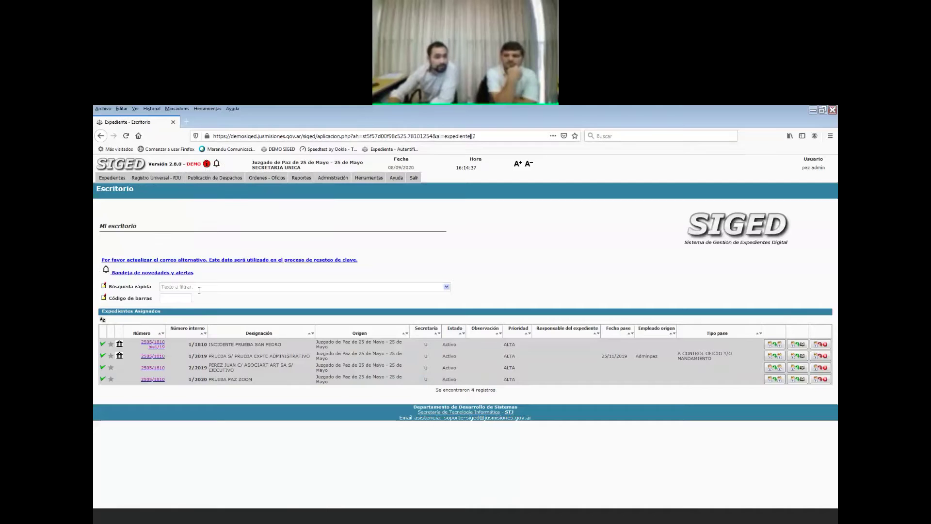
Start a new case file with type CIVIL, COMERCIAL Y FAMILIA.
{"action": "left_click", "coordinate": [121, 179]}
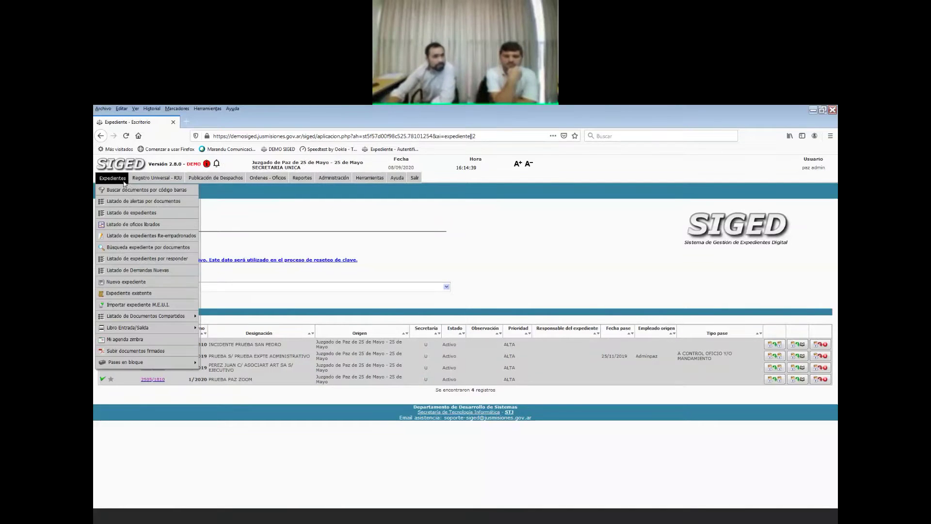
{"action": "left_click", "coordinate": [137, 283]}
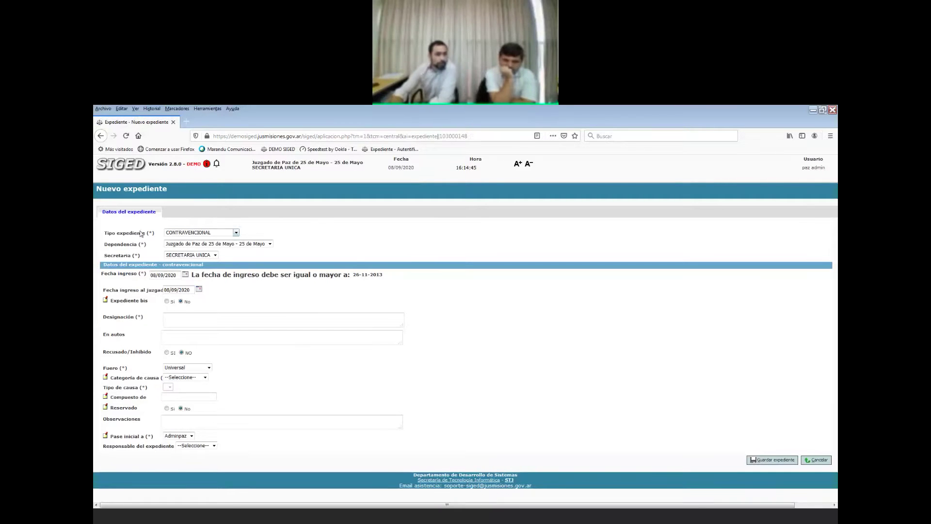
{"action": "left_click_drag", "start_coordinate": [99, 214], "coordinate": [138, 221]}
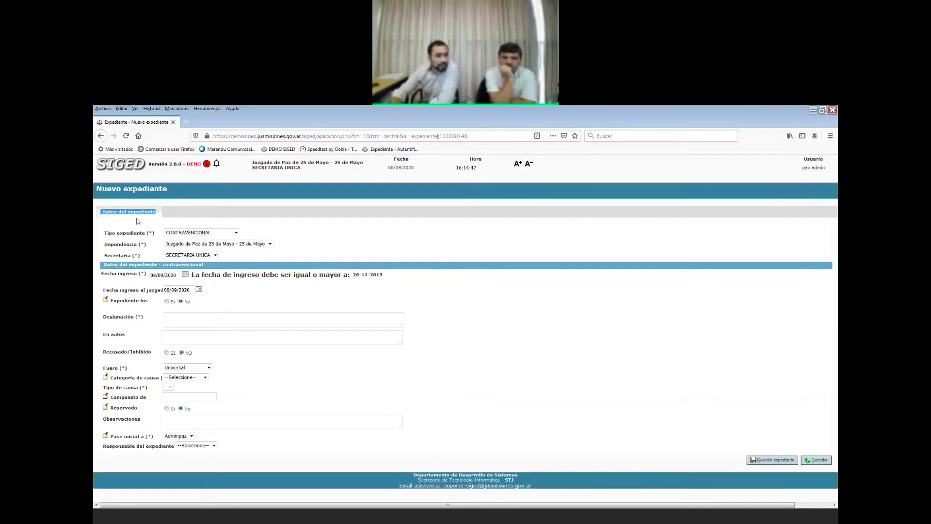
{"action": "left_click", "coordinate": [207, 233]}
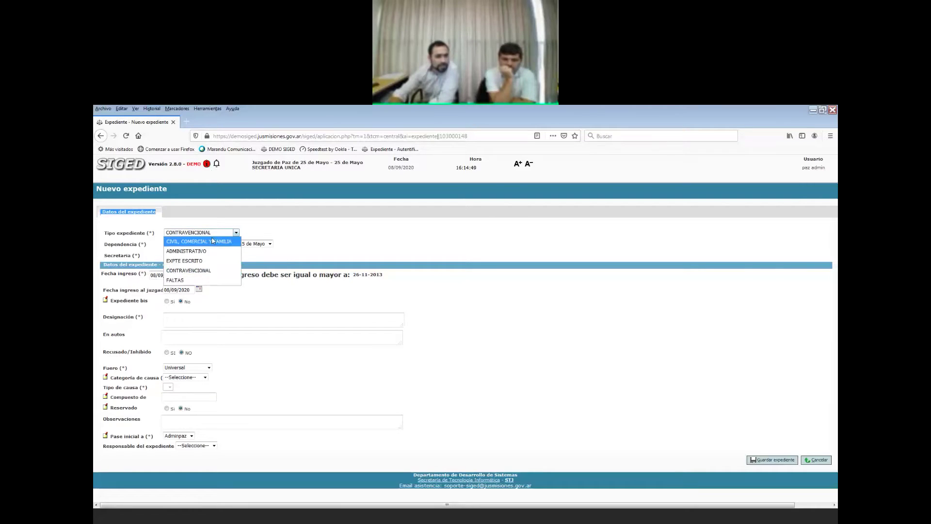
{"action": "left_click", "coordinate": [211, 241]}
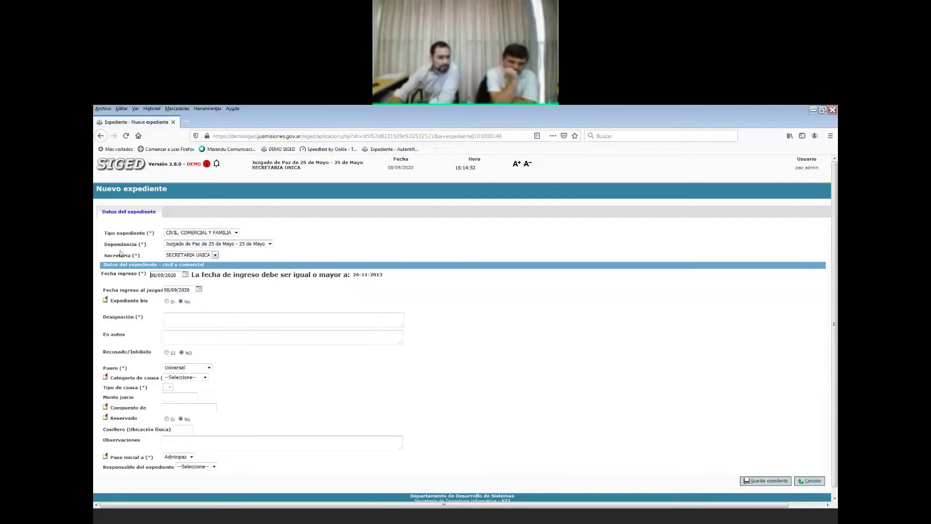
Set the entry date to 01/09/2020 using the calendar.
{"action": "mouse_move", "coordinate": [103, 245]}
{"action": "left_mouse_down"}
{"action": "mouse_move", "coordinate": [145, 246]}
{"action": "mouse_move", "coordinate": [101, 247]}
{"action": "left_mouse_up"}
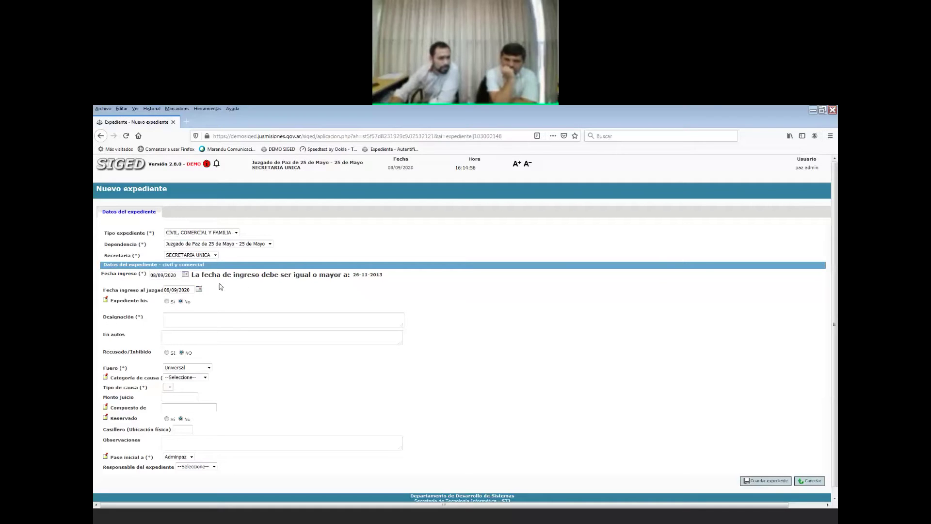
{"action": "left_click_drag", "start_coordinate": [176, 275], "coordinate": [164, 276]}
{"action": "double_click", "coordinate": [161, 275]}
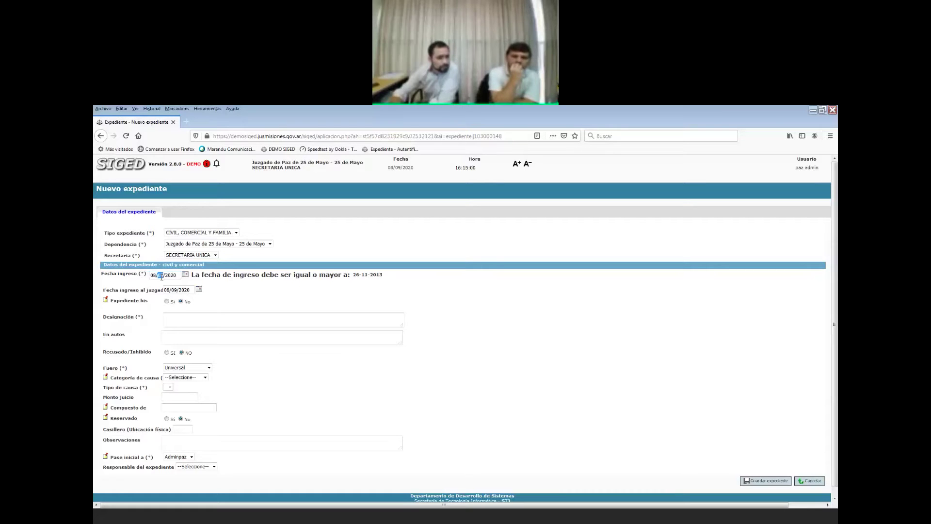
{"action": "left_click", "coordinate": [175, 286]}
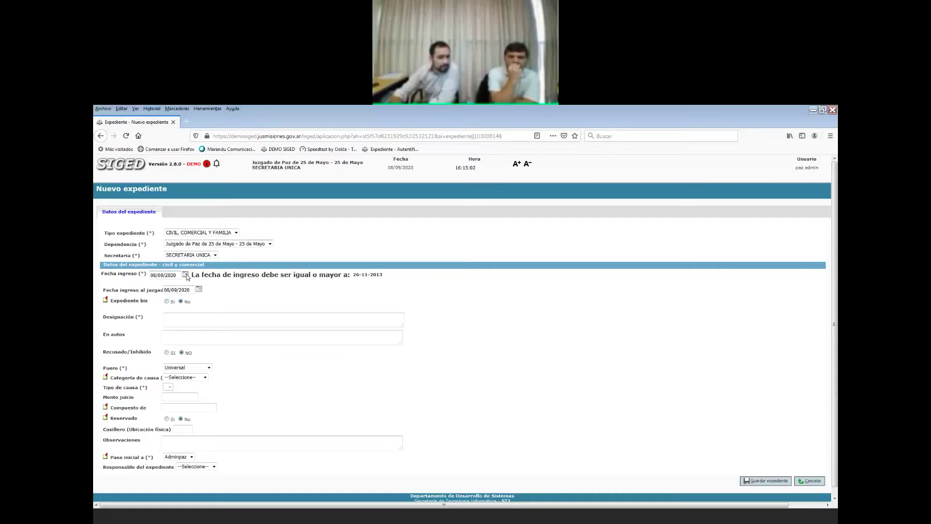
{"action": "left_click", "coordinate": [185, 275]}
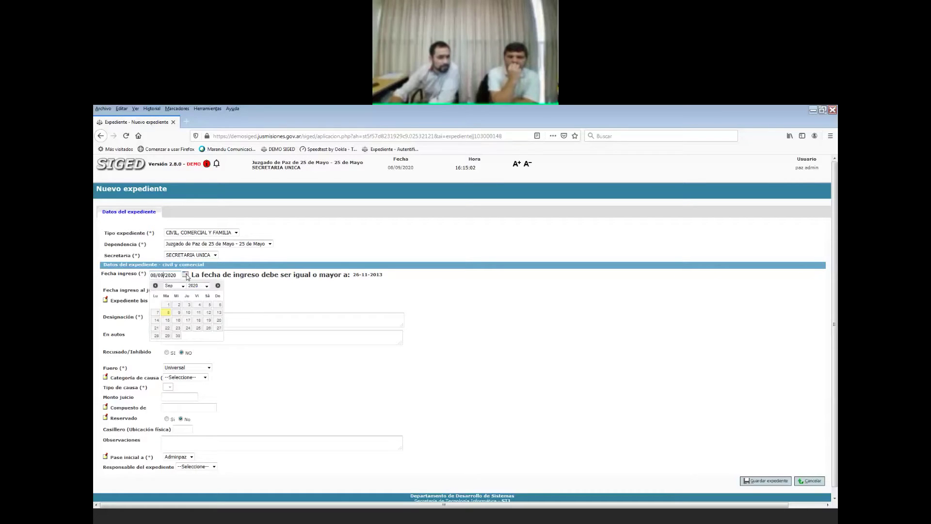
{"action": "left_click", "coordinate": [168, 304]}
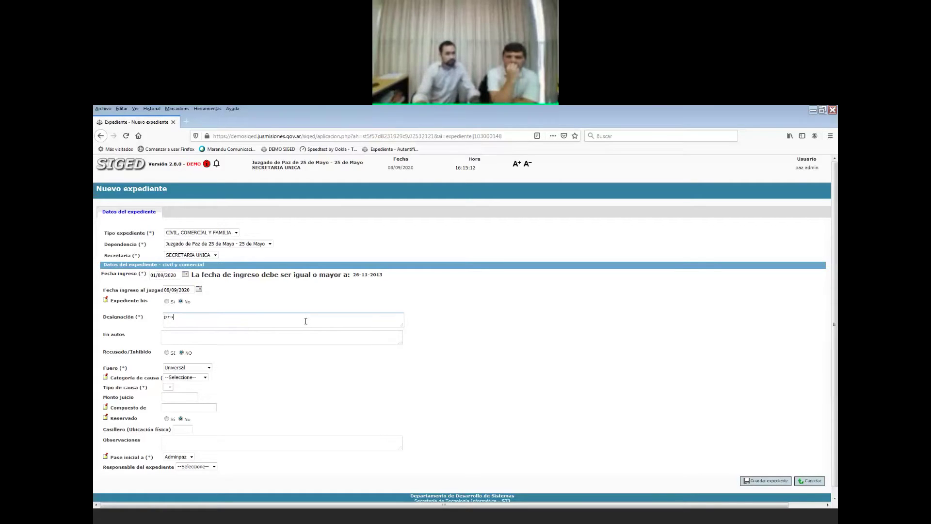
Enter 'prueba pazc/' as the designation.
{"action": "type", "text": "eba pazc"}
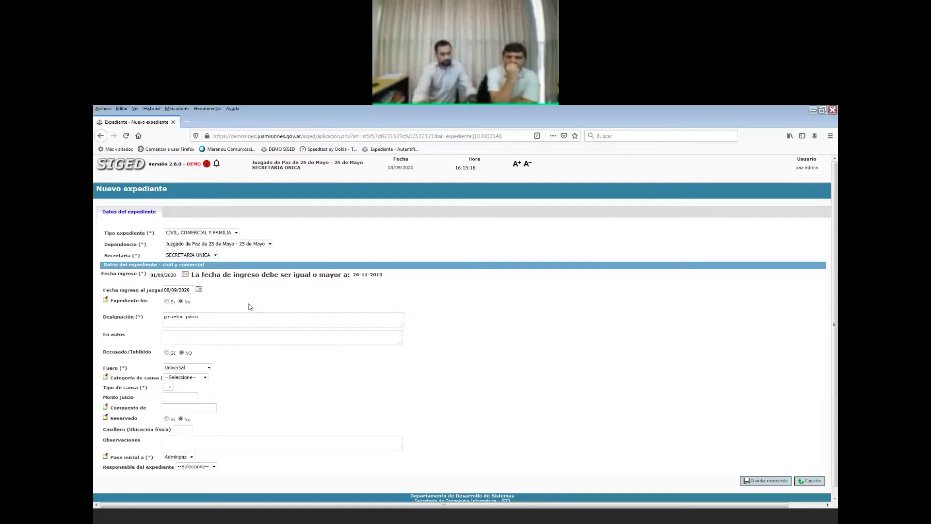
{"action": "type", "text": "/"}
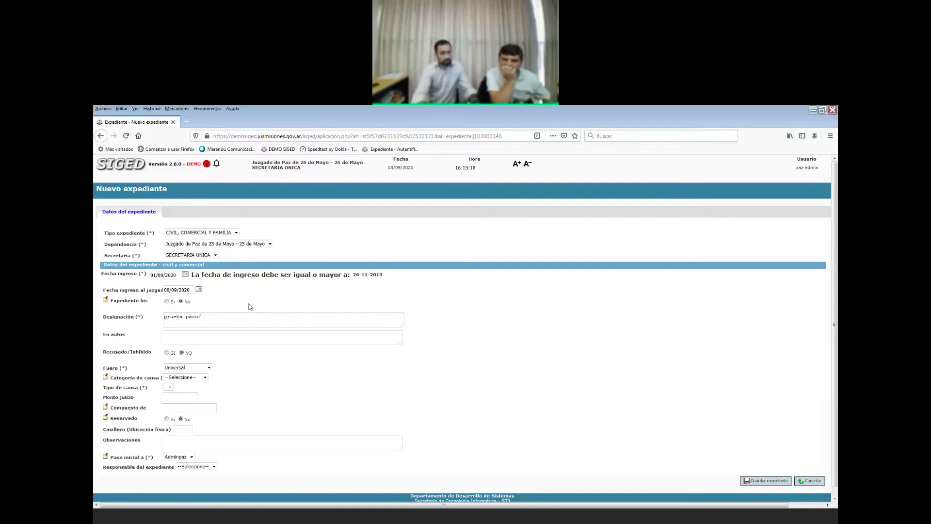
{"action": "scroll", "coordinate": [259, 370], "scroll_direction": "down", "scroll_amount": 1}
{"action": "scroll", "coordinate": [259, 370], "scroll_direction": "down", "scroll_amount": 1}
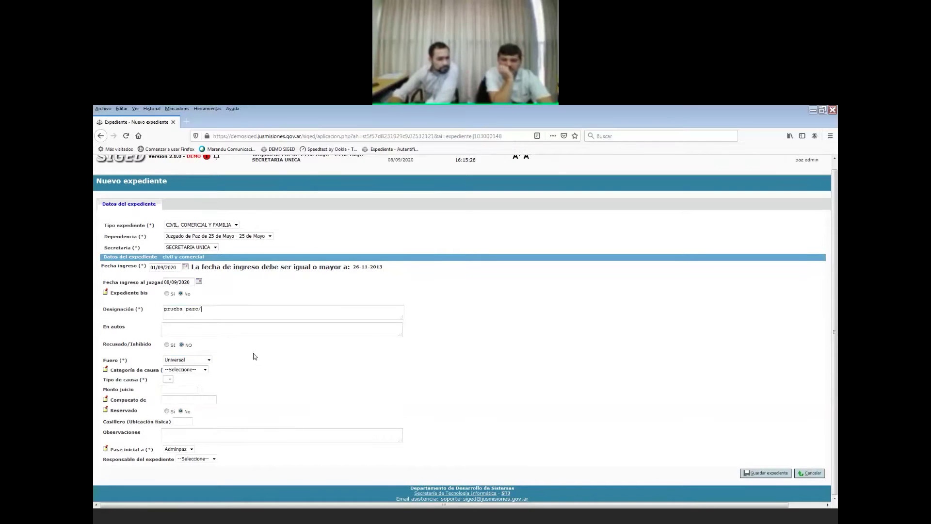
Set the fuero to Civil y Comercial, with category and Tipo de causa Desalojo.
{"action": "left_click", "coordinate": [209, 360]}
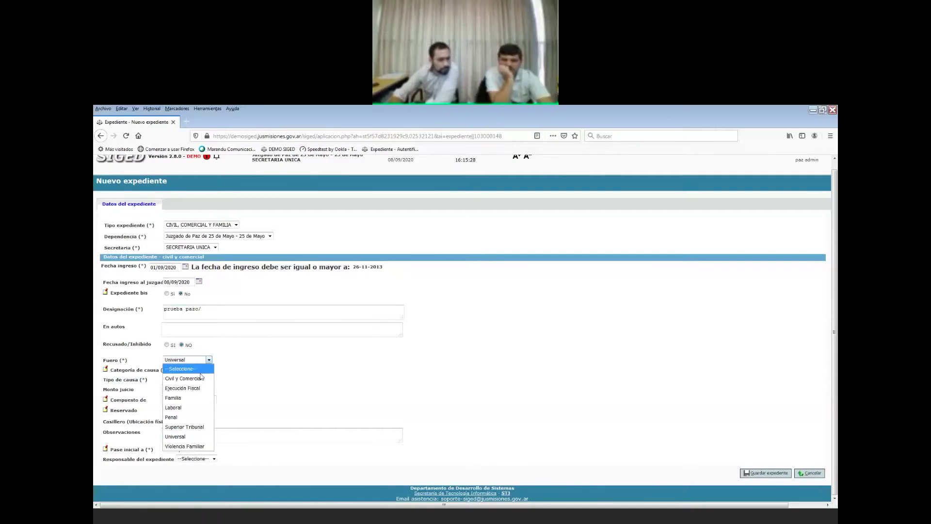
{"action": "left_click", "coordinate": [202, 378]}
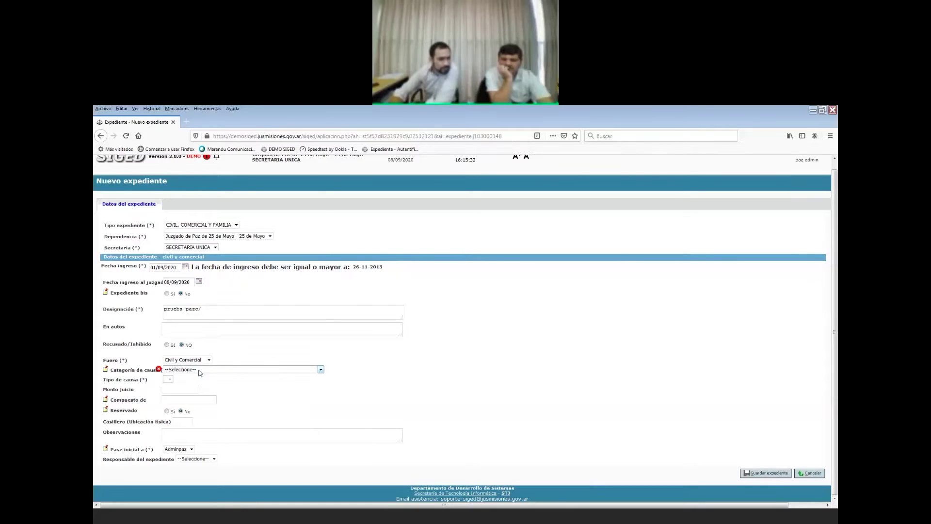
{"action": "left_click", "coordinate": [201, 371]}
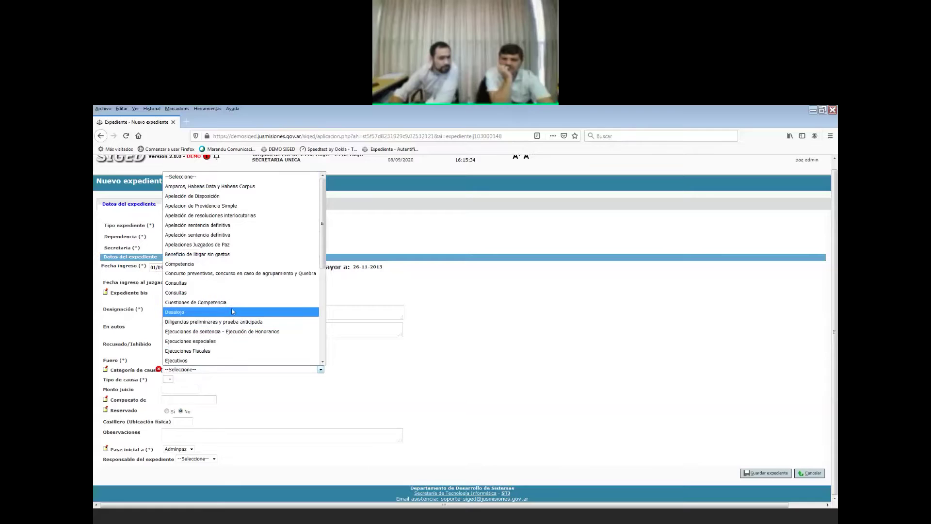
{"action": "left_click", "coordinate": [232, 313]}
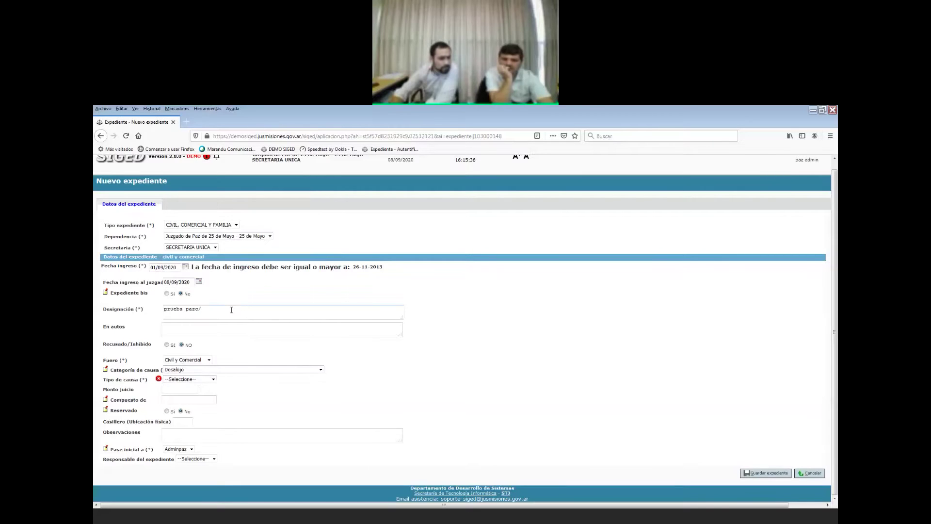
{"action": "left_click", "coordinate": [198, 379]}
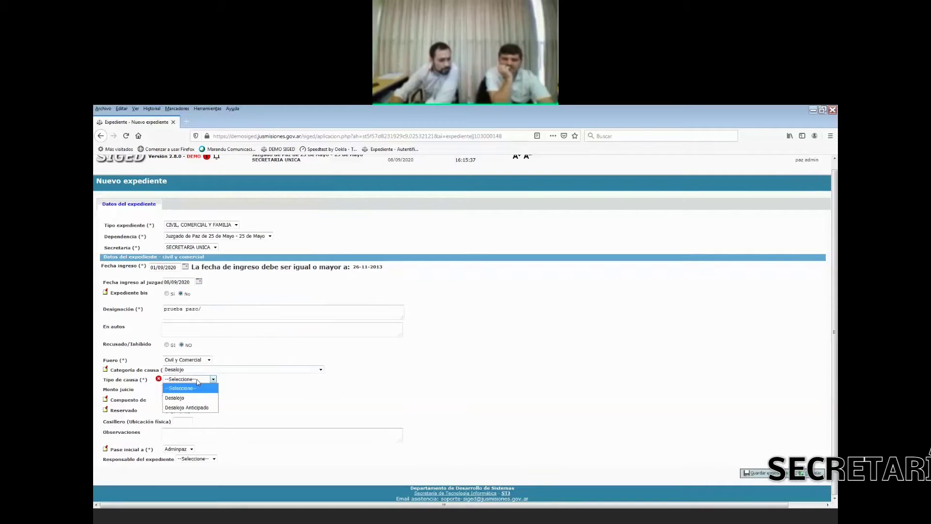
{"action": "left_click", "coordinate": [194, 398]}
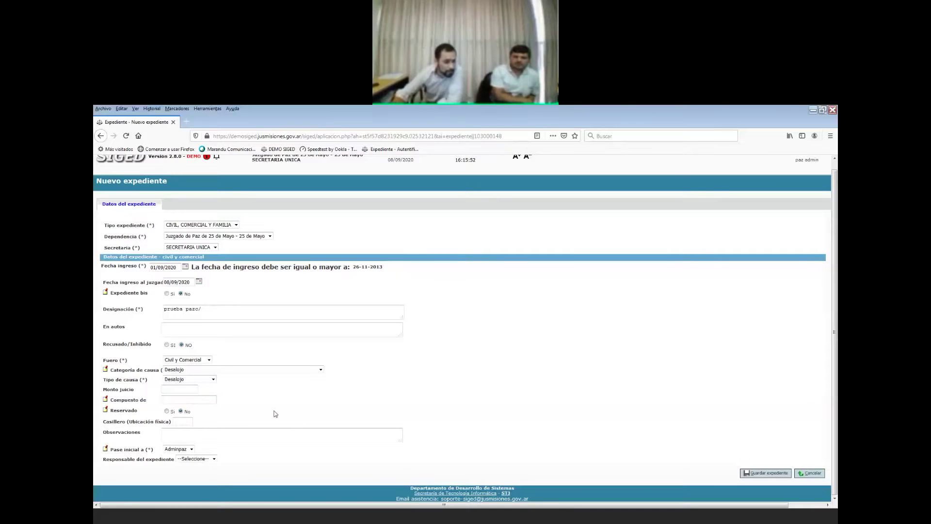
{"action": "left_click", "coordinate": [167, 411]}
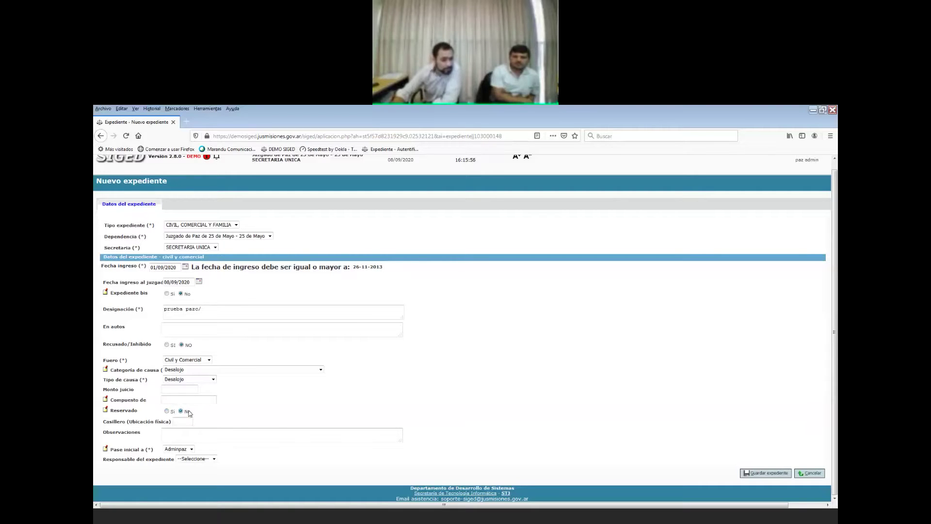
{"action": "left_click", "coordinate": [191, 449]}
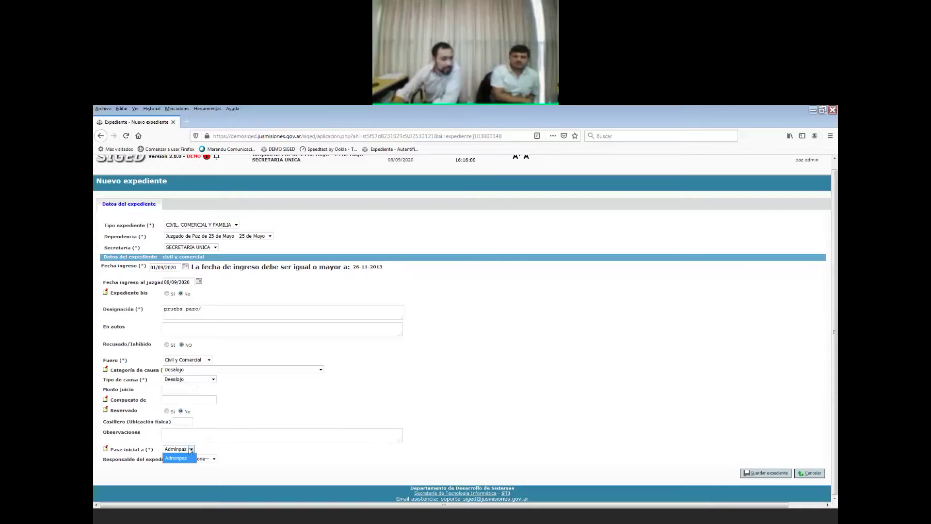
{"action": "left_click", "coordinate": [191, 451]}
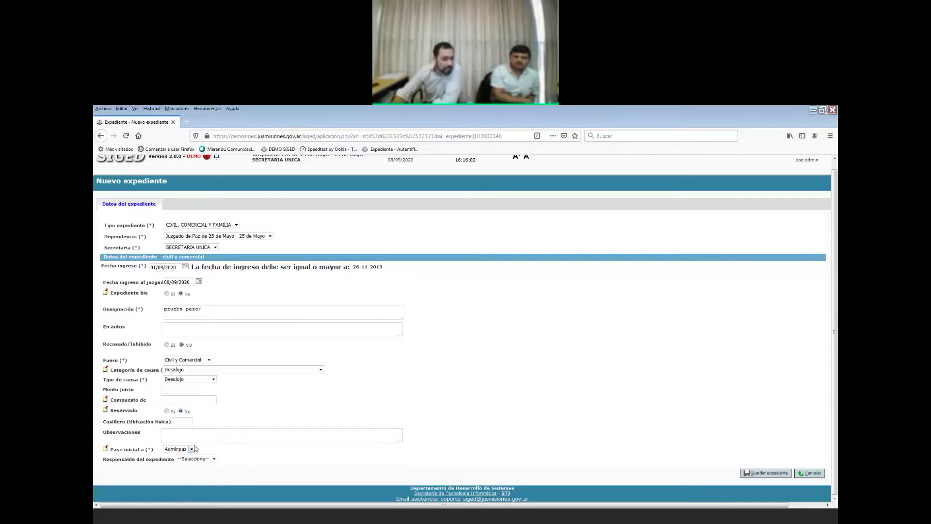
{"action": "left_click", "coordinate": [187, 450]}
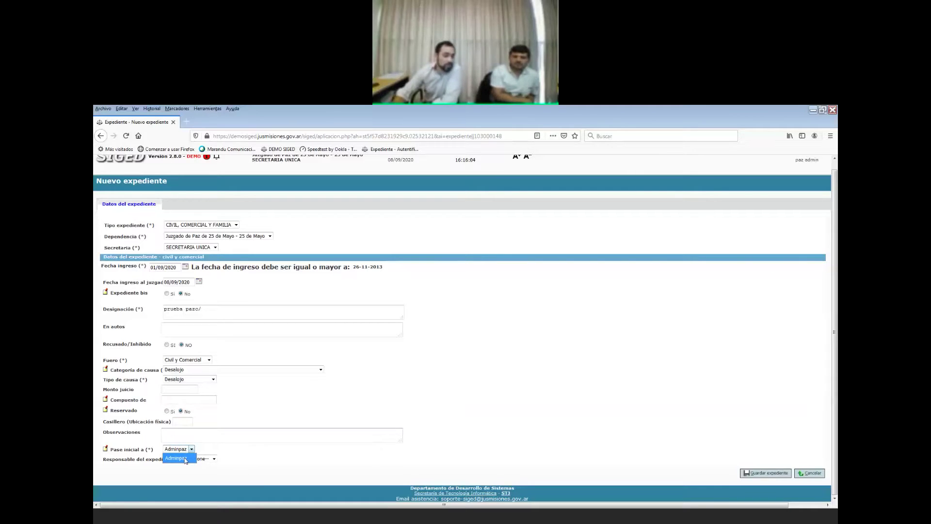
{"action": "left_click", "coordinate": [185, 459]}
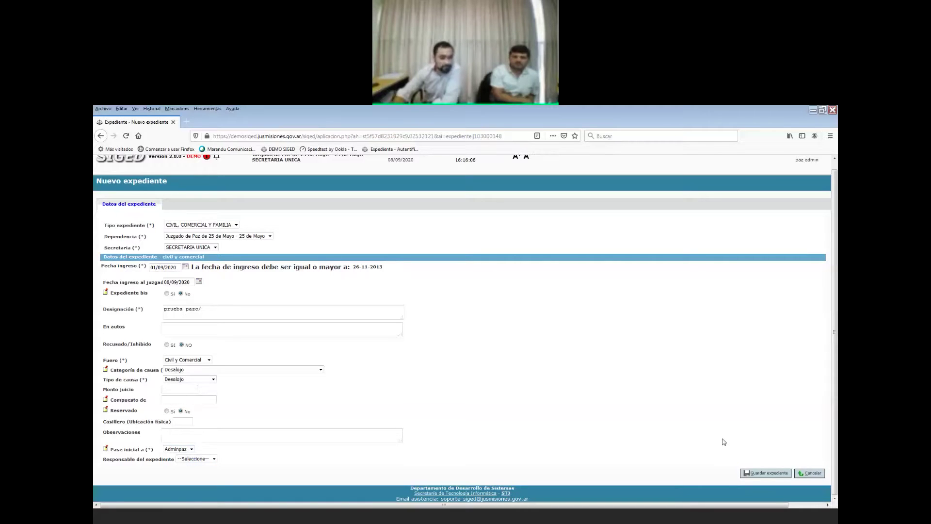
{"action": "left_click", "coordinate": [753, 474]}
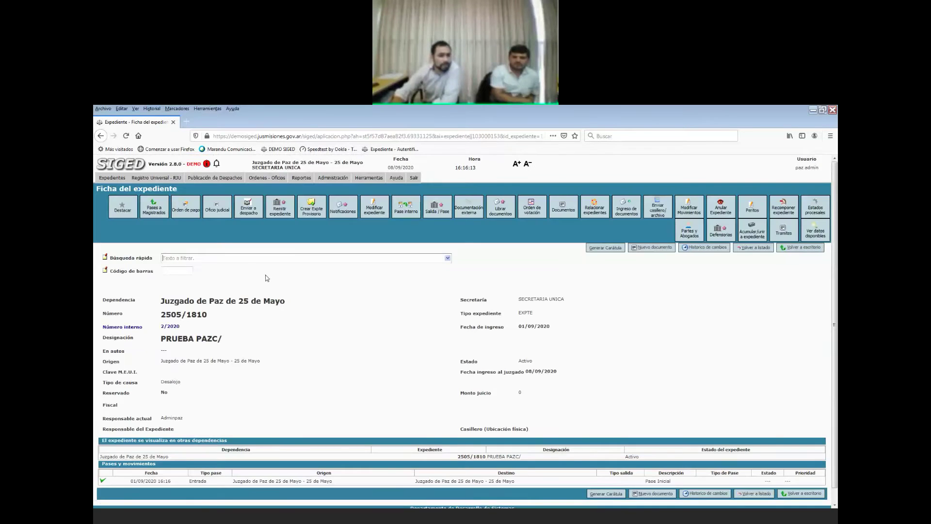
{"action": "left_click_drag", "start_coordinate": [160, 302], "coordinate": [291, 305]}
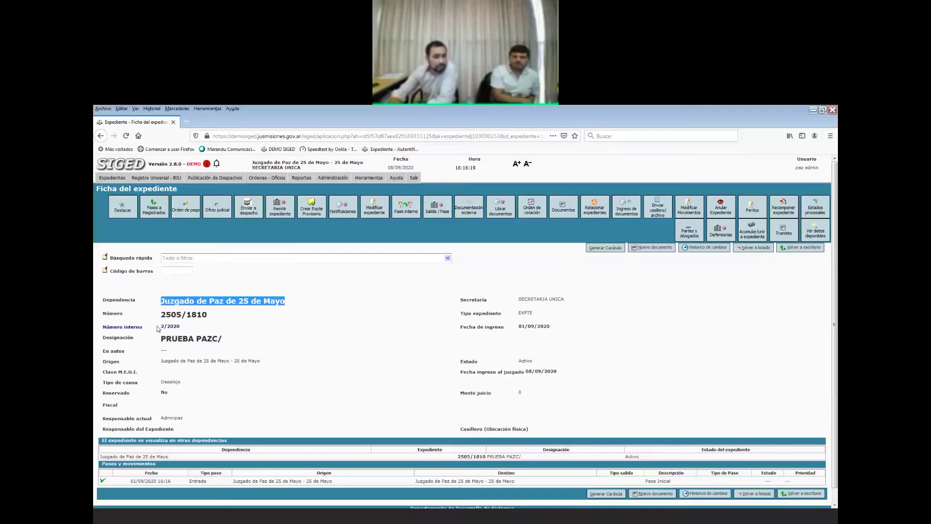
{"action": "left_click_drag", "start_coordinate": [160, 315], "coordinate": [210, 318]}
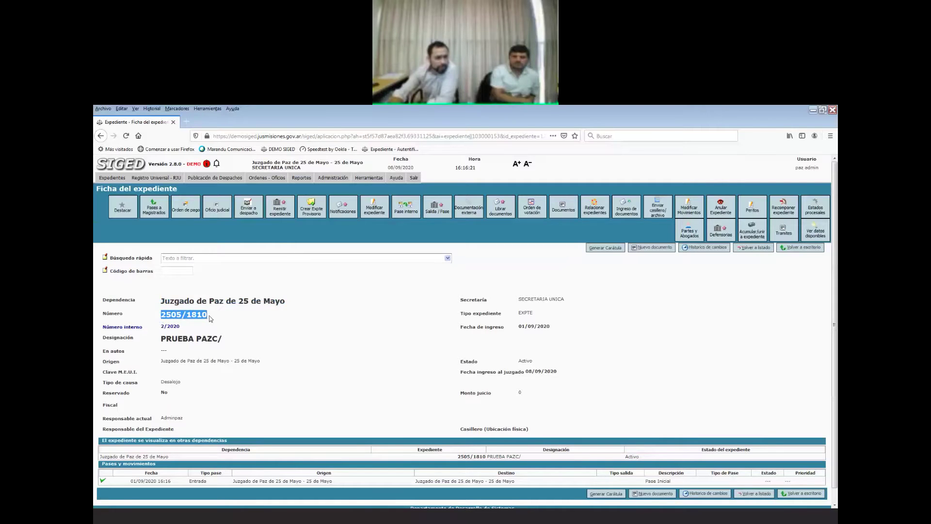
{"action": "left_click", "coordinate": [257, 324]}
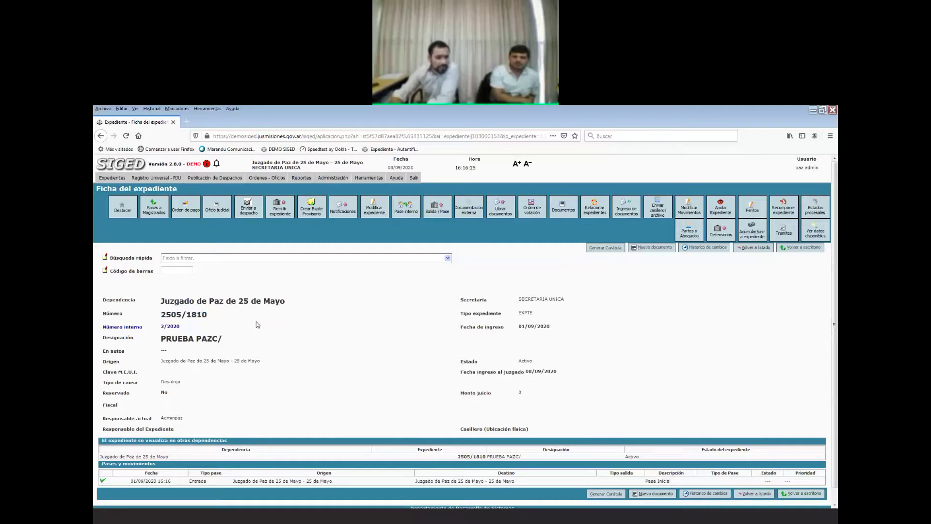
{"action": "left_click_drag", "start_coordinate": [210, 316], "coordinate": [224, 345]}
{"action": "left_click", "coordinate": [329, 404]}
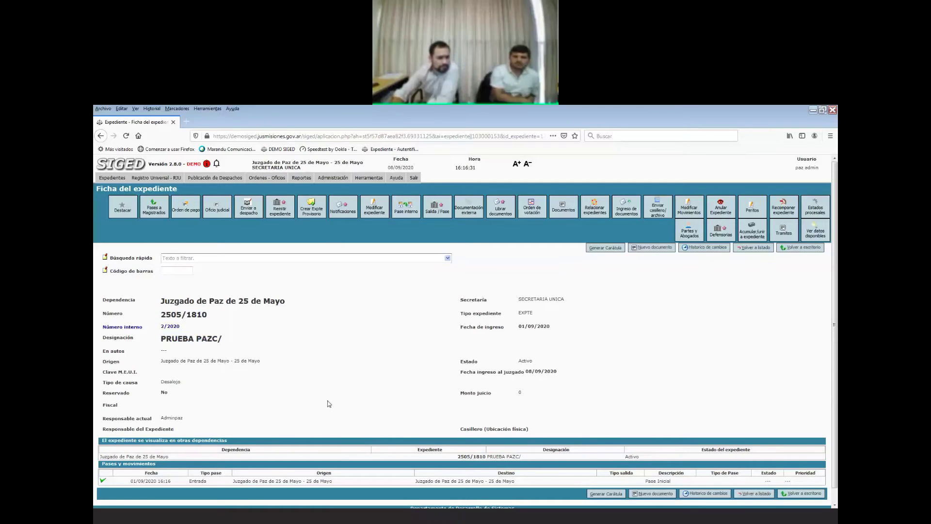
{"action": "left_click_drag", "start_coordinate": [160, 361], "coordinate": [262, 364]}
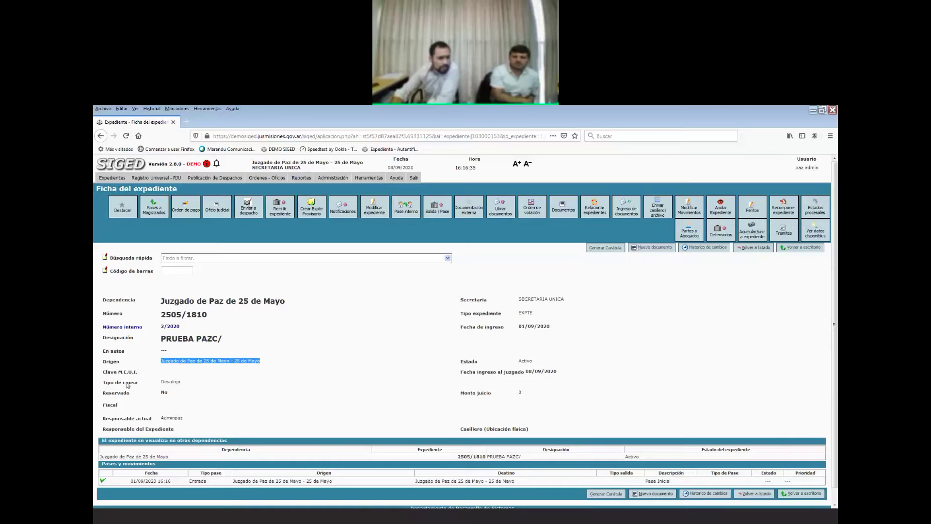
{"action": "mouse_move", "coordinate": [160, 382]}
{"action": "left_mouse_down"}
{"action": "mouse_move", "coordinate": [185, 384]}
{"action": "mouse_move", "coordinate": [169, 394]}
{"action": "left_mouse_up"}
{"action": "left_click_drag", "start_coordinate": [115, 405], "coordinate": [117, 406]}
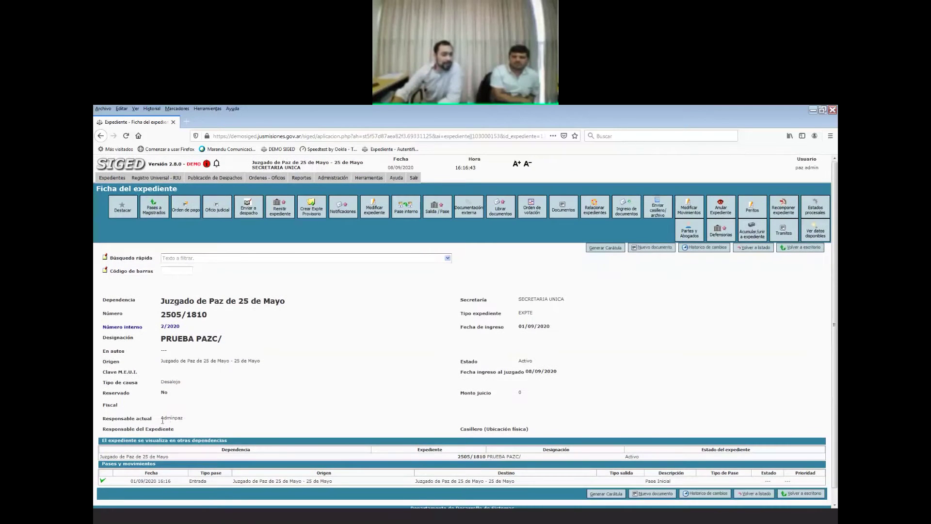
{"action": "left_click_drag", "start_coordinate": [162, 420], "coordinate": [185, 422]}
{"action": "scroll", "coordinate": [208, 422], "scroll_direction": "down", "scroll_amount": 1}
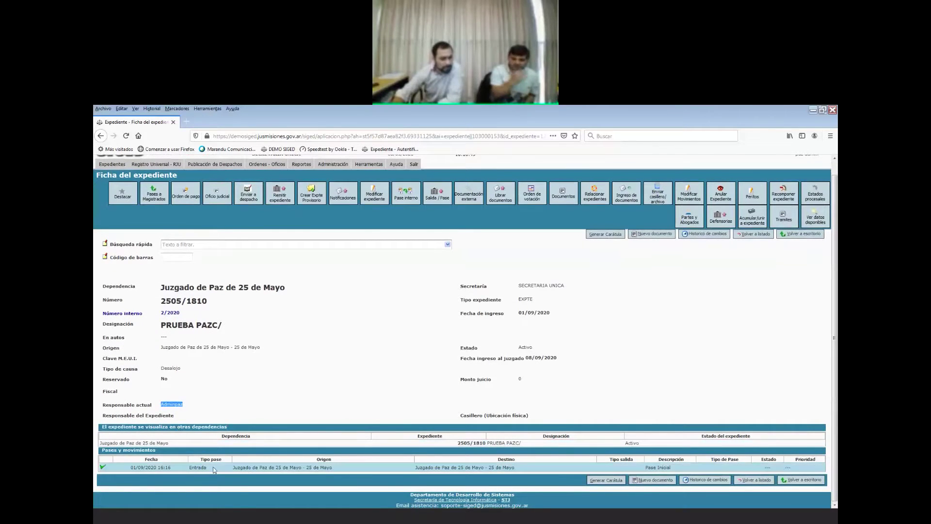
{"action": "scroll", "coordinate": [264, 402], "scroll_direction": "up", "scroll_amount": 1}
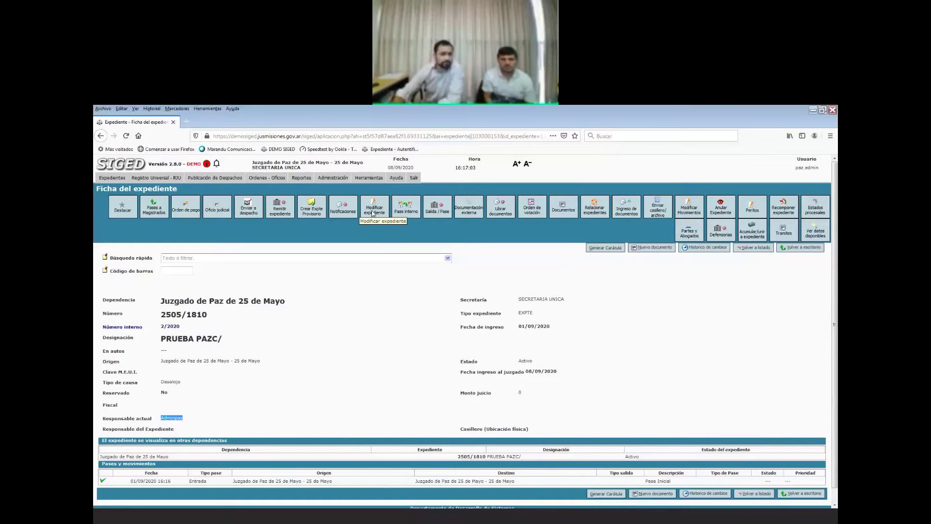
{"action": "left_click", "coordinate": [373, 212]}
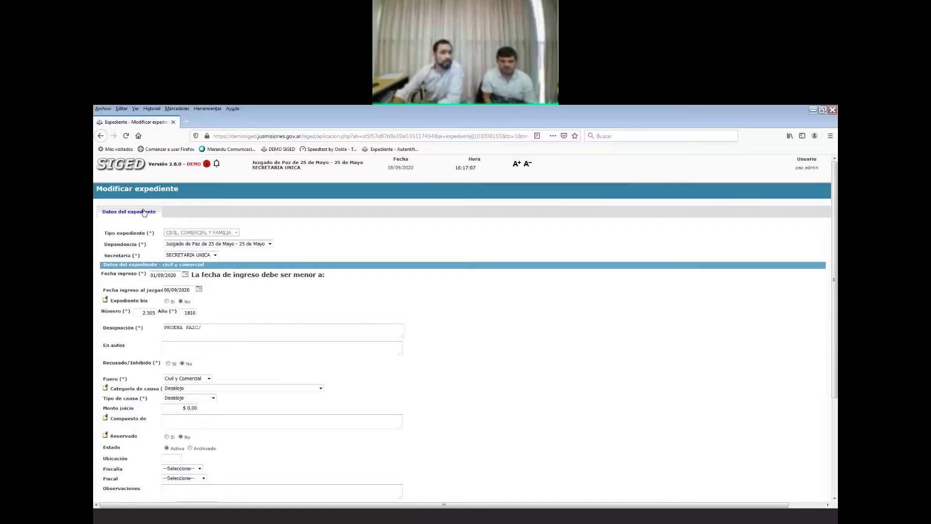
{"action": "scroll", "coordinate": [154, 298], "scroll_direction": "down", "scroll_amount": 2}
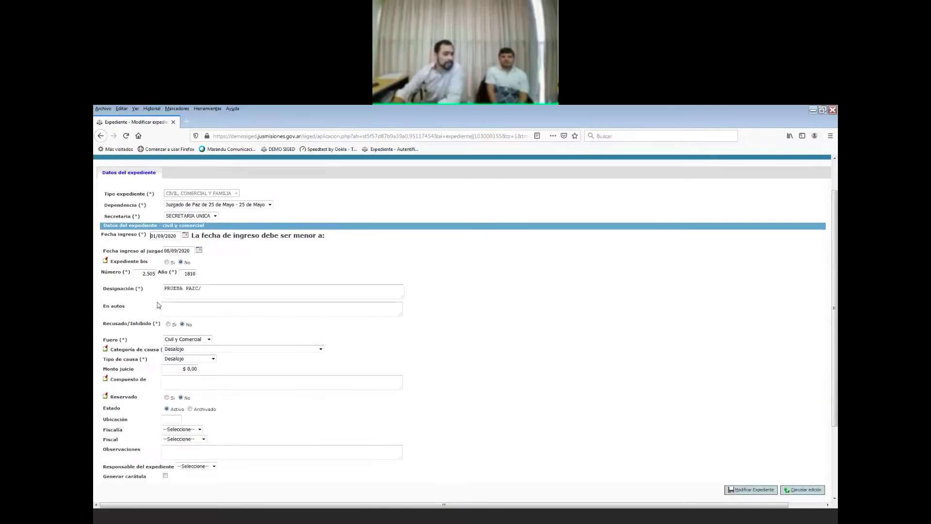
{"action": "scroll", "coordinate": [160, 315], "scroll_direction": "up", "scroll_amount": 2}
{"action": "scroll", "coordinate": [179, 378], "scroll_direction": "down", "scroll_amount": 2}
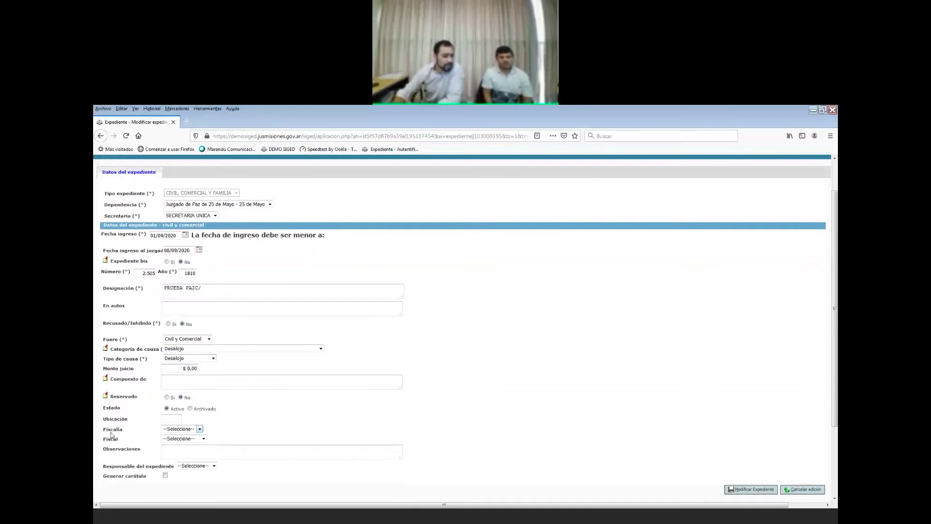
{"action": "left_click_drag", "start_coordinate": [110, 429], "coordinate": [196, 432]}
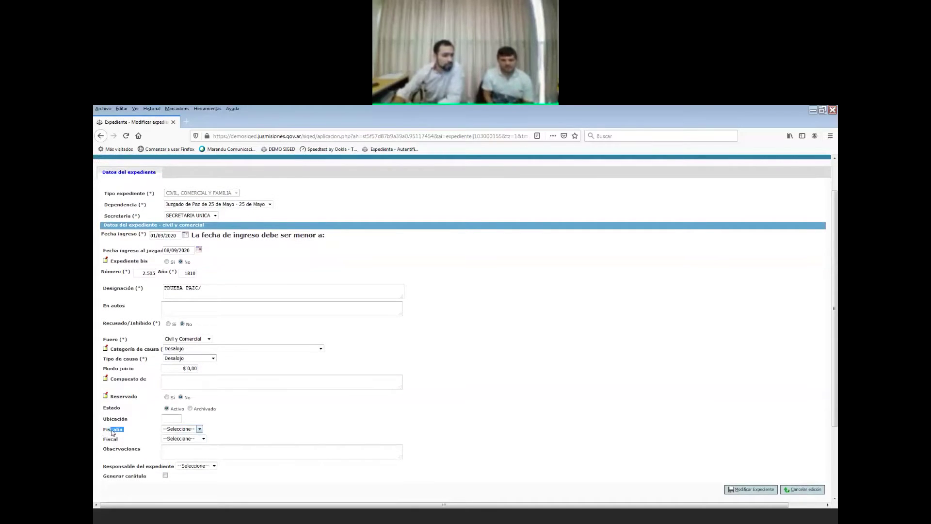
{"action": "left_click", "coordinate": [199, 429]}
{"action": "left_click", "coordinate": [200, 430]}
{"action": "left_click", "coordinate": [199, 429]}
{"action": "left_click", "coordinate": [200, 430]}
{"action": "left_click", "coordinate": [200, 430]}
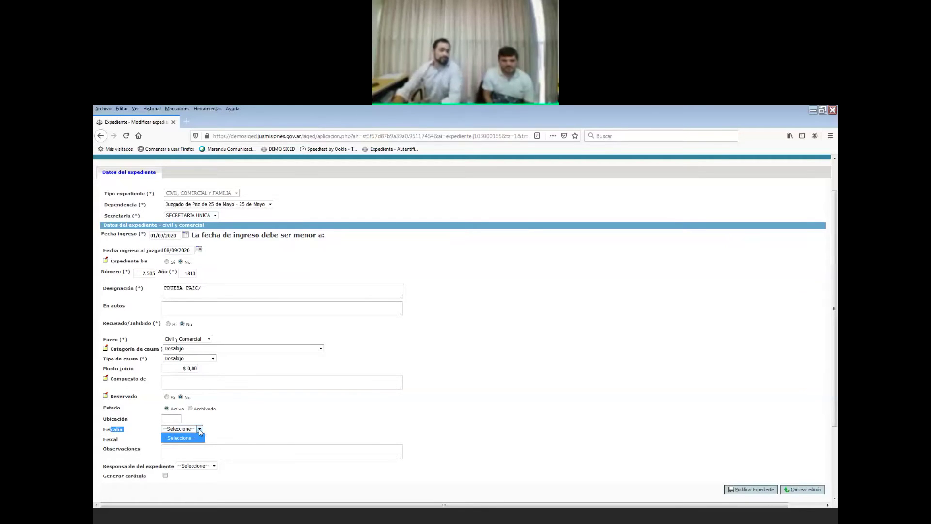
{"action": "left_click", "coordinate": [200, 430]}
{"action": "left_click", "coordinate": [200, 430]}
{"action": "left_click", "coordinate": [100, 135]}
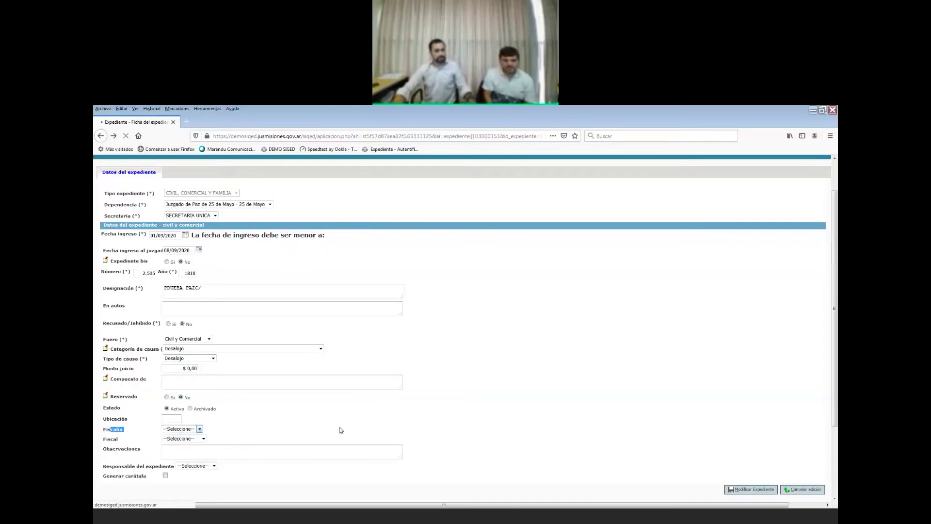
From the Escritorio, open the other assigned case's record and its edit form.
{"action": "left_click", "coordinate": [112, 177]}
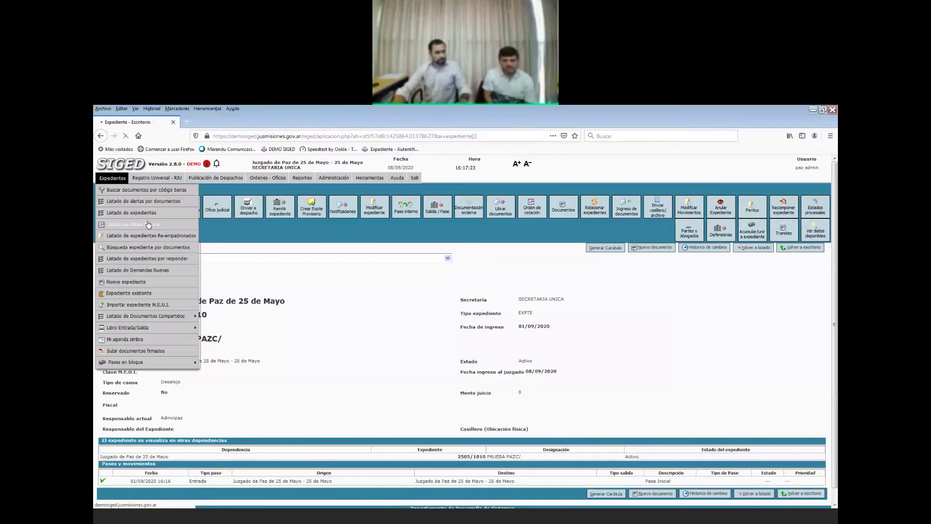
{"action": "left_click", "coordinate": [119, 189]}
{"action": "left_click", "coordinate": [160, 369]}
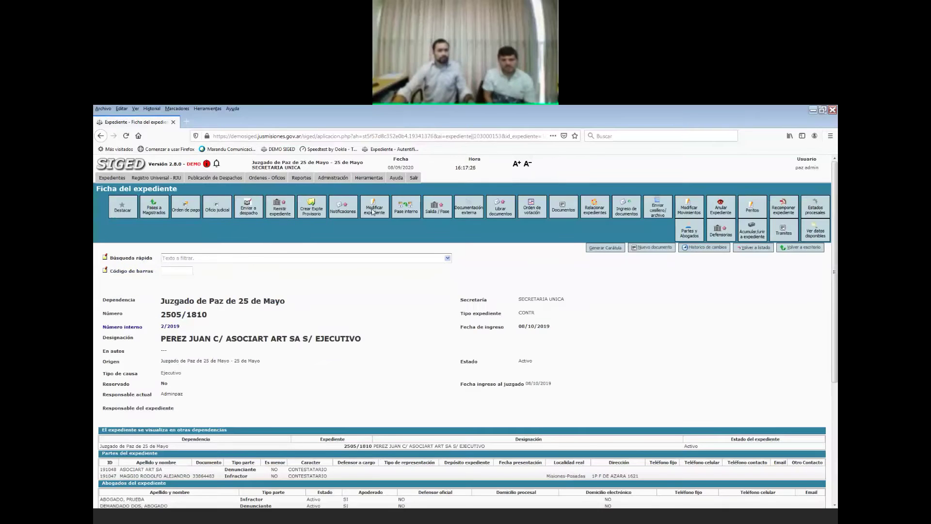
{"action": "left_click", "coordinate": [374, 209]}
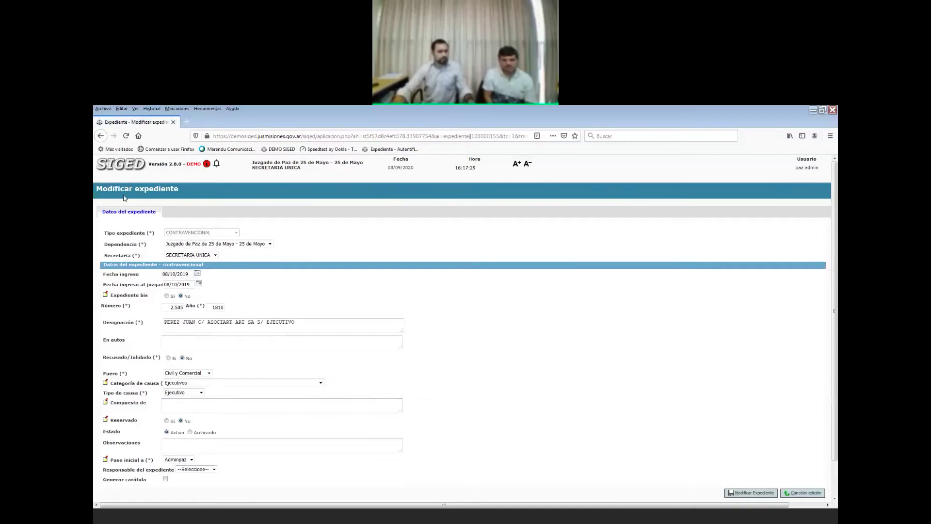
Return to the desk and open the PRUEBA PAZC/ case, leaving Fiscalía unset.
{"action": "left_click", "coordinate": [118, 164]}
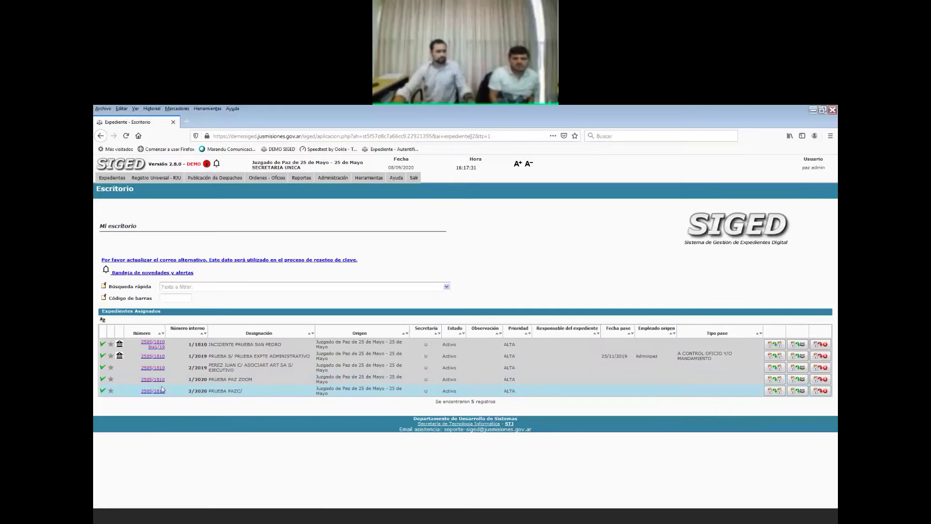
{"action": "left_click", "coordinate": [160, 391]}
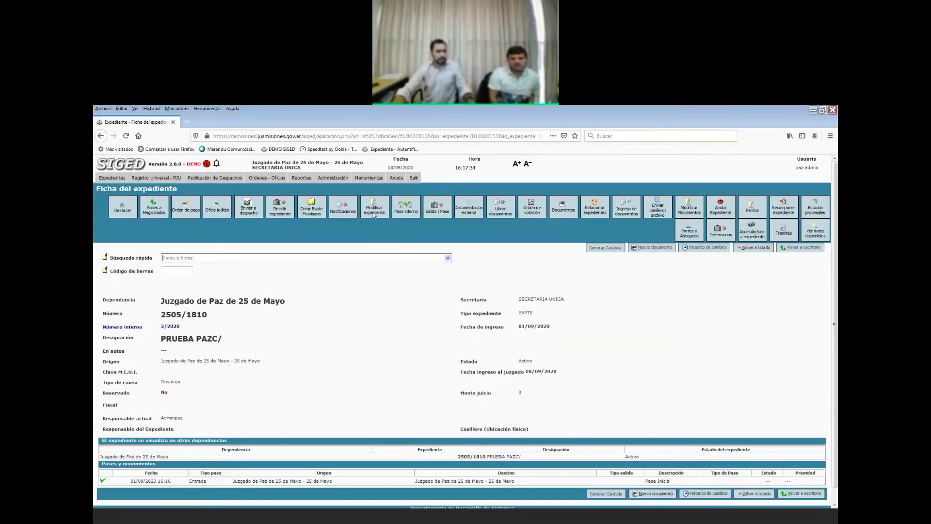
{"action": "scroll", "coordinate": [214, 444], "scroll_direction": "down", "scroll_amount": 1}
{"action": "left_click", "coordinate": [199, 430]}
{"action": "left_click", "coordinate": [198, 430]}
Reopen the case's edit form and browse the Fiscalía and Fiscal lists without choosing.
{"action": "left_click", "coordinate": [100, 136]}
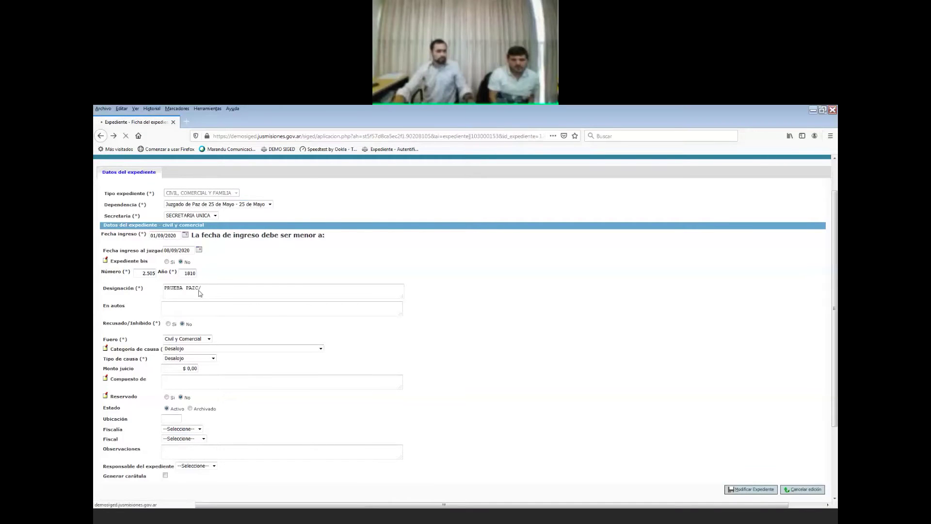
{"action": "left_click", "coordinate": [312, 209]}
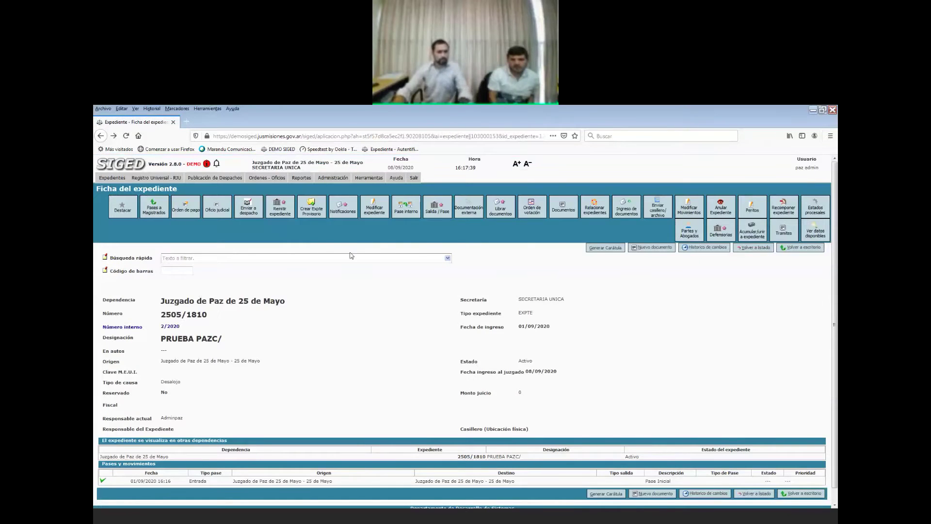
{"action": "scroll", "coordinate": [233, 407], "scroll_direction": "down", "scroll_amount": 1}
{"action": "left_click", "coordinate": [199, 430]}
{"action": "left_click", "coordinate": [199, 430]}
{"action": "left_click", "coordinate": [201, 430]}
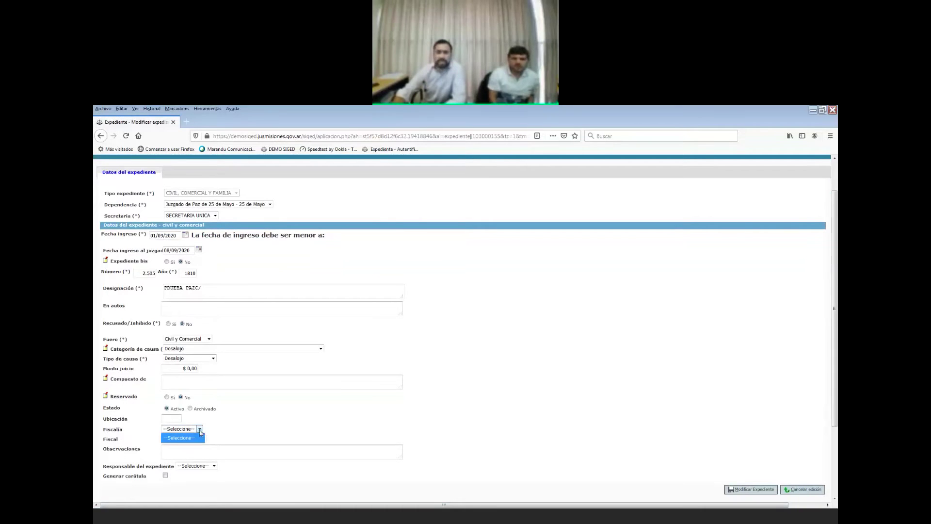
{"action": "left_click", "coordinate": [308, 428]}
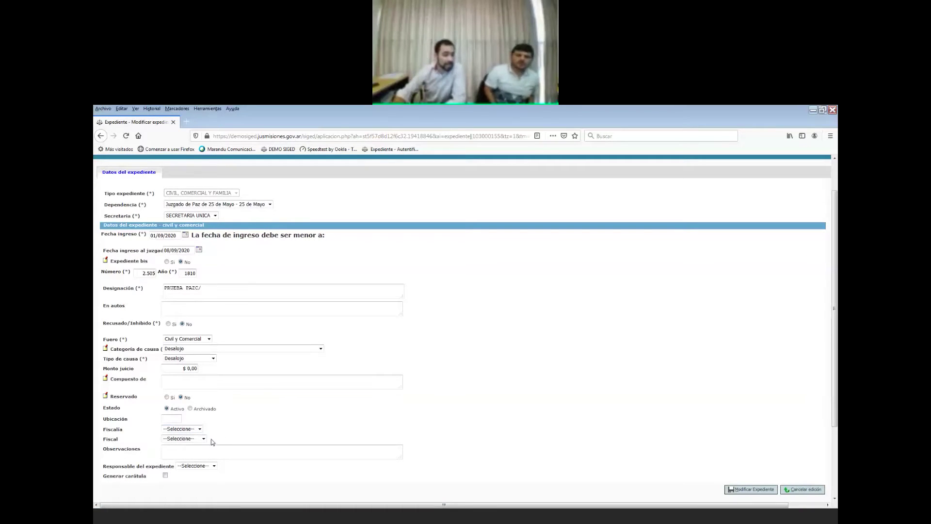
{"action": "left_click", "coordinate": [204, 438]}
{"action": "left_click", "coordinate": [200, 429]}
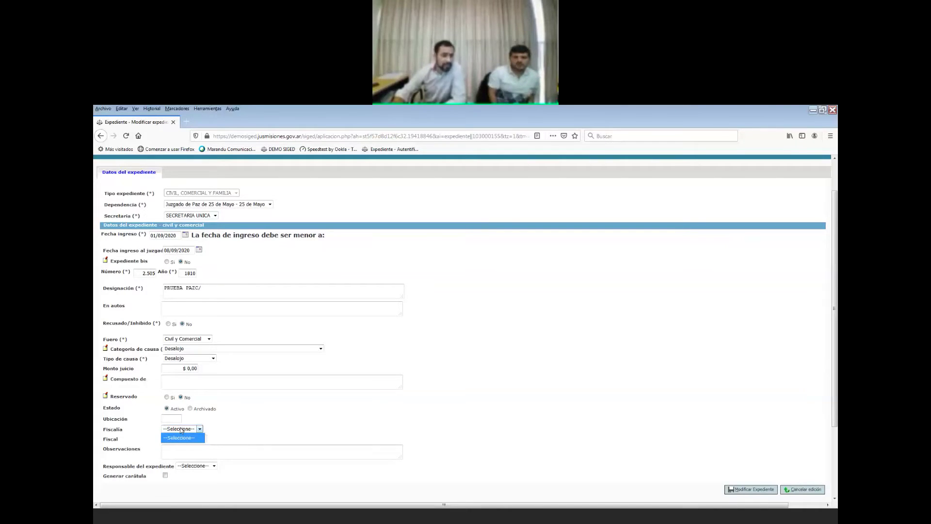
{"action": "left_click", "coordinate": [285, 421]}
{"action": "left_click", "coordinate": [189, 430]}
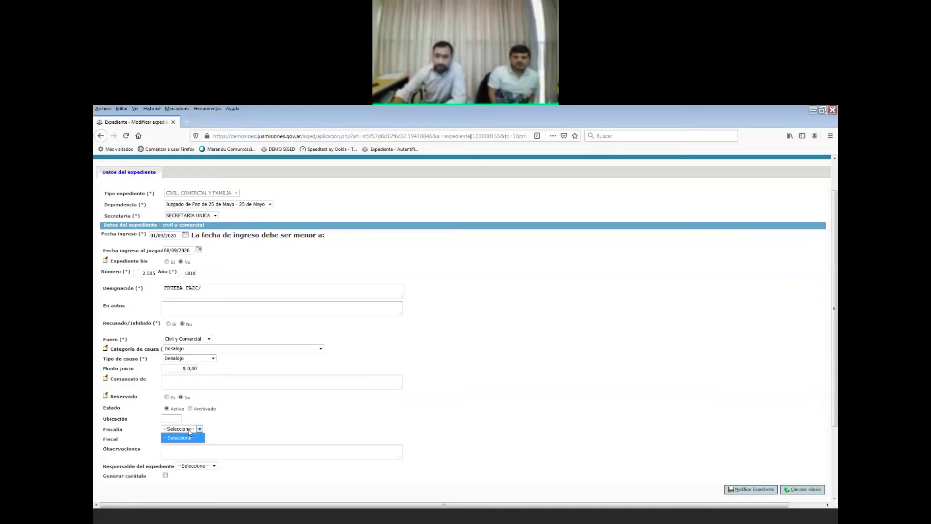
{"action": "left_click", "coordinate": [131, 443]}
Set the Fiscal to Fisc Civil 2, then change it to Fisc Civil 1.
{"action": "left_click", "coordinate": [179, 439]}
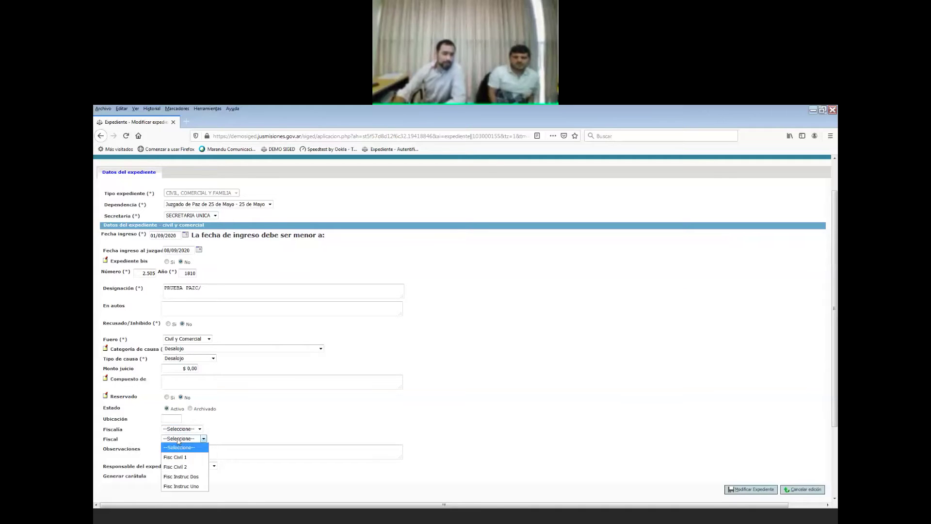
{"action": "left_click", "coordinate": [194, 468]}
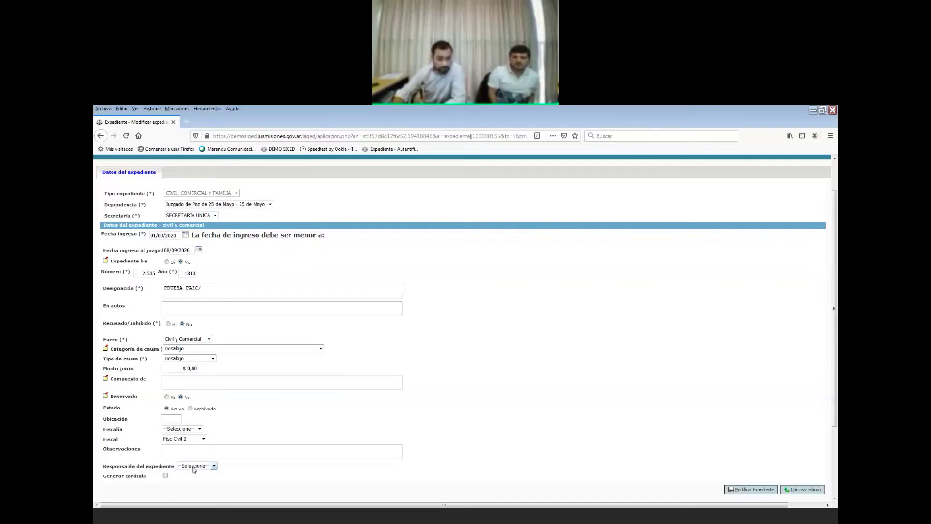
{"action": "left_click", "coordinate": [187, 439]}
{"action": "left_click", "coordinate": [187, 439]}
{"action": "left_click", "coordinate": [188, 439]}
{"action": "left_click", "coordinate": [175, 456]}
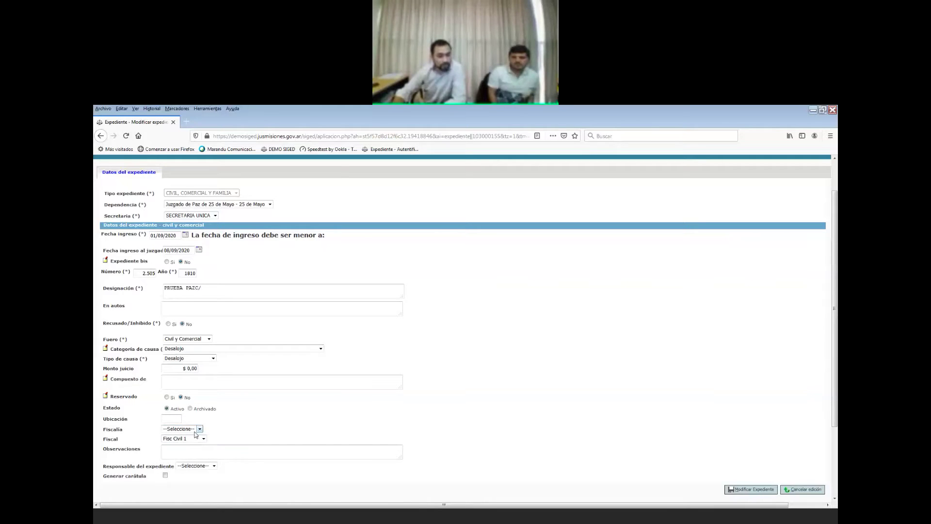
Leave Fiscalía unset and return to the Escritorio without saving.
{"action": "left_click", "coordinate": [199, 429]}
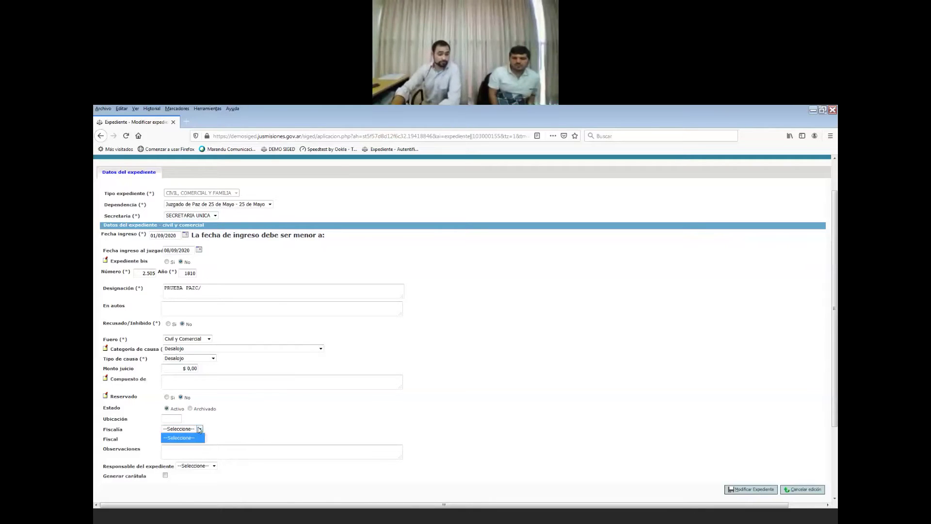
{"action": "left_click", "coordinate": [199, 429]}
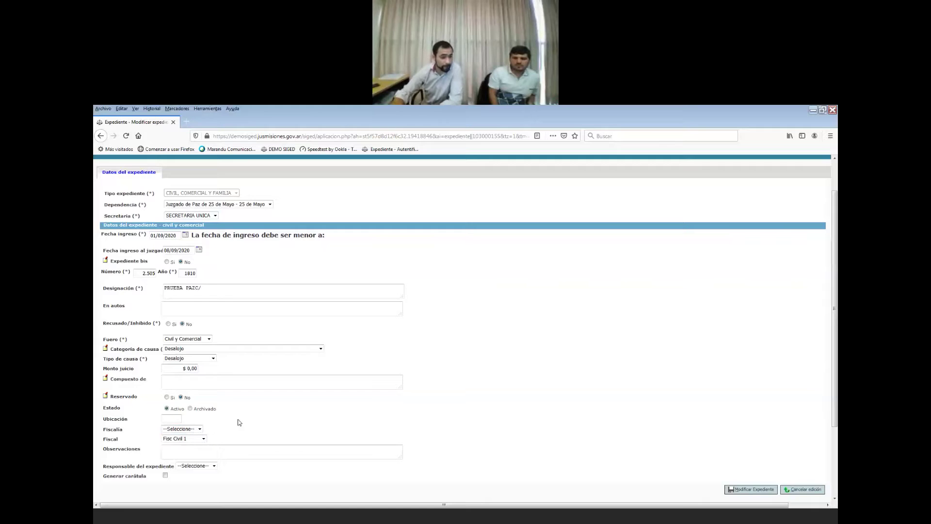
{"action": "scroll", "coordinate": [252, 402], "scroll_direction": "down", "scroll_amount": 2}
{"action": "scroll", "coordinate": [270, 182], "scroll_direction": "up", "scroll_amount": 3}
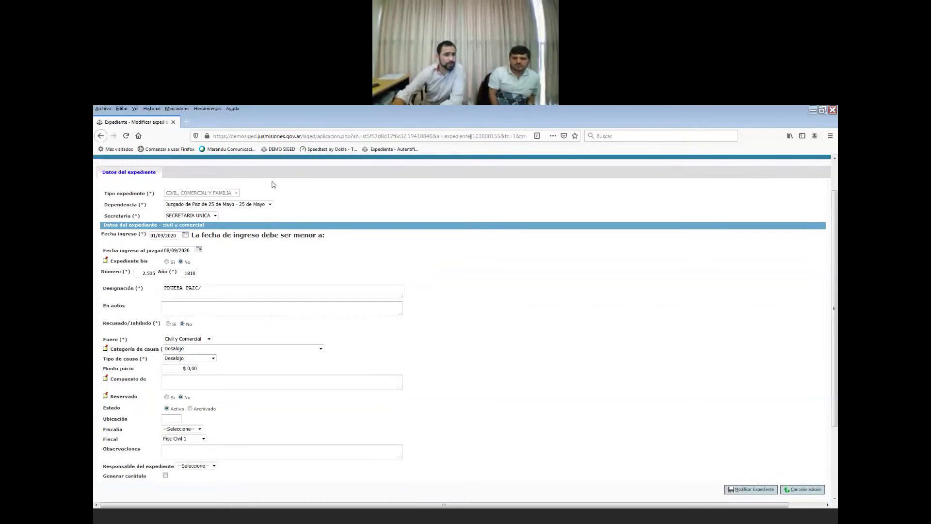
{"action": "left_click", "coordinate": [128, 173]}
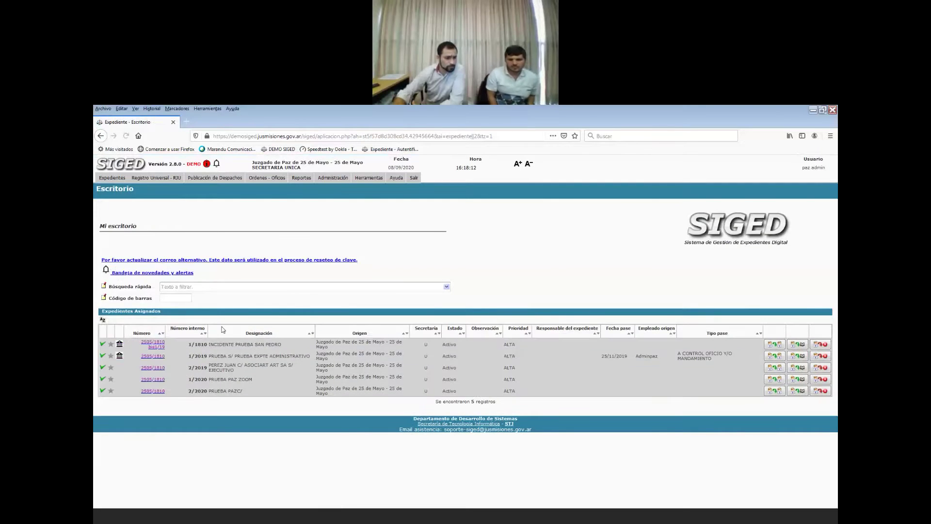
{"action": "left_click", "coordinate": [152, 356]}
{"action": "left_click", "coordinate": [369, 212]}
{"action": "left_click", "coordinate": [184, 429]}
{"action": "left_click", "coordinate": [186, 431]}
{"action": "scroll", "coordinate": [509, 284], "scroll_direction": "up", "scroll_amount": 2}
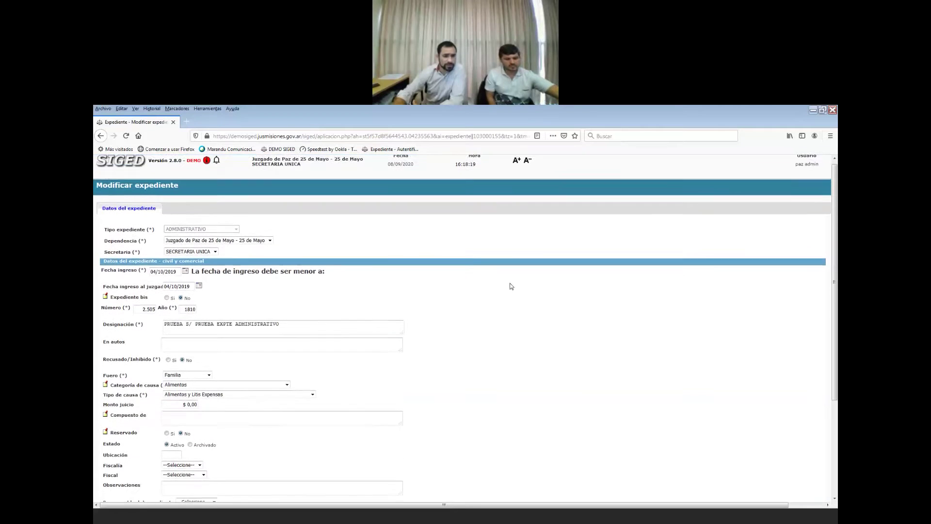
{"action": "left_click", "coordinate": [133, 164]}
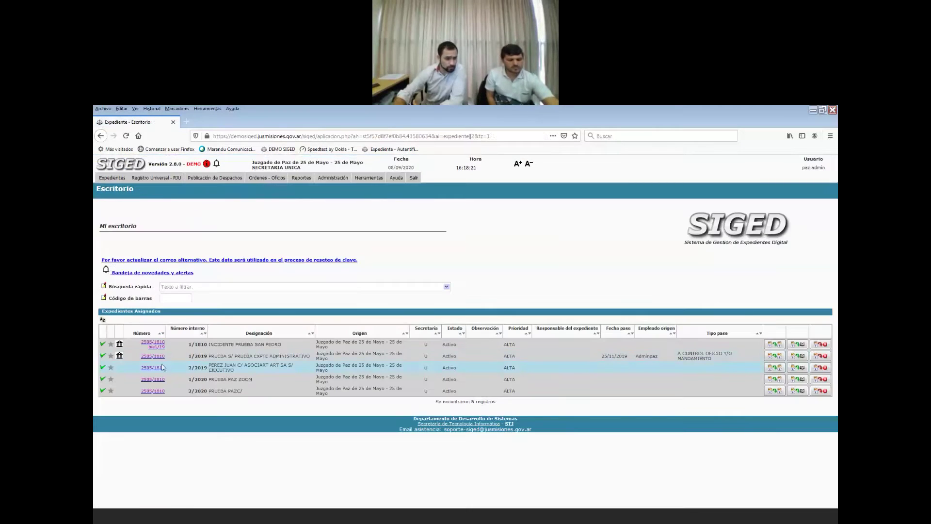
{"action": "left_click", "coordinate": [155, 346]}
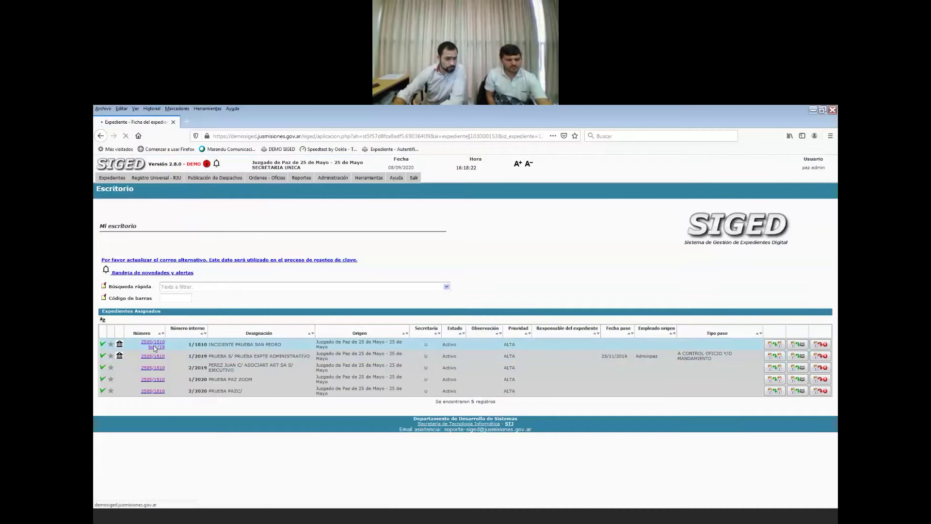
{"action": "left_click", "coordinate": [376, 170]}
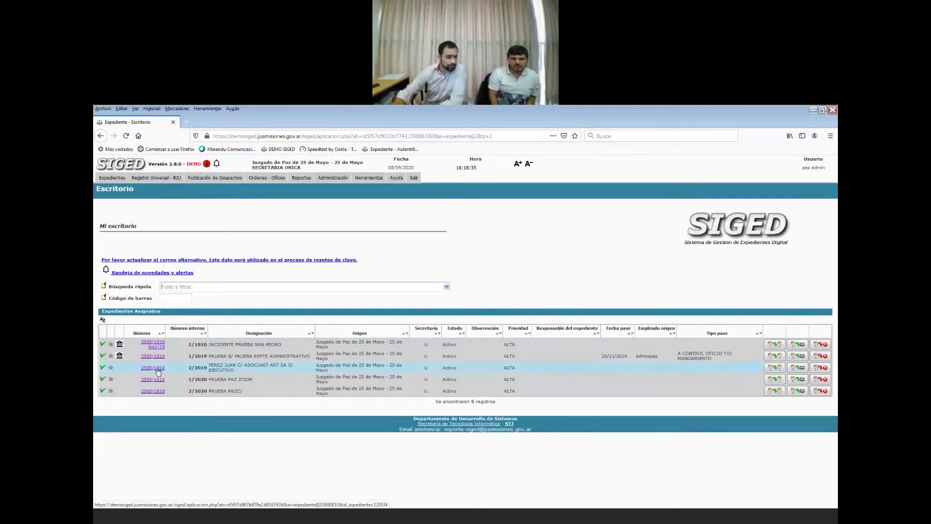
Open case 2505/1810, set its Fiscal to Fisc Instruc Uno, and save.
{"action": "left_click", "coordinate": [157, 391]}
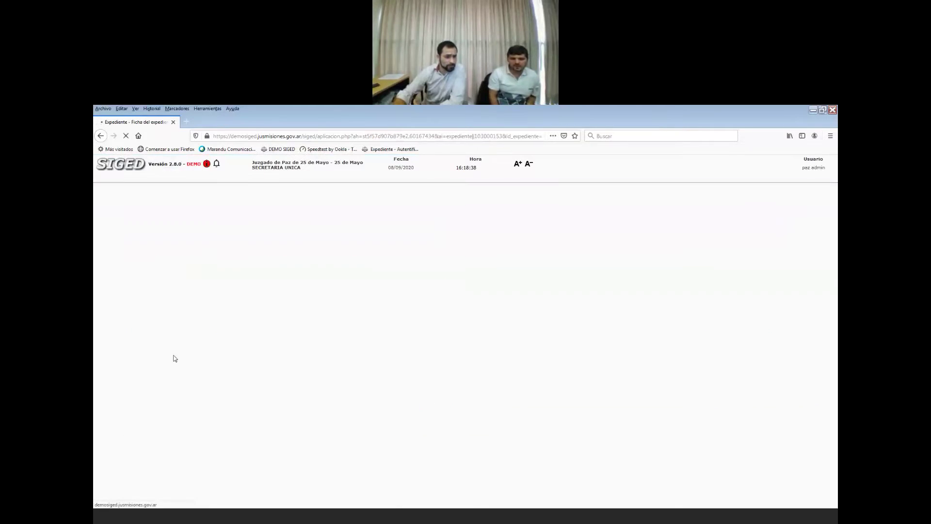
{"action": "left_click", "coordinate": [363, 206]}
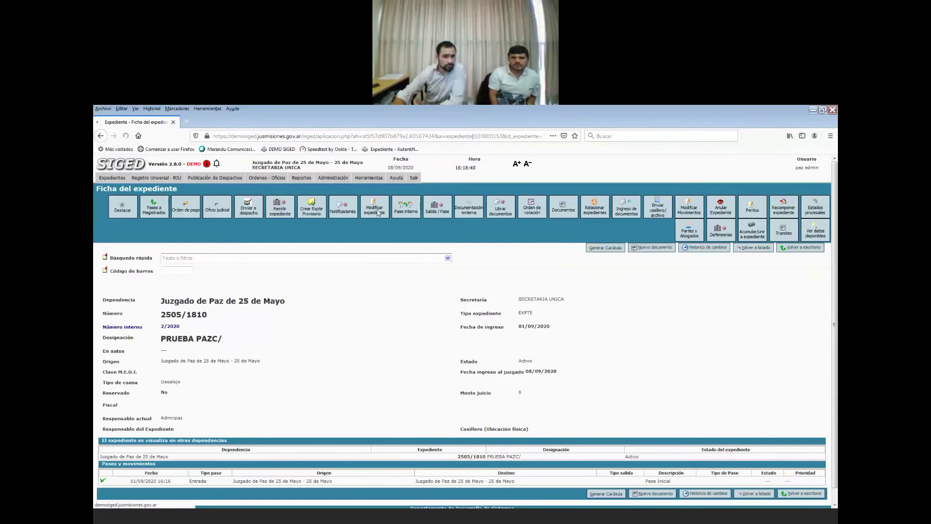
{"action": "left_click", "coordinate": [183, 469]}
{"action": "left_click", "coordinate": [181, 477]}
{"action": "left_click", "coordinate": [183, 478]}
{"action": "left_click", "coordinate": [177, 438]}
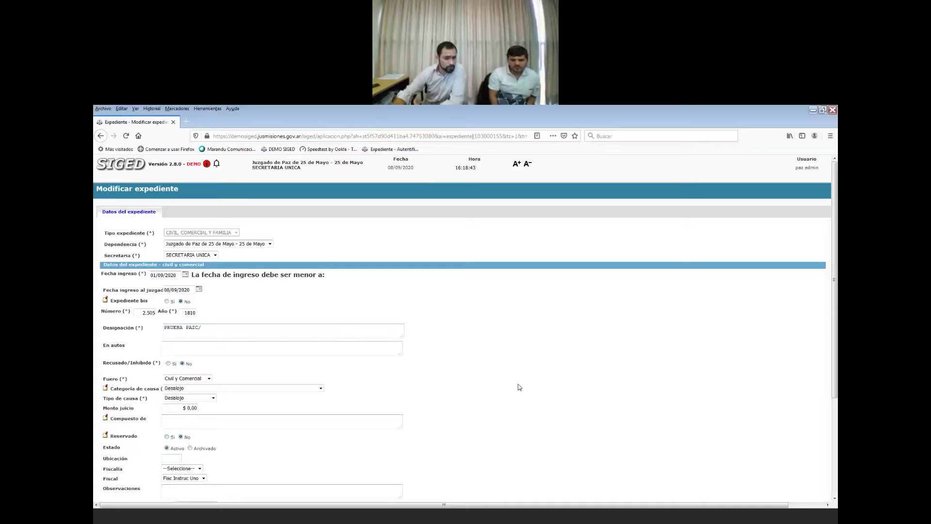
{"action": "scroll", "coordinate": [522, 440], "scroll_direction": "down", "scroll_amount": 2}
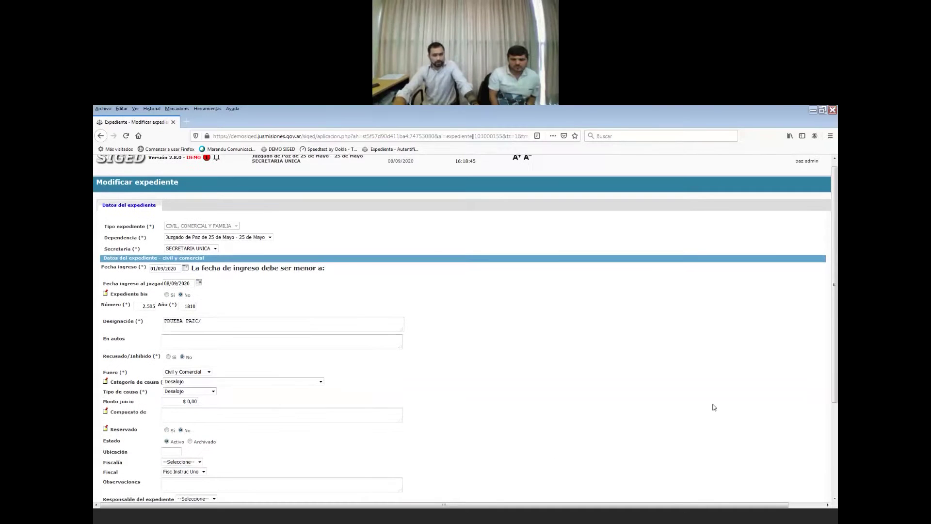
{"action": "left_click", "coordinate": [746, 488]}
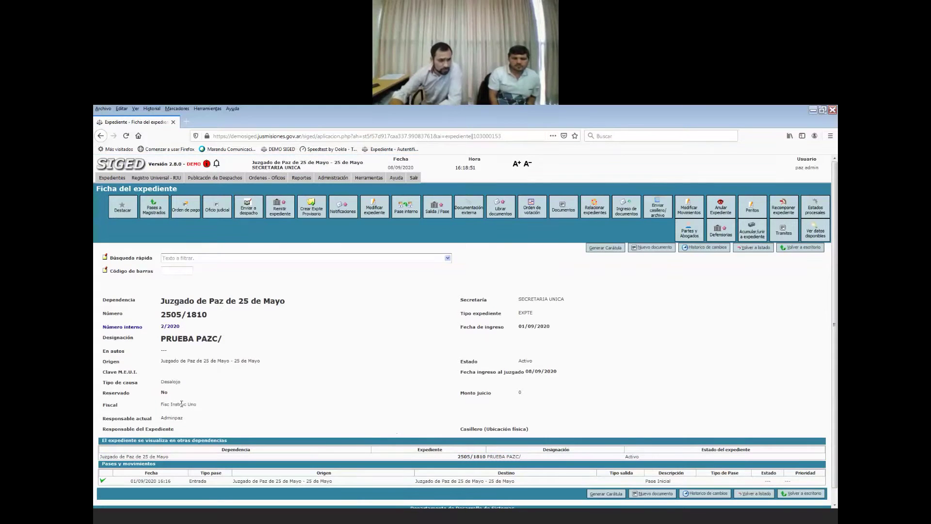
Highlight Fisc Instruc Uno in the Fiscal row of the case record.
{"action": "left_click_drag", "start_coordinate": [198, 406], "coordinate": [102, 410]}
{"action": "left_click", "coordinate": [110, 408]}
{"action": "left_click_drag", "start_coordinate": [207, 407], "coordinate": [113, 406]}
{"action": "left_click", "coordinate": [183, 416]}
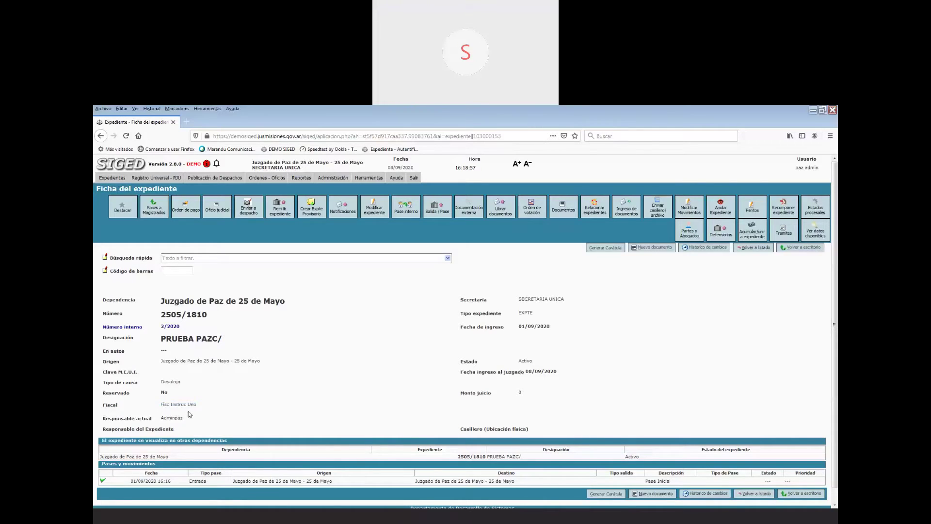
{"action": "left_click_drag", "start_coordinate": [202, 409], "coordinate": [101, 409]}
{"action": "scroll", "coordinate": [324, 416], "scroll_direction": "down", "scroll_amount": 1}
{"action": "scroll", "coordinate": [161, 427], "scroll_direction": "up", "scroll_amount": 1}
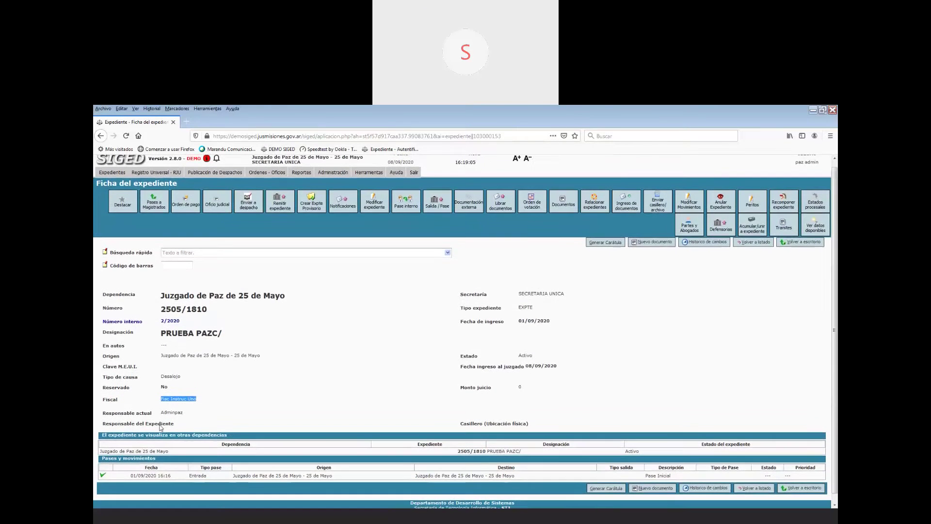
{"action": "scroll", "coordinate": [160, 427], "scroll_direction": "up", "scroll_amount": 1}
{"action": "left_click", "coordinate": [527, 283]}
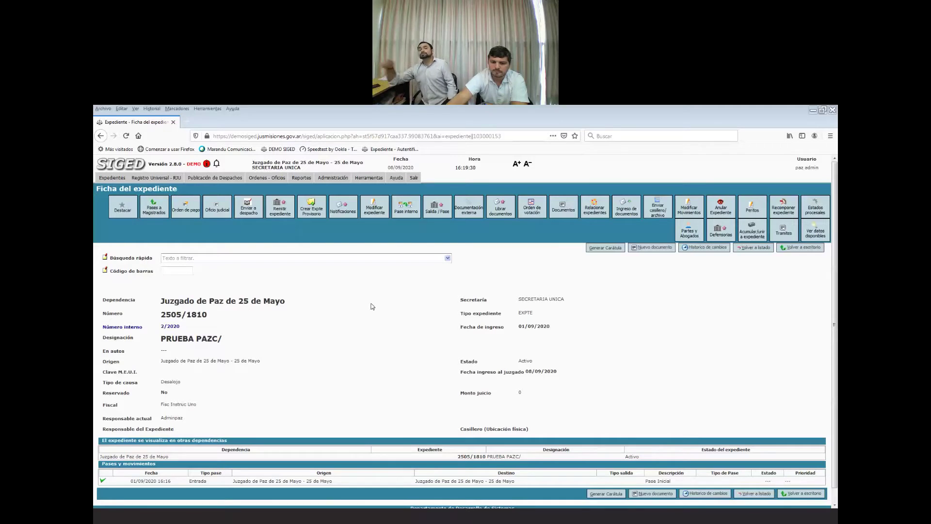
{"action": "left_click", "coordinate": [378, 213]}
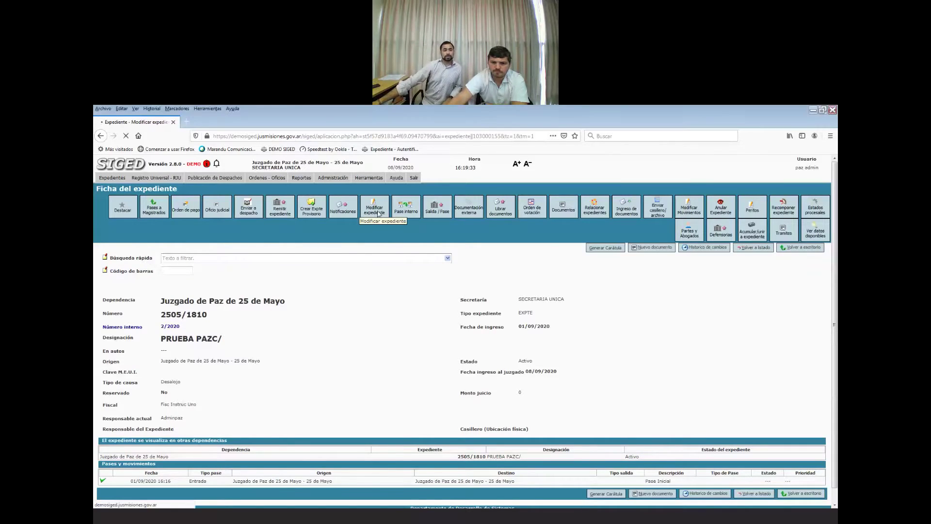
{"action": "scroll", "coordinate": [431, 357], "scroll_direction": "down", "scroll_amount": 2}
{"action": "scroll", "coordinate": [211, 472], "scroll_direction": "up", "scroll_amount": 2}
{"action": "scroll", "coordinate": [212, 472], "scroll_direction": "up", "scroll_amount": 1}
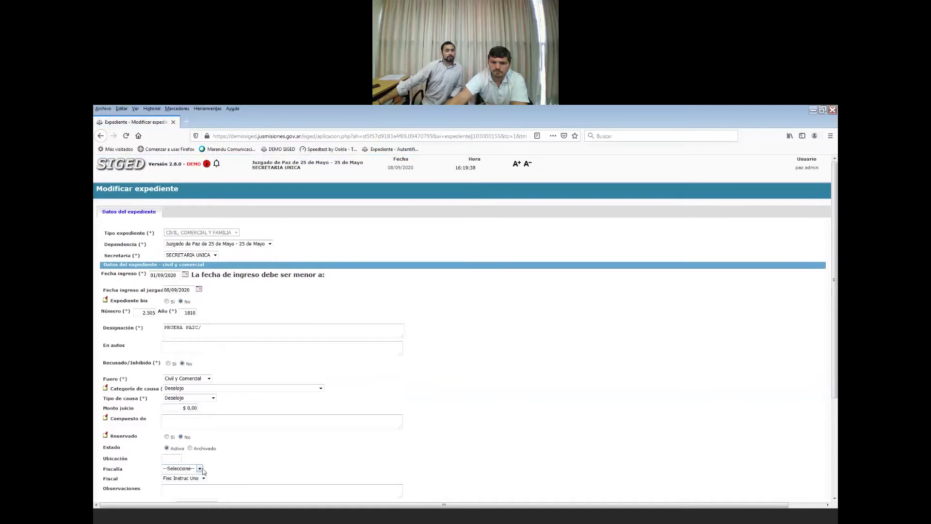
{"action": "left_click", "coordinate": [200, 468]}
{"action": "left_click", "coordinate": [193, 478]}
{"action": "scroll", "coordinate": [251, 466], "scroll_direction": "down", "scroll_amount": 1}
{"action": "scroll", "coordinate": [223, 455], "scroll_direction": "up", "scroll_amount": 1}
{"action": "left_click", "coordinate": [203, 478]}
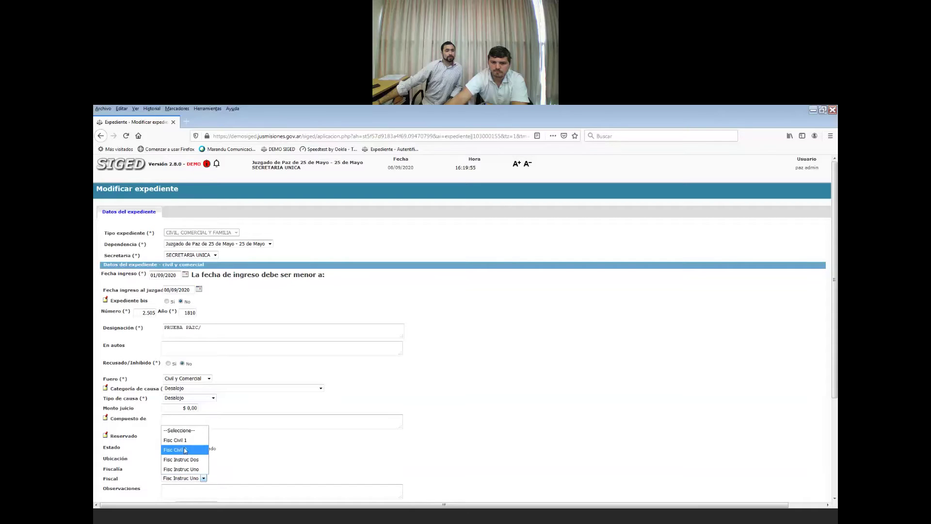
{"action": "scroll", "coordinate": [281, 457], "scroll_direction": "down", "scroll_amount": 2}
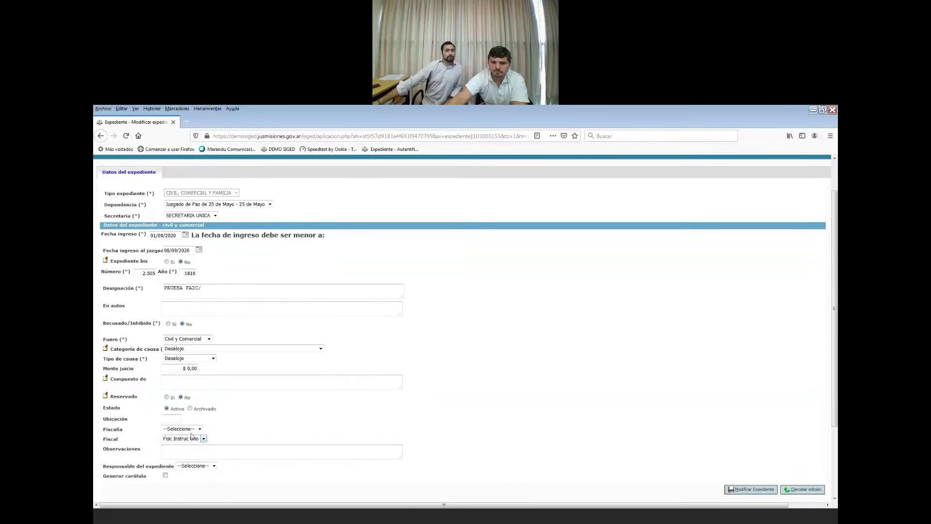
{"action": "scroll", "coordinate": [218, 434], "scroll_direction": "up", "scroll_amount": 2}
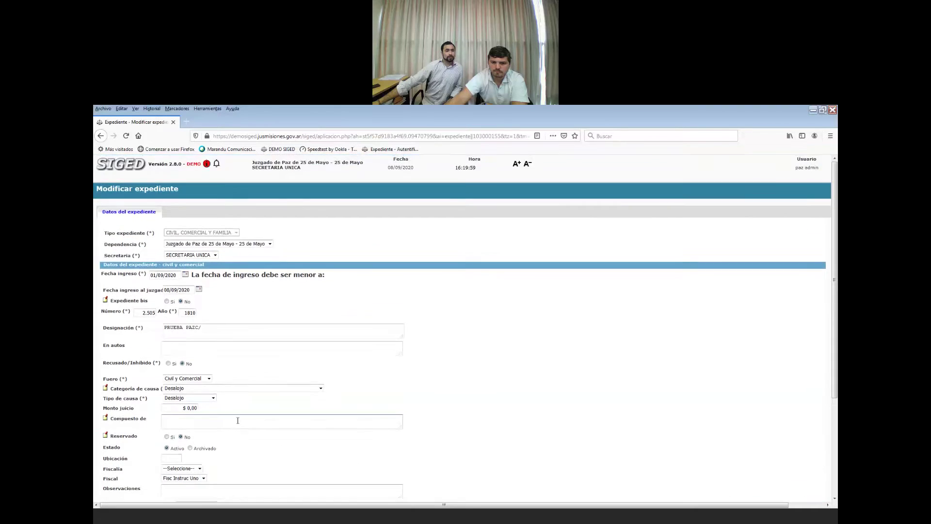
{"action": "scroll", "coordinate": [664, 391], "scroll_direction": "down", "scroll_amount": 2}
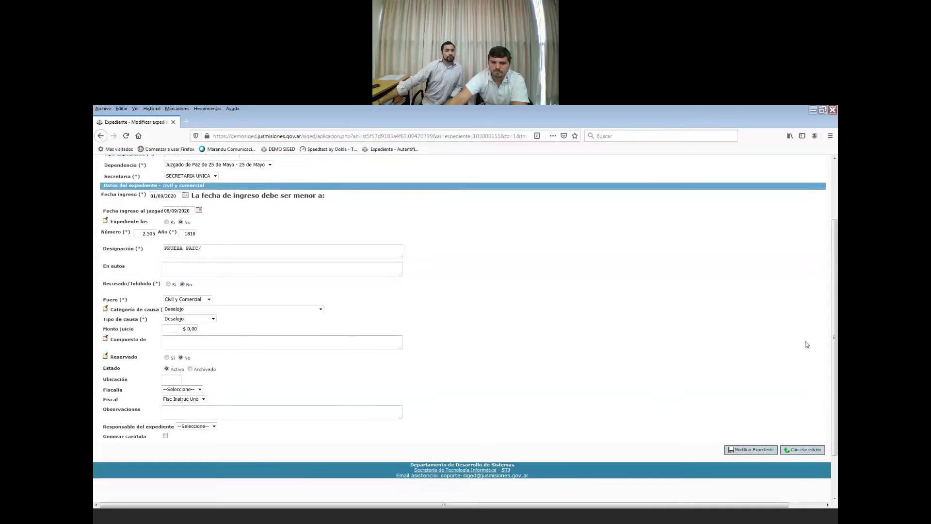
{"action": "left_click", "coordinate": [795, 450]}
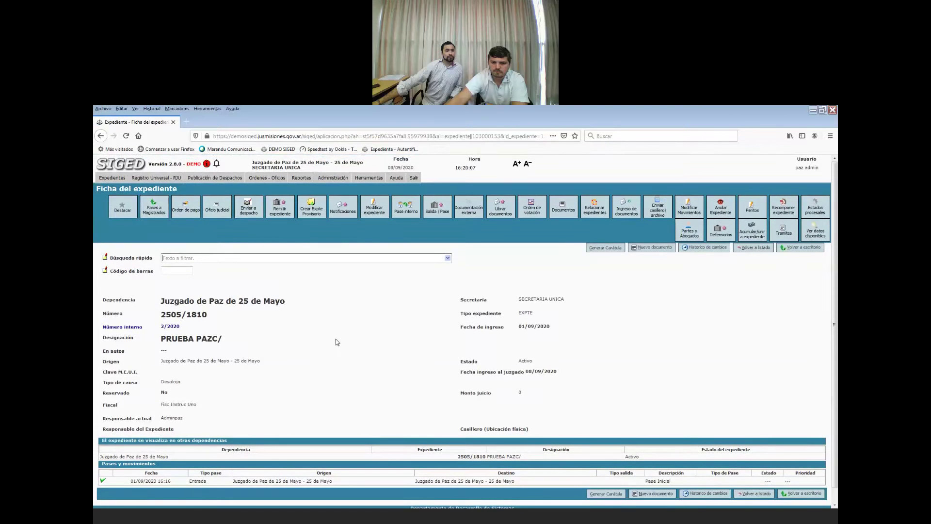
Replace the designation PRUEBA PAZC/ with the party's name plus 'S/ Ejecutivo' and save.
{"action": "left_click_drag", "start_coordinate": [158, 306], "coordinate": [294, 304]}
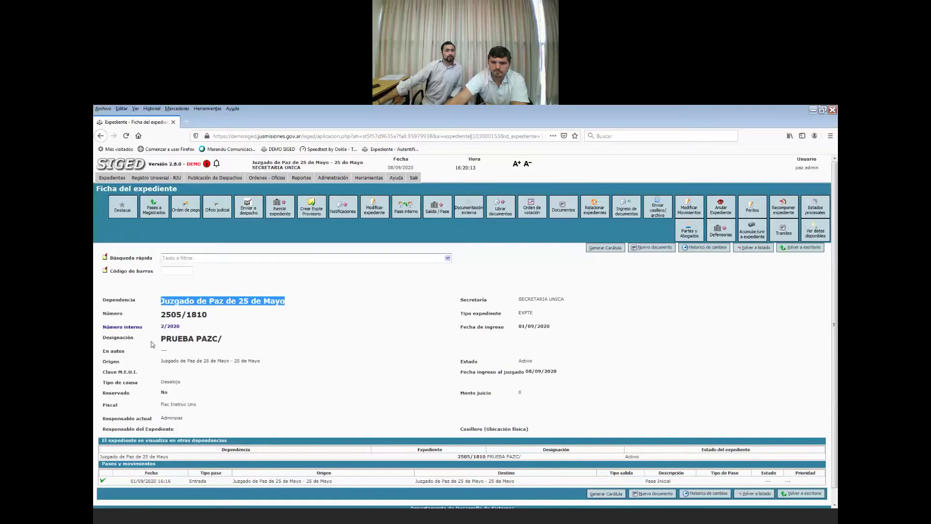
{"action": "left_click_drag", "start_coordinate": [155, 342], "coordinate": [237, 350]}
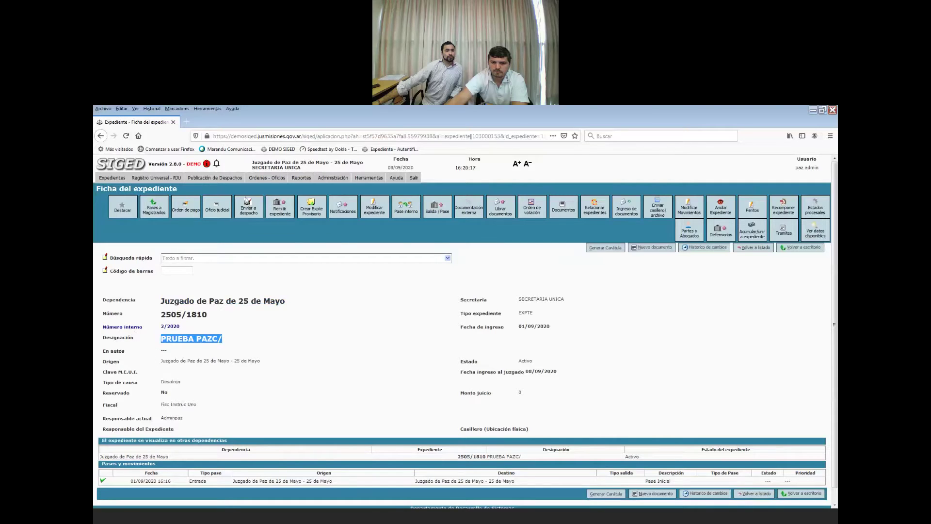
{"action": "left_click", "coordinate": [372, 211]}
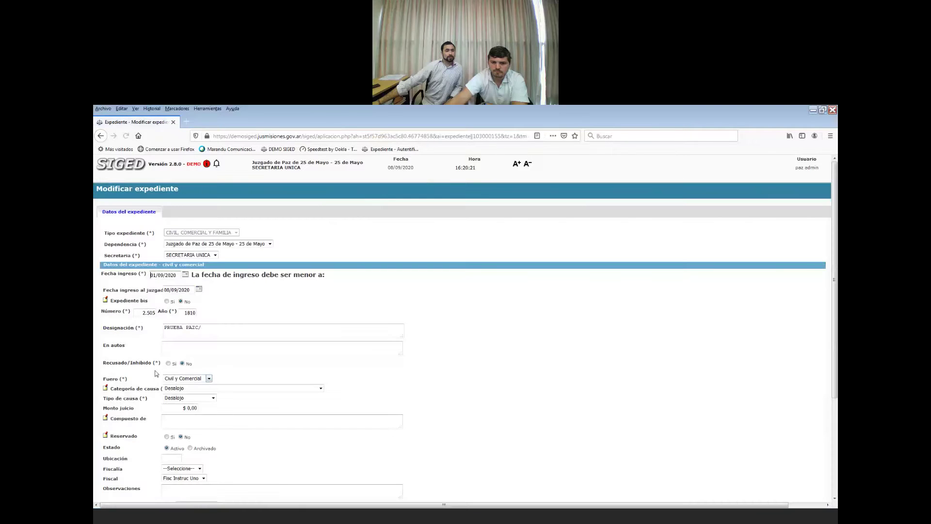
{"action": "left_click_drag", "start_coordinate": [215, 330], "coordinate": [144, 331]}
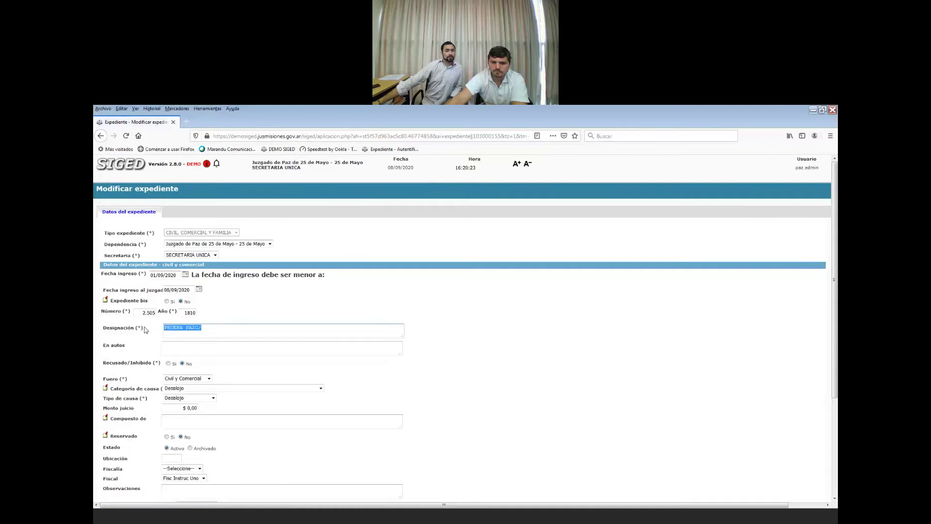
{"action": "type", "text": "Jue"}
{"action": "scroll", "coordinate": [518, 400], "scroll_direction": "down", "scroll_amount": 2}
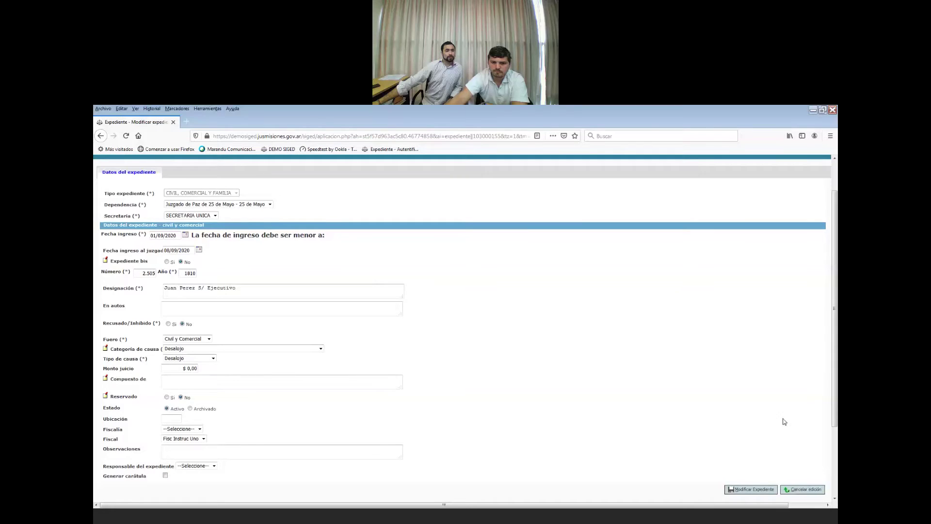
{"action": "left_click", "coordinate": [765, 489]}
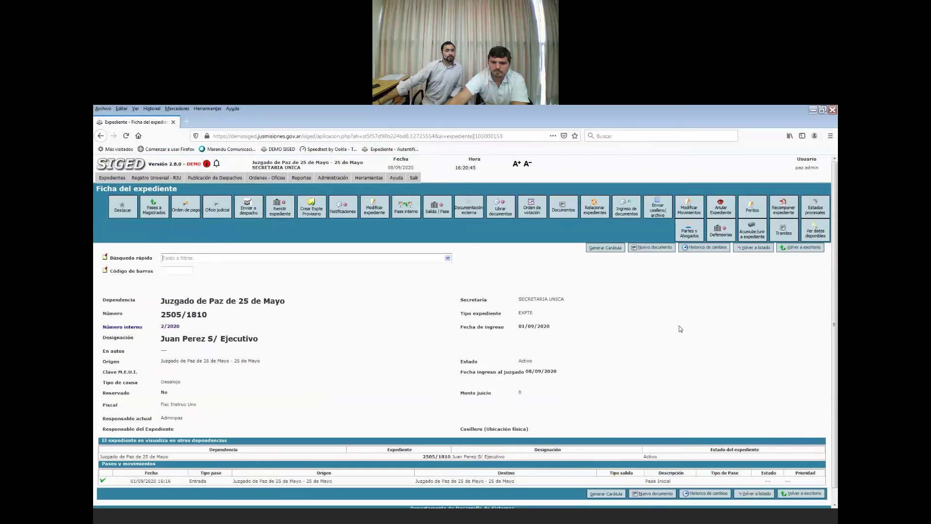
Generate and confirm a new carátula, producing definitive document caratula_expediente.odt.
{"action": "left_click", "coordinate": [607, 248]}
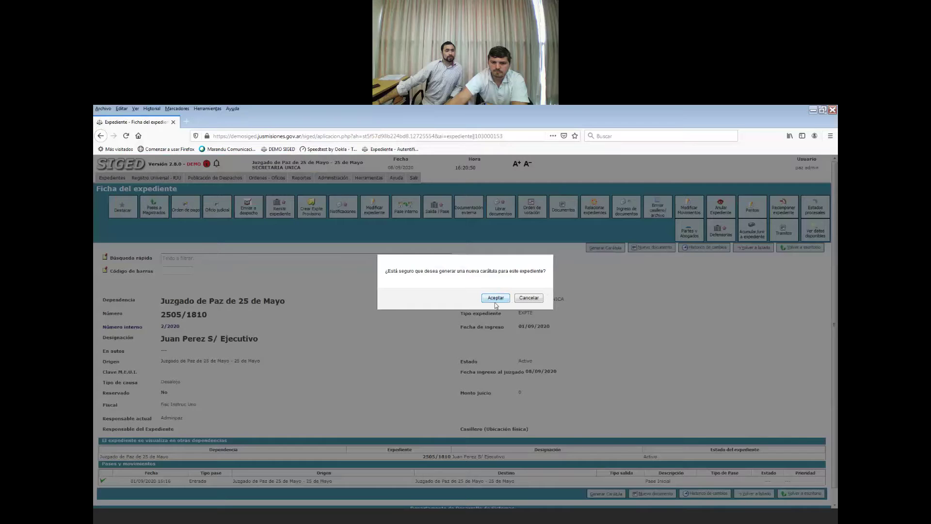
{"action": "left_click", "coordinate": [495, 301]}
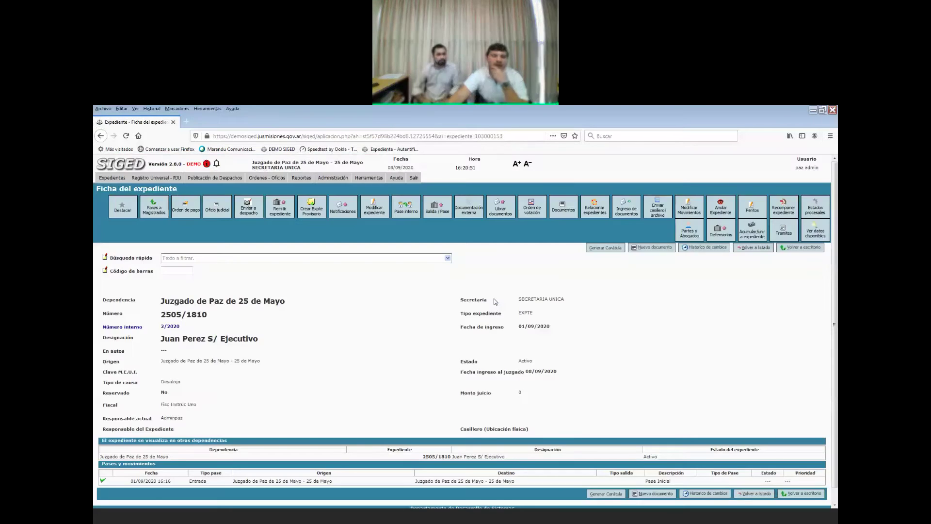
{"action": "scroll", "coordinate": [465, 339], "scroll_direction": "down", "scroll_amount": 1}
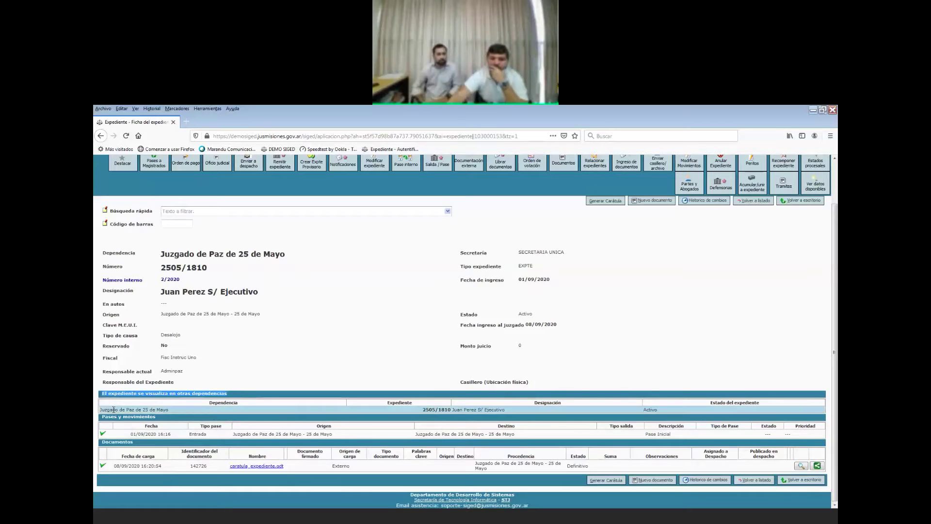
{"action": "left_click_drag", "start_coordinate": [119, 410], "coordinate": [162, 421]}
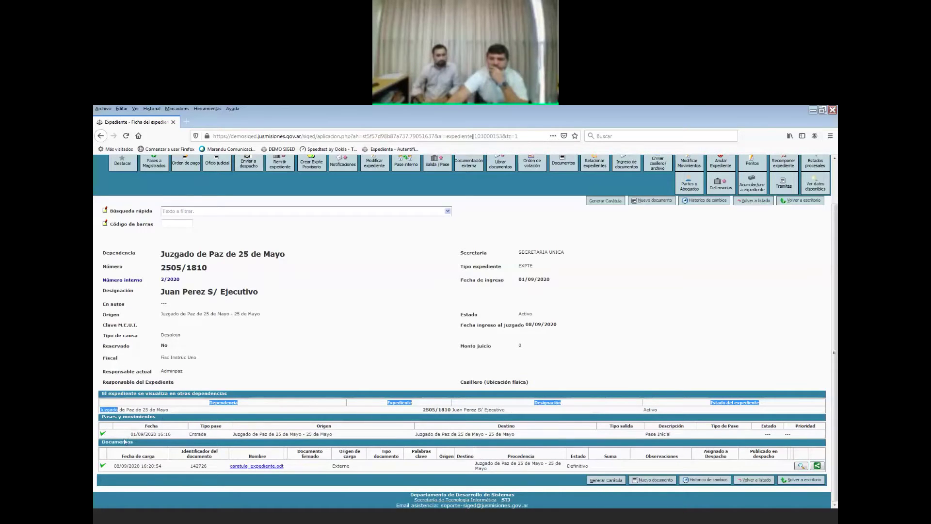
{"action": "left_click_drag", "start_coordinate": [129, 436], "coordinate": [463, 433]}
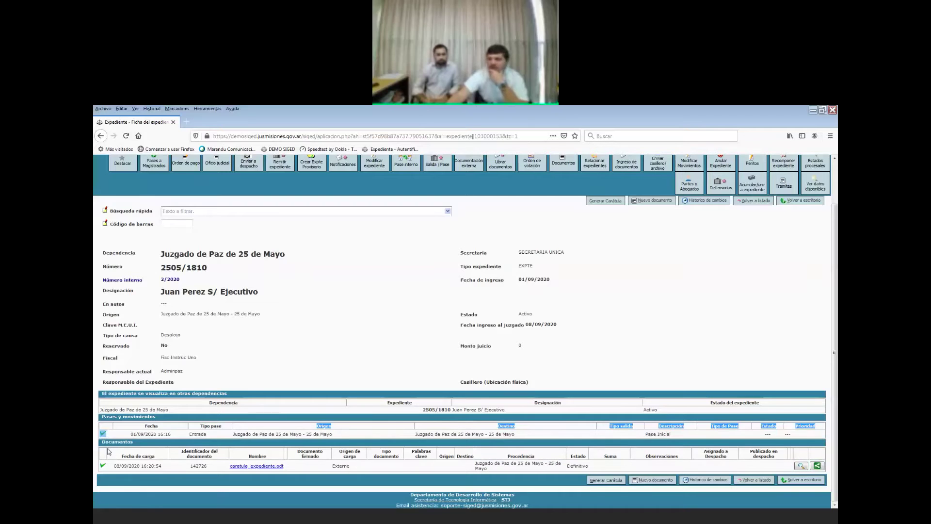
{"action": "left_click", "coordinate": [107, 448]}
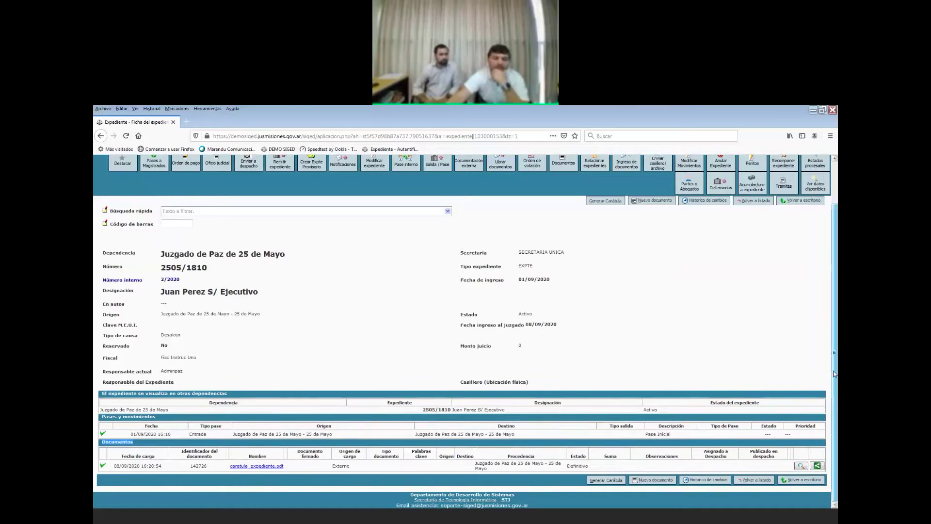
{"action": "scroll", "coordinate": [820, 368], "scroll_direction": "up", "scroll_amount": 2}
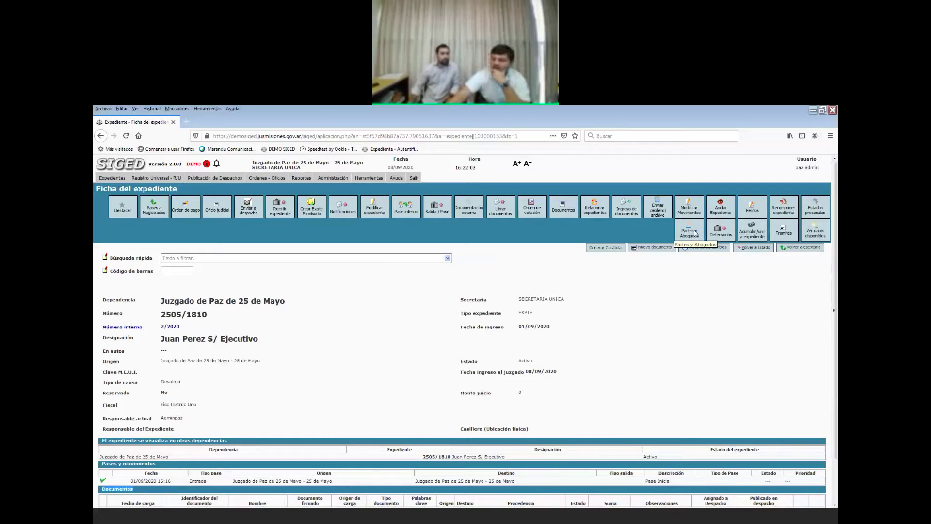
Open the Partes y Abogados entry form for case 2505/1810 after a brief return to the Ficha.
{"action": "left_click", "coordinate": [695, 233]}
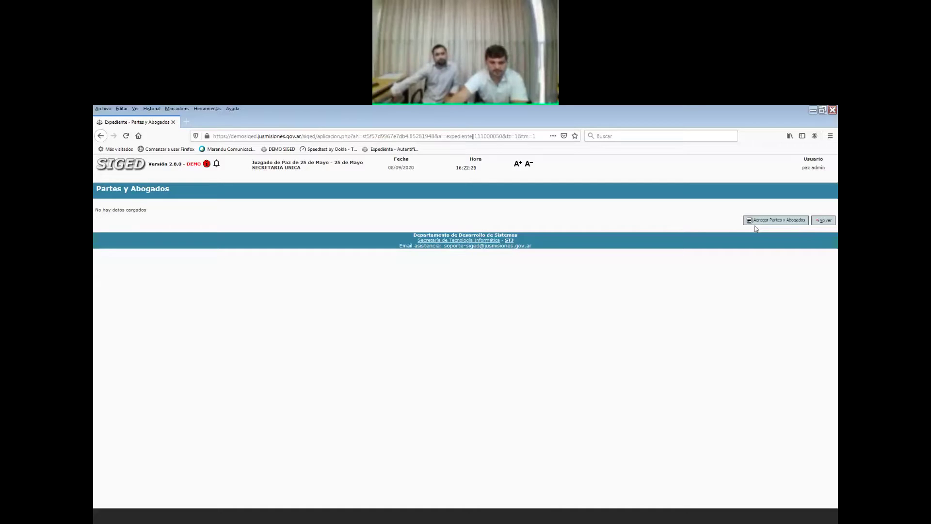
{"action": "left_click", "coordinate": [773, 223]}
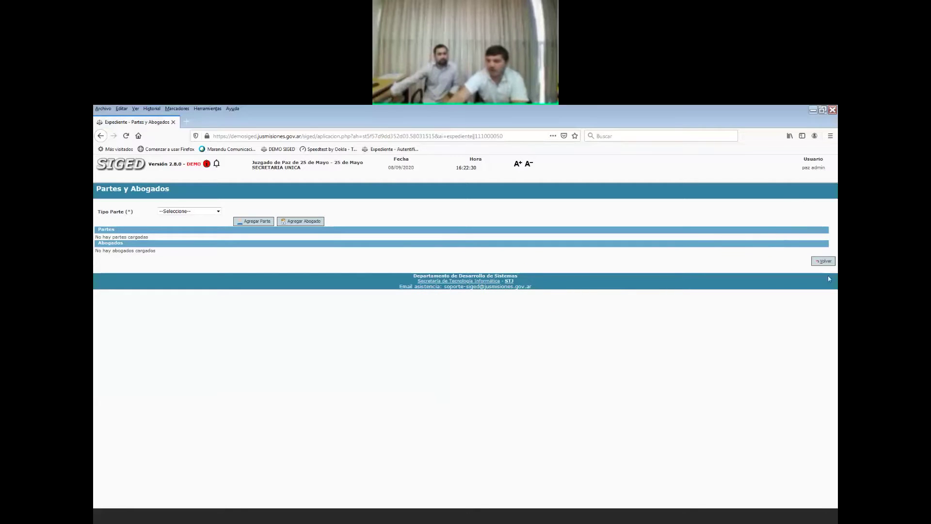
{"action": "left_click", "coordinate": [824, 262]}
{"action": "left_click", "coordinate": [822, 221]}
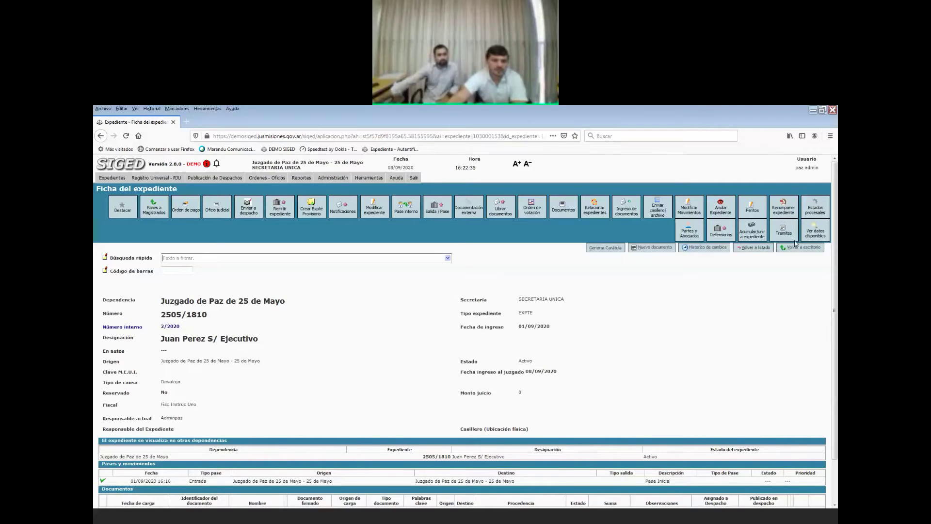
{"action": "left_click", "coordinate": [690, 236]}
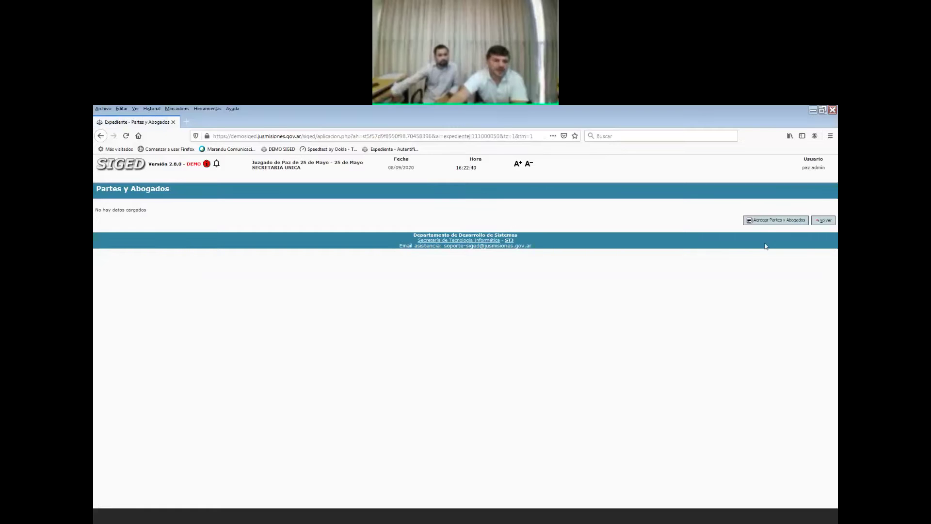
{"action": "left_click", "coordinate": [768, 221]}
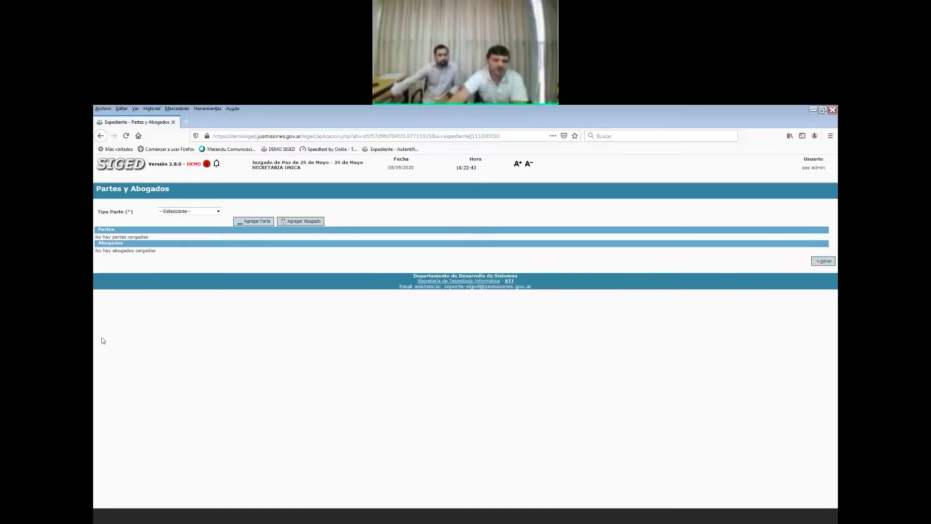
Choose Actora as the party type and begin a new party entry.
{"action": "left_click", "coordinate": [219, 212]}
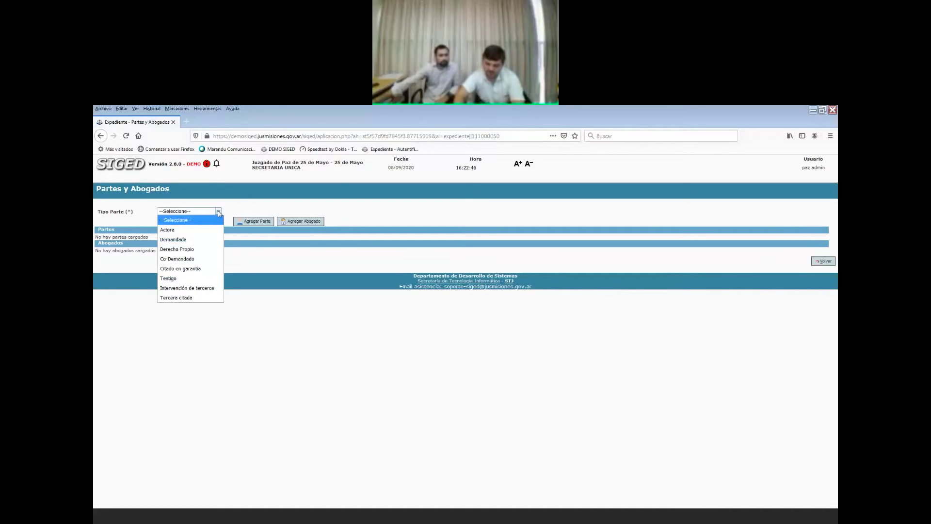
{"action": "left_click", "coordinate": [177, 232]}
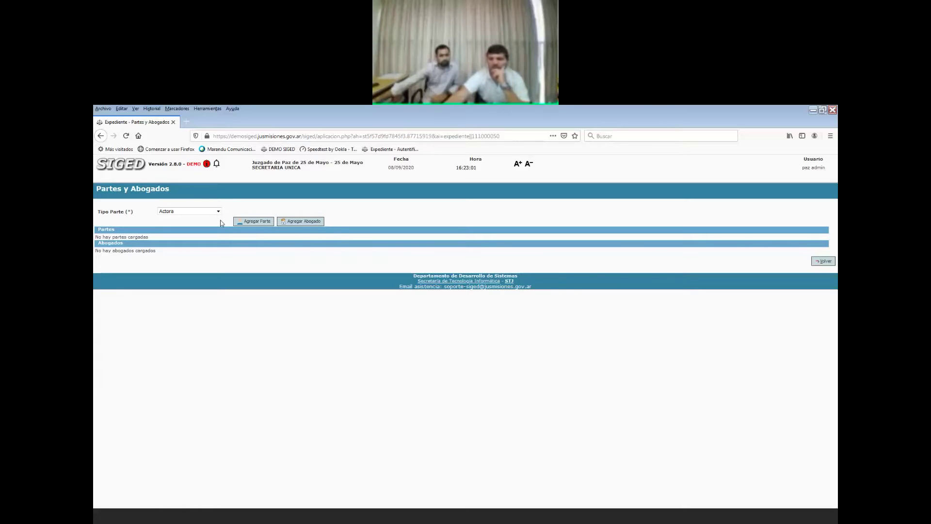
{"action": "left_click", "coordinate": [246, 222]}
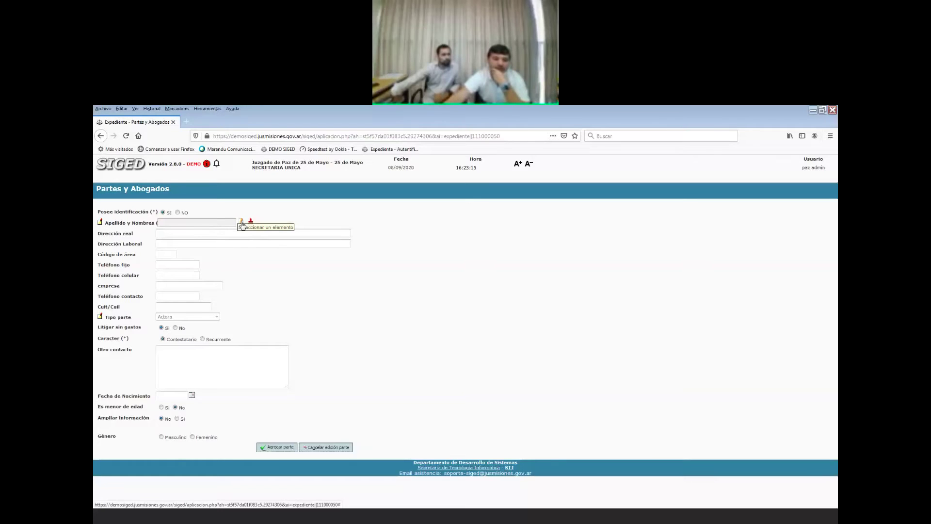
Search the person registry by the test person's DNI and select them as the Actora party.
{"action": "left_click", "coordinate": [242, 226]}
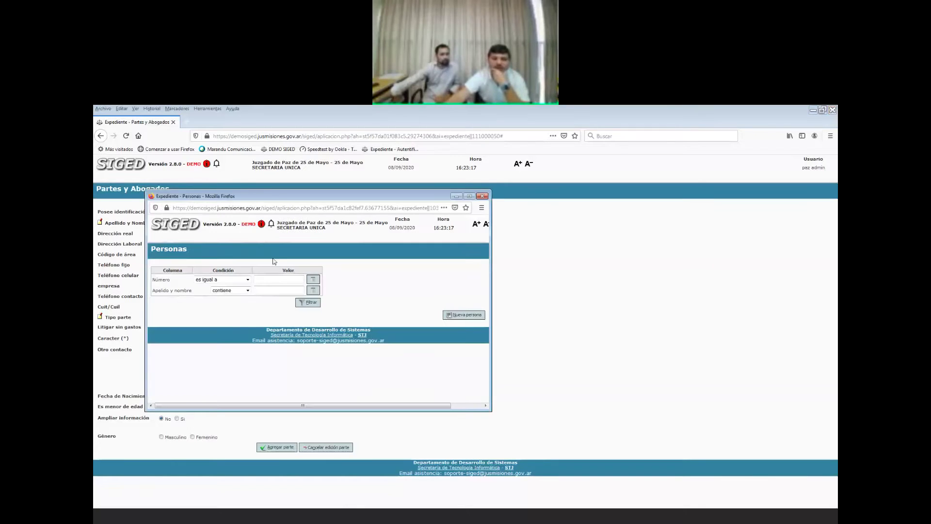
{"action": "type", "text": "12.345.678"}
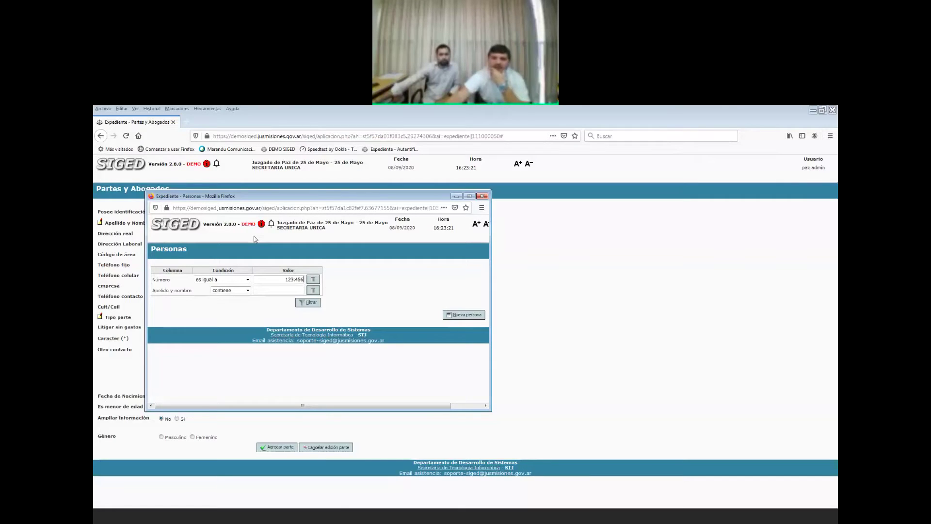
{"action": "left_click", "coordinate": [310, 304]}
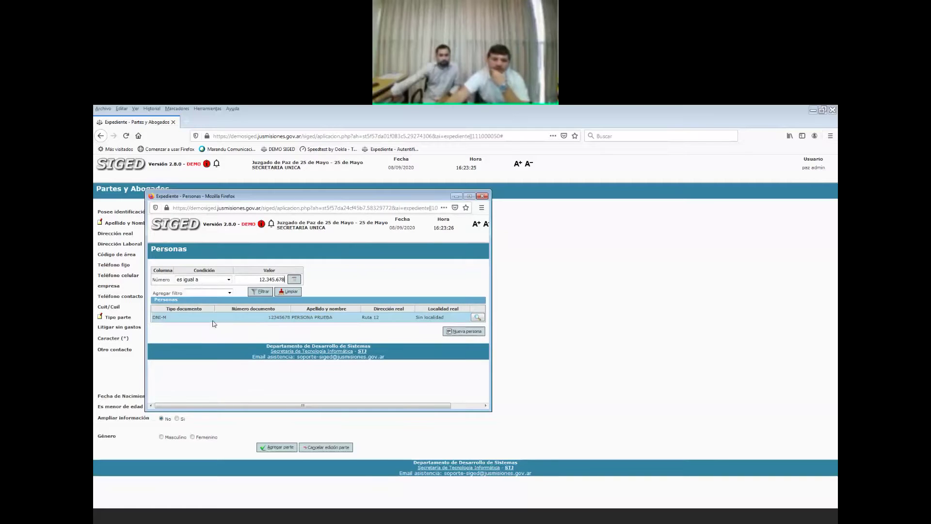
{"action": "left_click_drag", "start_coordinate": [294, 318], "coordinate": [330, 317]}
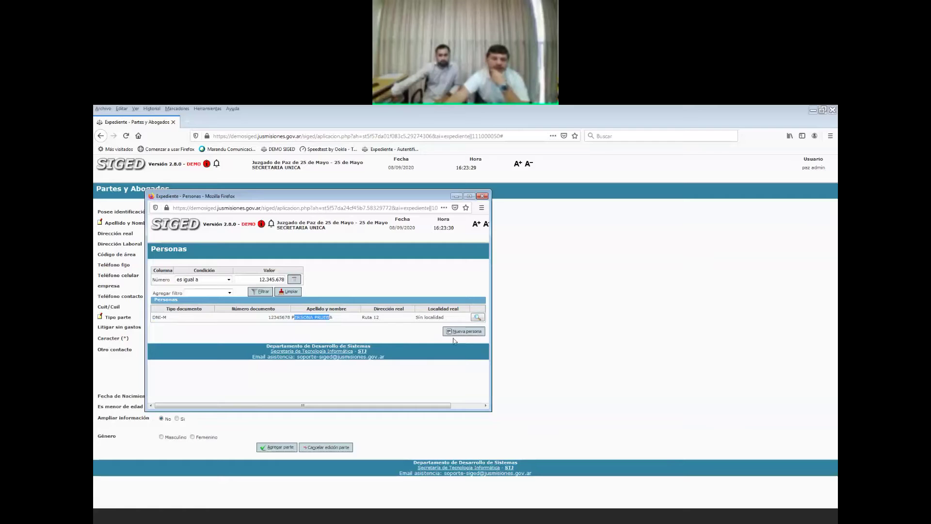
{"action": "left_click", "coordinate": [478, 318]}
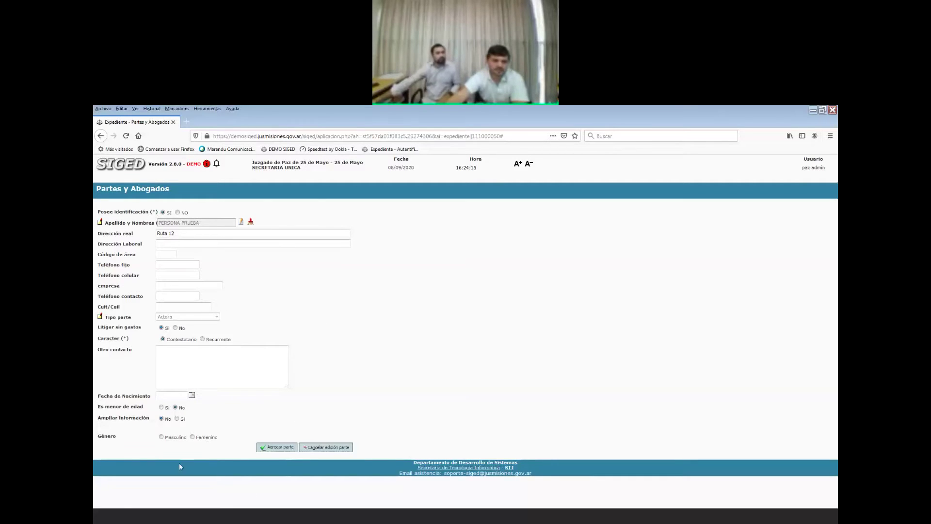
Mark the party as Masculino, add it, and return to the Partes list.
{"action": "left_click", "coordinate": [162, 437]}
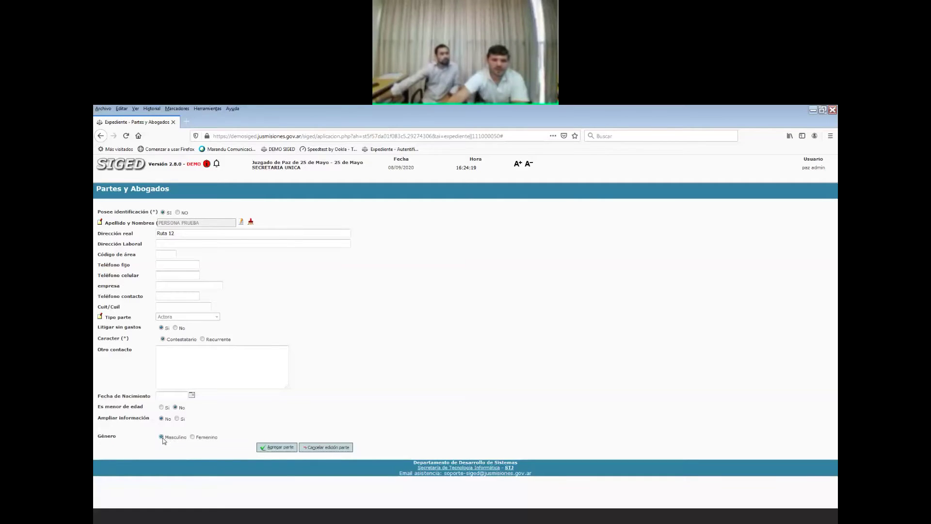
{"action": "left_click", "coordinate": [279, 447]}
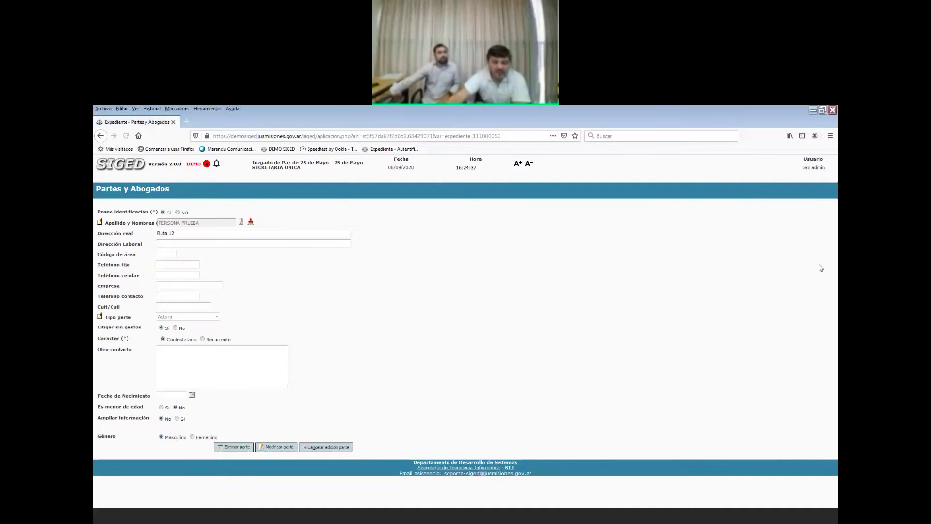
{"action": "left_click", "coordinate": [326, 447]}
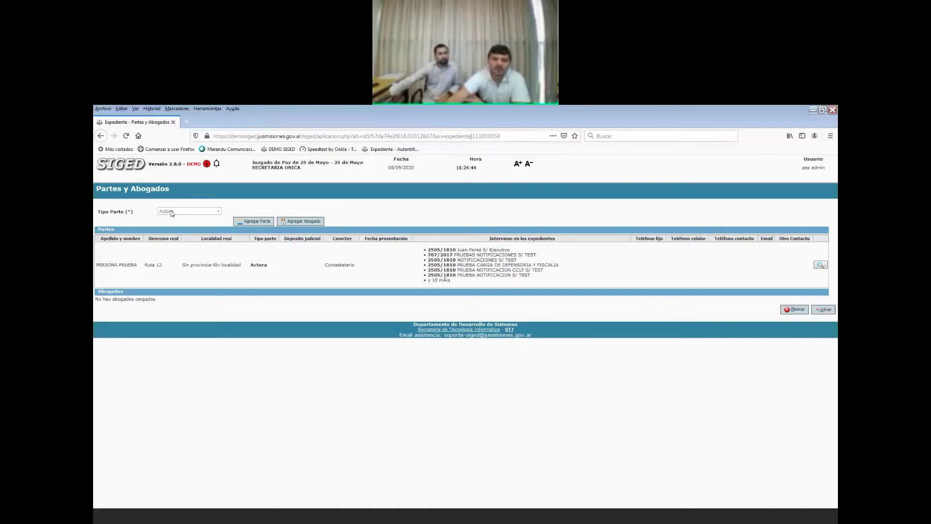
{"action": "left_click", "coordinate": [254, 222]}
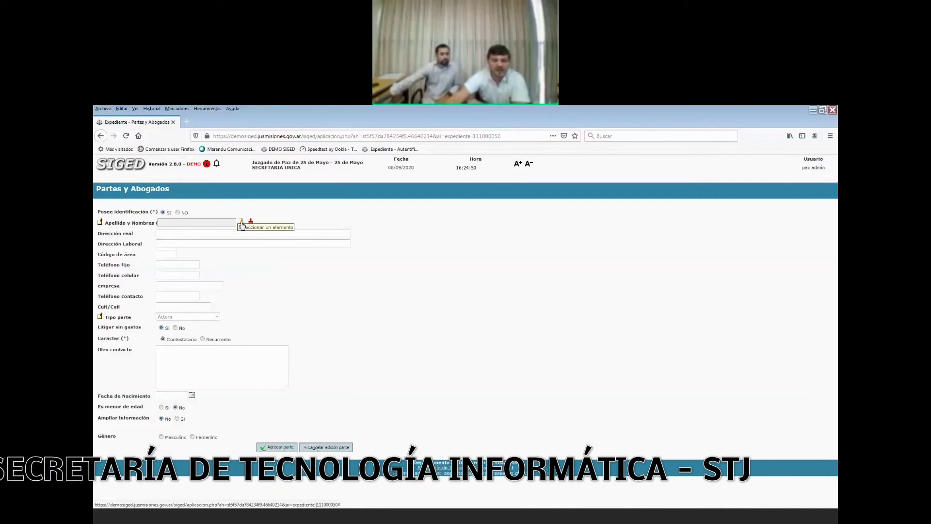
{"action": "left_click", "coordinate": [242, 223]}
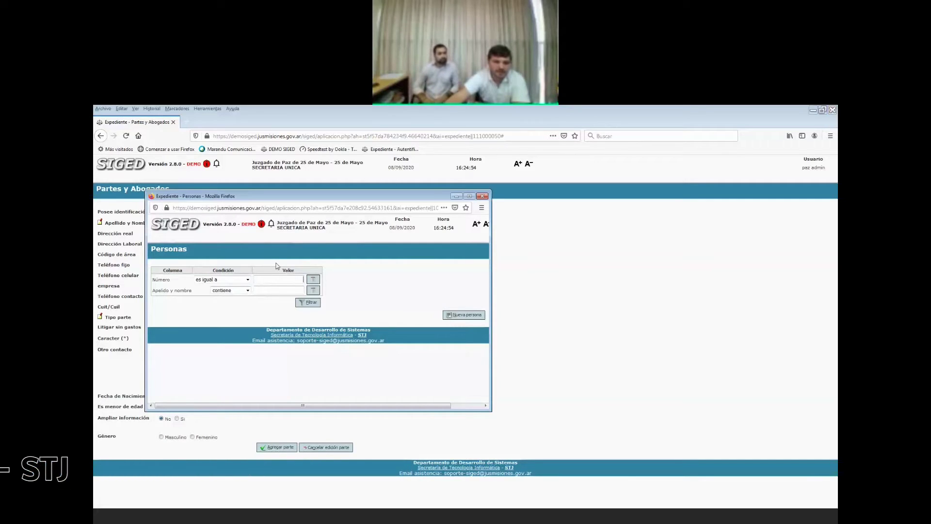
{"action": "left_click", "coordinate": [484, 197]}
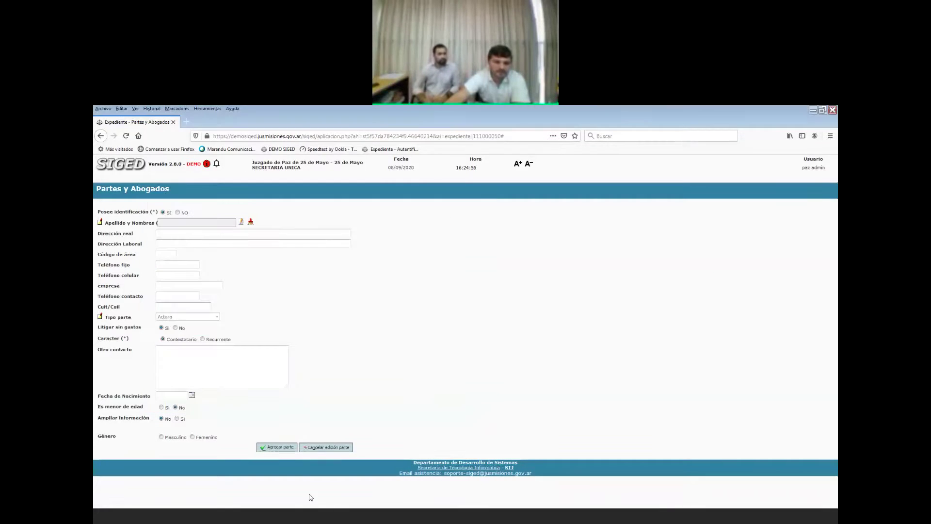
{"action": "left_click", "coordinate": [316, 447]}
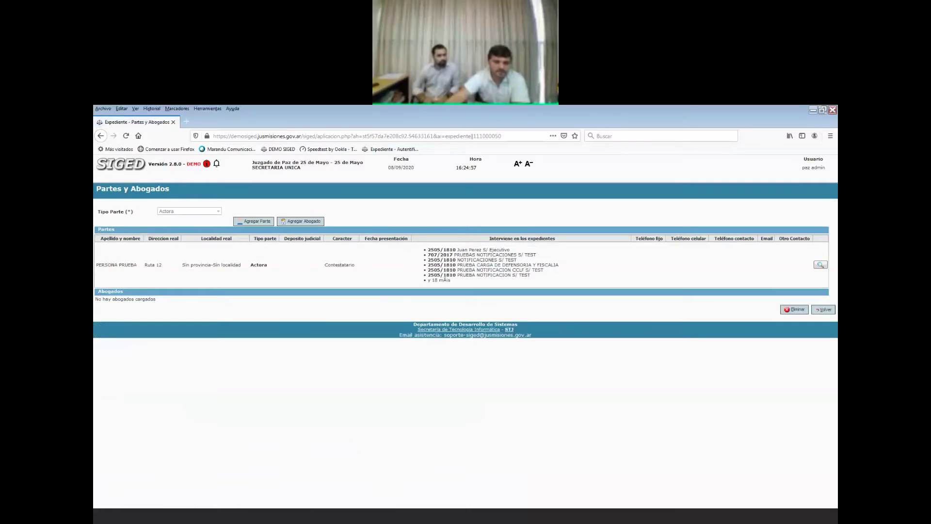
{"action": "left_click_drag", "start_coordinate": [96, 268], "coordinate": [114, 265]}
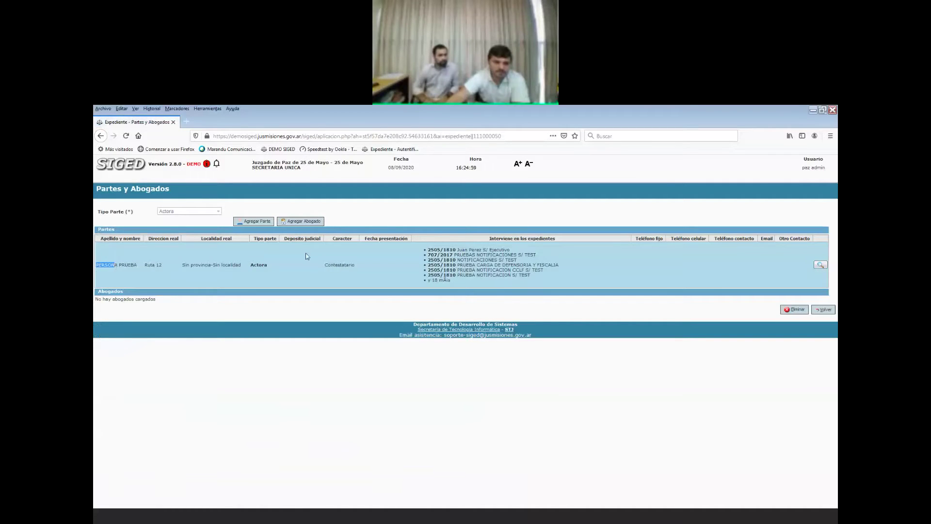
Pick the lawyer with matrícula 40.001 from the Abogados registry for the Actora side.
{"action": "left_click", "coordinate": [303, 223]}
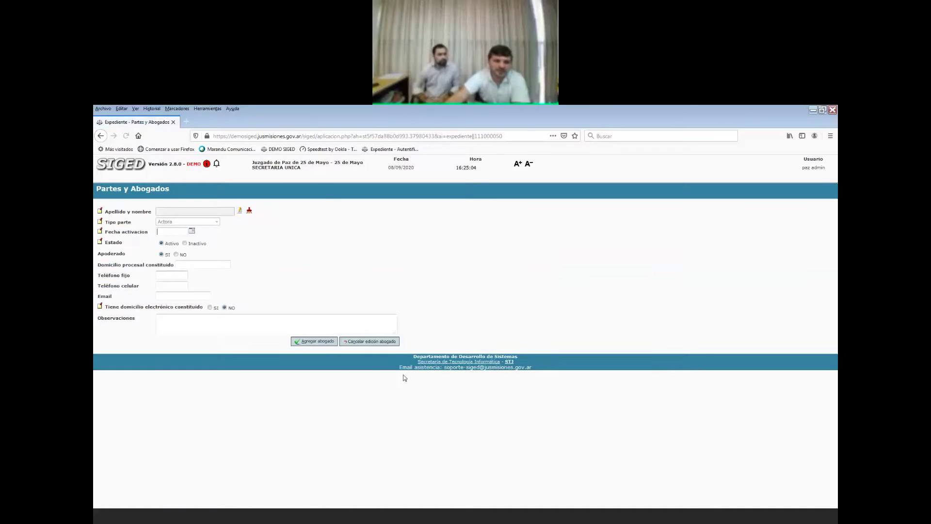
{"action": "left_click", "coordinate": [239, 212]}
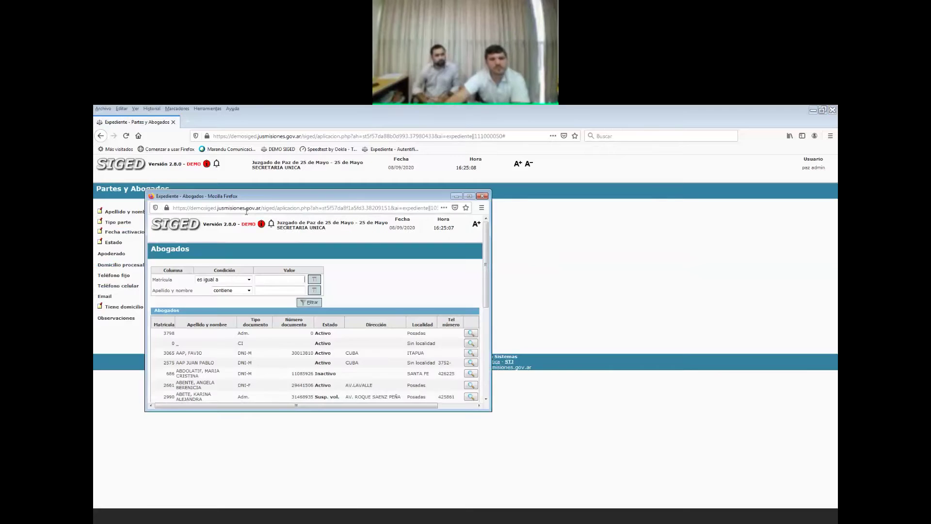
{"action": "type", "text": "400"}
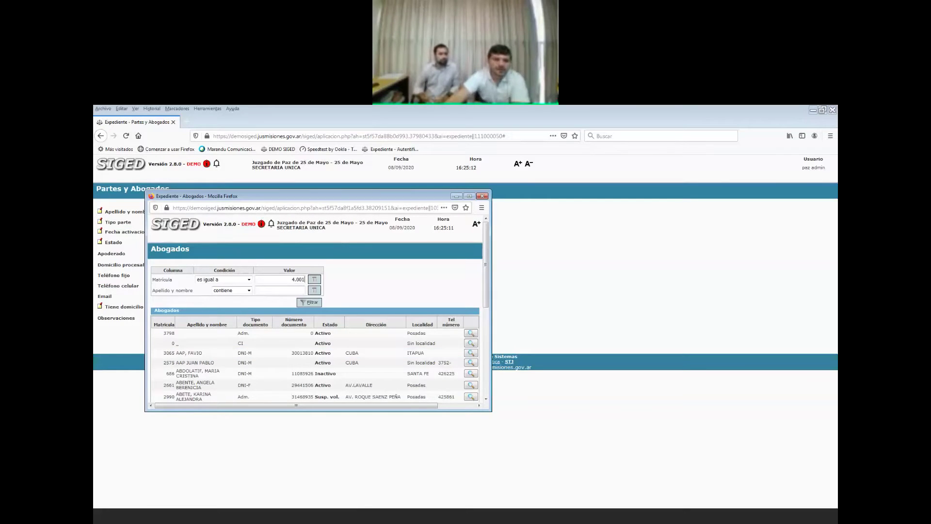
{"action": "left_click", "coordinate": [308, 303]}
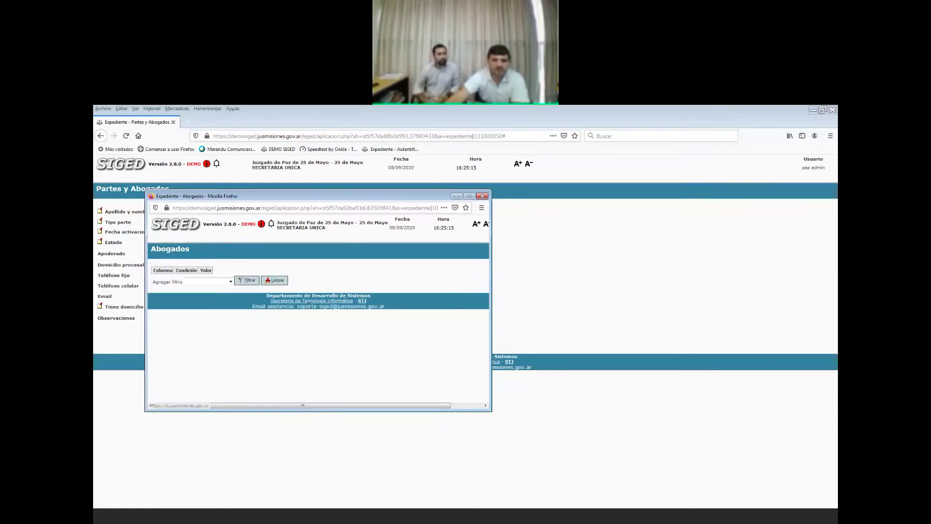
{"action": "left_click", "coordinate": [258, 281]}
{"action": "type", "text": "40.001"}
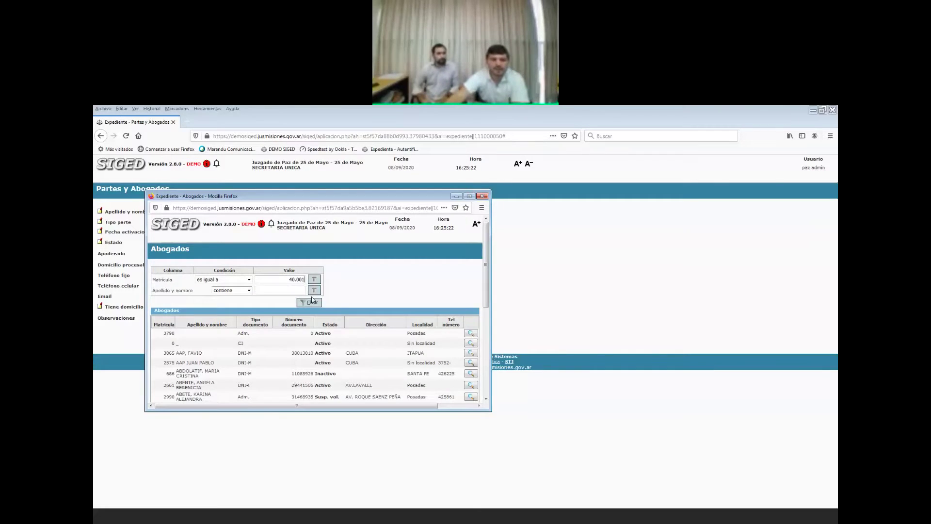
{"action": "left_click", "coordinate": [312, 301]}
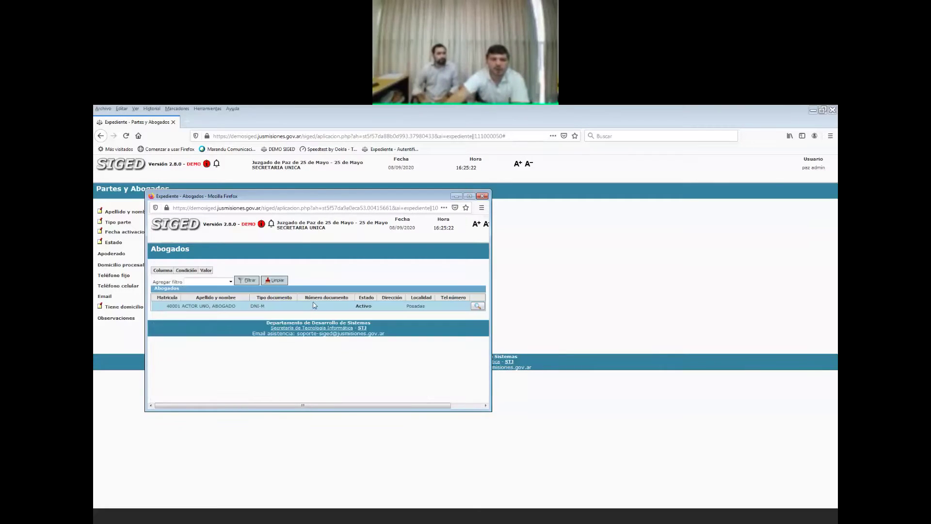
{"action": "left_click", "coordinate": [477, 306]}
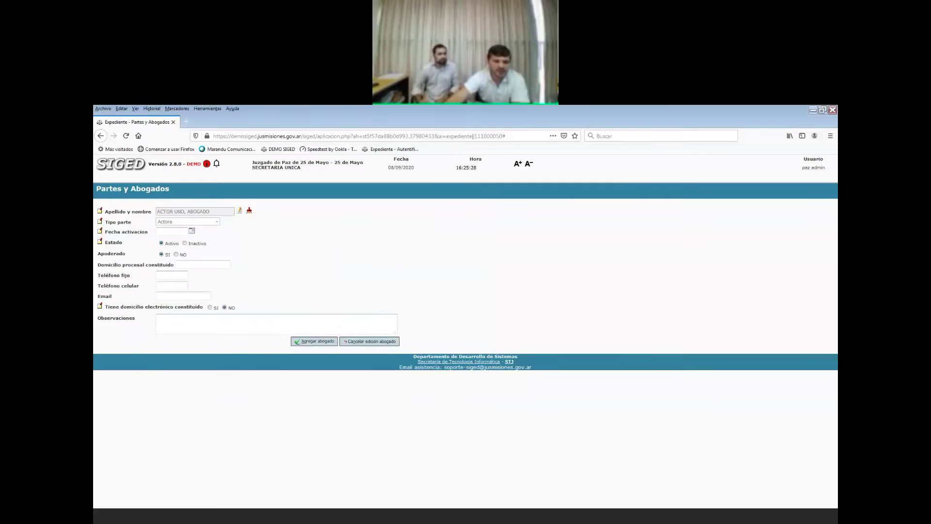
Enter procedural address 'calle a 2345' and the lawyer's suggested jusmisiones.gov.ar e-mail.
{"action": "left_click", "coordinate": [183, 264]}
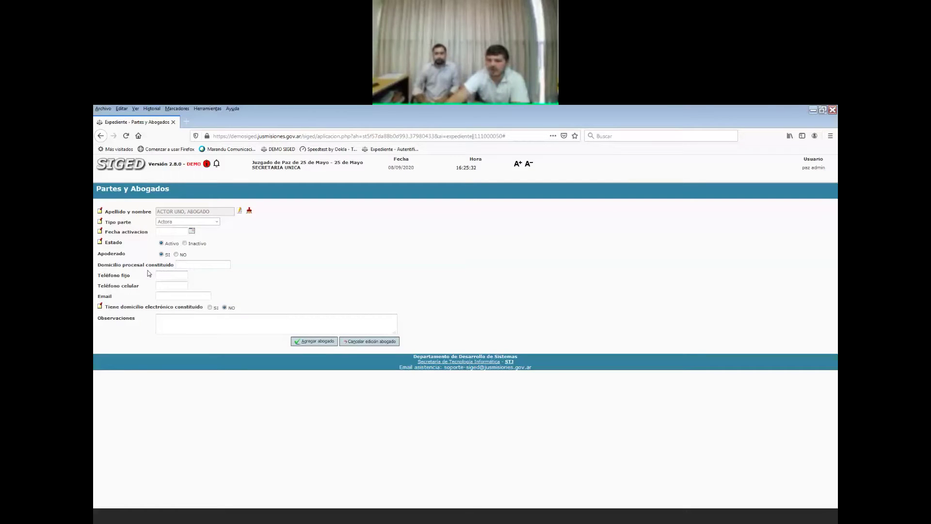
{"action": "type", "text": "c"}
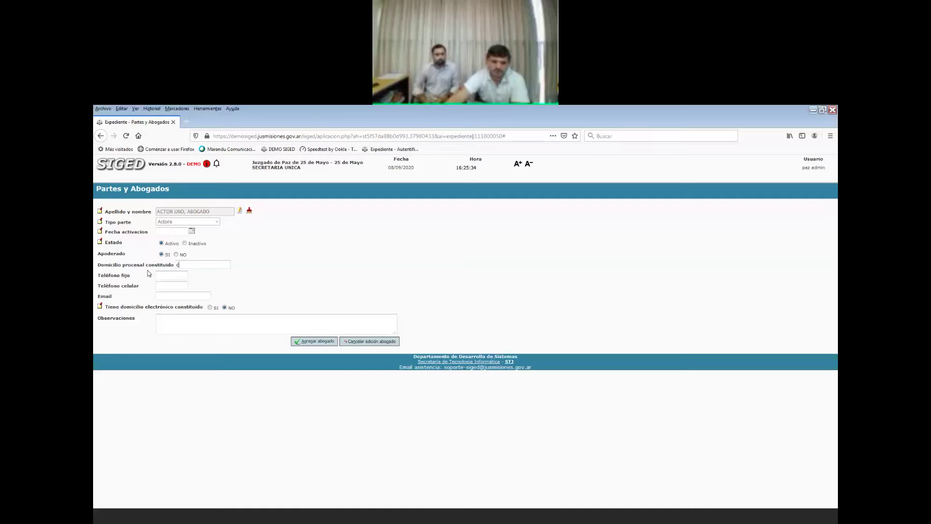
{"action": "type", "text": "alle a 2345"}
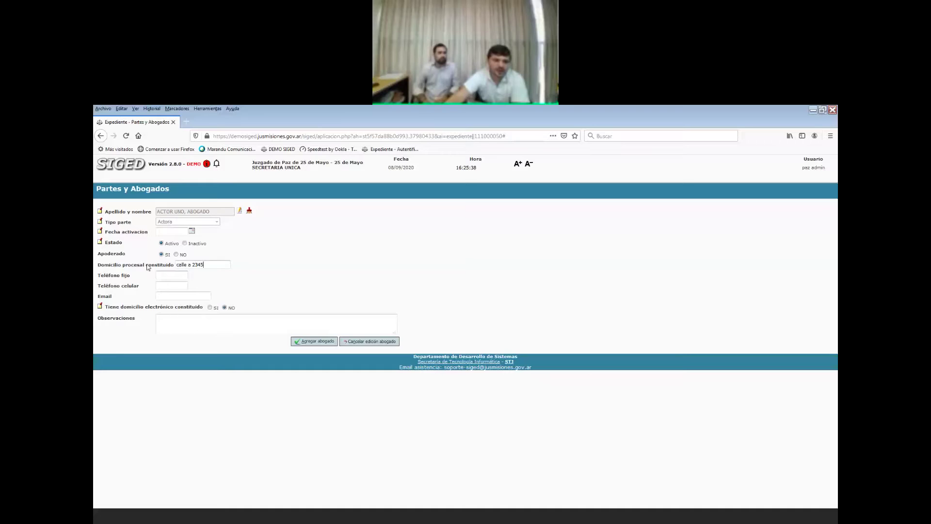
{"action": "left_click", "coordinate": [180, 316]}
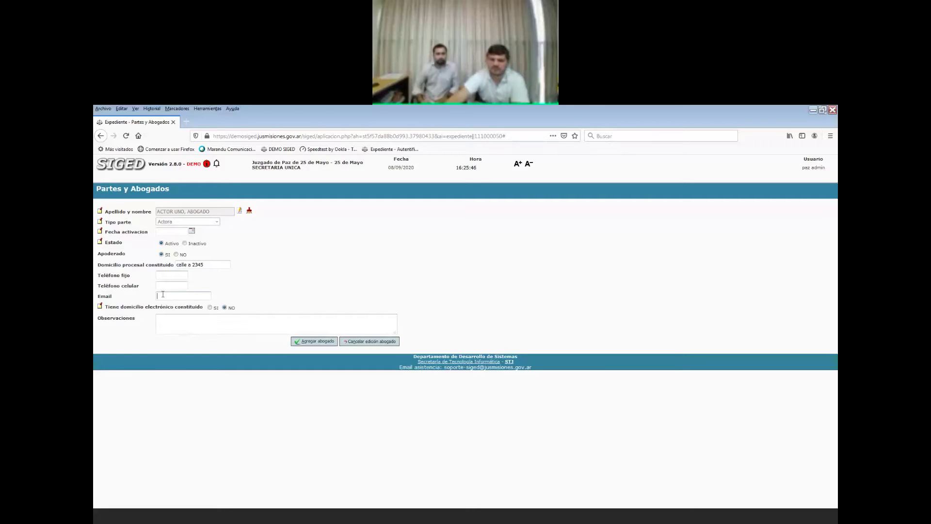
{"action": "type", "text": "prueba"}
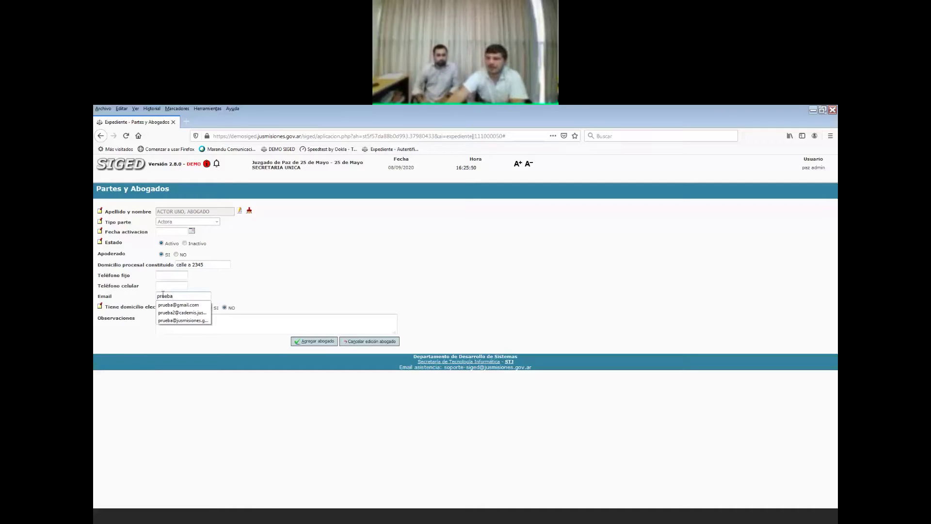
{"action": "key", "text": "Down"}
{"action": "type", "text": "a"}
{"action": "key", "text": "Down"}
{"action": "key", "text": "Down"}
{"action": "key", "text": "Return"}
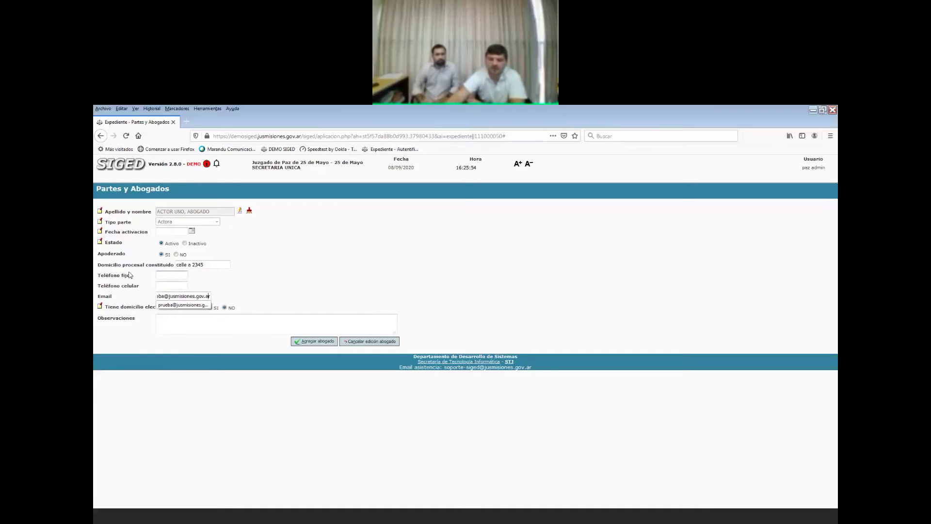
{"action": "key", "text": "Home"}
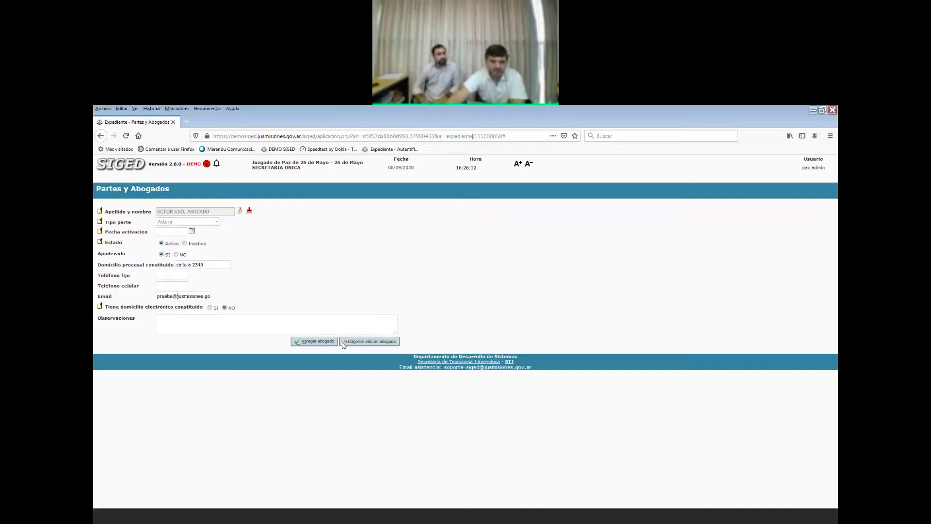
Add the Actora lawyer and highlight the plaintiff and lawyer rows in the list.
{"action": "left_click", "coordinate": [318, 341]}
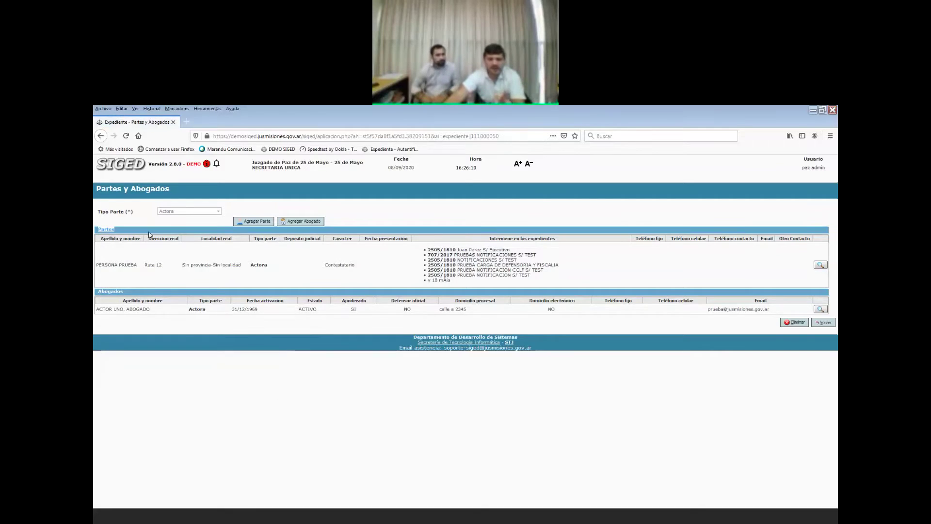
{"action": "left_click_drag", "start_coordinate": [96, 264], "coordinate": [164, 290]}
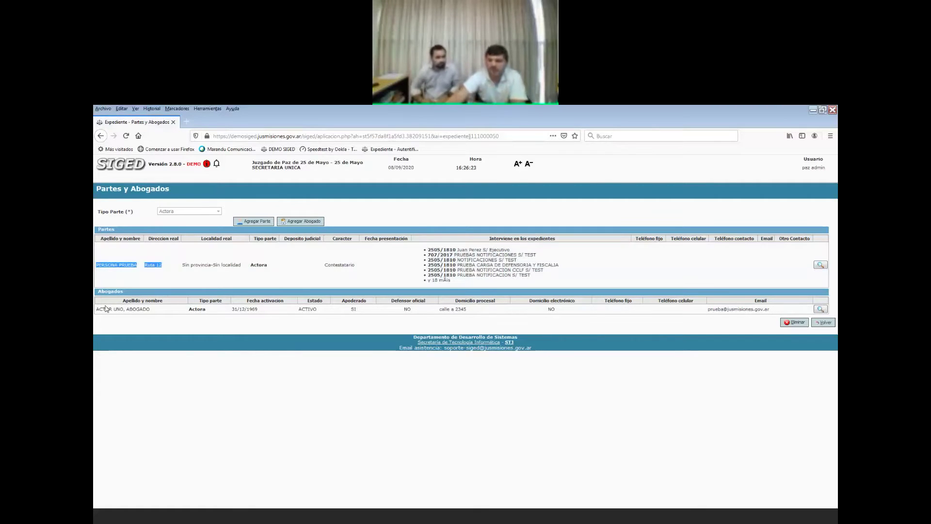
{"action": "left_click_drag", "start_coordinate": [98, 311], "coordinate": [185, 315]}
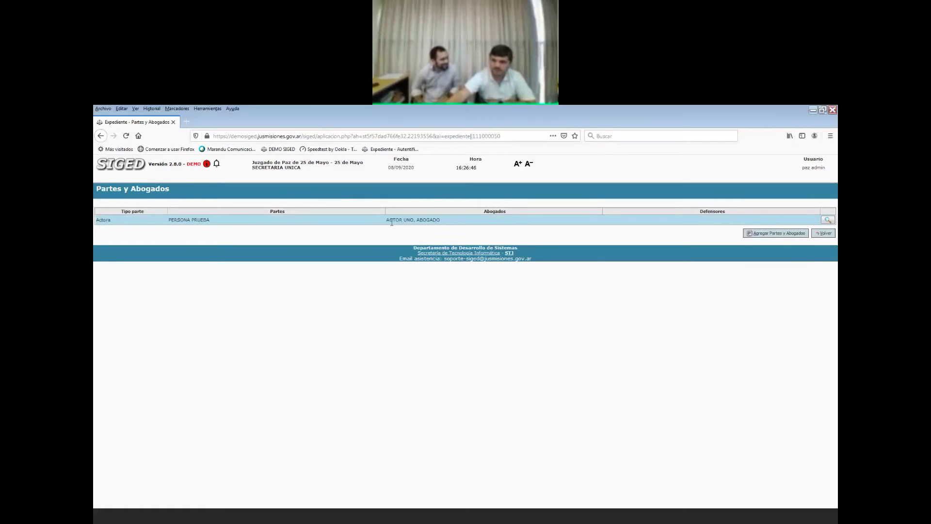
Choose Demandada as the party type and bring up a blank new-party form.
{"action": "left_click", "coordinate": [779, 234]}
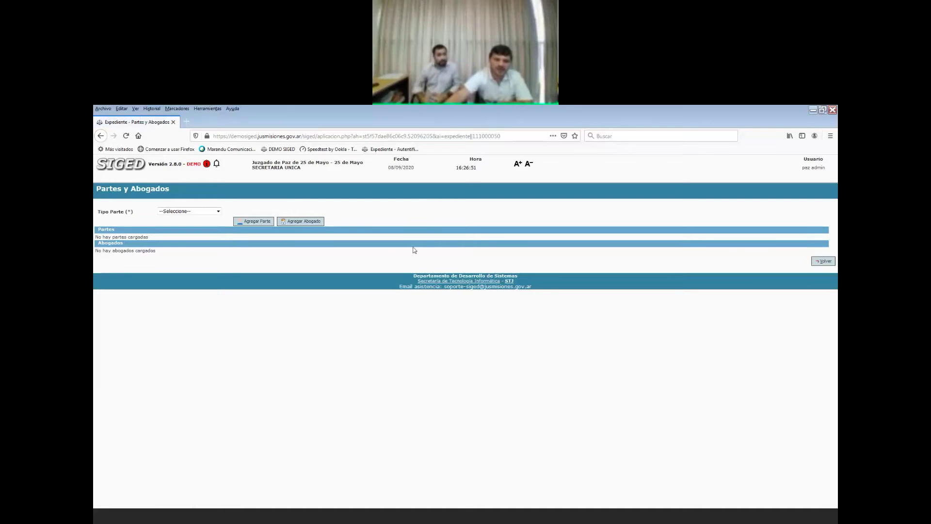
{"action": "left_click", "coordinate": [218, 212]}
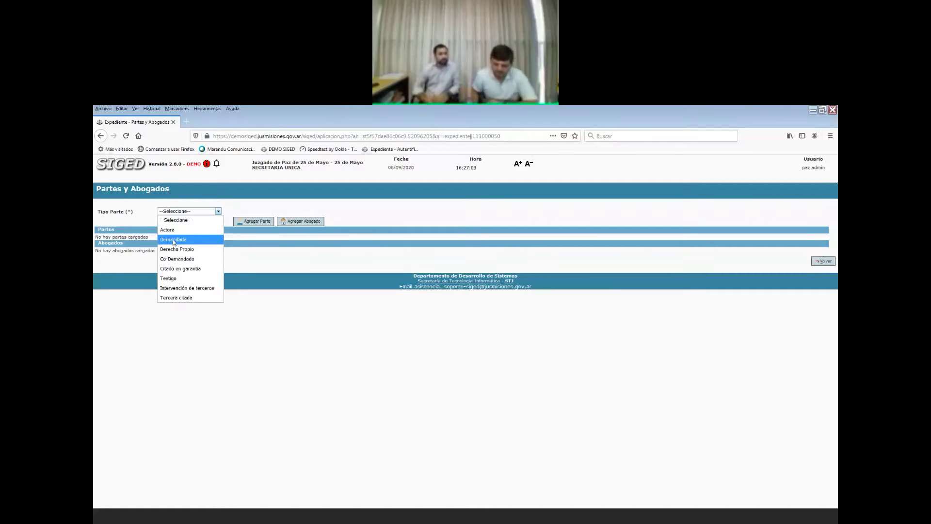
{"action": "left_click", "coordinate": [173, 241]}
{"action": "left_click", "coordinate": [239, 223]}
{"action": "left_click", "coordinate": [254, 223]}
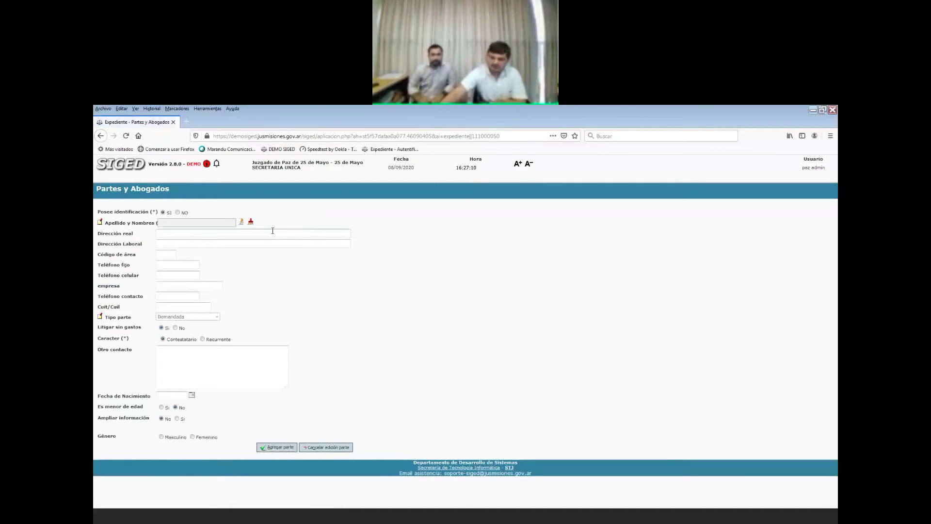
Add the person found by document number as a Femenino Demandada party.
{"action": "left_click", "coordinate": [240, 223]}
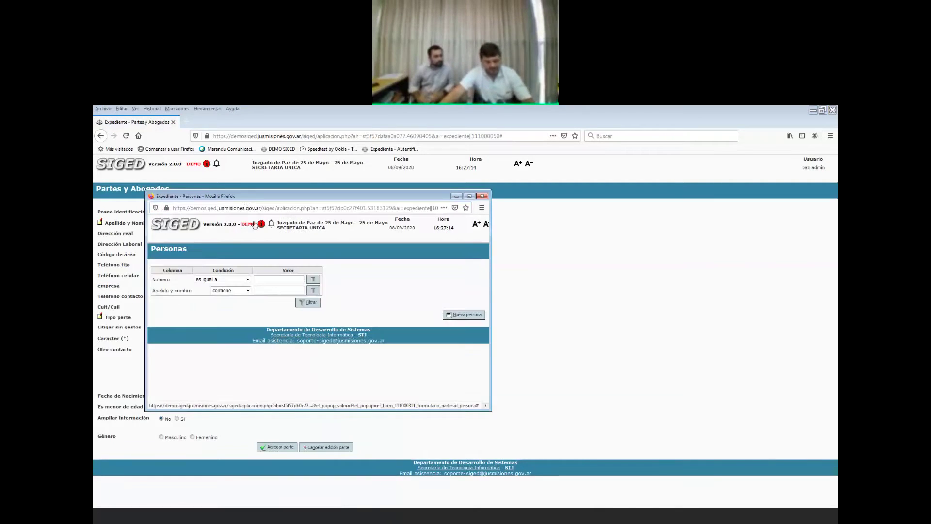
{"action": "type", "text": "23"}
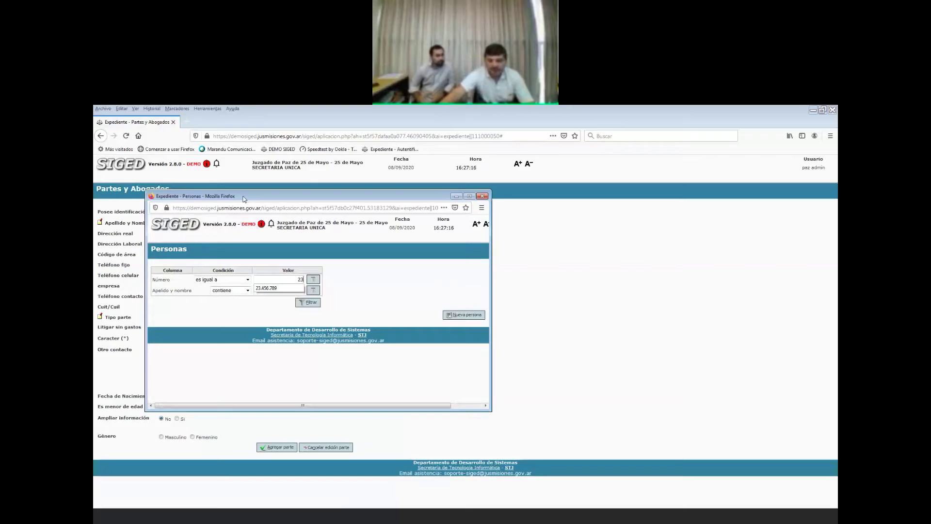
{"action": "type", "text": ".456.789"}
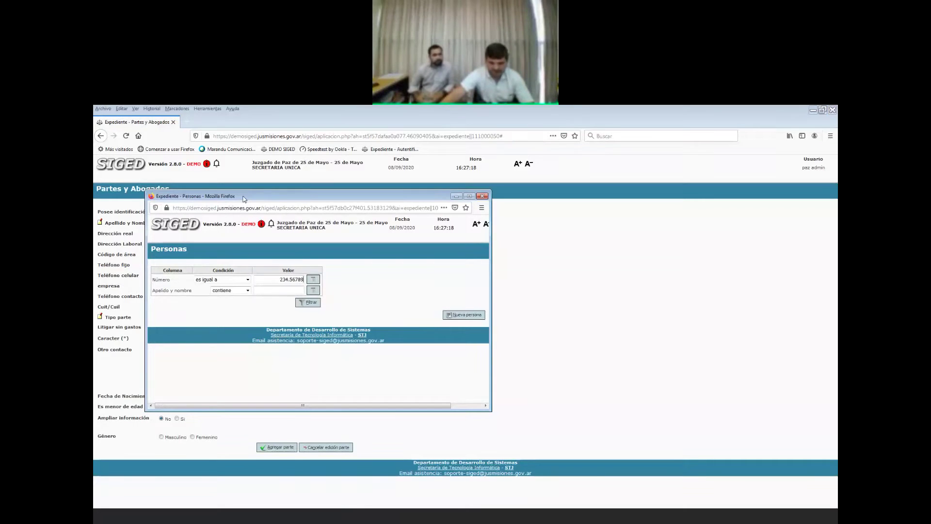
{"action": "left_click", "coordinate": [308, 302]}
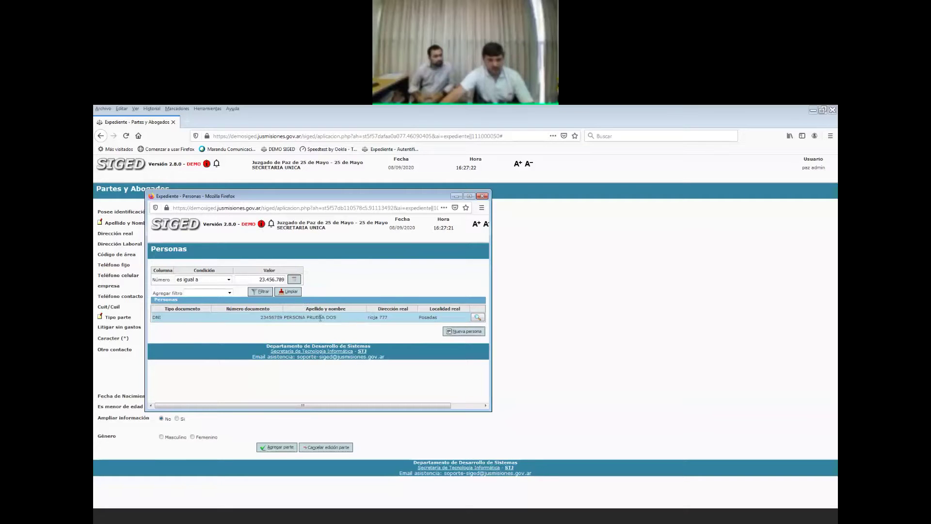
{"action": "left_click", "coordinate": [477, 318]}
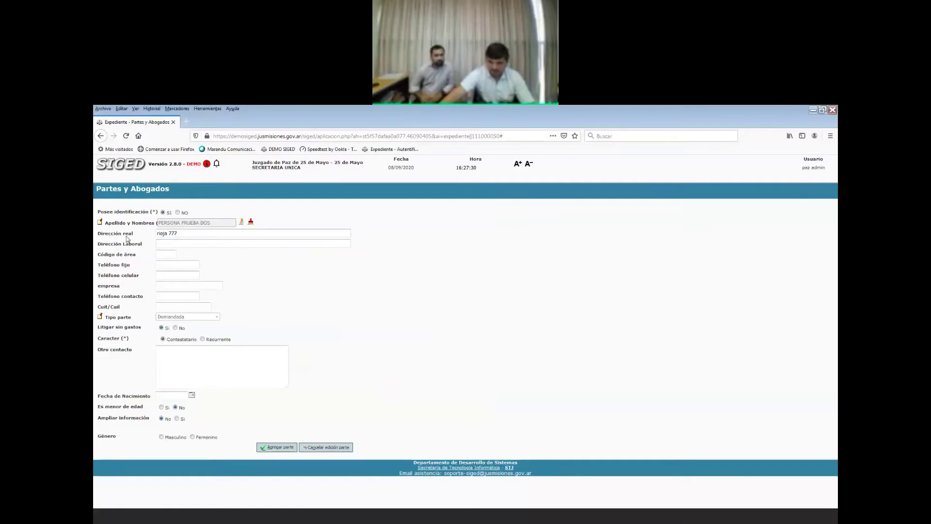
{"action": "left_click", "coordinate": [186, 246]}
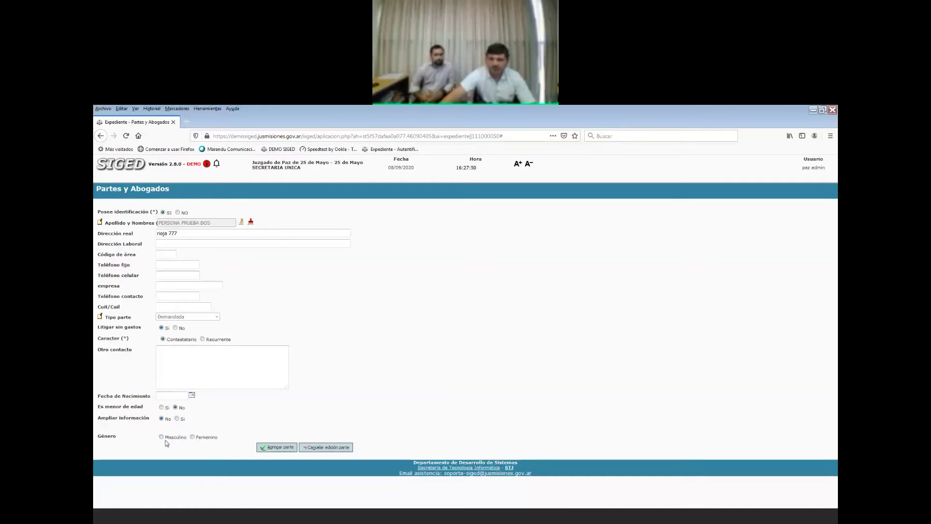
{"action": "left_click", "coordinate": [192, 436]}
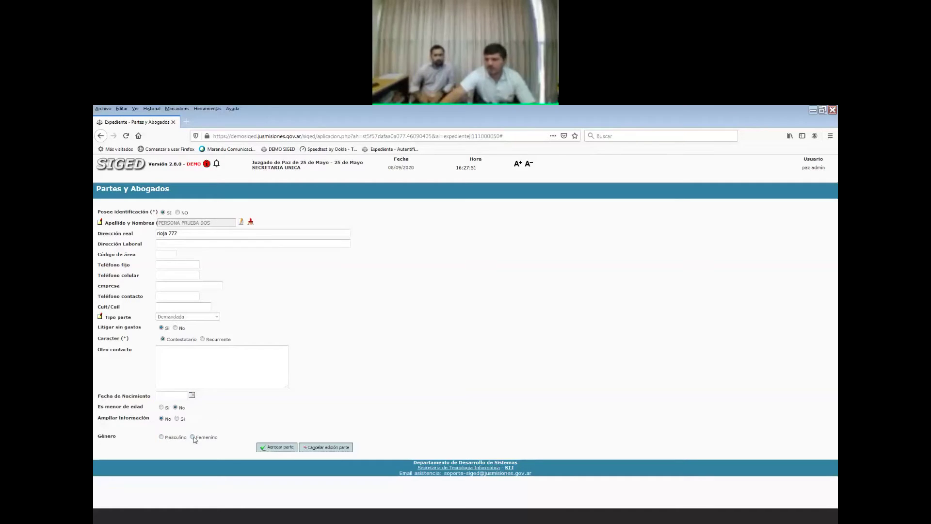
{"action": "left_click", "coordinate": [287, 449]}
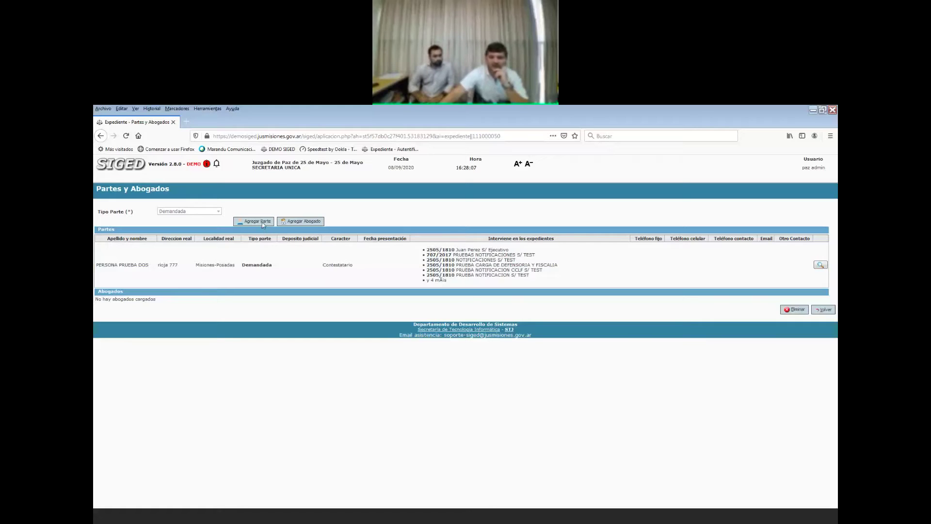
Add a second Demandada party, found by corrected document number, with Género Masculino.
{"action": "left_click", "coordinate": [262, 224]}
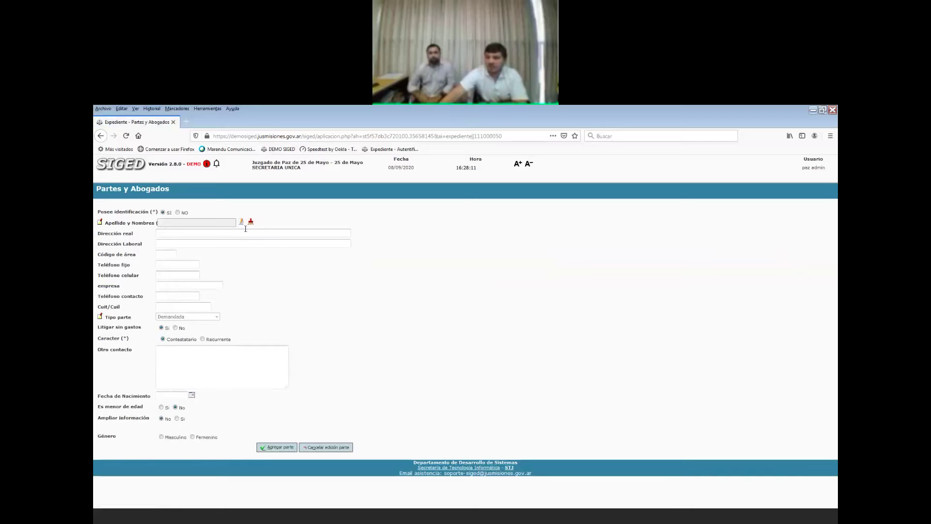
{"action": "left_click", "coordinate": [241, 222]}
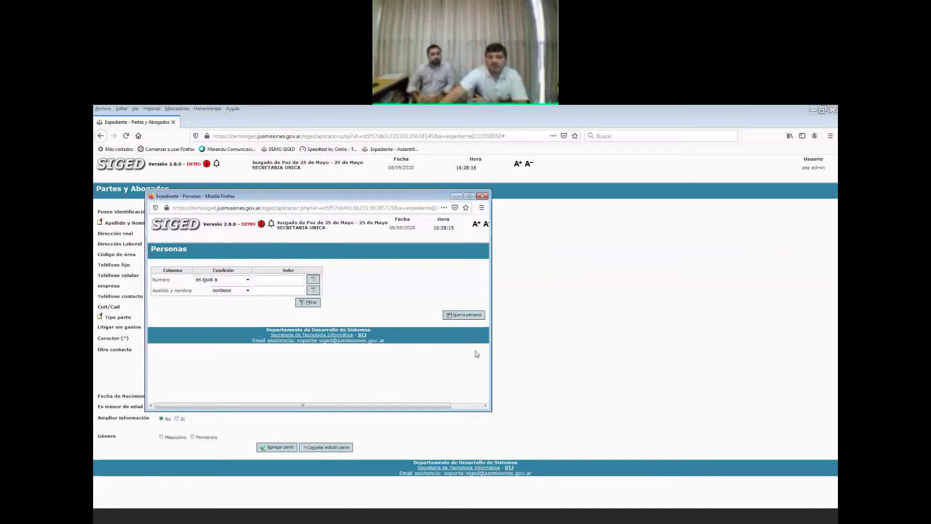
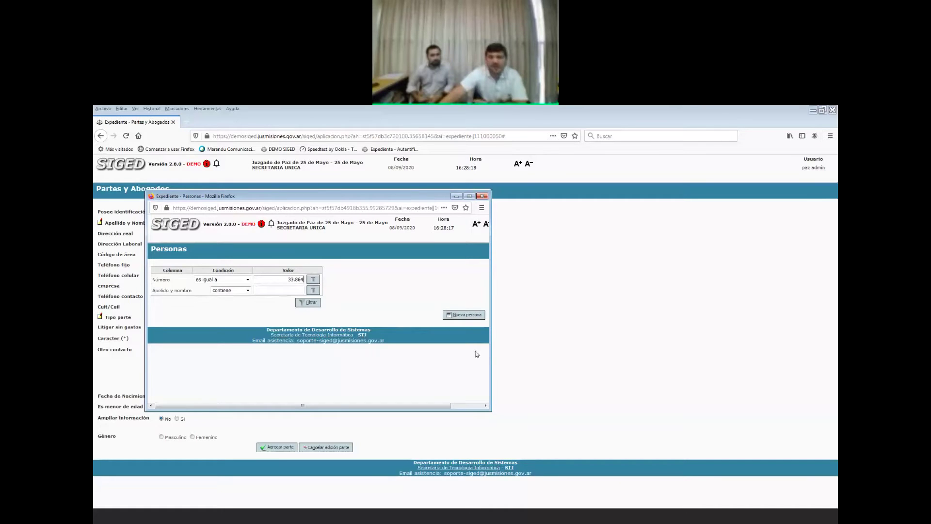
{"action": "key", "text": "ctrl+a"}
{"action": "key", "text": "BackSpace"}
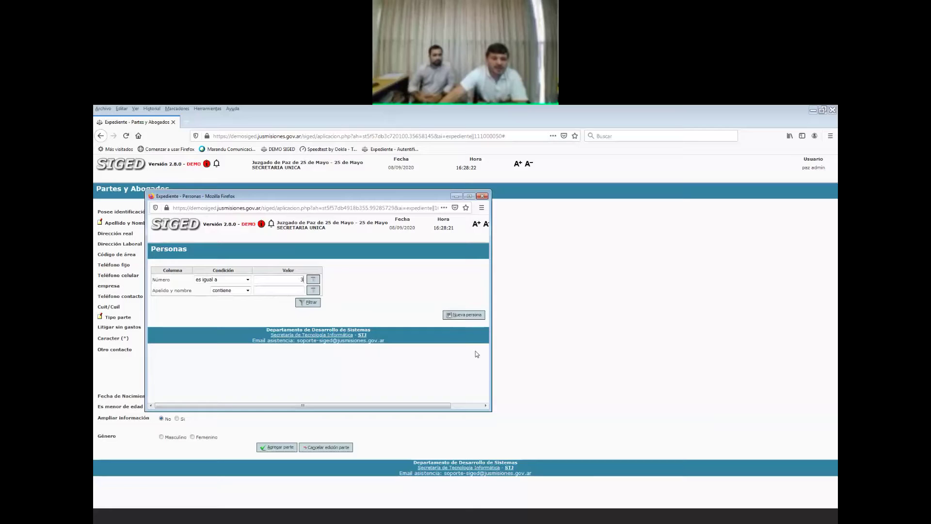
{"action": "left_click", "coordinate": [309, 302]}
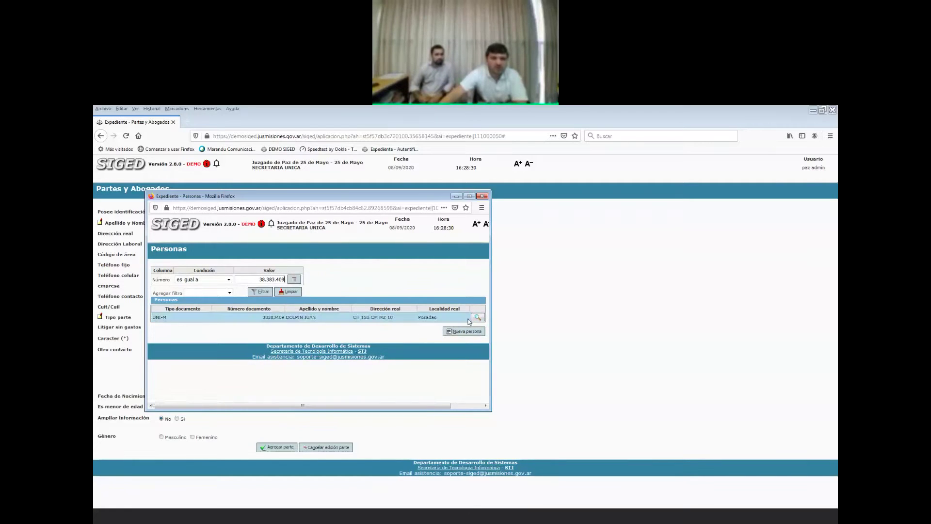
{"action": "left_click", "coordinate": [478, 318]}
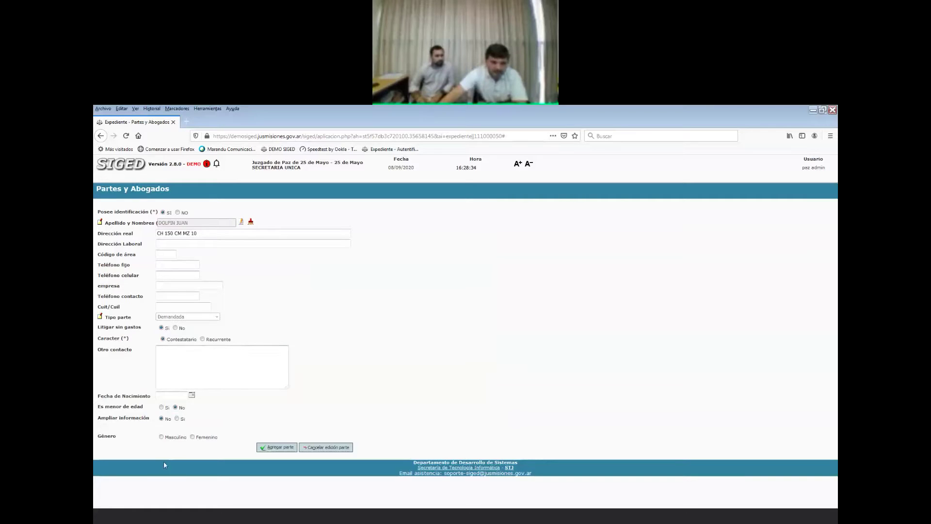
{"action": "left_click", "coordinate": [161, 436]}
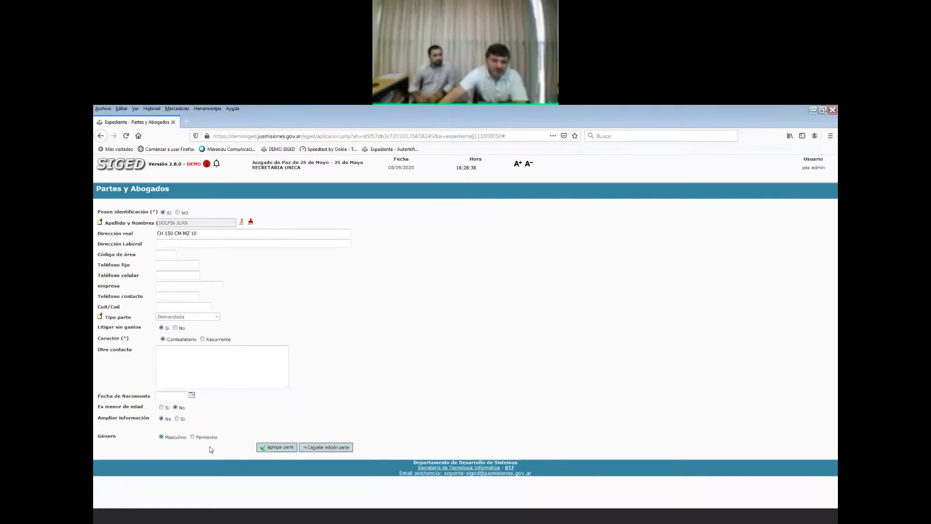
{"action": "left_click", "coordinate": [276, 448]}
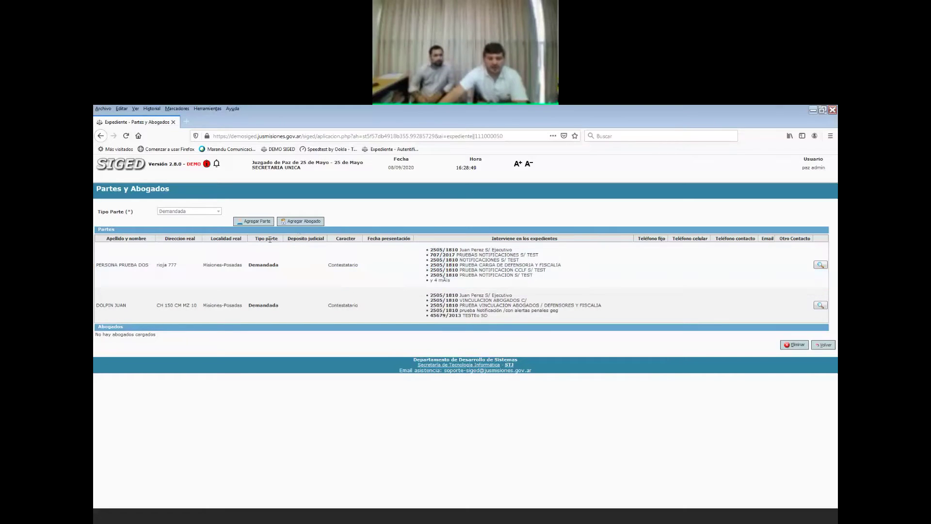
Select the lawyer with matrícula 40.002 from the registry for the Demandada side.
{"action": "left_click", "coordinate": [302, 221]}
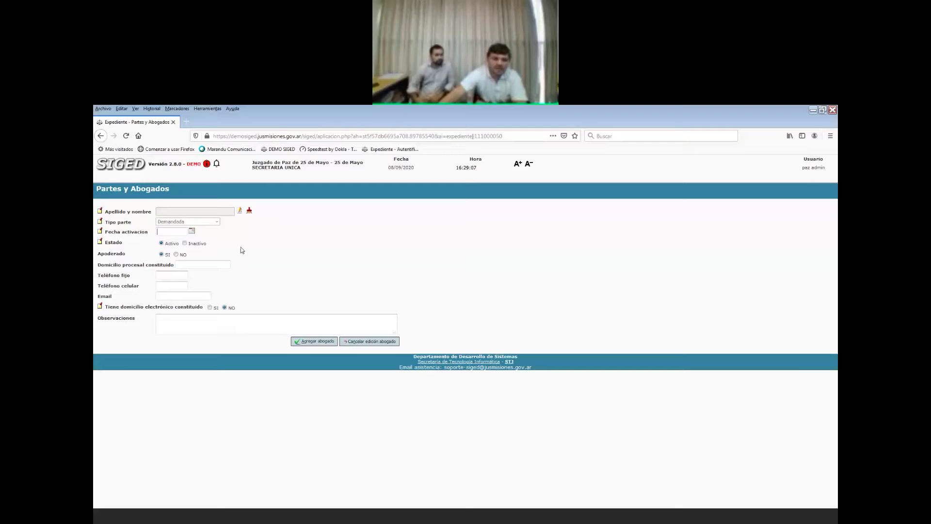
{"action": "left_click", "coordinate": [240, 212]}
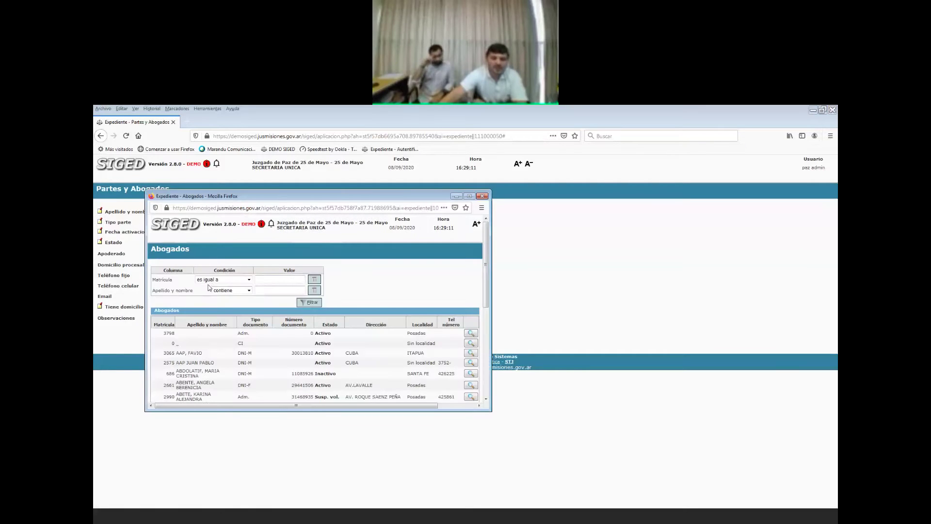
{"action": "type", "text": "4"}
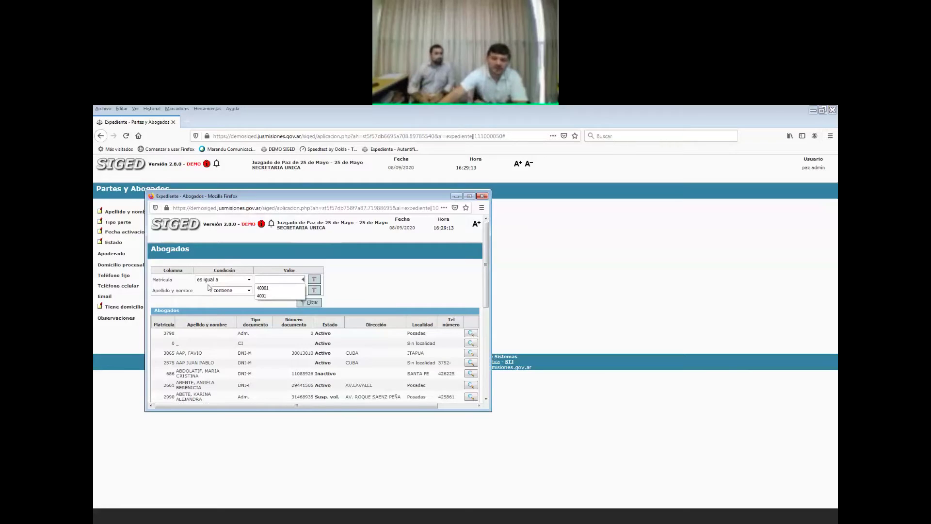
{"action": "type", "text": ".000"}
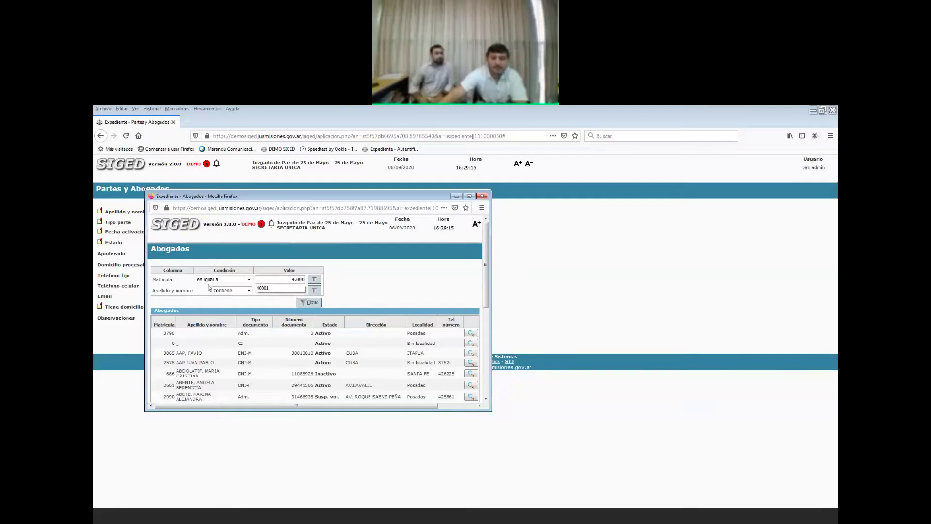
{"action": "type", "text": "2"}
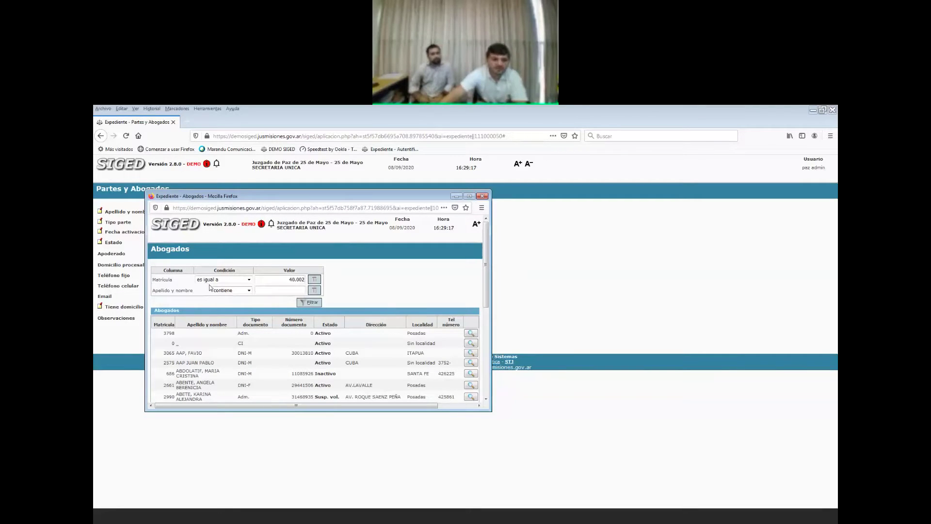
{"action": "left_click", "coordinate": [308, 302]}
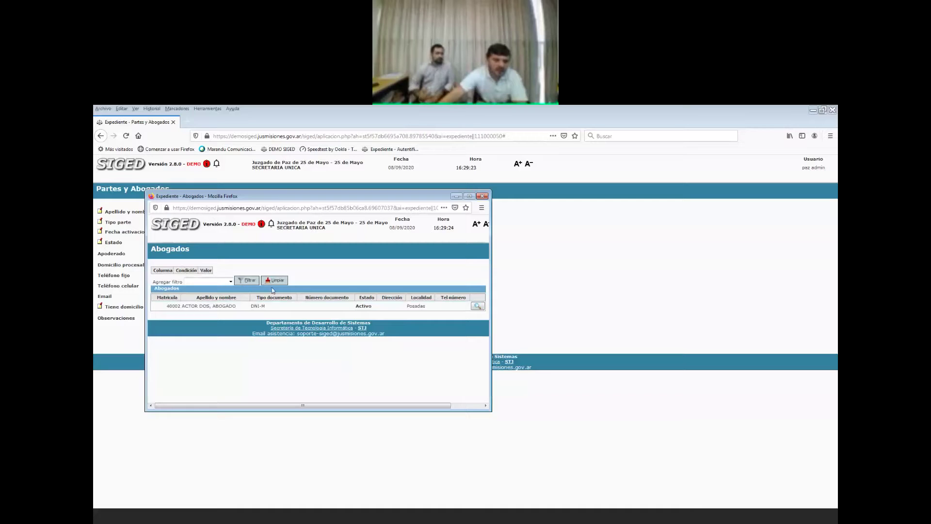
{"action": "left_click", "coordinate": [477, 306]}
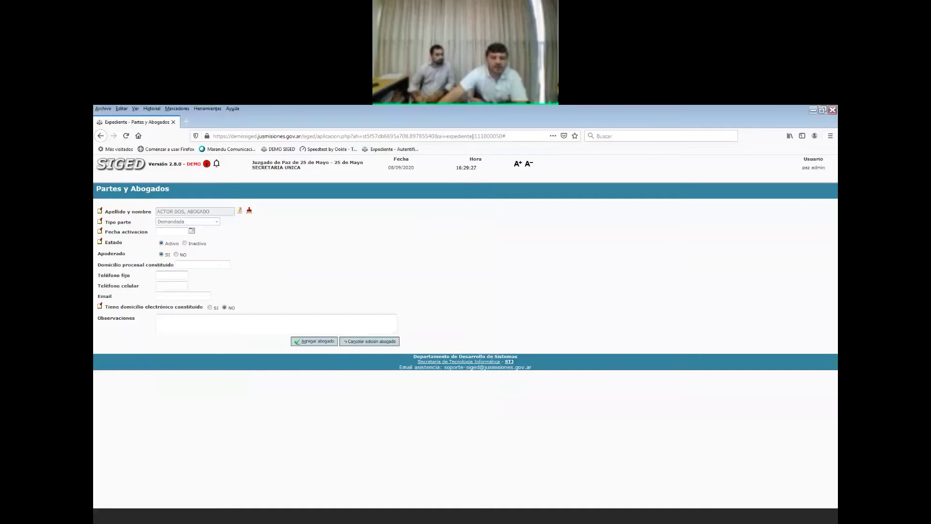
Fill in the lawyer's procedural address and suggested e-mail, then add the lawyer.
{"action": "left_click", "coordinate": [199, 266]}
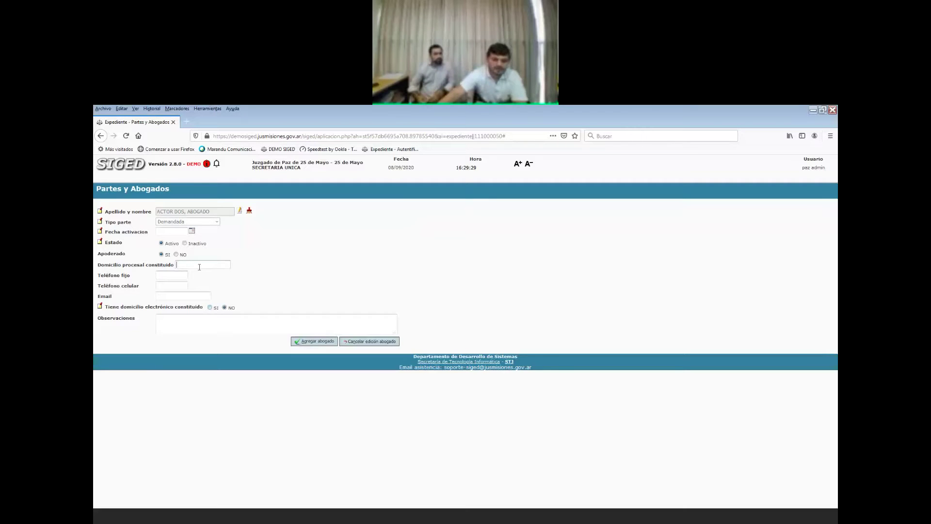
{"action": "type", "text": "av b"}
{"action": "key", "text": "BackSpace"}
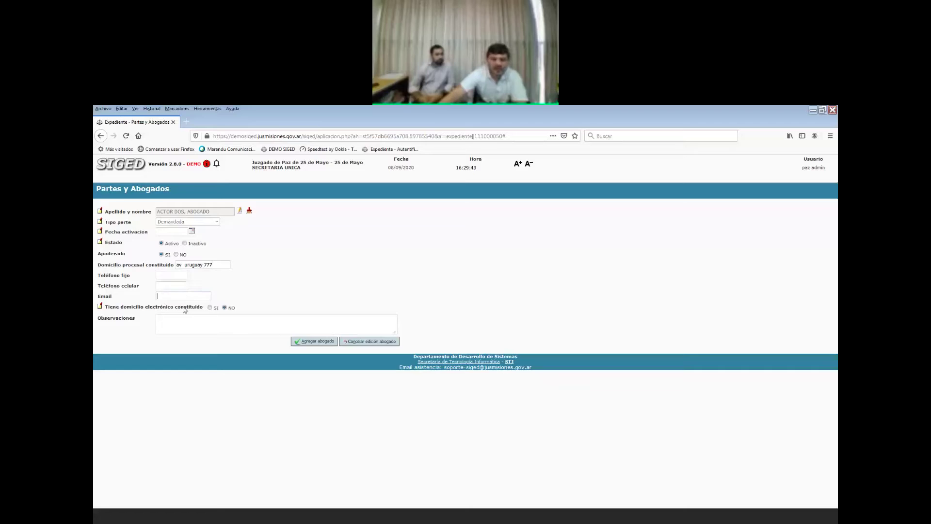
{"action": "type", "text": "a"}
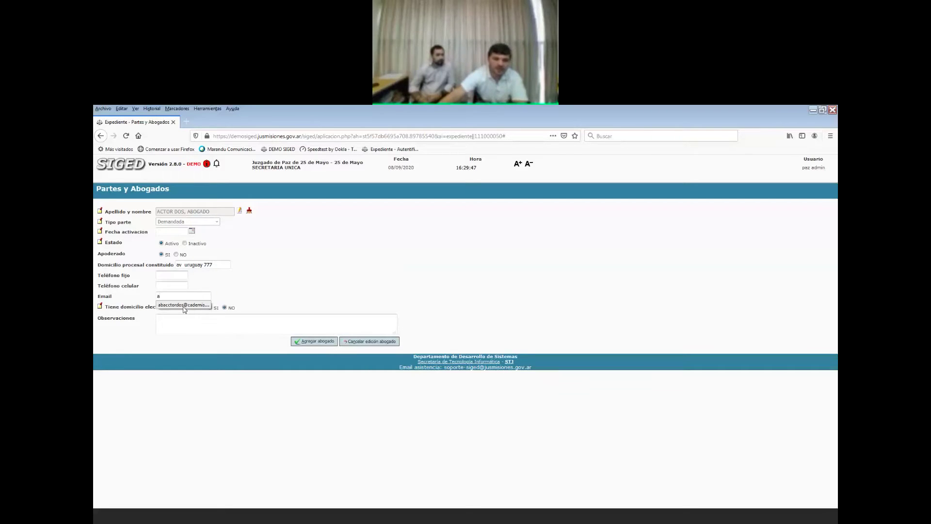
{"action": "left_click", "coordinate": [184, 305]}
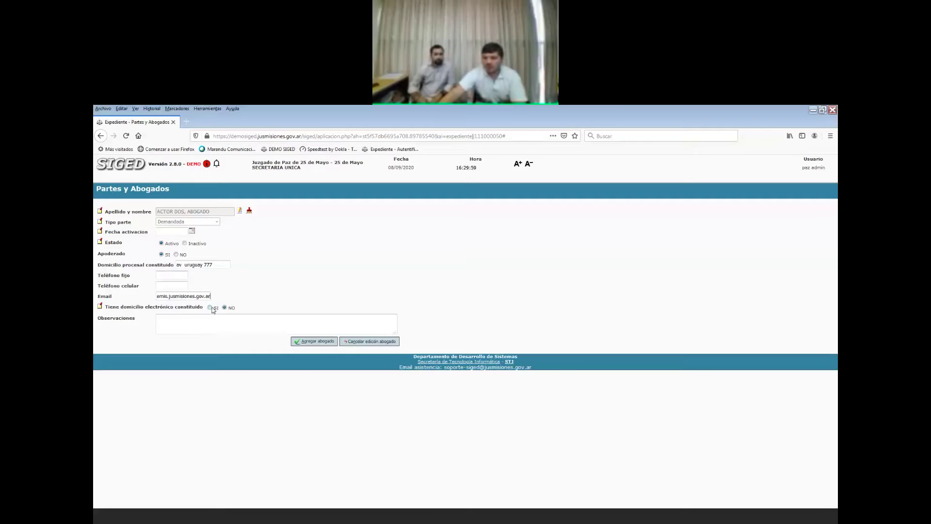
{"action": "left_click", "coordinate": [315, 341]}
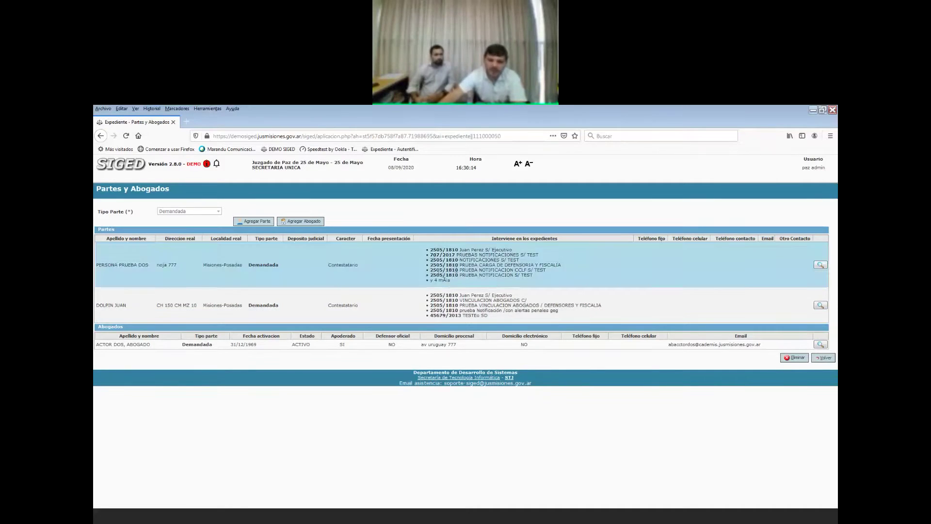
{"action": "left_click", "coordinate": [311, 223]}
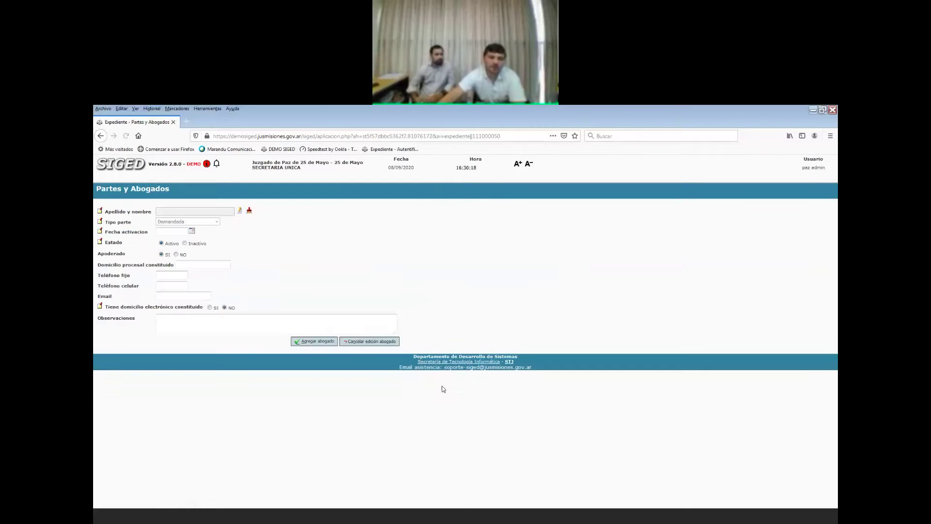
{"action": "left_click", "coordinate": [240, 210]}
{"action": "type", "text": "40.004"}
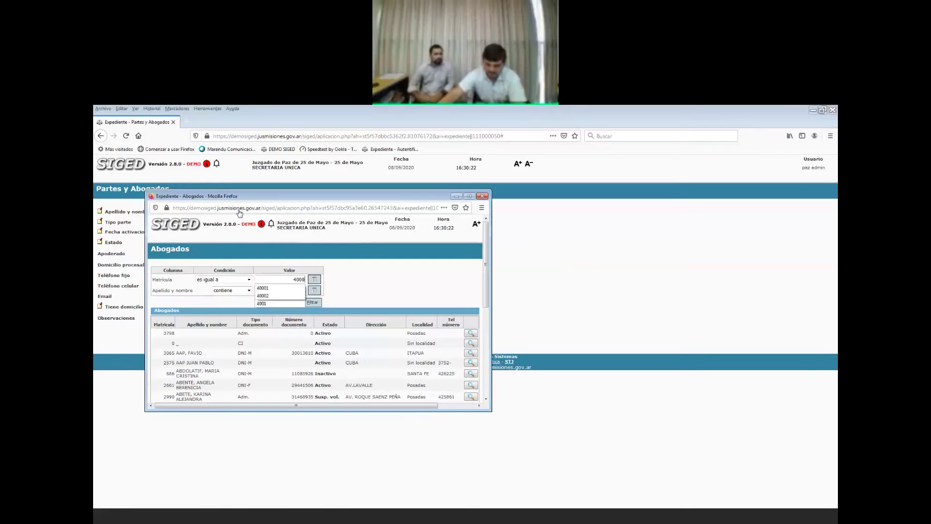
{"action": "left_click", "coordinate": [309, 302]}
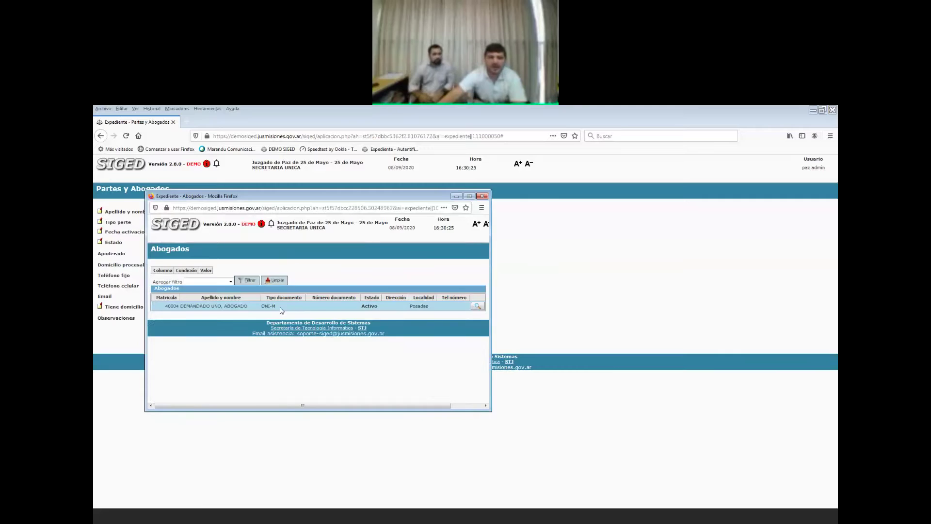
{"action": "left_click", "coordinate": [476, 306]}
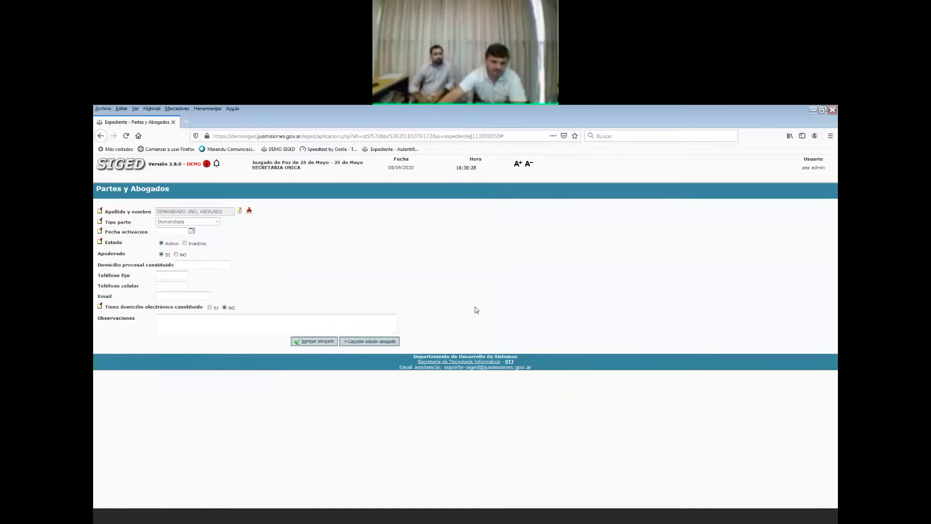
{"action": "left_click", "coordinate": [330, 343]}
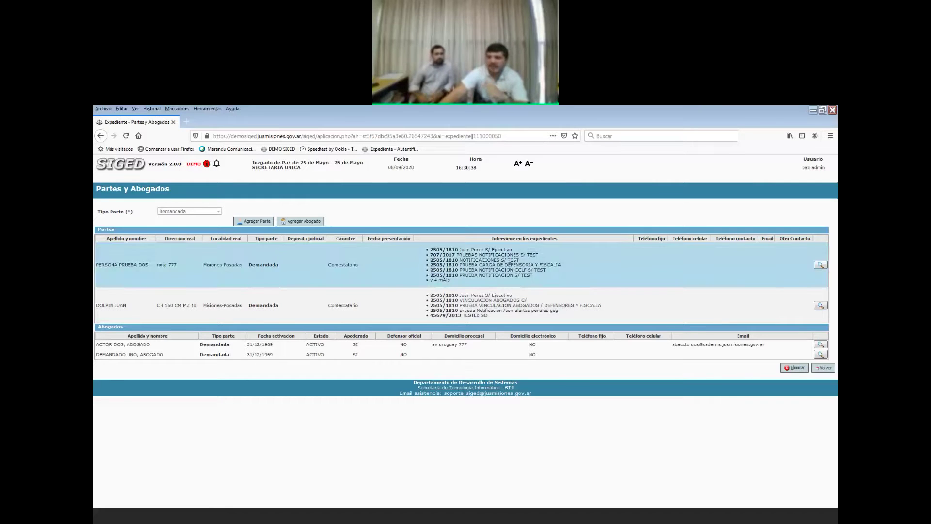
Go back to the Ficha del expediente and review its Partes and Abogados sections.
{"action": "left_click", "coordinate": [823, 368]}
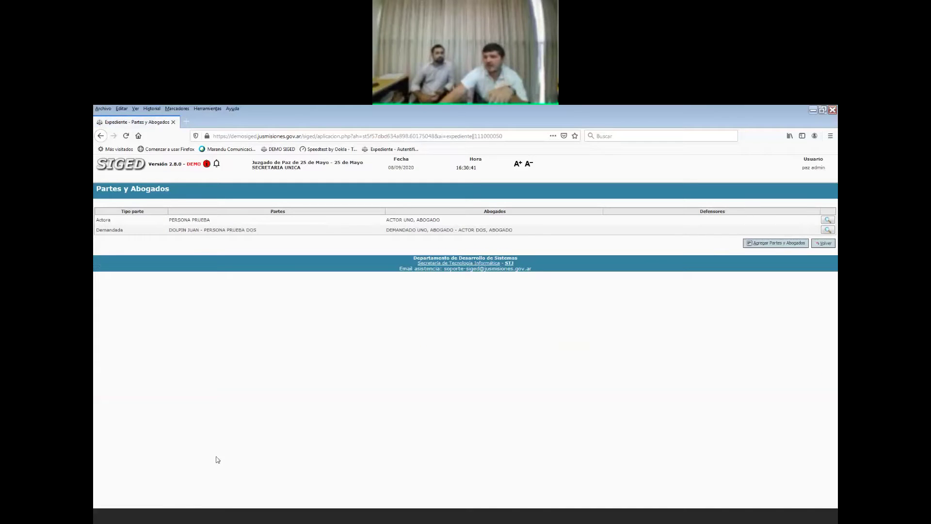
{"action": "left_click", "coordinate": [829, 246]}
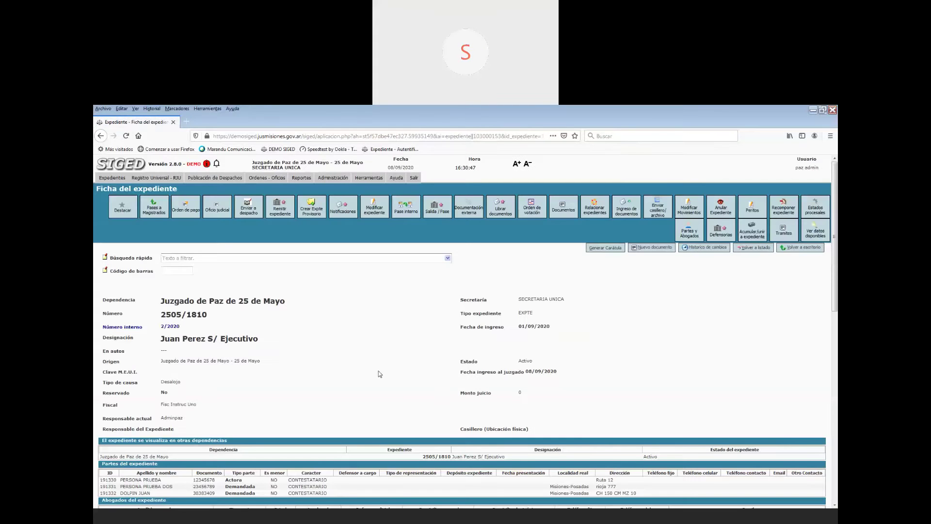
{"action": "left_click_drag", "start_coordinate": [834, 286], "coordinate": [836, 388]}
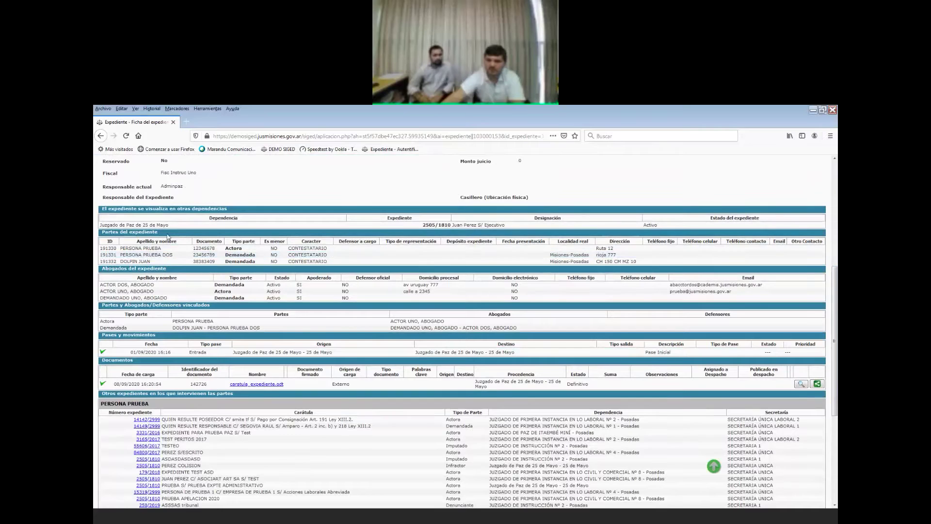
{"action": "left_click_drag", "start_coordinate": [120, 248], "coordinate": [234, 261]}
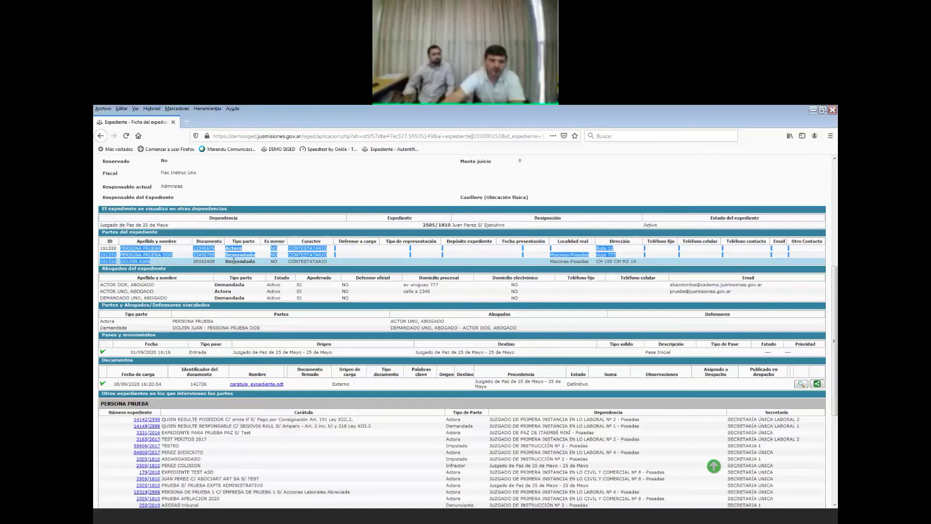
{"action": "left_click", "coordinate": [234, 261]}
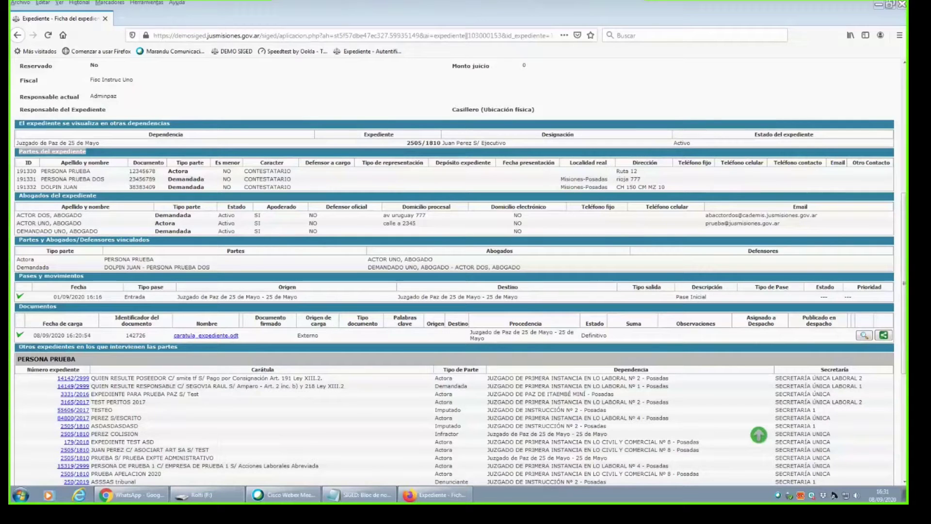
{"action": "left_click", "coordinate": [35, 178]}
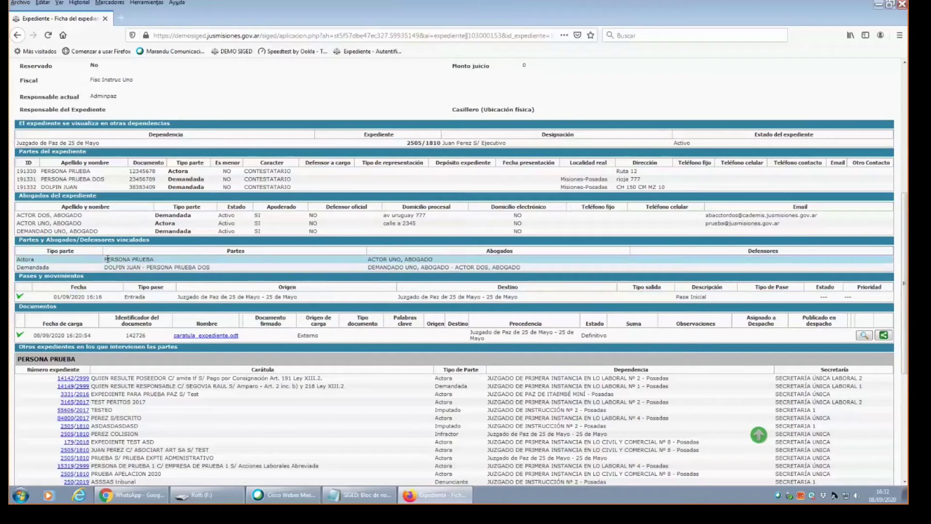
{"action": "scroll", "coordinate": [44, 268], "scroll_direction": "up", "scroll_amount": 1}
{"action": "scroll", "coordinate": [43, 267], "scroll_direction": "down", "scroll_amount": 1}
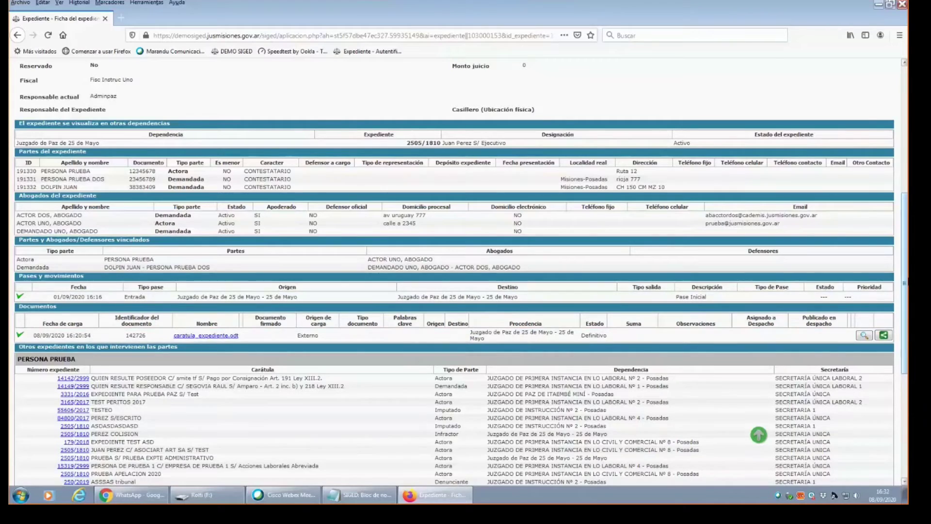
{"action": "scroll", "coordinate": [459, 272], "scroll_direction": "up", "scroll_amount": 5}
{"action": "scroll", "coordinate": [458, 272], "scroll_direction": "down", "scroll_amount": 3}
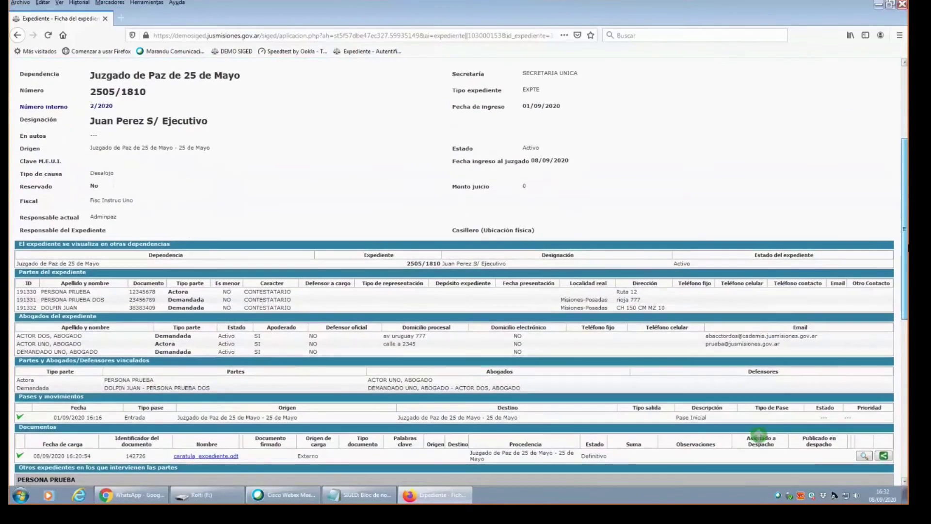
{"action": "scroll", "coordinate": [657, 277], "scroll_direction": "up", "scroll_amount": 3}
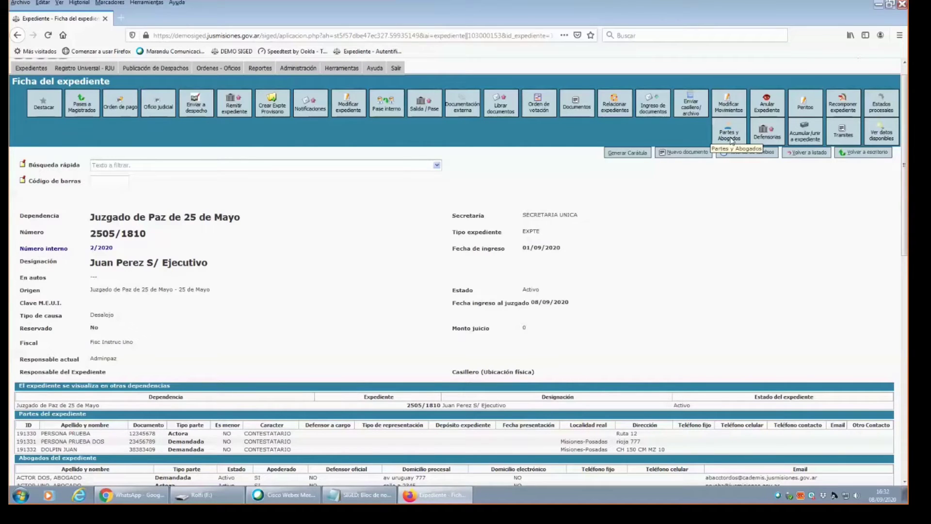
Open the case's Partes y Abogados summary and the Demandada side's details.
{"action": "left_click", "coordinate": [730, 136]}
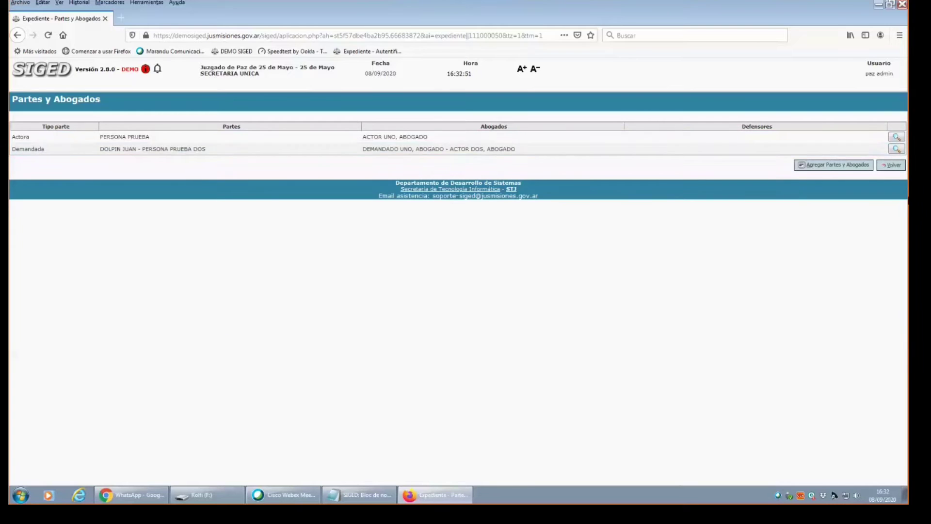
{"action": "left_click", "coordinate": [896, 149]}
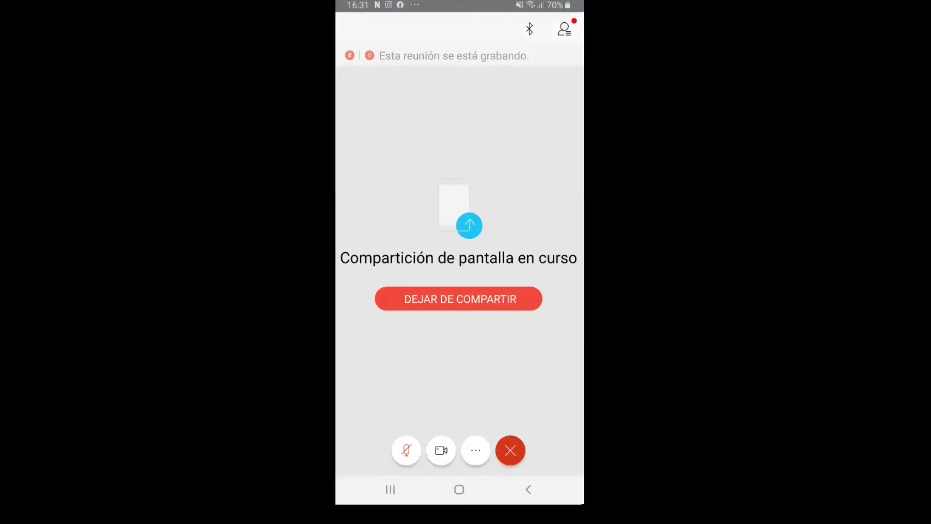
Go to the phone's home screen while Webex screen sharing keeps running.
{"action": "key", "text": "super"}
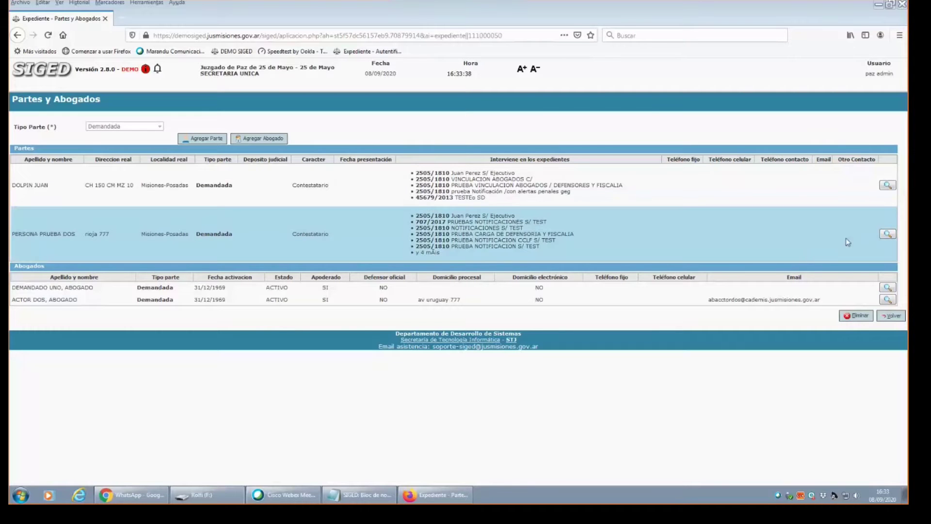
{"action": "left_click", "coordinate": [888, 235]}
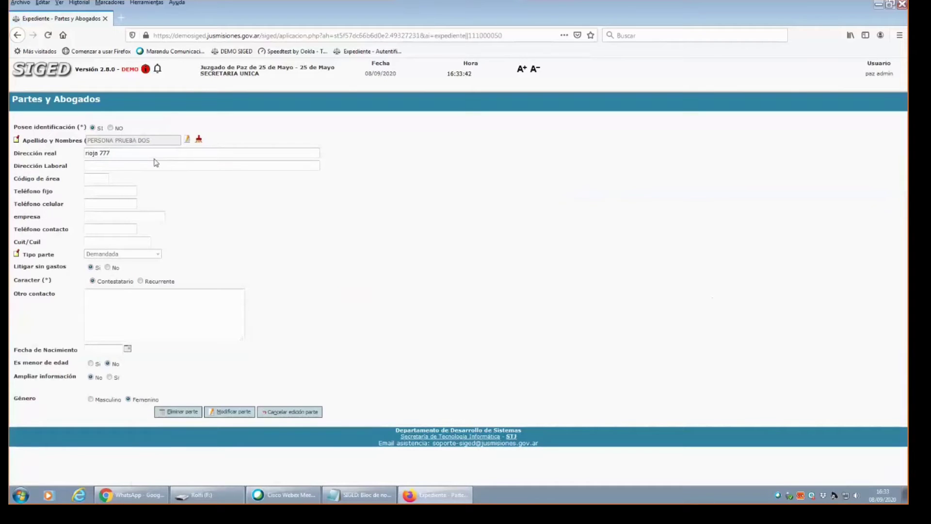
{"action": "key", "text": "BackSpace"}
{"action": "key", "text": "BackSpace"}
{"action": "key", "text": "BackSpace"}
{"action": "type", "text": "148"}
Find the second defendant in the Personas registry by document number and save the party modification.
{"action": "left_click", "coordinate": [189, 141]}
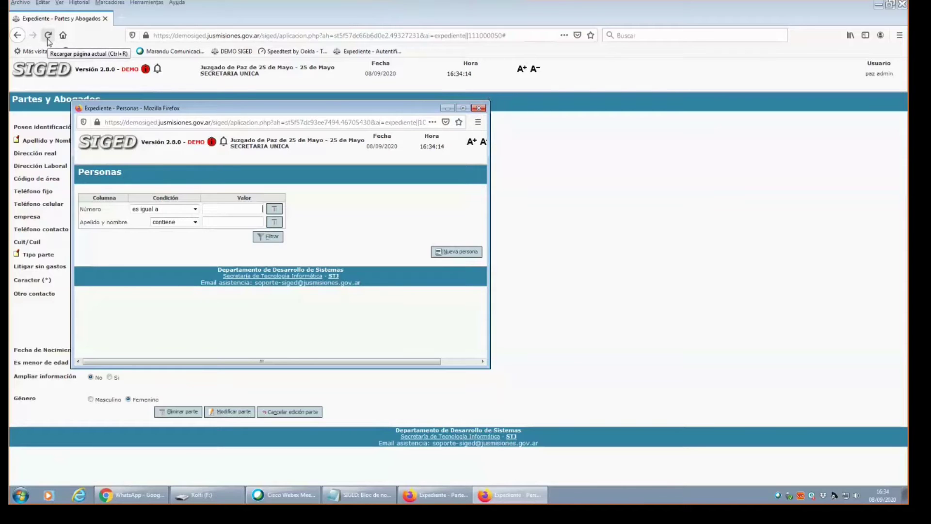
{"action": "type", "text": "23.456.789"}
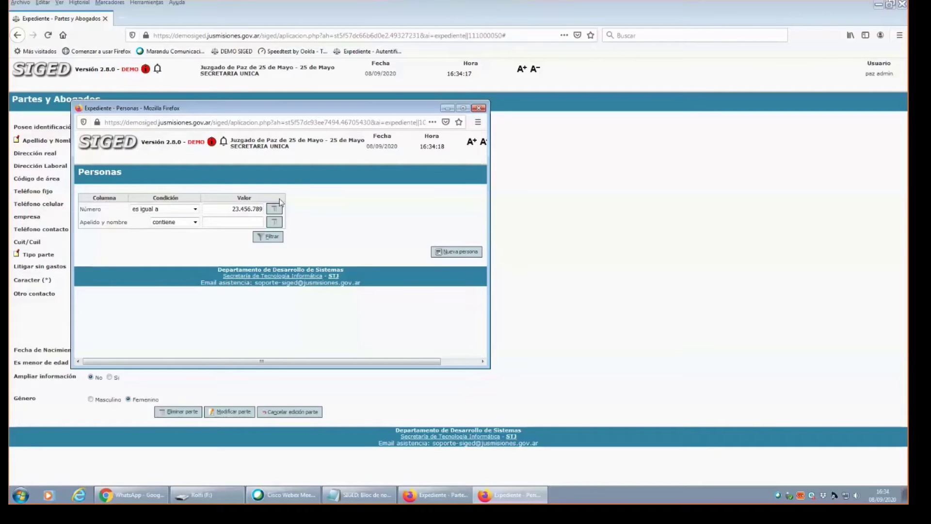
{"action": "left_click", "coordinate": [271, 237]}
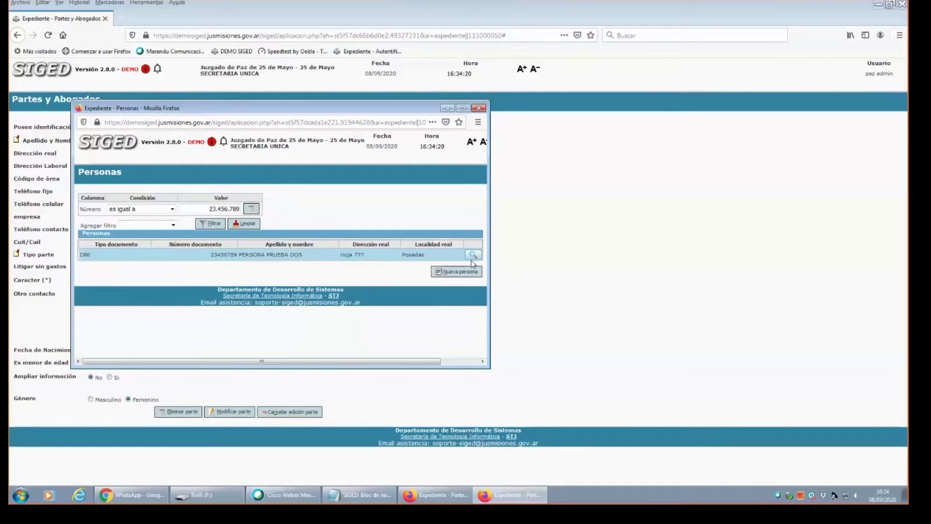
{"action": "left_click", "coordinate": [473, 256]}
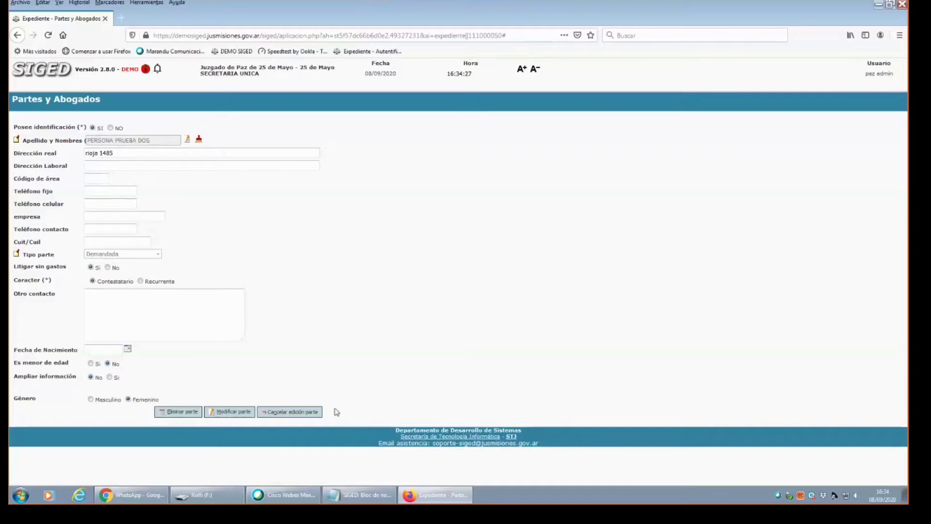
{"action": "left_click", "coordinate": [230, 413]}
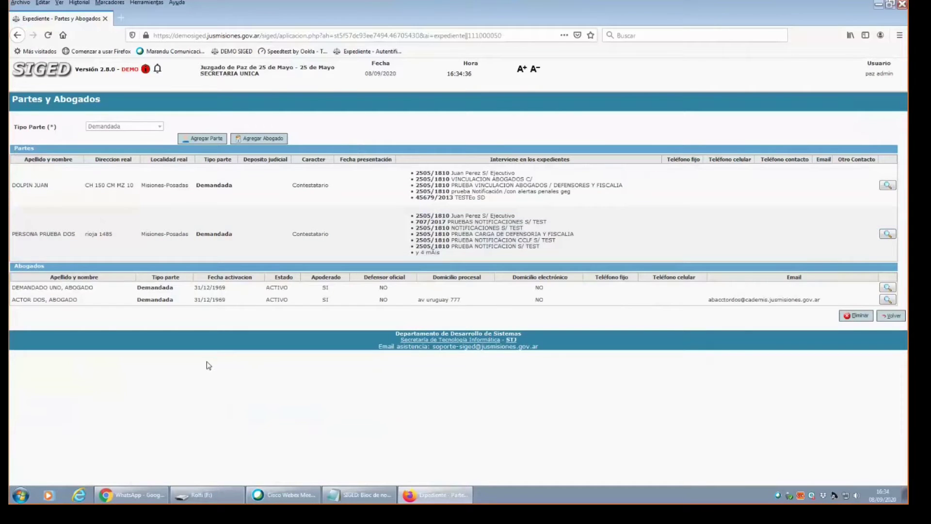
{"action": "left_click", "coordinate": [888, 289]}
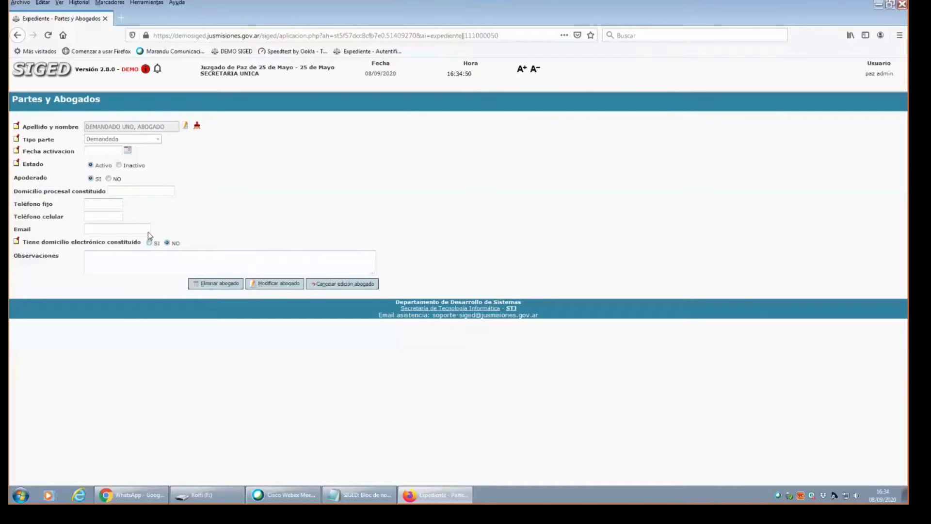
{"action": "left_click", "coordinate": [132, 187]}
{"action": "type", "text": "a"}
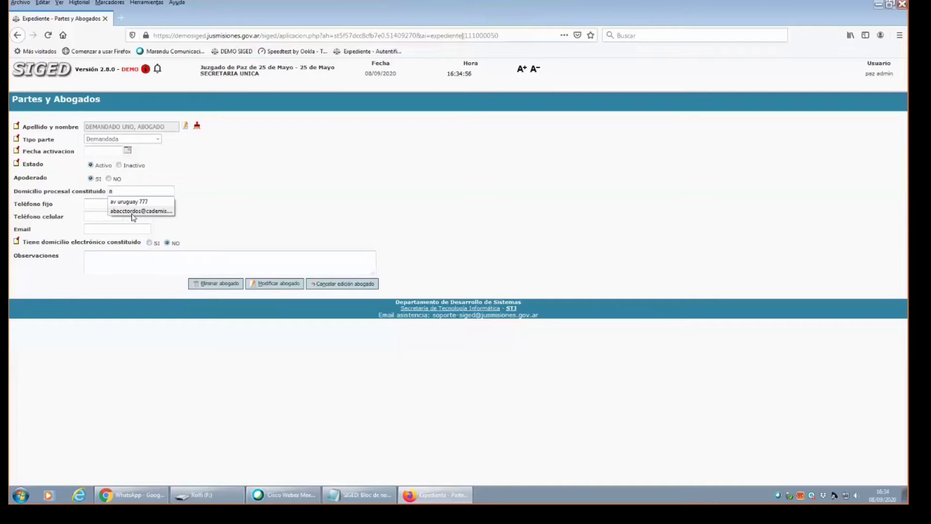
{"action": "key", "text": "BackSpace"}
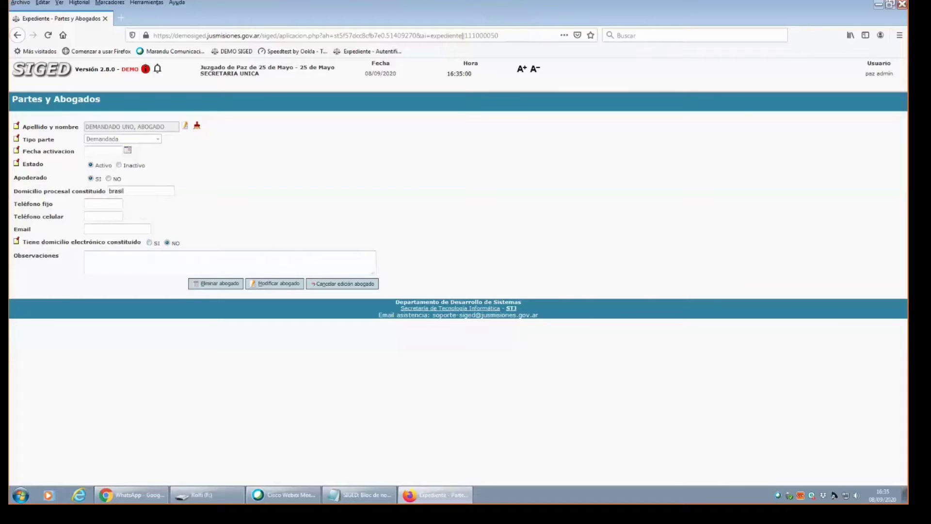
{"action": "left_click", "coordinate": [265, 284]}
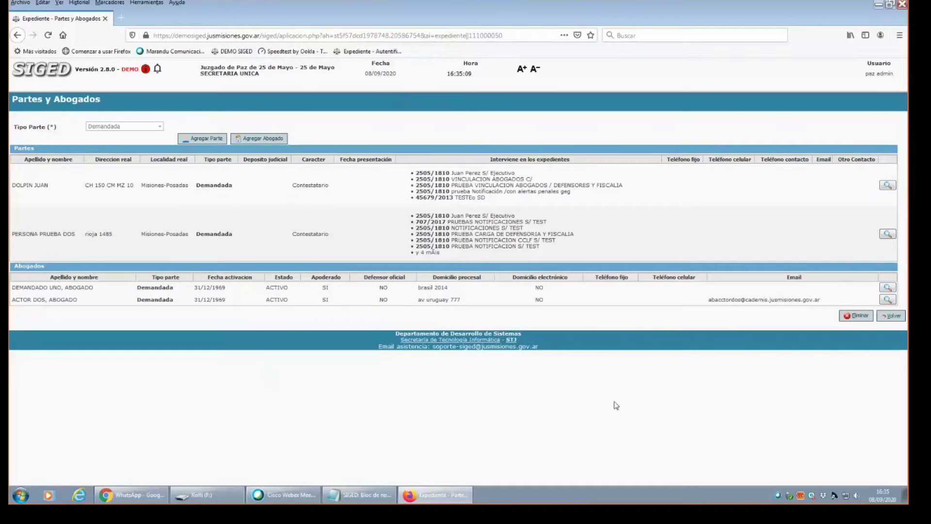
Review the Actora party and lawyer details, then return to case 2505/1810's Ficha del expediente.
{"action": "left_click", "coordinate": [889, 314]}
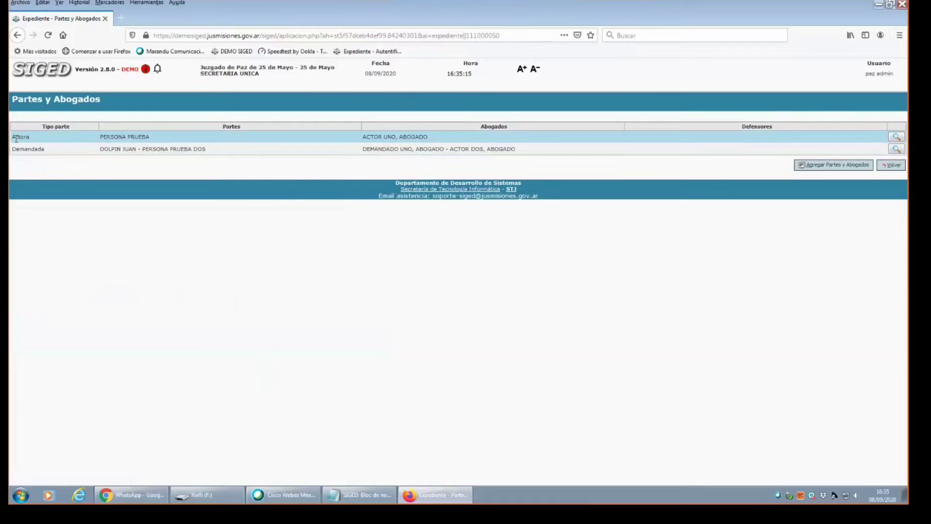
{"action": "left_click", "coordinate": [897, 136]}
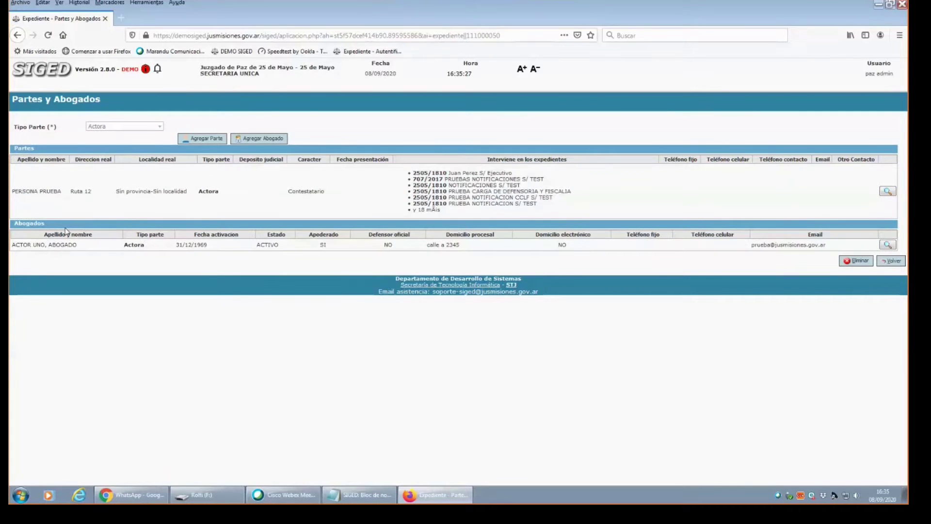
{"action": "left_click", "coordinate": [903, 261]}
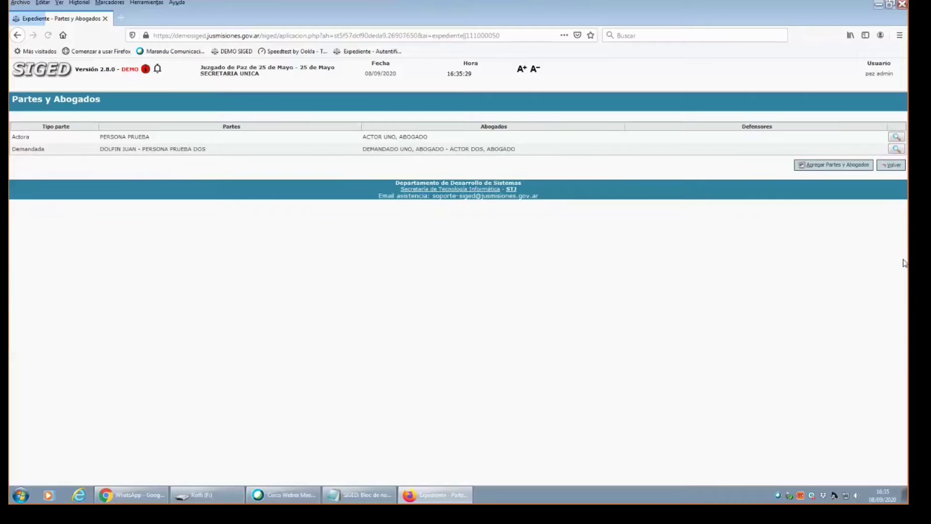
{"action": "left_click", "coordinate": [892, 165]}
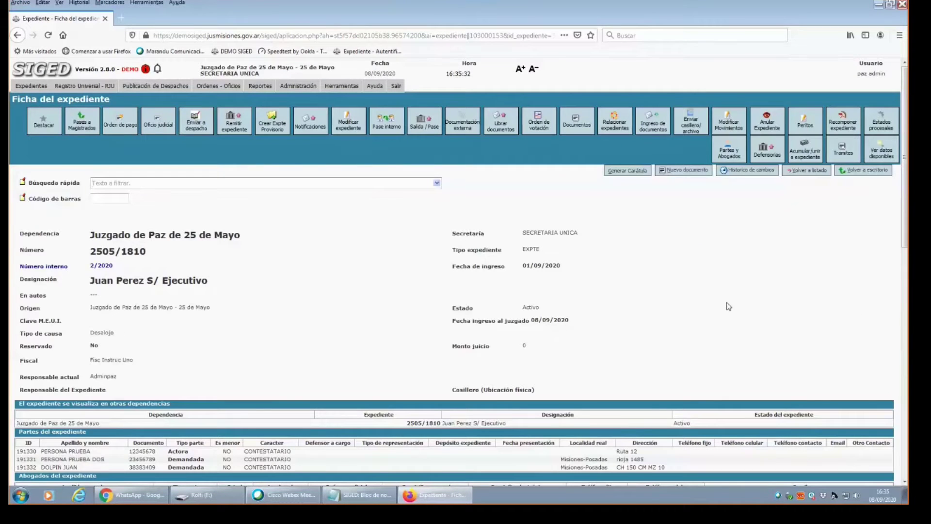
{"action": "scroll", "coordinate": [725, 304], "scroll_direction": "down", "scroll_amount": 5}
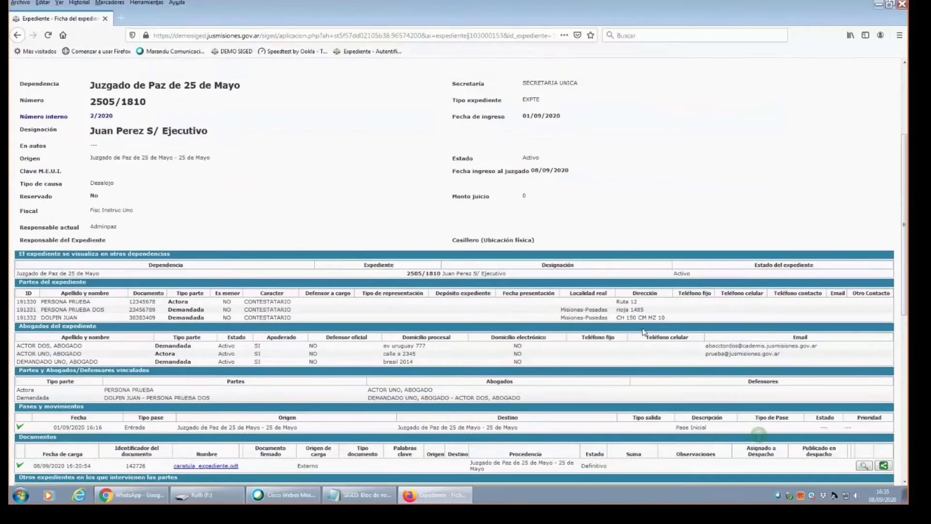
{"action": "scroll", "coordinate": [822, 249], "scroll_direction": "down", "scroll_amount": 3}
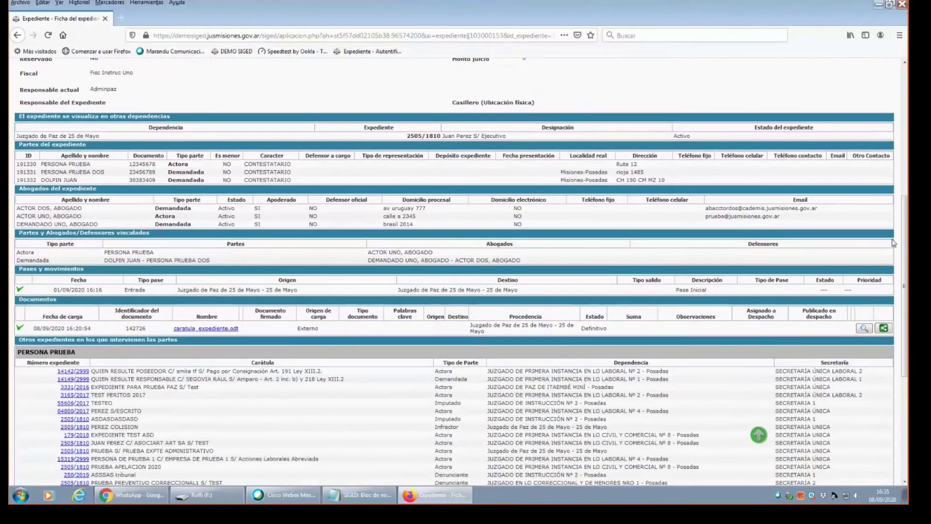
{"action": "left_click_drag", "start_coordinate": [903, 245], "coordinate": [907, 177]}
{"action": "scroll", "coordinate": [906, 177], "scroll_direction": "up", "scroll_amount": 3}
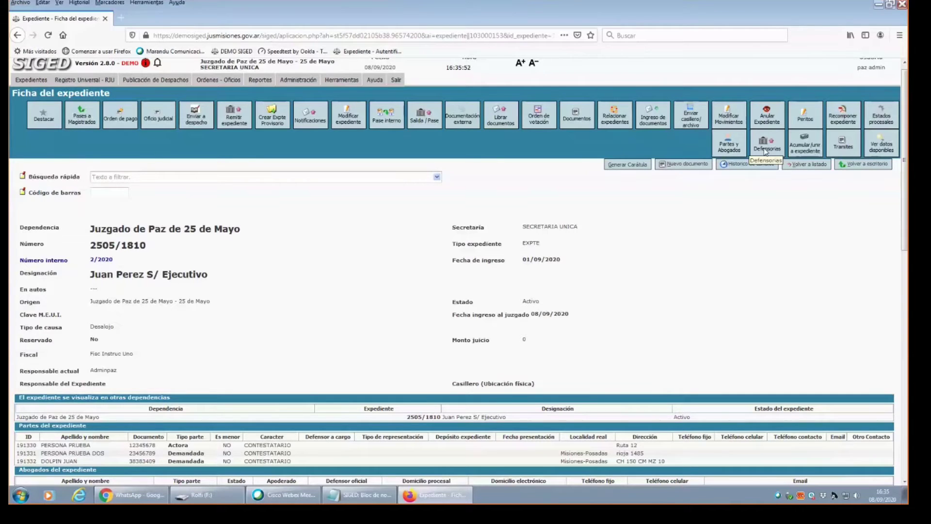
Open the Defensorías section and the Actora side's defender details.
{"action": "left_click", "coordinate": [765, 151]}
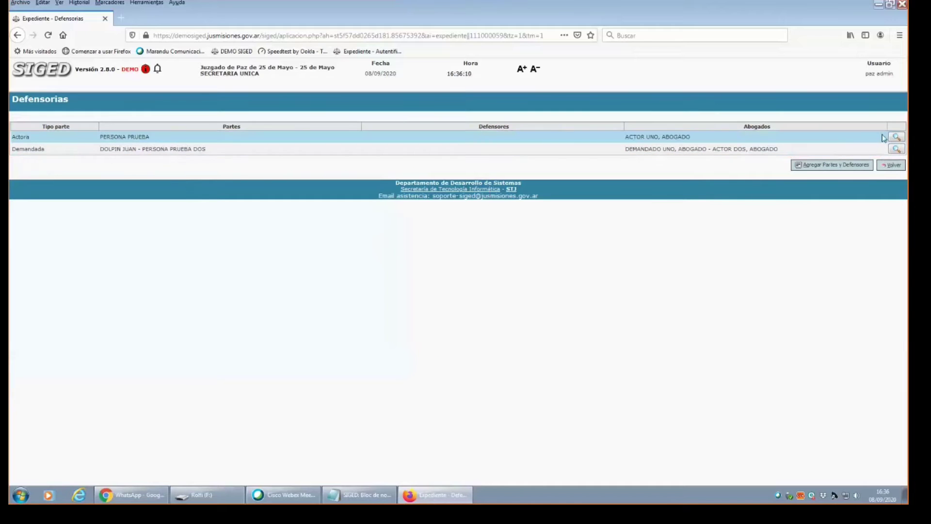
{"action": "left_click", "coordinate": [898, 139]}
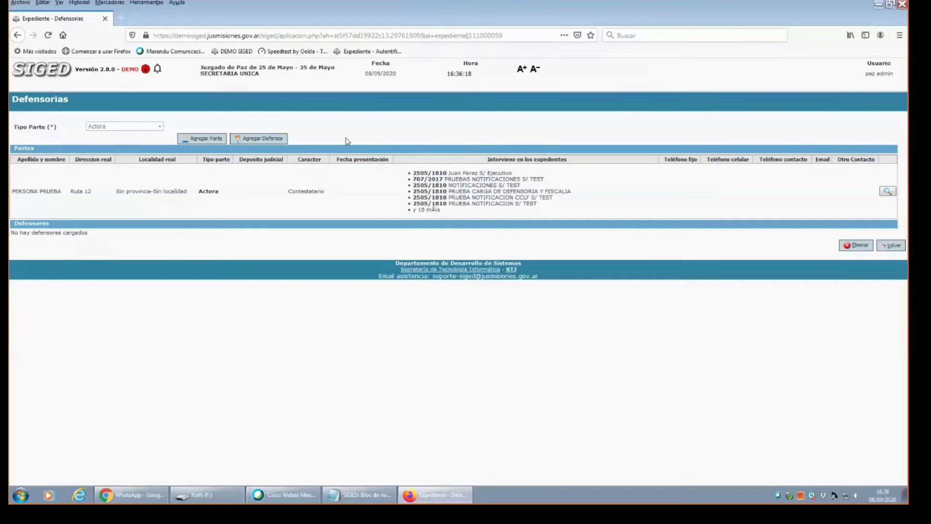
Start a new defender with Circunscripción Primera and Defensoría Civil y Comercial Nº 5 - Posadas.
{"action": "left_click", "coordinate": [268, 140]}
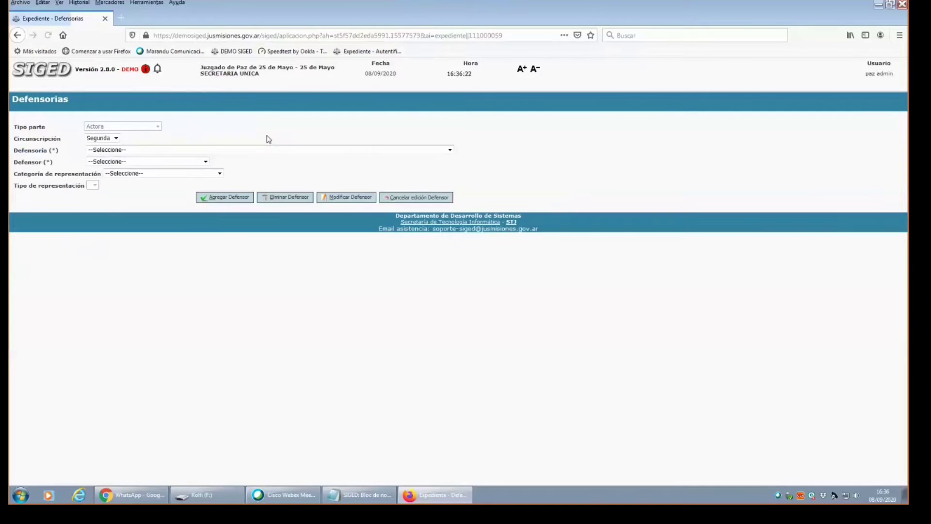
{"action": "left_click", "coordinate": [109, 140]}
{"action": "left_click", "coordinate": [102, 149]}
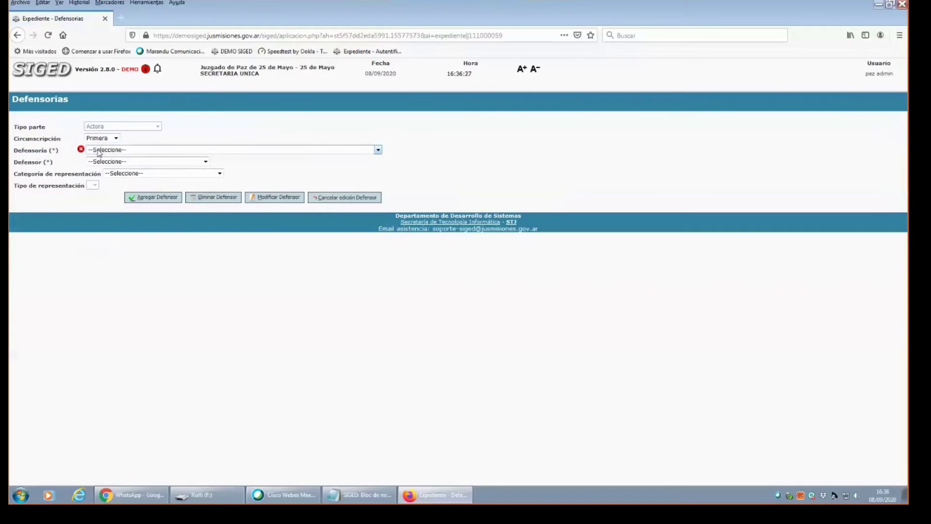
{"action": "left_click", "coordinate": [111, 149]}
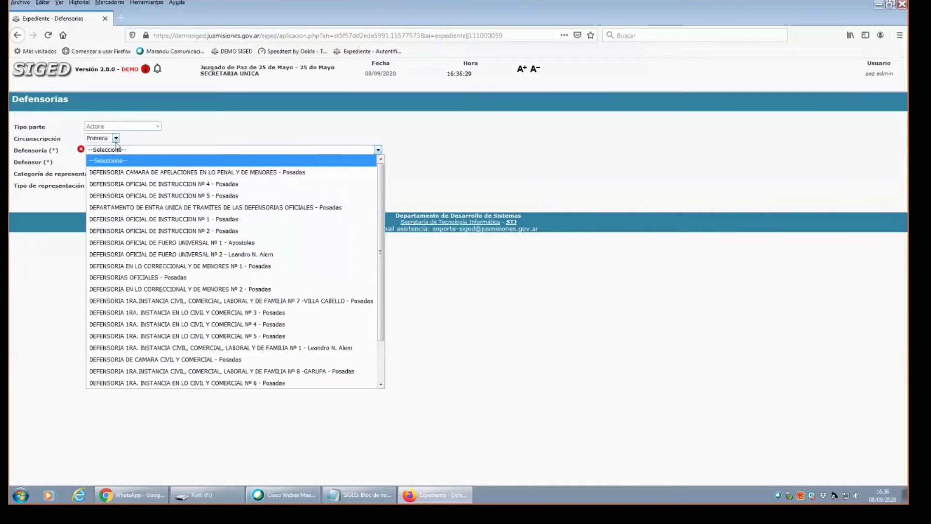
{"action": "left_click", "coordinate": [227, 336]}
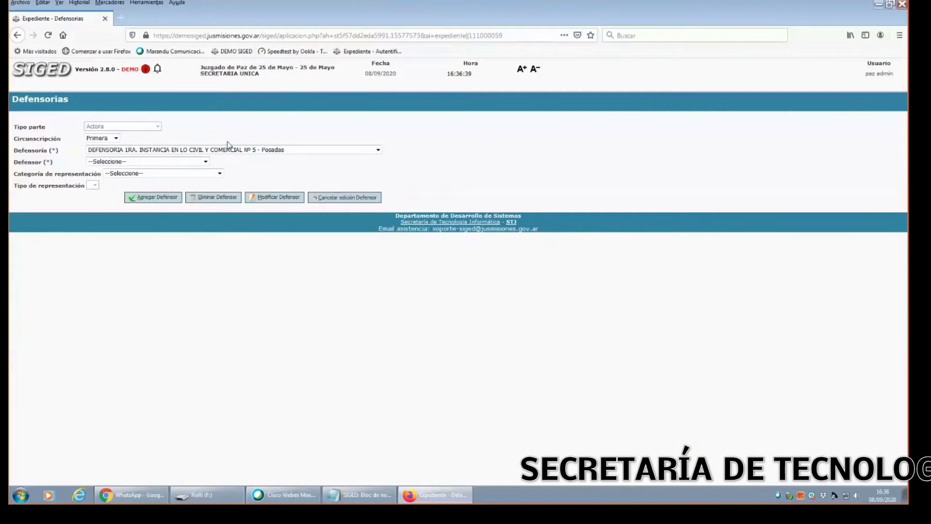
Choose the test defender from the Defensor list.
{"action": "left_click", "coordinate": [118, 162]}
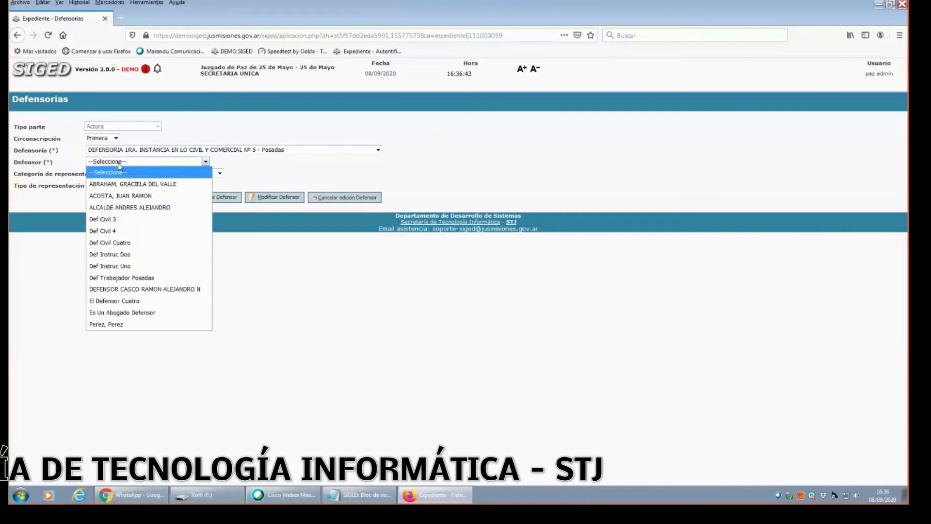
{"action": "left_click", "coordinate": [118, 165]}
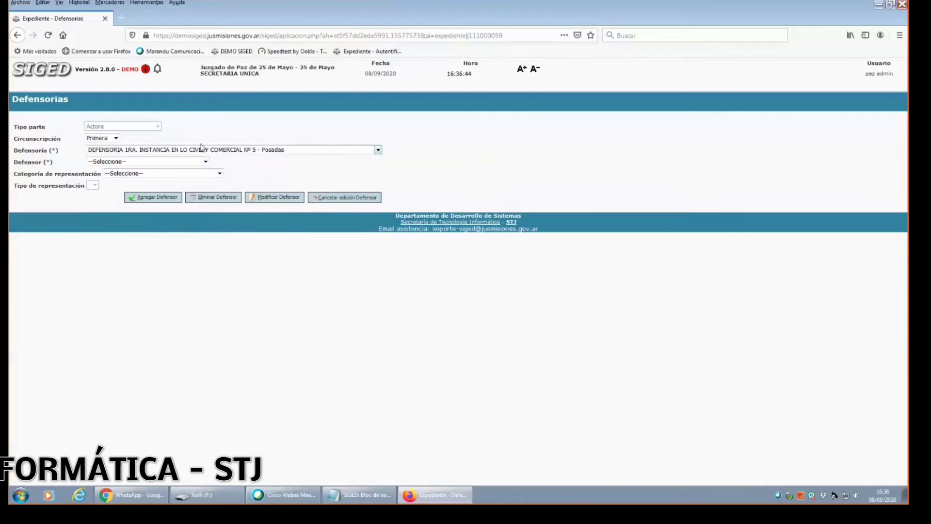
{"action": "left_click", "coordinate": [167, 162]}
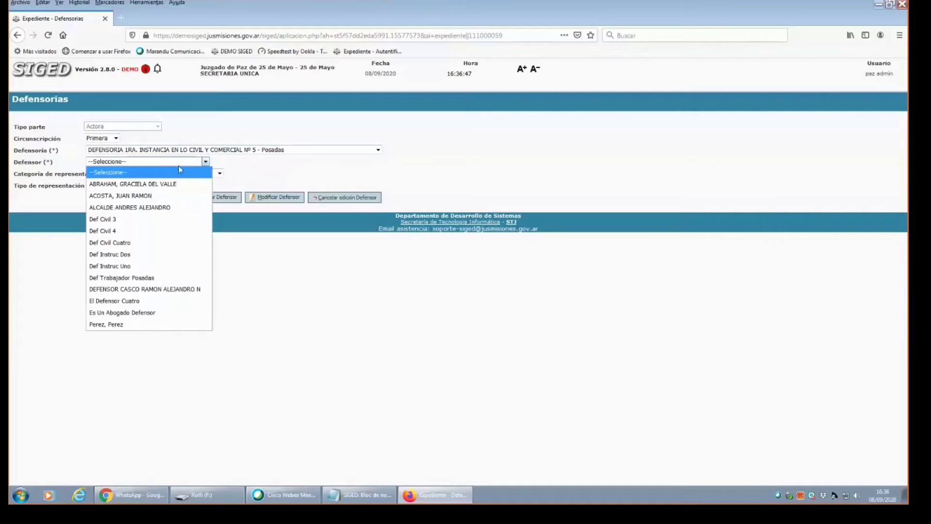
{"action": "left_click", "coordinate": [257, 163]}
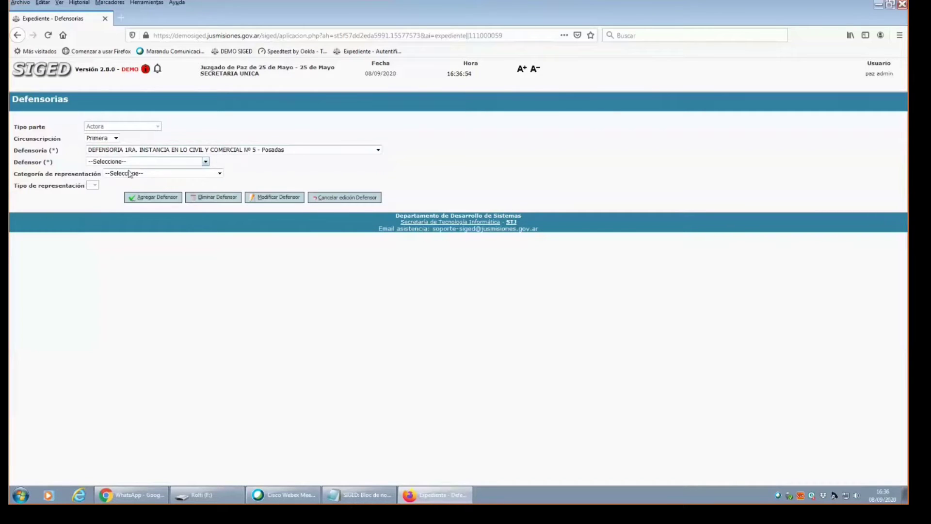
{"action": "left_click", "coordinate": [115, 162]}
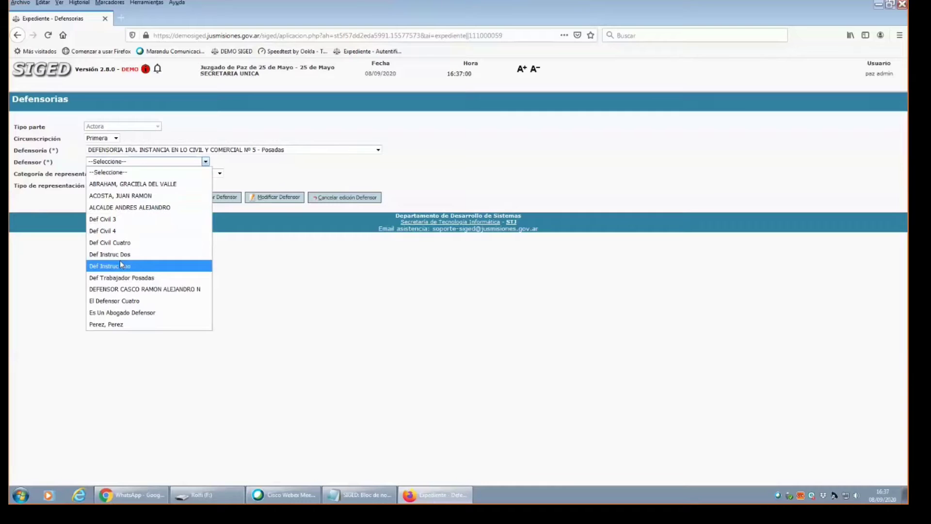
{"action": "left_click", "coordinate": [114, 325]}
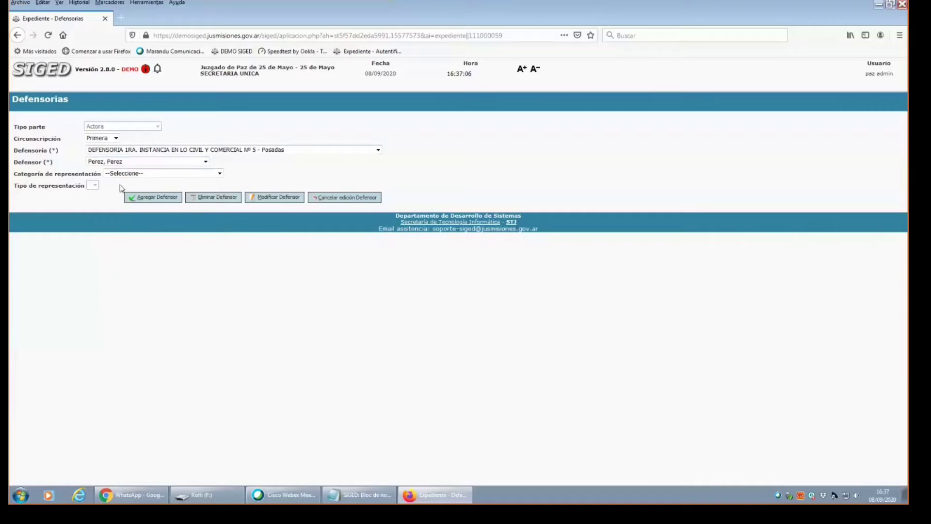
{"action": "left_click", "coordinate": [125, 162]}
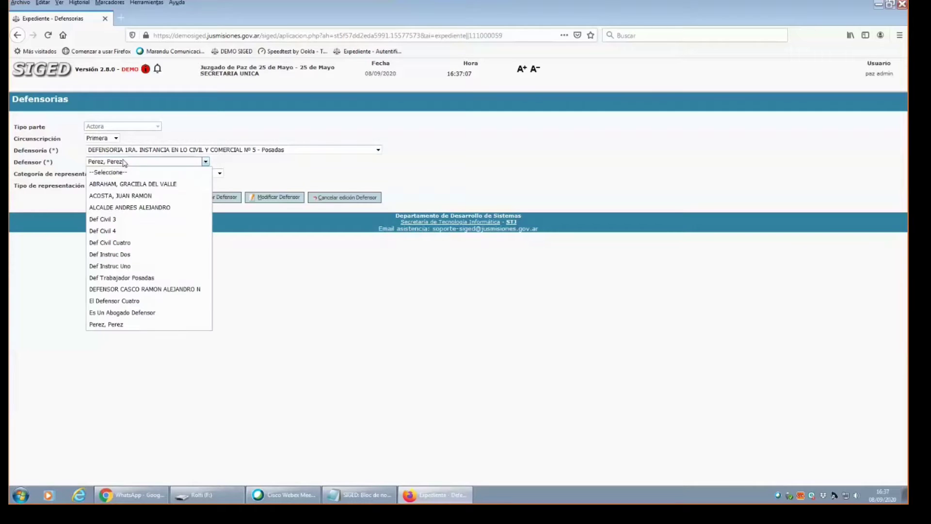
{"action": "left_click", "coordinate": [125, 313]}
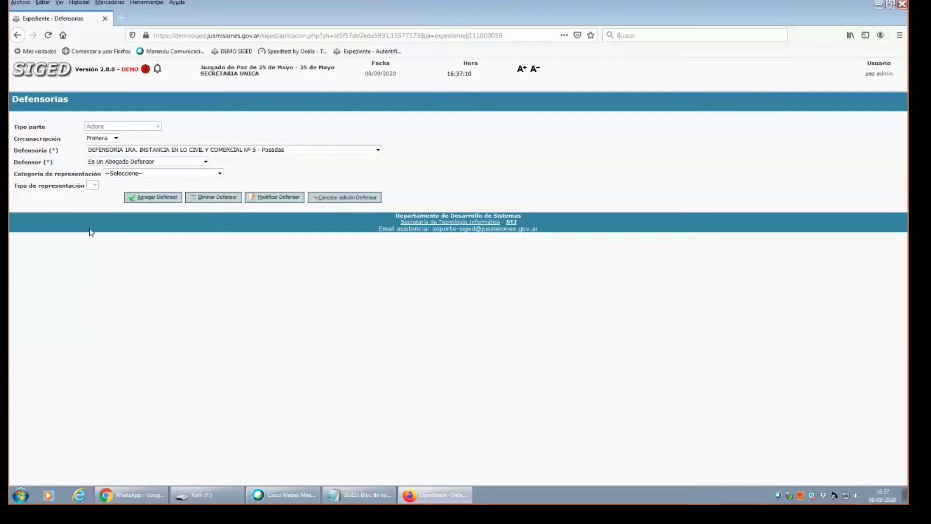
Set category and type to Patrocinante and add the defender to the plaintiff.
{"action": "left_click", "coordinate": [160, 174]}
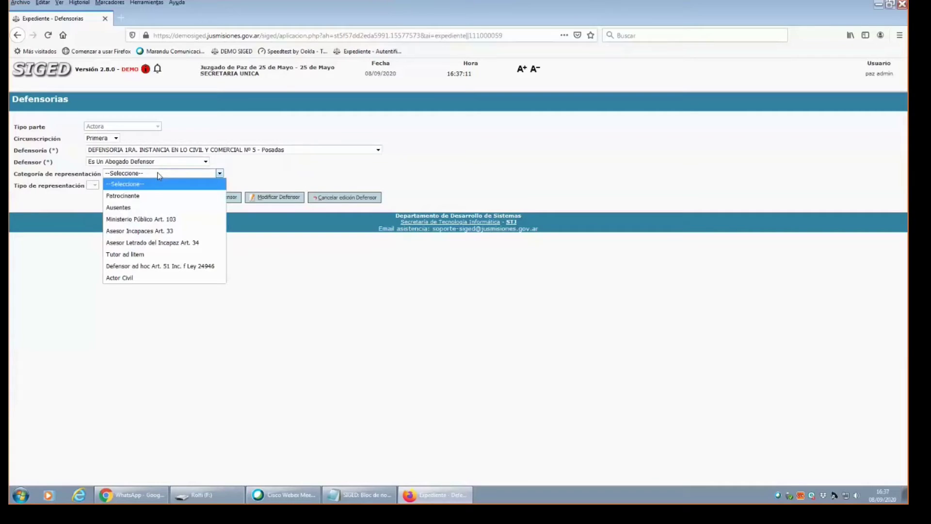
{"action": "left_click", "coordinate": [118, 199]}
{"action": "left_click", "coordinate": [107, 186]}
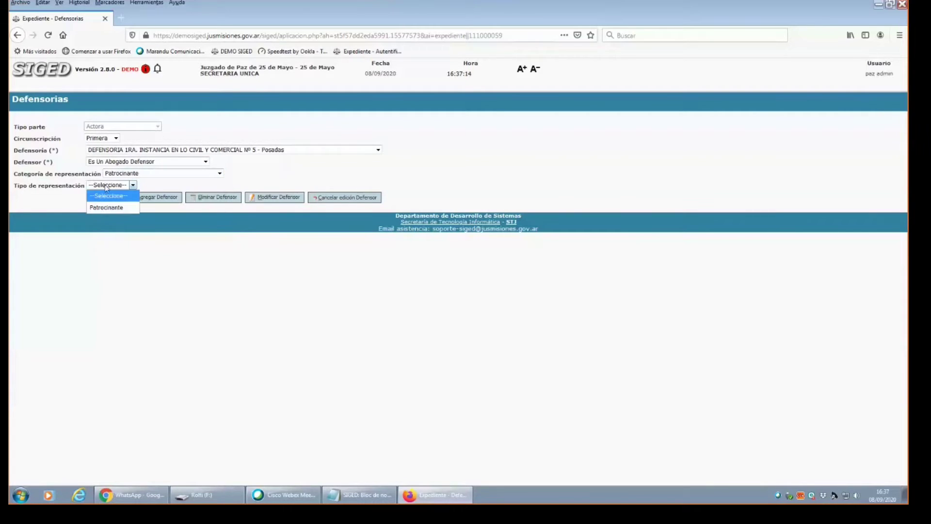
{"action": "left_click", "coordinate": [104, 207]}
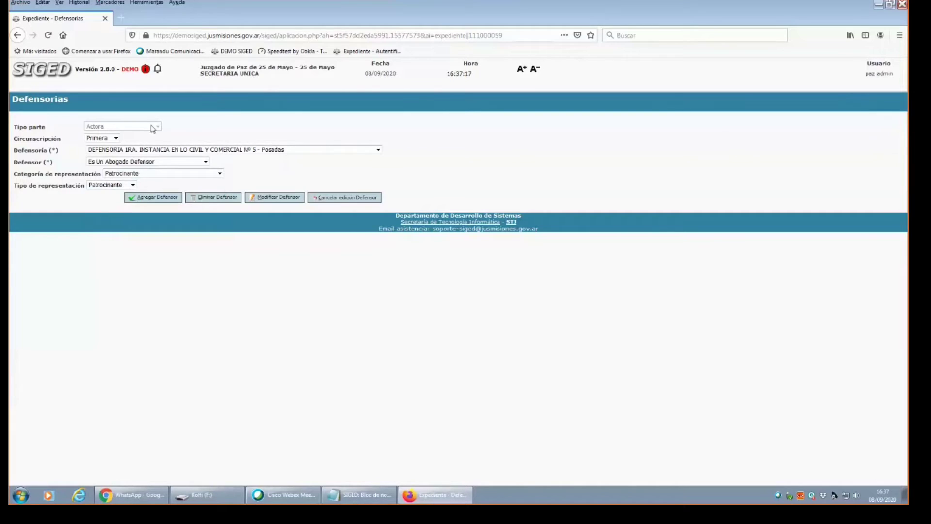
{"action": "left_click", "coordinate": [155, 199]}
{"action": "left_click", "coordinate": [156, 199]}
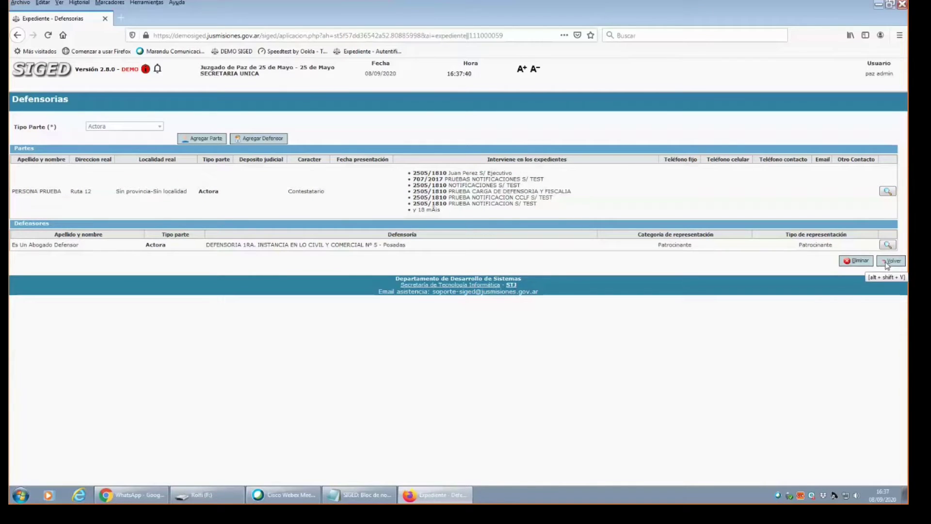
Go back through the Defensorías list to the Ficha del expediente of case 2505/1810.
{"action": "left_click", "coordinate": [887, 262]}
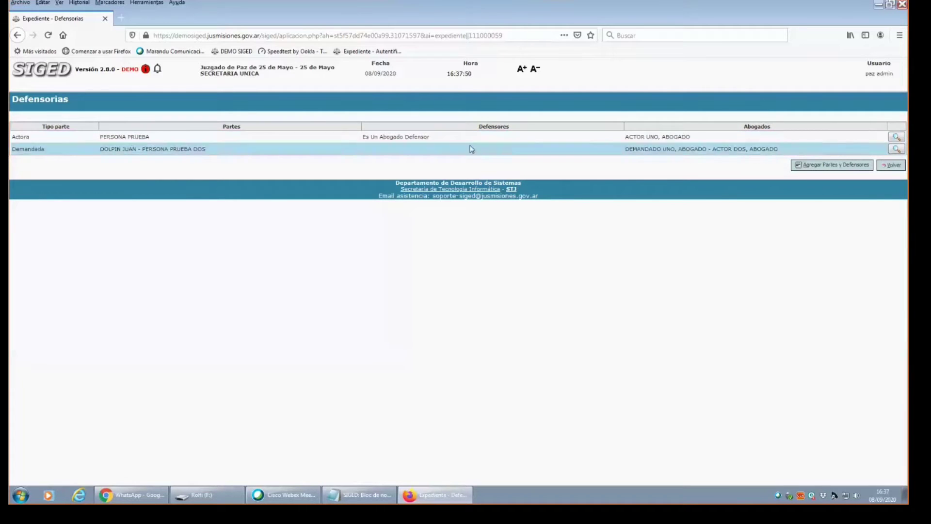
{"action": "left_click", "coordinate": [893, 166]}
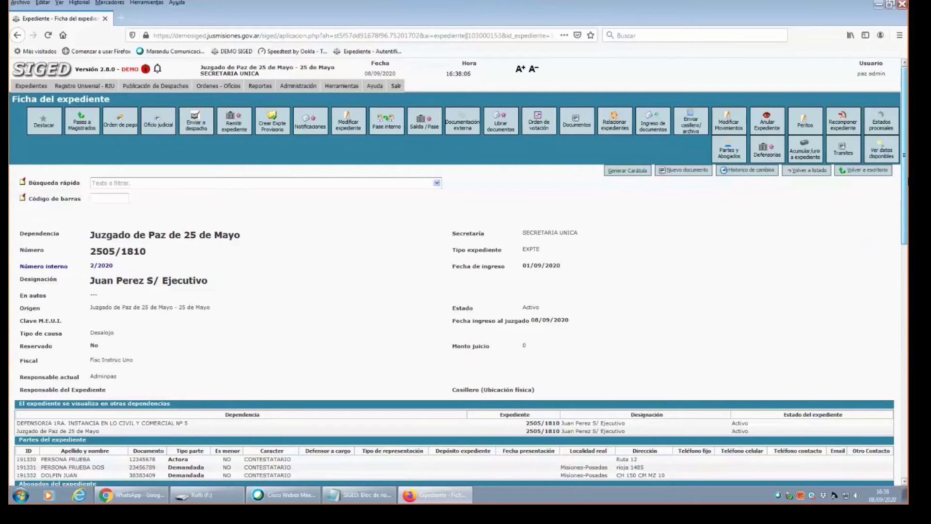
Scroll the Ficha del expediente and highlight the defensoría dependency row text.
{"action": "scroll", "coordinate": [858, 257], "scroll_direction": "down", "scroll_amount": 5}
{"action": "scroll", "coordinate": [455, 272], "scroll_direction": "up", "scroll_amount": 5}
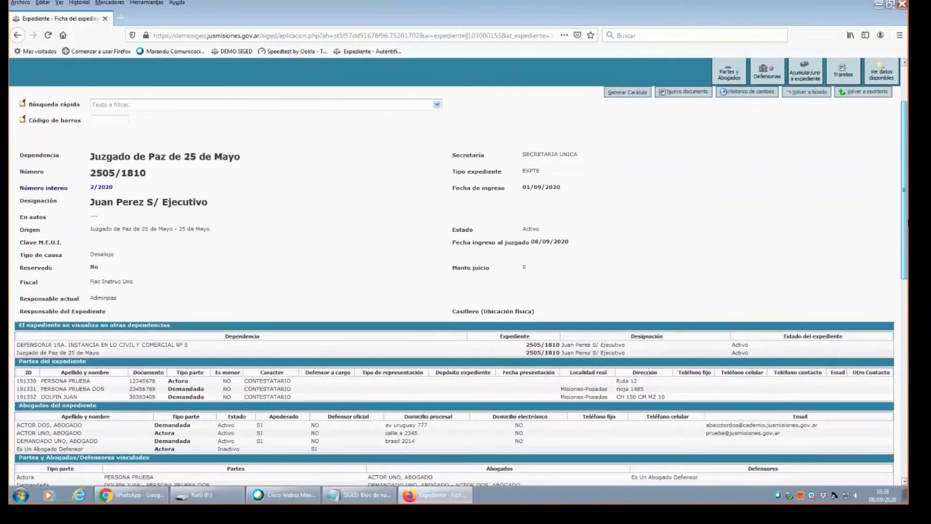
{"action": "scroll", "coordinate": [455, 272], "scroll_direction": "down", "scroll_amount": 5}
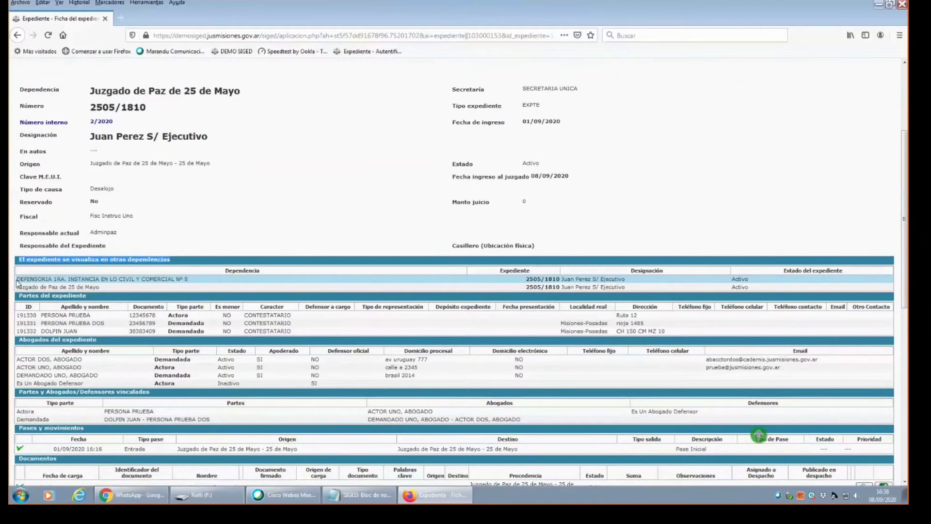
{"action": "left_click_drag", "start_coordinate": [17, 283], "coordinate": [216, 258]}
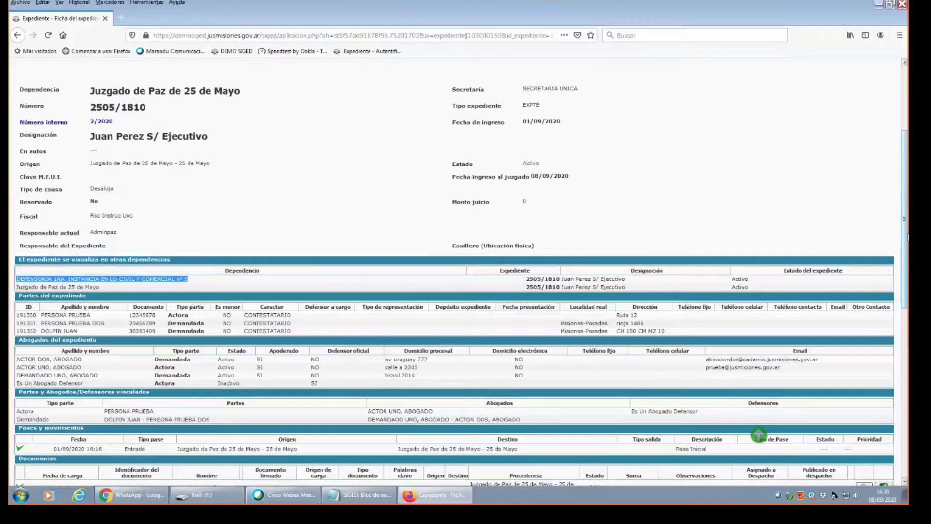
{"action": "scroll", "coordinate": [908, 236], "scroll_direction": "up", "scroll_amount": 2}
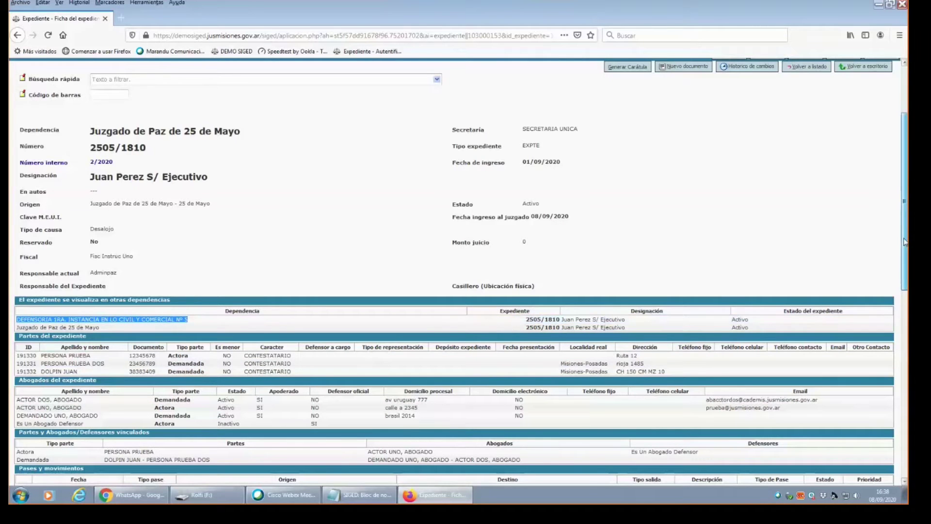
{"action": "scroll", "coordinate": [904, 243], "scroll_direction": "up", "scroll_amount": 3}
{"action": "scroll", "coordinate": [904, 244], "scroll_direction": "down", "scroll_amount": 3}
{"action": "mouse_move", "coordinate": [907, 247]}
{"action": "left_mouse_down"}
{"action": "mouse_move", "coordinate": [907, 359]}
{"action": "mouse_move", "coordinate": [906, 243]}
{"action": "left_mouse_up"}
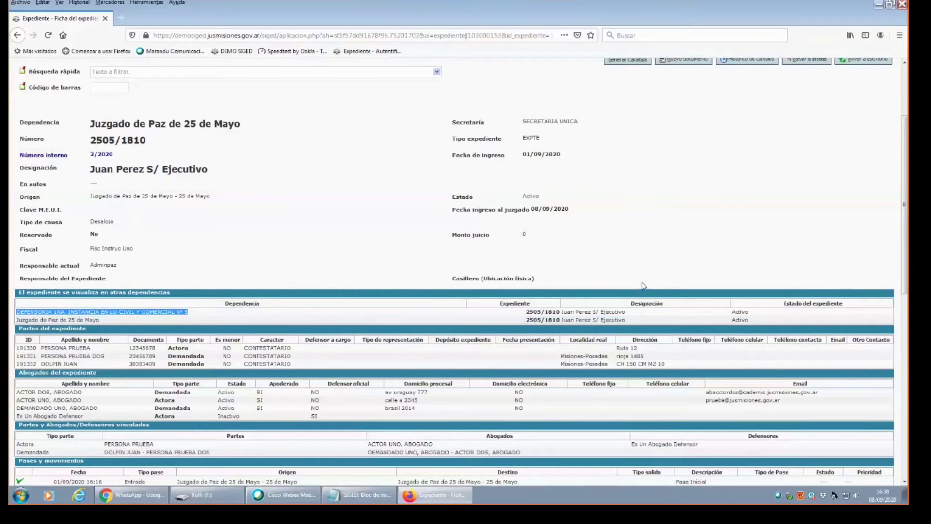
Scroll through the remaining case record sections toward the Documentos table.
{"action": "scroll", "coordinate": [688, 196], "scroll_direction": "up", "scroll_amount": 4}
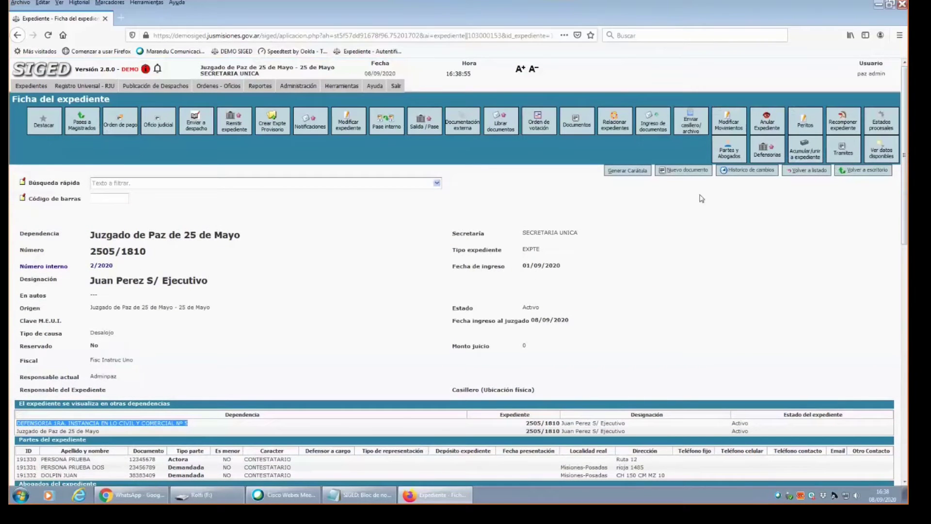
{"action": "scroll", "coordinate": [483, 235], "scroll_direction": "down", "scroll_amount": 1}
{"action": "scroll", "coordinate": [529, 216], "scroll_direction": "up", "scroll_amount": 1}
{"action": "scroll", "coordinate": [351, 223], "scroll_direction": "down", "scroll_amount": 3}
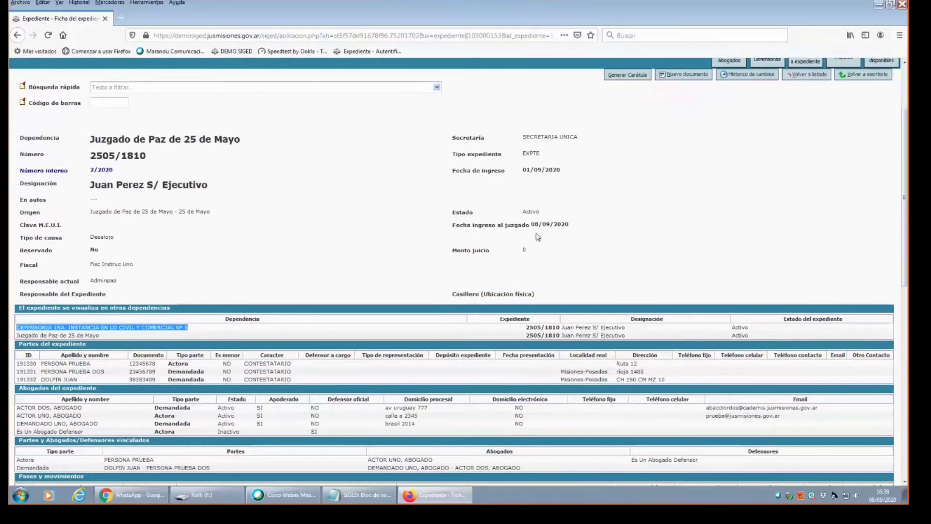
{"action": "scroll", "coordinate": [906, 162], "scroll_direction": "down", "scroll_amount": 1}
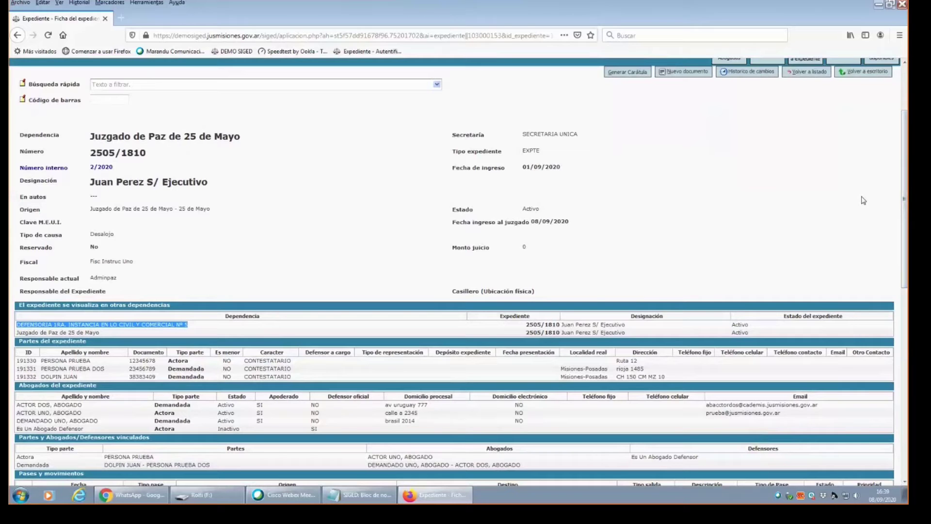
{"action": "scroll", "coordinate": [723, 224], "scroll_direction": "down", "scroll_amount": 2}
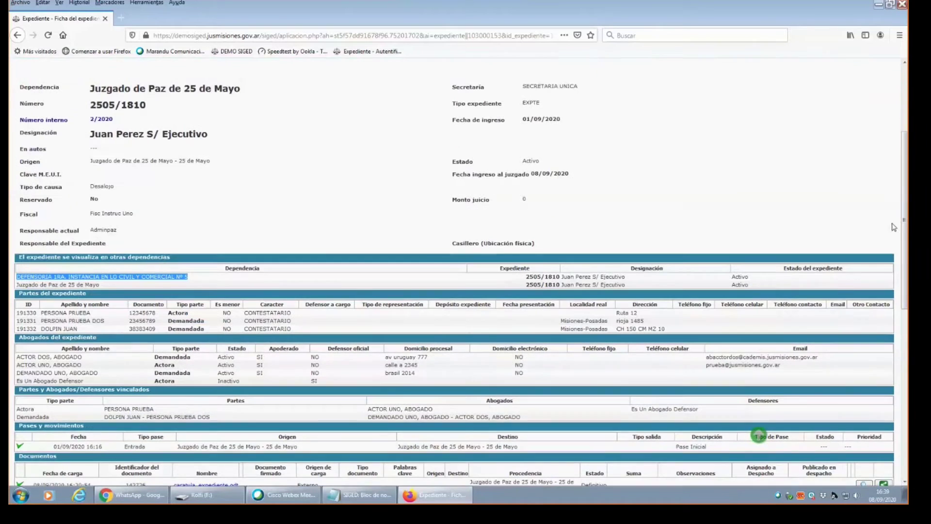
{"action": "scroll", "coordinate": [759, 435], "scroll_direction": "down", "scroll_amount": 2}
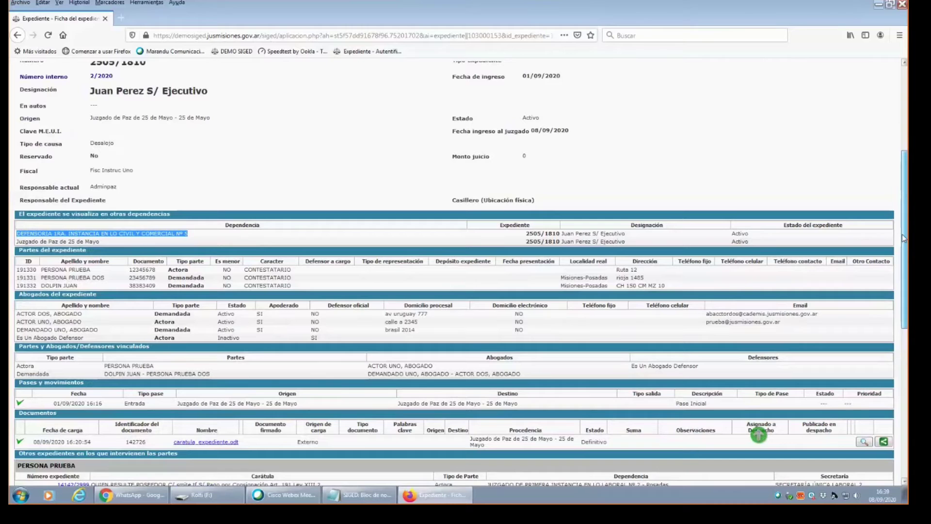
{"action": "left_click_drag", "start_coordinate": [904, 237], "coordinate": [908, 192]}
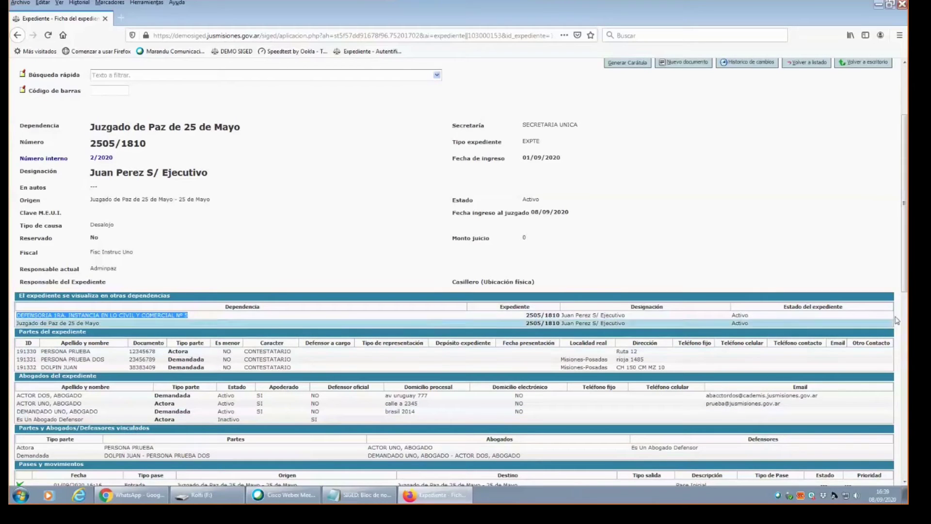
{"action": "left_click_drag", "start_coordinate": [906, 260], "coordinate": [907, 237]}
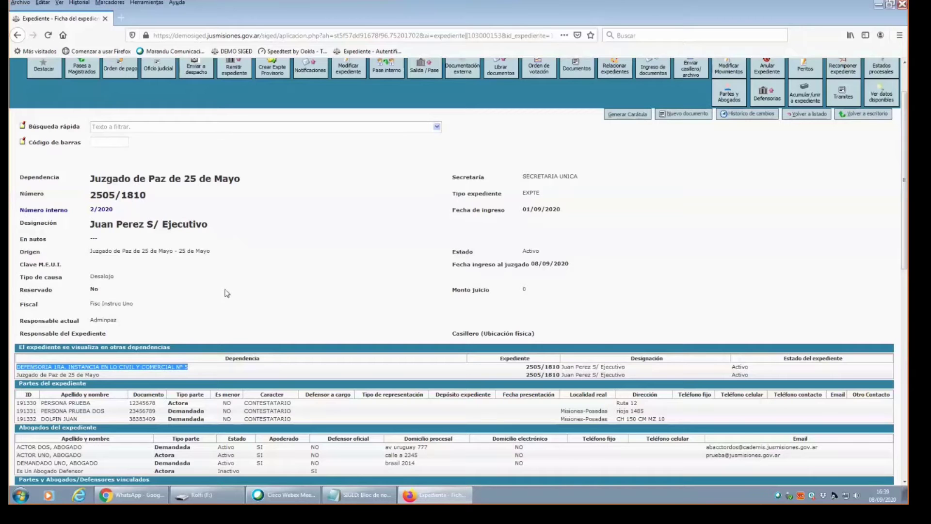
{"action": "left_click_drag", "start_coordinate": [905, 155], "coordinate": [906, 177]}
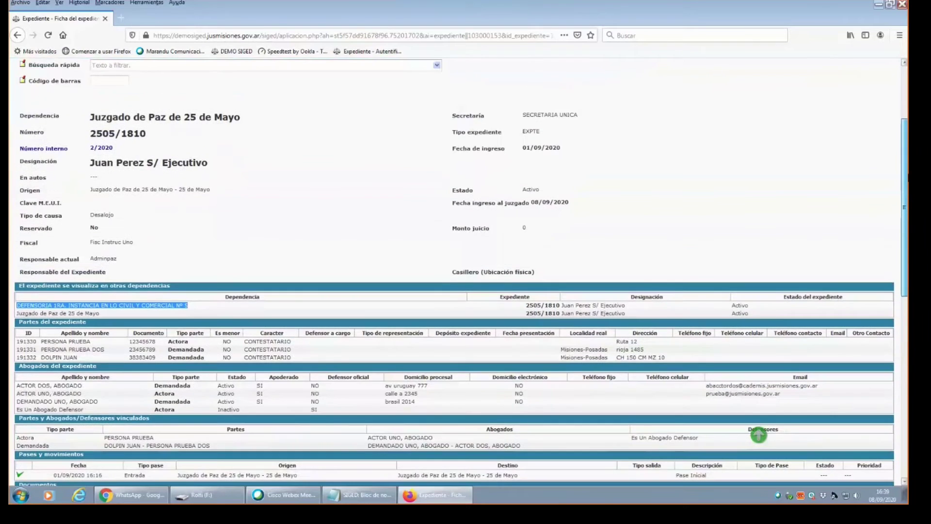
{"action": "scroll", "coordinate": [906, 178], "scroll_direction": "up", "scroll_amount": 1}
{"action": "scroll", "coordinate": [616, 158], "scroll_direction": "up", "scroll_amount": 1}
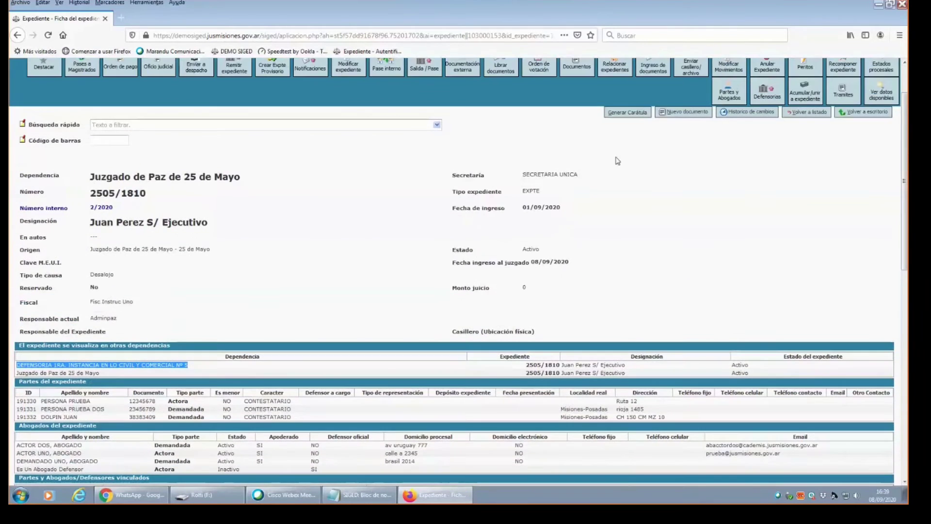
{"action": "left_click_drag", "start_coordinate": [905, 195], "coordinate": [878, 309]}
{"action": "scroll", "coordinate": [219, 349], "scroll_direction": "up", "scroll_amount": 1}
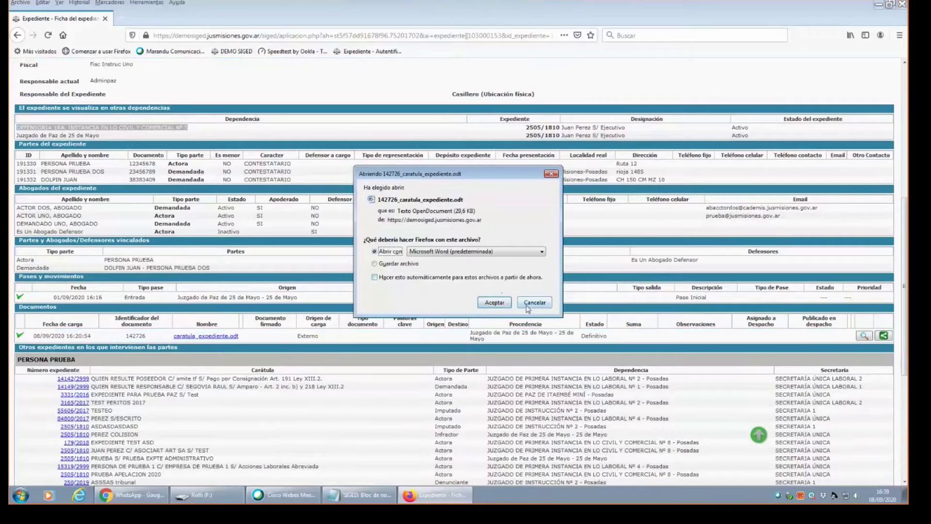
Try opening caratula_expediente in Word, dismiss the unreadable-content error, decline recovery, and close Word.
{"action": "left_click", "coordinate": [495, 302]}
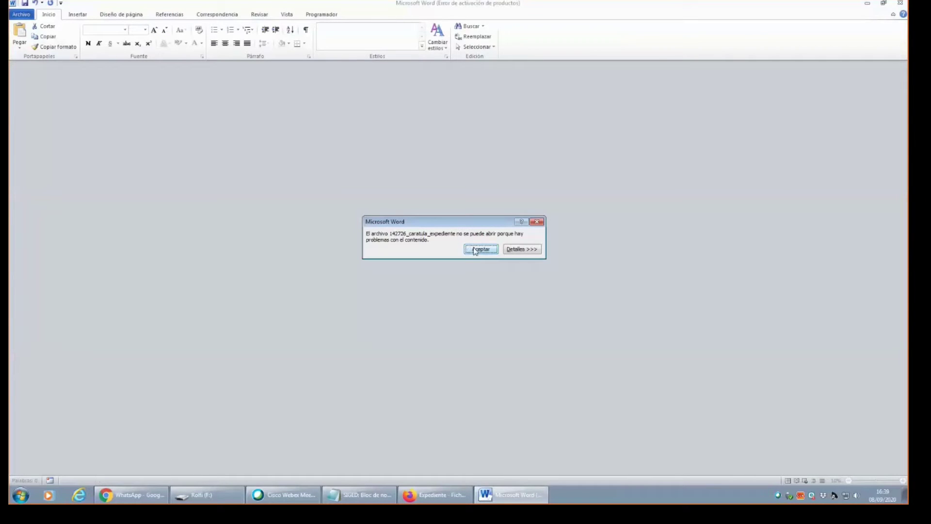
{"action": "left_click", "coordinate": [481, 251]}
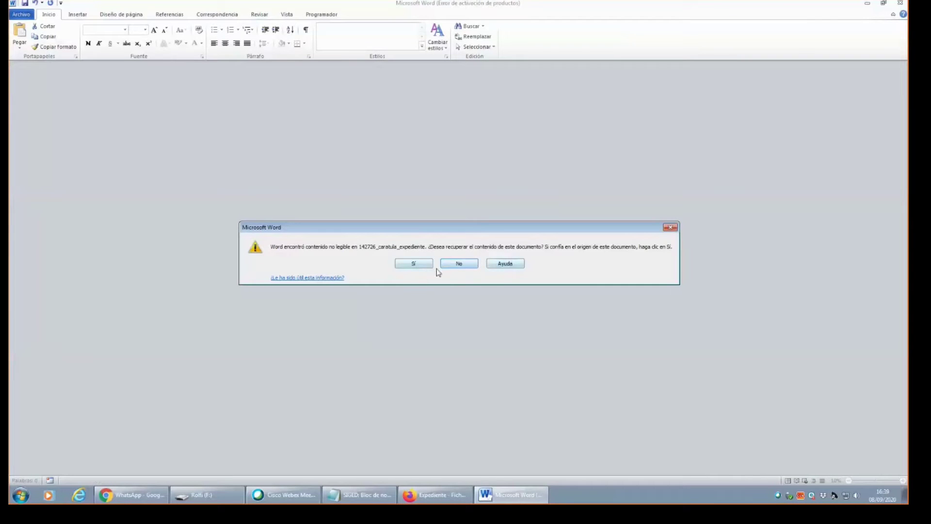
{"action": "left_click", "coordinate": [452, 266]}
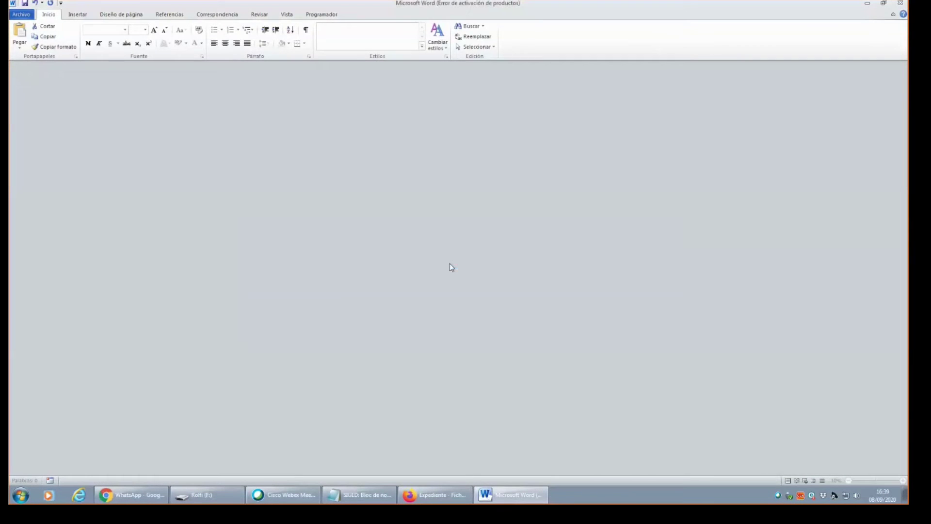
{"action": "left_click", "coordinate": [903, 4]}
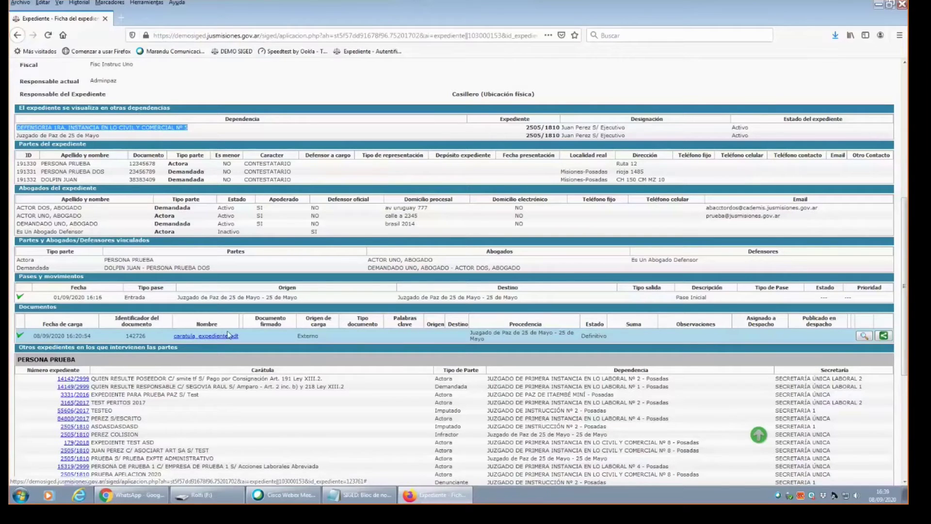
{"action": "scroll", "coordinate": [883, 264], "scroll_direction": "down", "scroll_amount": 3}
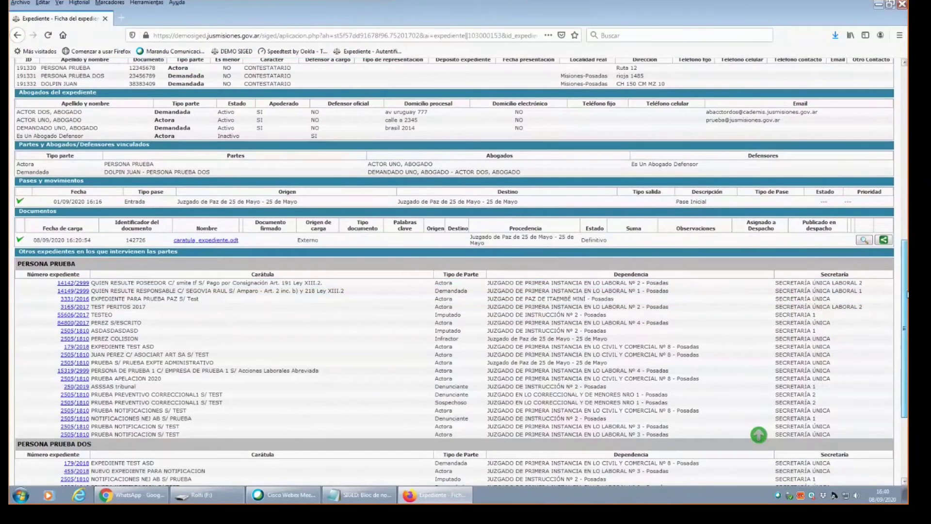
{"action": "scroll", "coordinate": [908, 293], "scroll_direction": "up", "scroll_amount": 10}
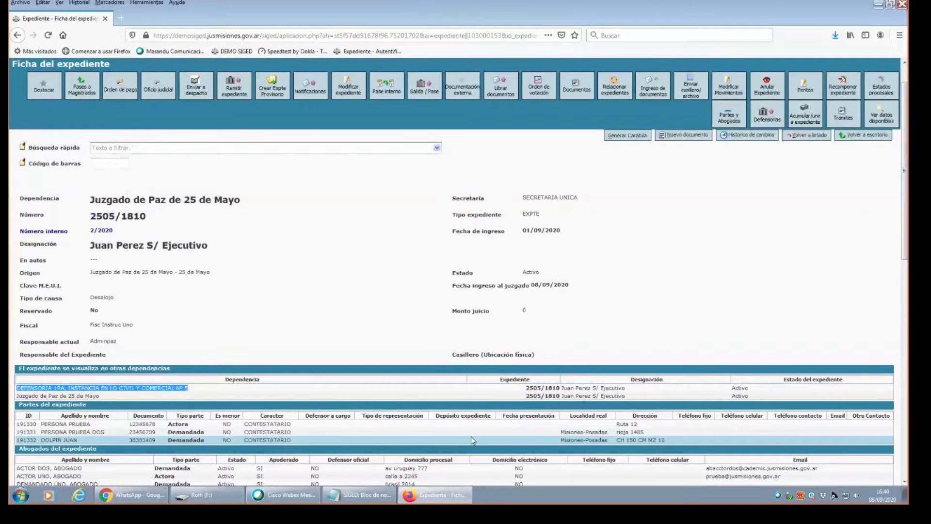
{"action": "scroll", "coordinate": [906, 231], "scroll_direction": "down", "scroll_amount": 3}
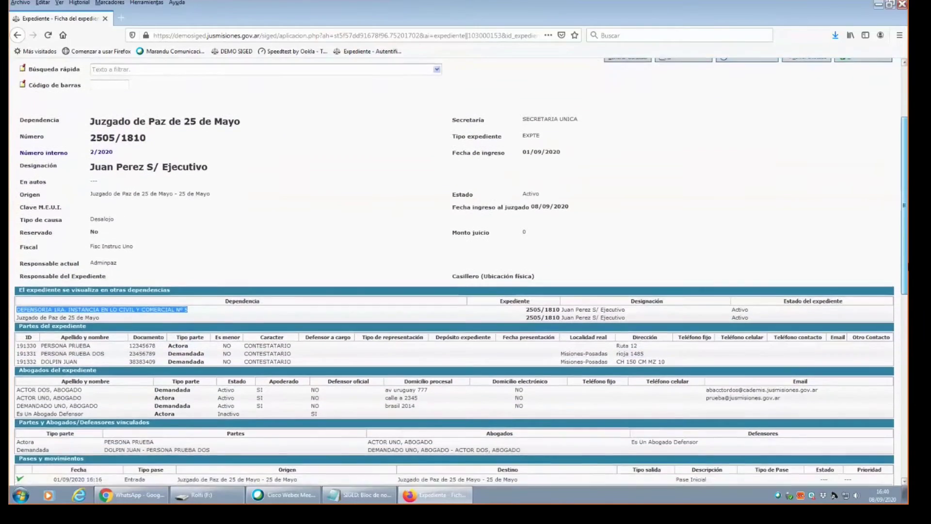
{"action": "scroll", "coordinate": [906, 271], "scroll_direction": "up", "scroll_amount": 3}
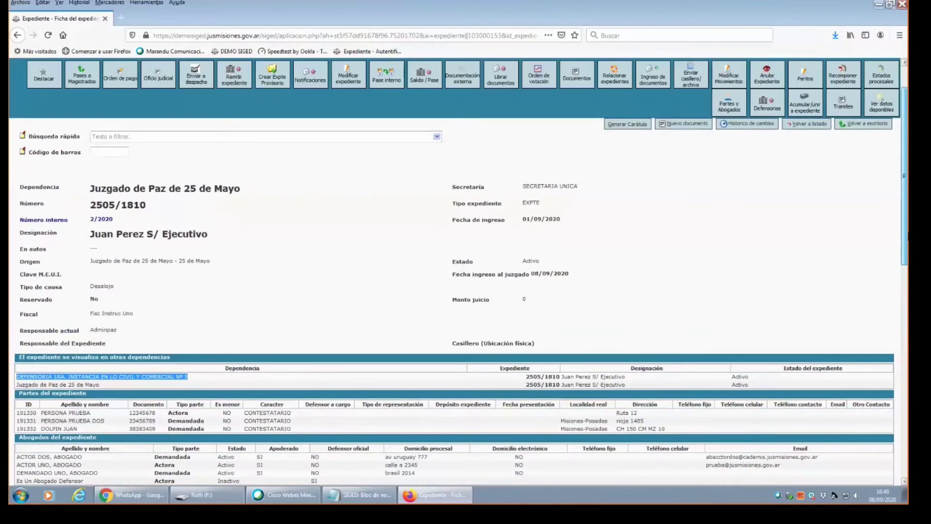
{"action": "scroll", "coordinate": [906, 286], "scroll_direction": "down", "scroll_amount": 3}
{"action": "scroll", "coordinate": [906, 286], "scroll_direction": "down", "scroll_amount": 5}
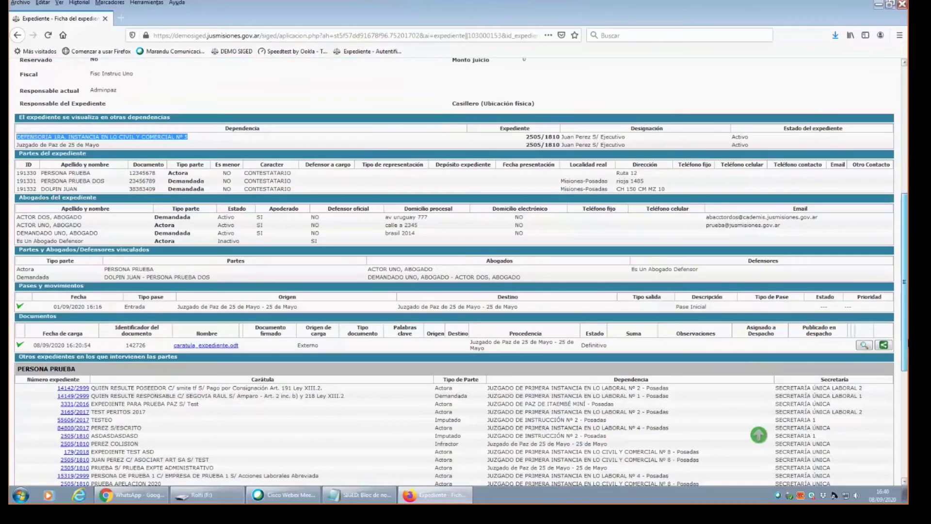
{"action": "scroll", "coordinate": [906, 286], "scroll_direction": "up", "scroll_amount": 5}
{"action": "scroll", "coordinate": [906, 287], "scroll_direction": "down", "scroll_amount": 3}
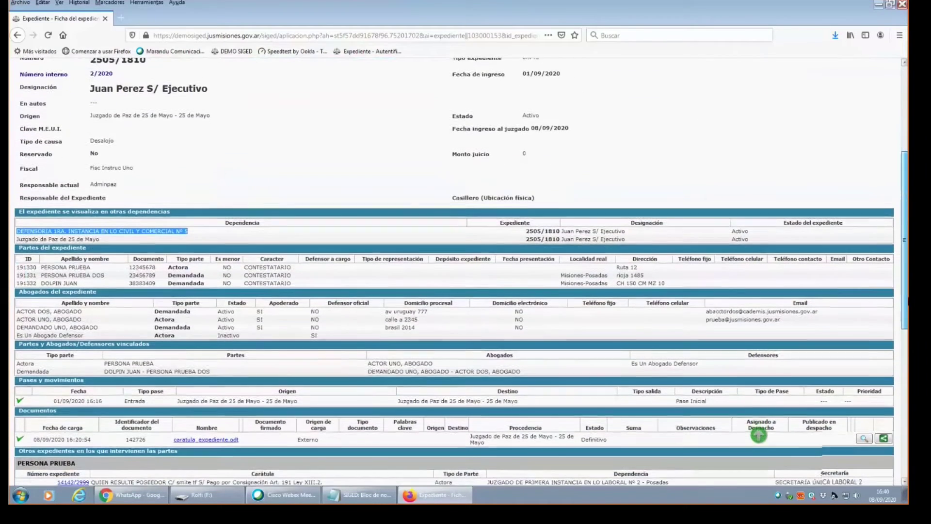
{"action": "scroll", "coordinate": [758, 435], "scroll_direction": "up", "scroll_amount": 5}
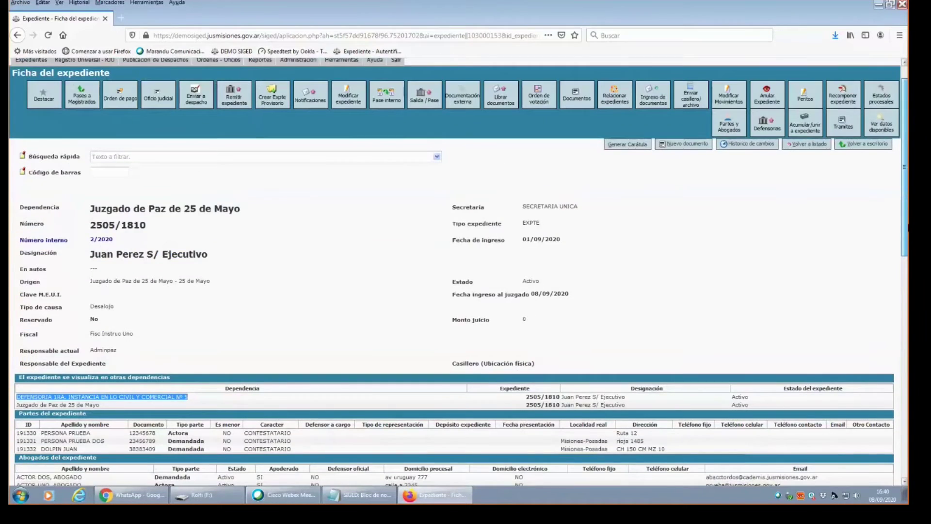
{"action": "scroll", "coordinate": [454, 271], "scroll_direction": "down", "scroll_amount": 3}
{"action": "scroll", "coordinate": [759, 434], "scroll_direction": "down", "scroll_amount": 1}
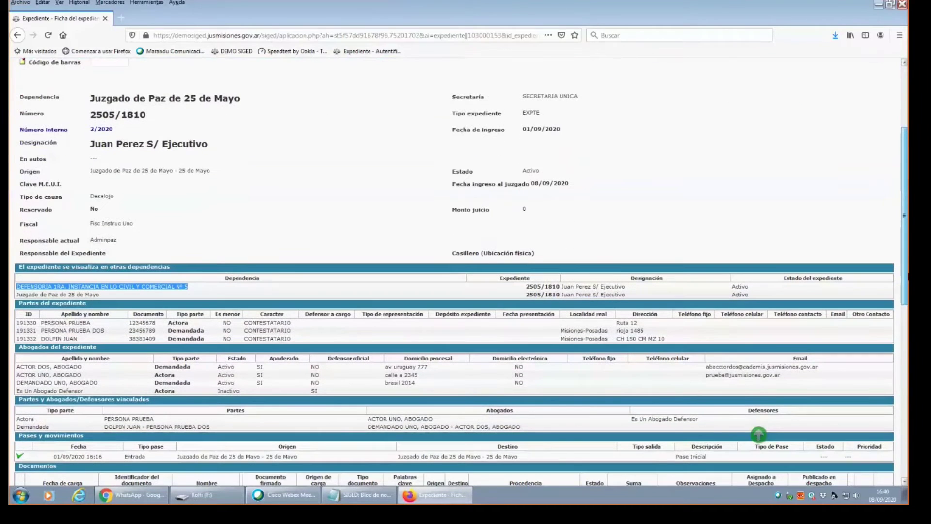
{"action": "scroll", "coordinate": [758, 434], "scroll_direction": "up", "scroll_amount": 3}
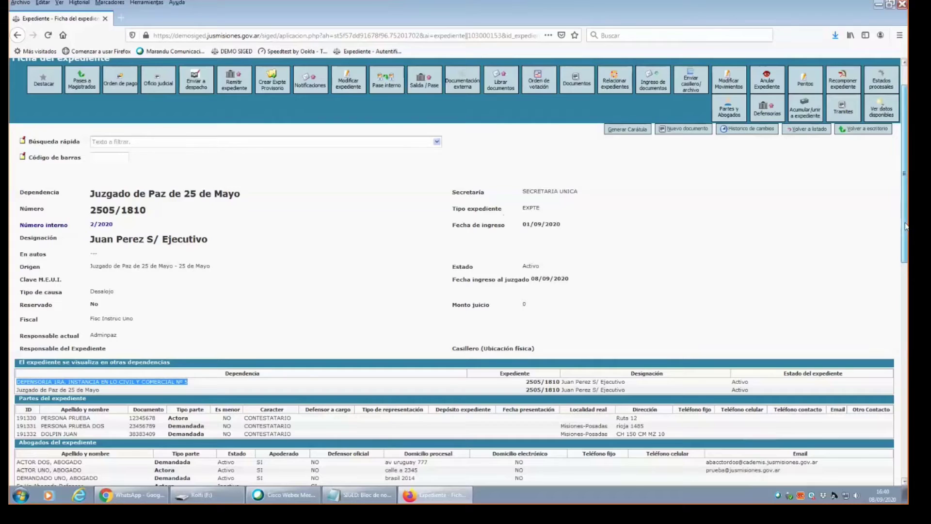
{"action": "scroll", "coordinate": [610, 201], "scroll_direction": "up", "scroll_amount": 2}
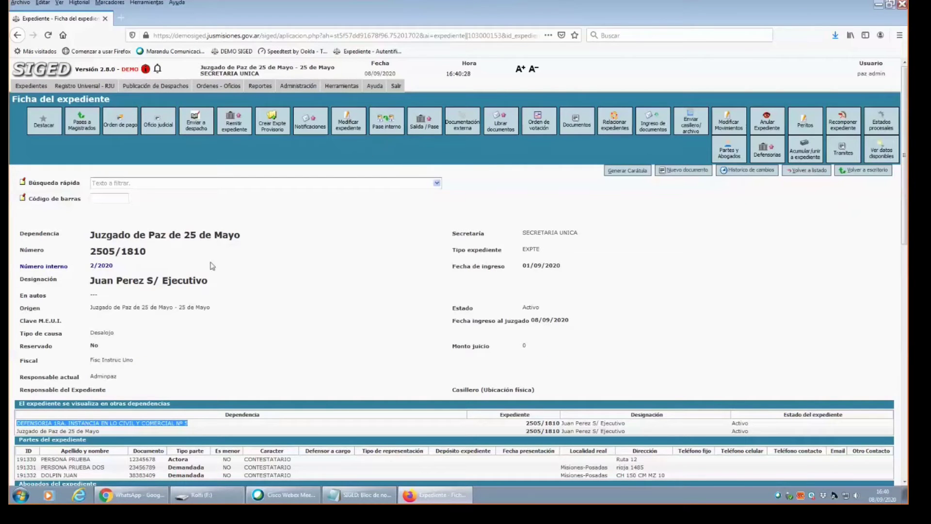
{"action": "scroll", "coordinate": [146, 357], "scroll_direction": "down", "scroll_amount": 1}
{"action": "scroll", "coordinate": [146, 358], "scroll_direction": "up", "scroll_amount": 1}
{"action": "left_click_drag", "start_coordinate": [90, 376], "coordinate": [126, 379]}
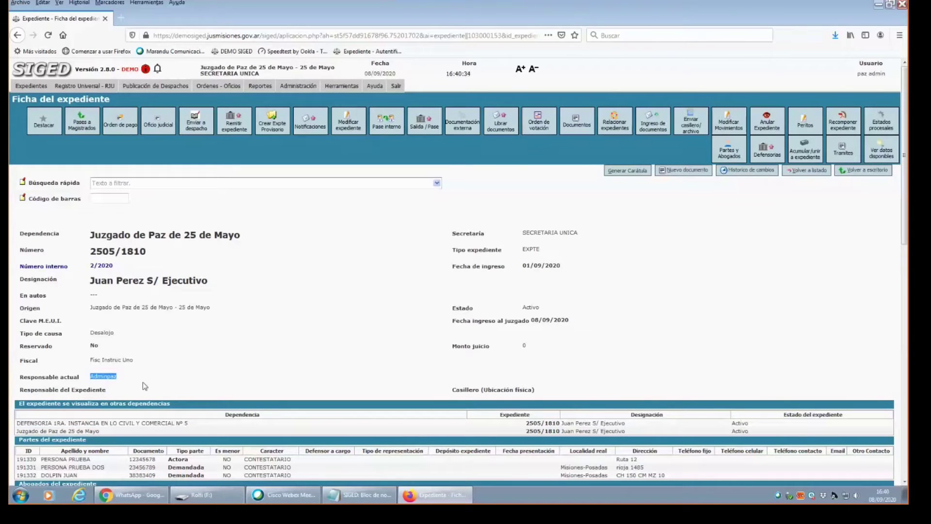
{"action": "left_click", "coordinate": [41, 87]}
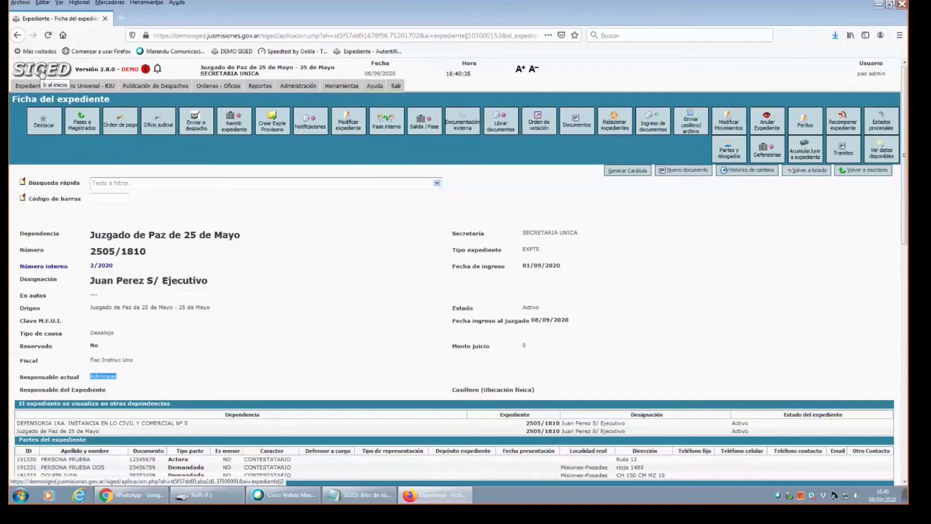
{"action": "left_click", "coordinate": [42, 72]}
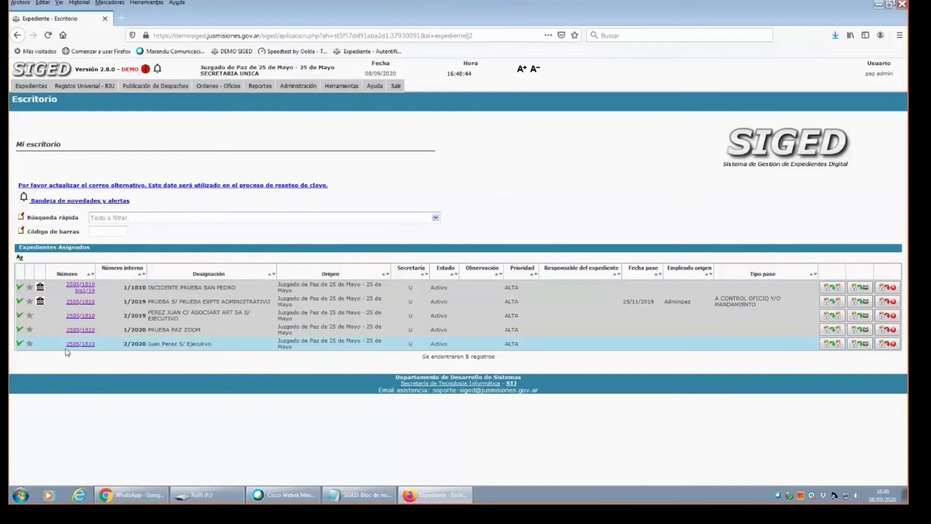
{"action": "left_click_drag", "start_coordinate": [66, 347], "coordinate": [278, 350]}
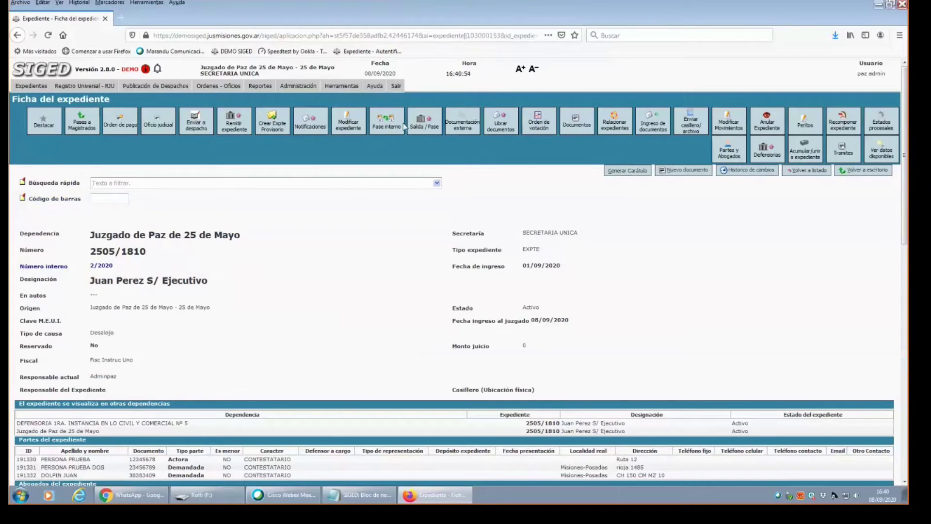
{"action": "left_click", "coordinate": [402, 126]}
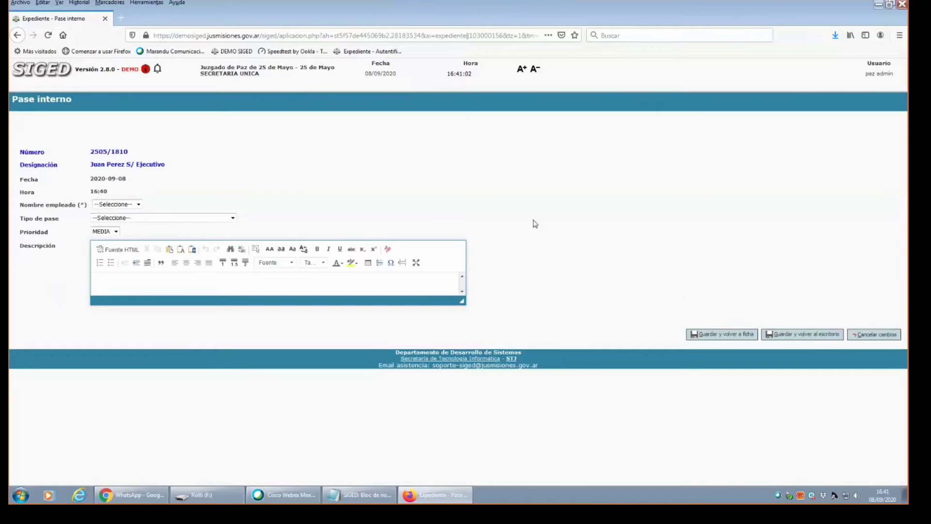
{"action": "left_click", "coordinate": [878, 335]}
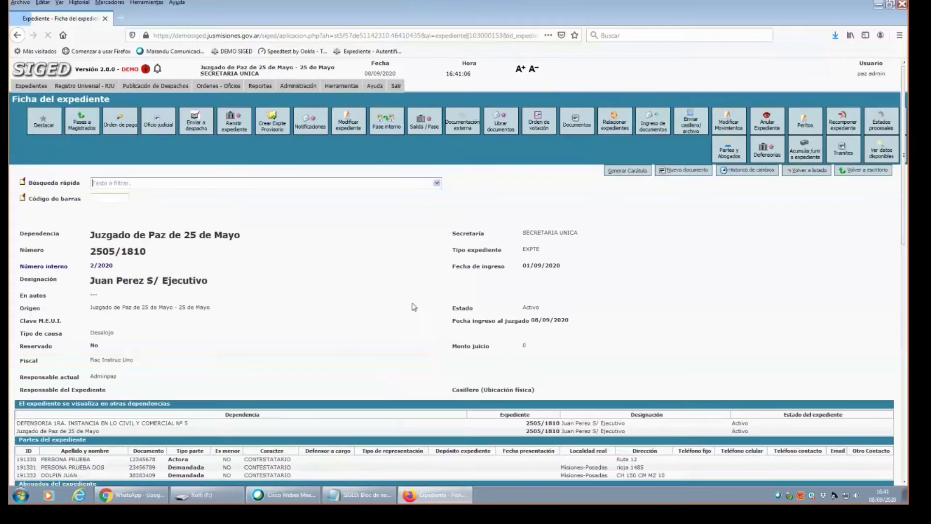
Address a new internal pass to the only listed employee, type A PROVEER, priority MEDIA.
{"action": "left_click", "coordinate": [379, 133]}
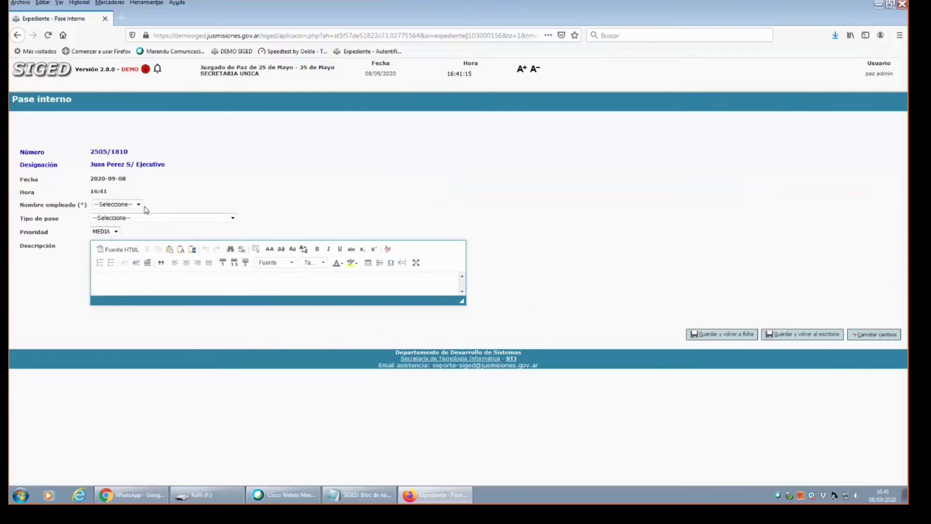
{"action": "left_click", "coordinate": [139, 205]}
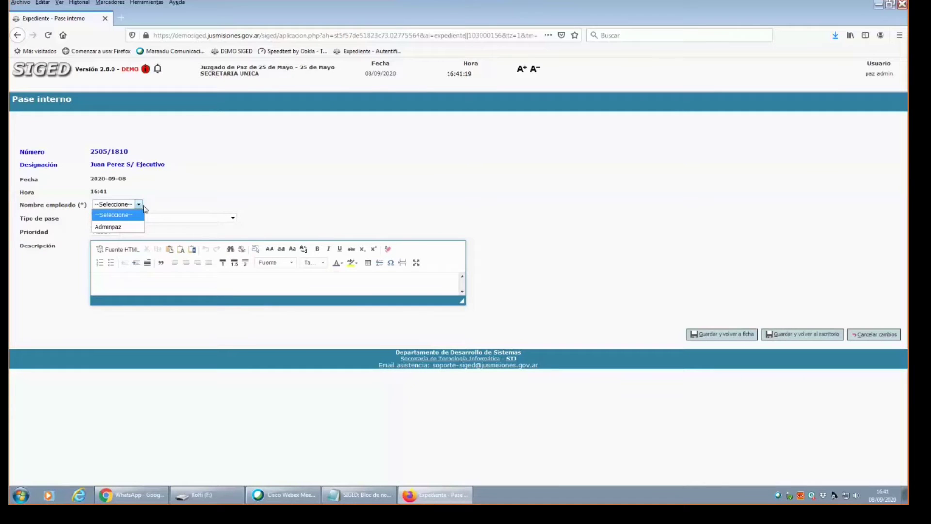
{"action": "left_click", "coordinate": [126, 228]}
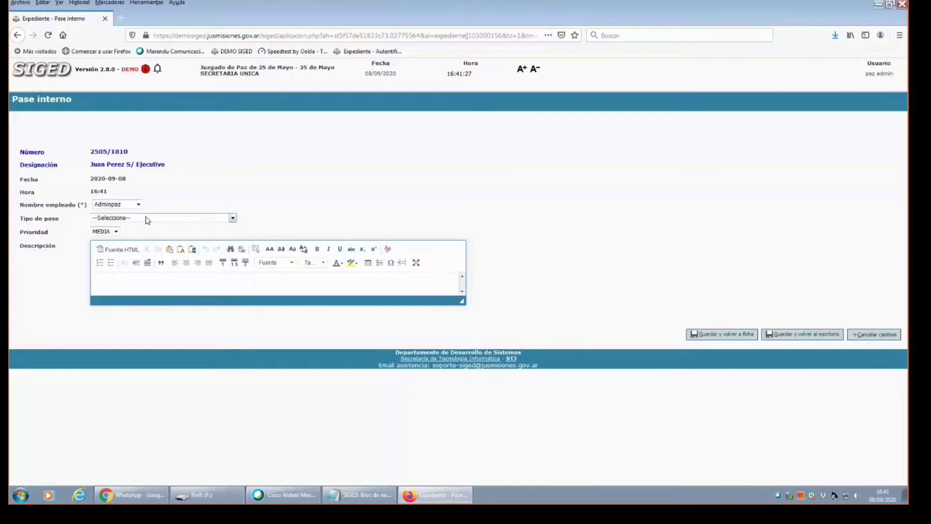
{"action": "left_click", "coordinate": [146, 218]}
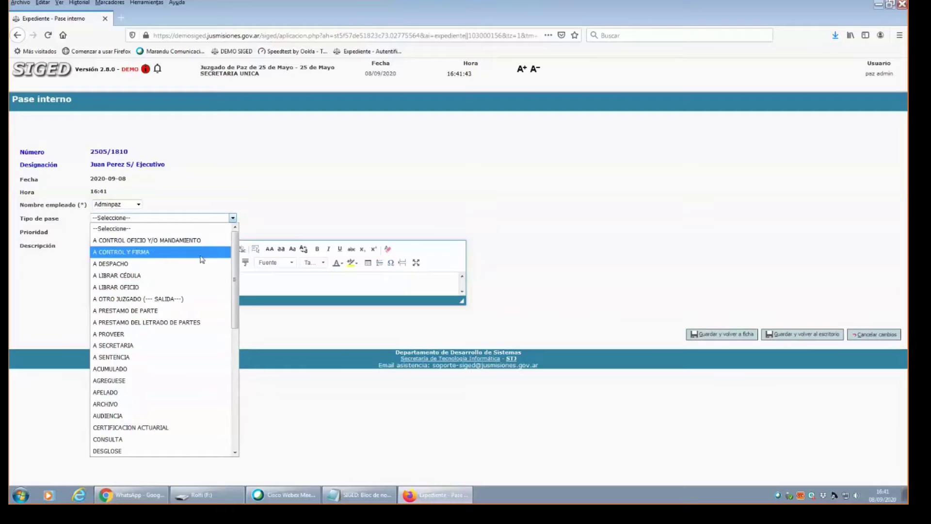
{"action": "left_click", "coordinate": [104, 335]}
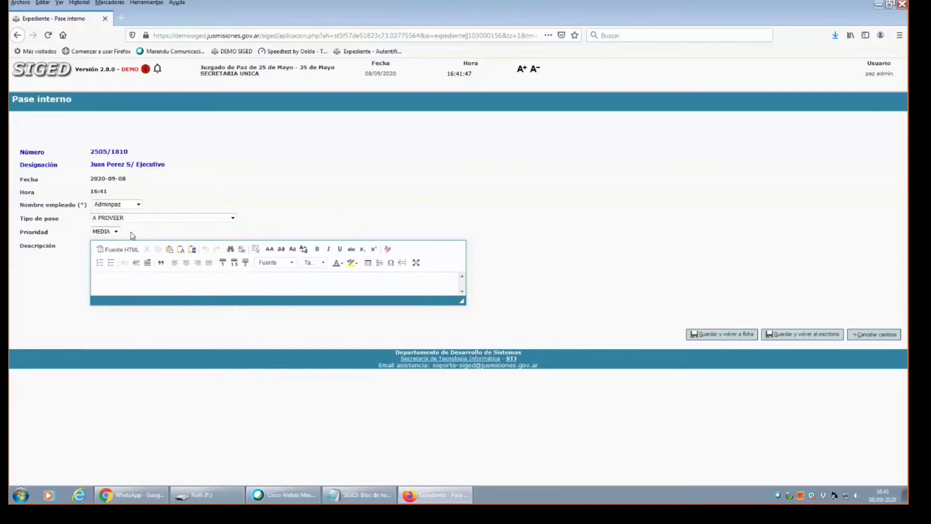
{"action": "left_click", "coordinate": [116, 231]}
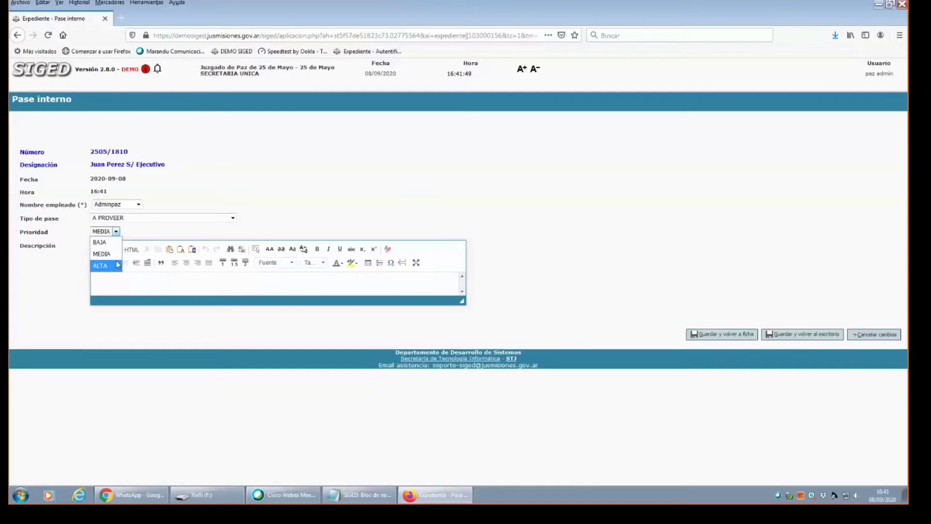
{"action": "left_click", "coordinate": [273, 214]}
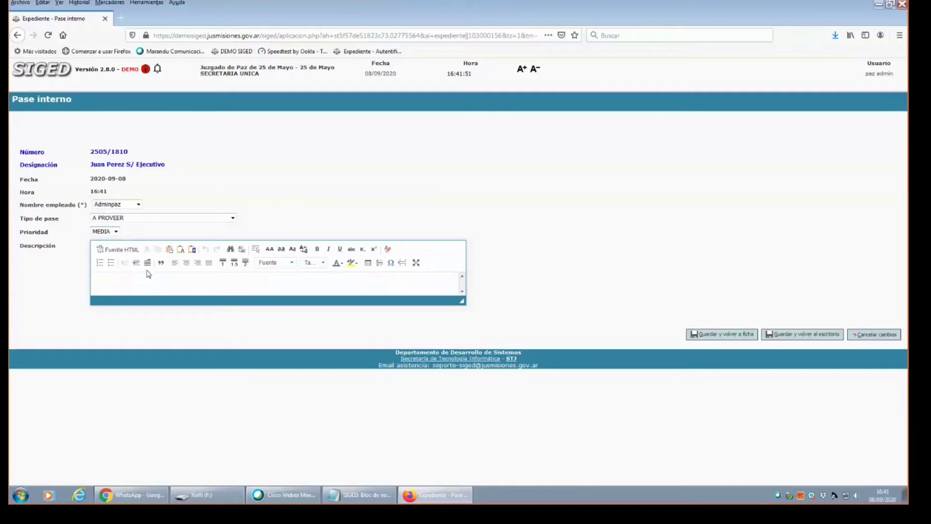
Leave the pass Descripción empty, clearing the stray text typed into it.
{"action": "left_click", "coordinate": [114, 281]}
{"action": "type", "text": "saddada"}
{"action": "key", "text": "BackSpace"}
{"action": "key", "text": "BackSpace"}
{"action": "key", "text": "BackSpace"}
{"action": "key", "text": "BackSpace"}
{"action": "key", "text": "BackSpace"}
{"action": "key", "text": "BackSpace"}
{"action": "key", "text": "BackSpace"}
Save the A PROVEER pass, go to Mi escritorio, and reopen case 2505/1810 from the list.
{"action": "left_click", "coordinate": [728, 338]}
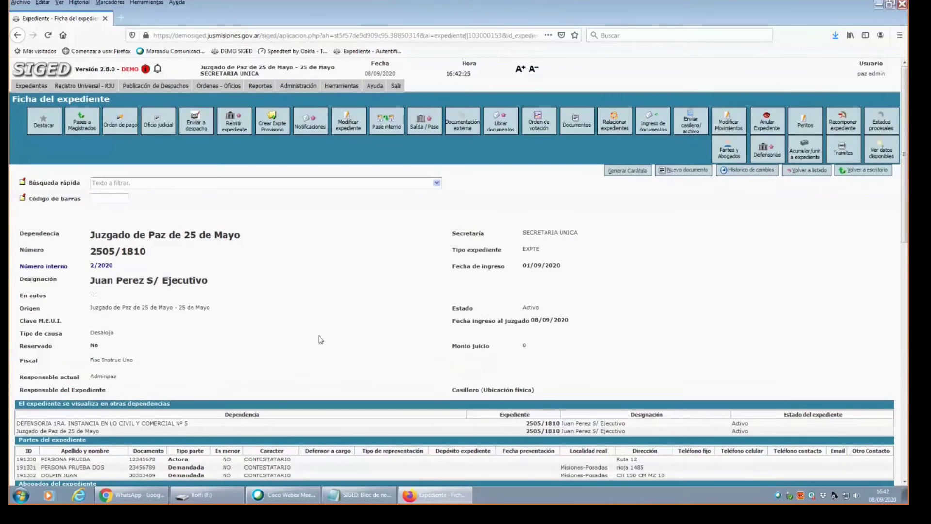
{"action": "left_click", "coordinate": [40, 71]}
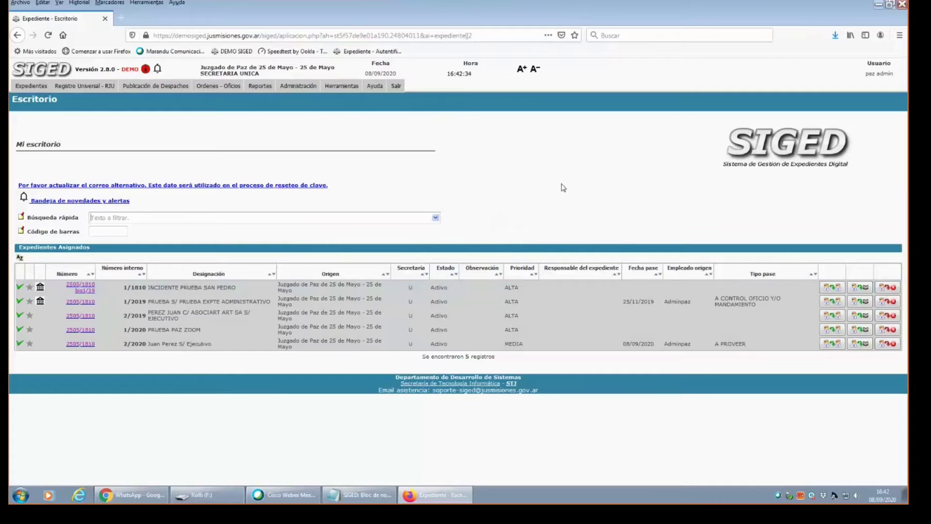
{"action": "left_click", "coordinate": [83, 344]}
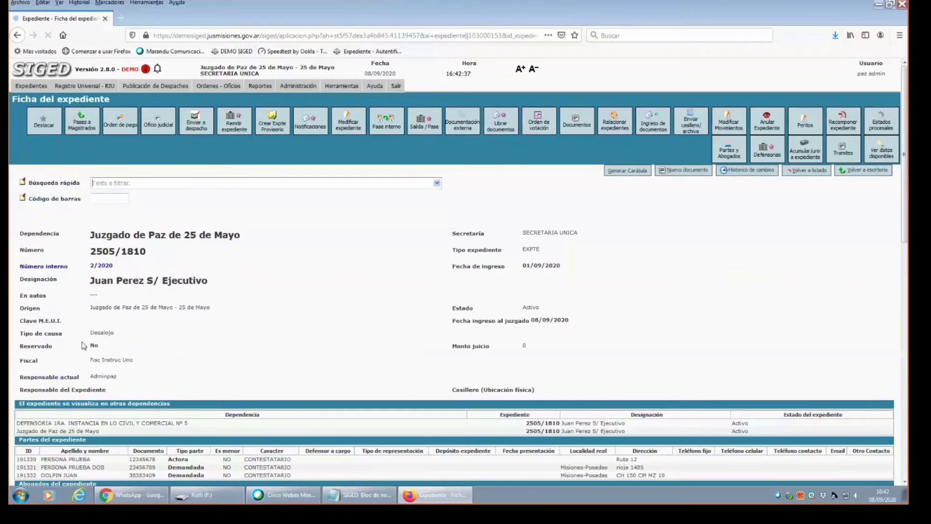
Scroll to Pases y movimientos and confirm the new A PROVEER internal pass is listed.
{"action": "scroll", "coordinate": [906, 221], "scroll_direction": "down", "scroll_amount": 6}
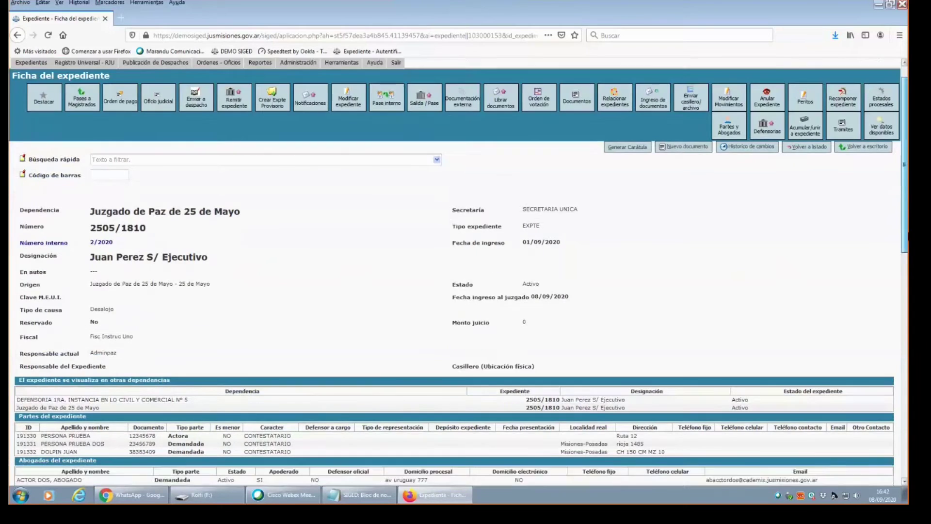
{"action": "scroll", "coordinate": [906, 221], "scroll_direction": "up", "scroll_amount": 6}
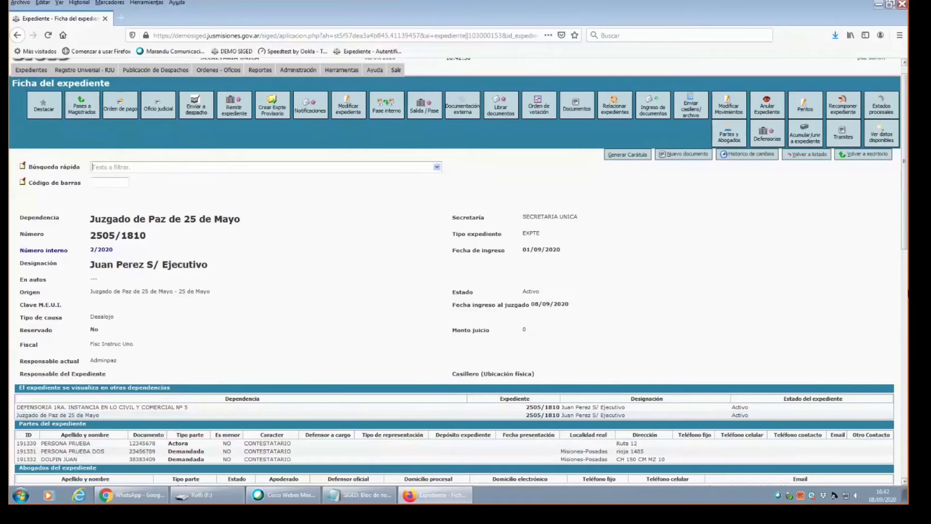
{"action": "scroll", "coordinate": [459, 272], "scroll_direction": "down", "scroll_amount": 2}
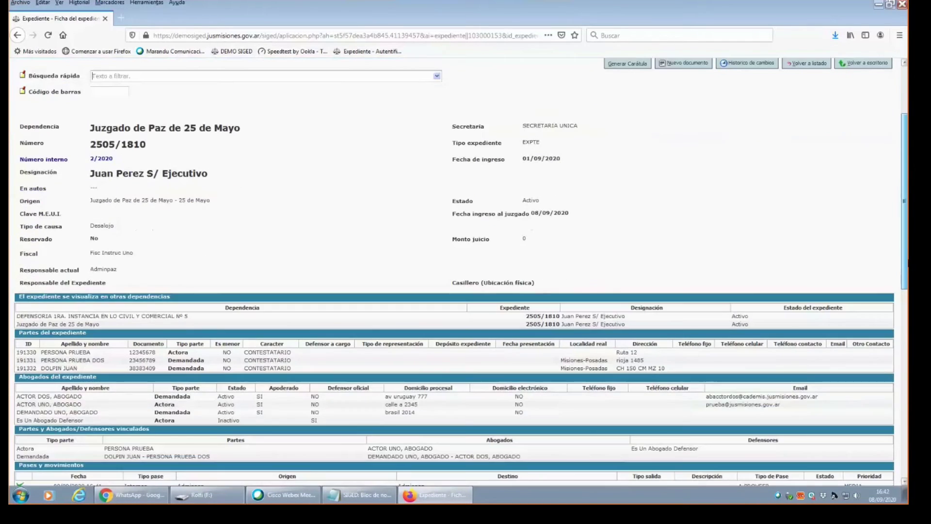
{"action": "scroll", "coordinate": [459, 272], "scroll_direction": "up", "scroll_amount": 1}
{"action": "scroll", "coordinate": [459, 272], "scroll_direction": "up", "scroll_amount": 1}
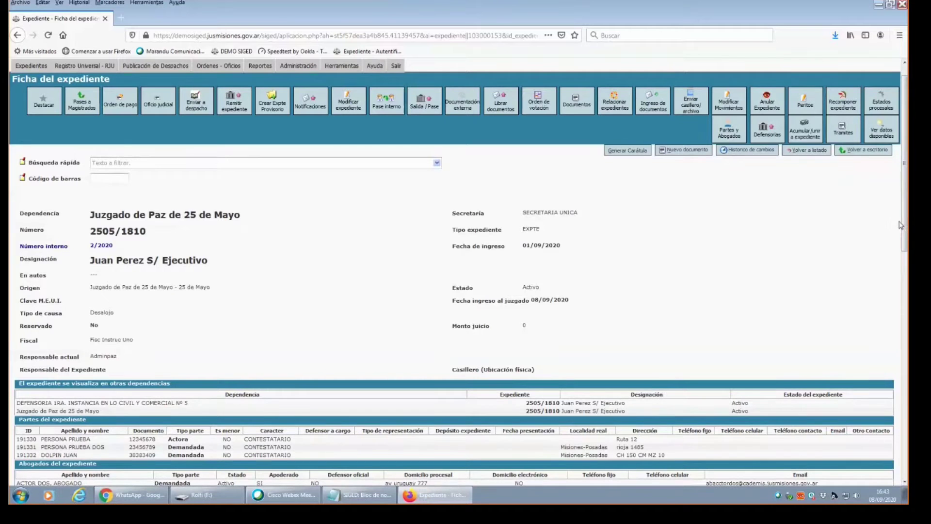
{"action": "mouse_move", "coordinate": [903, 228]}
{"action": "left_mouse_down"}
{"action": "mouse_move", "coordinate": [905, 320]}
{"action": "mouse_move", "coordinate": [905, 219]}
{"action": "left_mouse_up"}
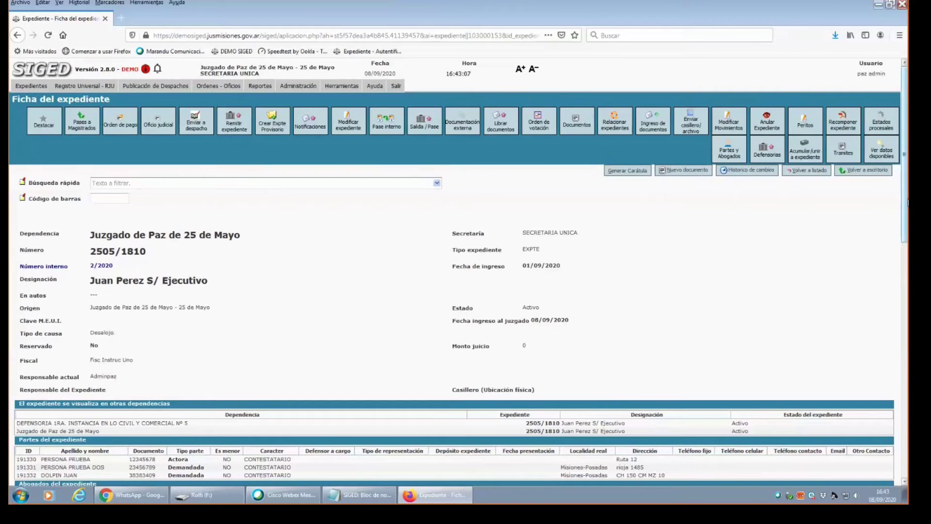
{"action": "left_click_drag", "start_coordinate": [908, 201], "coordinate": [907, 369]}
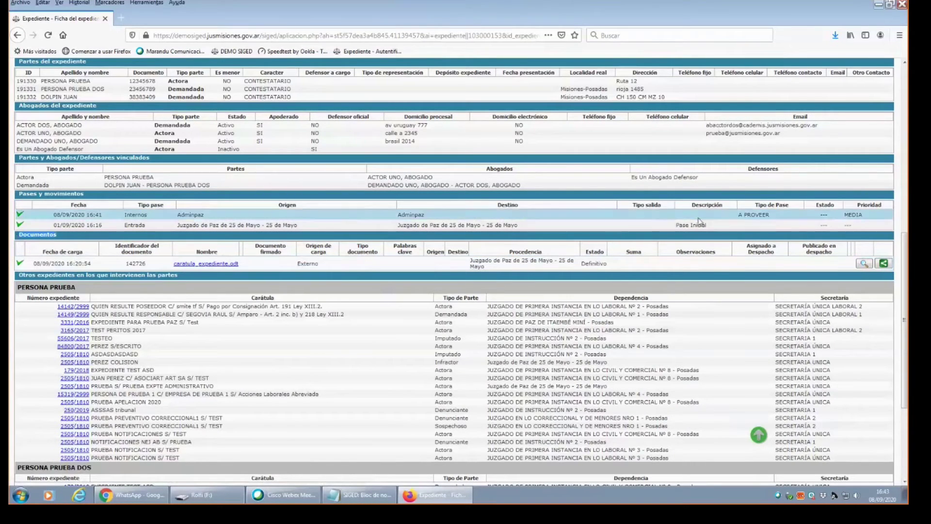
{"action": "left_click_drag", "start_coordinate": [905, 295], "coordinate": [905, 132]}
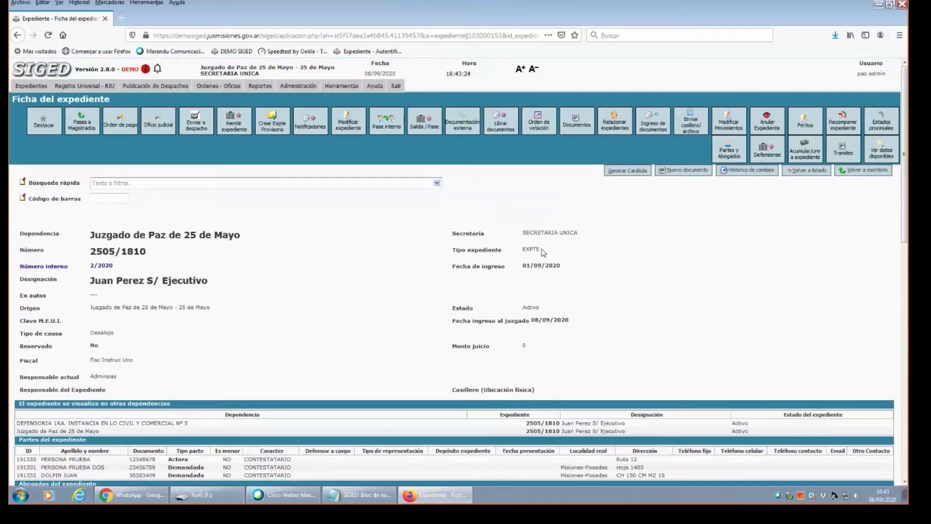
{"action": "left_click_drag", "start_coordinate": [906, 205], "coordinate": [903, 317]}
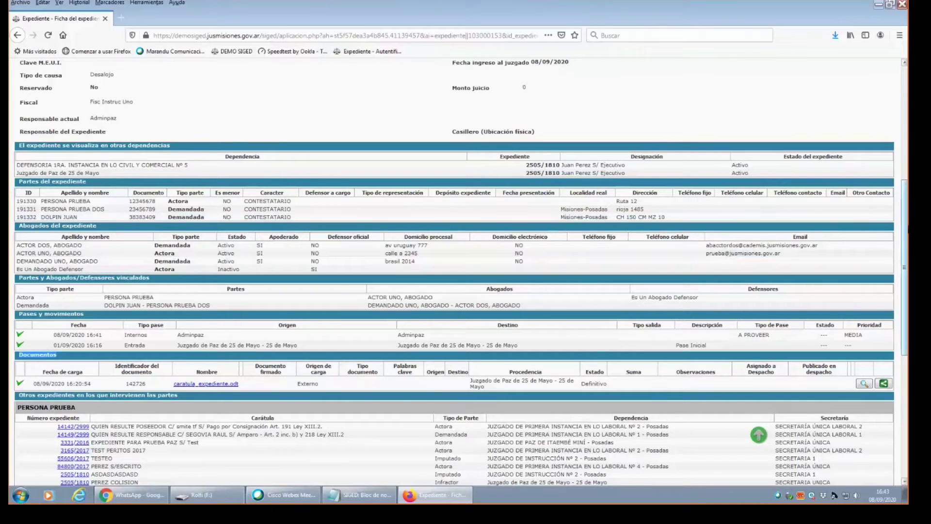
Start a Nuevo documento for case 2505/1810.
{"action": "left_click_drag", "start_coordinate": [906, 241], "coordinate": [906, 128]}
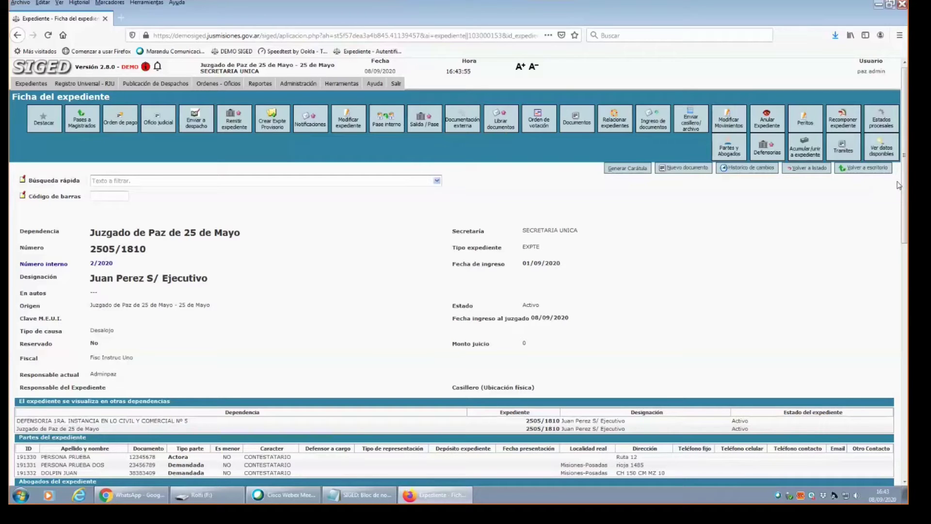
{"action": "left_click_drag", "start_coordinate": [905, 183], "coordinate": [444, 287]}
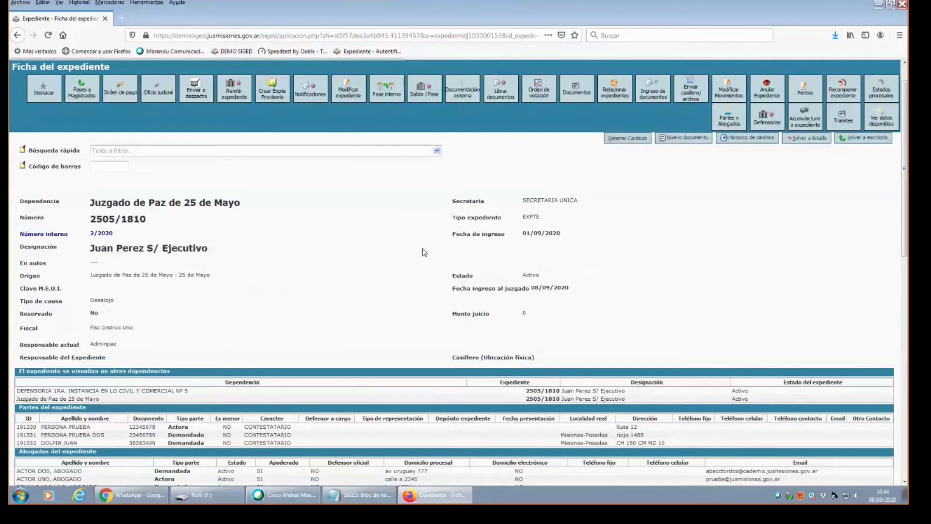
{"action": "left_click", "coordinate": [674, 139]}
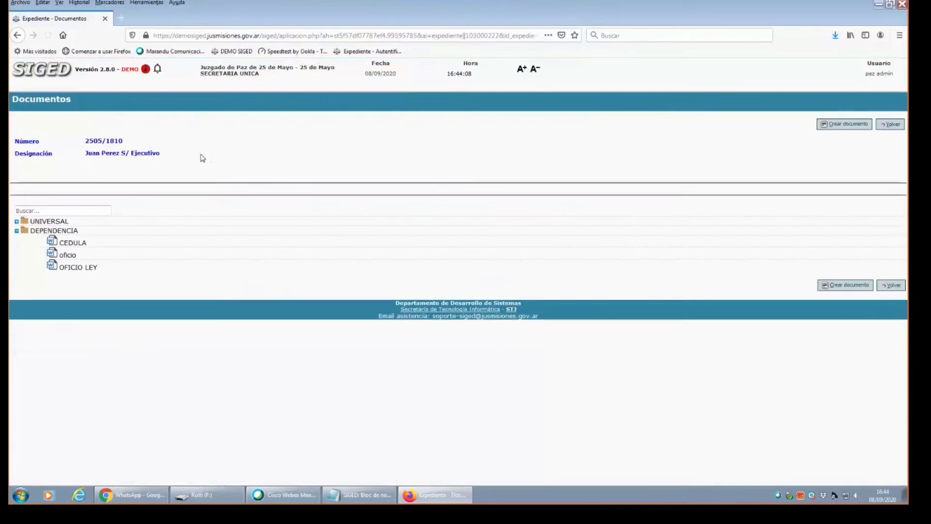
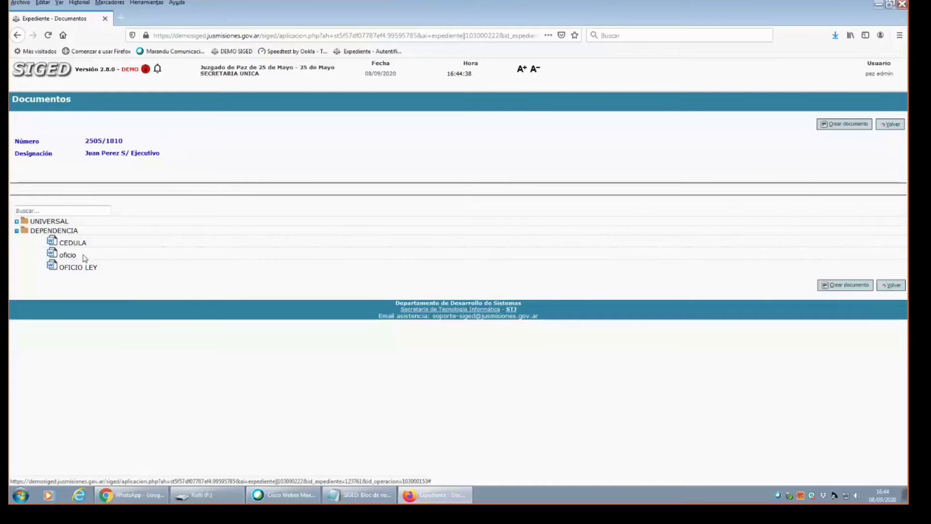
Return to the Ficha del expediente for 2505/1810 and highlight its Número and Designación values.
{"action": "left_click", "coordinate": [890, 285]}
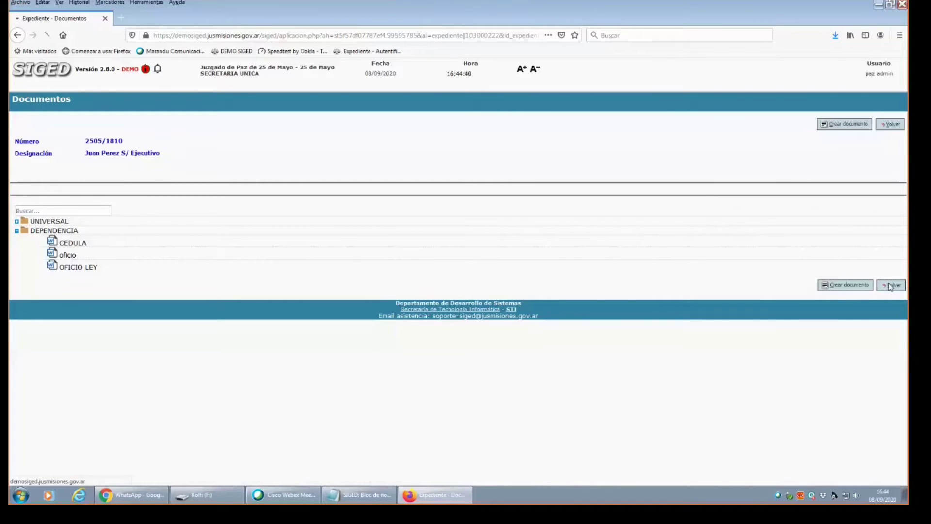
{"action": "left_click", "coordinate": [890, 227]}
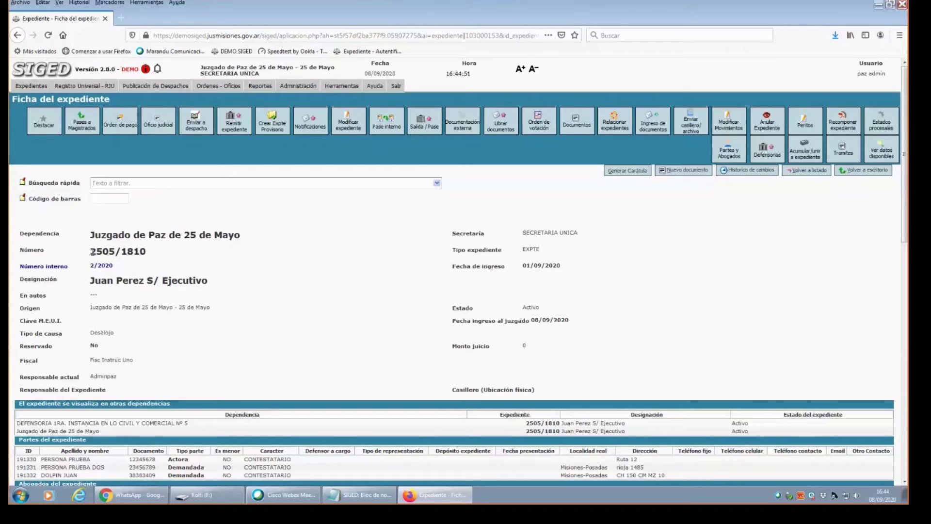
{"action": "left_click_drag", "start_coordinate": [91, 251], "coordinate": [149, 262]}
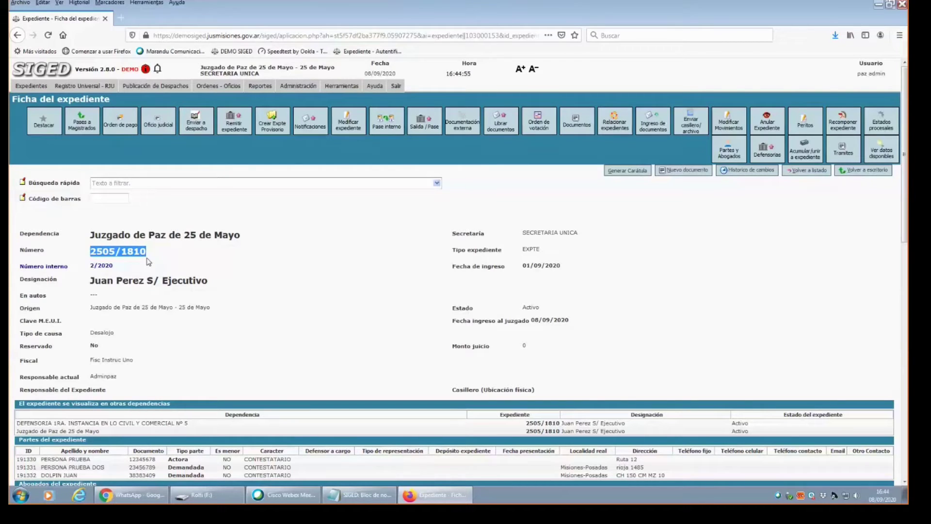
{"action": "left_click", "coordinate": [93, 278]}
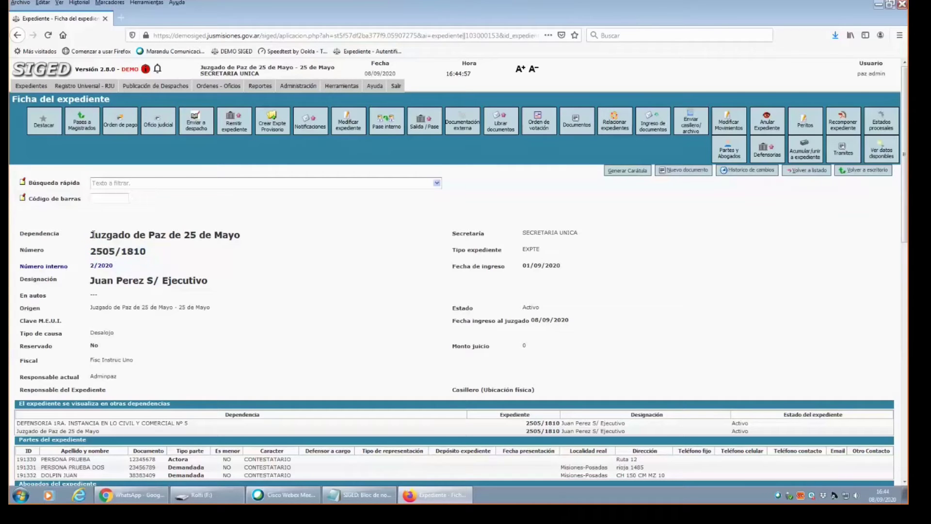
{"action": "left_click_drag", "start_coordinate": [92, 280], "coordinate": [220, 283]}
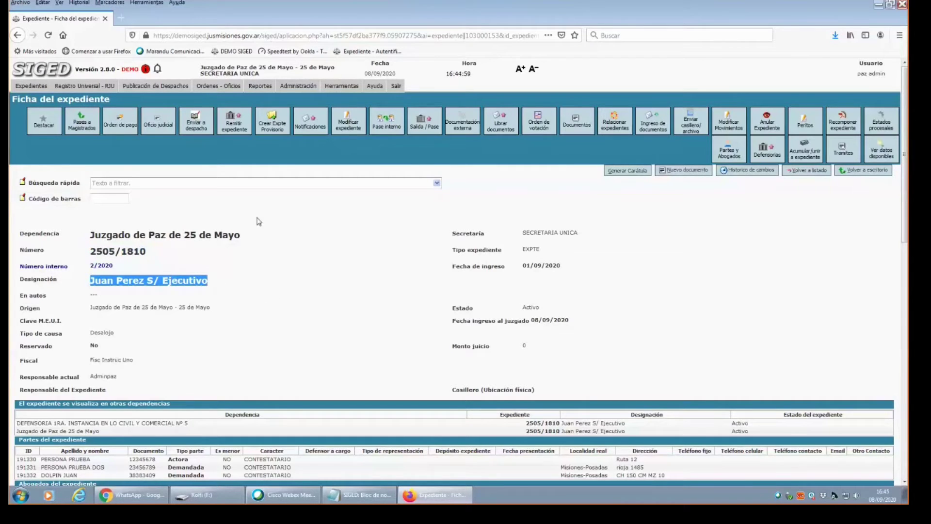
{"action": "scroll", "coordinate": [258, 222], "scroll_direction": "down", "scroll_amount": 2}
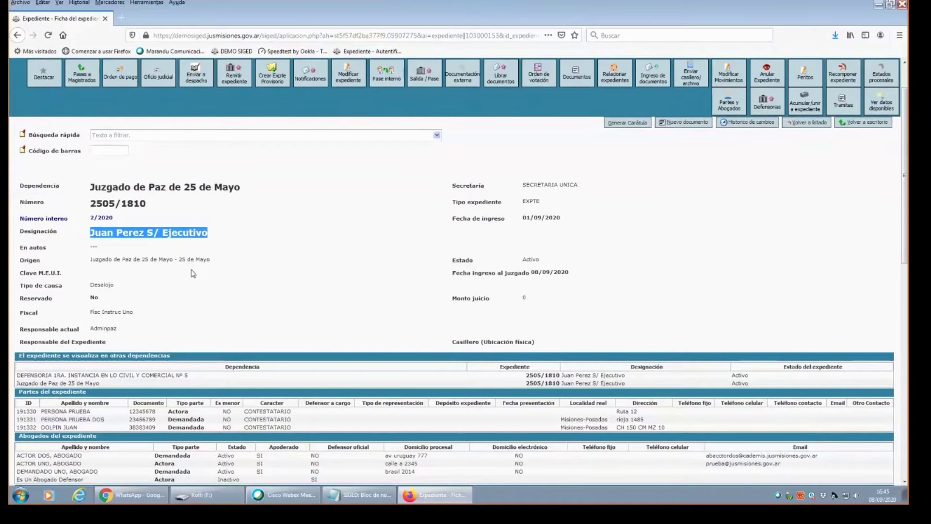
{"action": "scroll", "coordinate": [204, 262], "scroll_direction": "down", "scroll_amount": 2}
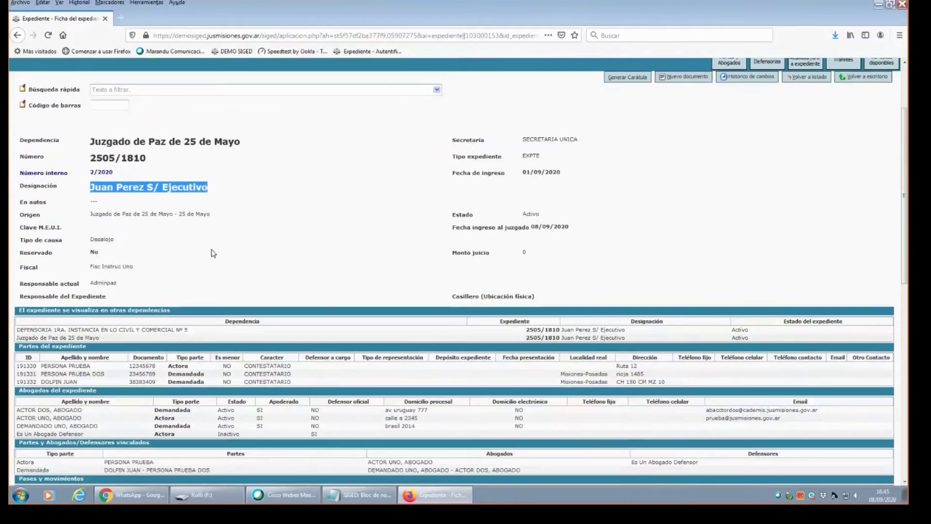
{"action": "scroll", "coordinate": [228, 246], "scroll_direction": "up", "scroll_amount": 1}
{"action": "scroll", "coordinate": [262, 252], "scroll_direction": "down", "scroll_amount": 2}
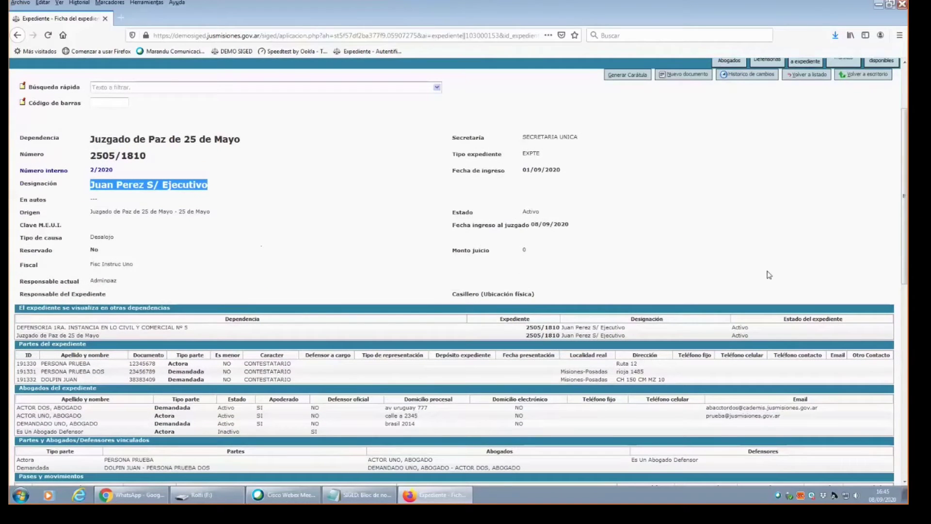
{"action": "scroll", "coordinate": [798, 271], "scroll_direction": "up", "scroll_amount": 3}
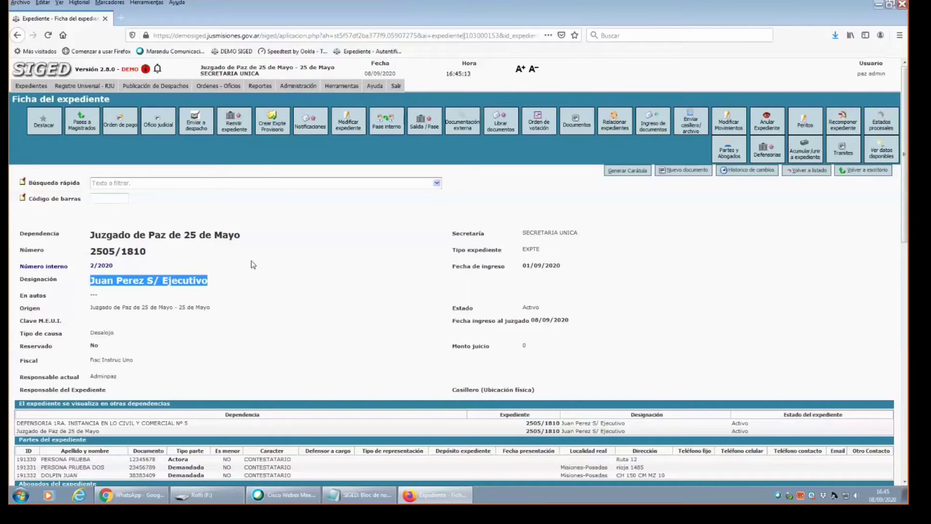
From the Escritorio, open Administración > Plantillas > Plantillas to list the CEDULA, oficio and OFICIO LEY templates.
{"action": "left_click", "coordinate": [293, 92]}
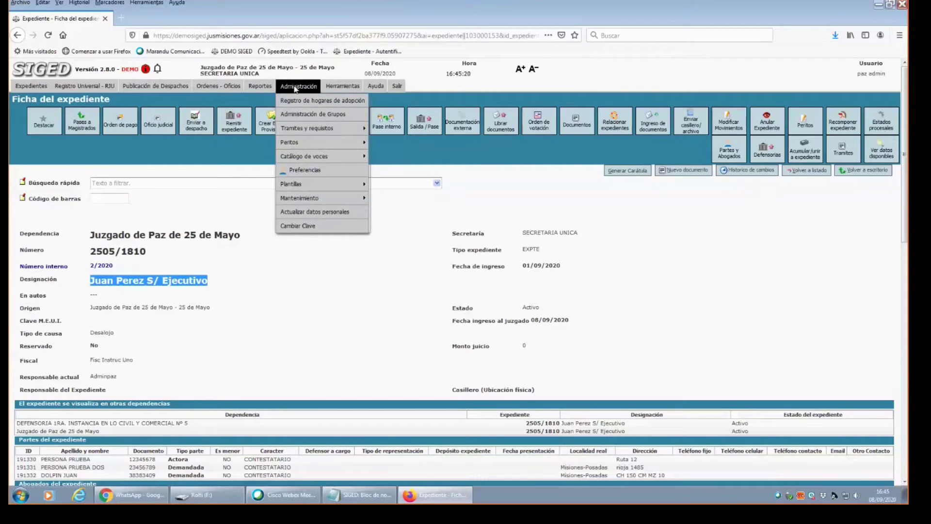
{"action": "left_click", "coordinate": [27, 72]}
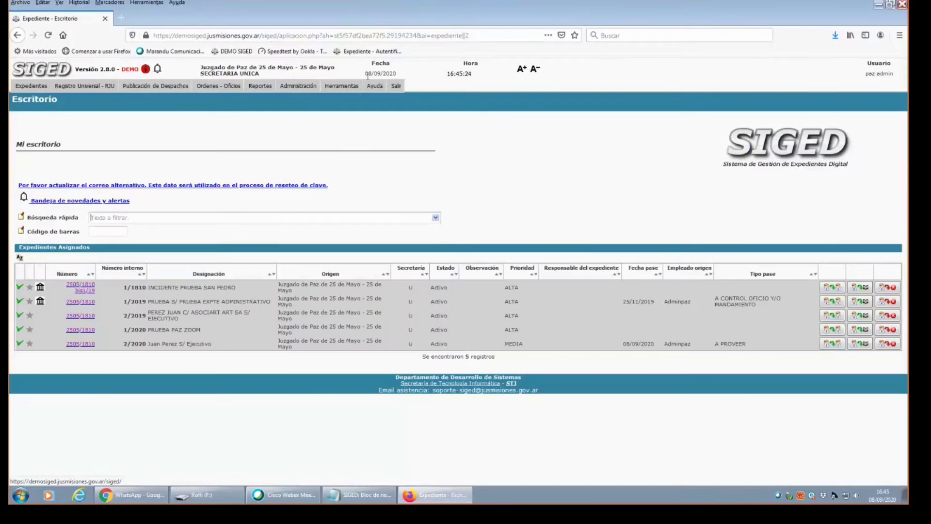
{"action": "mouse_move", "coordinate": [283, 86]}
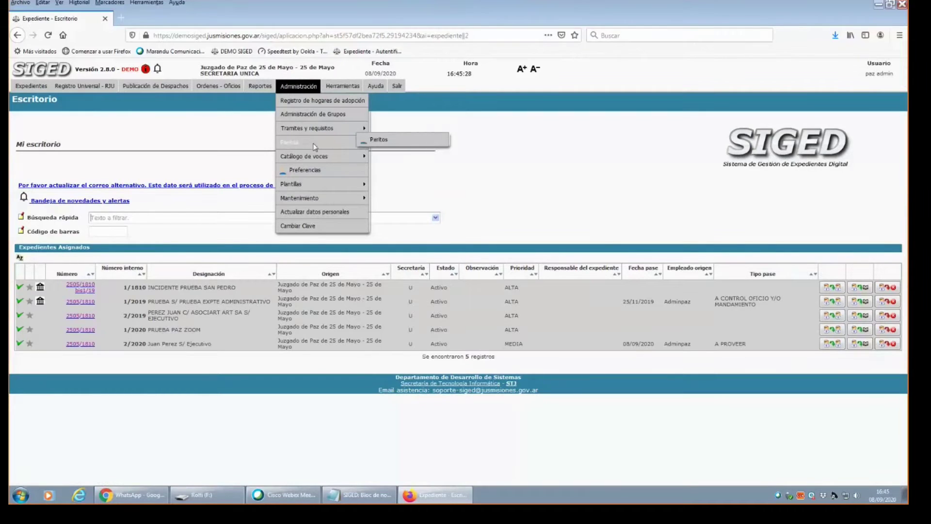
{"action": "mouse_move", "coordinate": [316, 187]}
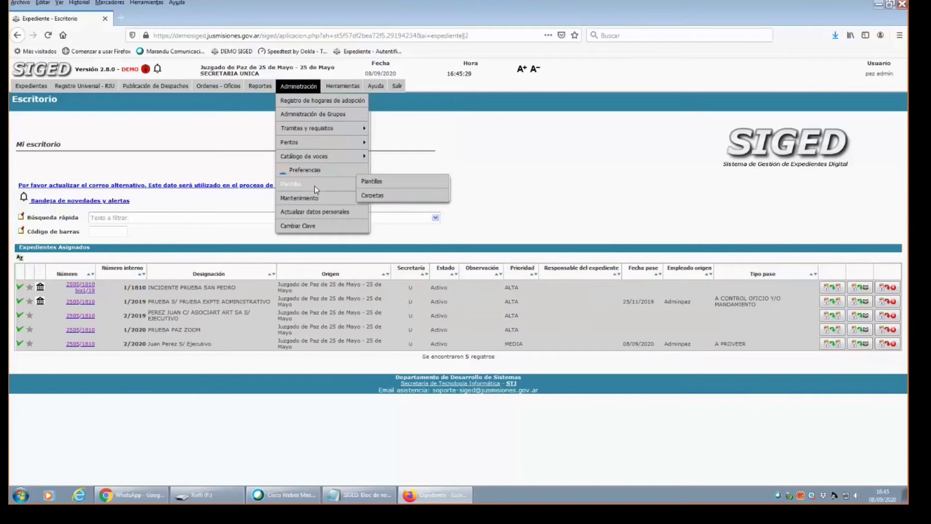
{"action": "left_click", "coordinate": [367, 183]}
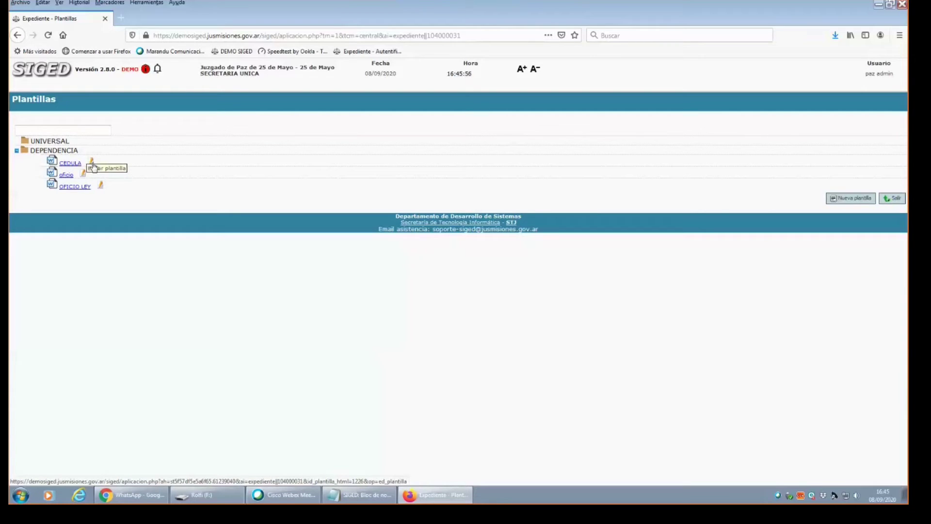
{"action": "left_click", "coordinate": [93, 163]}
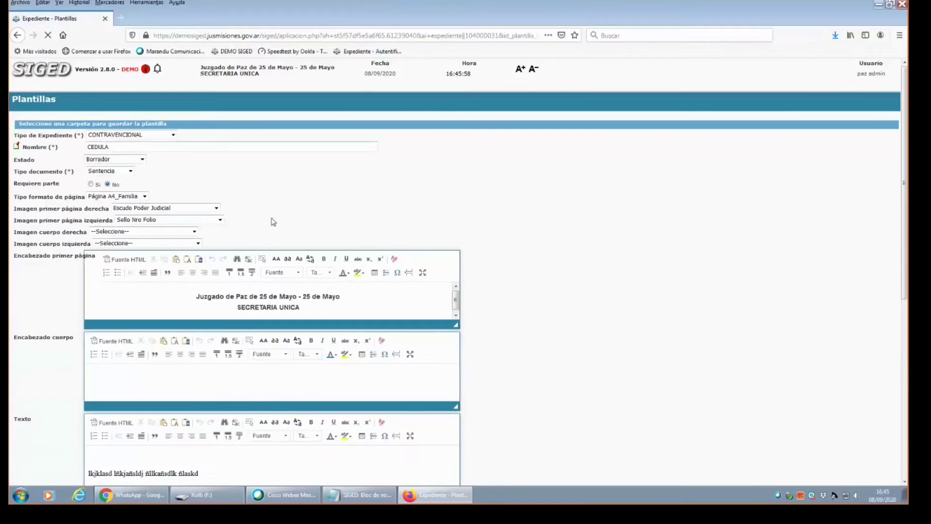
{"action": "scroll", "coordinate": [896, 255], "scroll_direction": "down", "scroll_amount": 5}
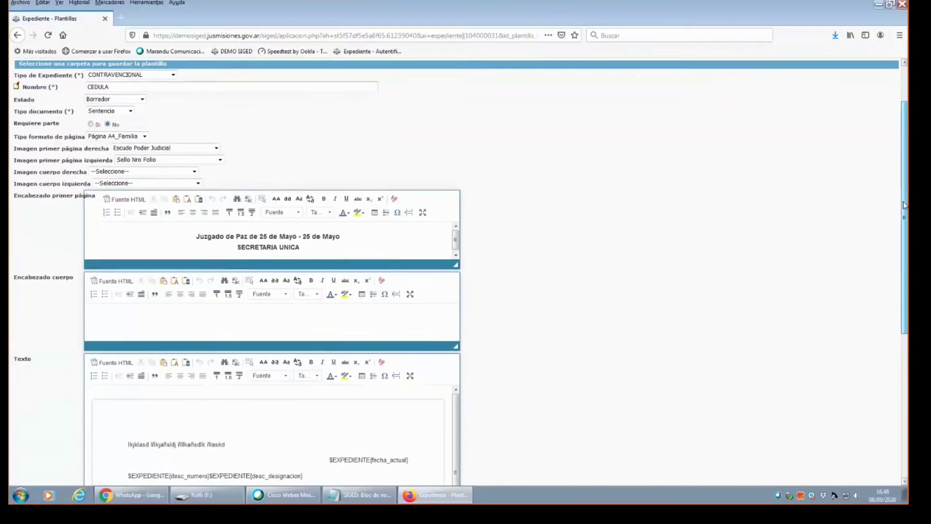
{"action": "scroll", "coordinate": [896, 255], "scroll_direction": "up", "scroll_amount": 4}
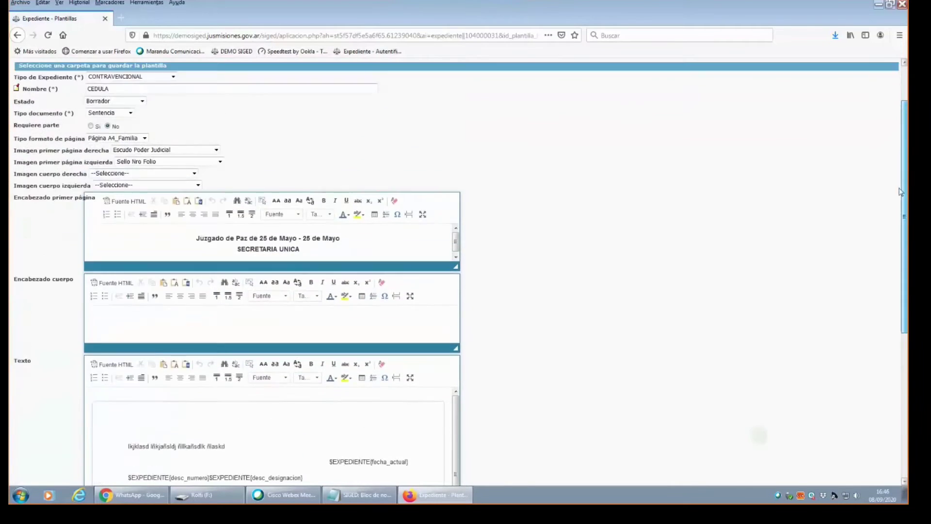
{"action": "left_click_drag", "start_coordinate": [906, 176], "coordinate": [902, 364]}
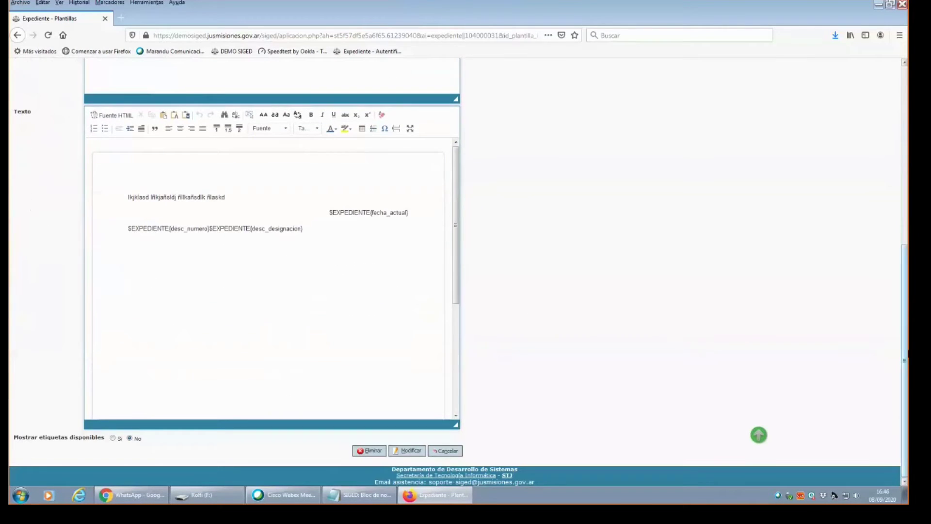
{"action": "left_click", "coordinate": [448, 452]}
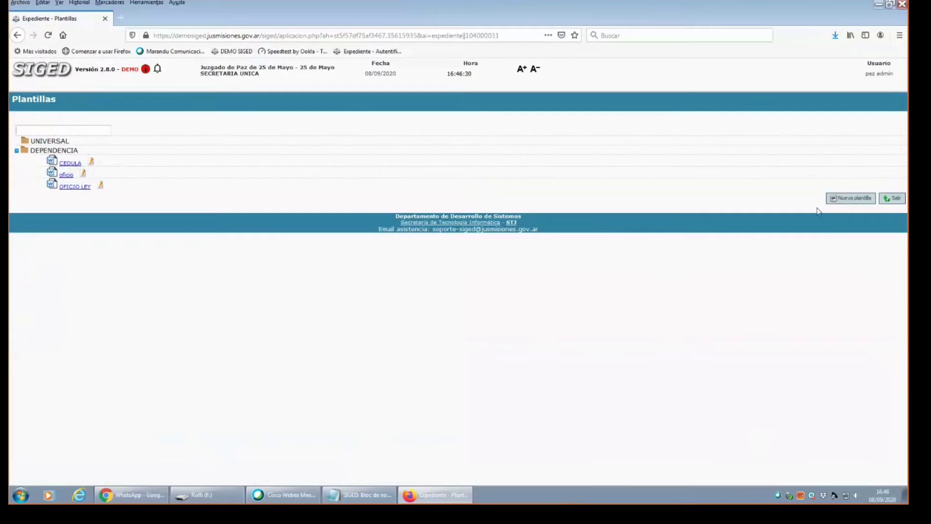
Create a new template named Resolucion for CIVIL, COMERCIAL Y FAMILIA cases with status Borrador.
{"action": "left_click", "coordinate": [848, 199]}
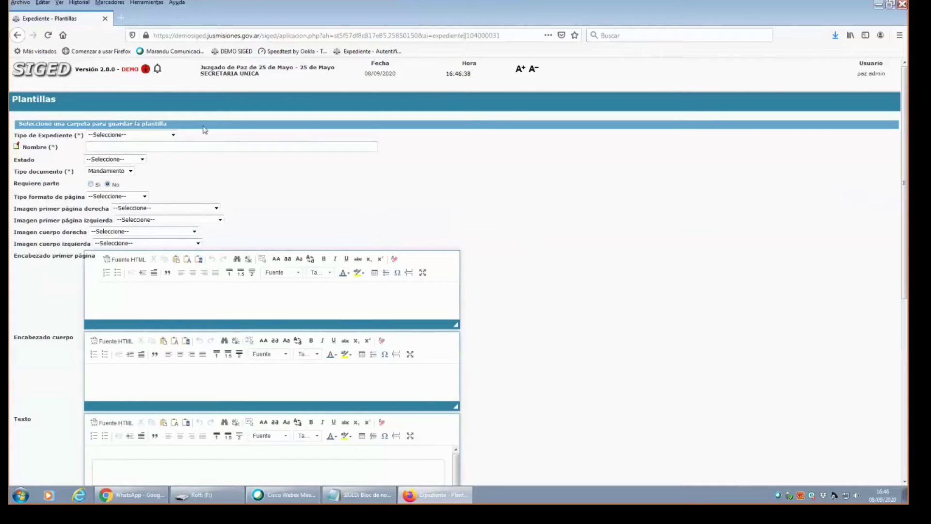
{"action": "left_click", "coordinate": [174, 136]}
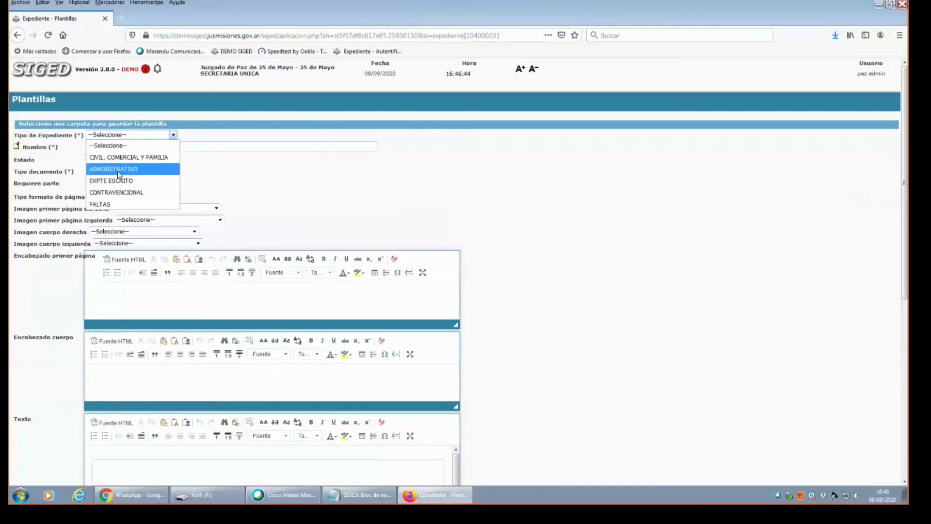
{"action": "left_click", "coordinate": [142, 160]}
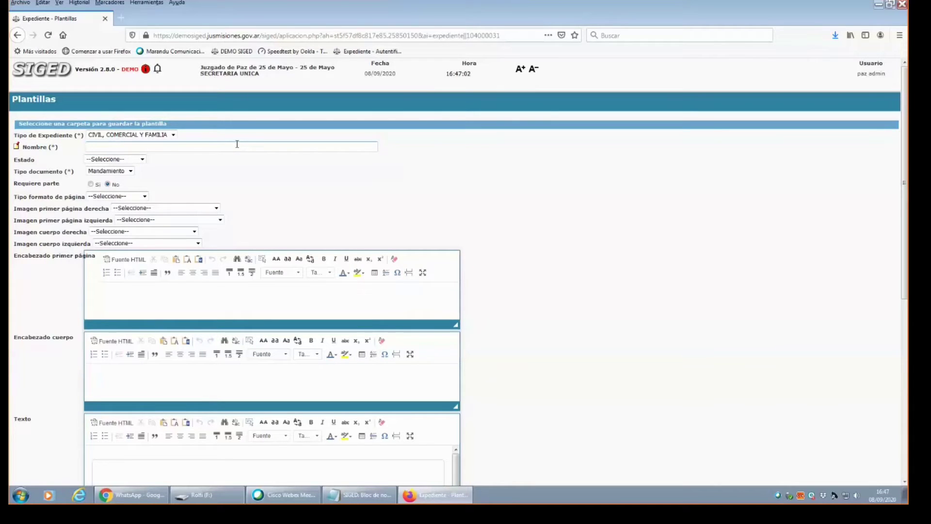
{"action": "type", "text": "esolucion,"}
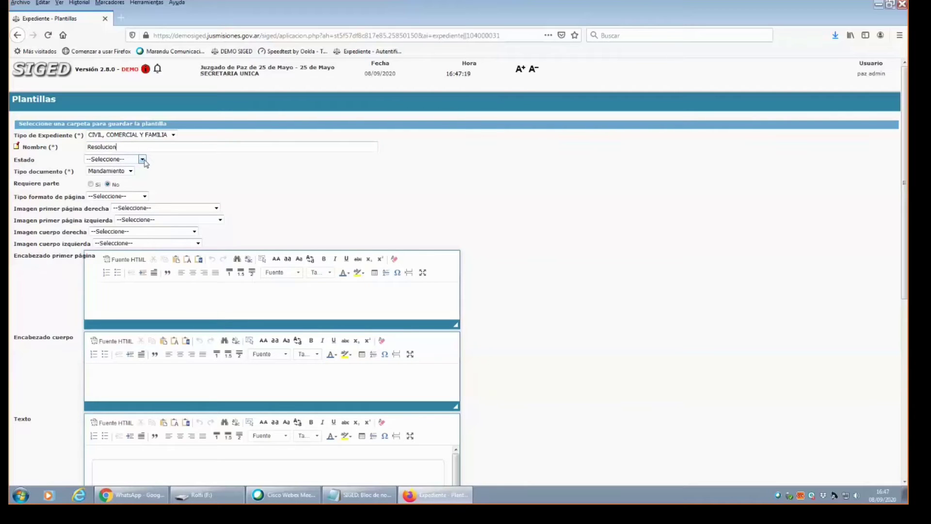
{"action": "left_click", "coordinate": [143, 163]}
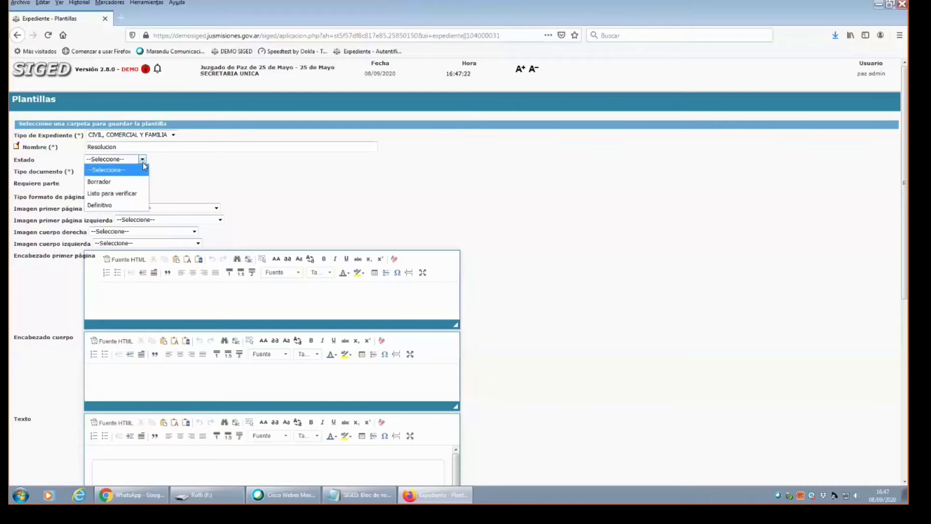
{"action": "left_click", "coordinate": [122, 182]}
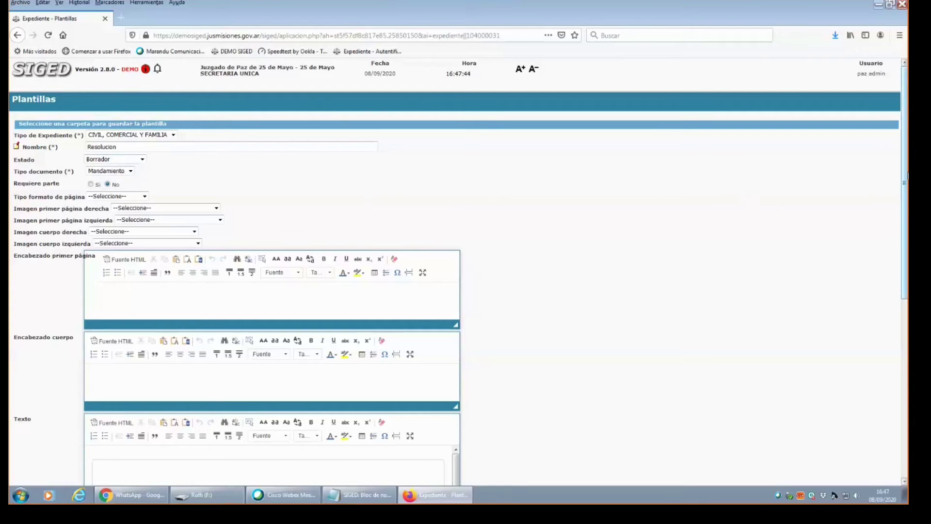
Set document type Sentencia, no party required, and page format Página A4_Familia.
{"action": "scroll", "coordinate": [905, 189], "scroll_direction": "down", "scroll_amount": 3}
{"action": "scroll", "coordinate": [904, 189], "scroll_direction": "down", "scroll_amount": 3}
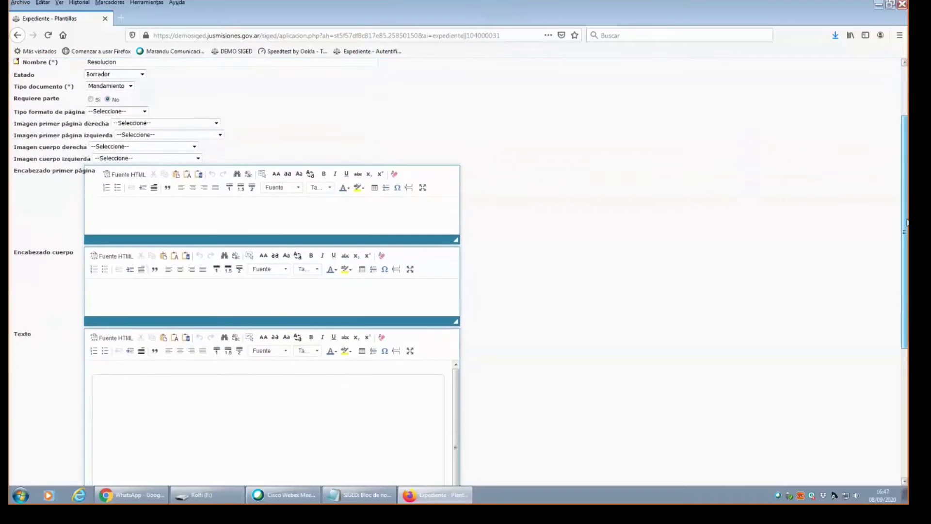
{"action": "left_click", "coordinate": [130, 88]}
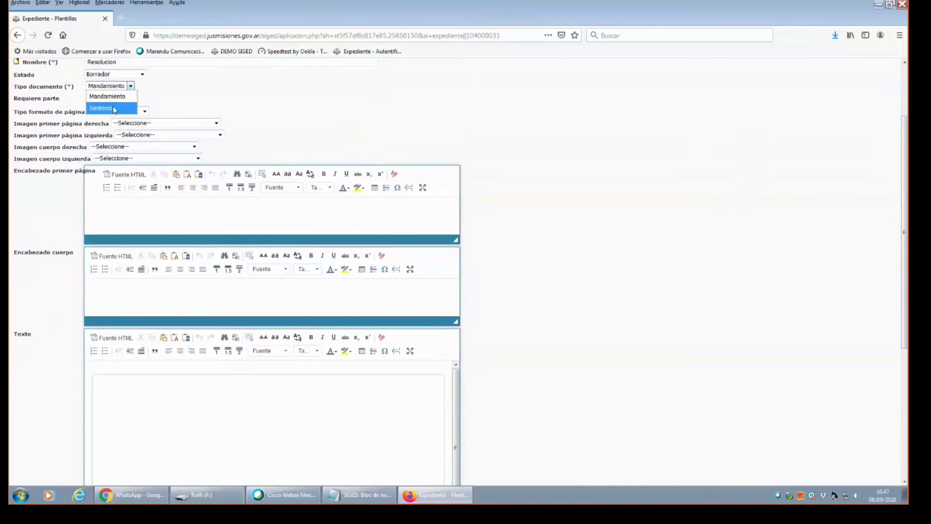
{"action": "left_click", "coordinate": [117, 107]}
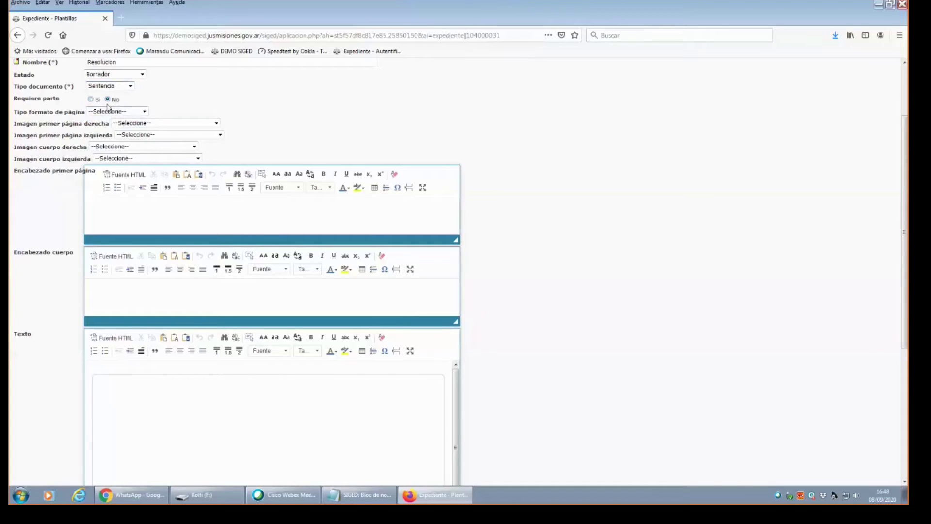
{"action": "left_click", "coordinate": [90, 99]}
{"action": "left_click", "coordinate": [106, 100]}
{"action": "left_click", "coordinate": [145, 112]}
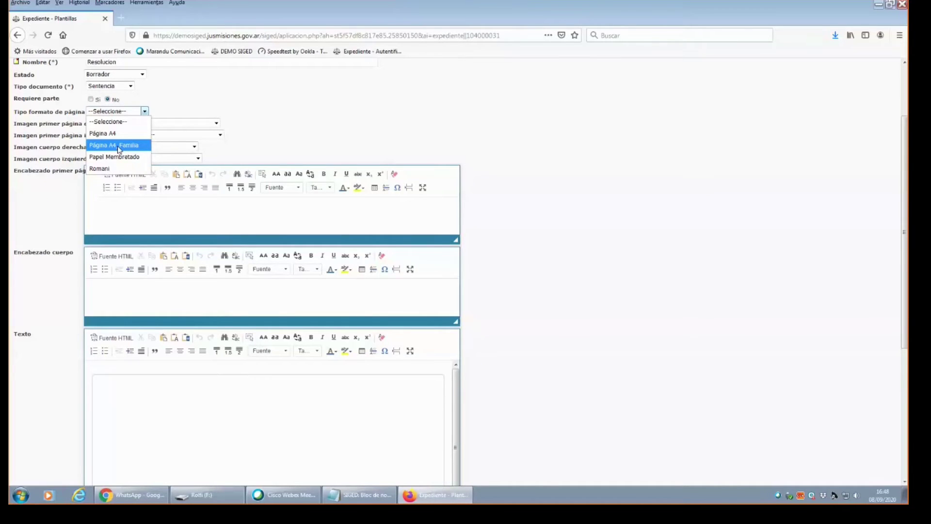
{"action": "left_click", "coordinate": [118, 146]}
{"action": "left_click", "coordinate": [118, 146]}
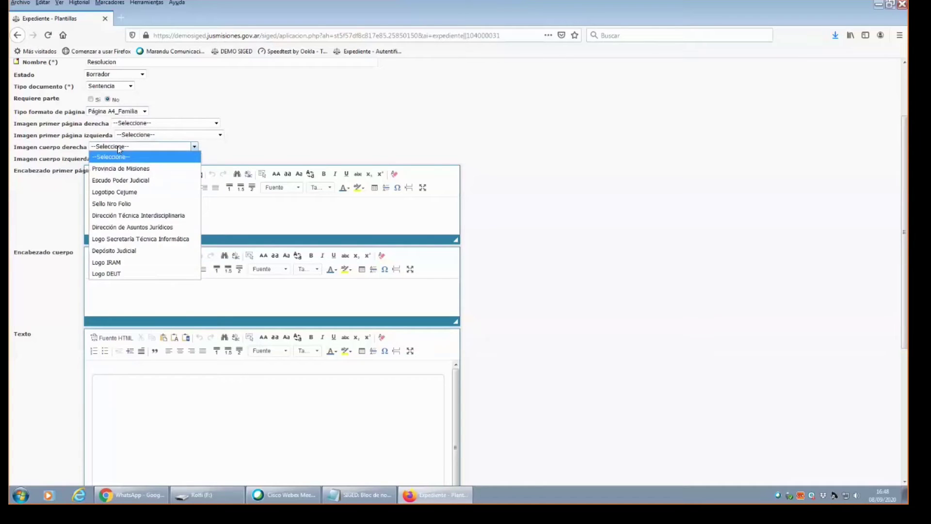
{"action": "left_click", "coordinate": [117, 146]}
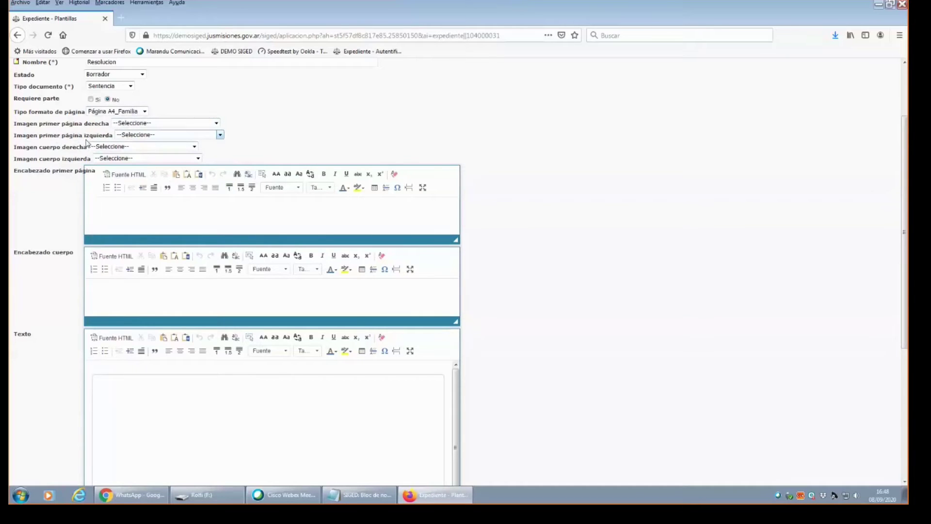
Set the first-page right image to Provincia de Misiones and left image to Sello Nro Folio.
{"action": "left_click", "coordinate": [217, 123]}
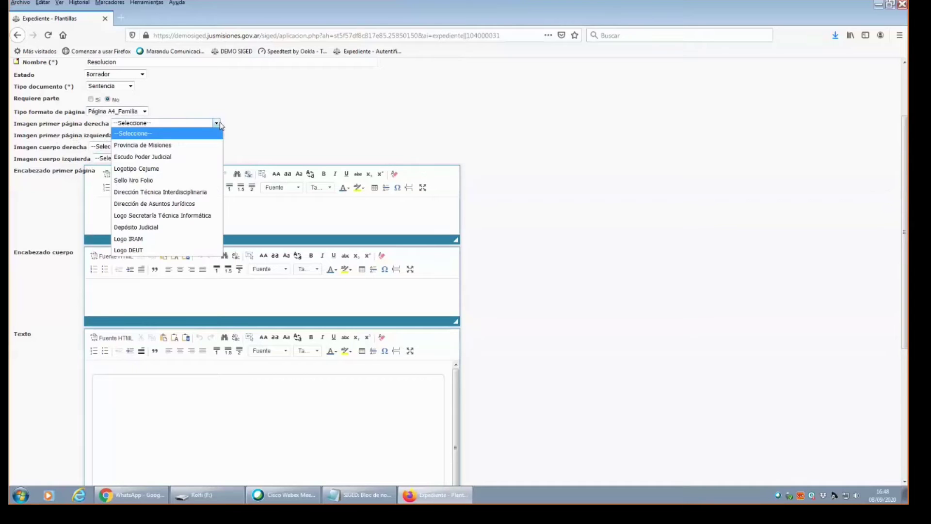
{"action": "left_click", "coordinate": [219, 125]}
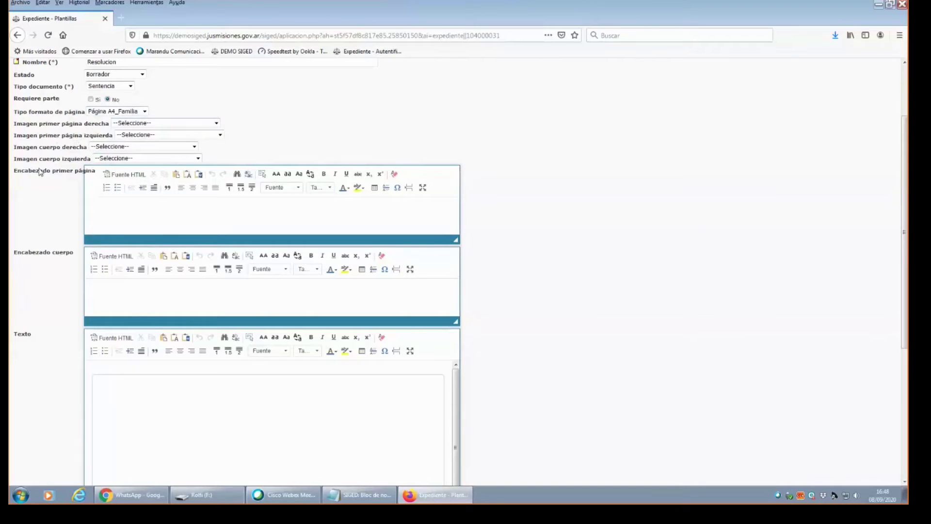
{"action": "scroll", "coordinate": [41, 172], "scroll_direction": "down", "scroll_amount": 1}
{"action": "scroll", "coordinate": [153, 113], "scroll_direction": "down", "scroll_amount": 1}
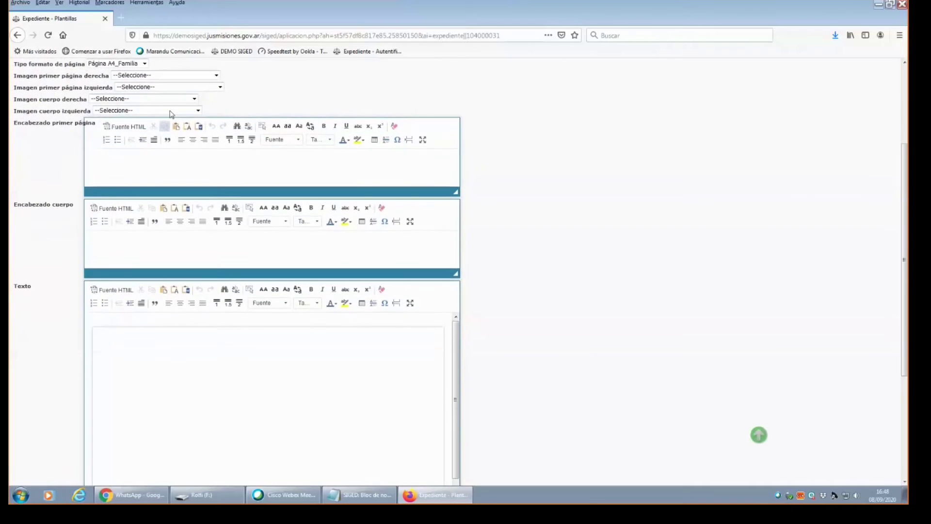
{"action": "left_click", "coordinate": [216, 76]}
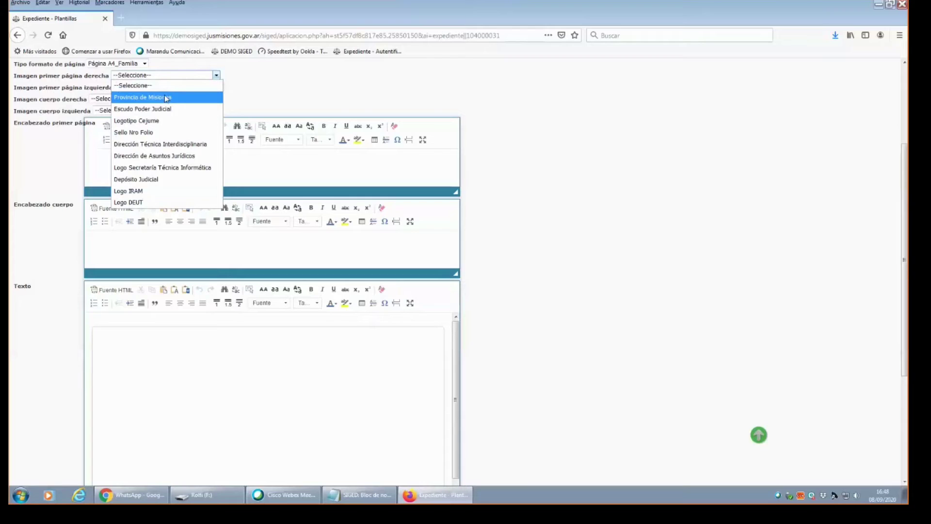
{"action": "left_click", "coordinate": [165, 99]}
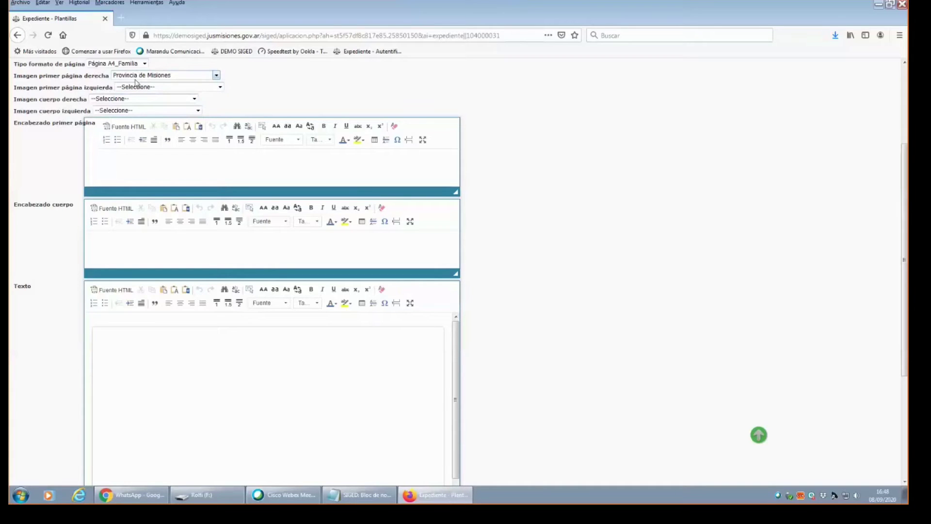
{"action": "left_click", "coordinate": [210, 88]}
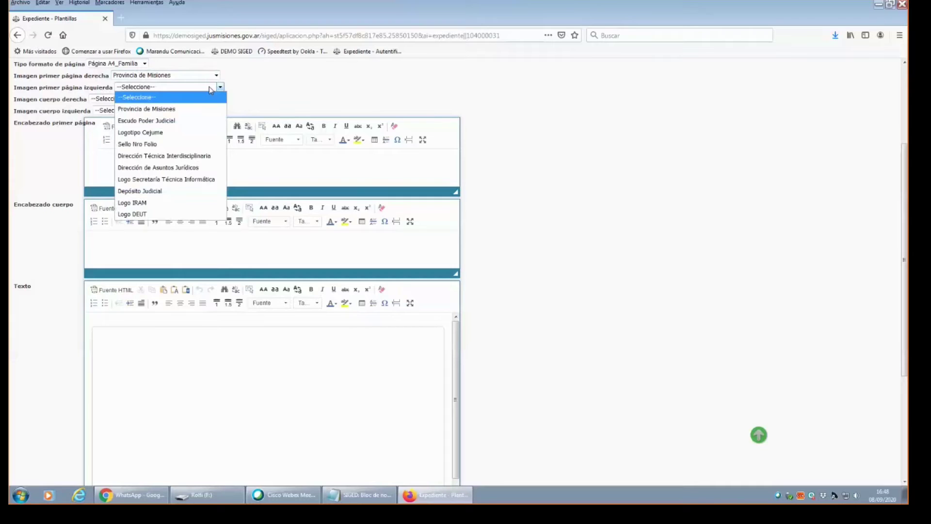
{"action": "left_click", "coordinate": [163, 145]}
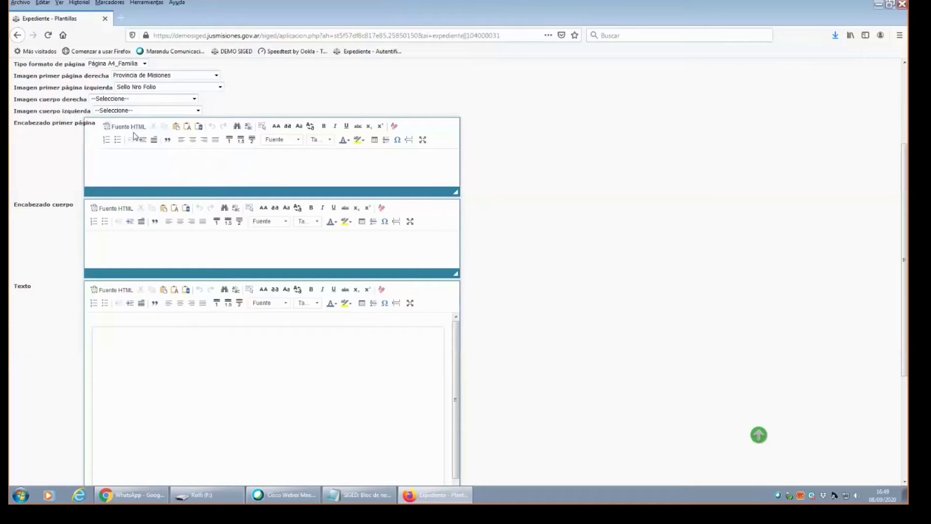
{"action": "left_click", "coordinate": [117, 100]}
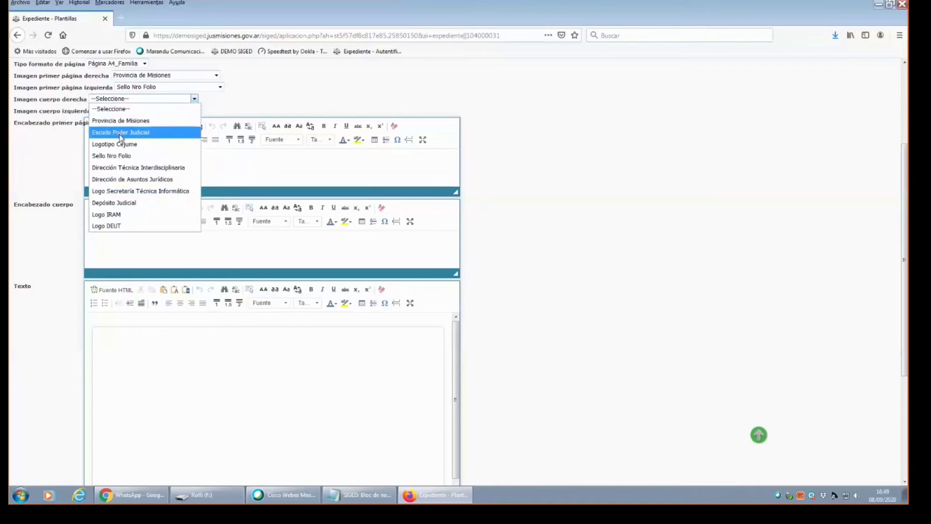
{"action": "left_click", "coordinate": [373, 83]}
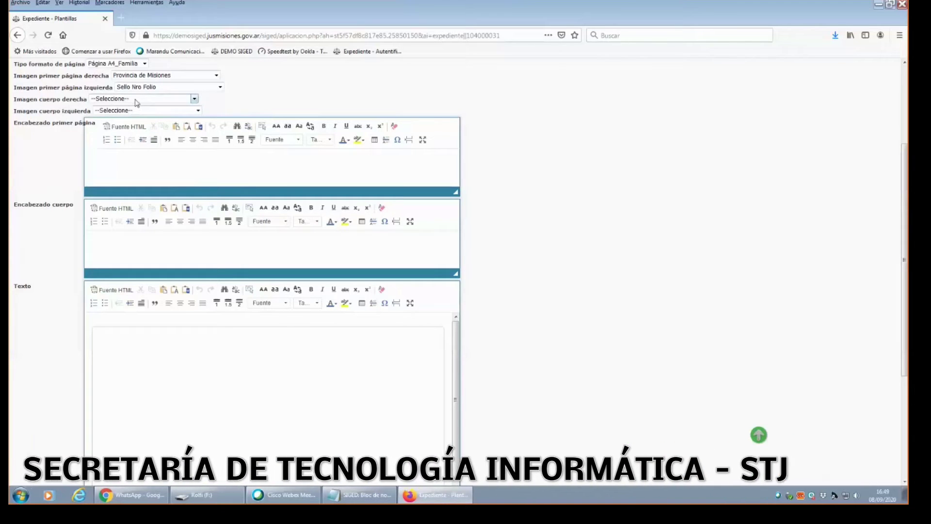
{"action": "left_click", "coordinate": [215, 159]}
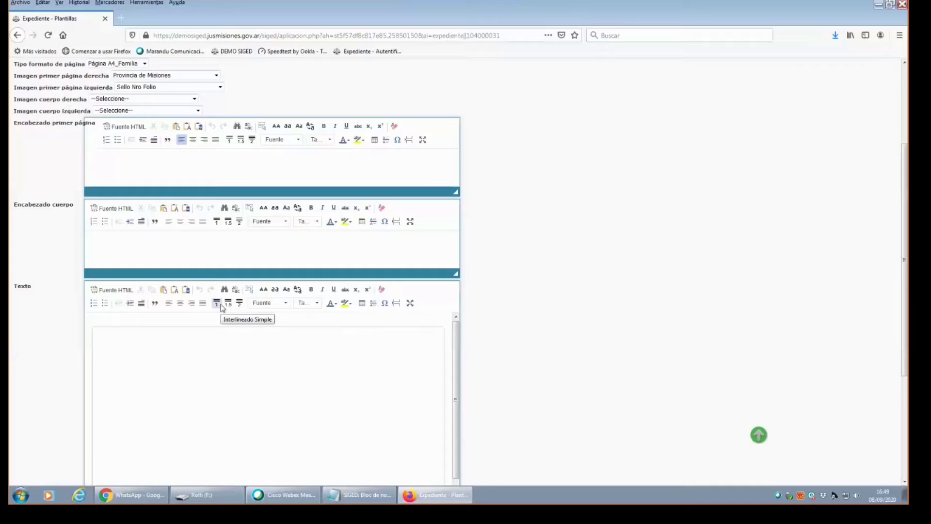
Type 'Juzgado de Paz de 25 de Mayo' in the Encabezado primer página and make it bold and centred.
{"action": "type", "text": "Juzgado de Paz de 25 de Mayo"}
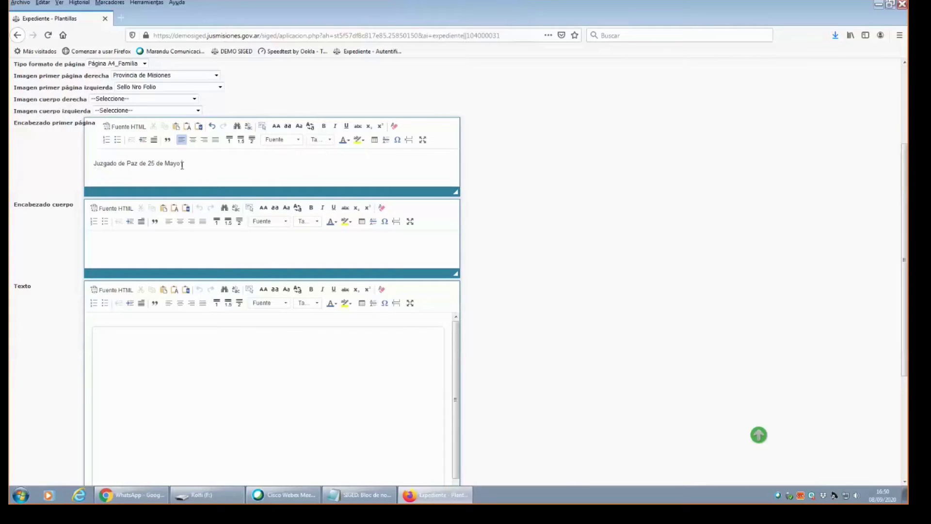
{"action": "left_click_drag", "start_coordinate": [172, 166], "coordinate": [104, 165]}
{"action": "left_click", "coordinate": [171, 164]}
{"action": "triple_click", "coordinate": [130, 167]}
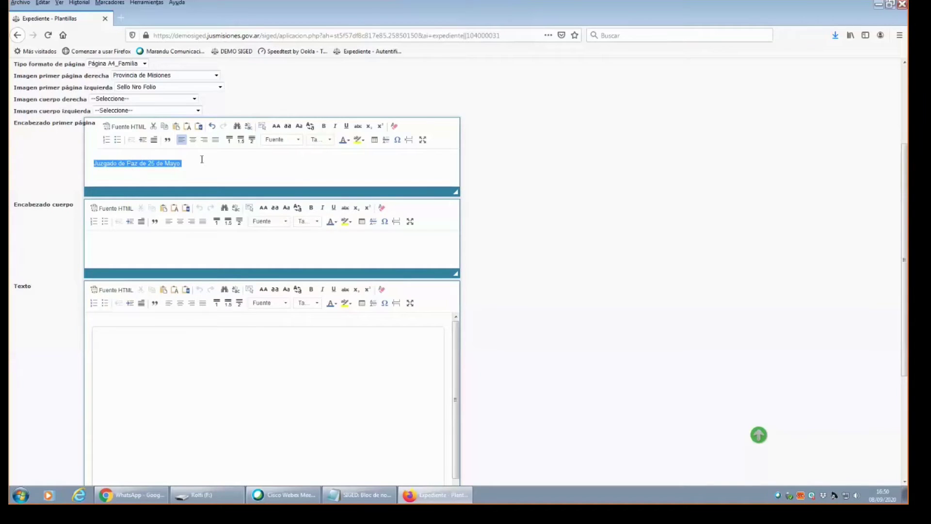
{"action": "left_click", "coordinate": [323, 129]}
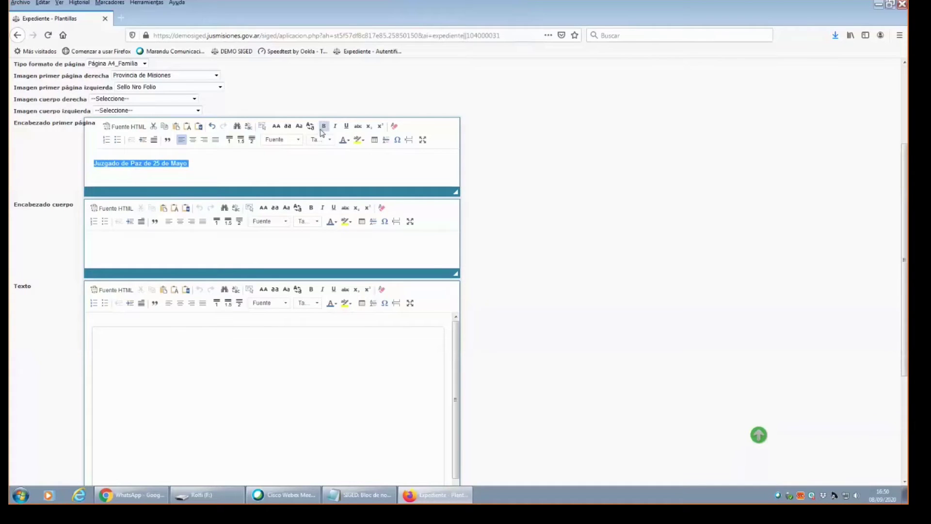
{"action": "left_click", "coordinate": [193, 140]}
{"action": "left_click", "coordinate": [338, 175]}
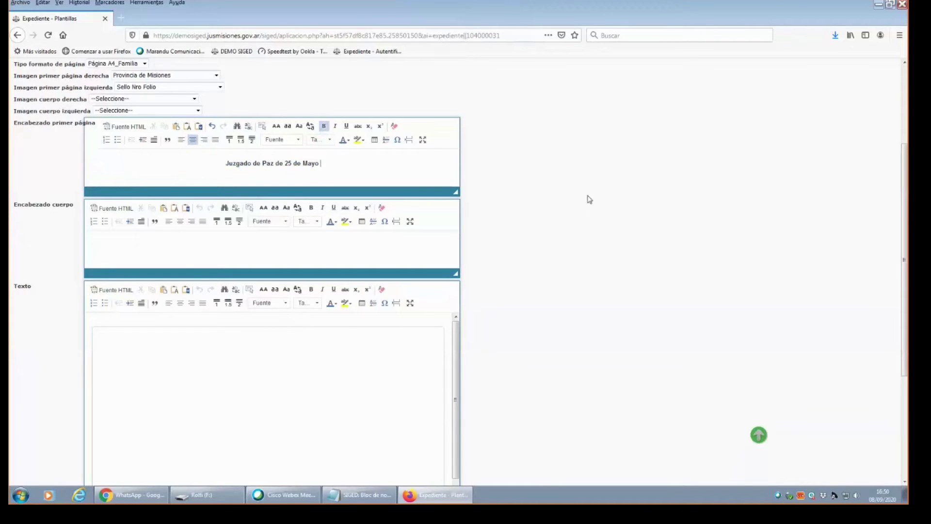
Append 'prueba' to the template name so it reads Resolucion prueba.
{"action": "scroll", "coordinate": [278, 125], "scroll_direction": "up", "scroll_amount": 2}
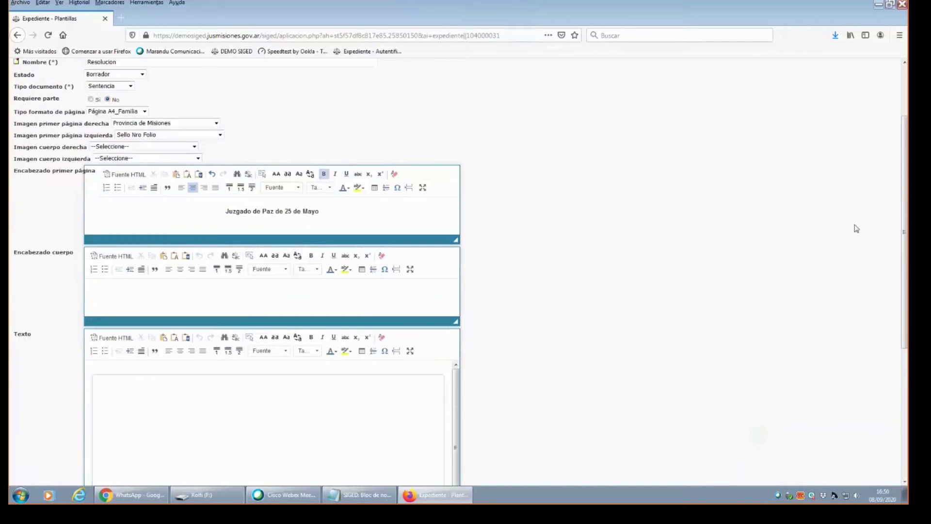
{"action": "left_click_drag", "start_coordinate": [903, 209], "coordinate": [906, 147]}
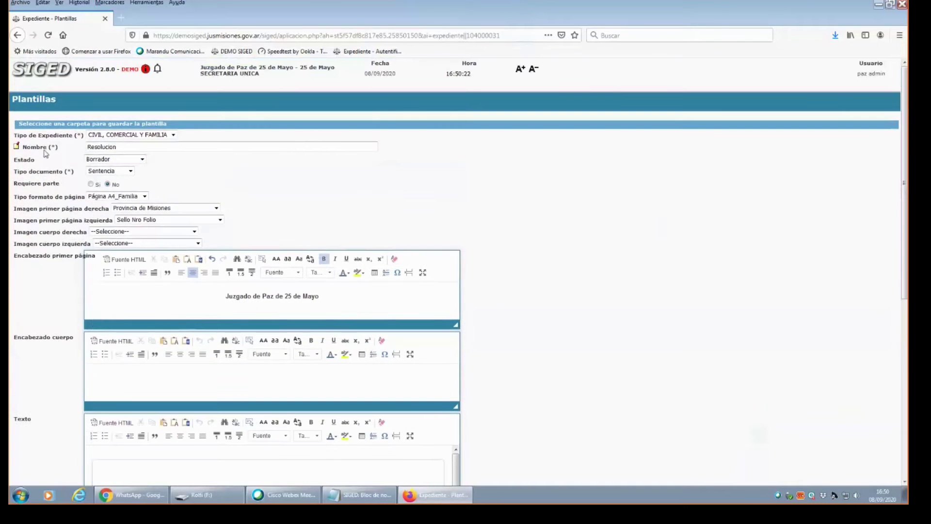
{"action": "type", "text": "prueba"}
{"action": "left_click_drag", "start_coordinate": [906, 165], "coordinate": [905, 290]}
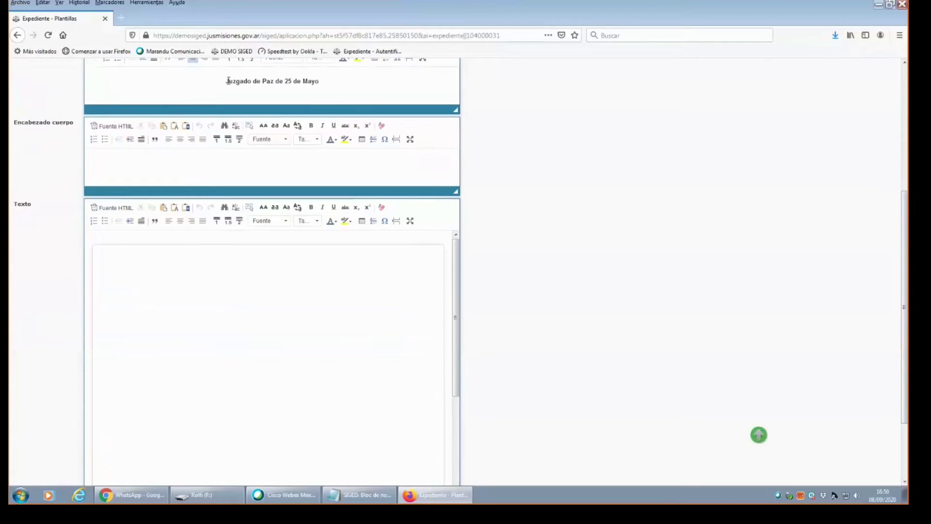
{"action": "left_click_drag", "start_coordinate": [226, 81], "coordinate": [325, 83]}
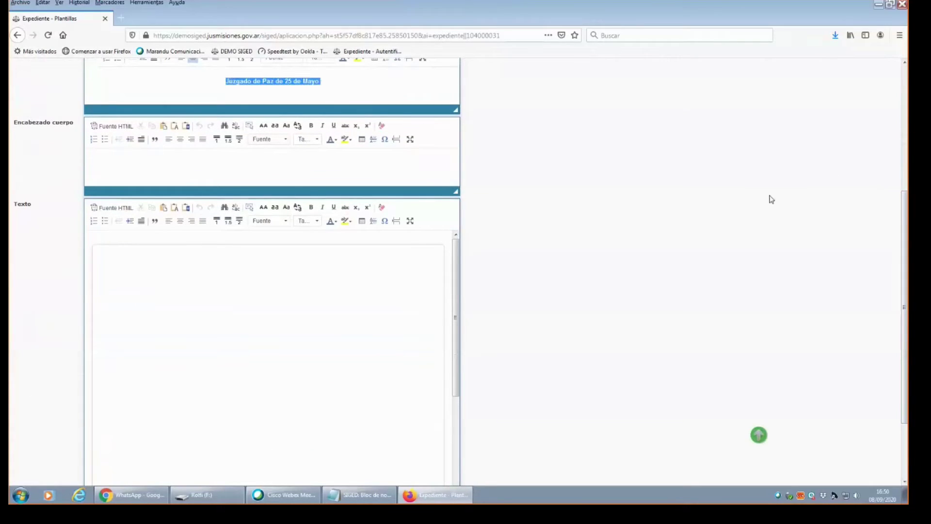
{"action": "mouse_move", "coordinate": [904, 257]}
{"action": "left_mouse_down"}
{"action": "mouse_move", "coordinate": [904, 227]}
{"action": "mouse_move", "coordinate": [905, 241]}
{"action": "left_mouse_up"}
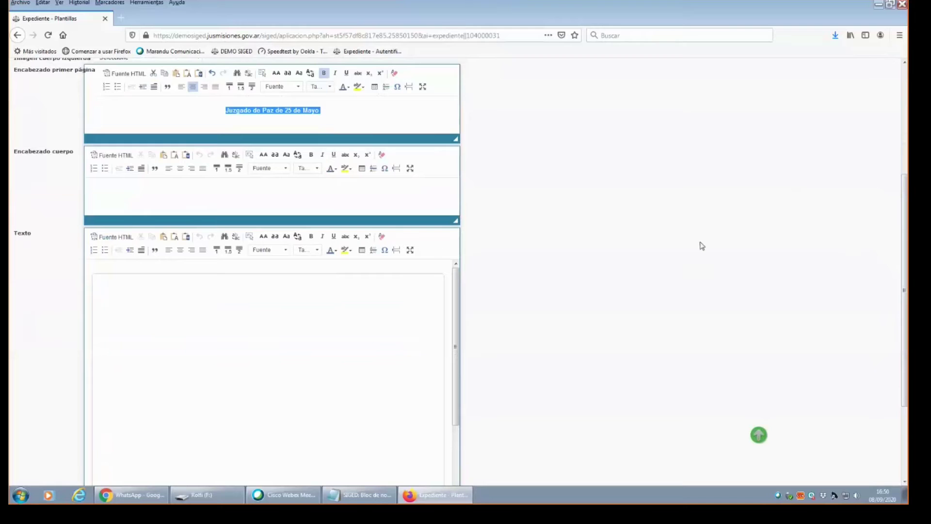
Move down through the editor to the main Texto area and place the cursor there.
{"action": "scroll", "coordinate": [904, 237], "scroll_direction": "up", "scroll_amount": 2}
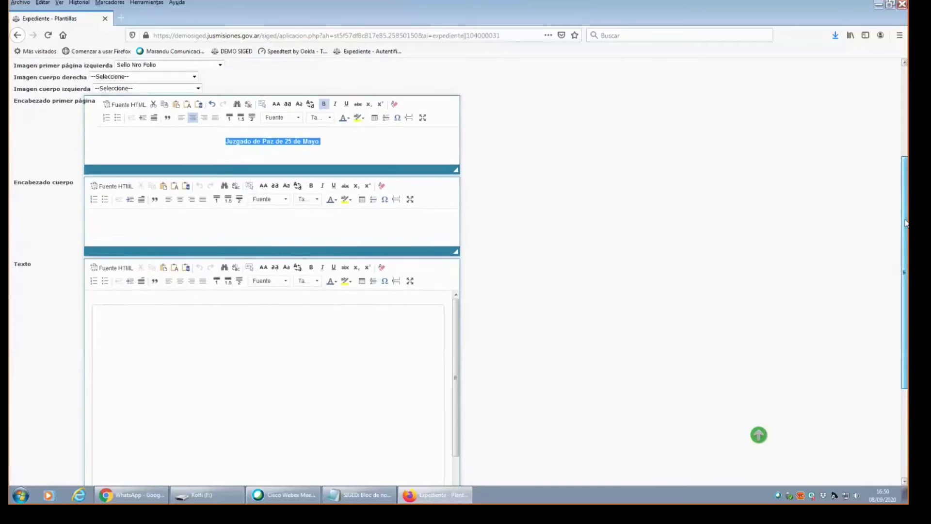
{"action": "scroll", "coordinate": [905, 237], "scroll_direction": "down", "scroll_amount": 2}
{"action": "left_click", "coordinate": [254, 191]}
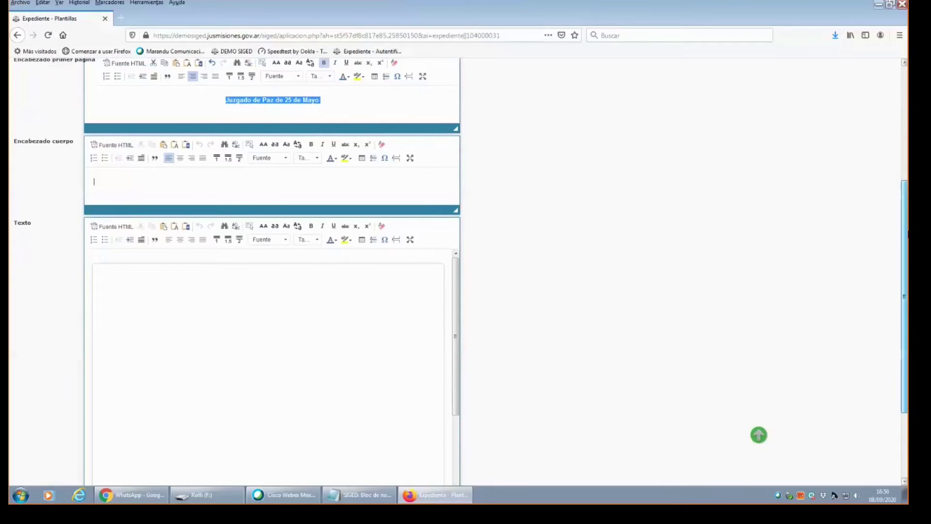
{"action": "scroll", "coordinate": [905, 233], "scroll_direction": "down", "scroll_amount": 2}
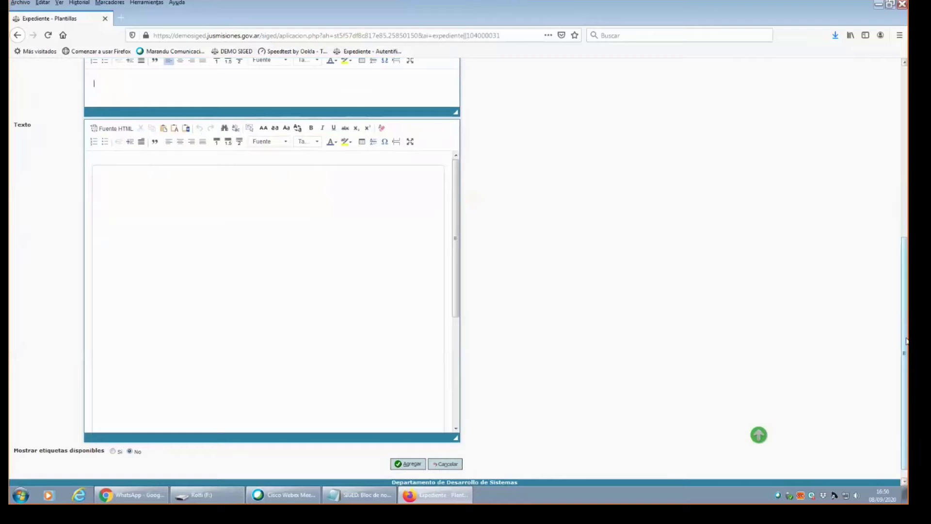
{"action": "left_click_drag", "start_coordinate": [906, 341], "coordinate": [905, 310]}
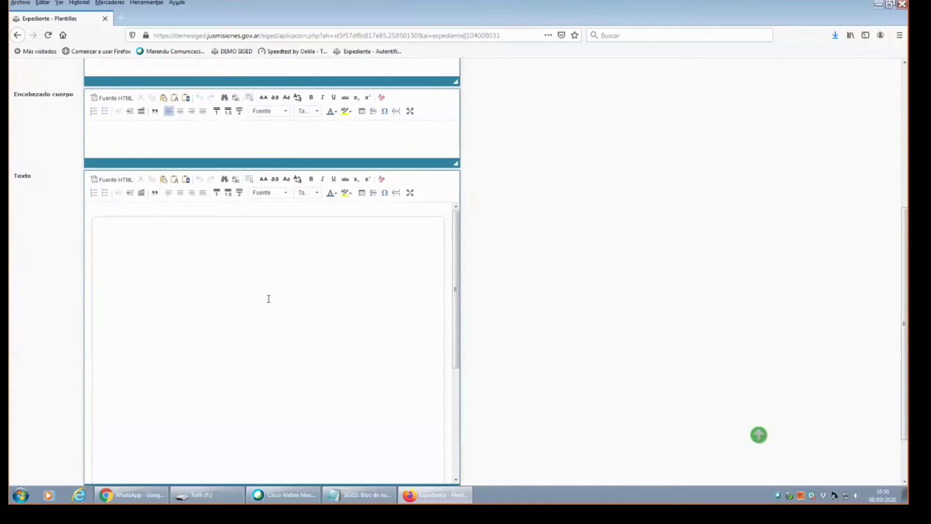
{"action": "left_click", "coordinate": [195, 250]}
{"action": "scroll", "coordinate": [127, 247], "scroll_direction": "up", "scroll_amount": 5}
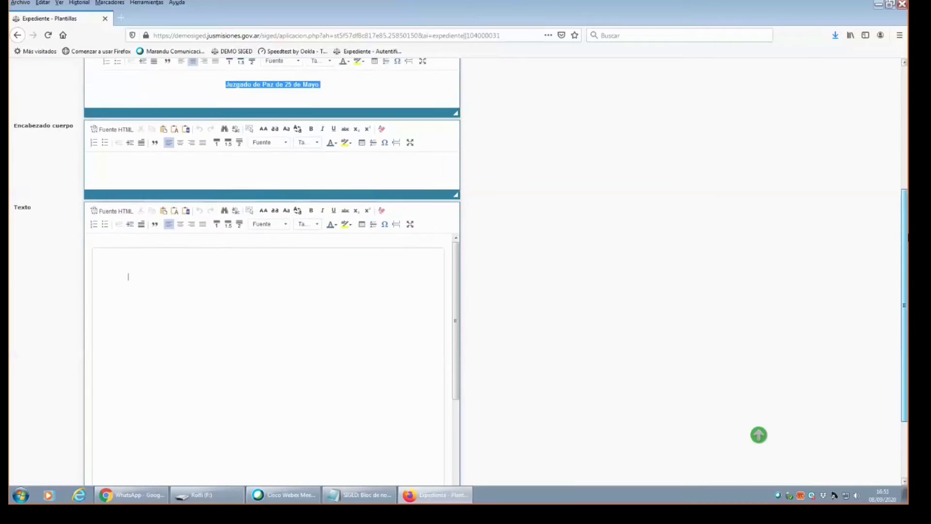
{"action": "scroll", "coordinate": [127, 247], "scroll_direction": "down", "scroll_amount": 5}
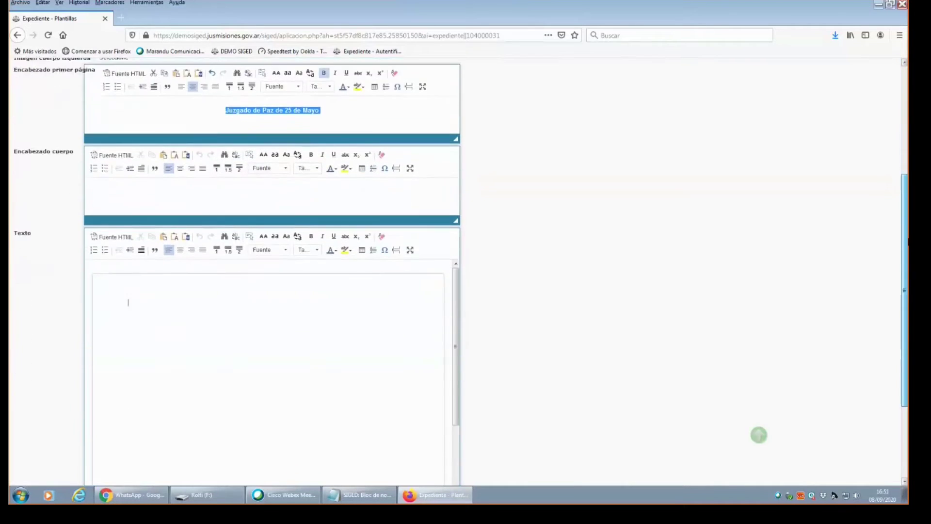
{"action": "scroll", "coordinate": [271, 272], "scroll_direction": "up", "scroll_amount": 3}
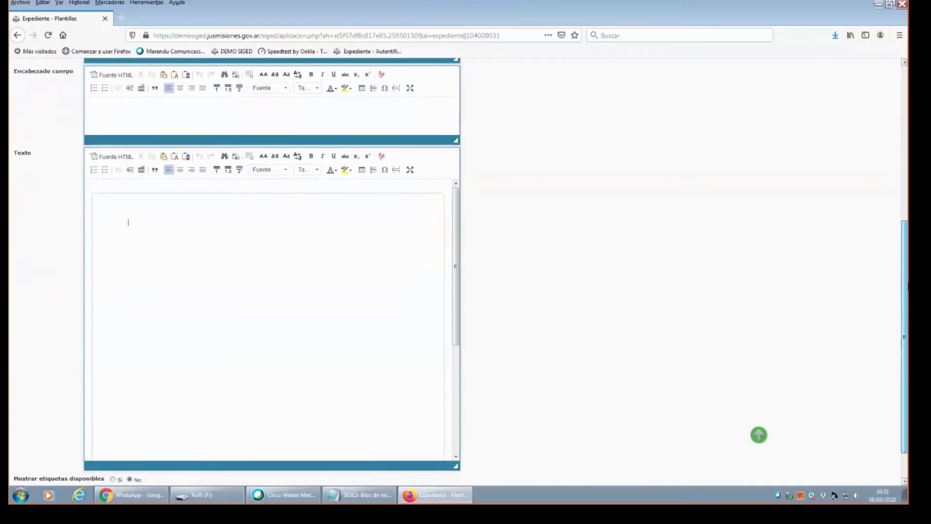
{"action": "left_click_drag", "start_coordinate": [907, 207], "coordinate": [905, 258]}
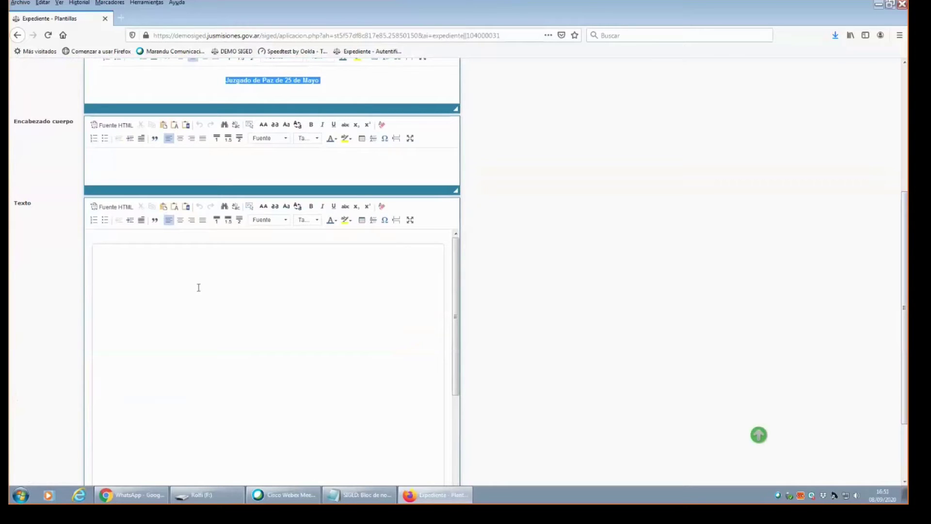
Type 'Esta es una resolución de prueba para la capacitación de fuero paz del dia 08/09/2020' with a blank line above.
{"action": "type", "text": "Esta es una resolución de prueba para la capacitaci"}
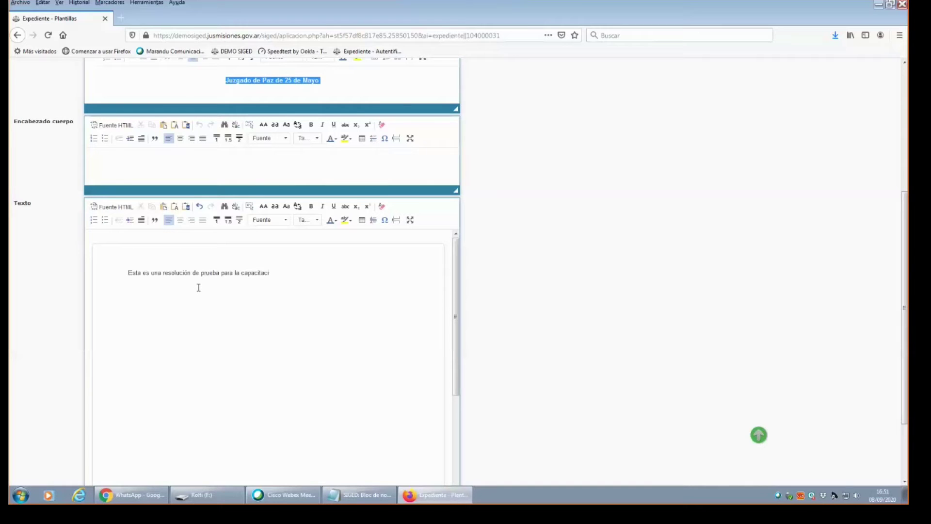
{"action": "type", "text": "ón de fuero paz del dia 08/09/2020"}
{"action": "scroll", "coordinate": [418, 308], "scroll_direction": "down", "scroll_amount": 3}
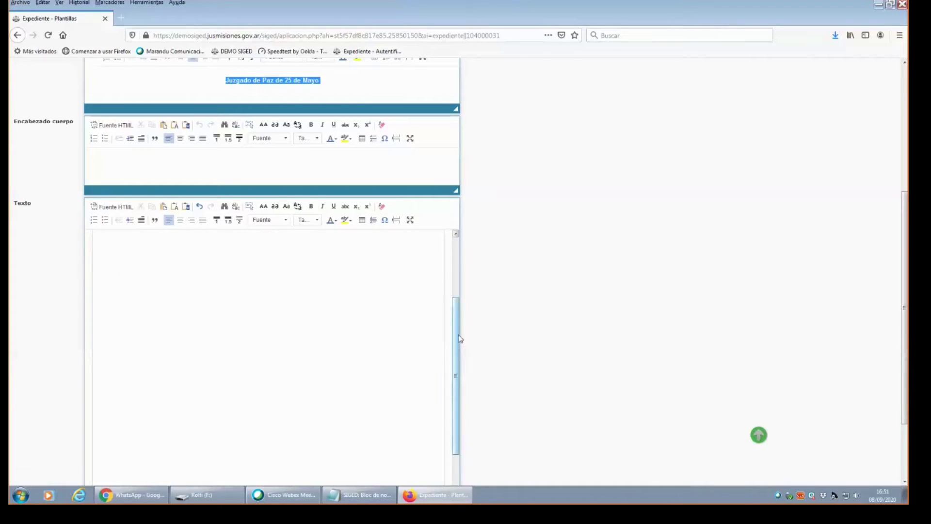
{"action": "left_click_drag", "start_coordinate": [458, 315], "coordinate": [459, 266]}
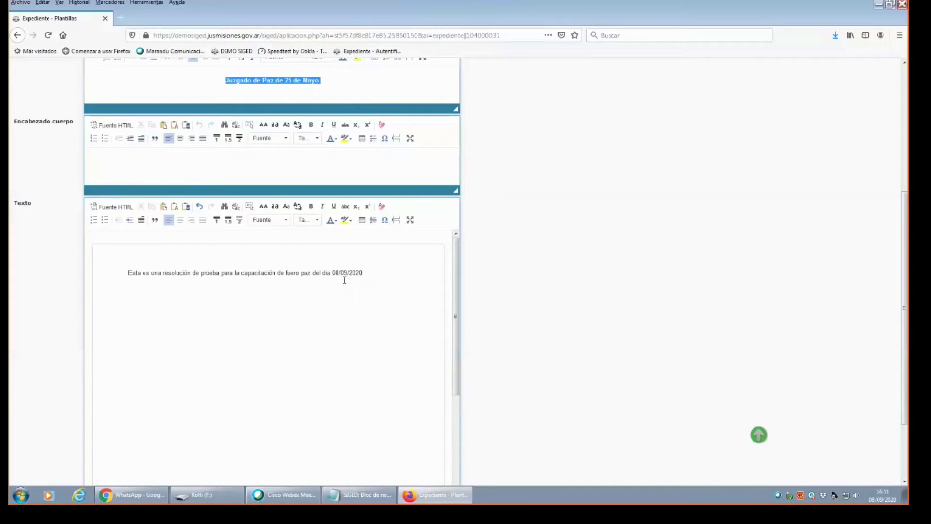
{"action": "left_click_drag", "start_coordinate": [365, 276], "coordinate": [120, 288]}
{"action": "left_click", "coordinate": [130, 275]}
{"action": "key", "text": "Return"}
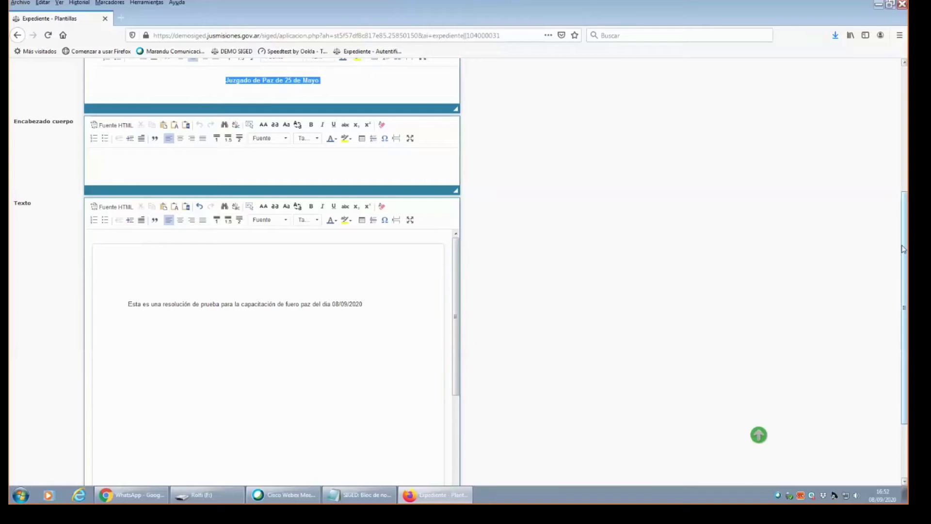
{"action": "scroll", "coordinate": [903, 249], "scroll_direction": "down", "scroll_amount": 3}
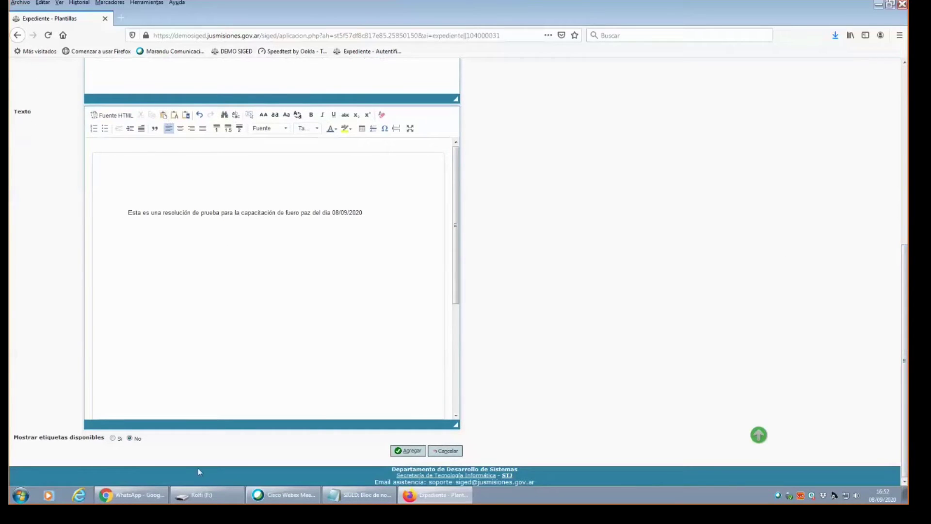
{"action": "left_click", "coordinate": [113, 438]}
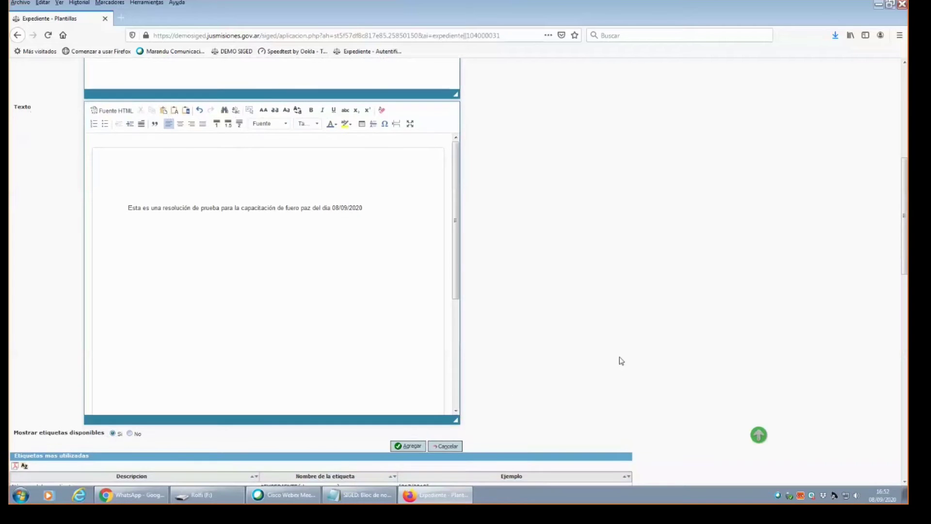
{"action": "scroll", "coordinate": [736, 322], "scroll_direction": "down", "scroll_amount": 3}
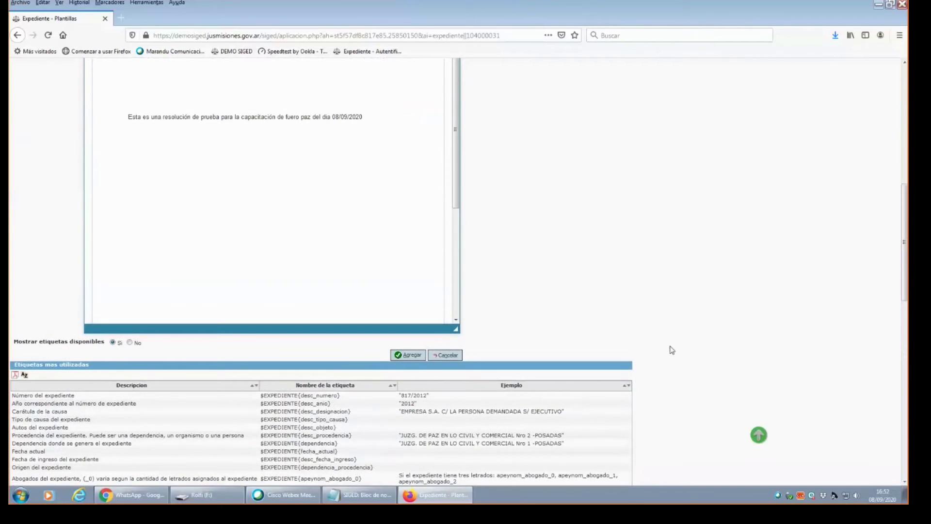
{"action": "left_click", "coordinate": [129, 342]}
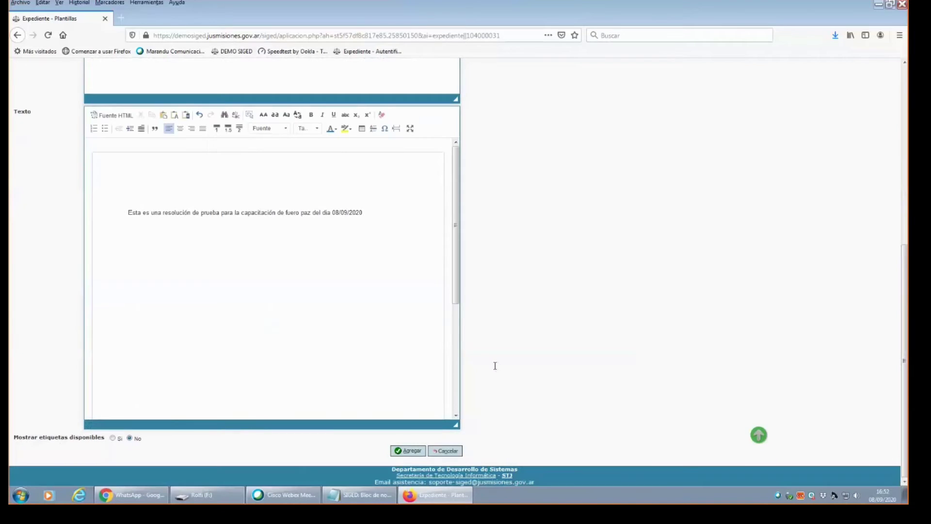
{"action": "scroll", "coordinate": [905, 265], "scroll_direction": "up", "scroll_amount": 1}
{"action": "scroll", "coordinate": [905, 265], "scroll_direction": "down", "scroll_amount": 1}
{"action": "left_click_drag", "start_coordinate": [106, 437], "coordinate": [134, 438]}
{"action": "left_click", "coordinate": [113, 439]}
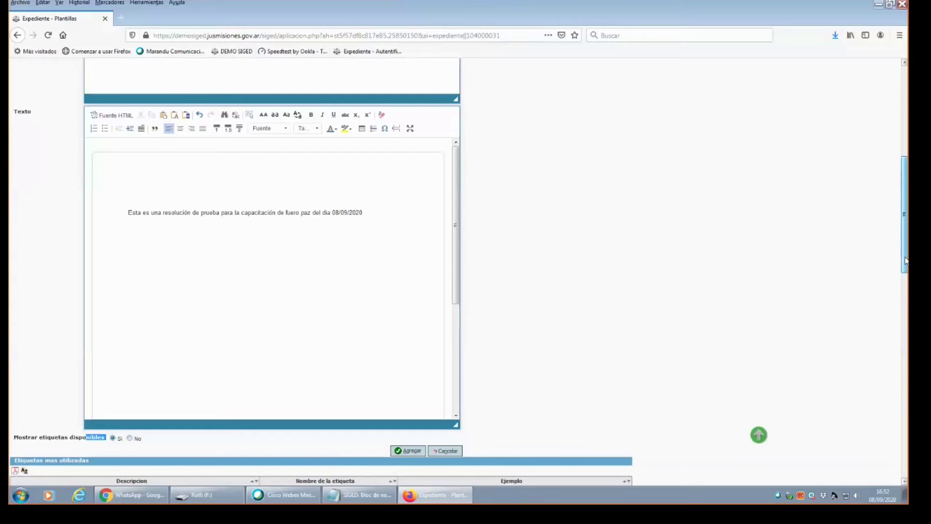
{"action": "scroll", "coordinate": [902, 263], "scroll_direction": "down", "scroll_amount": 10}
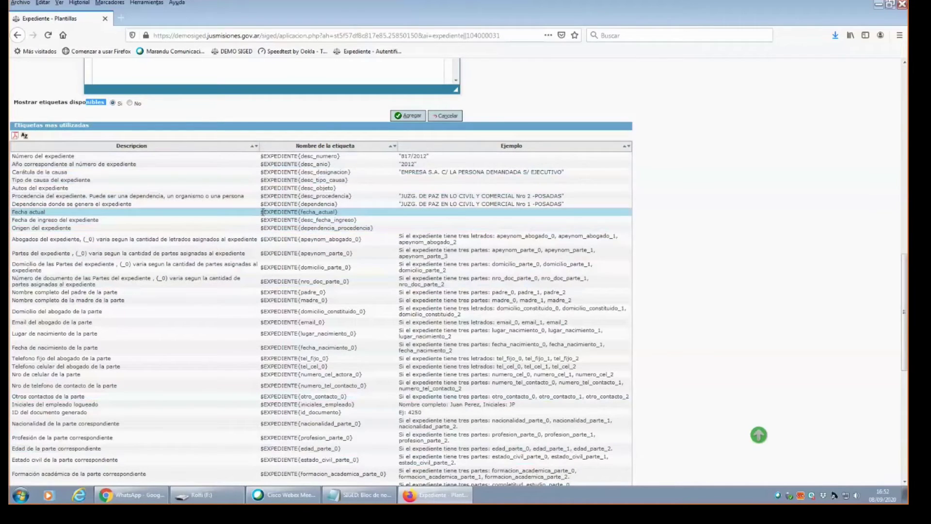
Copy the $EXPEDIENTE{fecha_actual} tag onto the line above the sentence and remove the extra blank line.
{"action": "left_click_drag", "start_coordinate": [261, 212], "coordinate": [342, 212]}
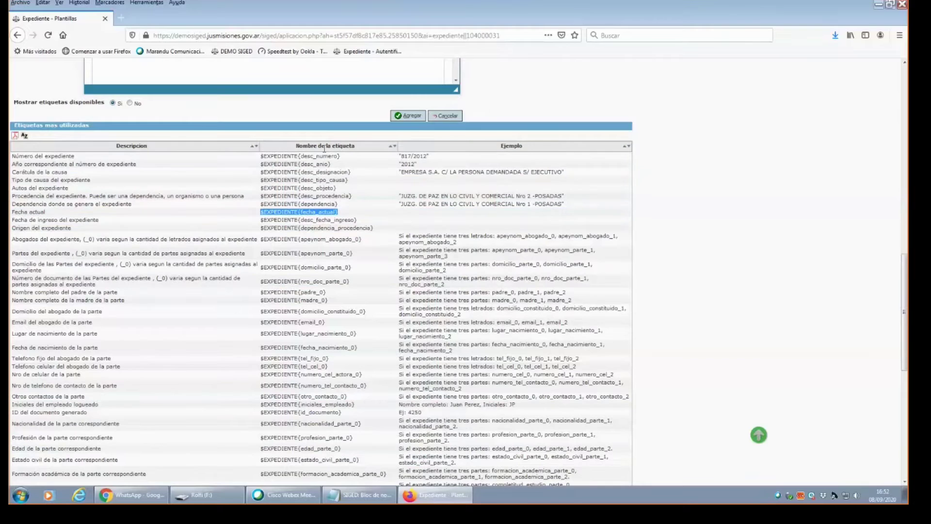
{"action": "right_click", "coordinate": [291, 212]}
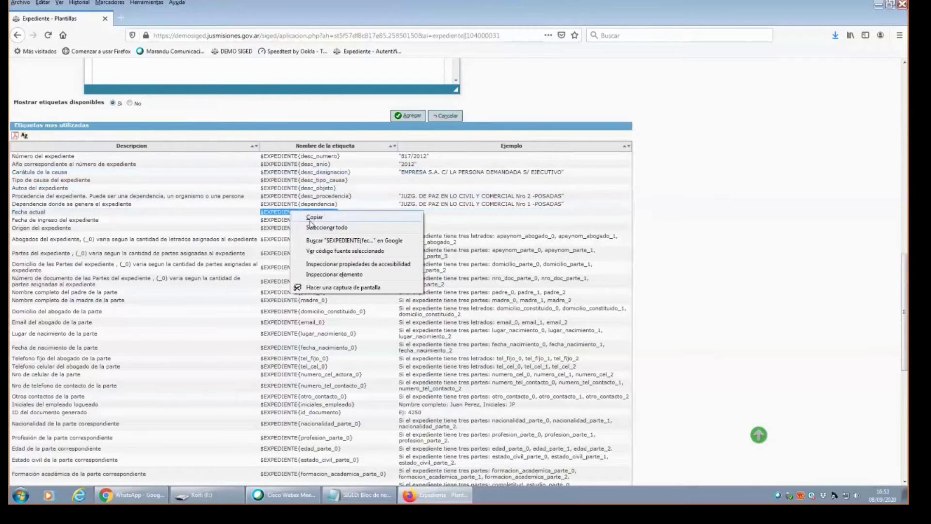
{"action": "left_click", "coordinate": [314, 217]}
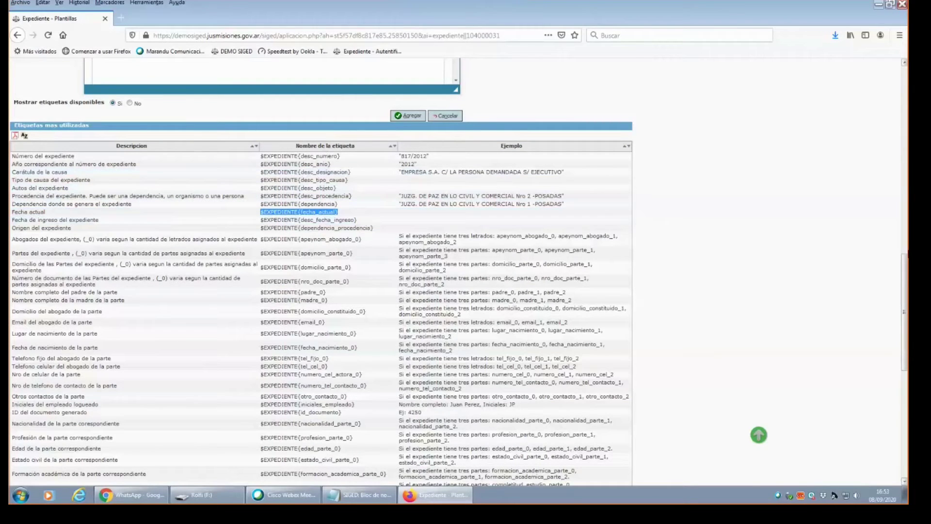
{"action": "scroll", "coordinate": [886, 240], "scroll_direction": "up", "scroll_amount": 8}
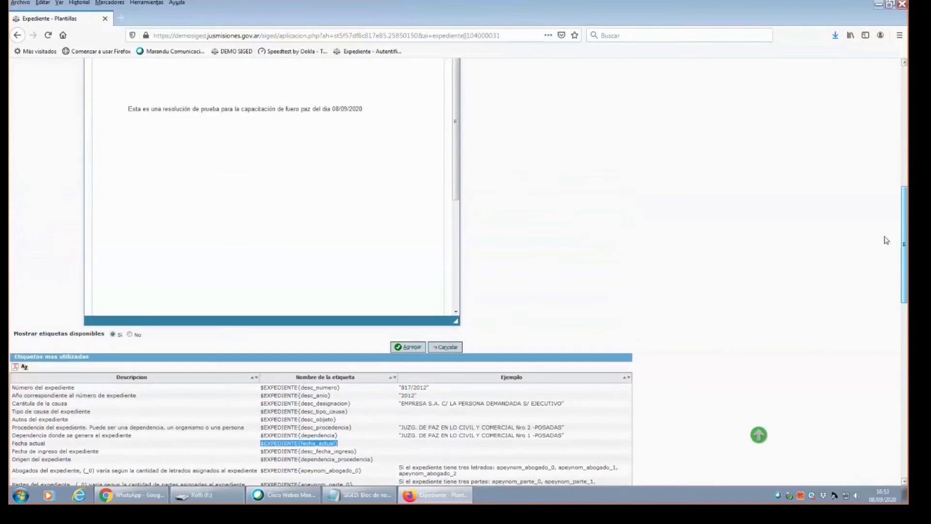
{"action": "scroll", "coordinate": [887, 240], "scroll_direction": "up", "scroll_amount": 2}
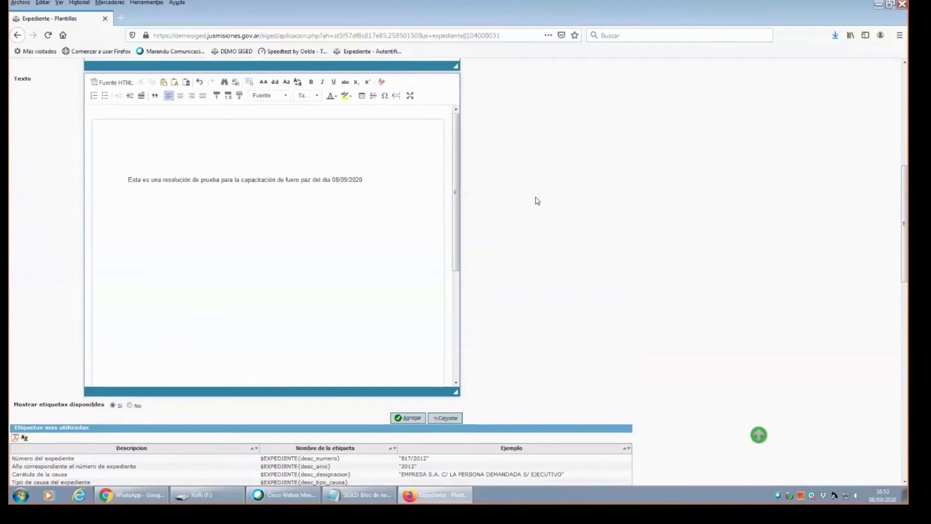
{"action": "left_click", "coordinate": [135, 152]}
{"action": "key", "text": "ctrl+v"}
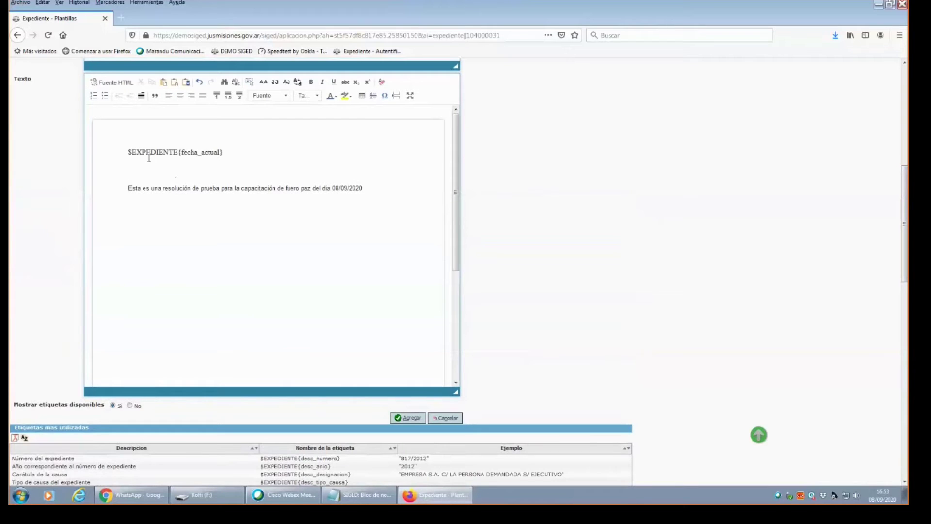
{"action": "left_click", "coordinate": [146, 186]}
{"action": "left_click", "coordinate": [125, 186]}
{"action": "key", "text": "BackSpace"}
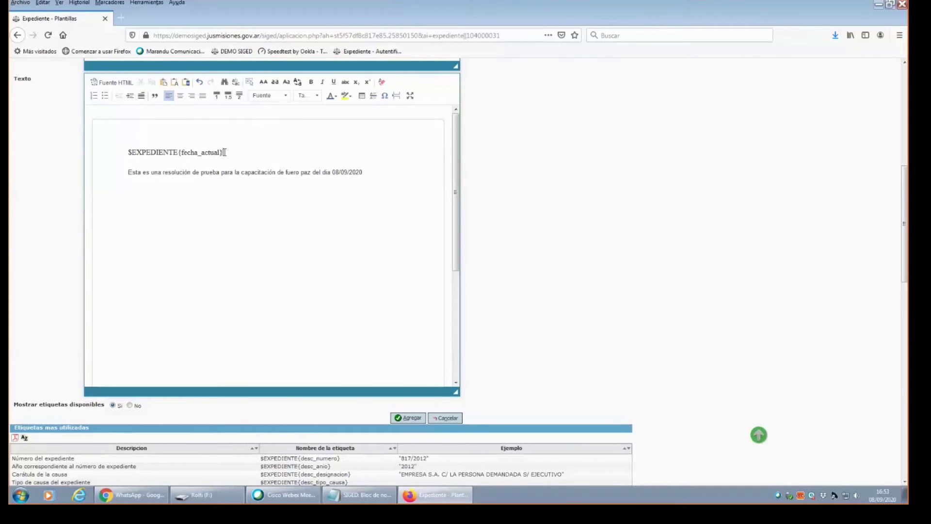
{"action": "left_click", "coordinate": [122, 154]}
Right-align the date tag and end the sentence with ' en Expte N°'.
{"action": "left_click", "coordinate": [192, 96]}
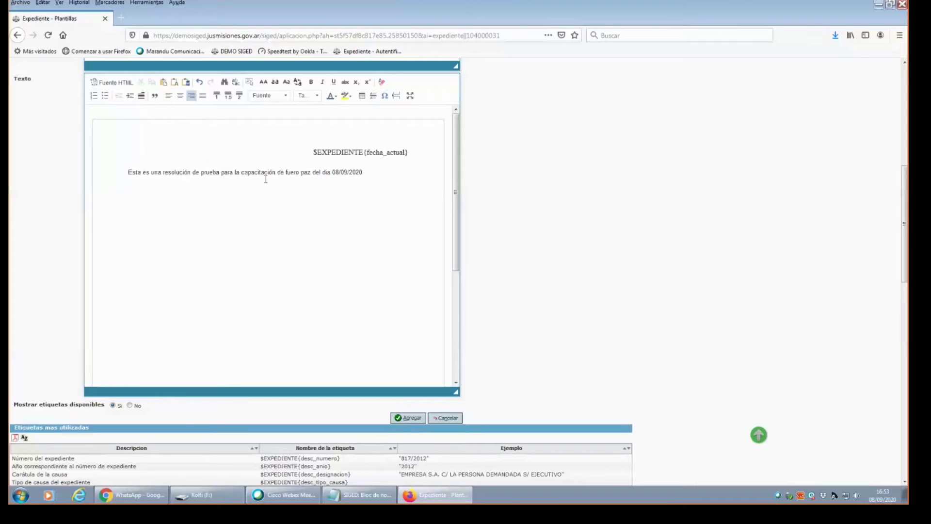
{"action": "left_click", "coordinate": [364, 175]}
{"action": "type", "text": "n Expte N°"}
Paste the $EXPEDIENTE{desc_numero} tag on a new line, followed by a pair of quotation marks.
{"action": "left_click_drag", "start_coordinate": [905, 223], "coordinate": [869, 312]}
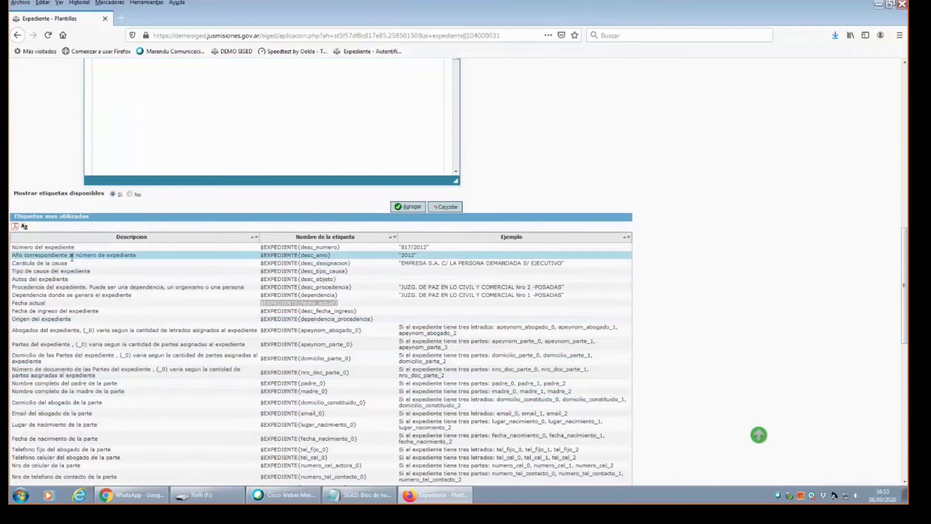
{"action": "left_click_drag", "start_coordinate": [261, 247], "coordinate": [341, 252]}
{"action": "right_click", "coordinate": [342, 252]}
{"action": "left_click", "coordinate": [356, 255]}
{"action": "left_click_drag", "start_coordinate": [905, 297], "coordinate": [905, 229]}
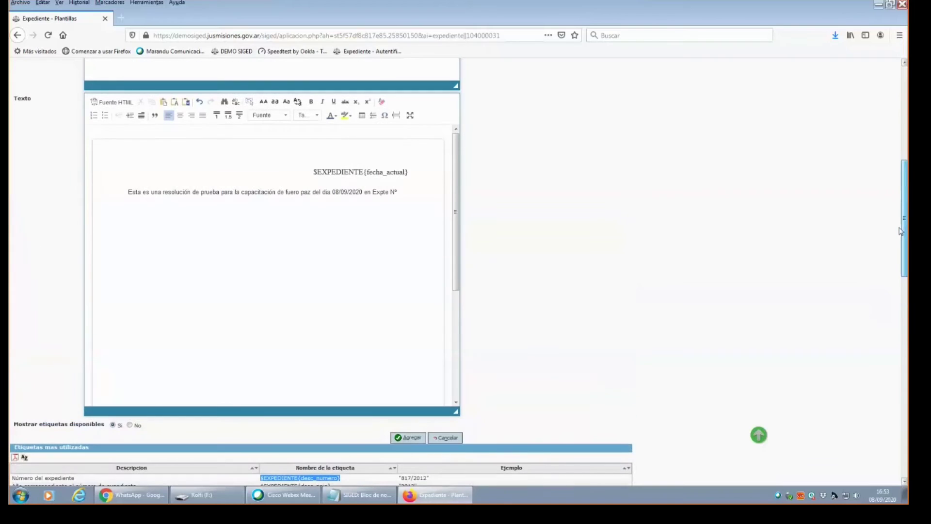
{"action": "left_click", "coordinate": [404, 196]}
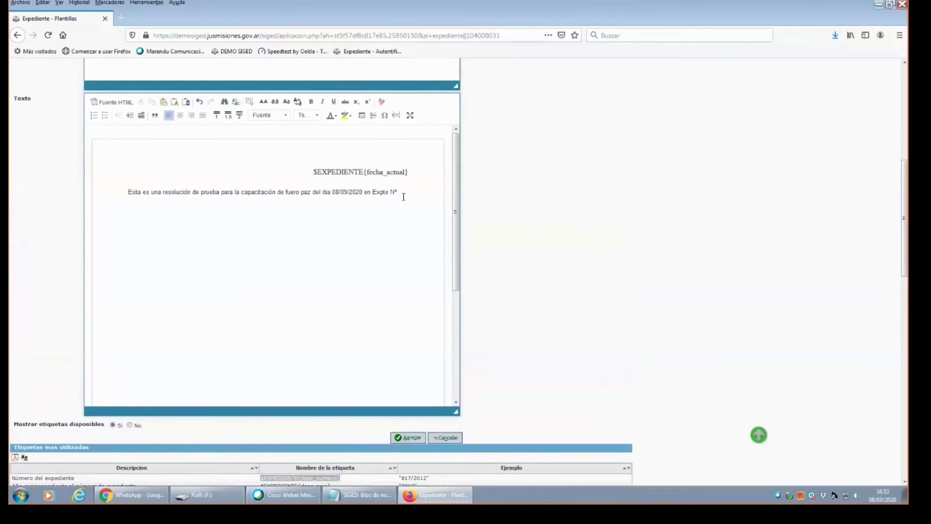
{"action": "key", "text": "ctrl+v"}
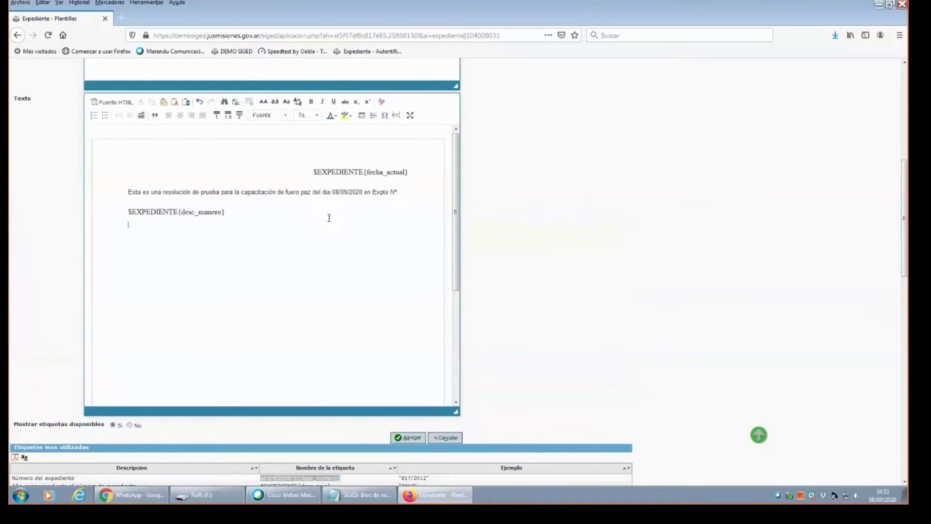
{"action": "left_click", "coordinate": [279, 214]}
{"action": "type", "text": "\"\""}
{"action": "left_click_drag", "start_coordinate": [905, 212], "coordinate": [906, 285]}
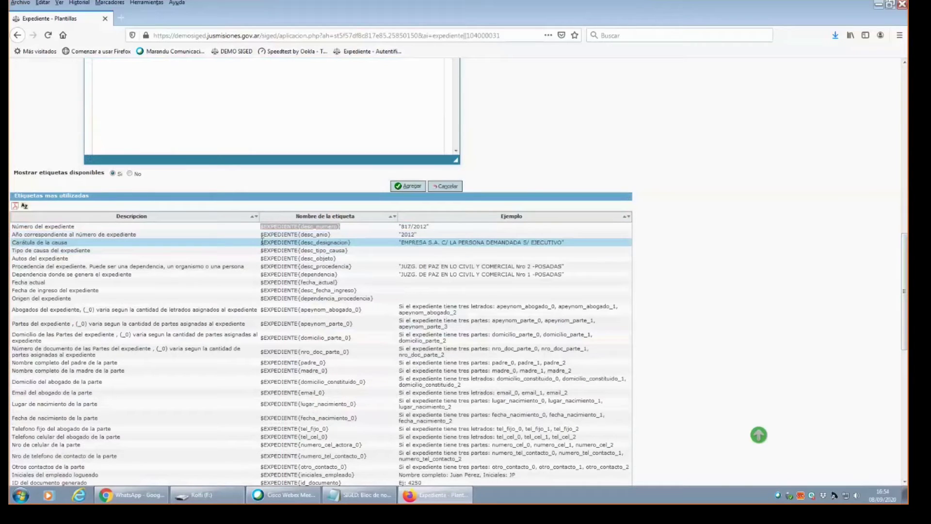
Paste $EXPEDIENTE{desc_designacion} inside the quotes and join it onto the desc_numero line.
{"action": "left_click_drag", "start_coordinate": [262, 242], "coordinate": [350, 245]}
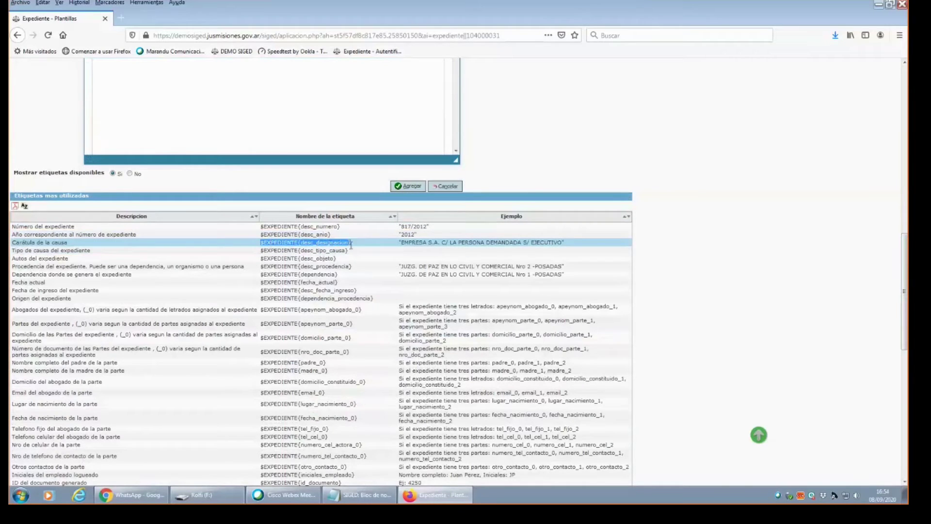
{"action": "right_click", "coordinate": [351, 245]}
{"action": "left_click", "coordinate": [374, 253]}
{"action": "scroll", "coordinate": [762, 216], "scroll_direction": "up", "scroll_amount": 5}
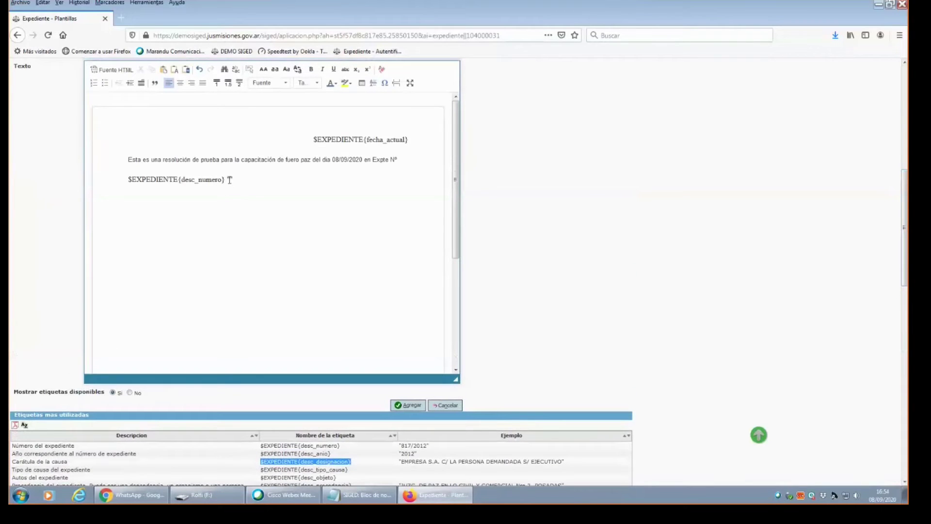
{"action": "left_click", "coordinate": [230, 179]}
{"action": "key", "text": "ctrl+v"}
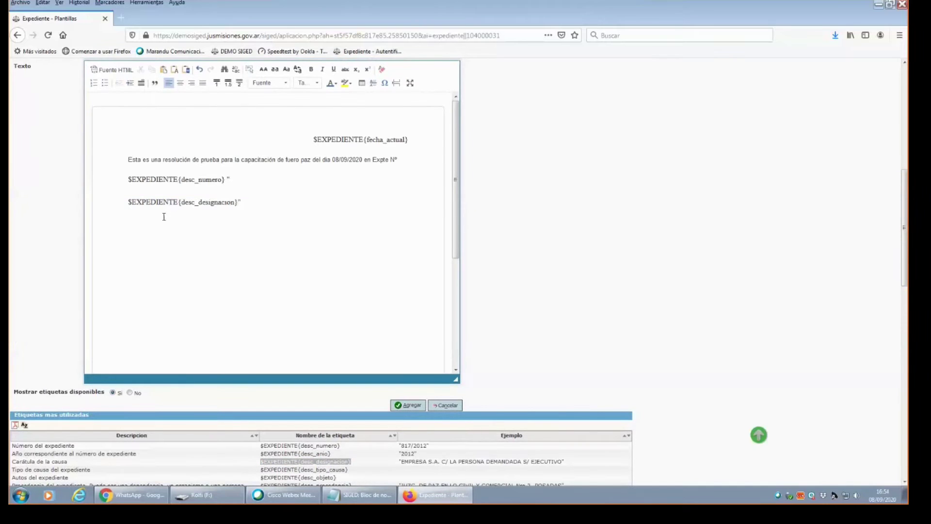
{"action": "left_click", "coordinate": [130, 202]}
{"action": "key", "text": "BackSpace"}
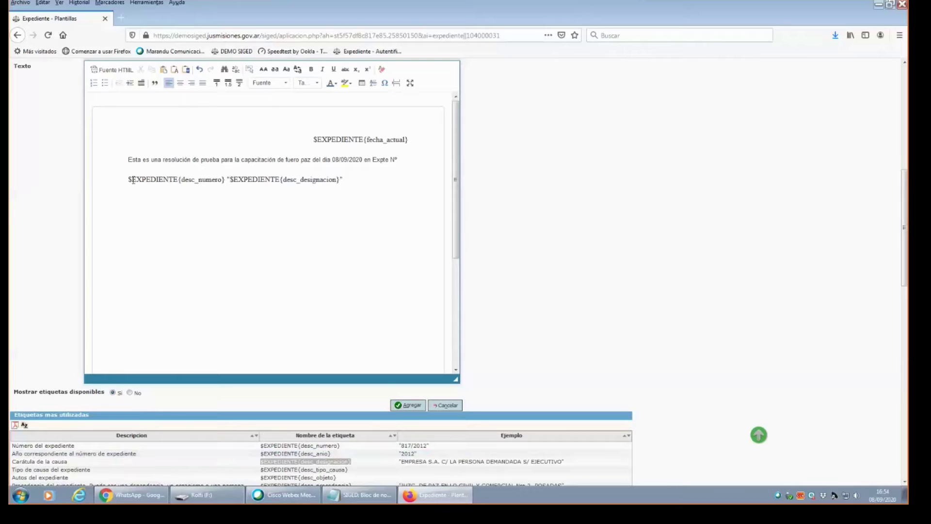
Make the case-number tag and the quoted case-caption tag bold in the template text.
{"action": "left_click_drag", "start_coordinate": [128, 180], "coordinate": [224, 181]}
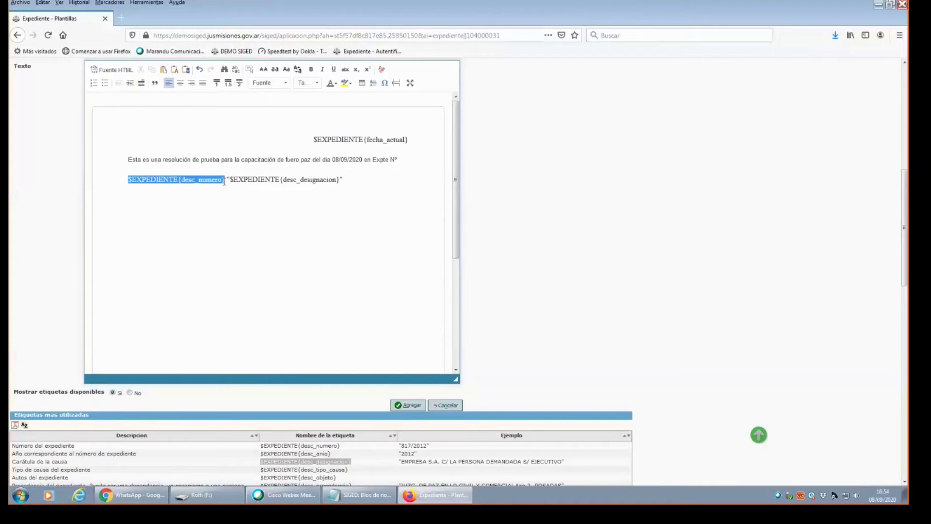
{"action": "left_click", "coordinate": [313, 72]}
{"action": "left_click", "coordinate": [248, 180]}
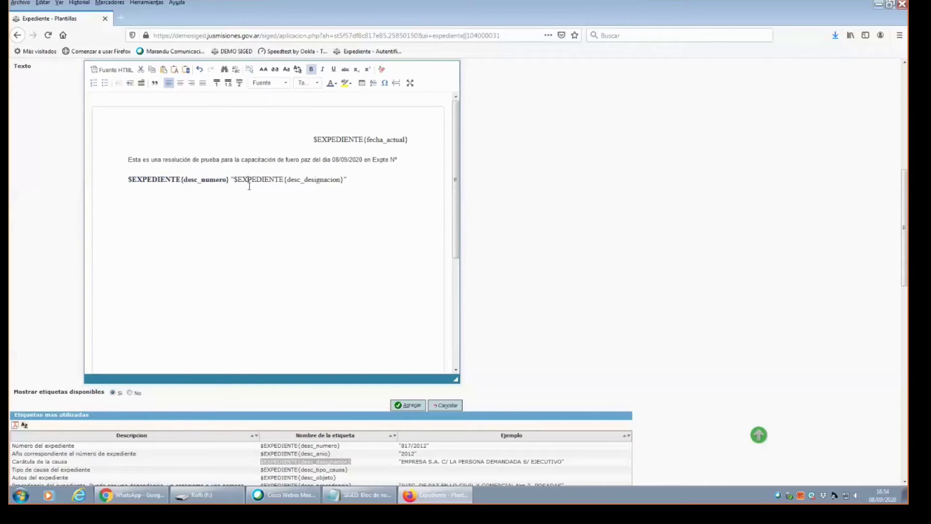
{"action": "left_click_drag", "start_coordinate": [235, 180], "coordinate": [345, 178]}
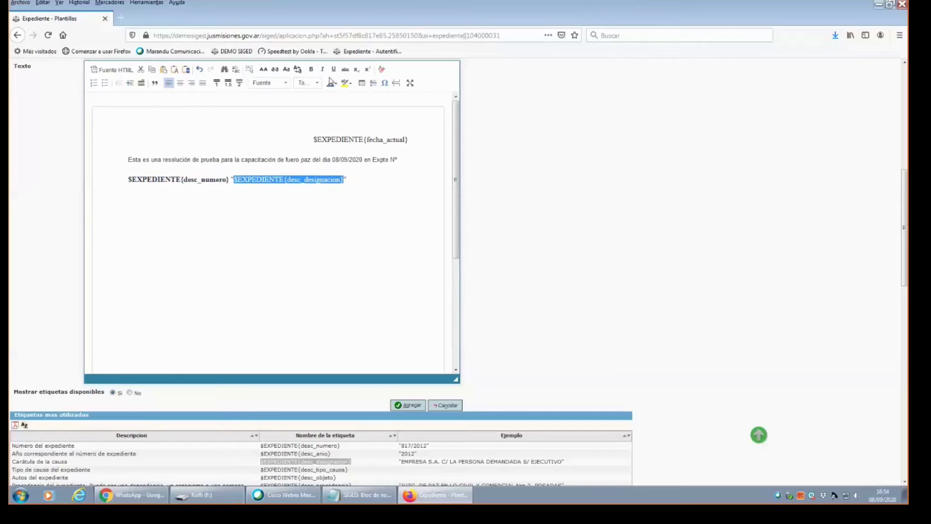
{"action": "left_click", "coordinate": [308, 71]}
{"action": "left_click", "coordinate": [294, 198]}
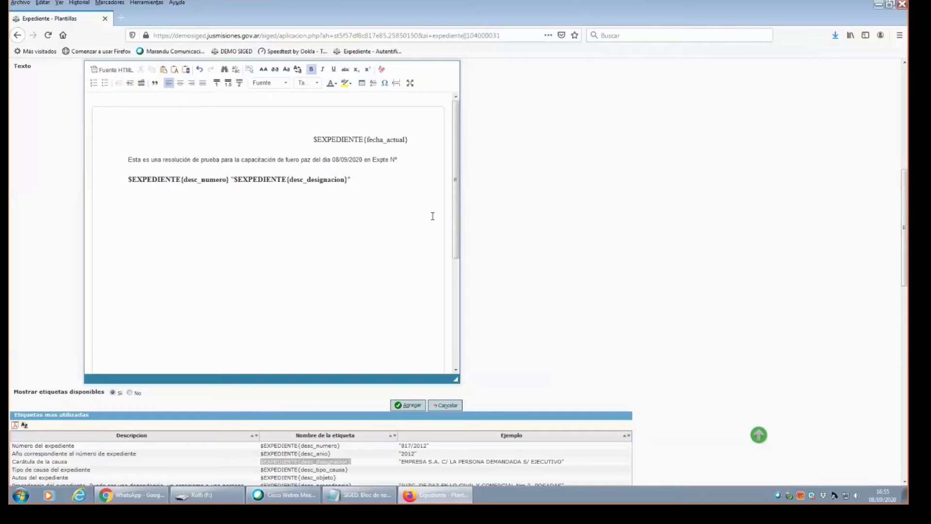
Set Mostrar etiquetas disponibles to No to hide the available-tags table.
{"action": "left_click_drag", "start_coordinate": [456, 203], "coordinate": [456, 187]}
{"action": "left_click_drag", "start_coordinate": [458, 153], "coordinate": [459, 281]}
{"action": "left_click", "coordinate": [129, 393]}
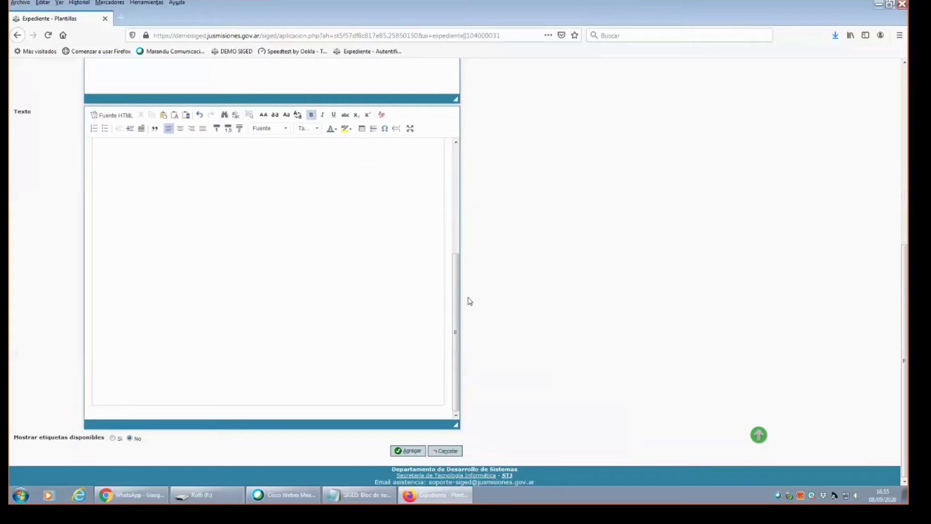
Save the Resolucion prueba template with Agregar so it appears in the Plantillas list.
{"action": "left_click_drag", "start_coordinate": [456, 313], "coordinate": [456, 206]}
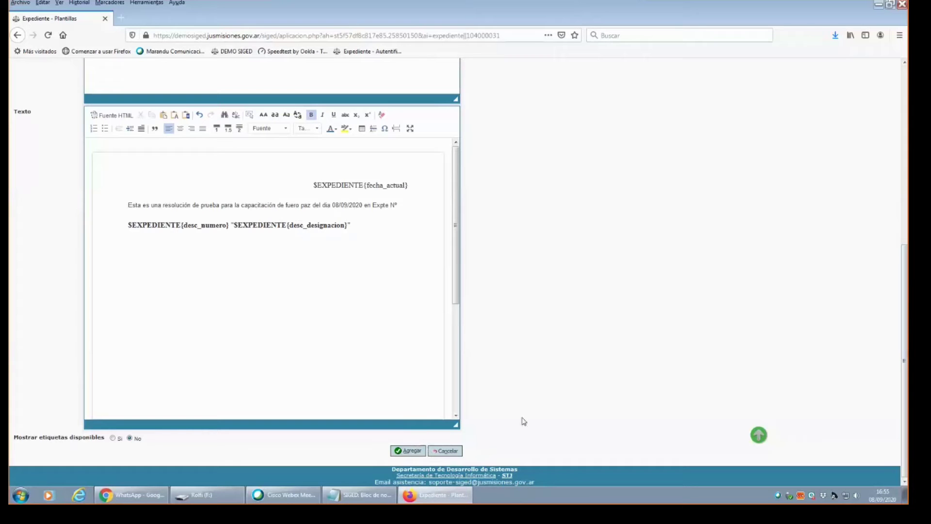
{"action": "mouse_move", "coordinate": [905, 322]}
{"action": "left_mouse_down"}
{"action": "mouse_move", "coordinate": [907, 190]}
{"action": "mouse_move", "coordinate": [906, 325]}
{"action": "left_mouse_up"}
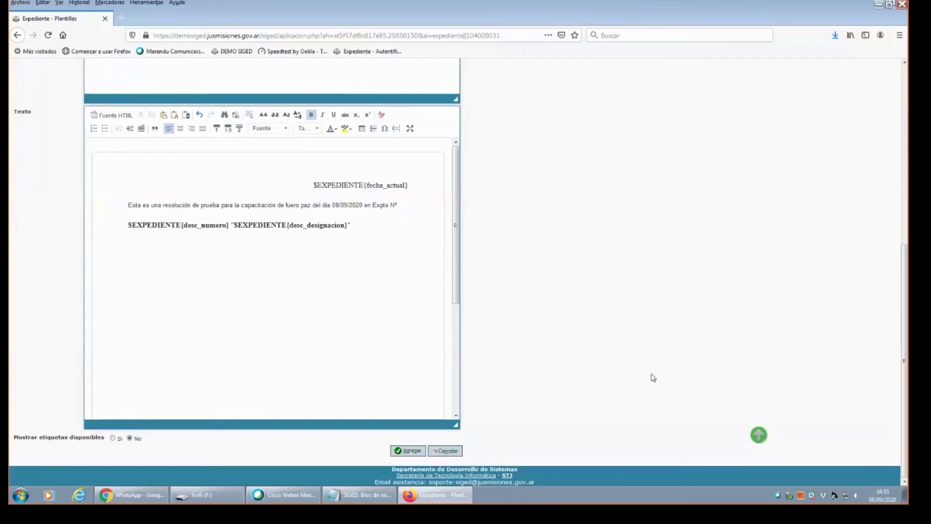
{"action": "left_click", "coordinate": [405, 451]}
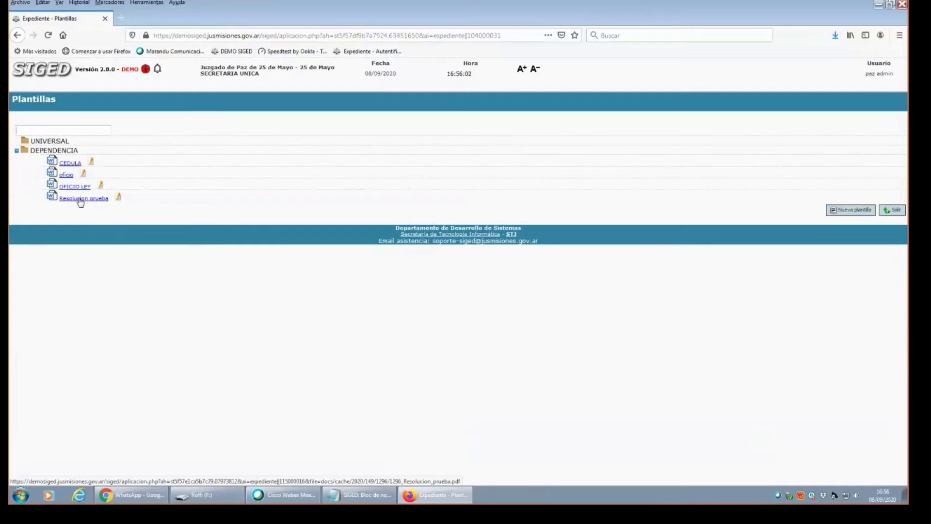
Try opening the Resolucion prueba document twice, closing the 'No se encuentra el documento' tab each time.
{"action": "left_click", "coordinate": [81, 199]}
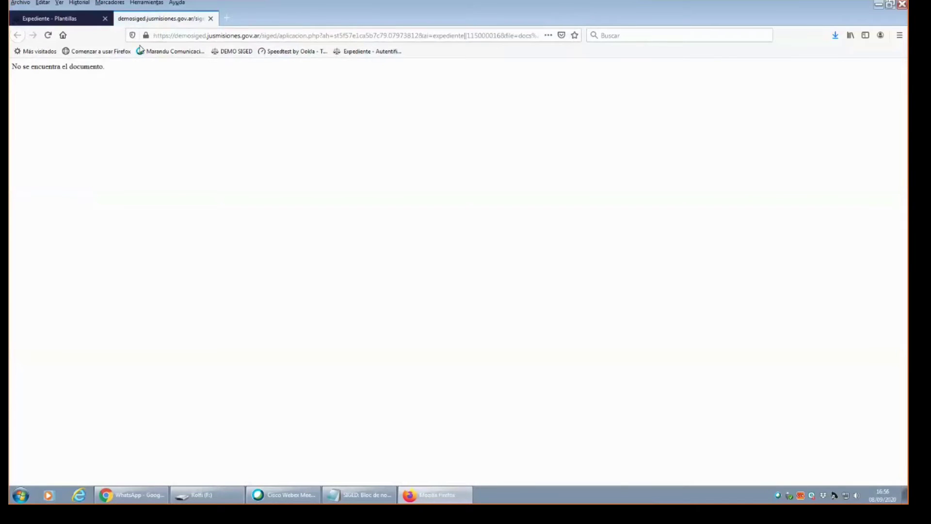
{"action": "left_click", "coordinate": [211, 18]}
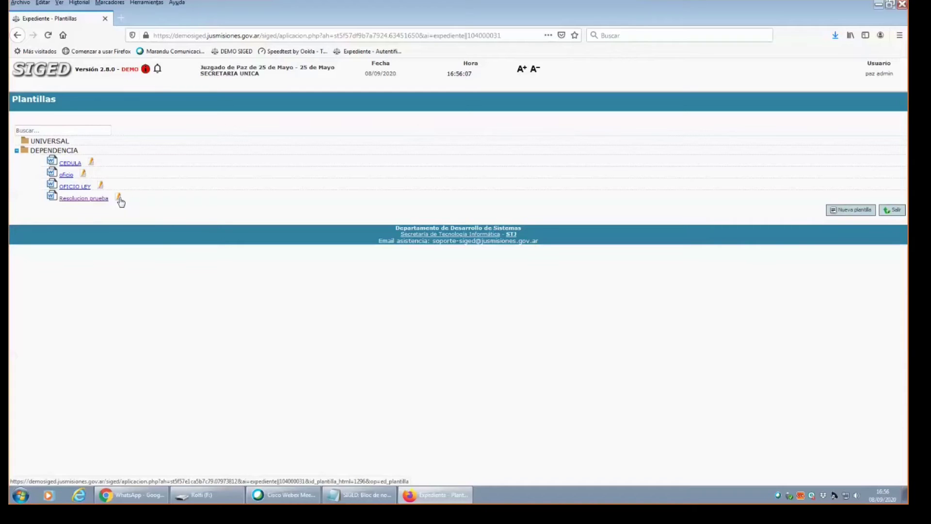
{"action": "left_click", "coordinate": [89, 200]}
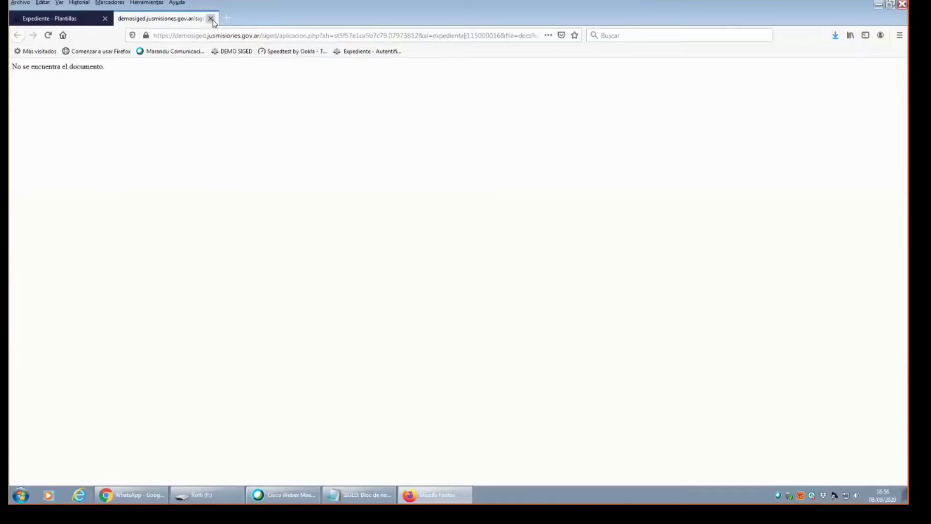
{"action": "left_click", "coordinate": [211, 19]}
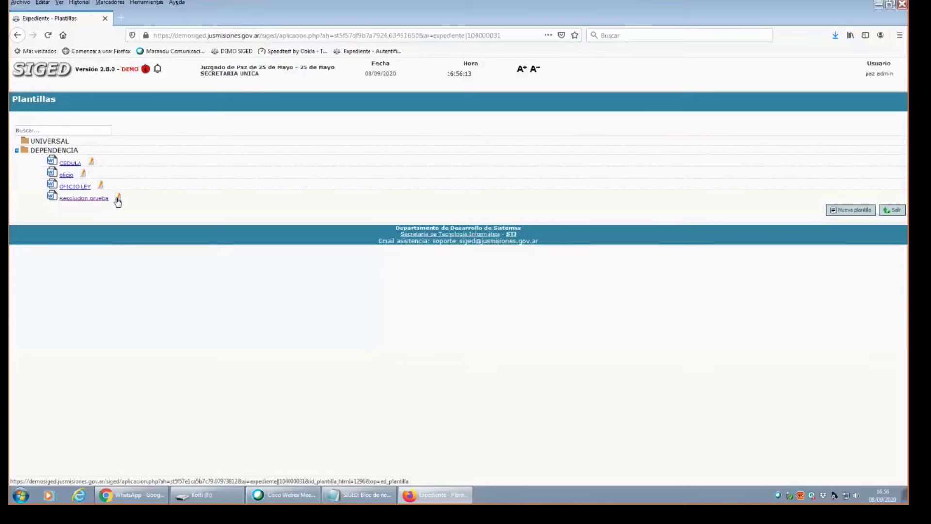
Open Resolucion prueba for editing, review its Texto, and re-save it with Modificar.
{"action": "left_click", "coordinate": [118, 199]}
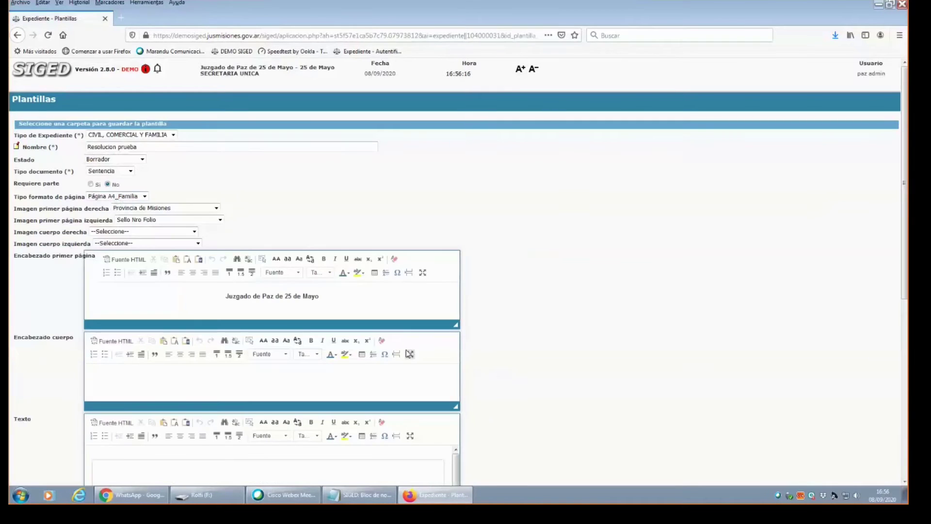
{"action": "left_click_drag", "start_coordinate": [906, 221], "coordinate": [906, 399]}
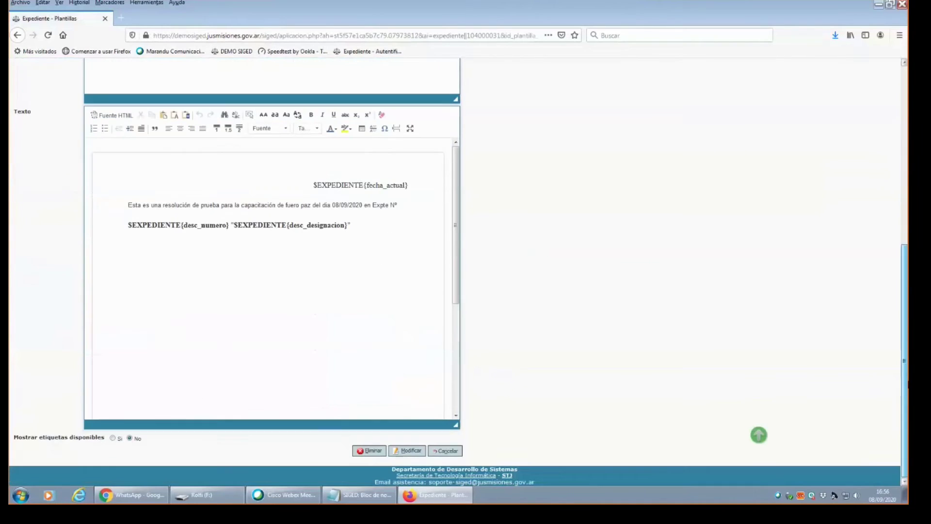
{"action": "left_click", "coordinate": [410, 451]}
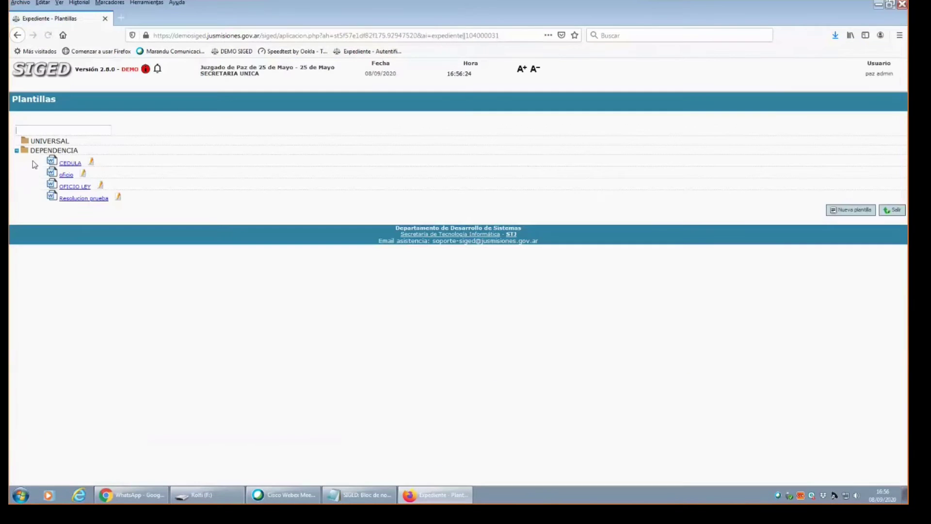
Try opening the Resolucion prueba PDF in Adobe Acrobat, then quit Acrobat.
{"action": "left_click", "coordinate": [80, 199]}
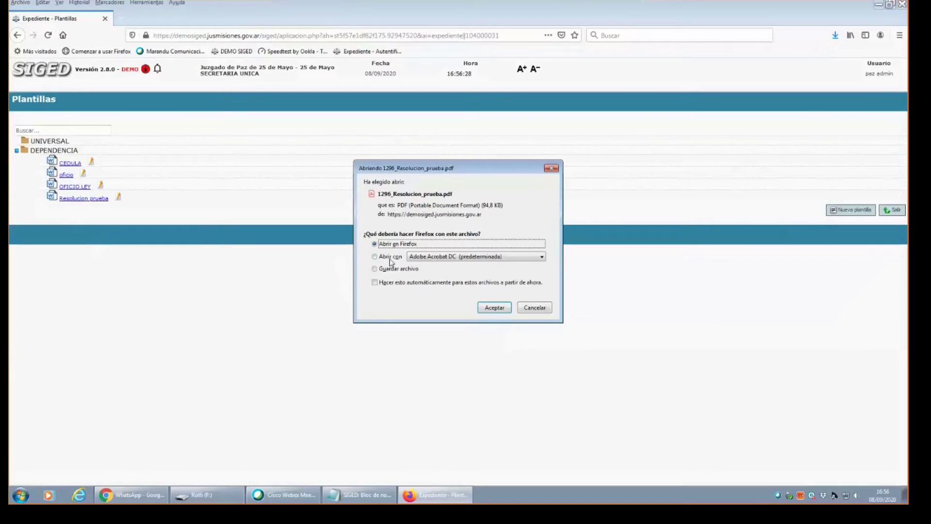
{"action": "left_click", "coordinate": [388, 259]}
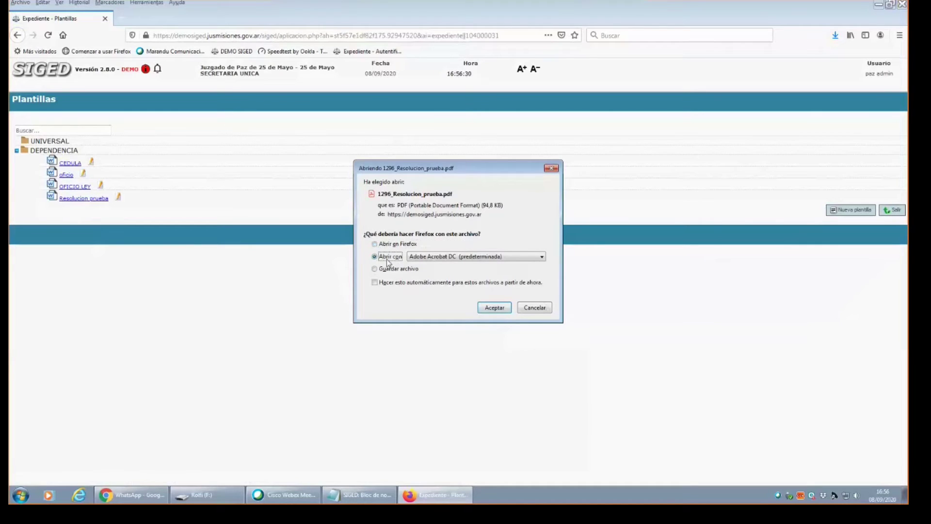
{"action": "left_click", "coordinate": [498, 310]}
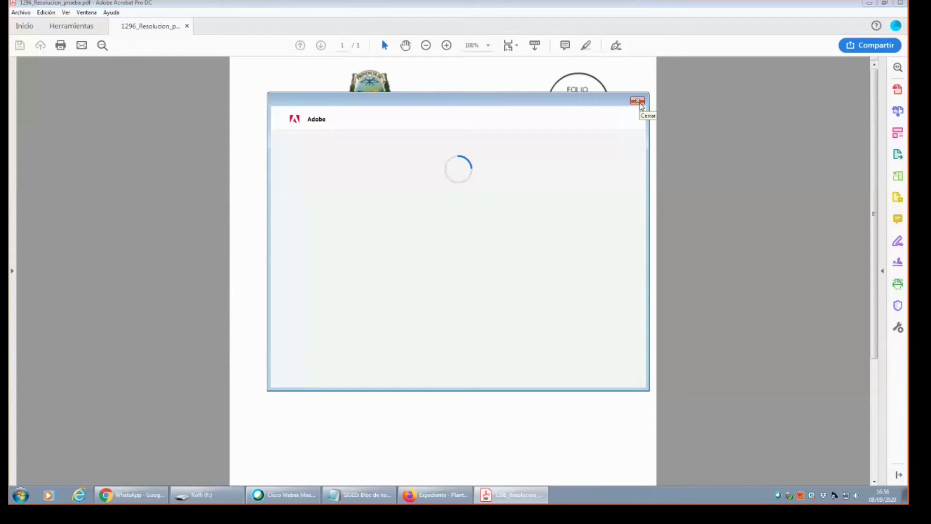
{"action": "left_click", "coordinate": [638, 102]}
{"action": "key", "text": "ctrl+q"}
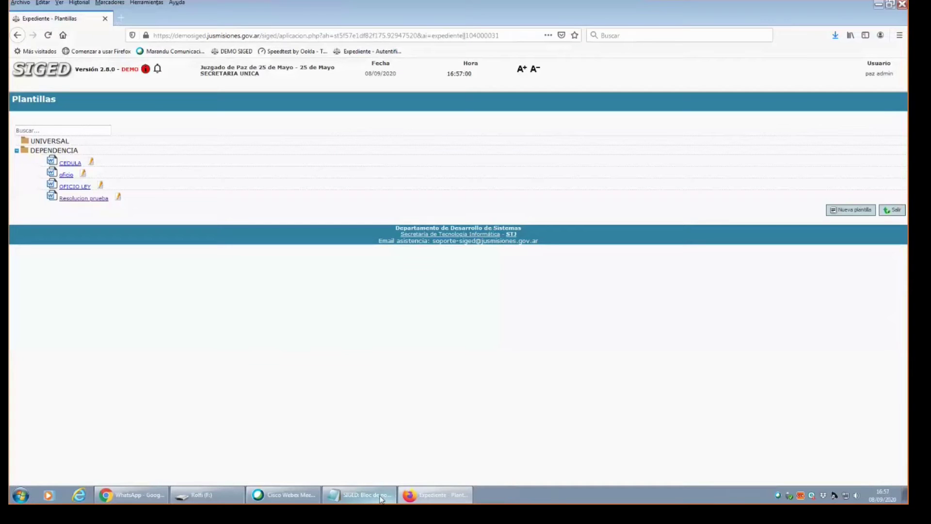
Reopen the Resolucion prueba PDF preview from SIGED, choosing to open it in Firefox.
{"action": "left_click", "coordinate": [416, 496]}
{"action": "left_click", "coordinate": [416, 496]}
{"action": "left_click", "coordinate": [84, 199]}
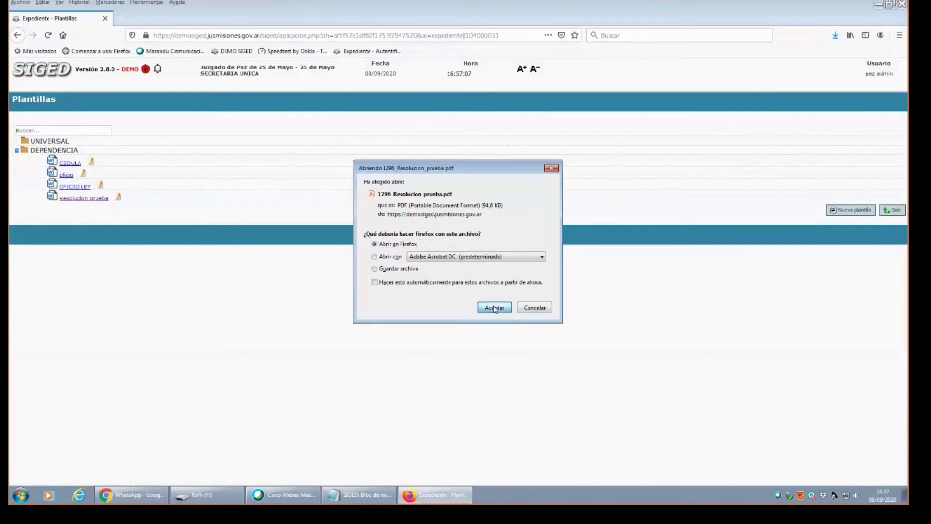
{"action": "left_click", "coordinate": [494, 307]}
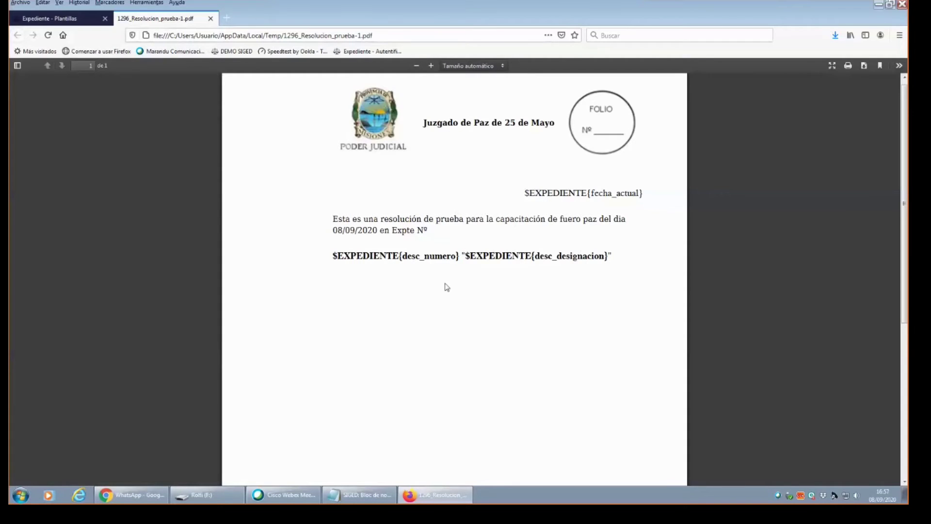
Close the 1296_Resolucion_prueba-1.pdf preview tab after checking the unfilled tags.
{"action": "left_click", "coordinate": [210, 19]}
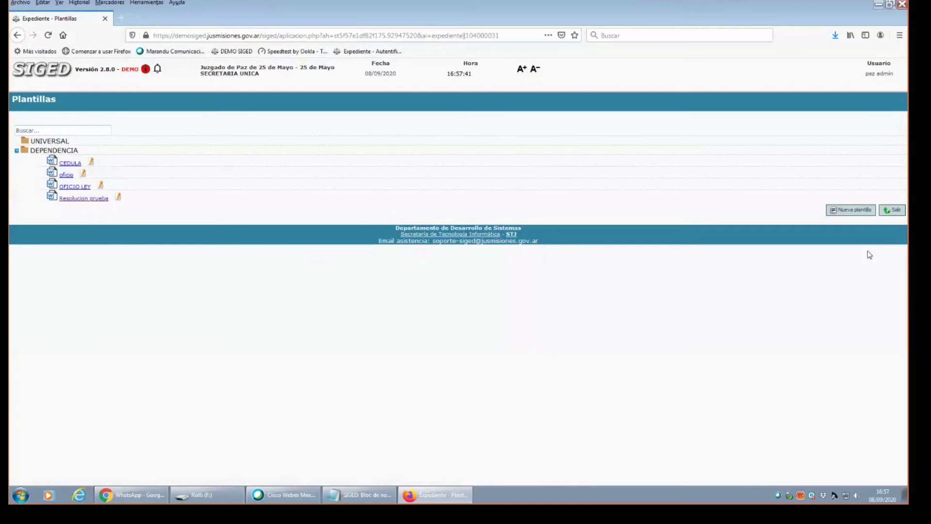
Exit to Escritorio with Salir, then open and scroll expediente 2505/1810, Juan Perez S/ Ejecutivo.
{"action": "left_click", "coordinate": [891, 211]}
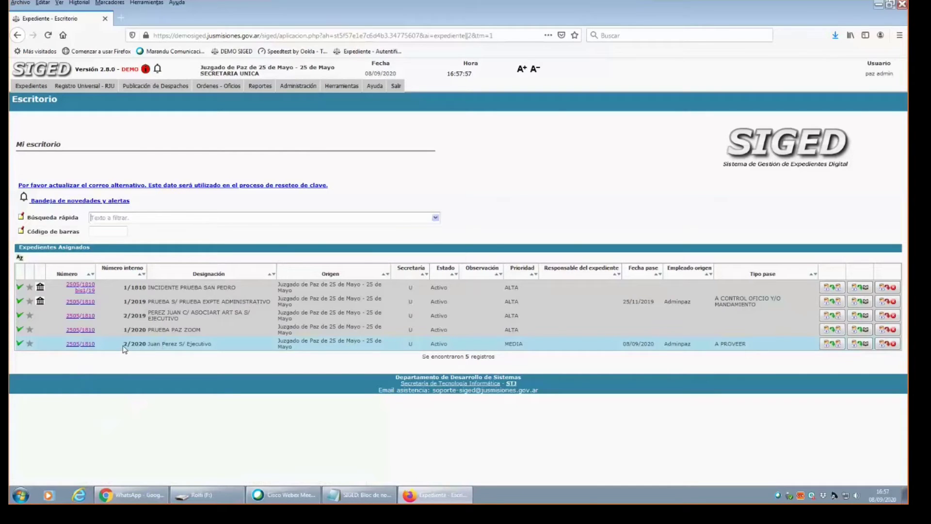
{"action": "left_click_drag", "start_coordinate": [123, 346], "coordinate": [221, 353]}
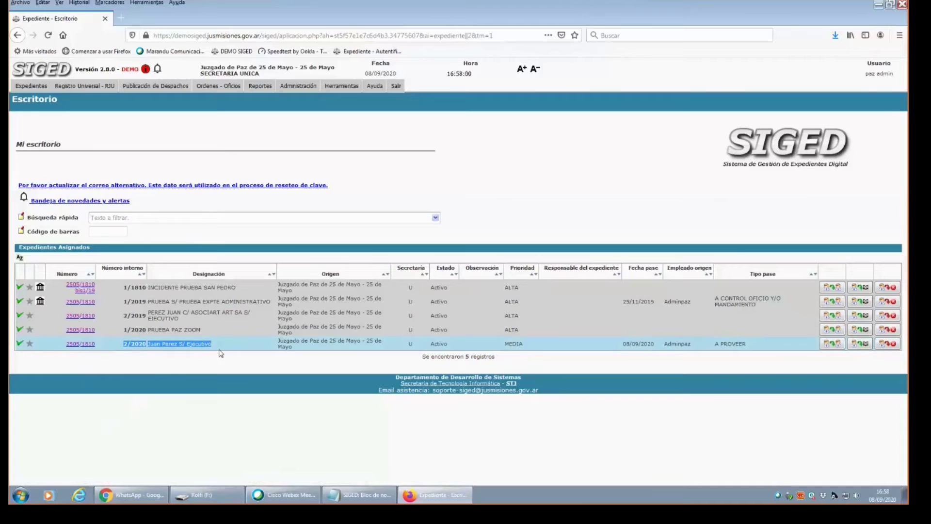
{"action": "left_click", "coordinate": [84, 346]}
{"action": "scroll", "coordinate": [296, 331], "scroll_direction": "down", "scroll_amount": 2}
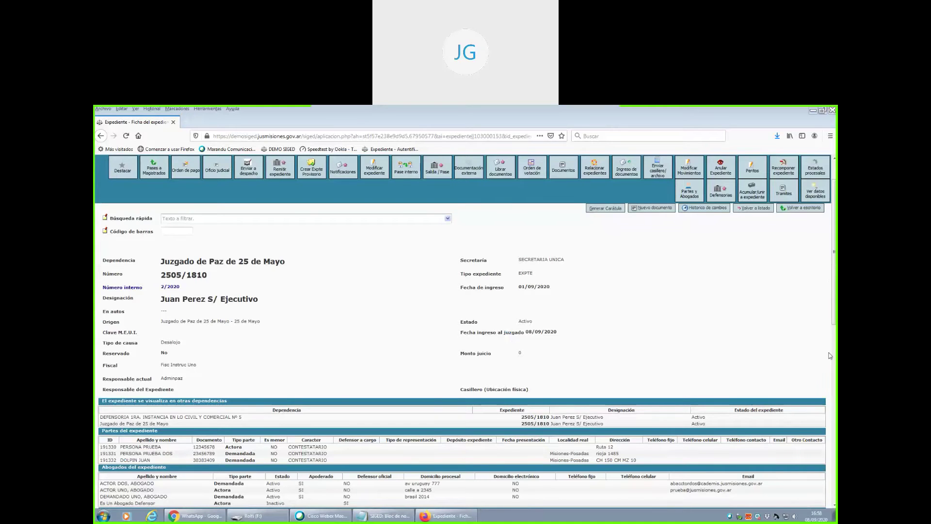
{"action": "scroll", "coordinate": [829, 368], "scroll_direction": "down", "scroll_amount": 5}
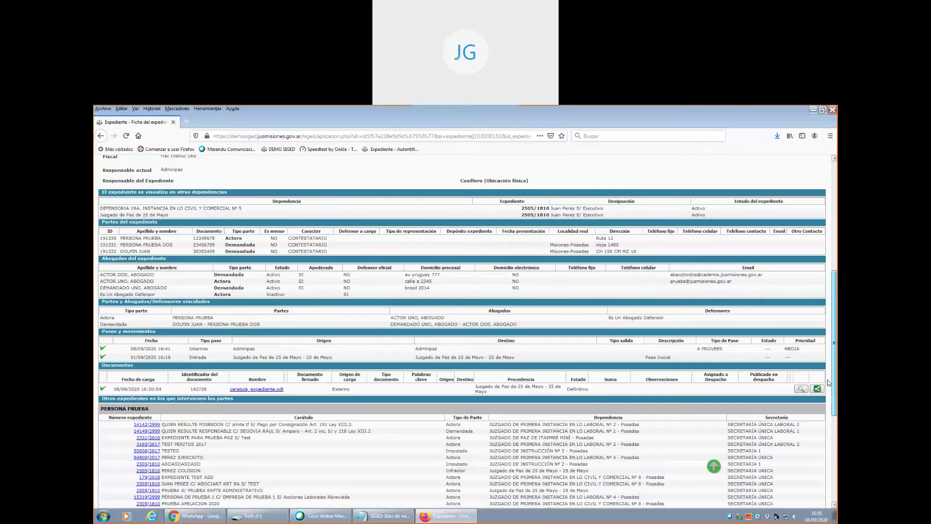
{"action": "scroll", "coordinate": [829, 383], "scroll_direction": "down", "scroll_amount": 2}
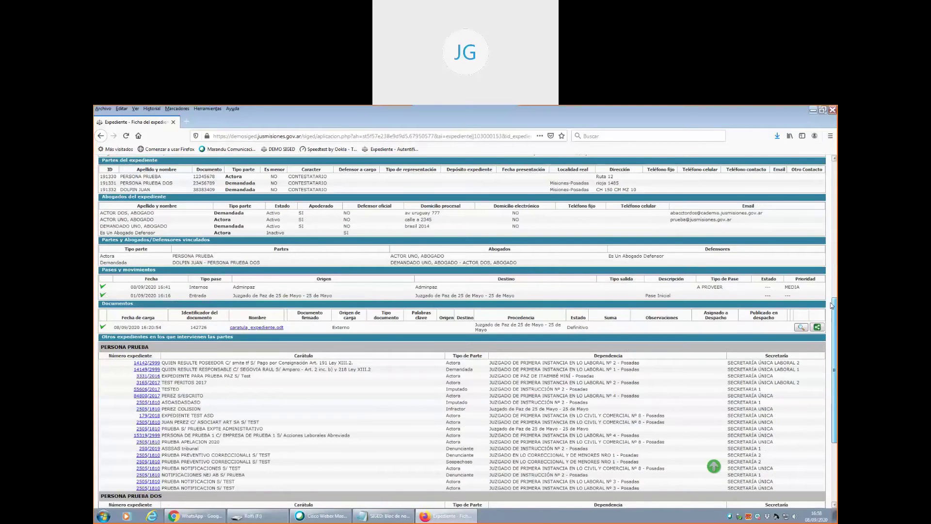
{"action": "left_click_drag", "start_coordinate": [831, 305], "coordinate": [832, 167]}
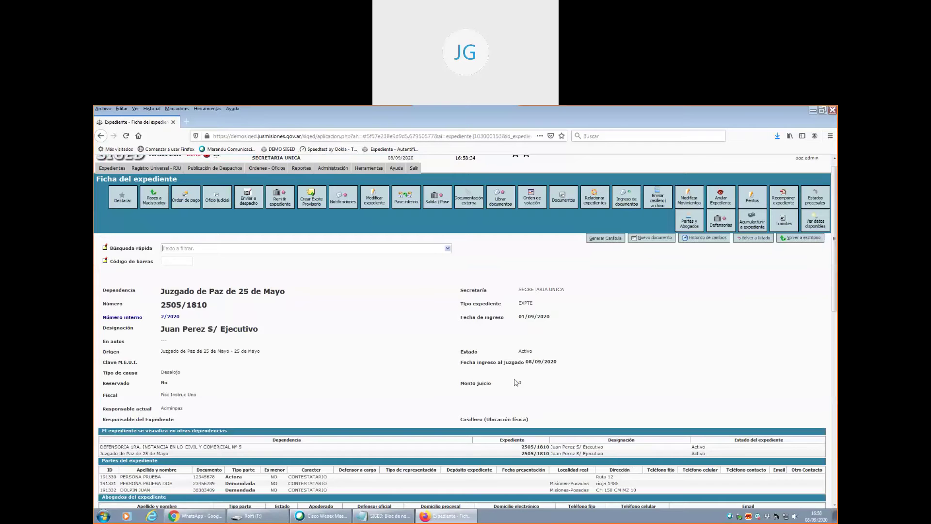
{"action": "left_click_drag", "start_coordinate": [834, 277], "coordinate": [836, 362]}
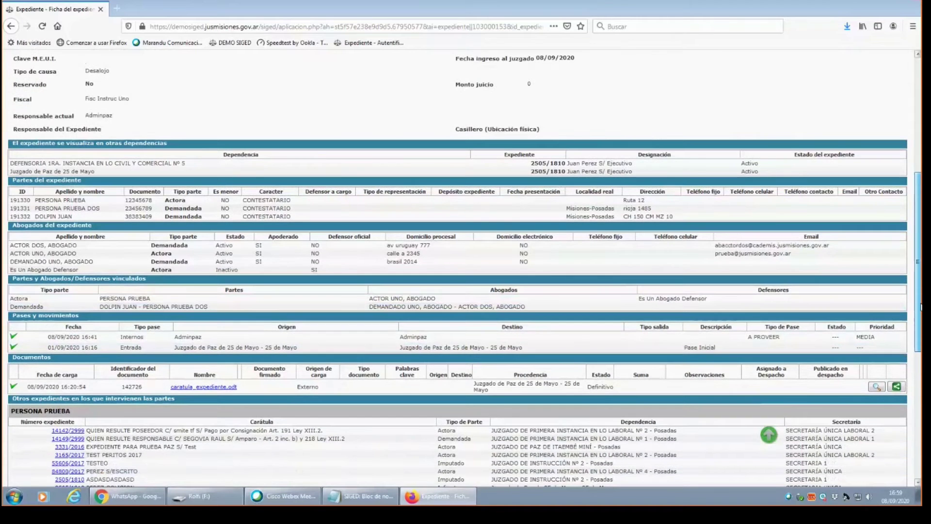
{"action": "left_click_drag", "start_coordinate": [921, 307], "coordinate": [918, 207]}
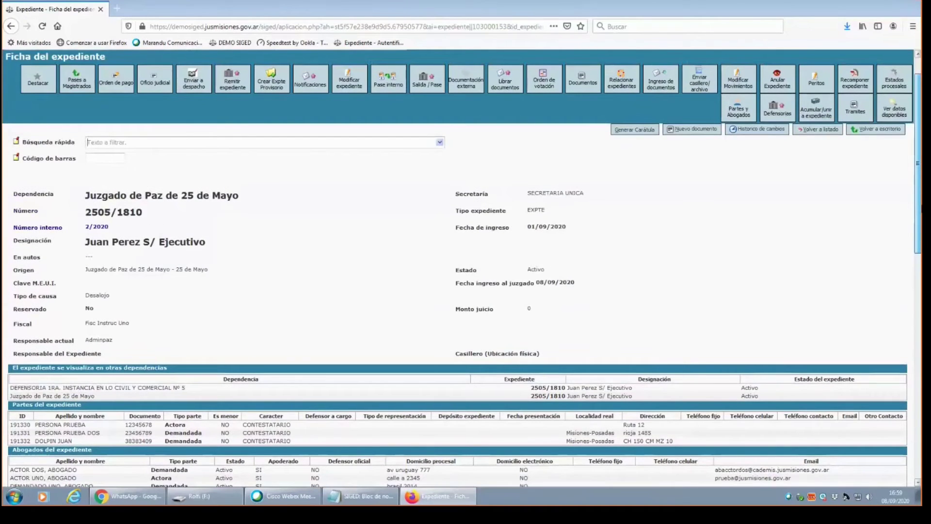
Start a new document, then go back to the expediente's Ficha via Volver a la ficha.
{"action": "left_click_drag", "start_coordinate": [918, 207], "coordinate": [918, 206]}
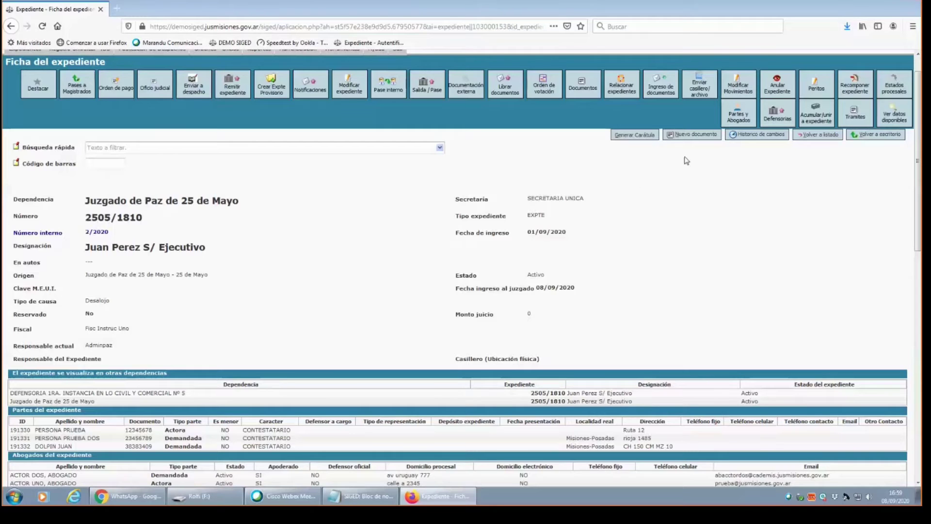
{"action": "left_click", "coordinate": [687, 136]}
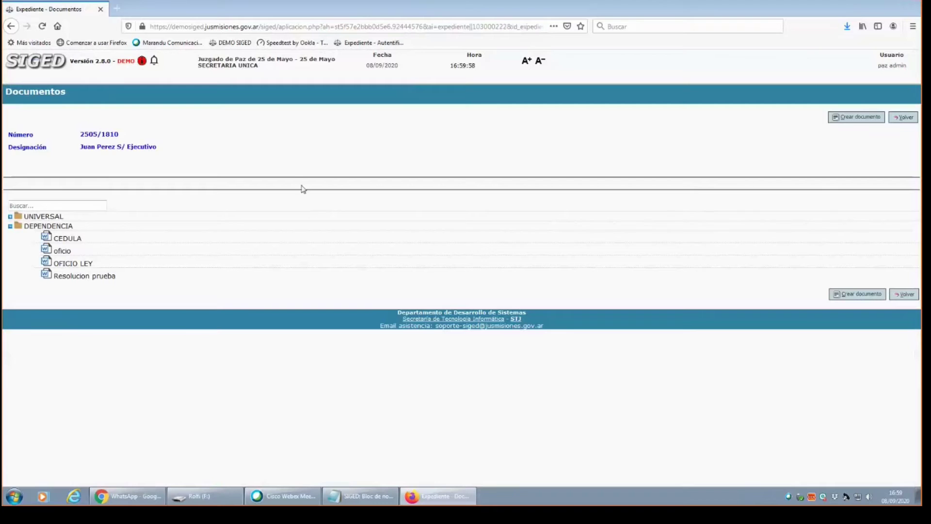
{"action": "left_click", "coordinate": [915, 295]}
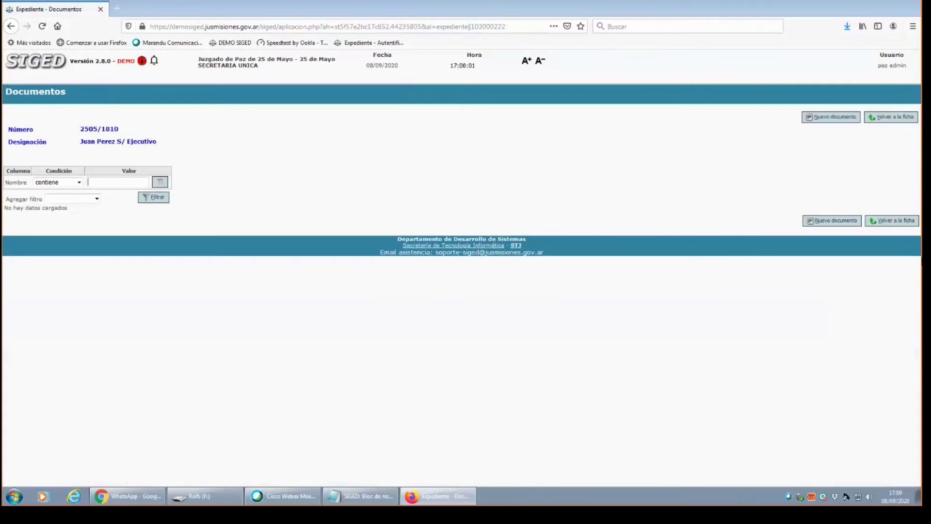
{"action": "left_click", "coordinate": [881, 221]}
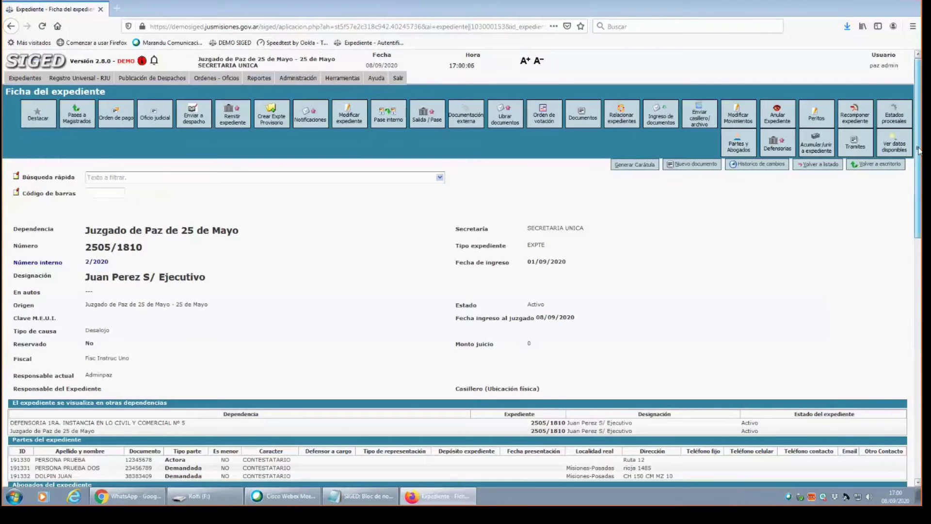
Start Nuevo documento again and select the Resolucion prueba template.
{"action": "scroll", "coordinate": [914, 161], "scroll_direction": "down", "scroll_amount": 4}
{"action": "scroll", "coordinate": [466, 290], "scroll_direction": "down", "scroll_amount": 8}
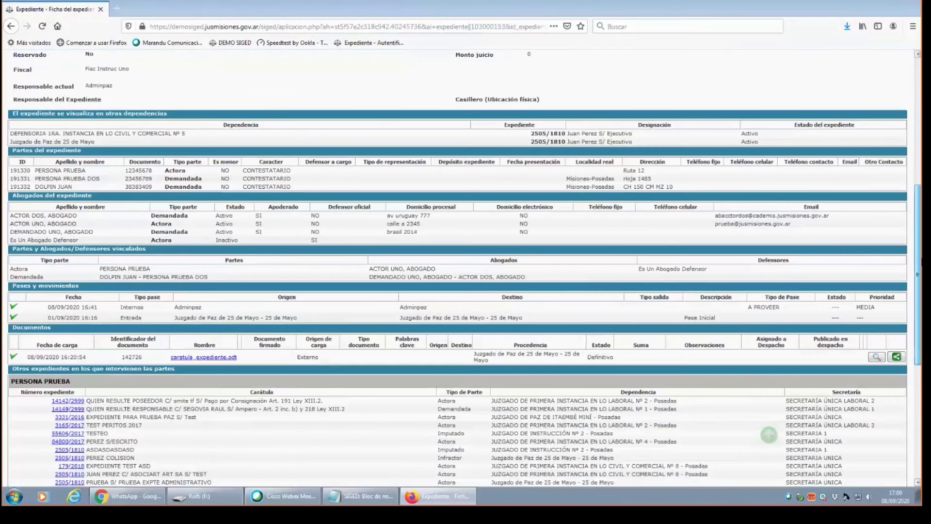
{"action": "scroll", "coordinate": [458, 267], "scroll_direction": "down", "scroll_amount": 8}
{"action": "scroll", "coordinate": [466, 267], "scroll_direction": "down", "scroll_amount": 2}
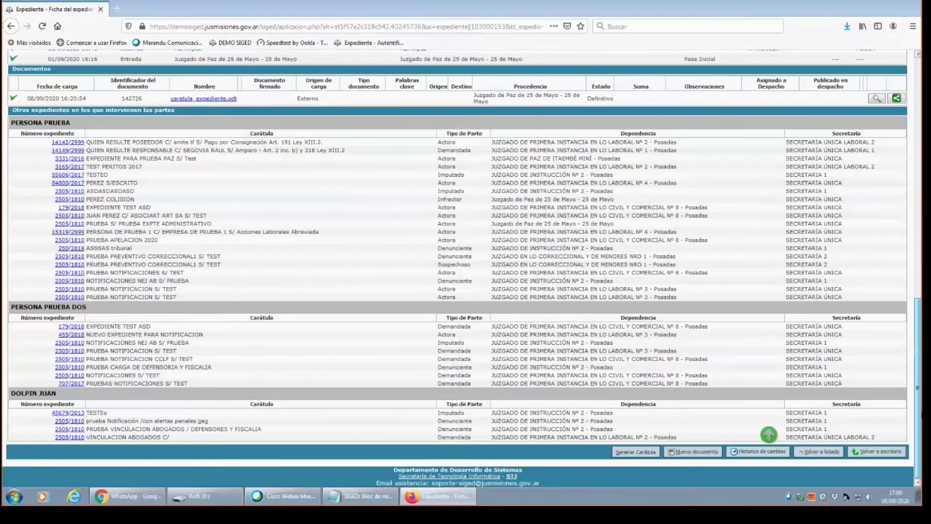
{"action": "scroll", "coordinate": [579, 186], "scroll_direction": "up", "scroll_amount": 15}
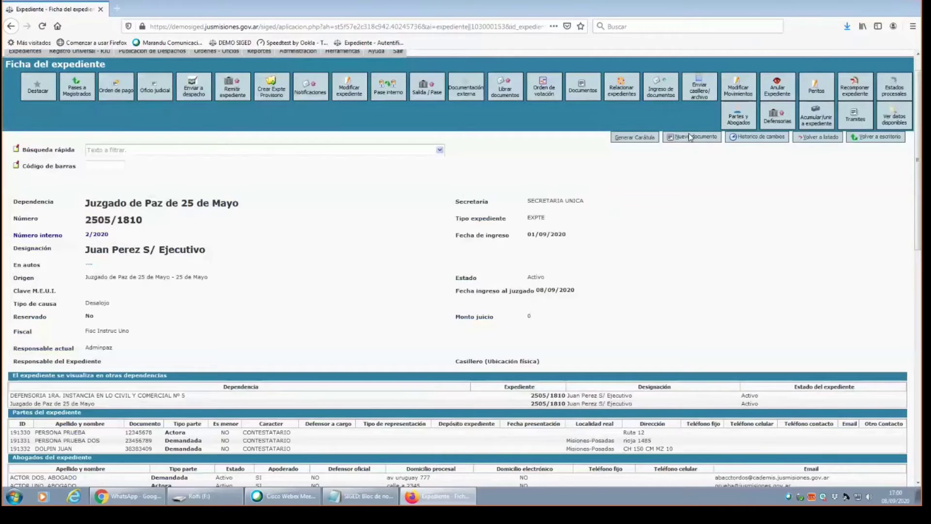
{"action": "left_click", "coordinate": [691, 137]}
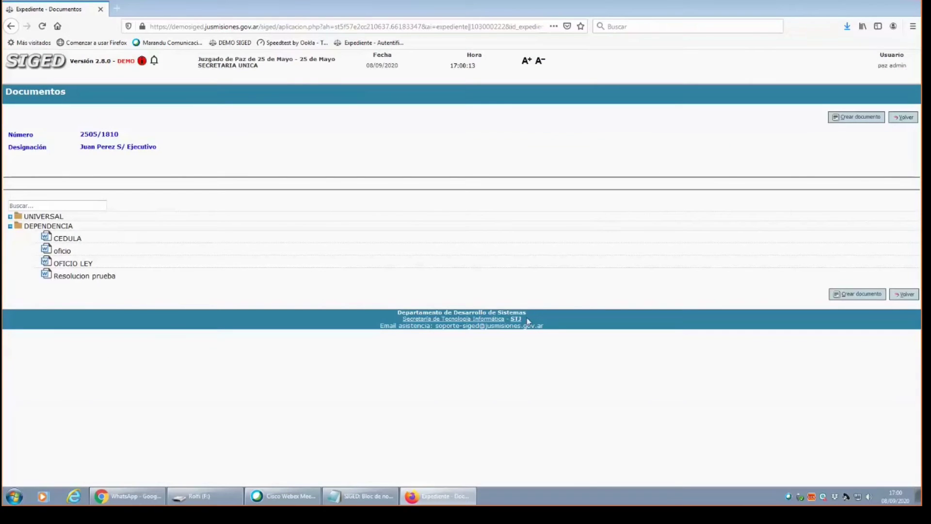
{"action": "left_click", "coordinate": [67, 280]}
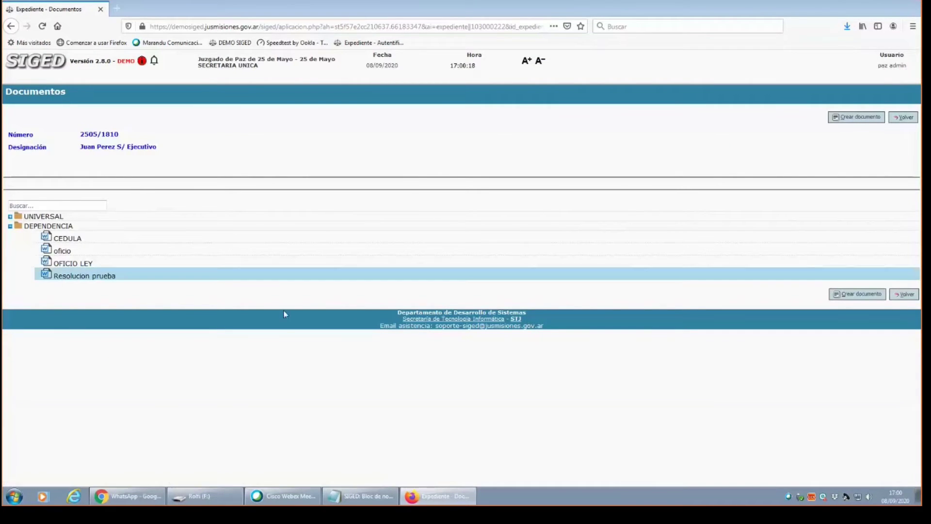
Create the document from the template, keeping Sentencia as the Tipo documento.
{"action": "left_click", "coordinate": [866, 296]}
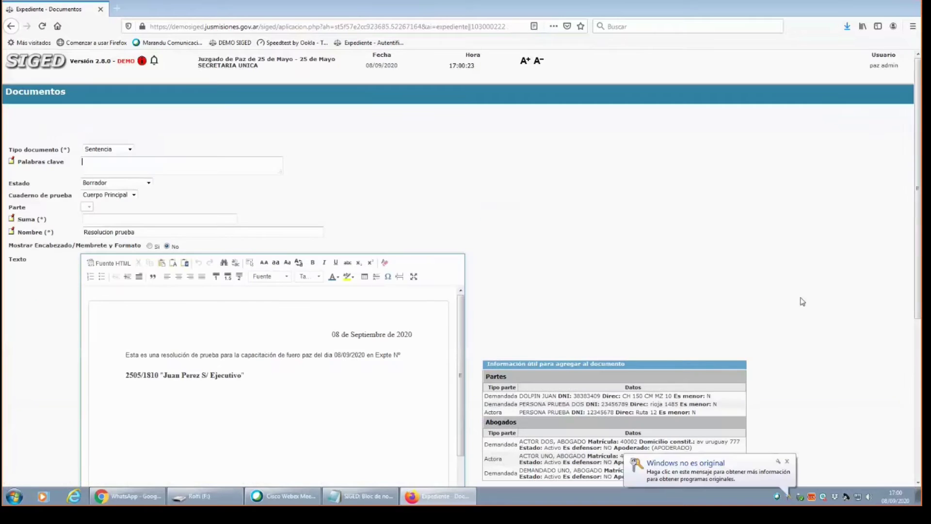
{"action": "left_click", "coordinate": [134, 152]}
{"action": "left_click", "coordinate": [134, 152]}
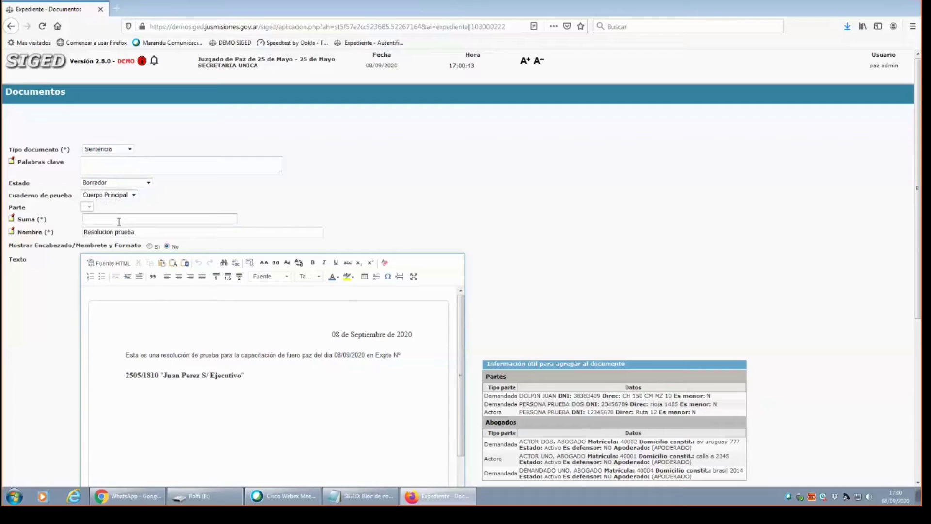
Enter 'resolucion prueba' in the Suma field, correcting the typos.
{"action": "type", "text": "RESOLCU"}
{"action": "key", "text": "BackSpace"}
{"action": "key", "text": "BackSpace"}
{"action": "key", "text": "BackSpace"}
{"action": "type", "text": "re"}
{"action": "key", "text": "BackSpace"}
{"action": "type", "text": "ueb"}
{"action": "scroll", "coordinate": [918, 175], "scroll_direction": "down", "scroll_amount": 3}
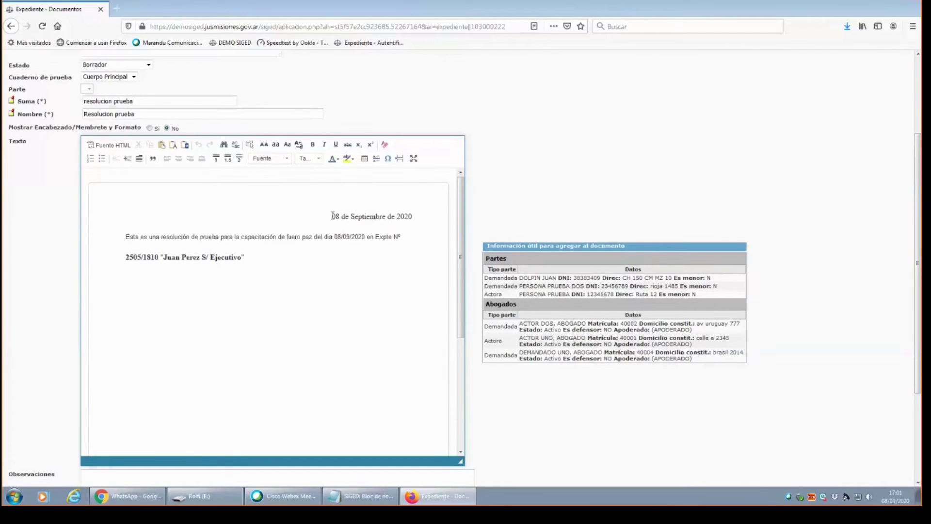
{"action": "left_click_drag", "start_coordinate": [333, 216], "coordinate": [413, 217]}
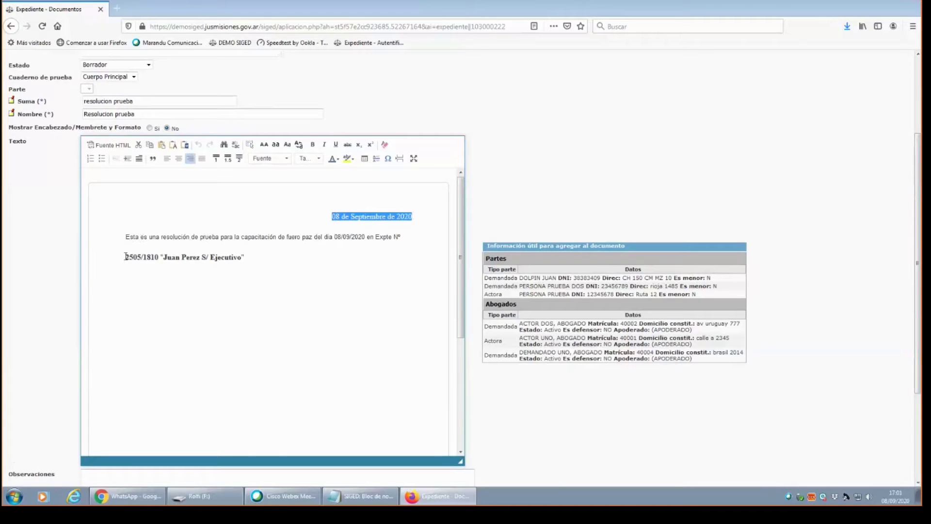
{"action": "left_click_drag", "start_coordinate": [125, 257], "coordinate": [151, 257]}
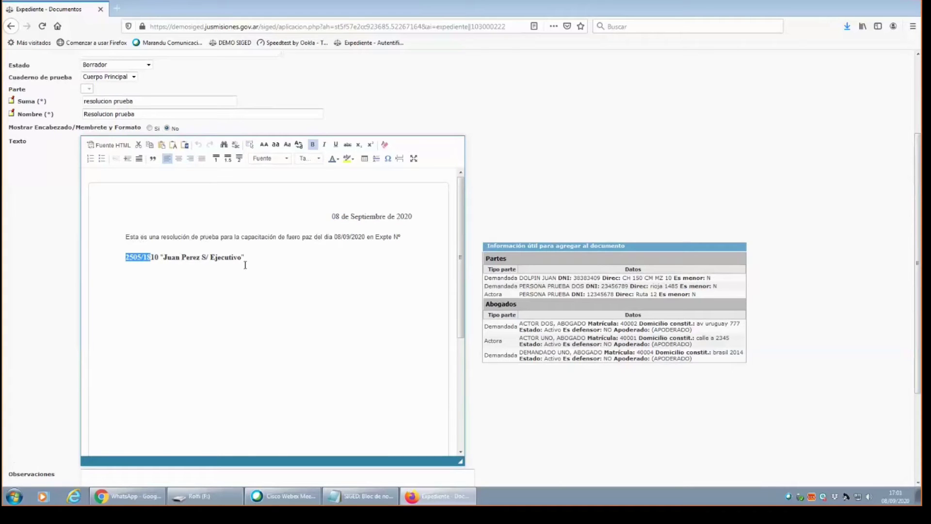
{"action": "left_click_drag", "start_coordinate": [245, 258], "coordinate": [131, 264]}
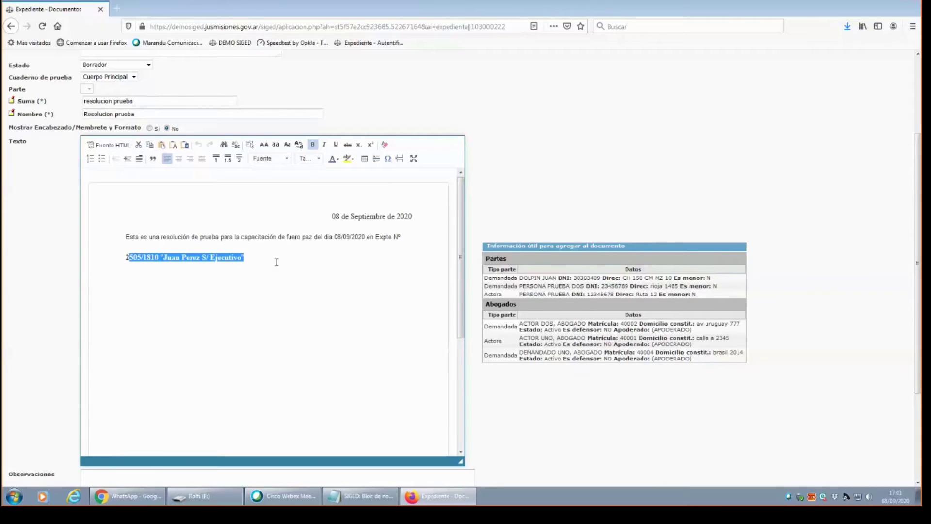
{"action": "mouse_move", "coordinate": [461, 258]}
{"action": "left_mouse_down"}
{"action": "mouse_move", "coordinate": [463, 368]}
{"action": "mouse_move", "coordinate": [462, 259]}
{"action": "left_mouse_up"}
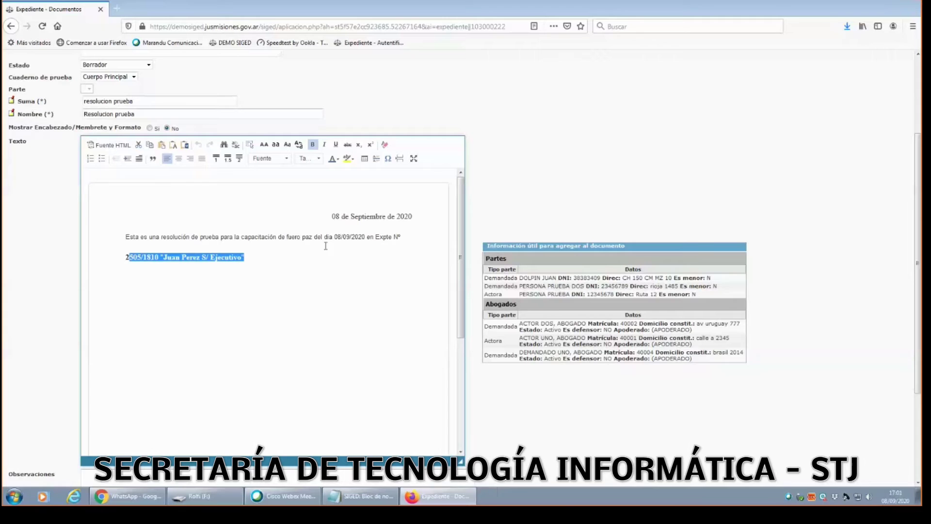
{"action": "left_click_drag", "start_coordinate": [330, 216], "coordinate": [413, 217]}
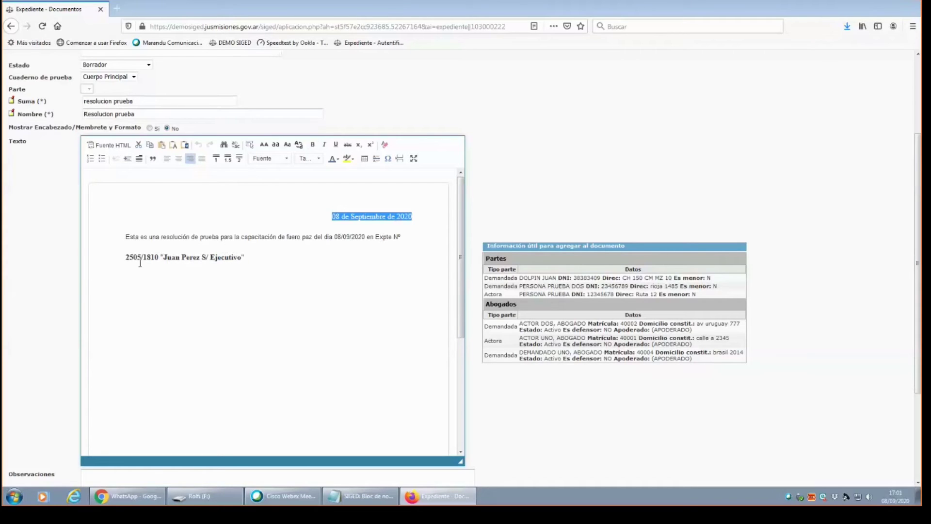
{"action": "left_click_drag", "start_coordinate": [462, 259], "coordinate": [460, 356]}
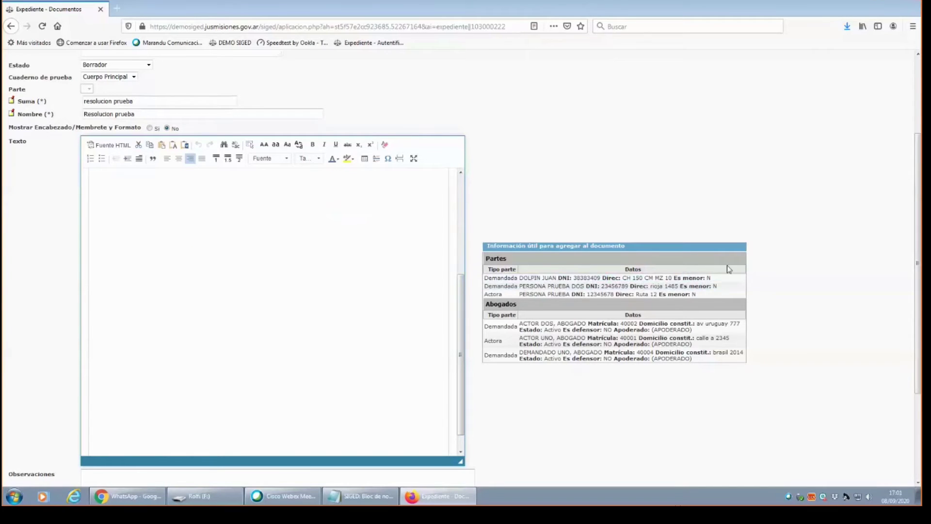
{"action": "scroll", "coordinate": [916, 265], "scroll_direction": "down", "scroll_amount": 1}
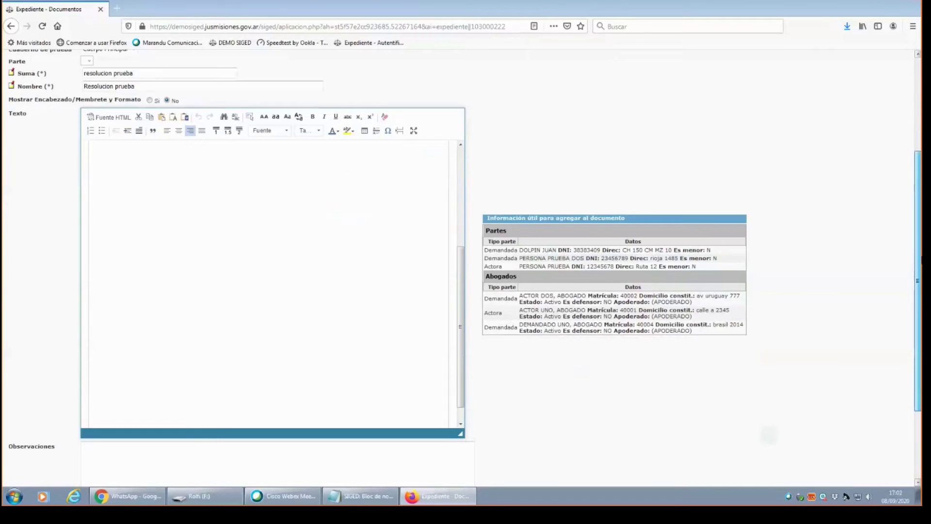
{"action": "left_click_drag", "start_coordinate": [921, 260], "coordinate": [919, 210]}
{"action": "left_click_drag", "start_coordinate": [461, 387], "coordinate": [472, 277]}
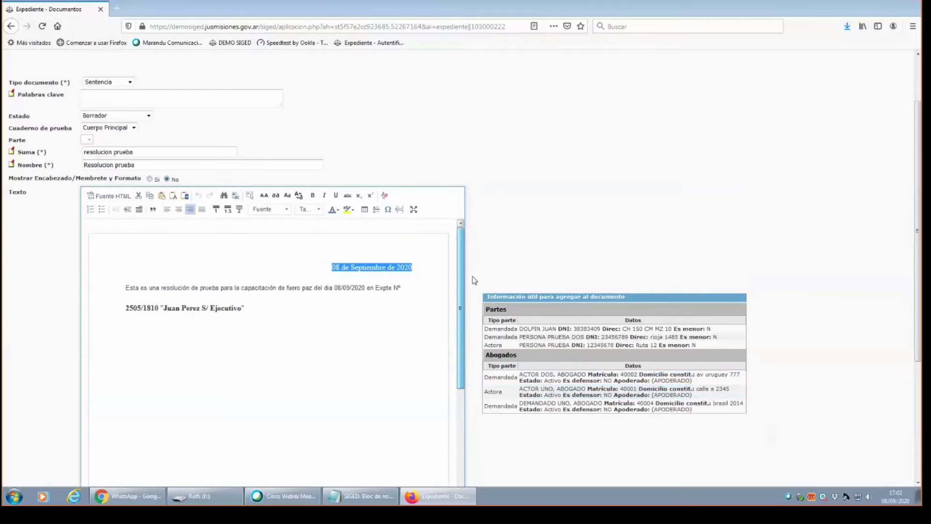
{"action": "left_click", "coordinate": [300, 311]}
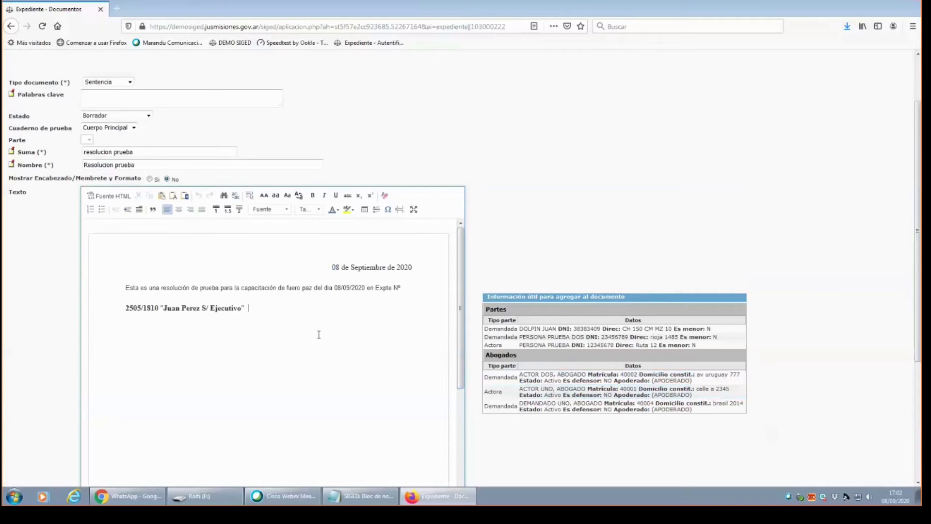
Add filler text 'jdajdlakjdkljdlakjdkljsdlkjlk' after the case caption, then save with Guardar y Seguir editando.
{"action": "type", "text": "jdajdlakjdkljdlakjdkljsdlkjlkj."}
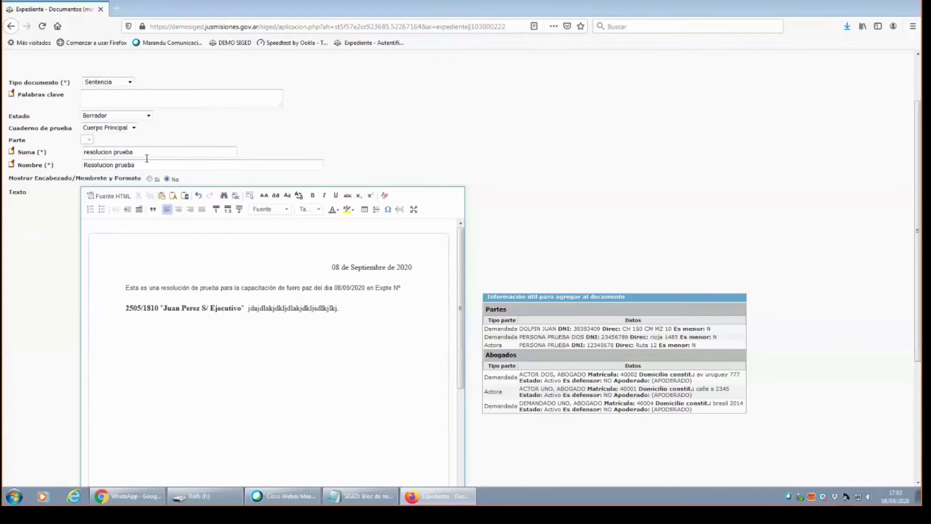
{"action": "left_click_drag", "start_coordinate": [919, 271], "coordinate": [866, 388]}
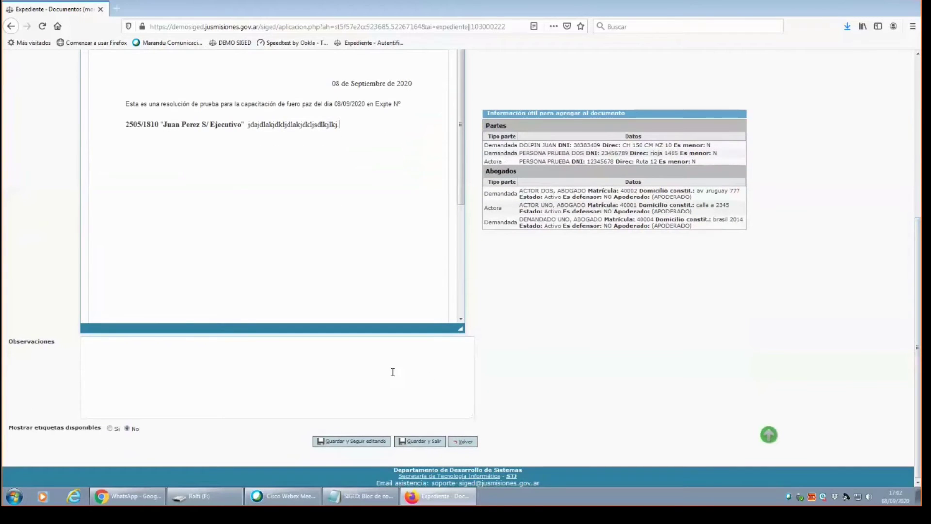
{"action": "left_click", "coordinate": [351, 445]}
{"action": "left_click", "coordinate": [350, 443]}
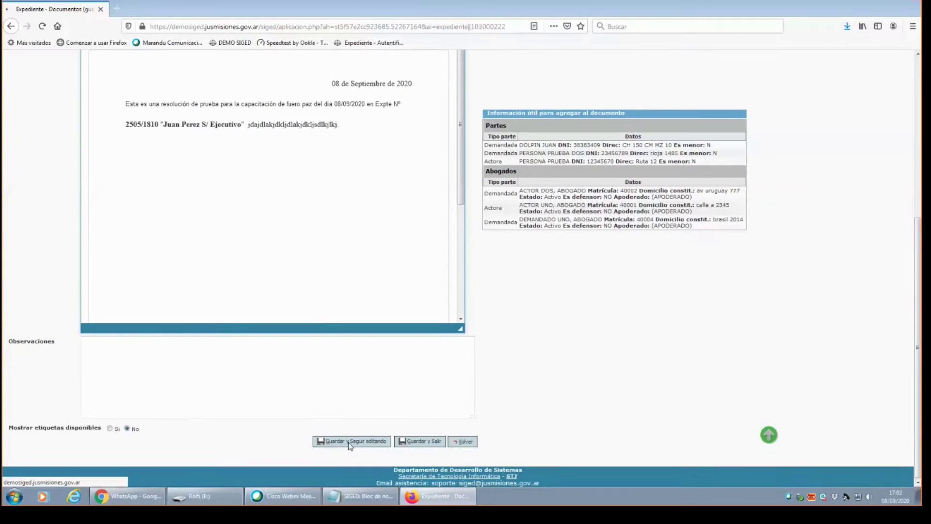
Insert the first defendant's name from the Información útil panel into the resolution body.
{"action": "left_click_drag", "start_coordinate": [917, 170], "coordinate": [920, 280]}
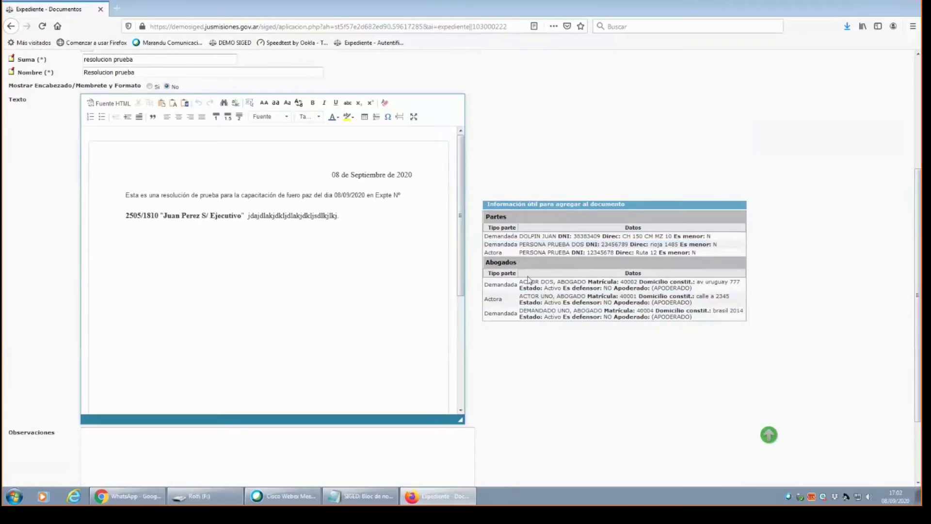
{"action": "left_click_drag", "start_coordinate": [521, 237], "coordinate": [367, 252]}
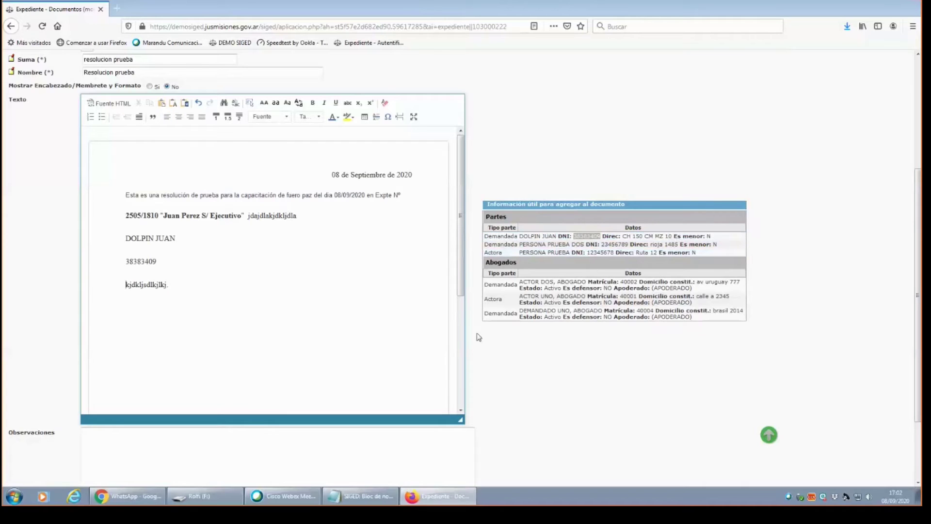
{"action": "left_click_drag", "start_coordinate": [520, 281], "coordinate": [547, 283]}
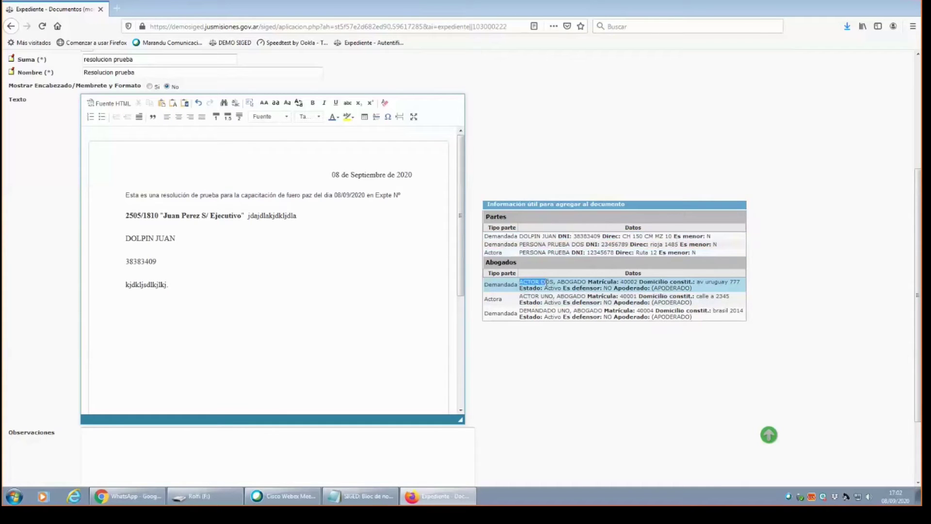
{"action": "left_click", "coordinate": [525, 282]}
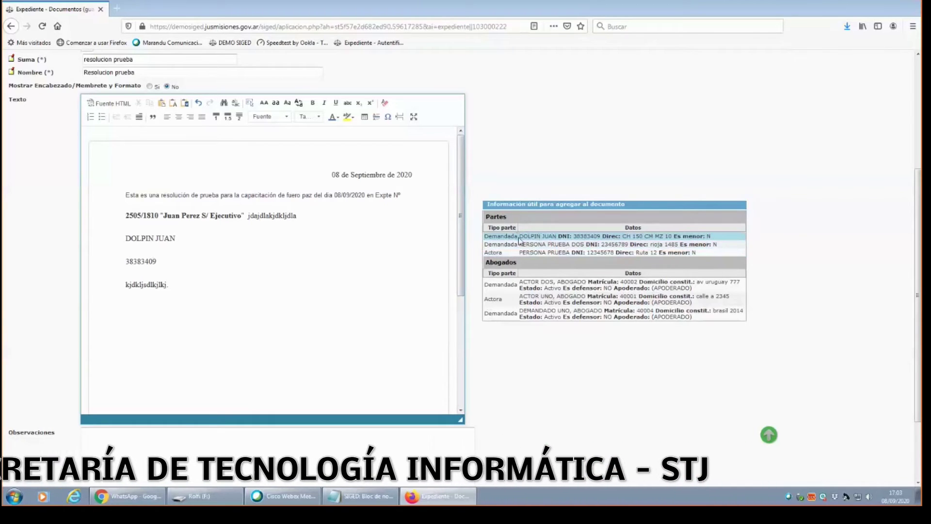
{"action": "left_click_drag", "start_coordinate": [519, 240], "coordinate": [559, 237]}
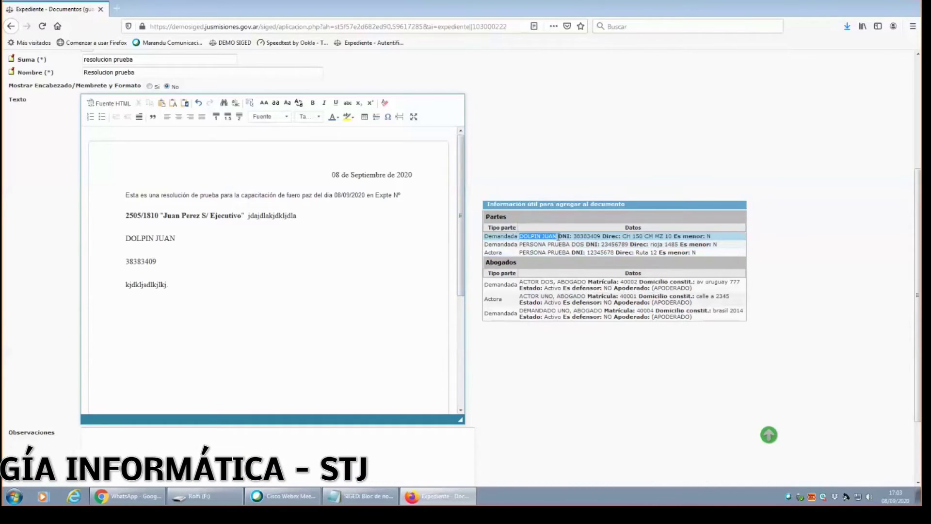
{"action": "left_click", "coordinate": [624, 244]}
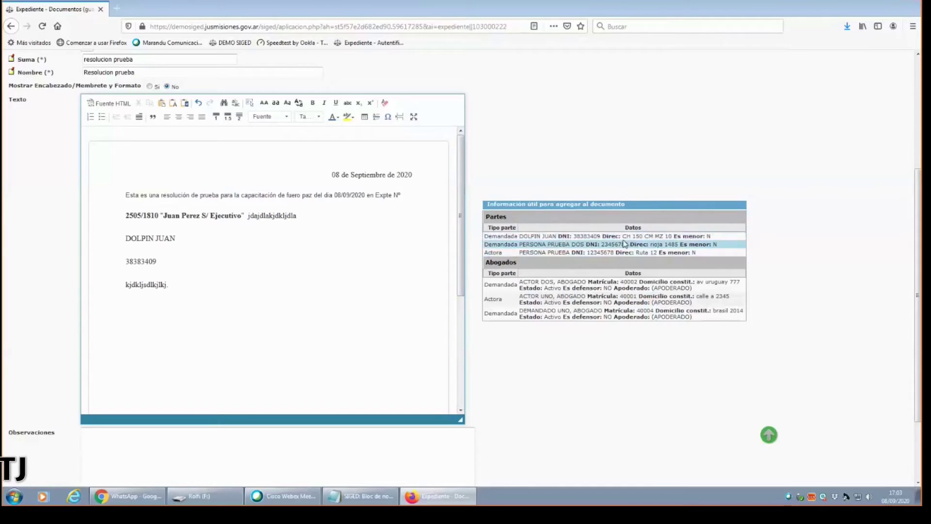
Add the defendant's address after the name and join the DNI number onto that line.
{"action": "left_click_drag", "start_coordinate": [622, 236], "coordinate": [672, 237]}
{"action": "left_click_drag", "start_coordinate": [275, 268], "coordinate": [273, 239]}
{"action": "left_click", "coordinate": [178, 239]}
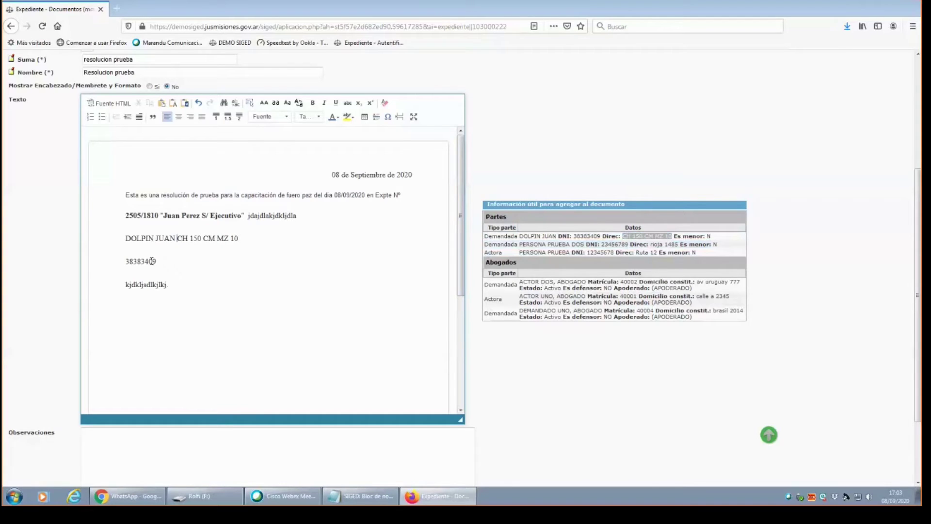
{"action": "left_click_drag", "start_coordinate": [160, 264], "coordinate": [121, 264]}
{"action": "key", "text": "BackSpace"}
{"action": "key", "text": "ctrl+z"}
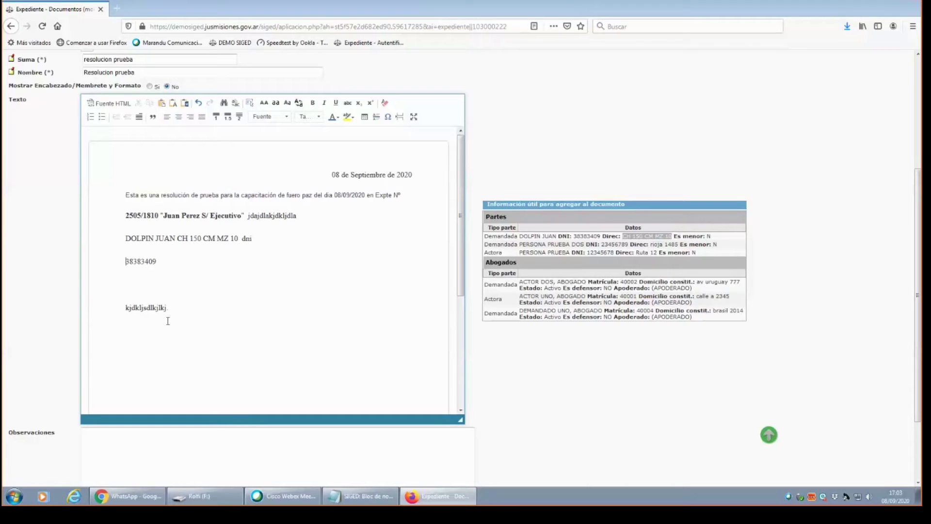
{"action": "key", "text": "BackSpace"}
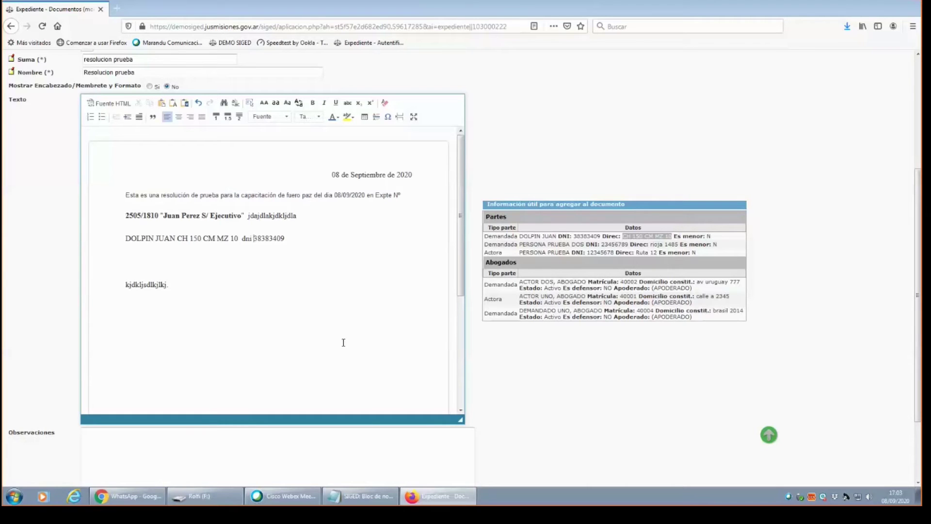
{"action": "scroll", "coordinate": [344, 343], "scroll_direction": "up", "scroll_amount": 2}
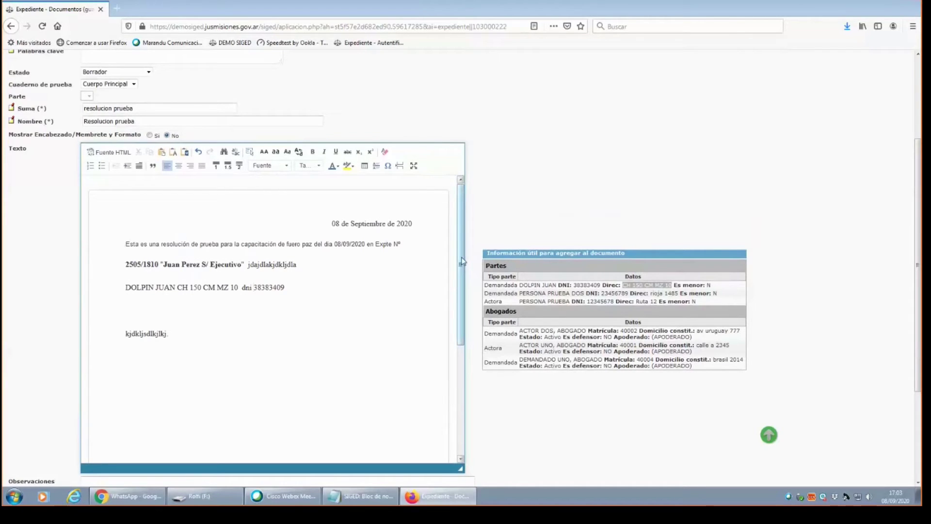
{"action": "scroll", "coordinate": [918, 233], "scroll_direction": "down", "scroll_amount": 3}
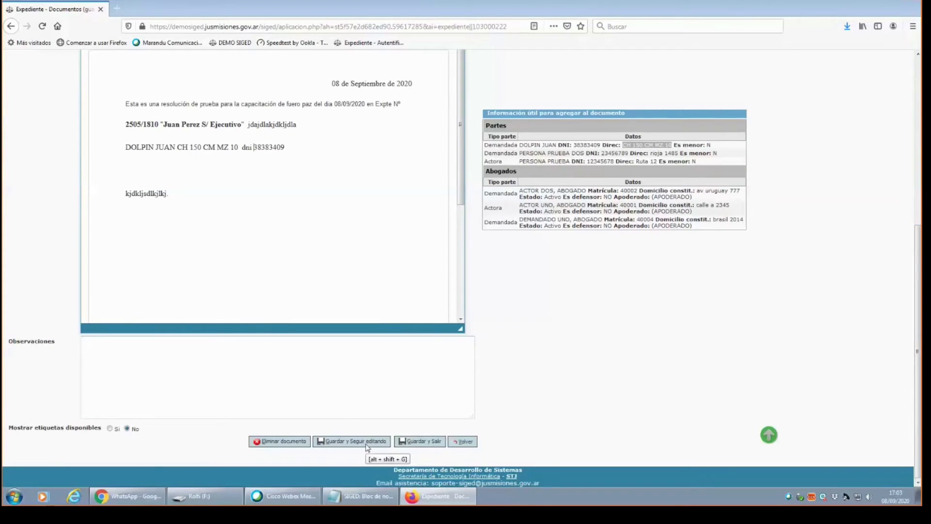
Save and exit the resolution, then open 'Resolucion prueba' from the case's Documentos table.
{"action": "left_click", "coordinate": [425, 441]}
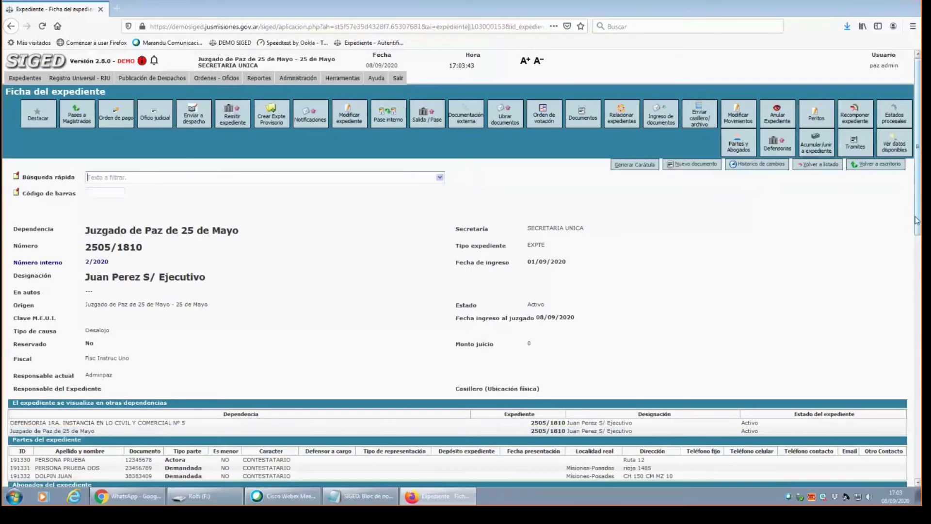
{"action": "left_click_drag", "start_coordinate": [918, 134], "coordinate": [919, 242]}
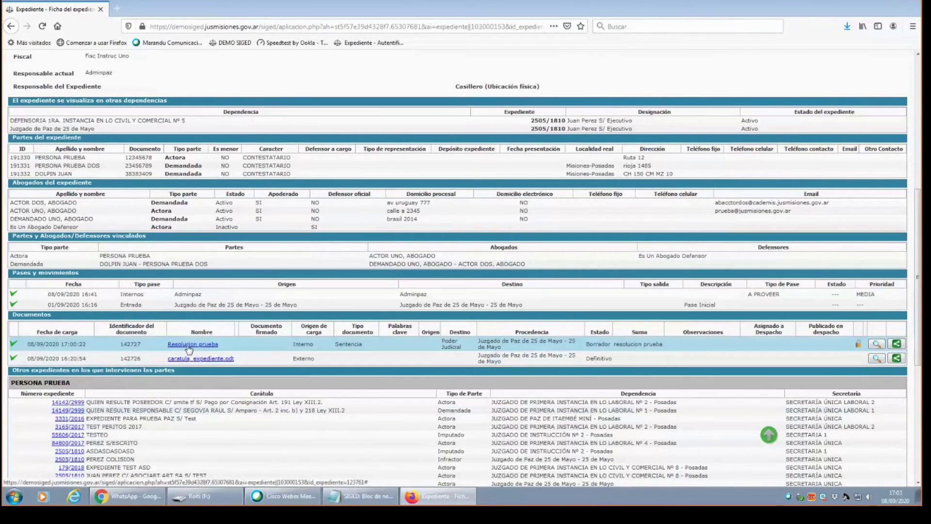
{"action": "left_click", "coordinate": [189, 346]}
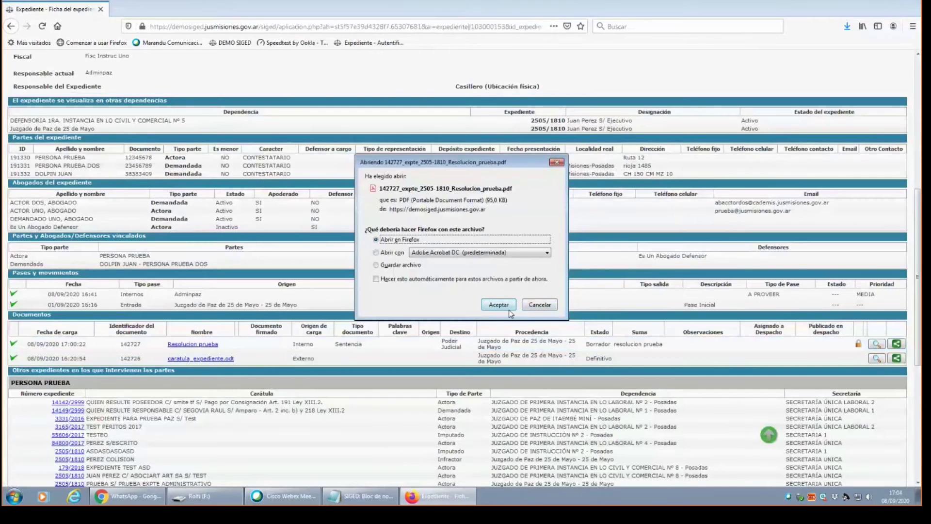
View the Resolucion prueba PDF, close it, and confirm the document's Borrador status.
{"action": "left_click", "coordinate": [509, 310]}
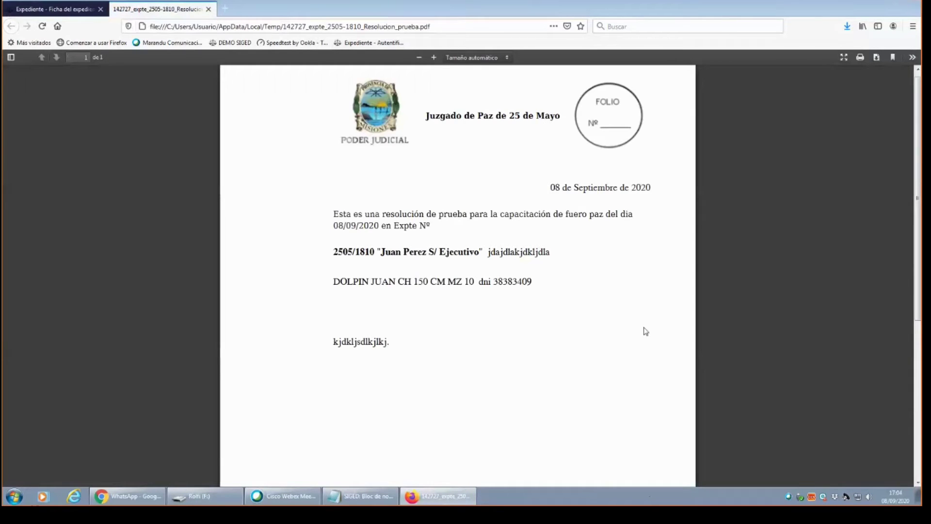
{"action": "left_click", "coordinate": [209, 10]}
{"action": "scroll", "coordinate": [259, 374], "scroll_direction": "down", "scroll_amount": 2}
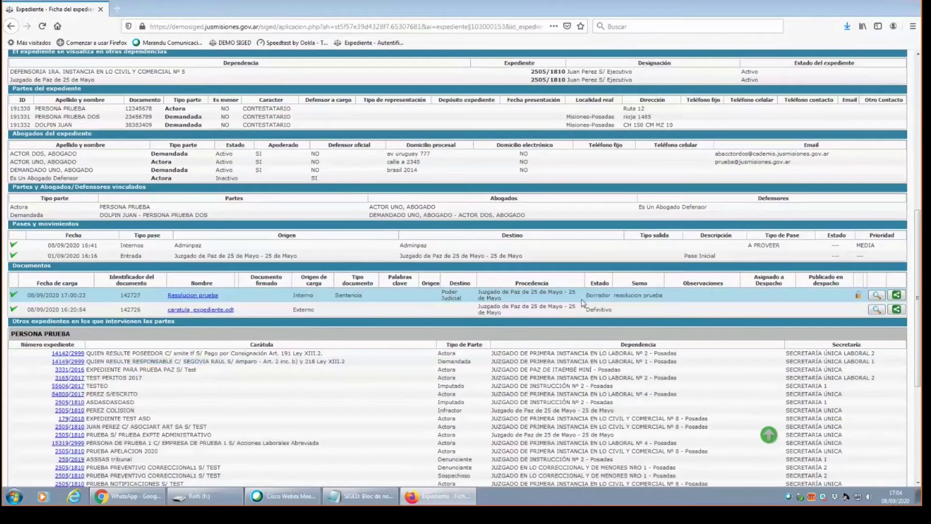
{"action": "left_click_drag", "start_coordinate": [586, 295], "coordinate": [610, 297]}
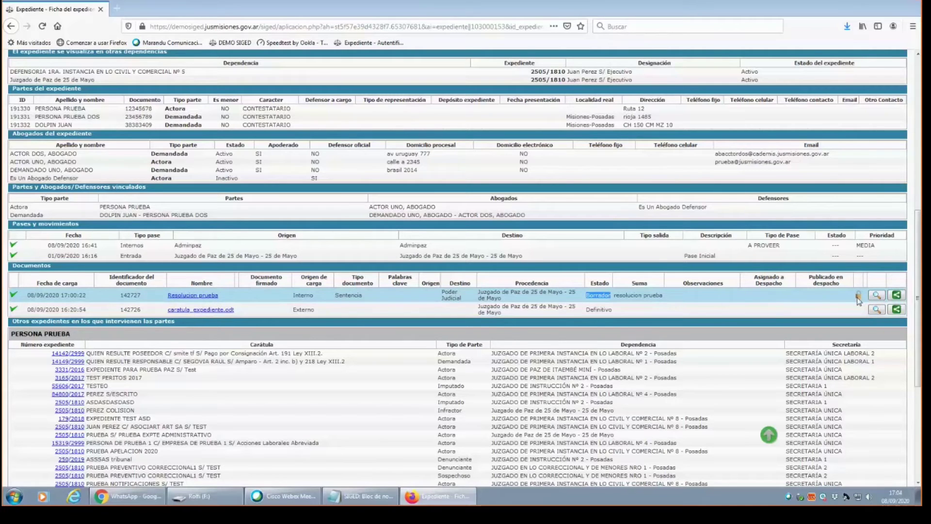
{"action": "left_click", "coordinate": [613, 298]}
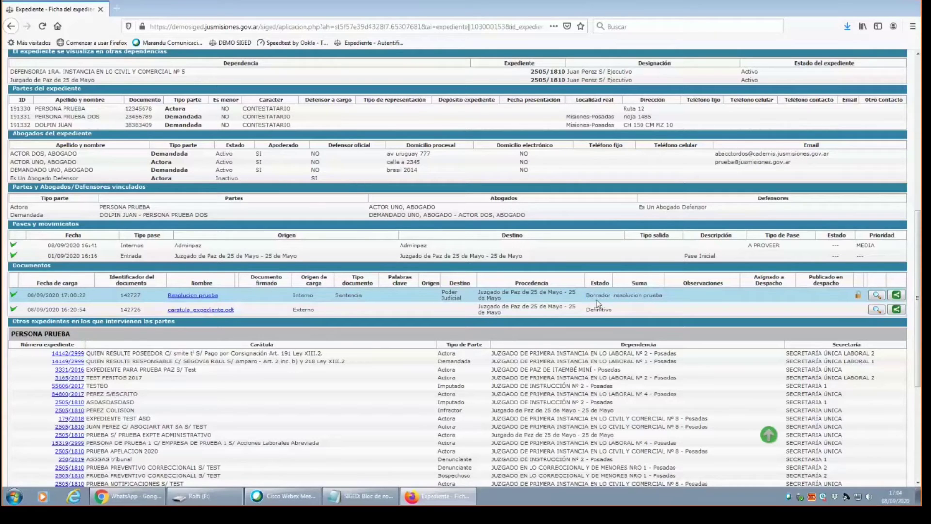
Reopen Resolucion prueba, delete the defendant's name, address and DNI line, and save.
{"action": "left_click", "coordinate": [875, 296]}
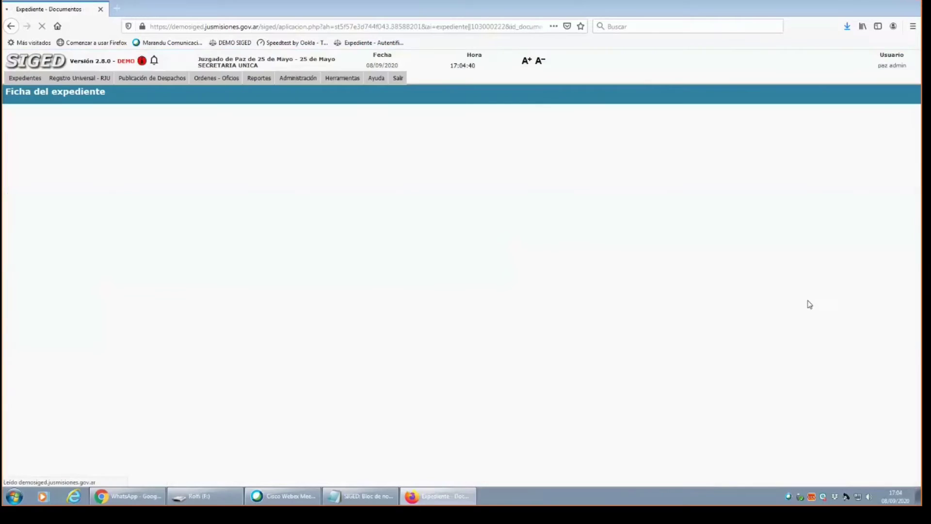
{"action": "scroll", "coordinate": [272, 299], "scroll_direction": "down", "scroll_amount": 5}
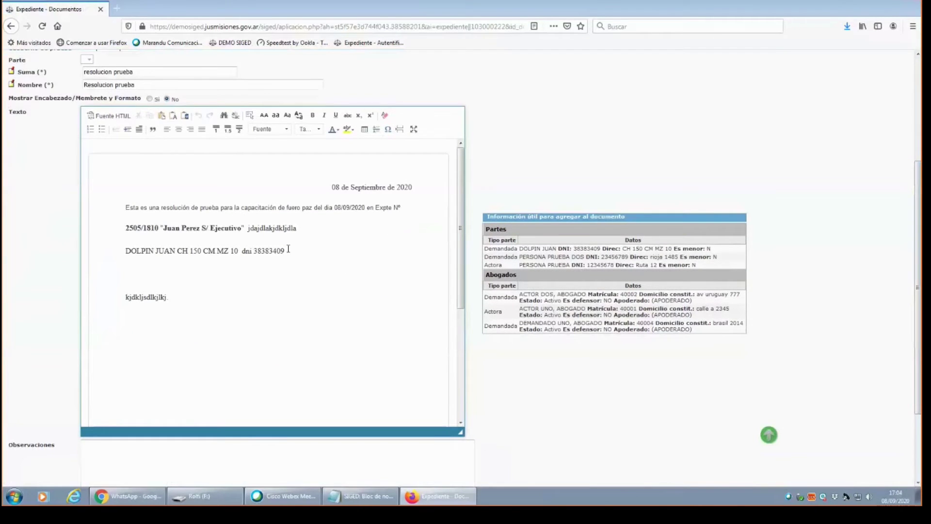
{"action": "left_click_drag", "start_coordinate": [293, 254], "coordinate": [124, 251]}
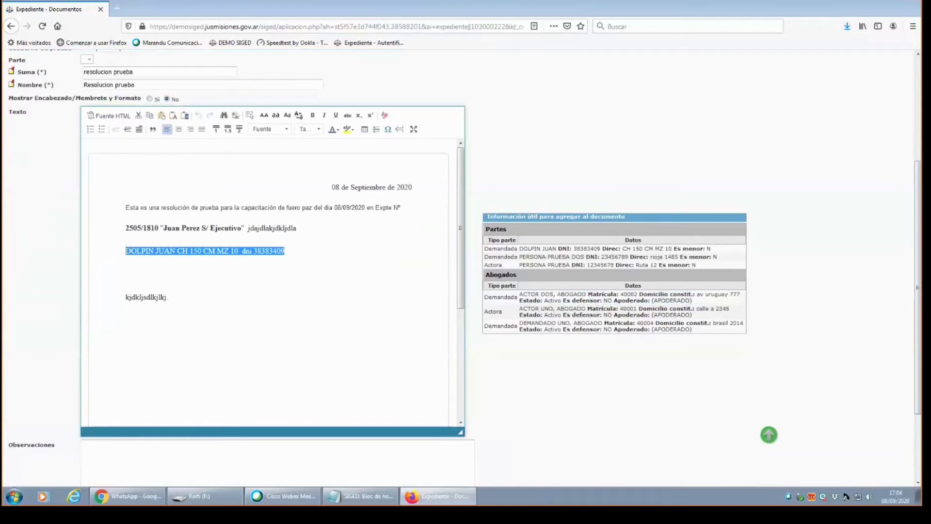
{"action": "key", "text": "Delete"}
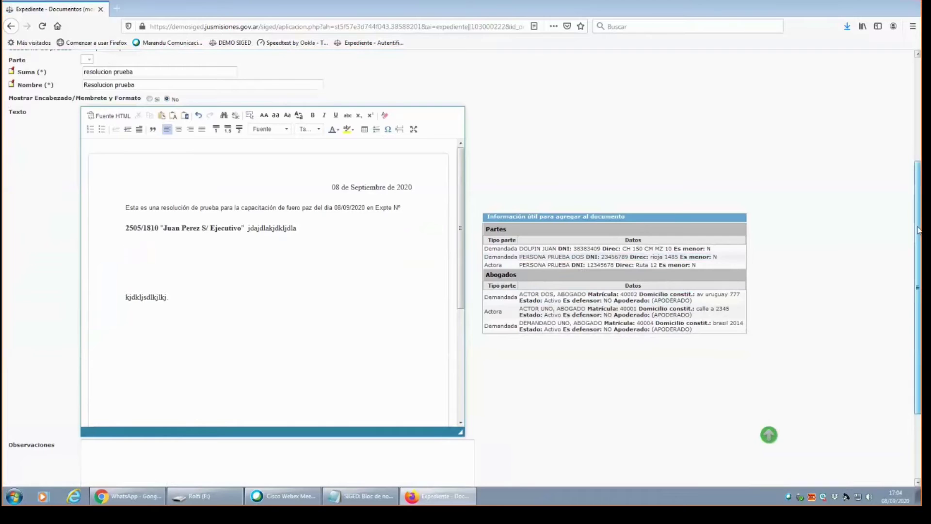
{"action": "scroll", "coordinate": [354, 420], "scroll_direction": "down", "scroll_amount": 4}
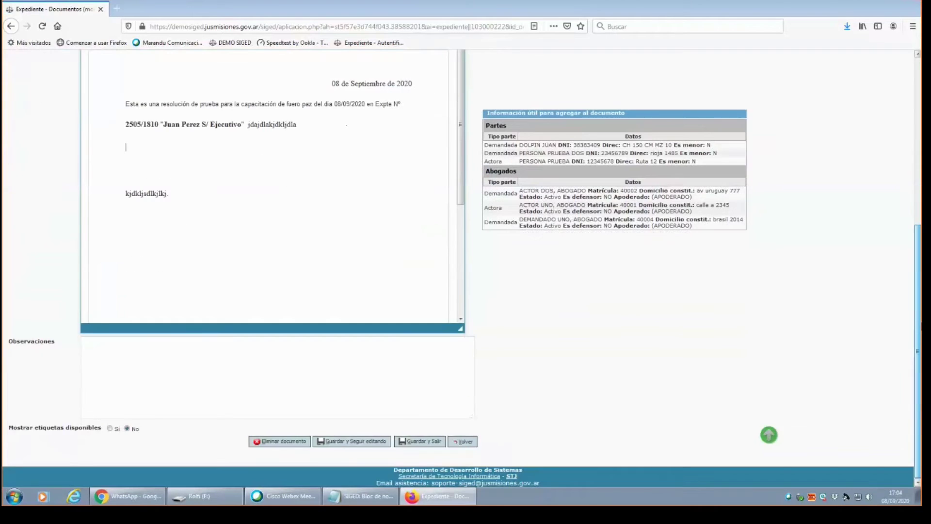
{"action": "left_click", "coordinate": [420, 441]}
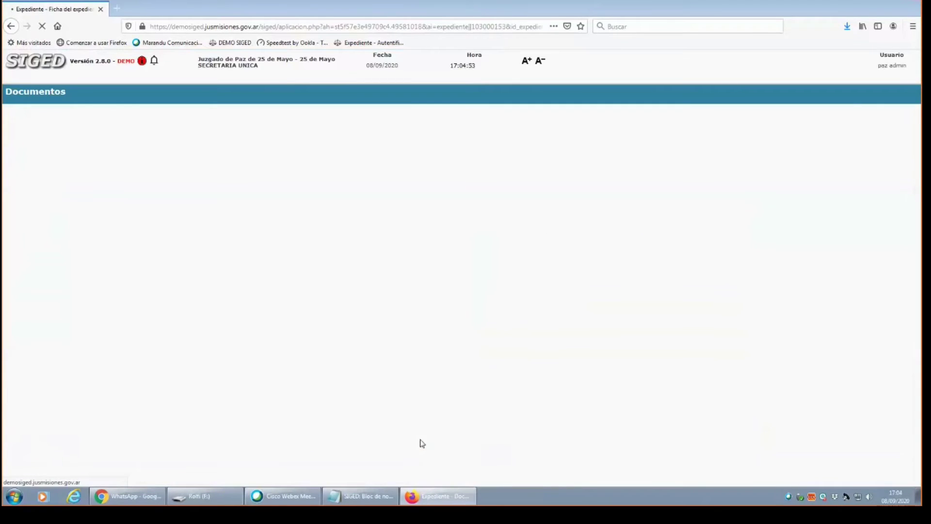
{"action": "scroll", "coordinate": [920, 217], "scroll_direction": "down", "scroll_amount": 8}
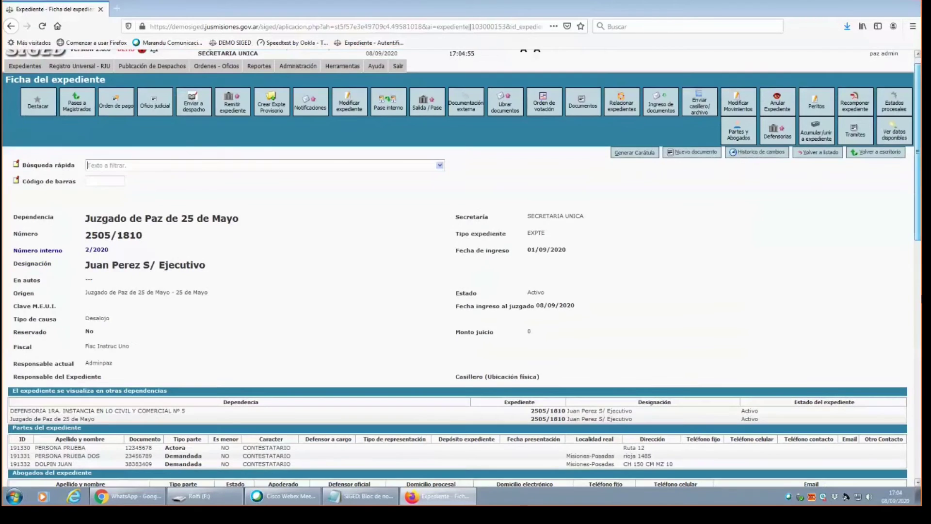
{"action": "left_click", "coordinate": [205, 411]}
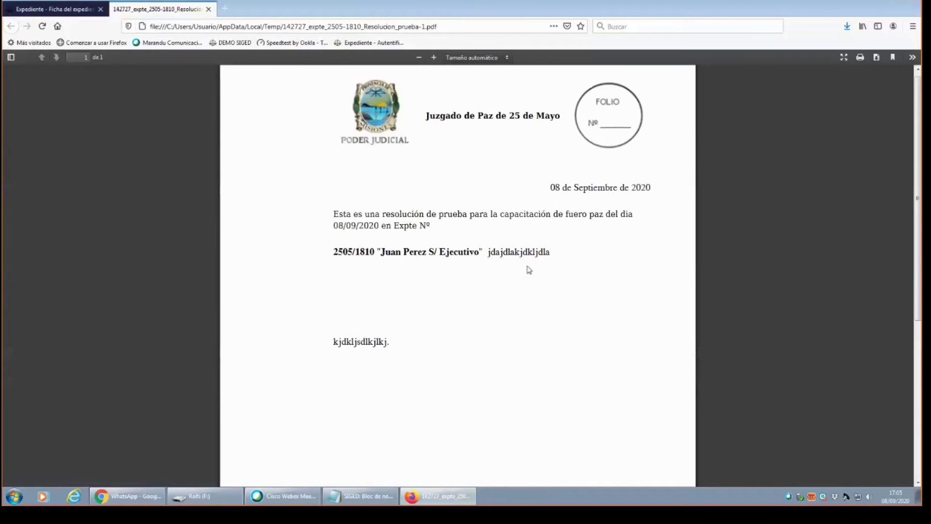
{"action": "left_click", "coordinate": [207, 10]}
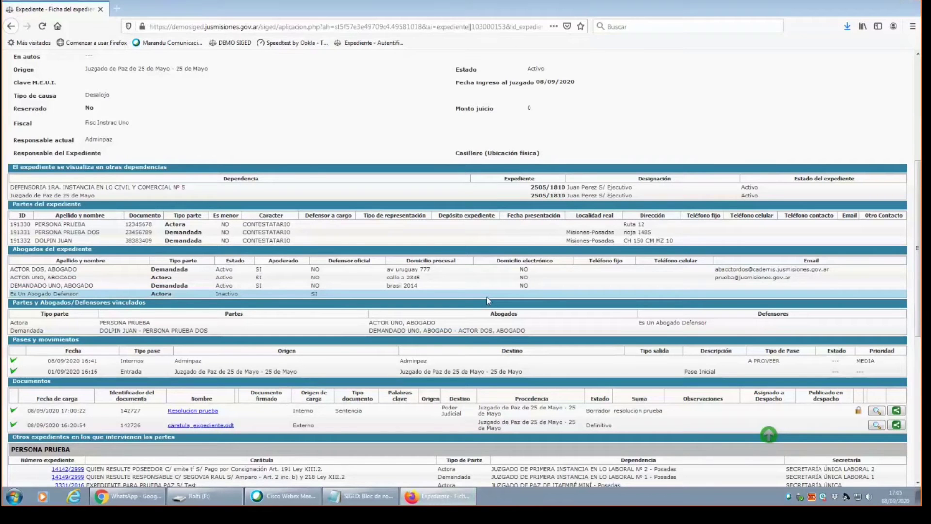
{"action": "scroll", "coordinate": [488, 300], "scroll_direction": "down", "scroll_amount": 3}
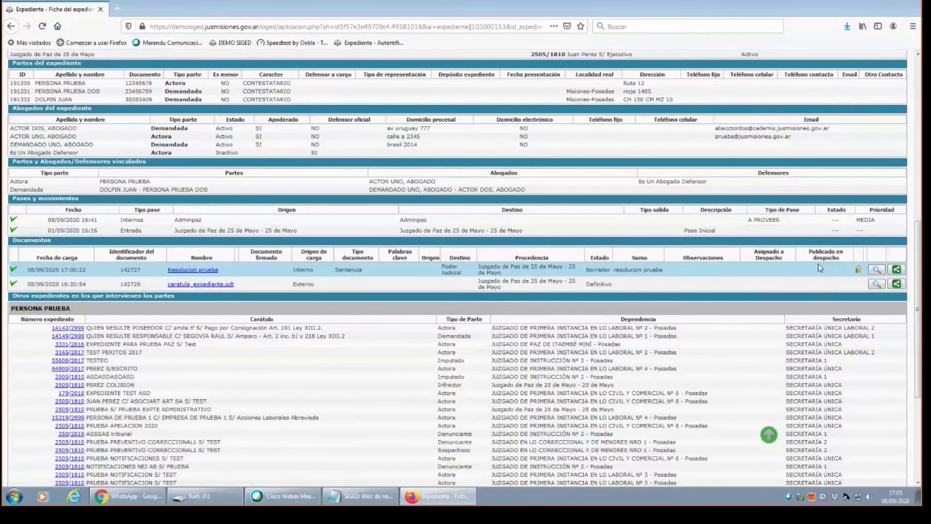
Lock the Resolucion prueba sentencia so its status changes from Borrador to Definitivo.
{"action": "left_click", "coordinate": [858, 271]}
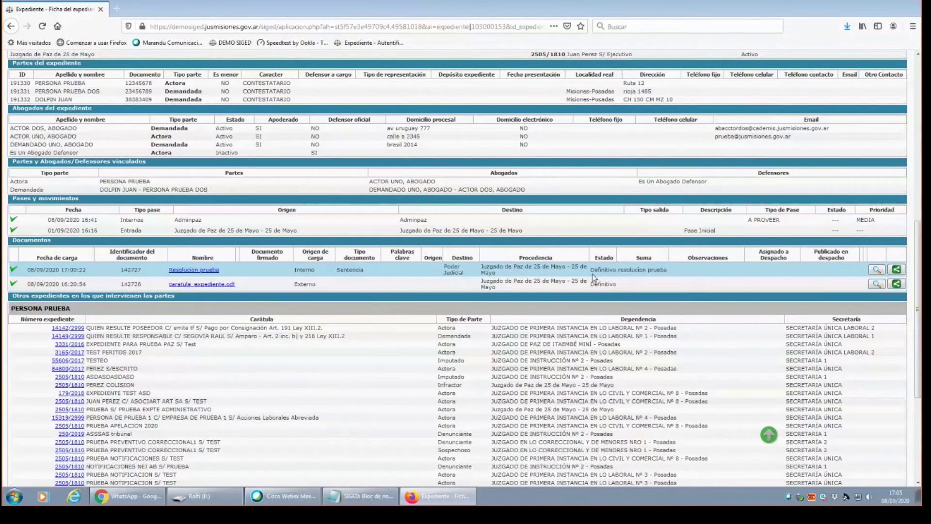
{"action": "left_click_drag", "start_coordinate": [606, 272], "coordinate": [621, 272]}
{"action": "left_click", "coordinate": [619, 270]}
{"action": "mouse_move", "coordinate": [916, 290]}
{"action": "left_mouse_down"}
{"action": "mouse_move", "coordinate": [914, 220]}
{"action": "mouse_move", "coordinate": [915, 307]}
{"action": "mouse_move", "coordinate": [914, 274]}
{"action": "left_mouse_up"}
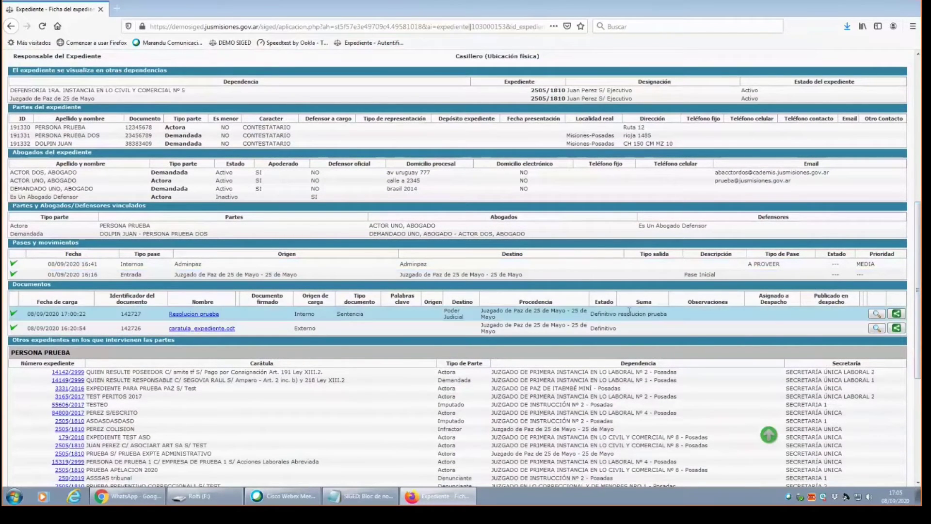
{"action": "left_click_drag", "start_coordinate": [917, 320], "coordinate": [911, 188]}
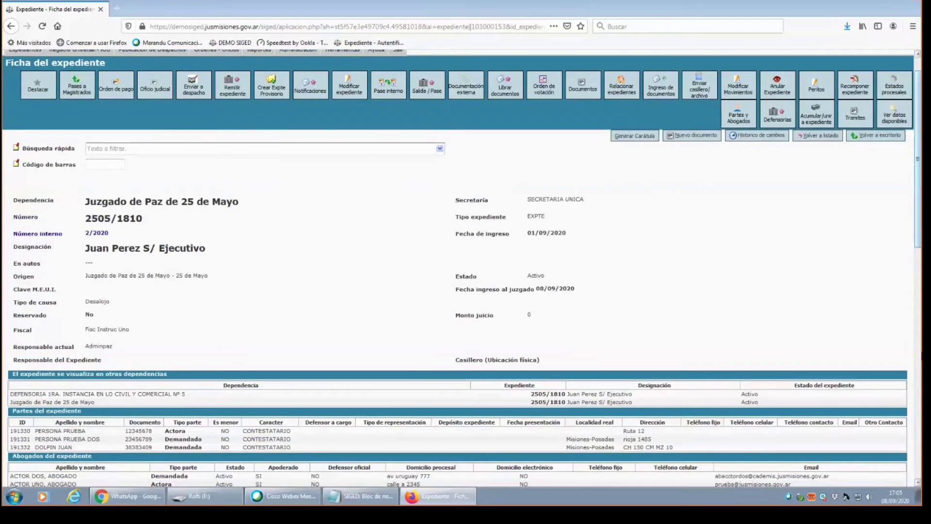
{"action": "scroll", "coordinate": [918, 158], "scroll_direction": "down", "scroll_amount": 3}
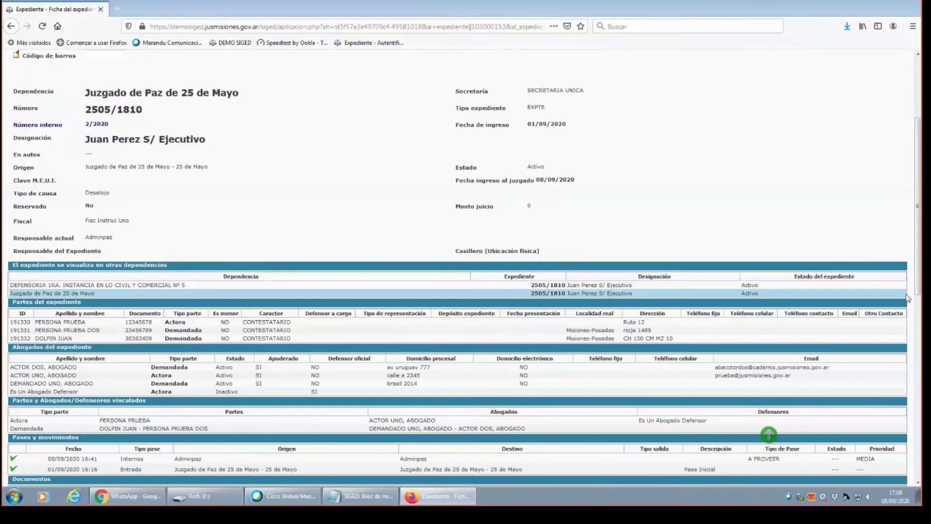
{"action": "scroll", "coordinate": [918, 206], "scroll_direction": "down", "scroll_amount": 11}
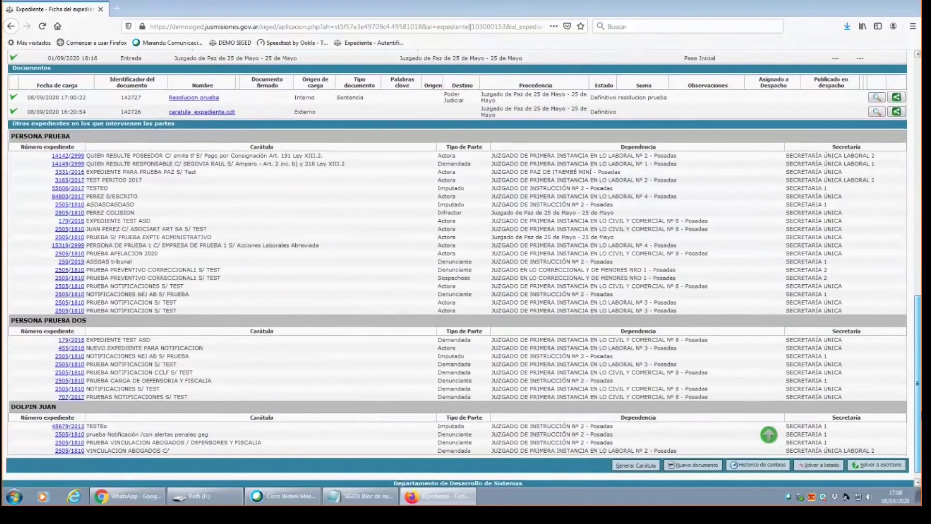
{"action": "scroll", "coordinate": [903, 292], "scroll_direction": "up", "scroll_amount": 7}
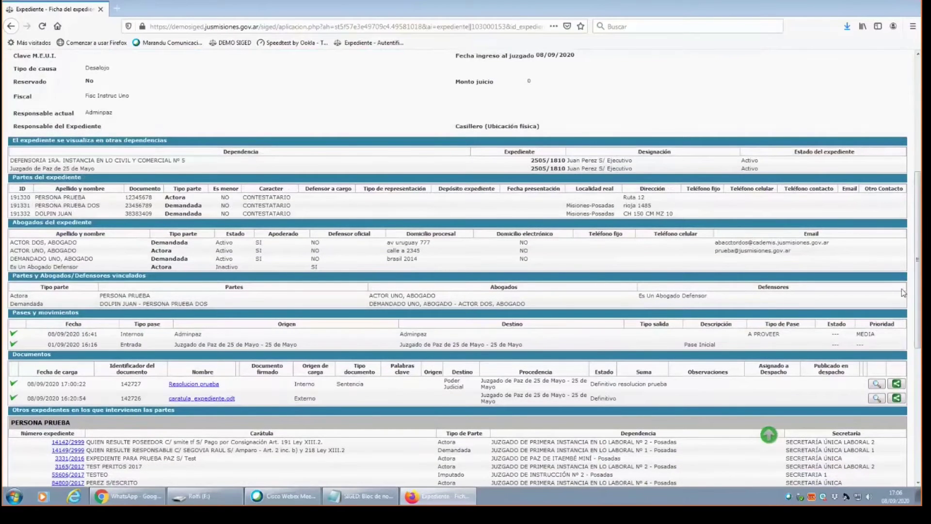
{"action": "scroll", "coordinate": [903, 292], "scroll_direction": "up", "scroll_amount": 6}
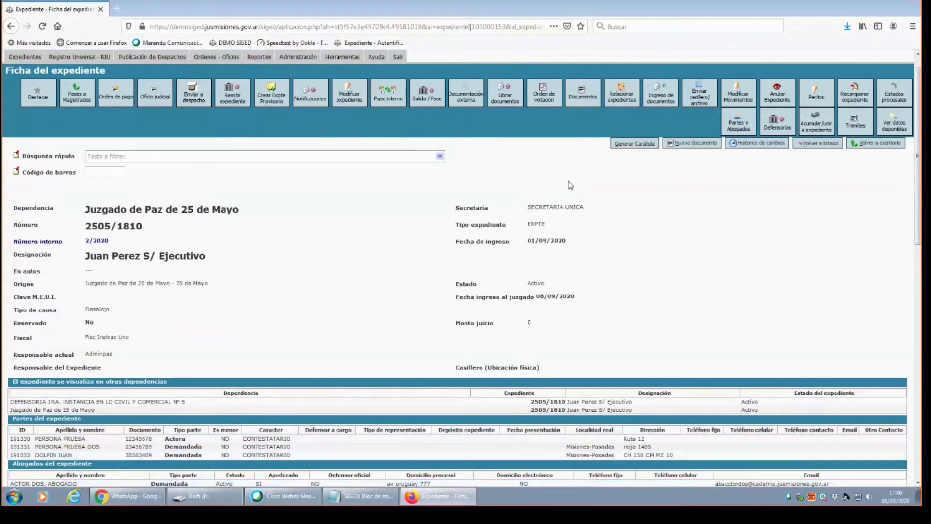
{"action": "left_click", "coordinate": [413, 500]}
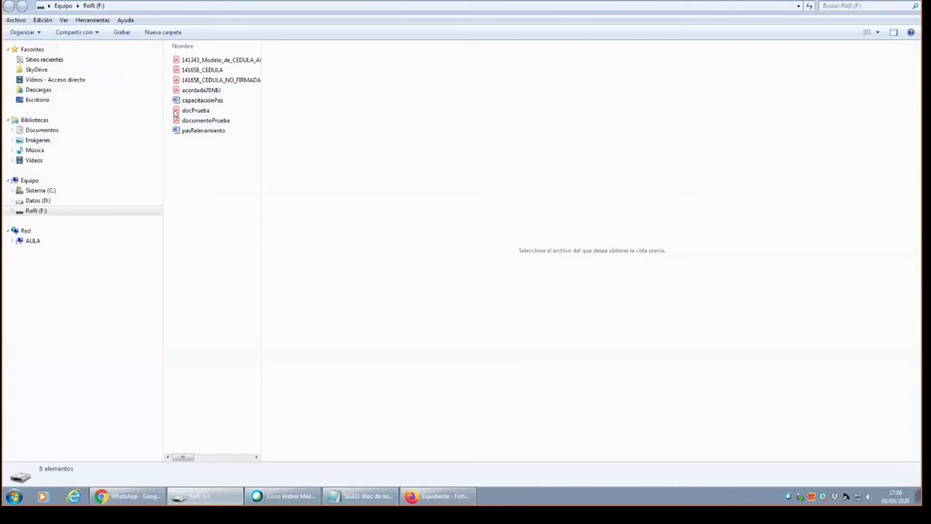
{"action": "left_click", "coordinate": [208, 101]}
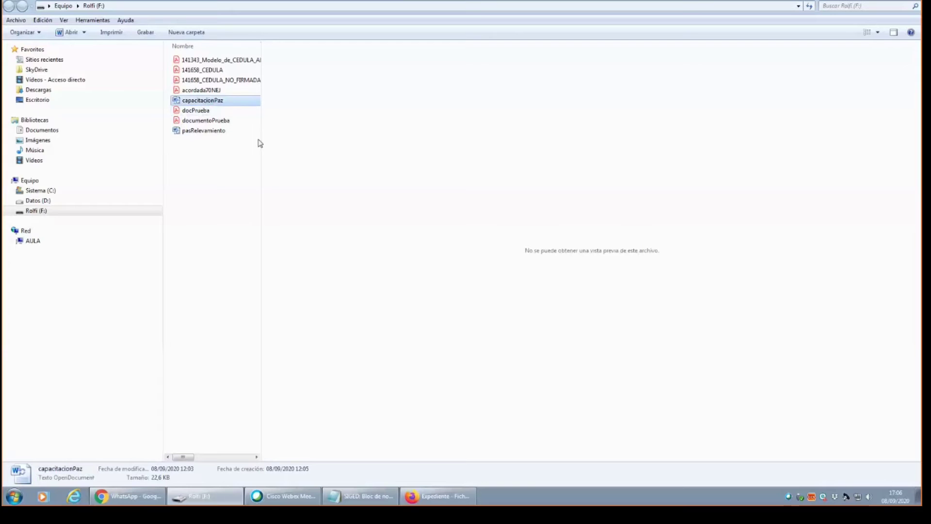
{"action": "left_click", "coordinate": [428, 499]}
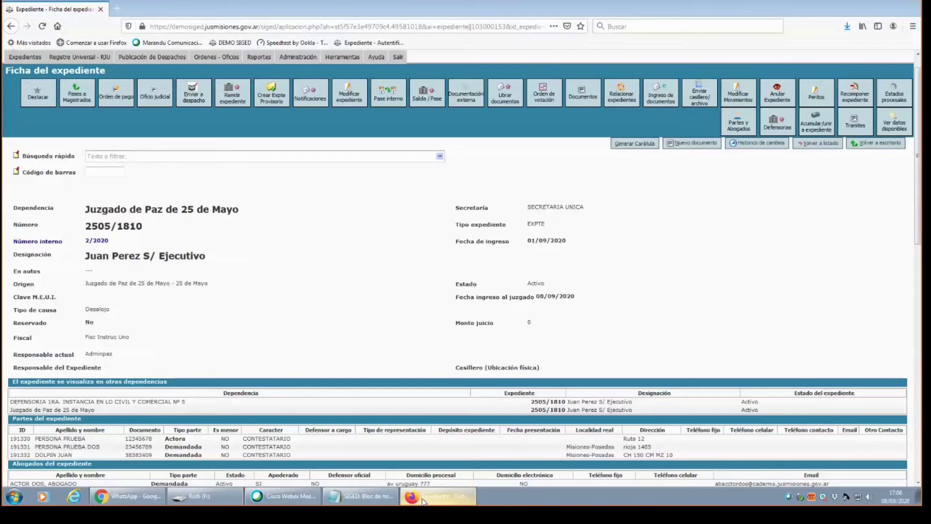
{"action": "left_click", "coordinate": [353, 503]}
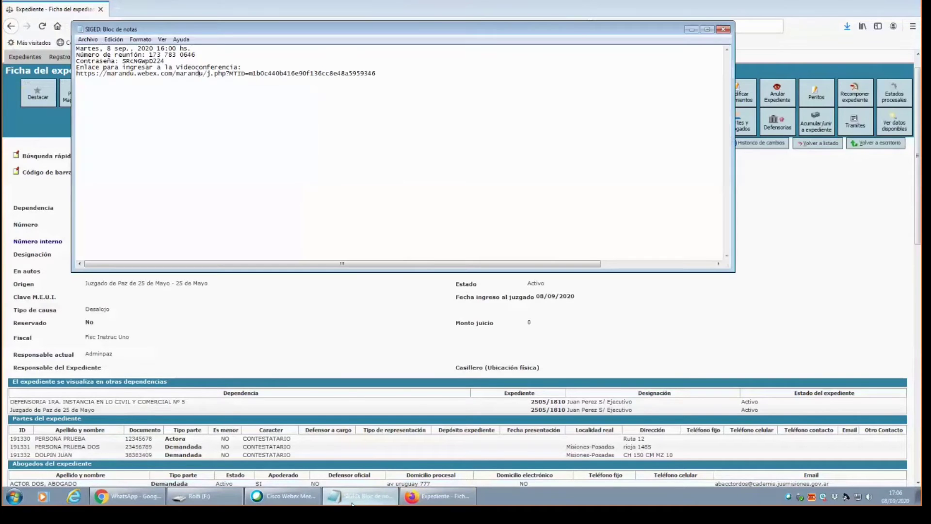
{"action": "left_click", "coordinate": [353, 504]}
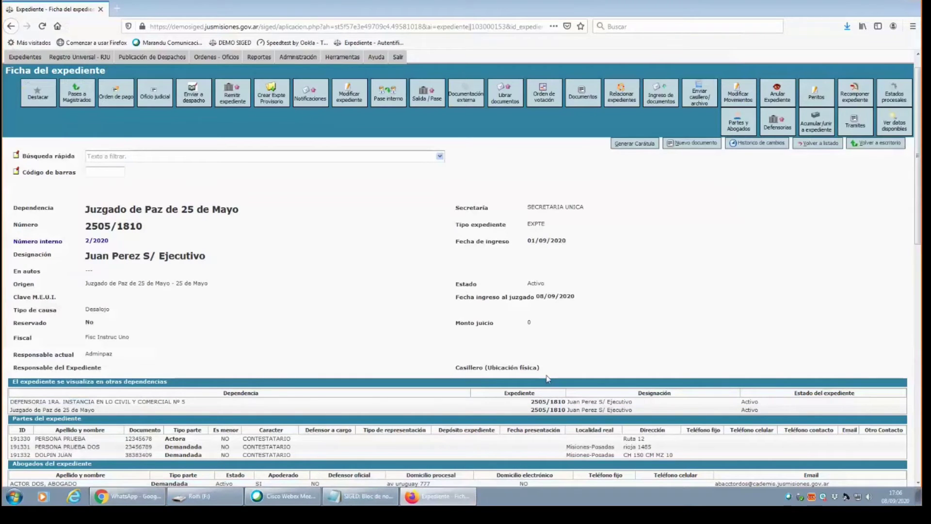
{"action": "scroll", "coordinate": [919, 200], "scroll_direction": "down", "scroll_amount": 2}
{"action": "scroll", "coordinate": [918, 200], "scroll_direction": "down", "scroll_amount": 6}
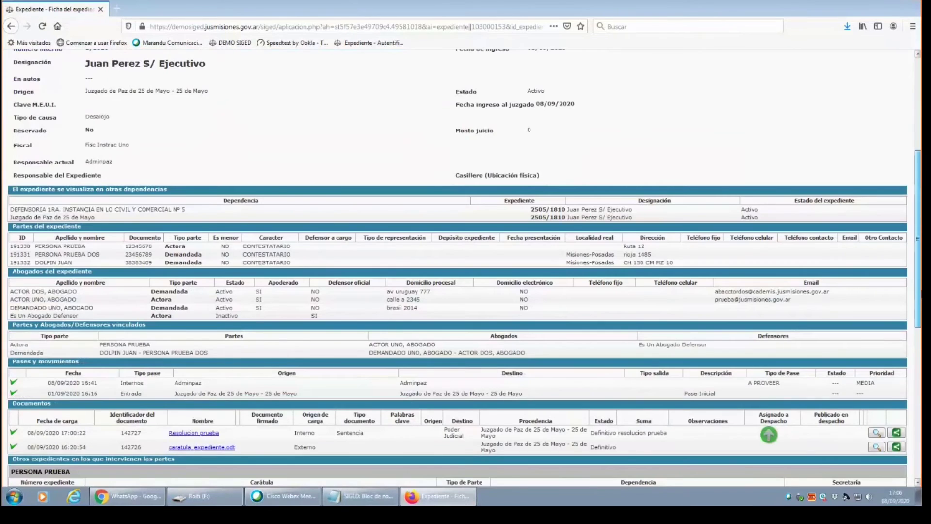
{"action": "left_click_drag", "start_coordinate": [920, 291], "coordinate": [919, 199]}
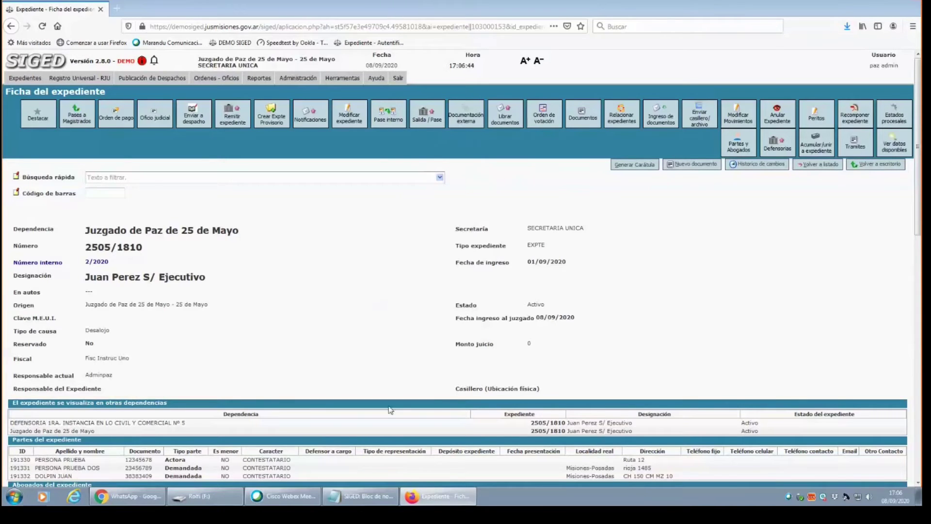
Add a new external document with Estado 'Definitivo' and Generar comprobante 'No'.
{"action": "left_click", "coordinate": [470, 124]}
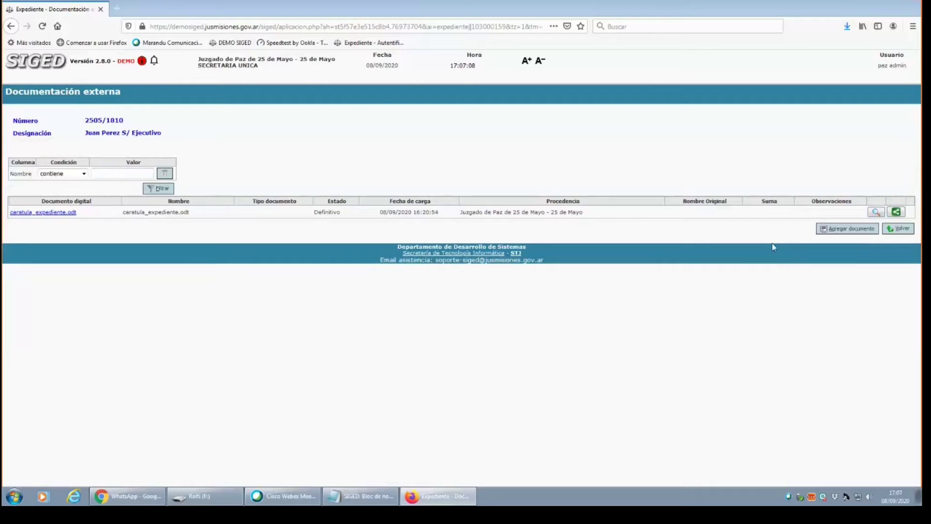
{"action": "left_click", "coordinate": [861, 231]}
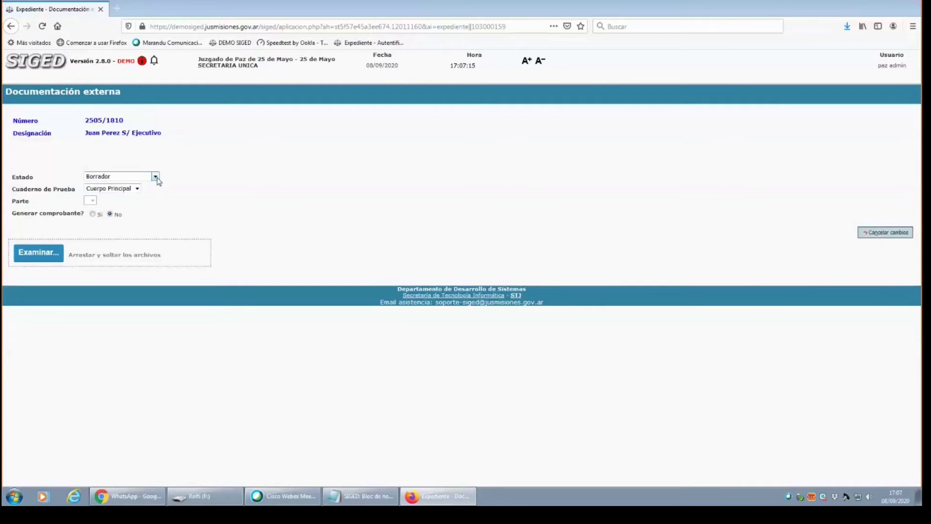
{"action": "left_click", "coordinate": [155, 177]}
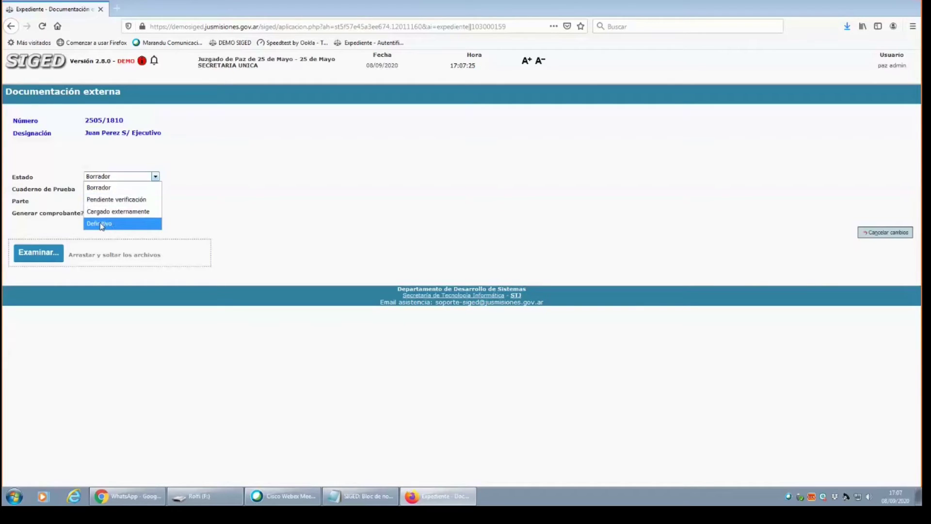
{"action": "left_click", "coordinate": [100, 188]}
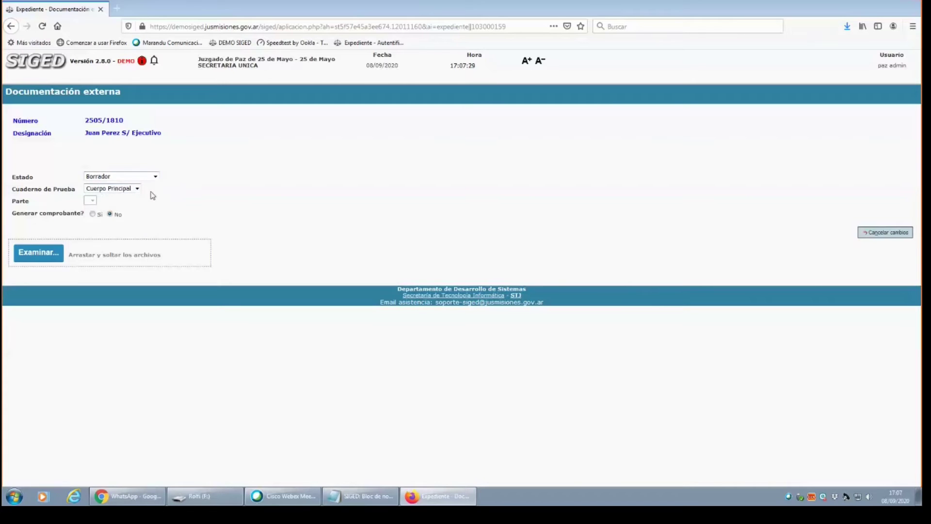
{"action": "left_click", "coordinate": [124, 174]}
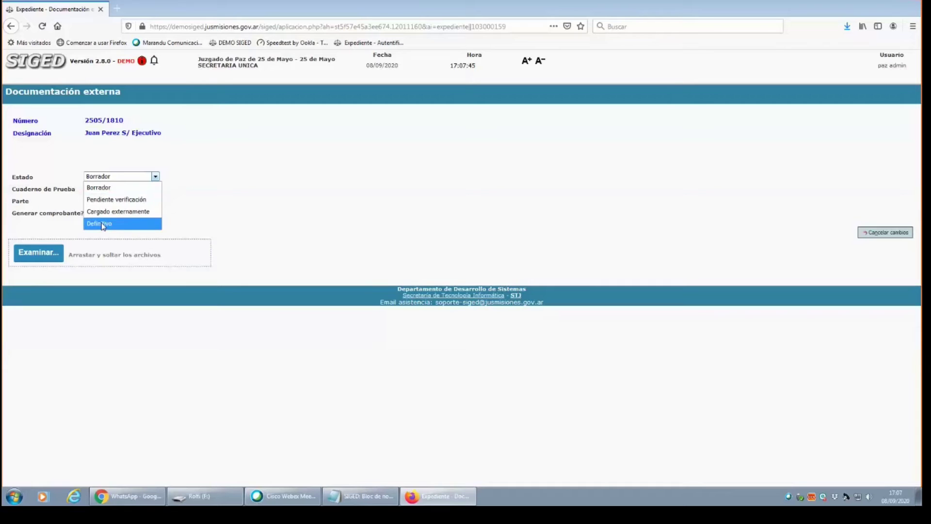
{"action": "left_click", "coordinate": [102, 224]}
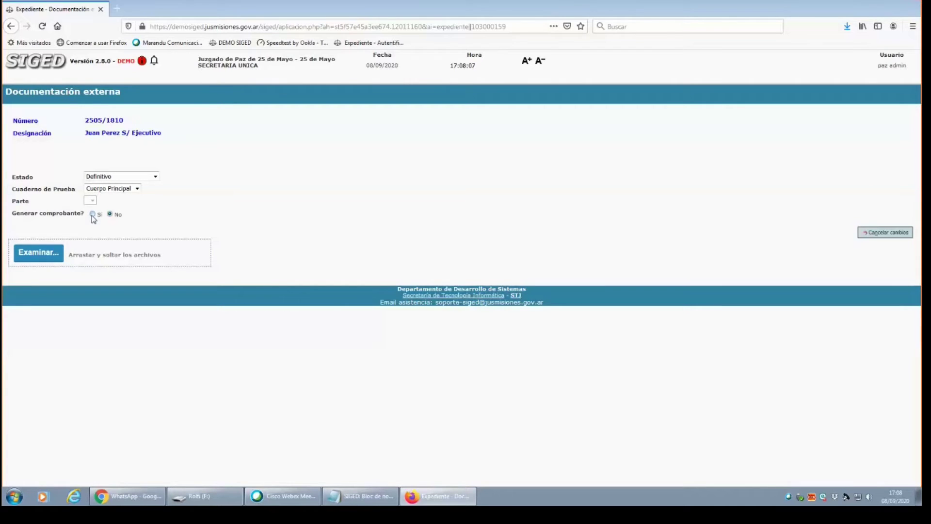
{"action": "left_click", "coordinate": [109, 215]}
Upload acordada70NEJ.pdf from drive F: as the external document's file.
{"action": "left_click", "coordinate": [41, 257]}
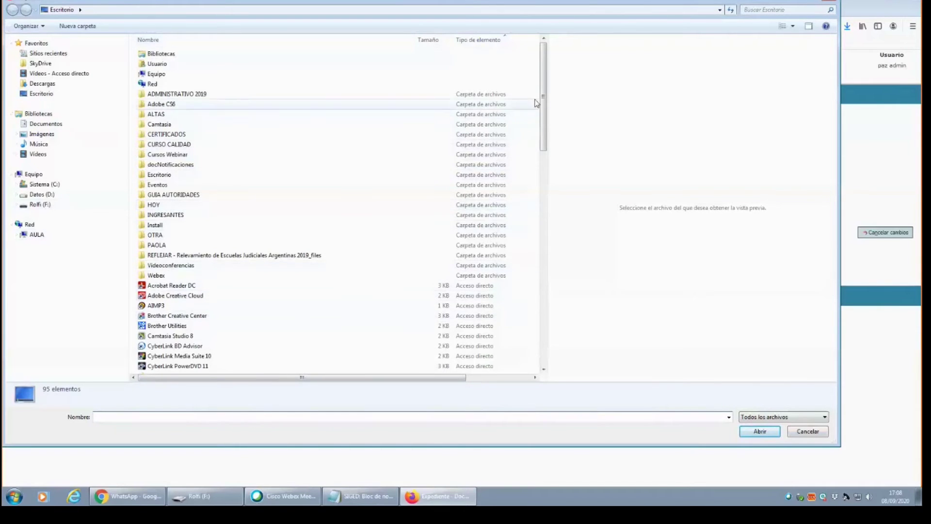
{"action": "left_click_drag", "start_coordinate": [544, 99], "coordinate": [509, 198]}
{"action": "left_click", "coordinate": [40, 204]}
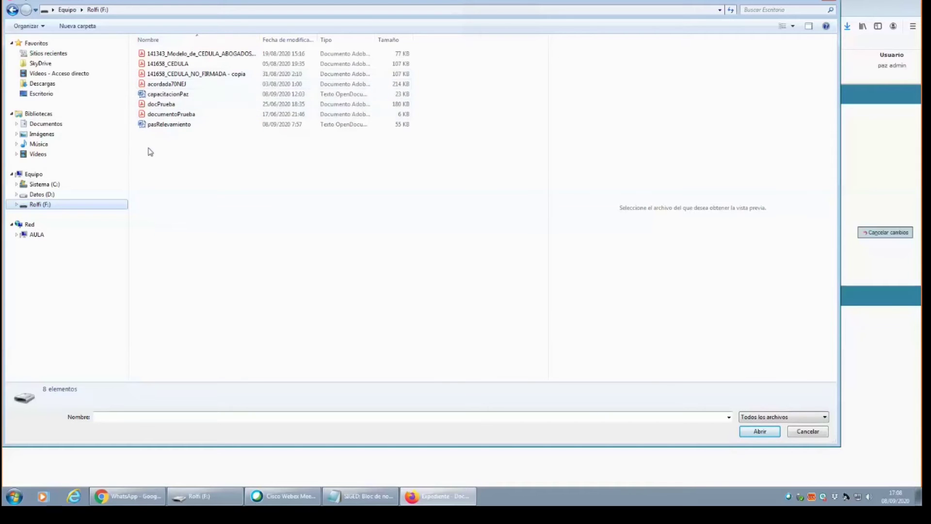
{"action": "double_click", "coordinate": [166, 88]}
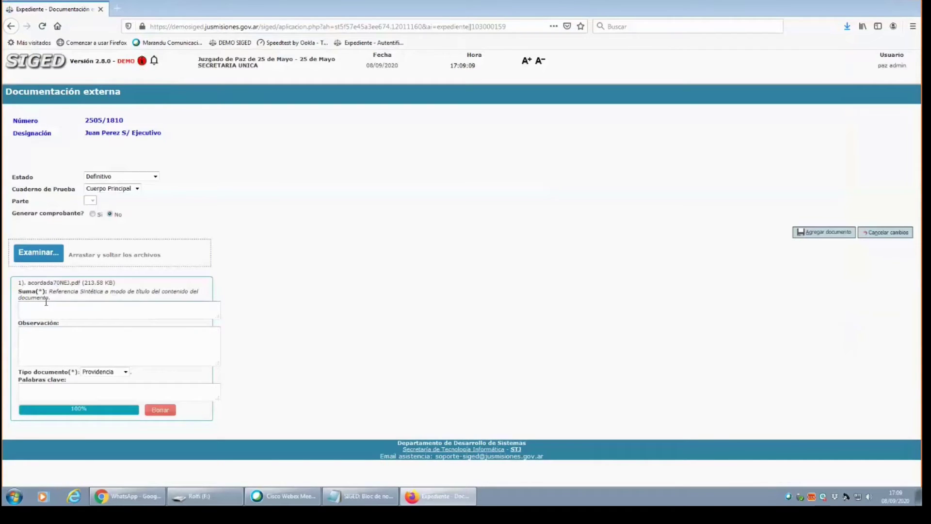
{"action": "left_click_drag", "start_coordinate": [28, 283], "coordinate": [128, 288]}
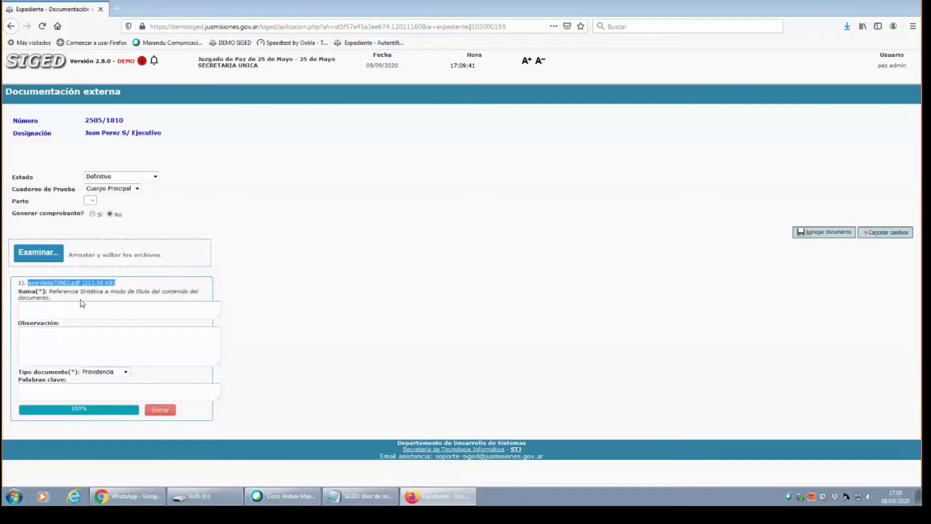
Enter the summary 'escrito abogado' for acordada70NEJ.pdf and set its document type to Escritos.
{"action": "left_click", "coordinate": [96, 307]}
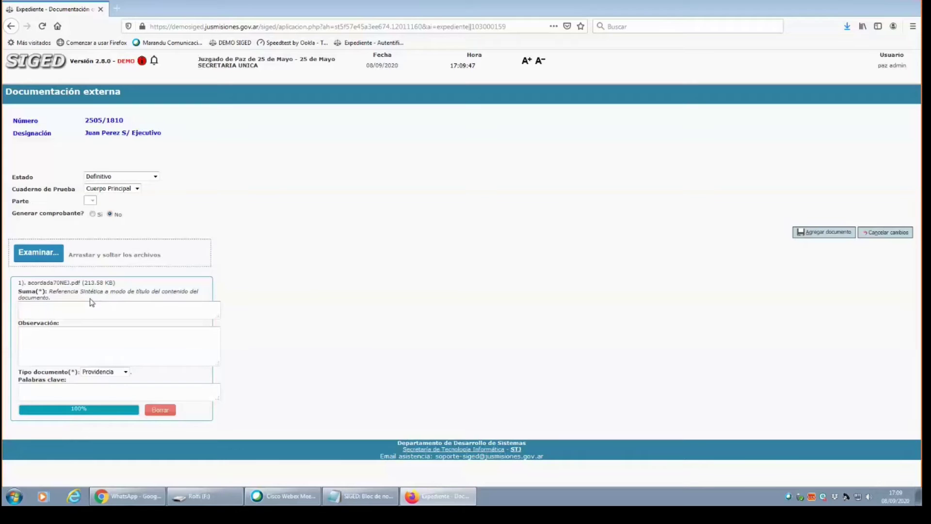
{"action": "type", "text": "escrito abogado"}
{"action": "left_click", "coordinate": [92, 304]}
{"action": "left_click", "coordinate": [116, 348]}
{"action": "left_click", "coordinate": [117, 394]}
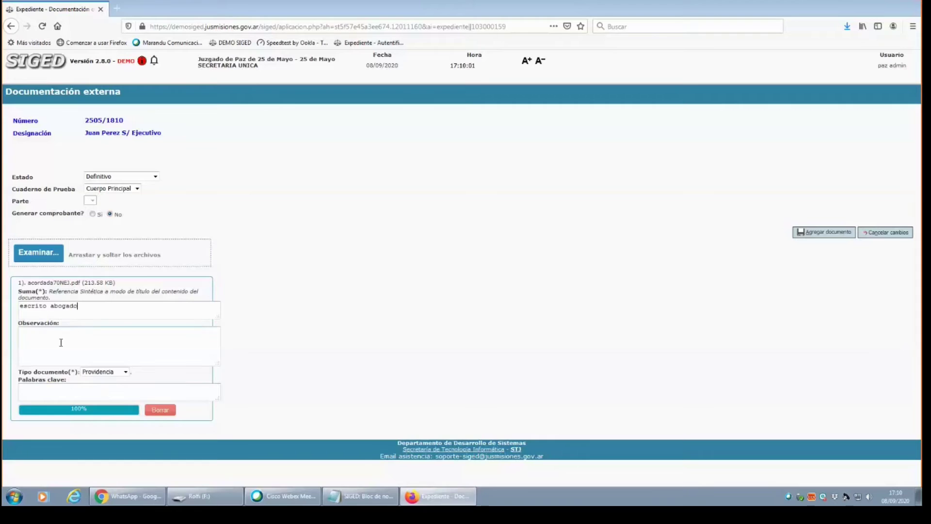
{"action": "left_click", "coordinate": [125, 372]}
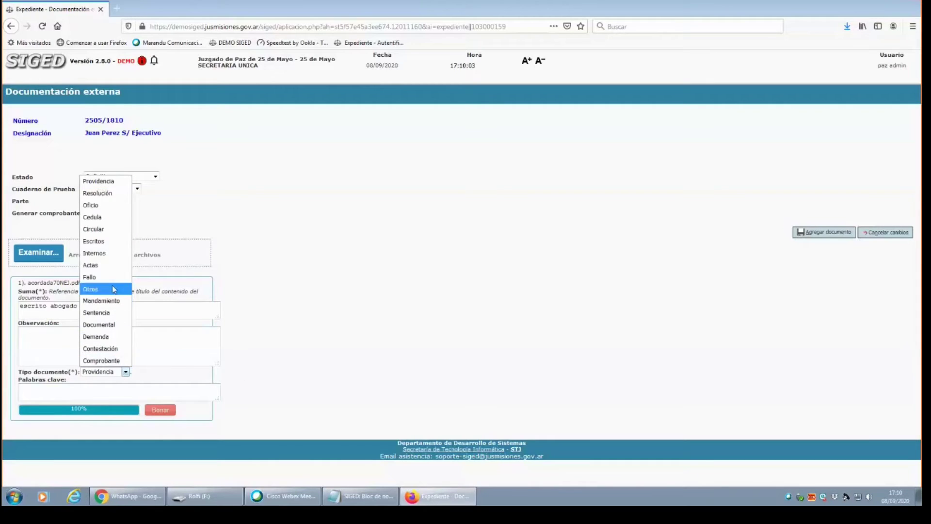
{"action": "left_click", "coordinate": [104, 241]}
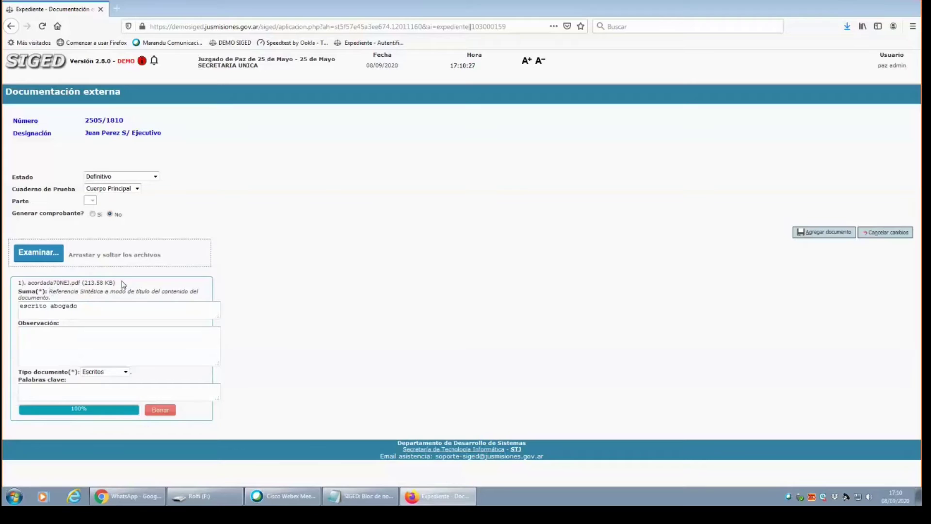
Check the acordada70NEJ.pdf file name and summary, then bring up the file picker for another file.
{"action": "left_click_drag", "start_coordinate": [122, 282], "coordinate": [58, 281]}
{"action": "triple_click", "coordinate": [101, 305]}
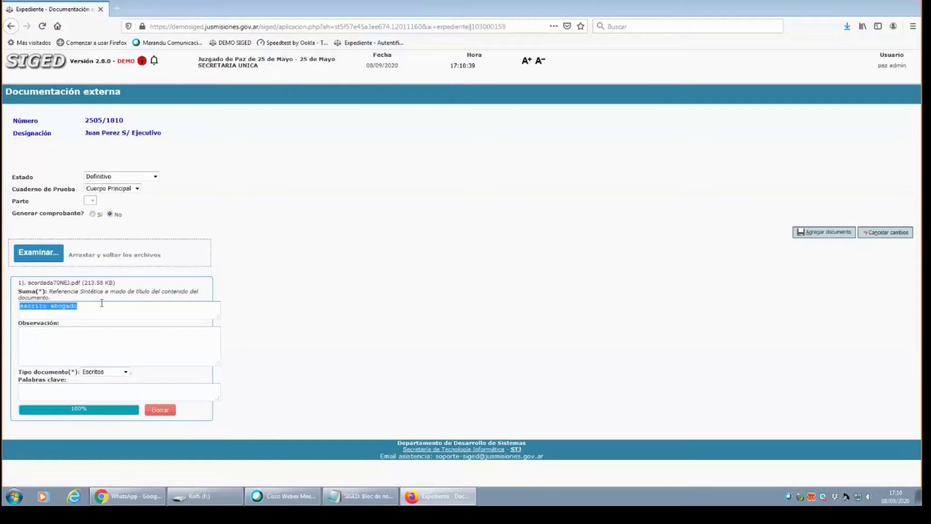
{"action": "left_click", "coordinate": [54, 256]}
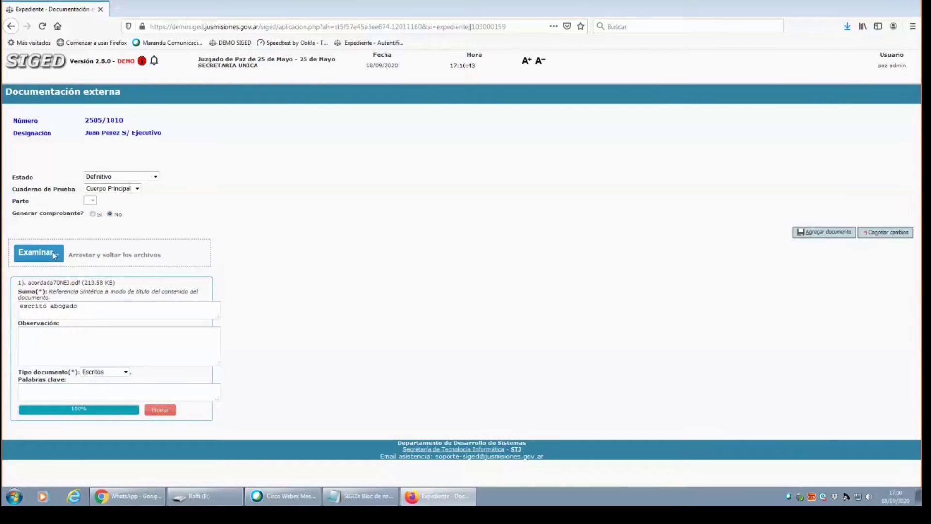
Upload documentoPrueba.pdf with summary 'documental prueba' and document type Documental.
{"action": "double_click", "coordinate": [167, 115]}
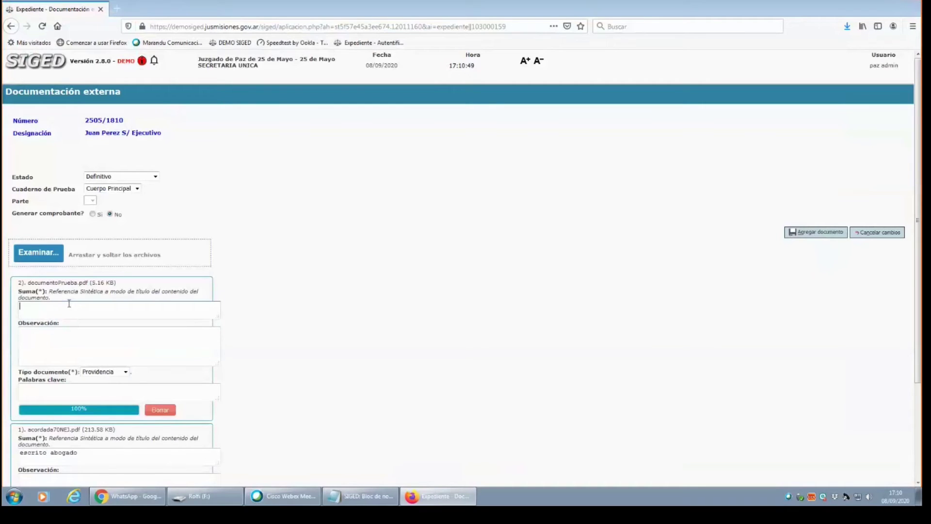
{"action": "type", "text": "documental prueba"}
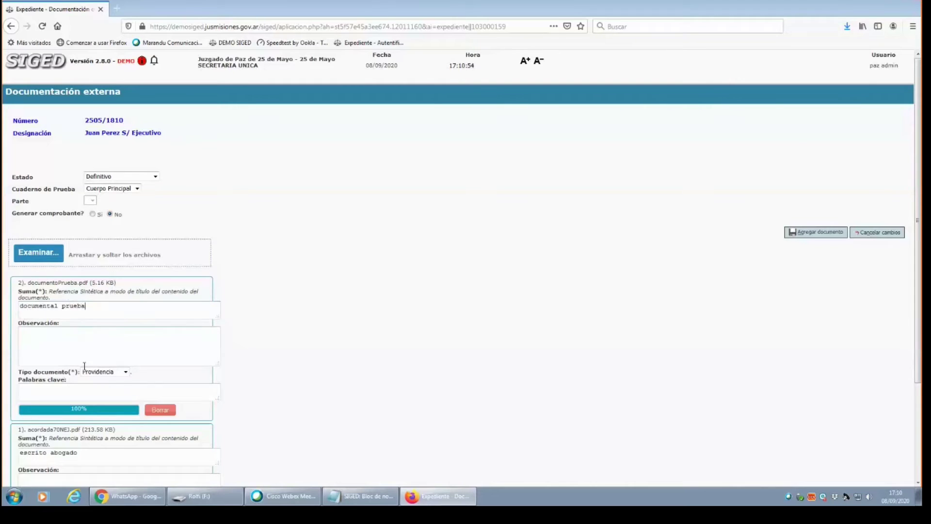
{"action": "left_click", "coordinate": [97, 374]}
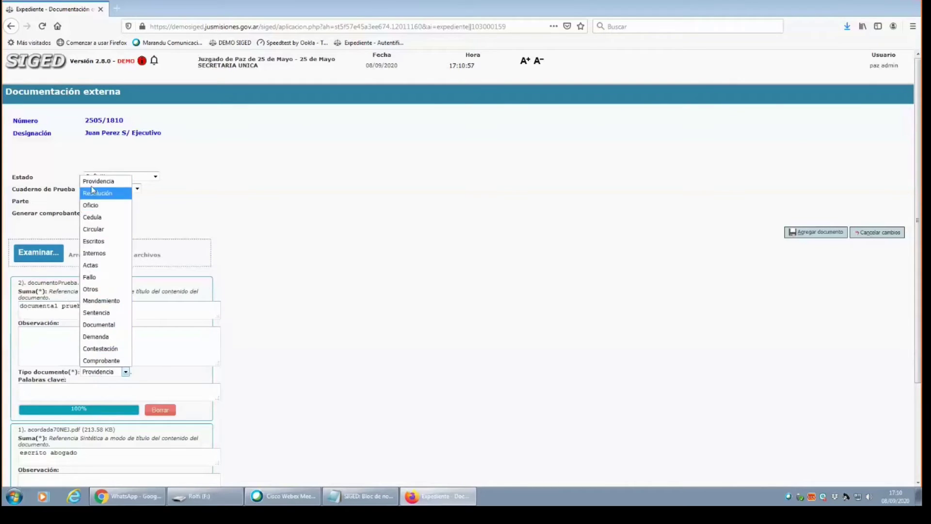
{"action": "left_click", "coordinate": [111, 326]}
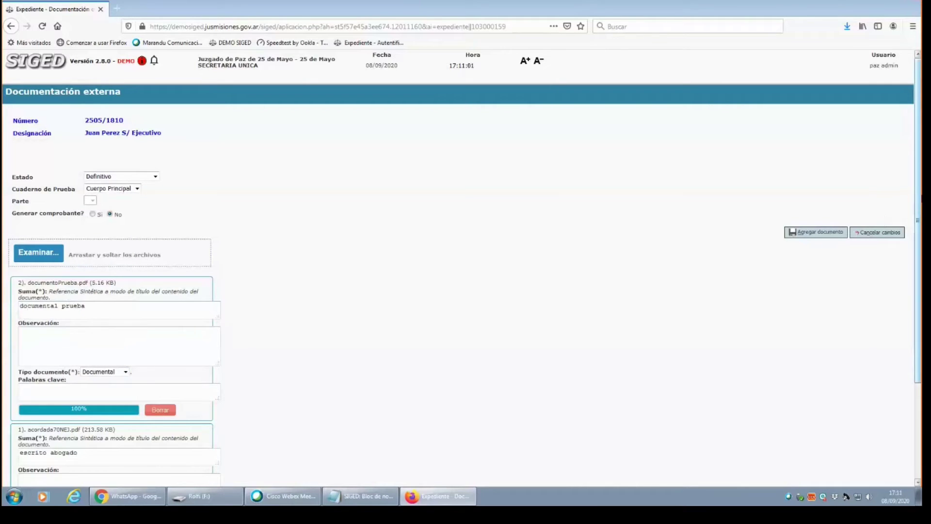
{"action": "scroll", "coordinate": [473, 193], "scroll_direction": "down", "scroll_amount": 5}
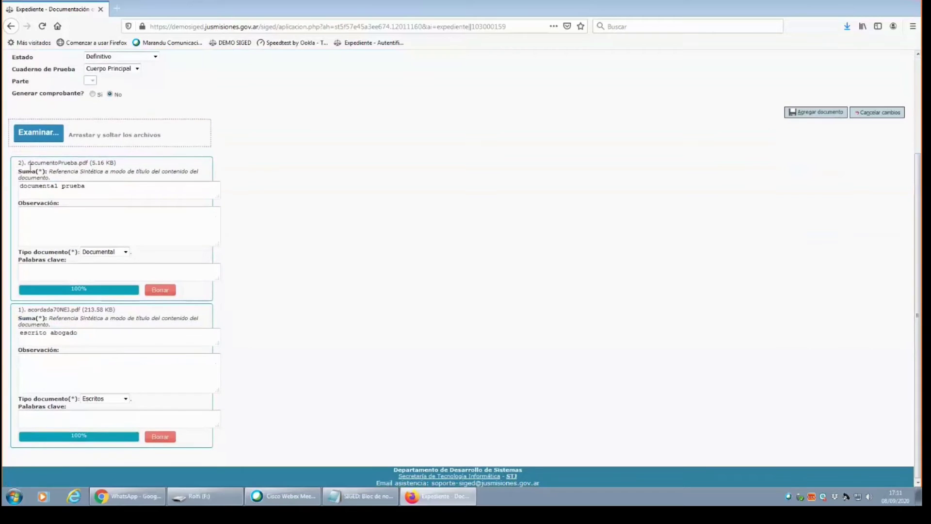
{"action": "left_click_drag", "start_coordinate": [26, 163], "coordinate": [119, 164]}
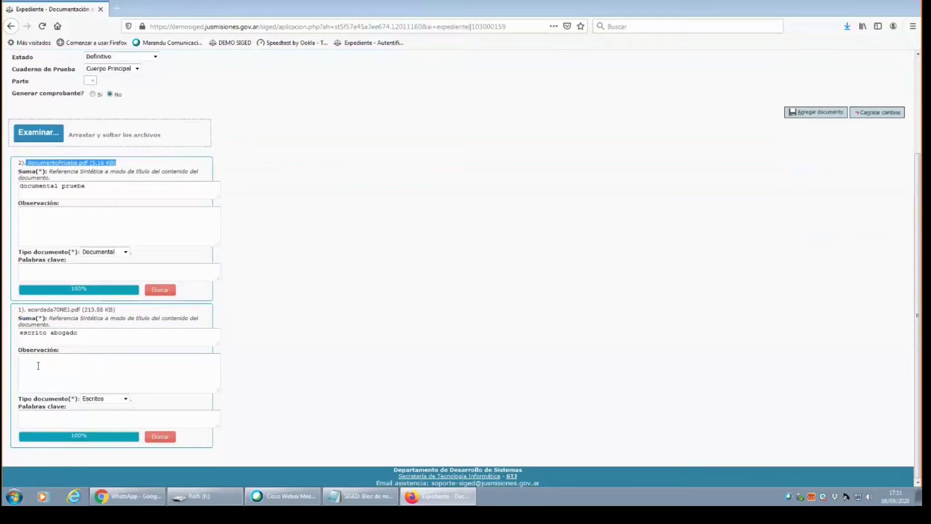
{"action": "left_click_drag", "start_coordinate": [28, 310], "coordinate": [144, 317]}
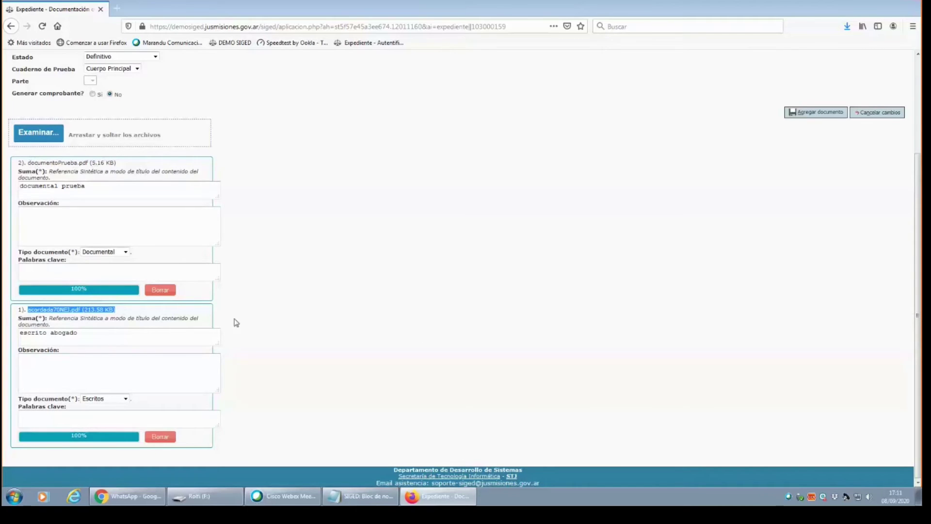
Delete the acordada70NEJ.pdf upload and upload acordada70NEJ.pdf again.
{"action": "left_click", "coordinate": [163, 438]}
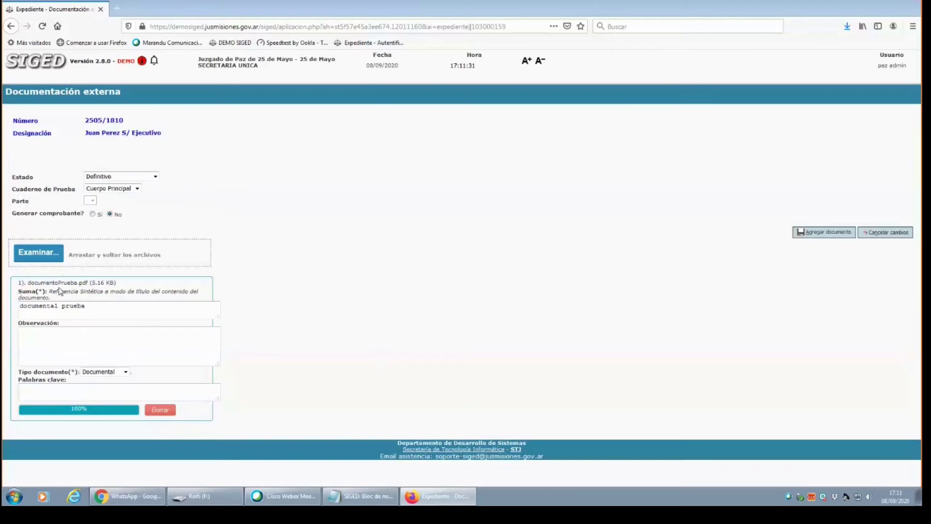
{"action": "left_click", "coordinate": [41, 252]}
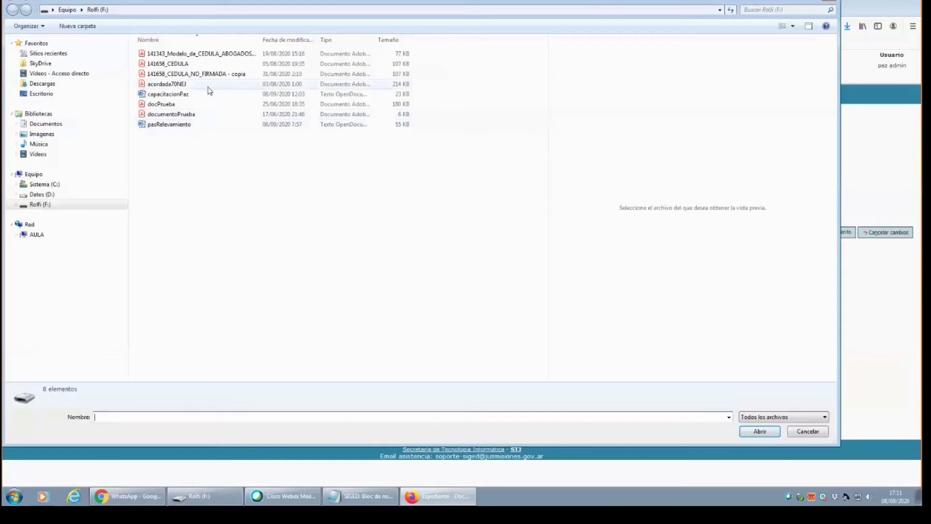
{"action": "left_click", "coordinate": [178, 85]}
{"action": "double_click", "coordinate": [178, 86]}
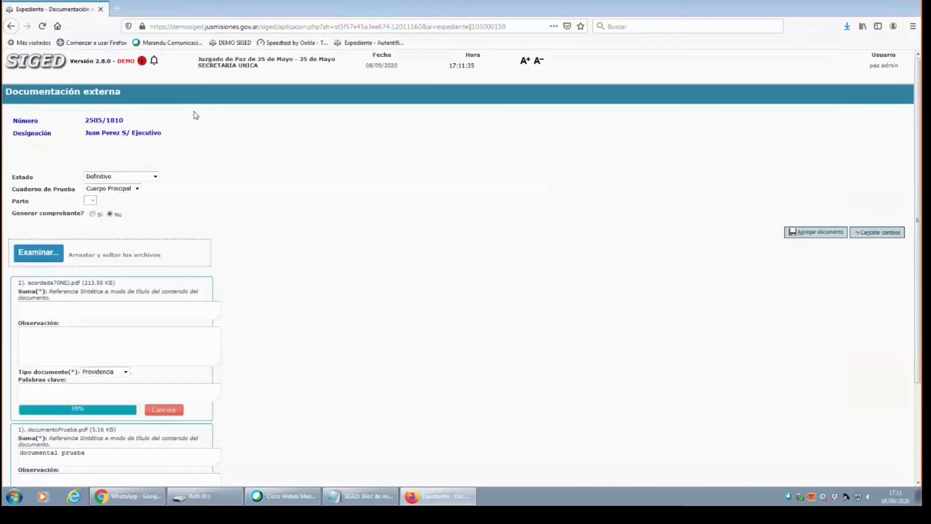
Give the re-added acordada70NEJ.pdf the summary 'escrito abogado' and document type Escritos.
{"action": "left_click", "coordinate": [65, 309]}
{"action": "type", "text": "escrito "}
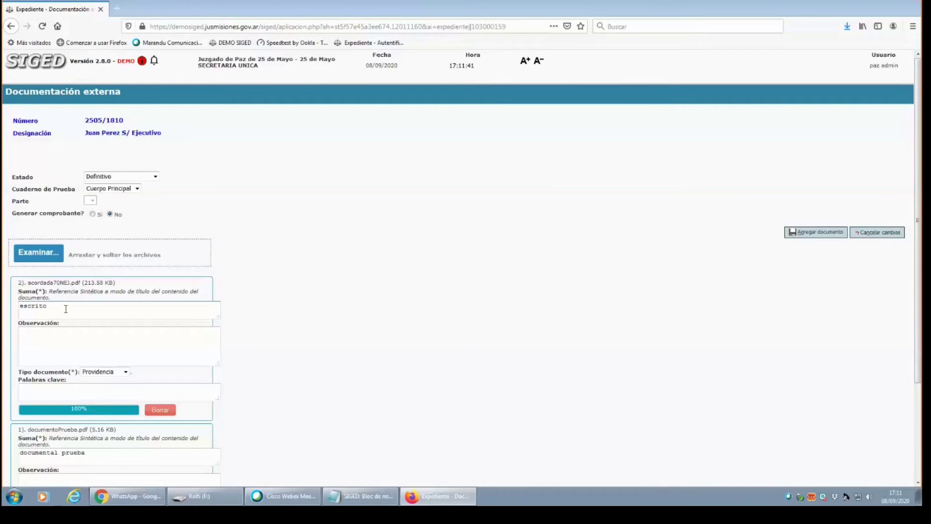
{"action": "type", "text": "abogado"}
{"action": "left_click", "coordinate": [125, 371]}
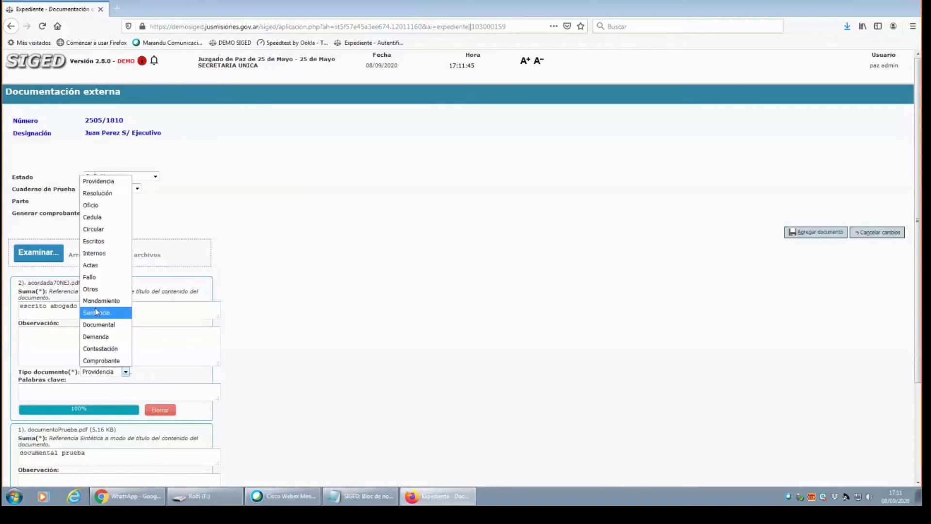
{"action": "left_click", "coordinate": [94, 242]}
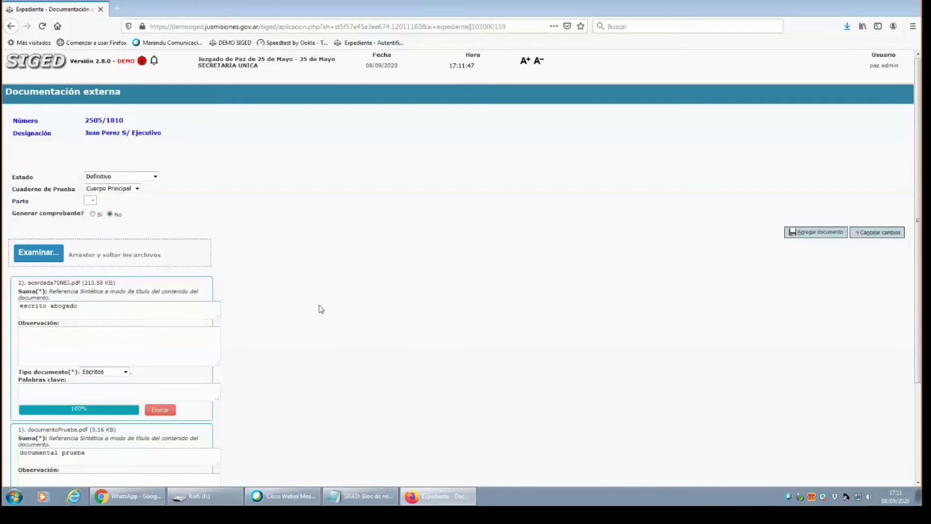
{"action": "left_click_drag", "start_coordinate": [917, 218], "coordinate": [917, 315]}
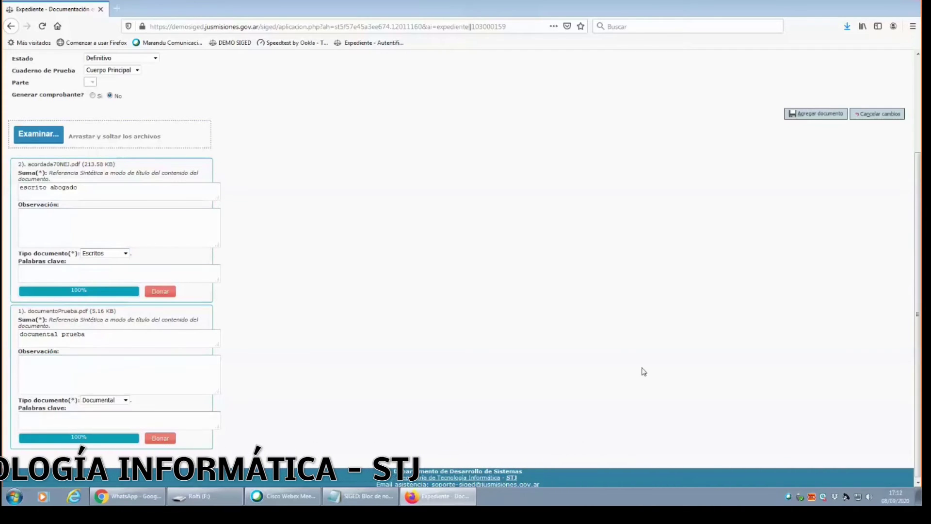
Save acordada70NEJ.pdf and documentoPrueba.pdf to the case's external documents with Agregar documento.
{"action": "left_click", "coordinate": [815, 118]}
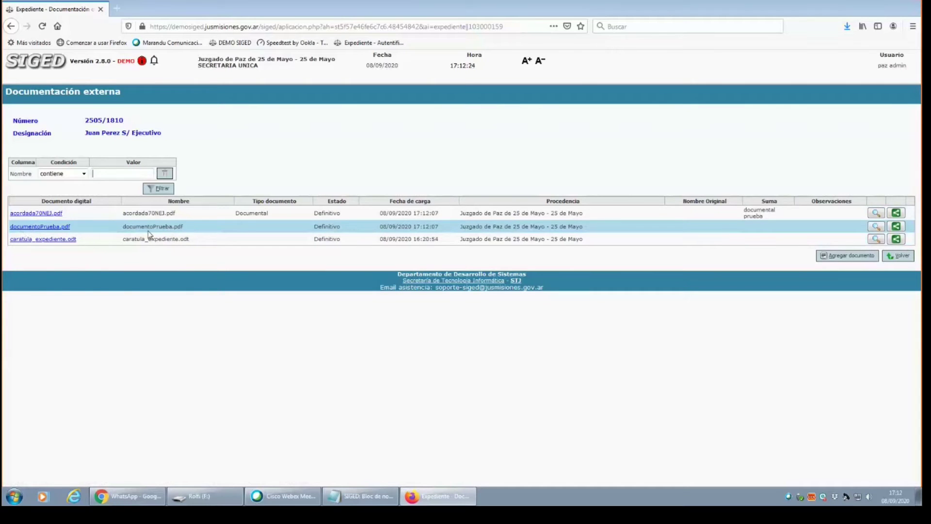
Return to the expediente 2505/1810 overview and scroll through its Documentos table.
{"action": "left_click", "coordinate": [897, 258]}
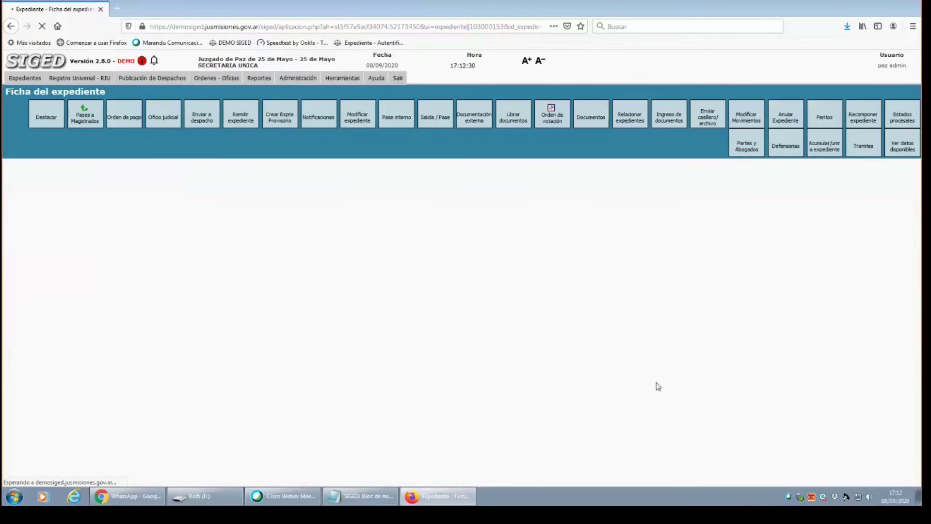
{"action": "scroll", "coordinate": [920, 181], "scroll_direction": "down", "scroll_amount": 8}
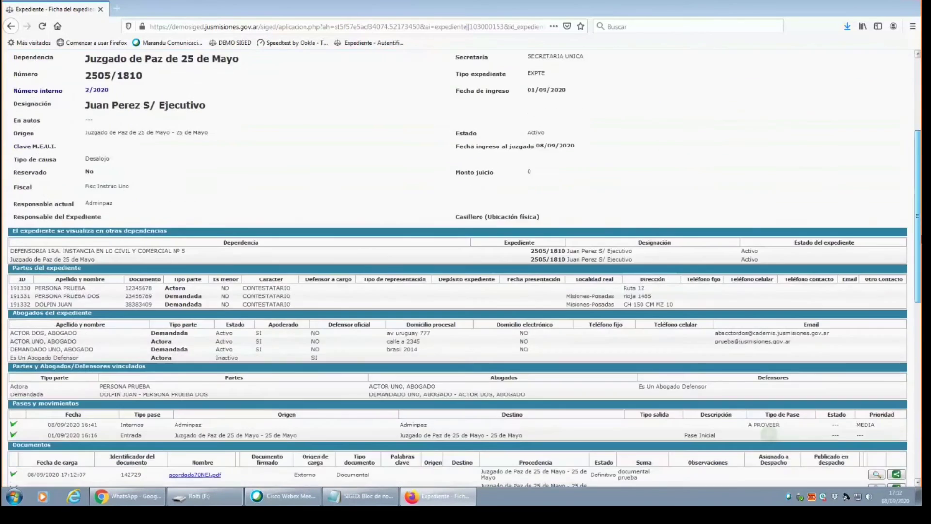
{"action": "scroll", "coordinate": [147, 426], "scroll_direction": "down", "scroll_amount": 2}
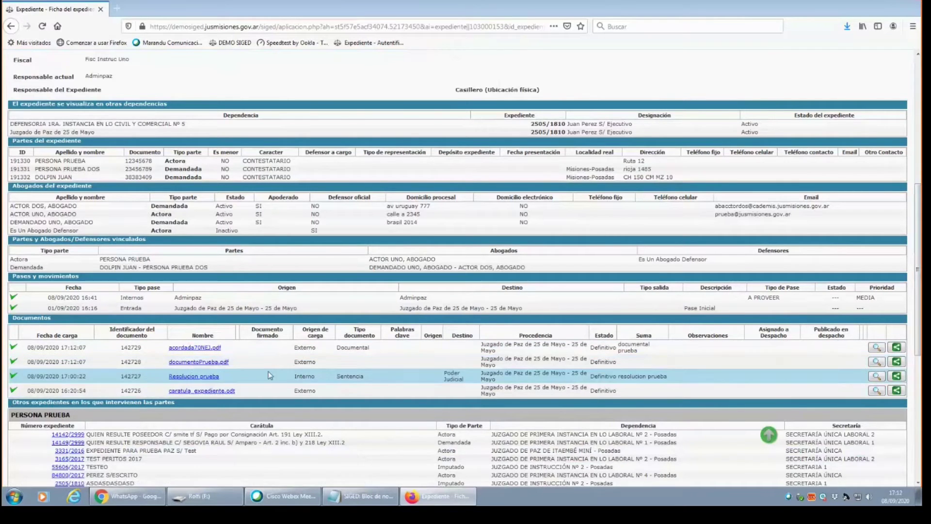
{"action": "scroll", "coordinate": [277, 384], "scroll_direction": "up", "scroll_amount": 1}
{"action": "scroll", "coordinate": [278, 385], "scroll_direction": "up", "scroll_amount": 1}
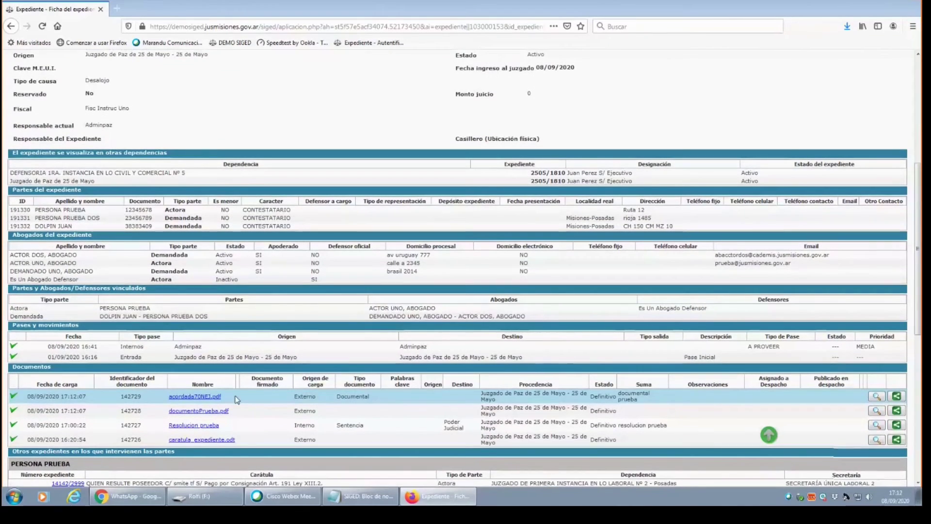
{"action": "left_click_drag", "start_coordinate": [920, 230], "coordinate": [920, 305]}
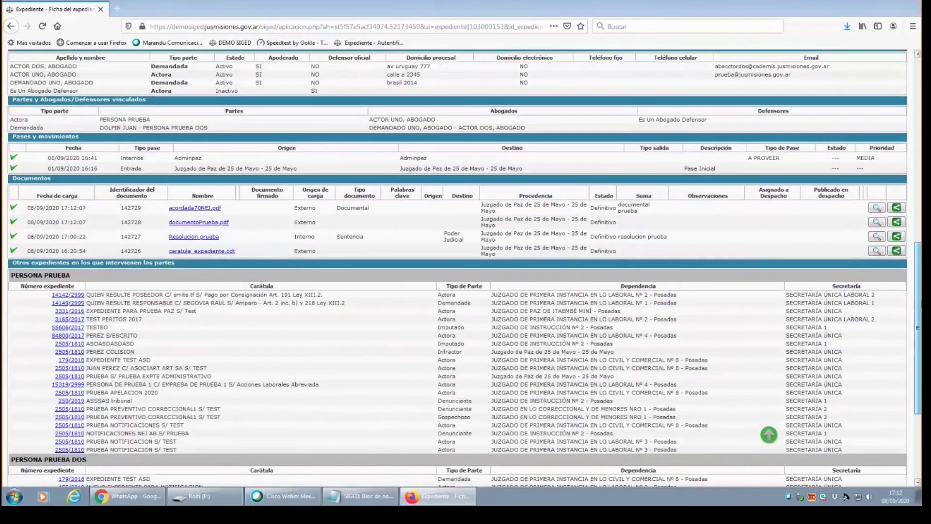
{"action": "scroll", "coordinate": [921, 304], "scroll_direction": "up", "scroll_amount": 3}
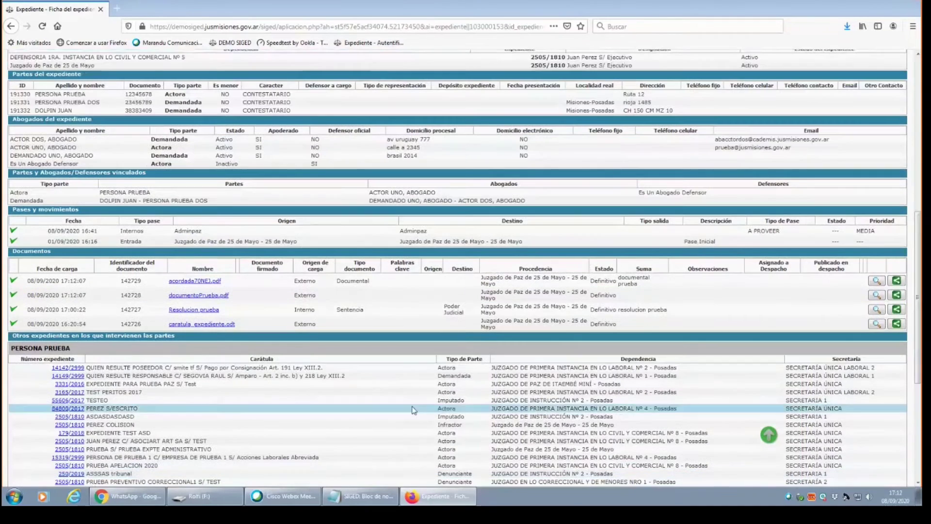
{"action": "scroll", "coordinate": [919, 299], "scroll_direction": "up", "scroll_amount": 3}
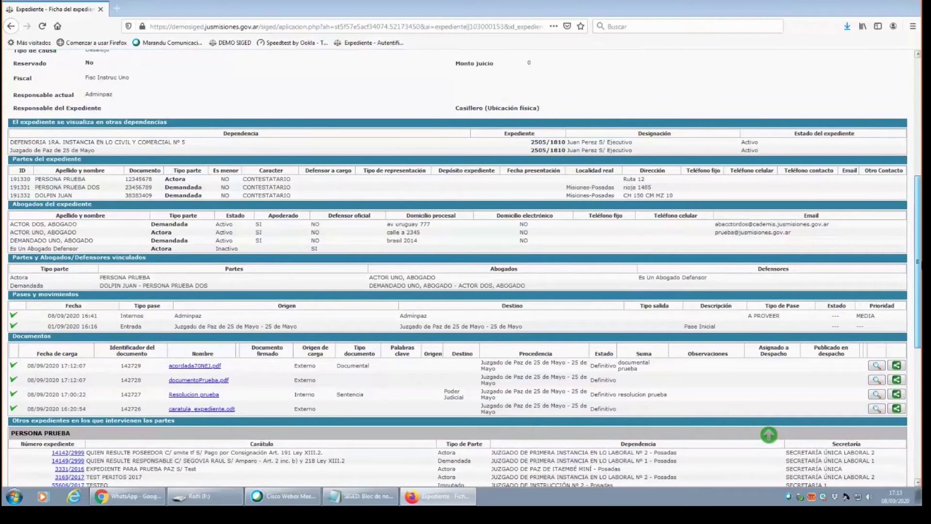
{"action": "scroll", "coordinate": [464, 277], "scroll_direction": "up", "scroll_amount": 6}
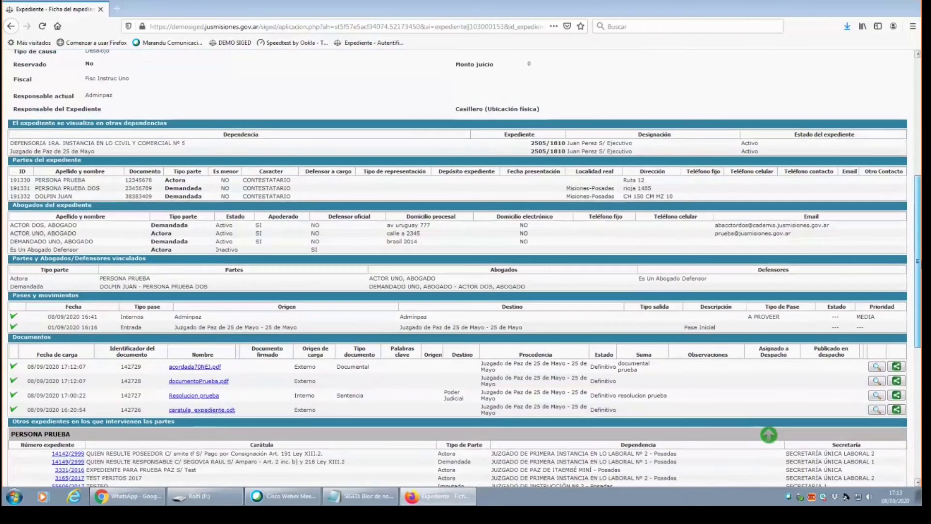
{"action": "scroll", "coordinate": [768, 435], "scroll_direction": "up", "scroll_amount": 2}
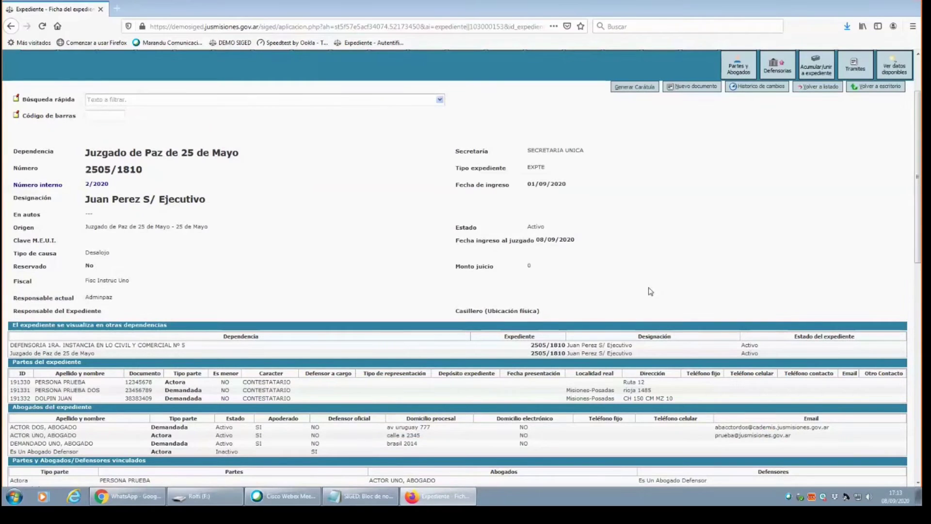
{"action": "scroll", "coordinate": [769, 417], "scroll_direction": "down", "scroll_amount": 3}
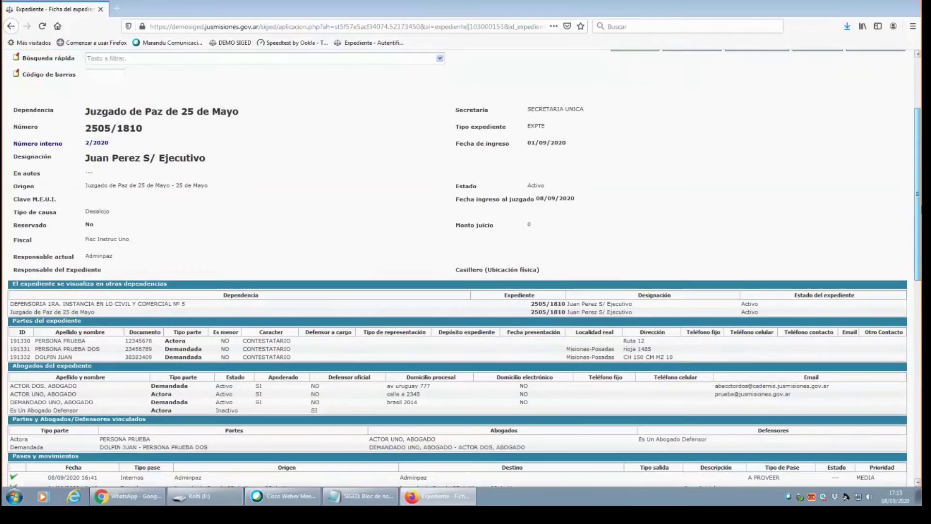
{"action": "scroll", "coordinate": [769, 434], "scroll_direction": "down", "scroll_amount": 10}
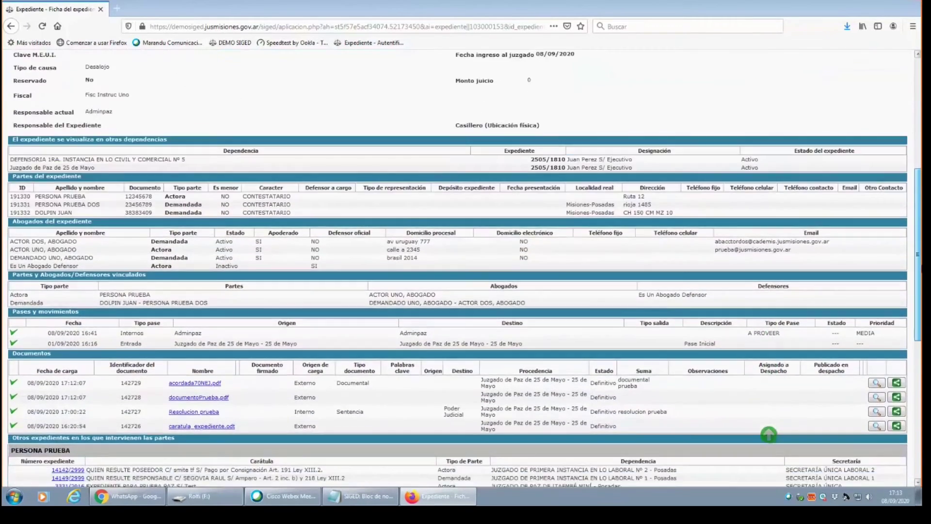
{"action": "scroll", "coordinate": [769, 434], "scroll_direction": "down", "scroll_amount": 3}
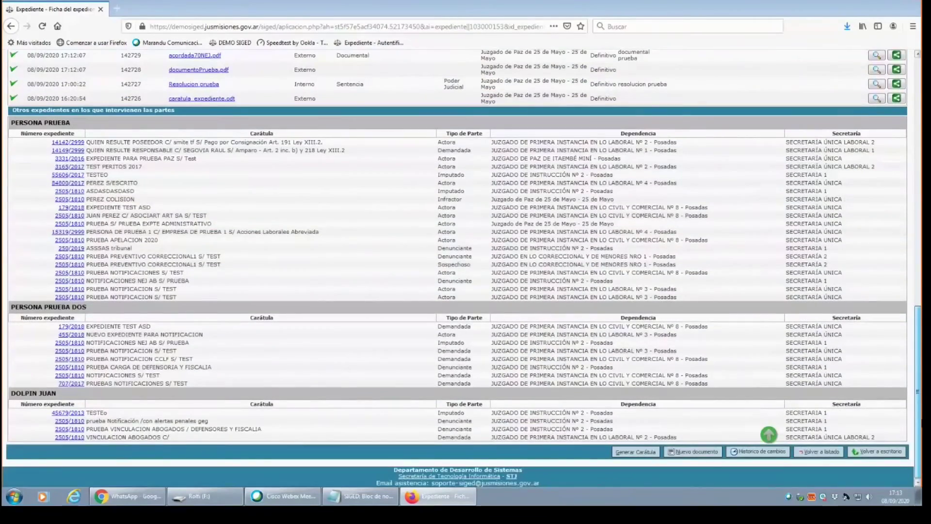
{"action": "scroll", "coordinate": [768, 434], "scroll_direction": "up", "scroll_amount": 7}
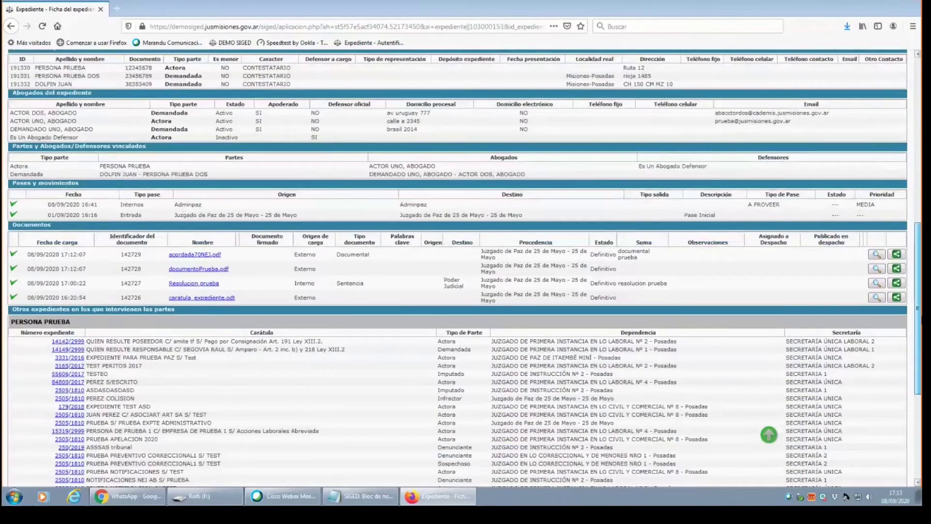
{"action": "scroll", "coordinate": [903, 311], "scroll_direction": "up", "scroll_amount": 1}
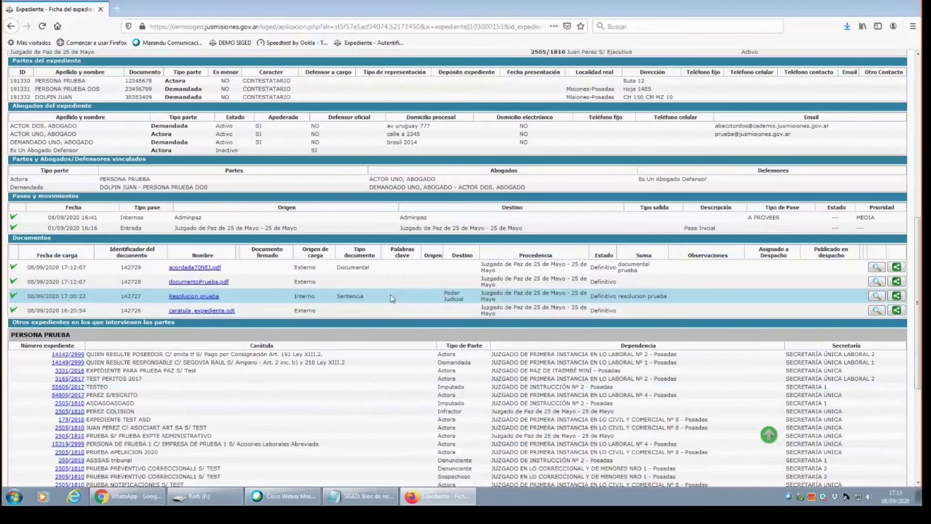
Compare the Externo/Interno origins and Definitivo states of the uploaded files and Resolucion prueba.
{"action": "double_click", "coordinate": [296, 268]}
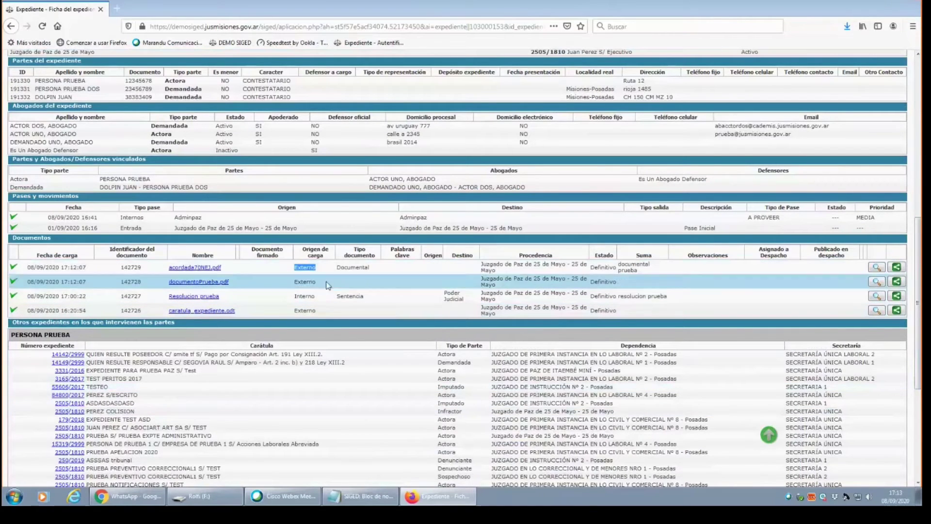
{"action": "double_click", "coordinate": [304, 296]}
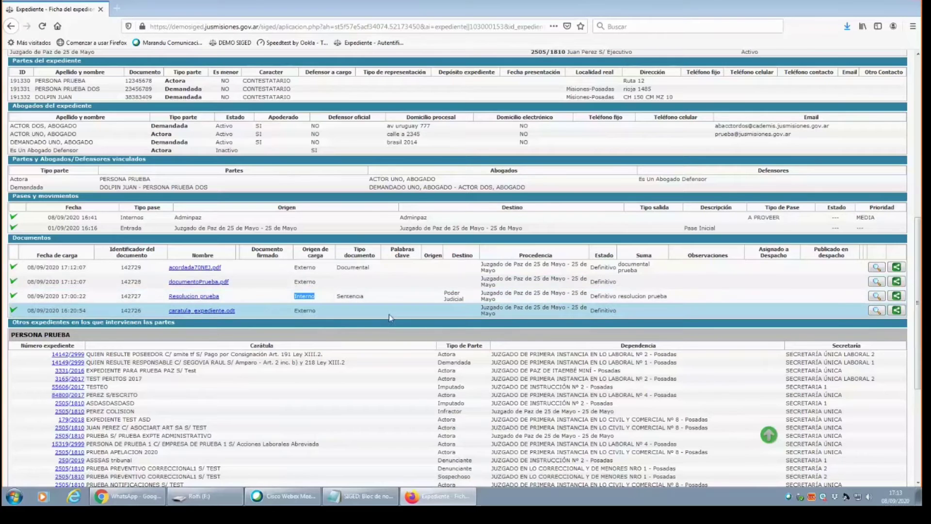
{"action": "scroll", "coordinate": [342, 328], "scroll_direction": "up", "scroll_amount": 2}
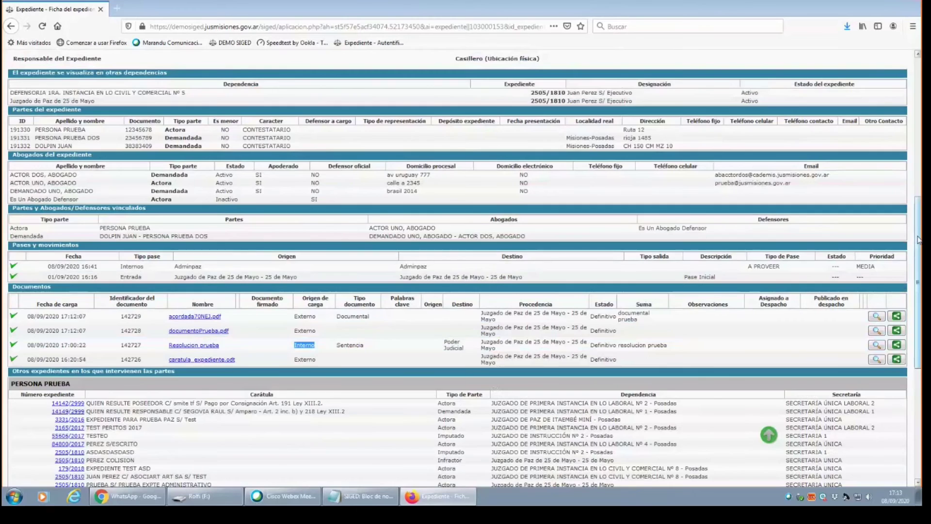
{"action": "scroll", "coordinate": [800, 282], "scroll_direction": "down", "scroll_amount": 5}
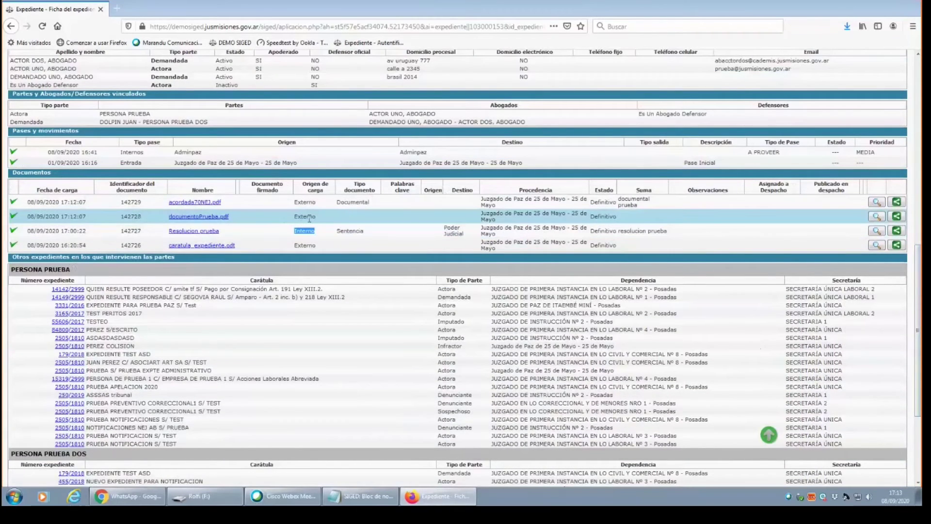
{"action": "left_click_drag", "start_coordinate": [619, 219], "coordinate": [589, 217]}
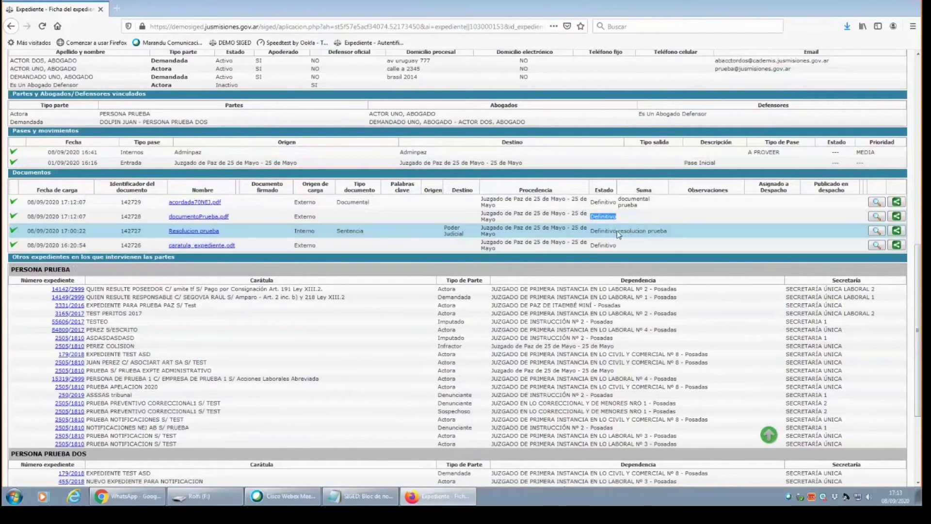
{"action": "left_click_drag", "start_coordinate": [619, 232], "coordinate": [590, 231]}
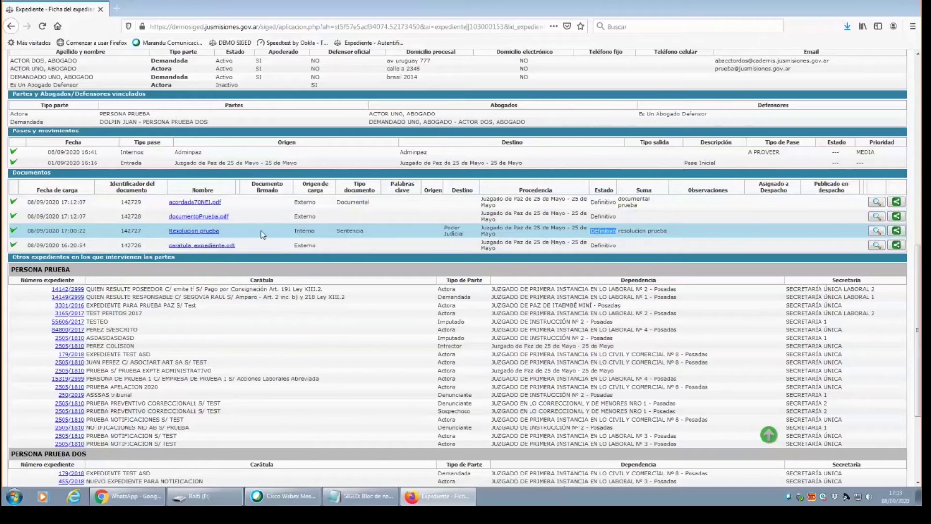
{"action": "double_click", "coordinate": [305, 231]}
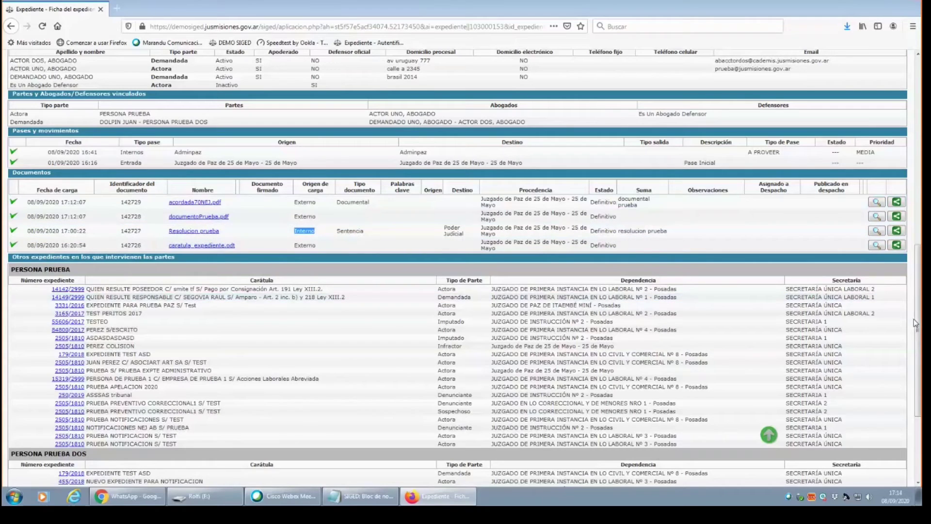
{"action": "mouse_move", "coordinate": [917, 324]}
{"action": "left_mouse_down"}
{"action": "mouse_move", "coordinate": [916, 236]}
{"action": "mouse_move", "coordinate": [917, 318]}
{"action": "left_mouse_up"}
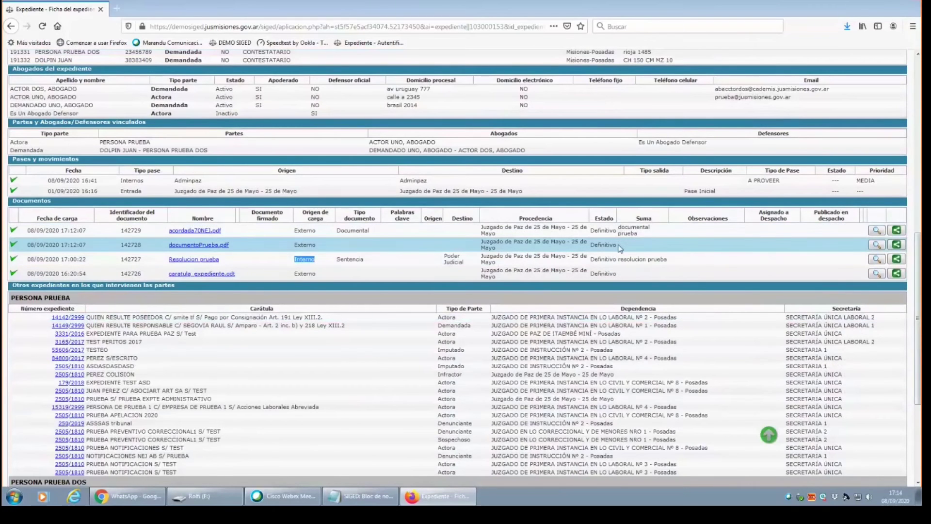
{"action": "left_click_drag", "start_coordinate": [616, 231], "coordinate": [600, 230]}
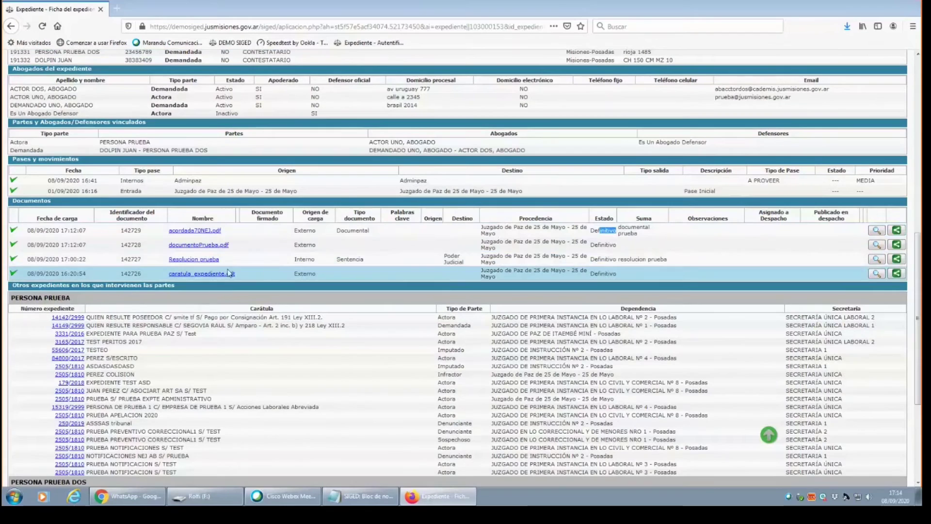
{"action": "left_click_drag", "start_coordinate": [315, 259], "coordinate": [294, 260]}
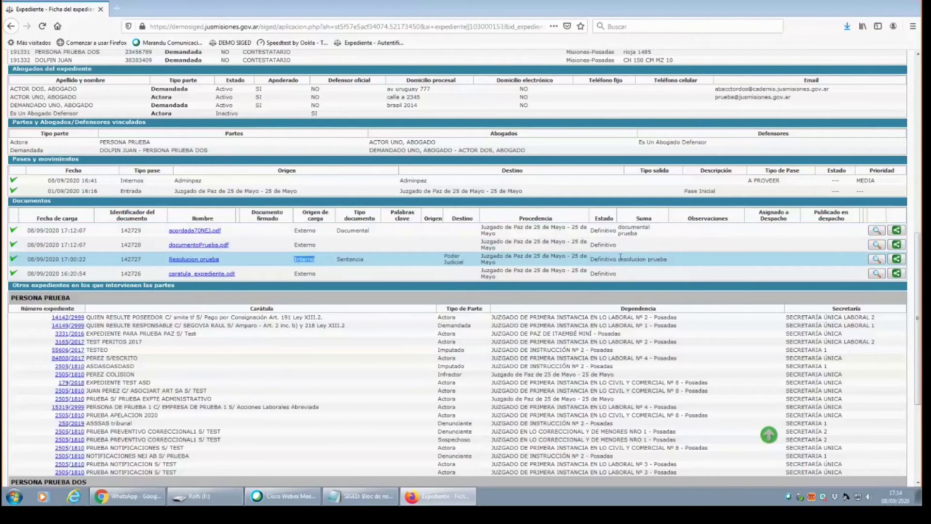
{"action": "left_click_drag", "start_coordinate": [614, 258], "coordinate": [601, 258]}
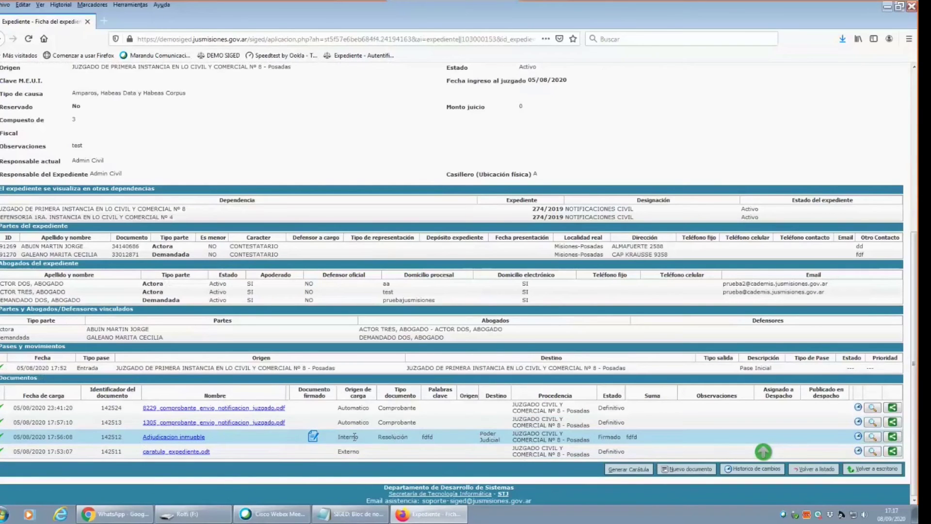
Check document 142512's Interno origin and Firmado state, then scroll back to the top.
{"action": "double_click", "coordinate": [350, 438]}
{"action": "double_click", "coordinate": [610, 437]}
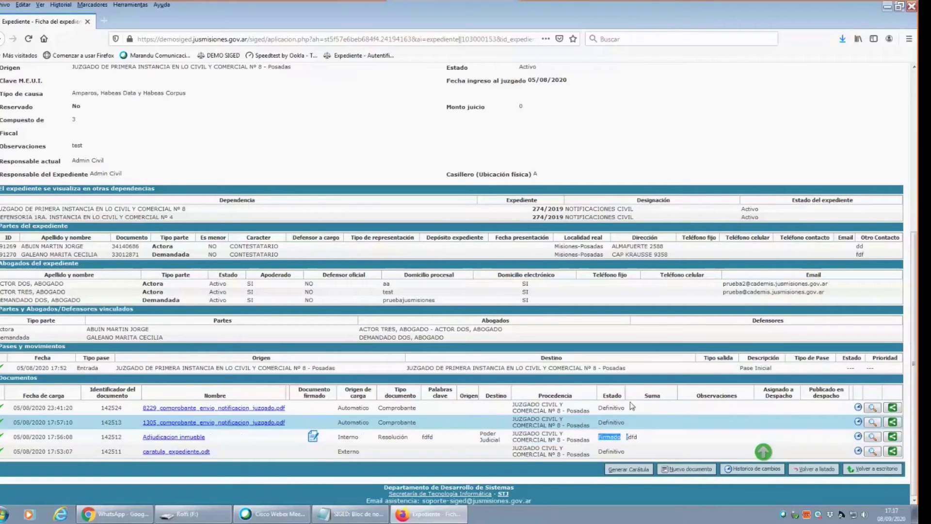
{"action": "scroll", "coordinate": [916, 274], "scroll_direction": "up", "scroll_amount": 5}
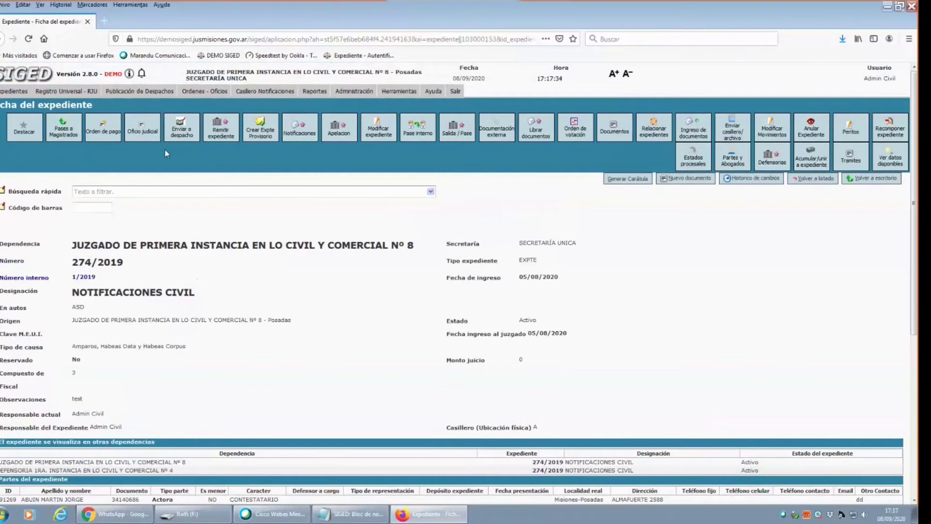
Visit the Listado de Despachos, go back, and reach the Nuevo Despacho form.
{"action": "mouse_move", "coordinate": [184, 93]}
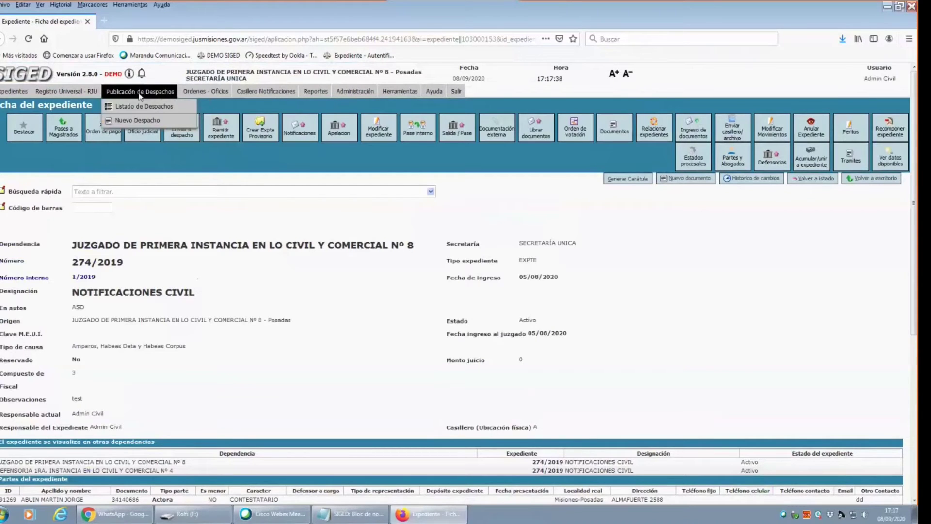
{"action": "left_click", "coordinate": [139, 108]}
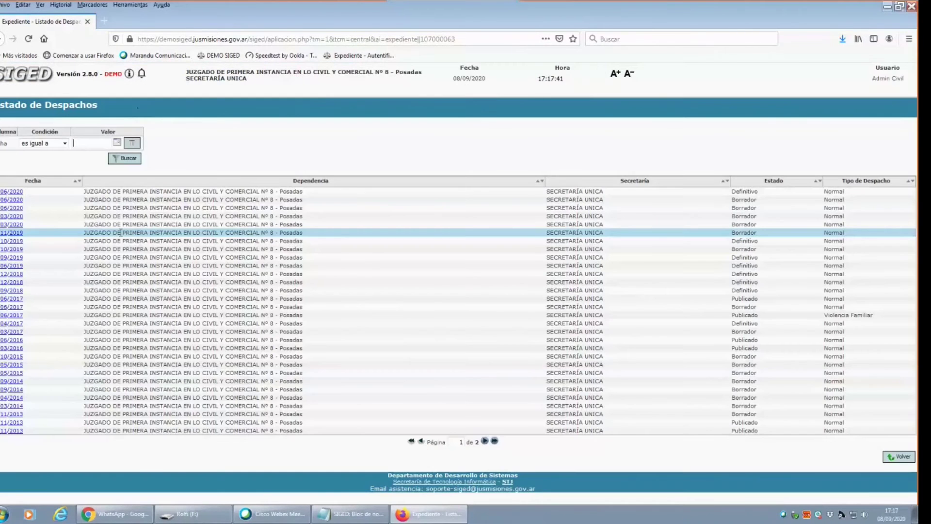
{"action": "left_click", "coordinate": [914, 461]}
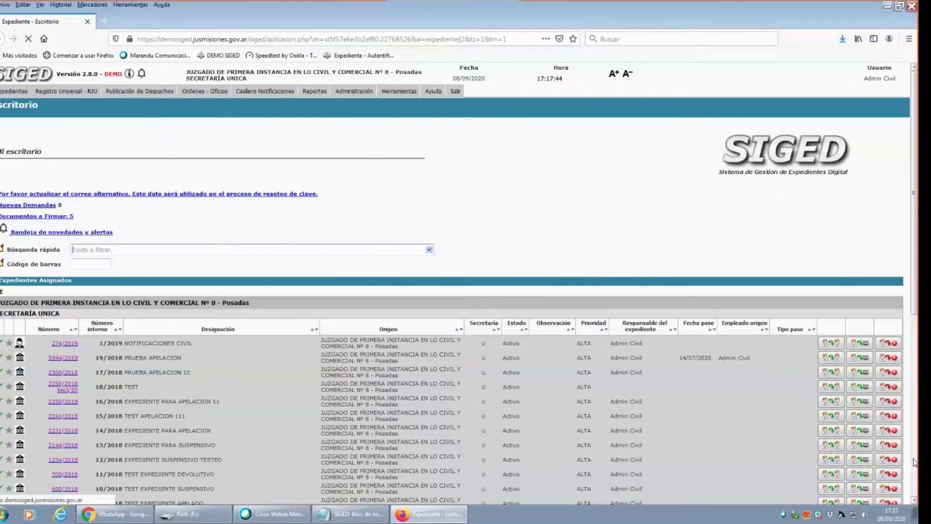
{"action": "mouse_move", "coordinate": [258, 93]}
{"action": "mouse_move", "coordinate": [110, 92]}
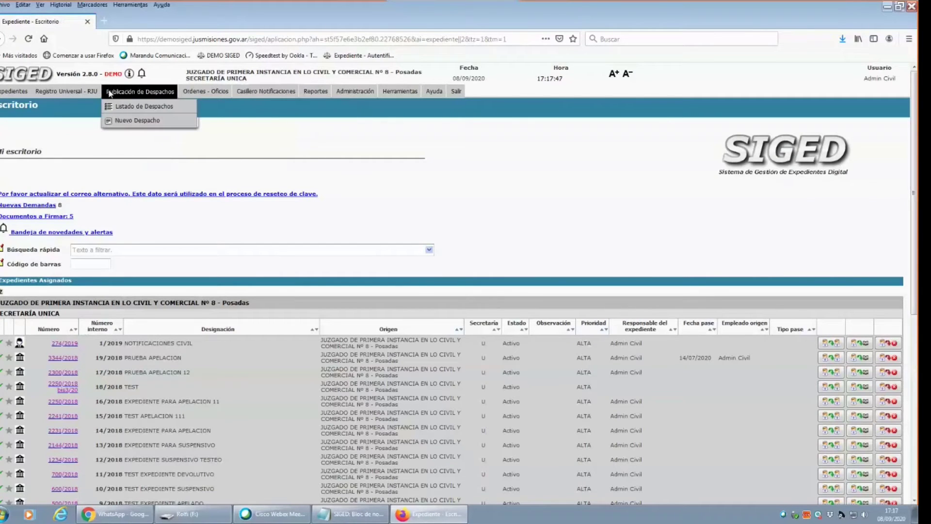
{"action": "left_click", "coordinate": [132, 121]}
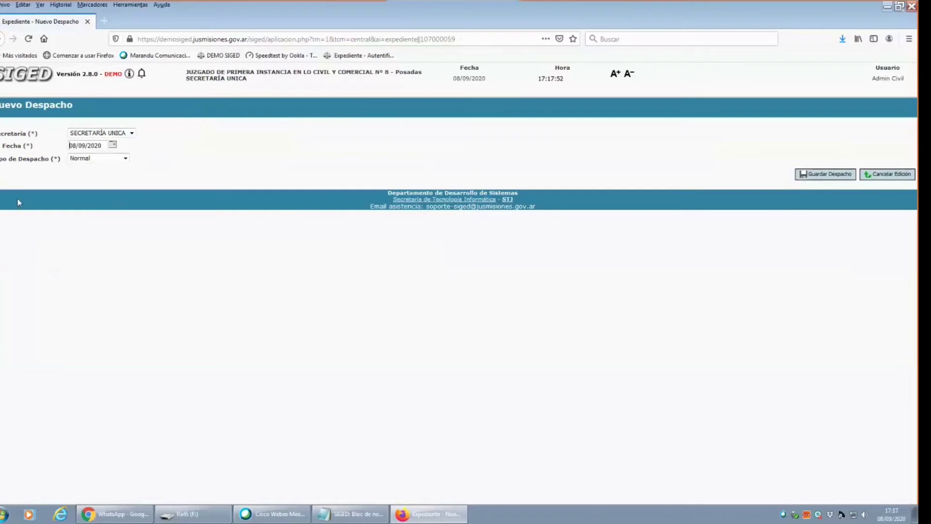
Save a Normal despacho for SECRETARÍA UNICA, correcting its date from 17/09/2020 to 11/09/2020.
{"action": "left_click", "coordinate": [132, 134]}
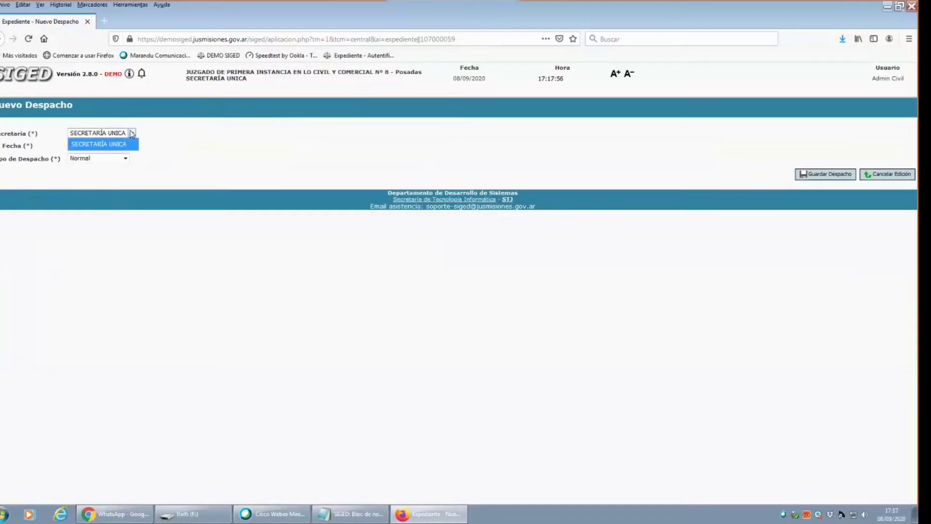
{"action": "left_click", "coordinate": [103, 145]}
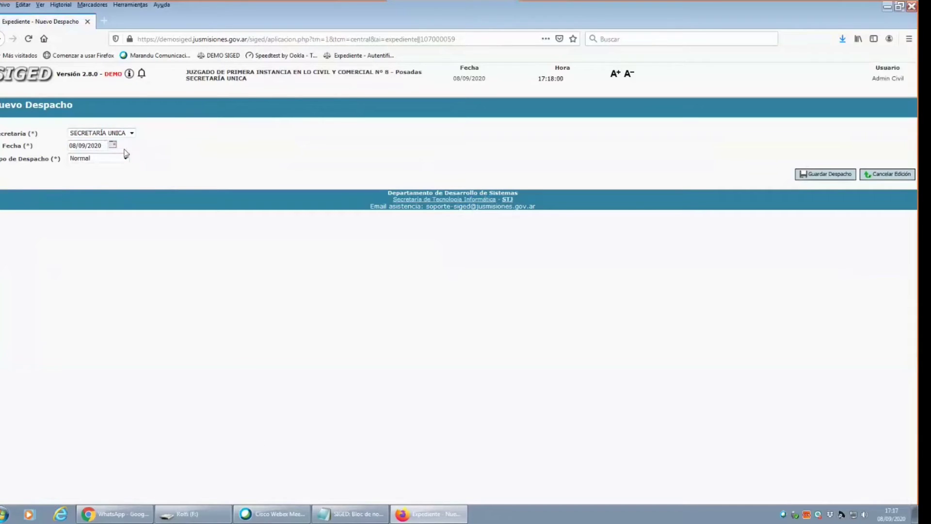
{"action": "left_click", "coordinate": [113, 146]}
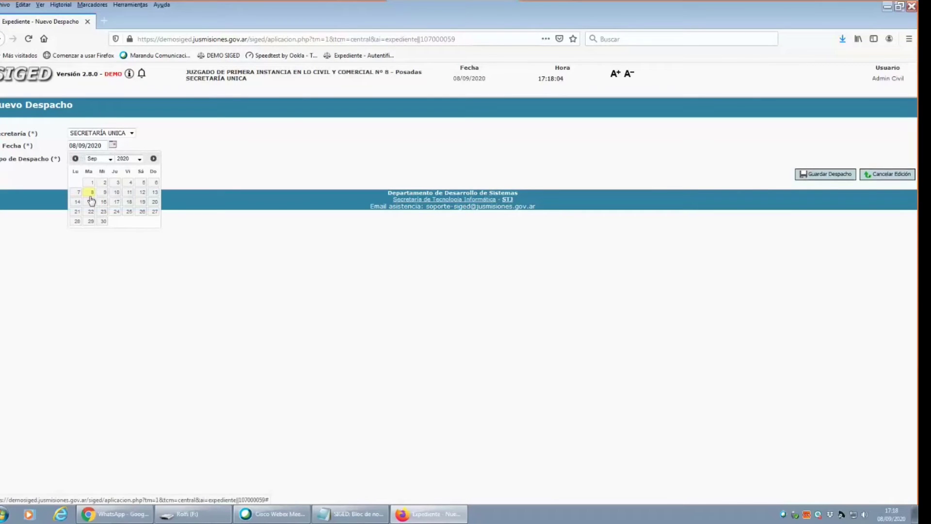
{"action": "left_click", "coordinate": [117, 202]}
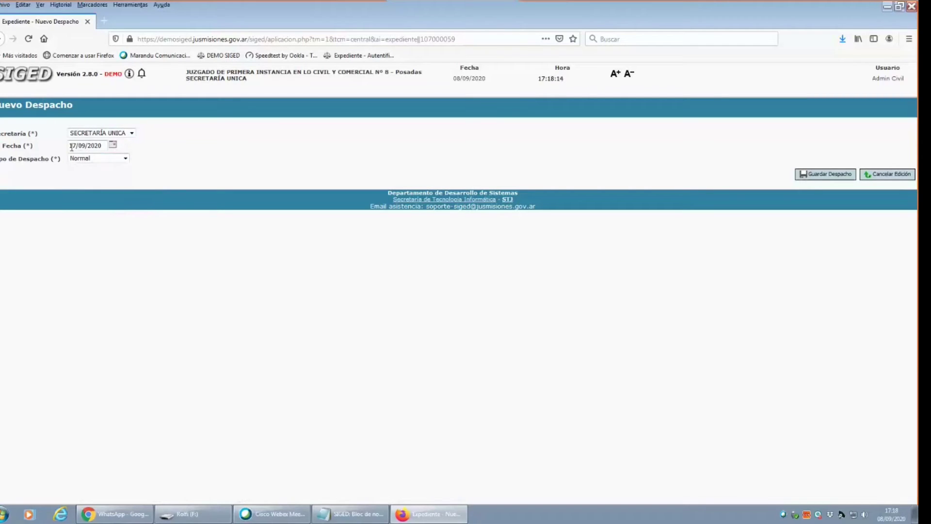
{"action": "left_click", "coordinate": [112, 146]}
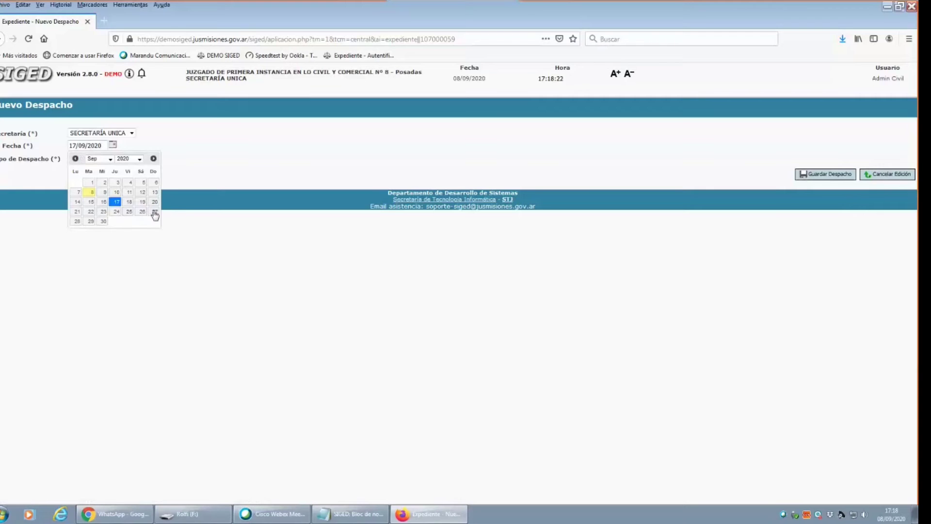
{"action": "left_click", "coordinate": [129, 192]}
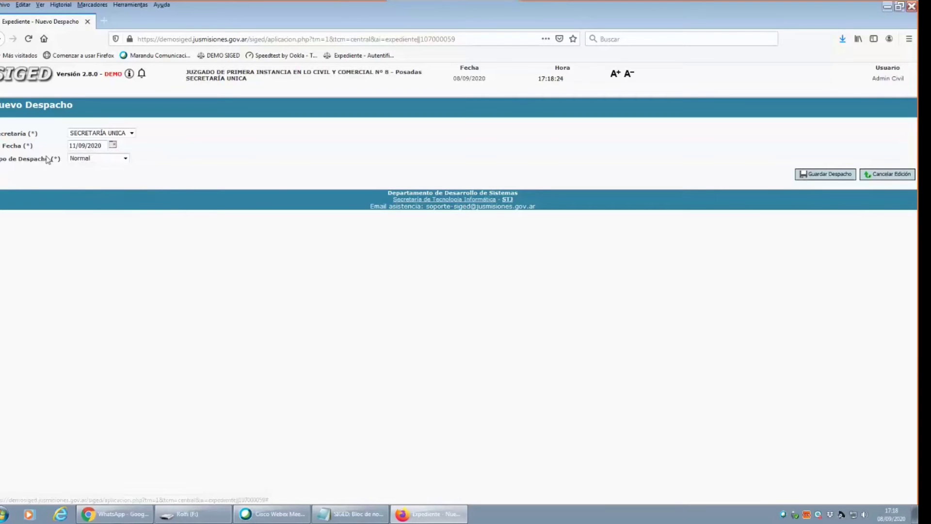
{"action": "left_click", "coordinate": [125, 158]}
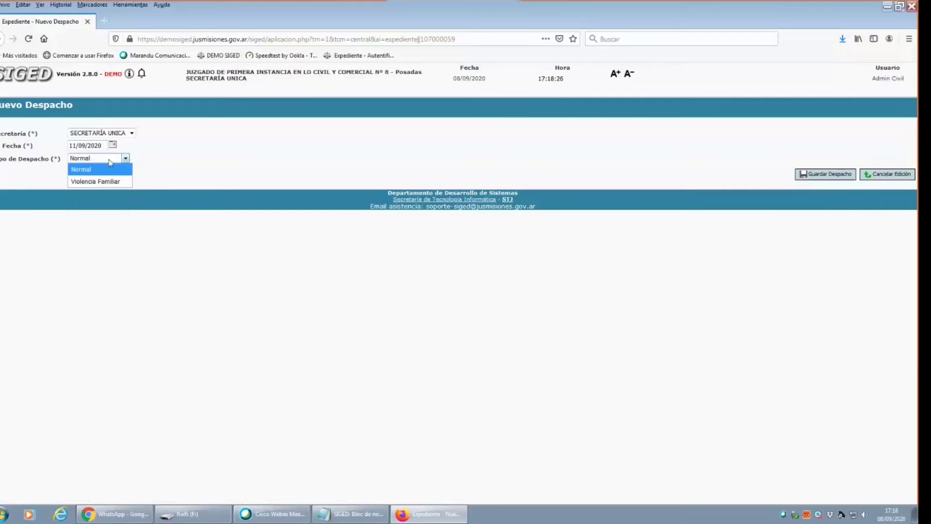
{"action": "left_click", "coordinate": [91, 170]}
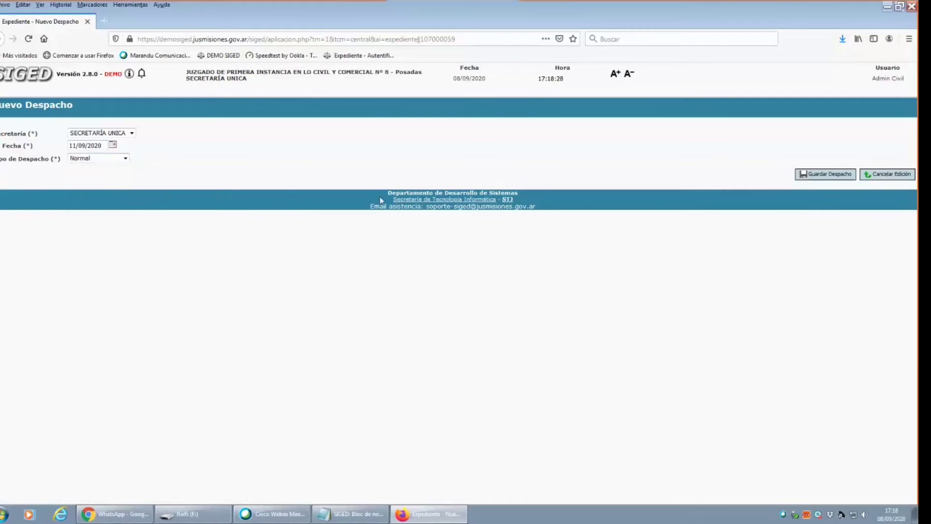
{"action": "left_click", "coordinate": [88, 161]}
{"action": "left_click", "coordinate": [97, 162]}
{"action": "left_click", "coordinate": [844, 175]}
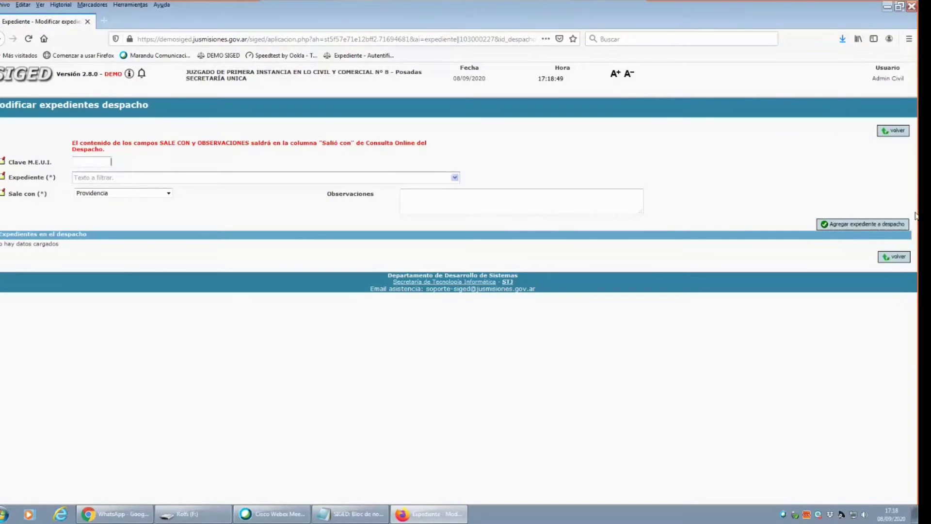
Back out of the empty 11/09/2020 despacho pages to the Escritorio home page.
{"action": "left_click", "coordinate": [903, 258]}
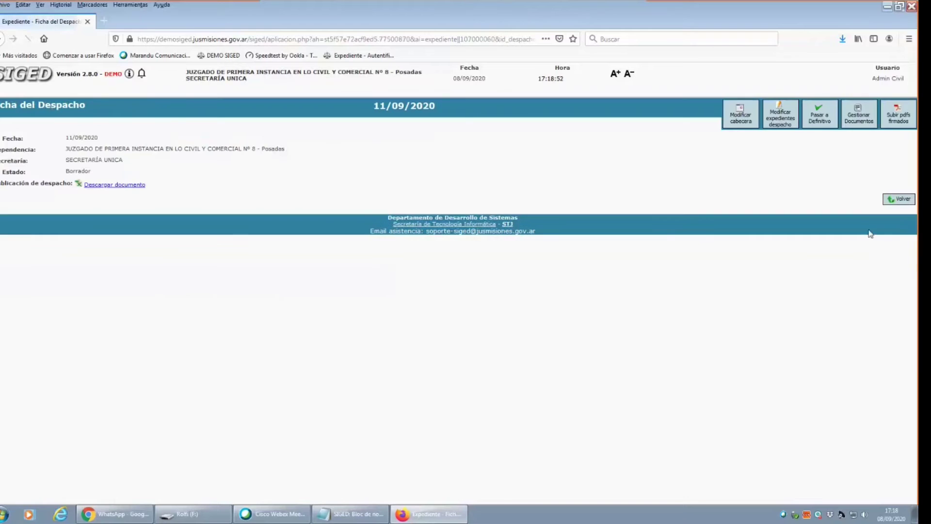
{"action": "left_click", "coordinate": [903, 199]}
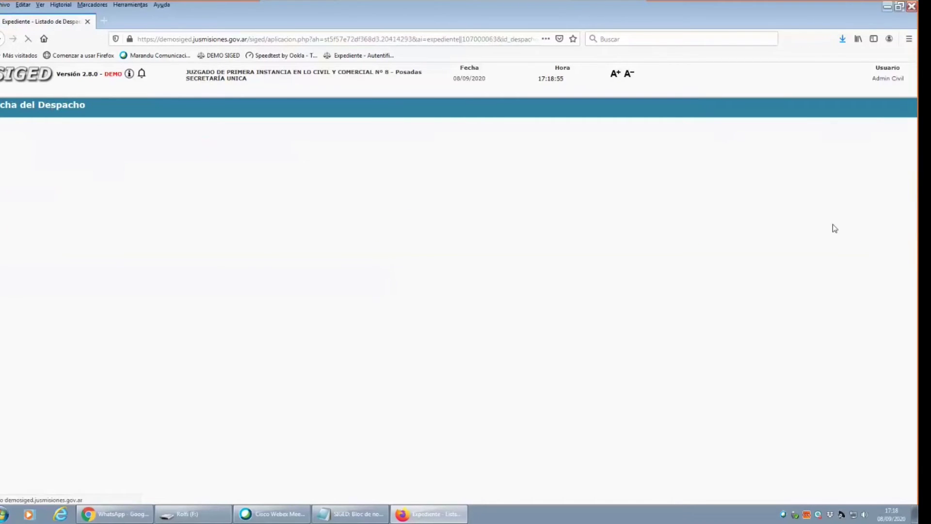
{"action": "left_click", "coordinate": [4, 80]}
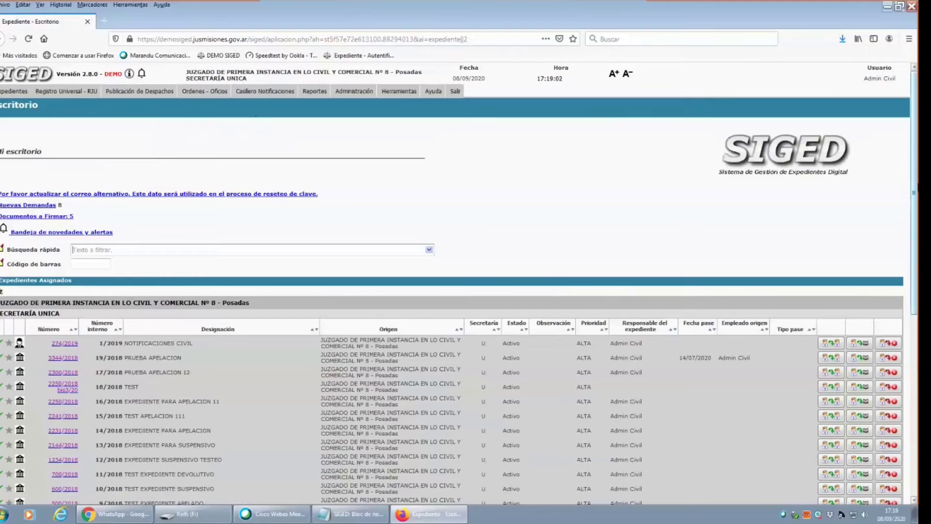
Scroll the Expedientes Asignados list and open expediente 3344/2018 PRUEBA APELACION.
{"action": "scroll", "coordinate": [763, 451], "scroll_direction": "down", "scroll_amount": 10}
{"action": "scroll", "coordinate": [764, 452], "scroll_direction": "up", "scroll_amount": 8}
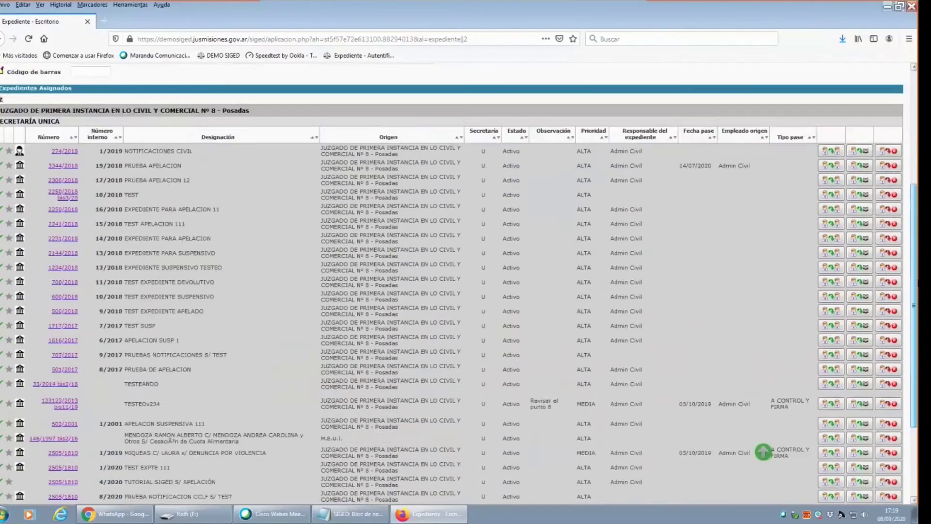
{"action": "scroll", "coordinate": [763, 452], "scroll_direction": "up", "scroll_amount": 2}
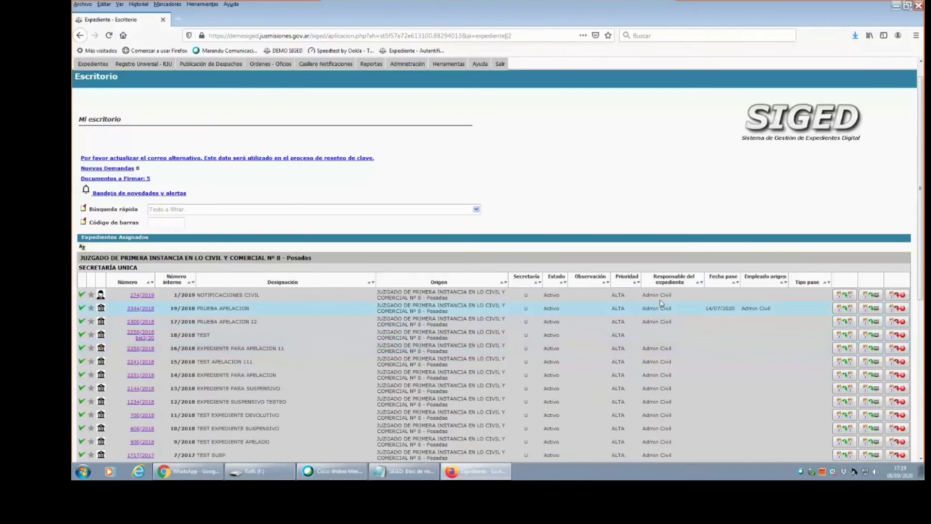
{"action": "scroll", "coordinate": [923, 208], "scroll_direction": "up", "scroll_amount": 1}
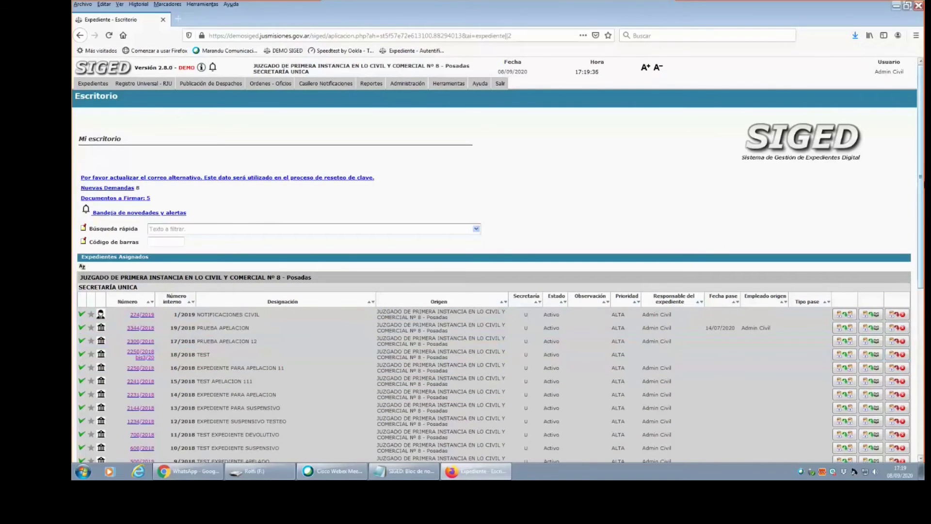
{"action": "left_click_drag", "start_coordinate": [921, 177], "coordinate": [921, 245]}
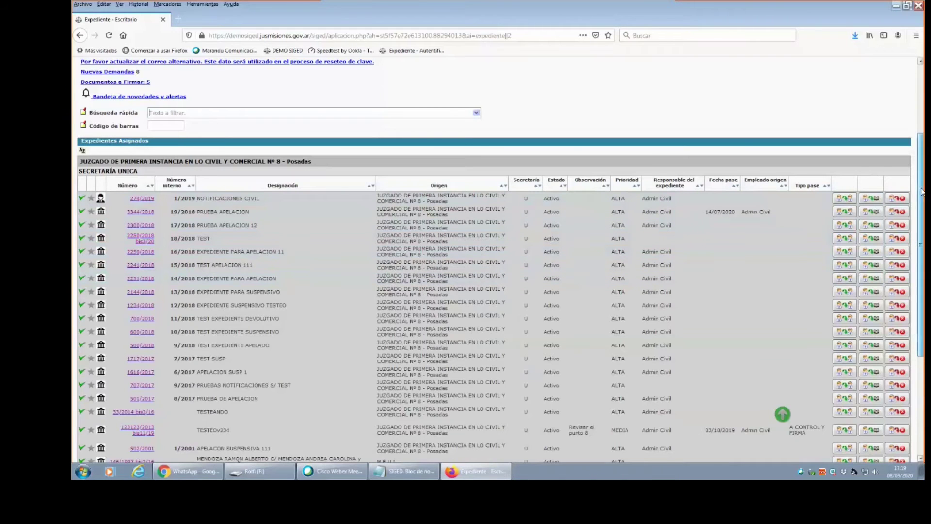
{"action": "scroll", "coordinate": [921, 191], "scroll_direction": "up", "scroll_amount": 3}
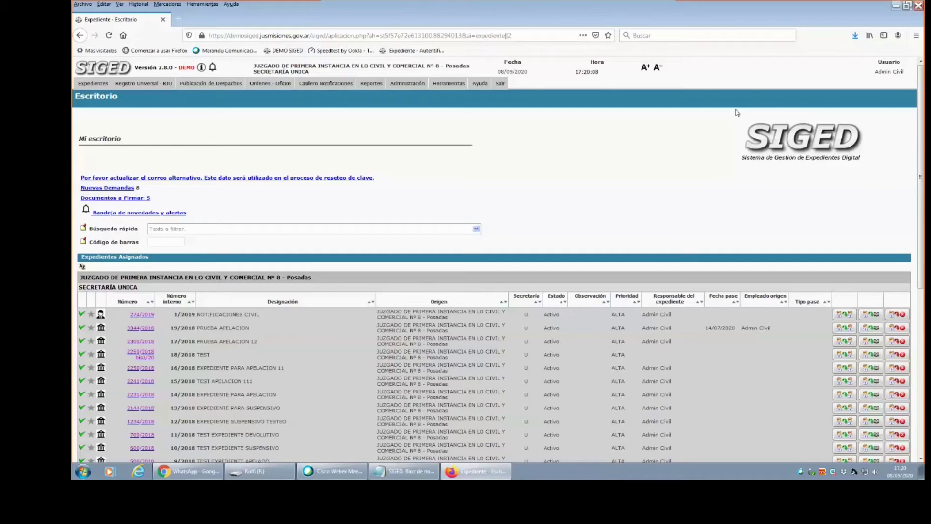
{"action": "left_click", "coordinate": [137, 333]}
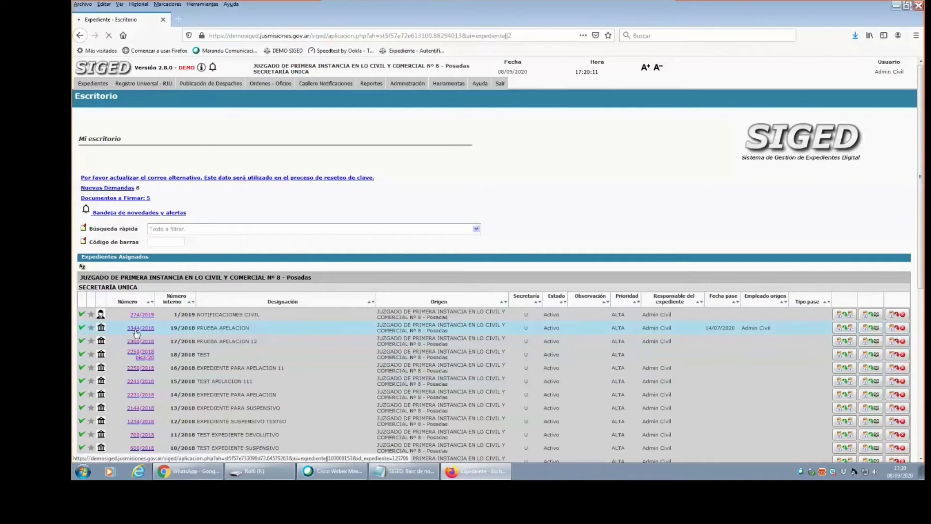
Scroll the 3344/2018 record to inspect the Documentos rows and the test firma Interno entry, then return to the top.
{"action": "scroll", "coordinate": [137, 332], "scroll_direction": "down", "scroll_amount": 10}
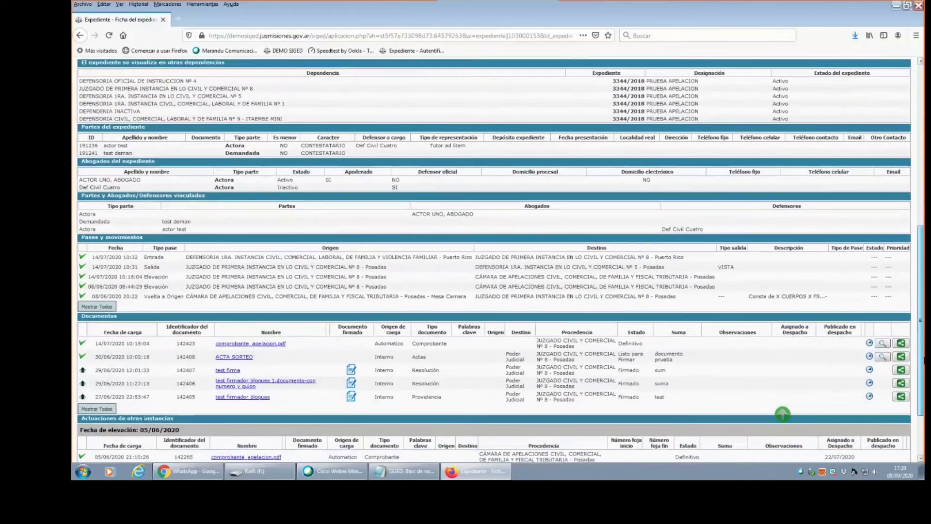
{"action": "scroll", "coordinate": [498, 259], "scroll_direction": "down", "scroll_amount": 2}
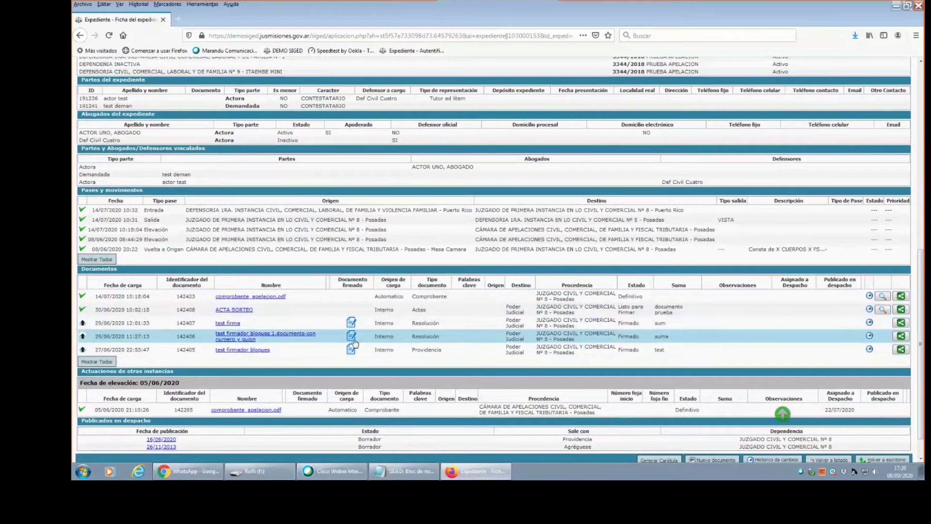
{"action": "mouse_move", "coordinate": [633, 348]}
{"action": "left_mouse_down"}
{"action": "mouse_move", "coordinate": [644, 322]}
{"action": "mouse_move", "coordinate": [625, 352]}
{"action": "left_mouse_up"}
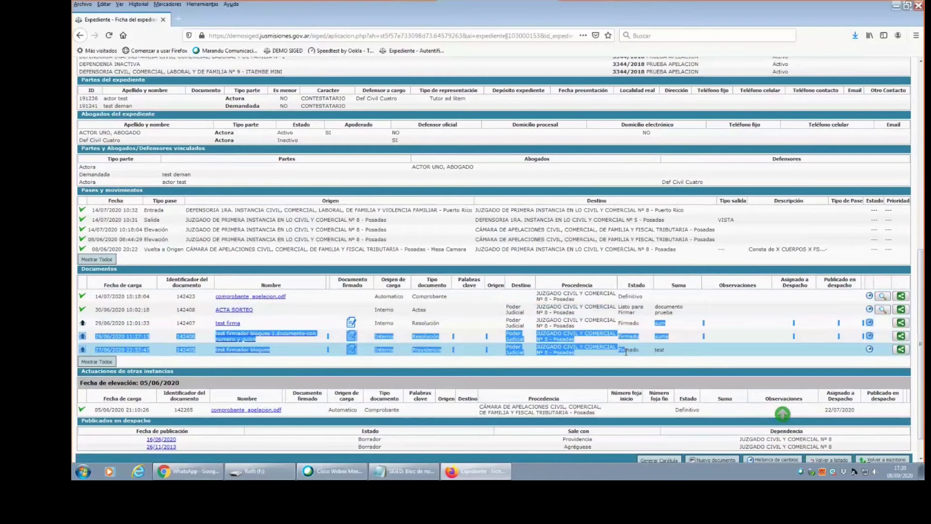
{"action": "scroll", "coordinate": [625, 352], "scroll_direction": "up", "scroll_amount": 10}
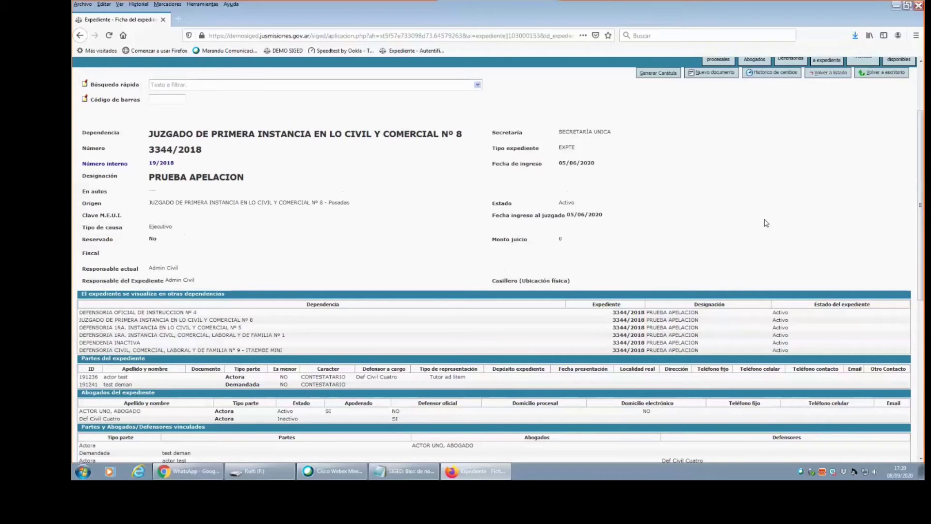
{"action": "left_click_drag", "start_coordinate": [920, 271], "coordinate": [923, 235]}
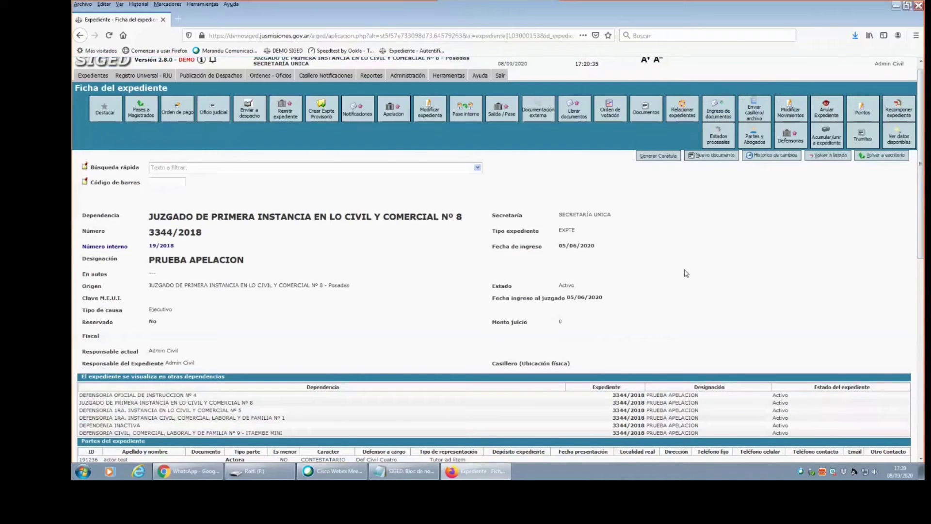
{"action": "scroll", "coordinate": [773, 252], "scroll_direction": "down", "scroll_amount": 5}
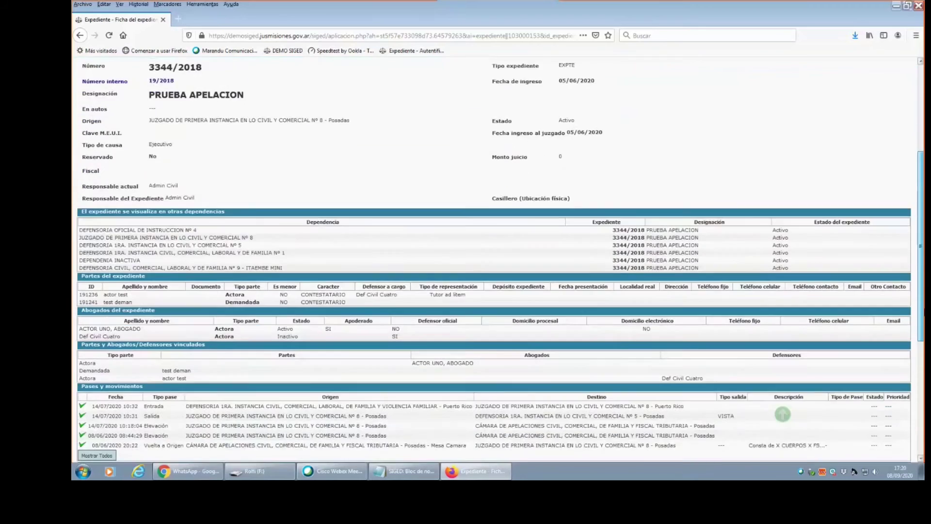
{"action": "scroll", "coordinate": [897, 404], "scroll_direction": "down", "scroll_amount": 3}
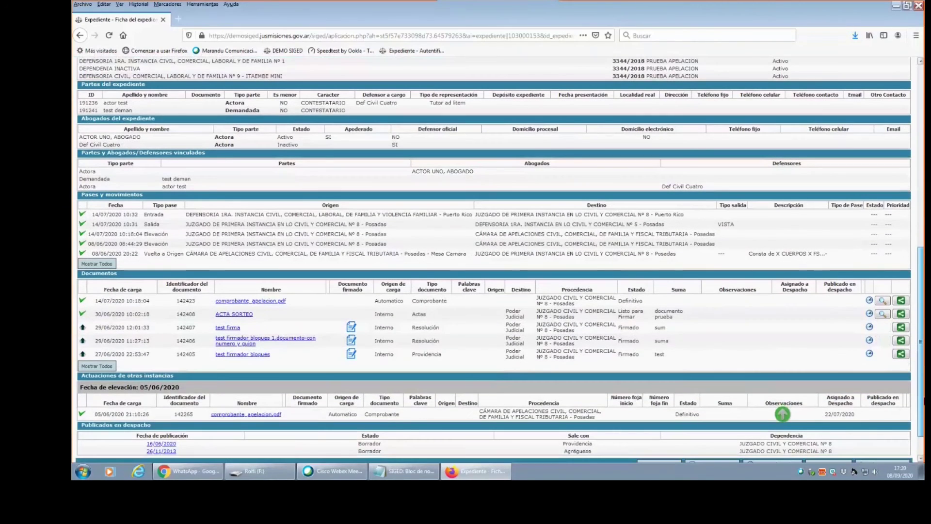
{"action": "scroll", "coordinate": [897, 404], "scroll_direction": "down", "scroll_amount": 1}
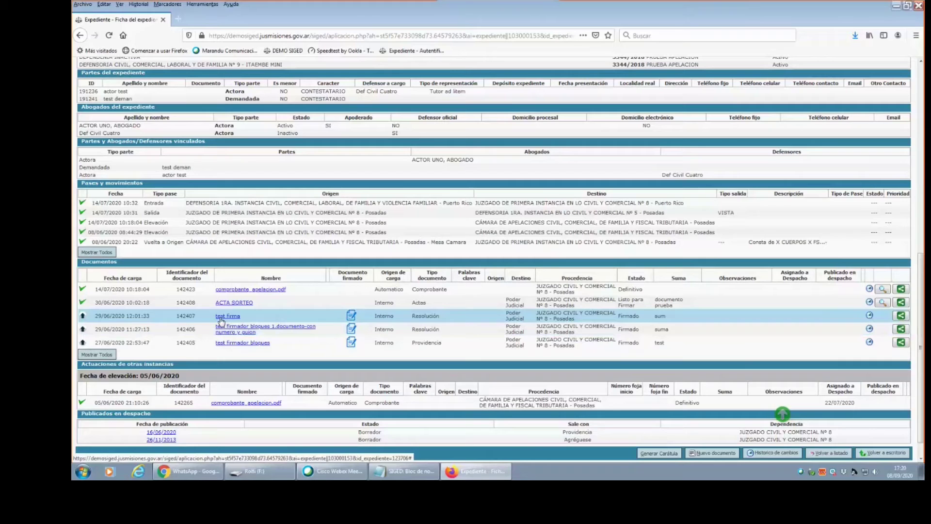
{"action": "left_click_drag", "start_coordinate": [375, 317], "coordinate": [394, 318]}
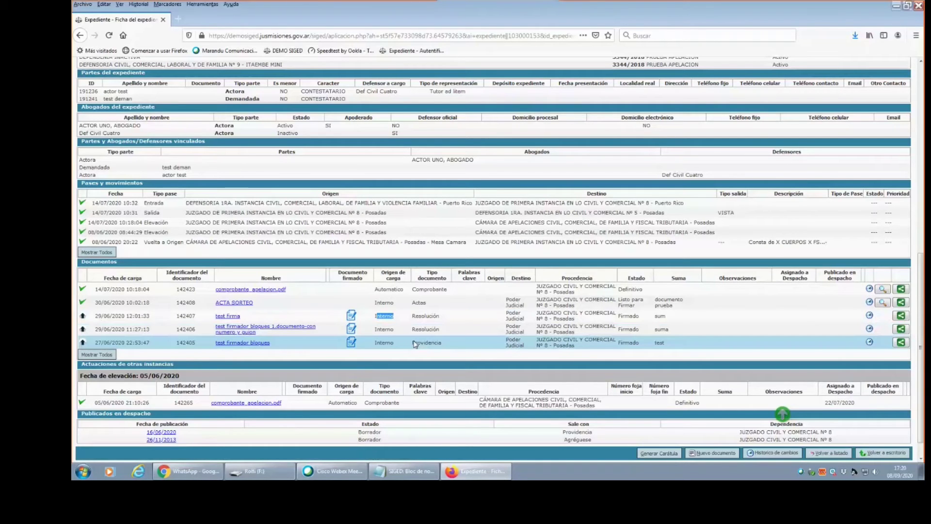
{"action": "scroll", "coordinate": [151, 202], "scroll_direction": "up", "scroll_amount": 12}
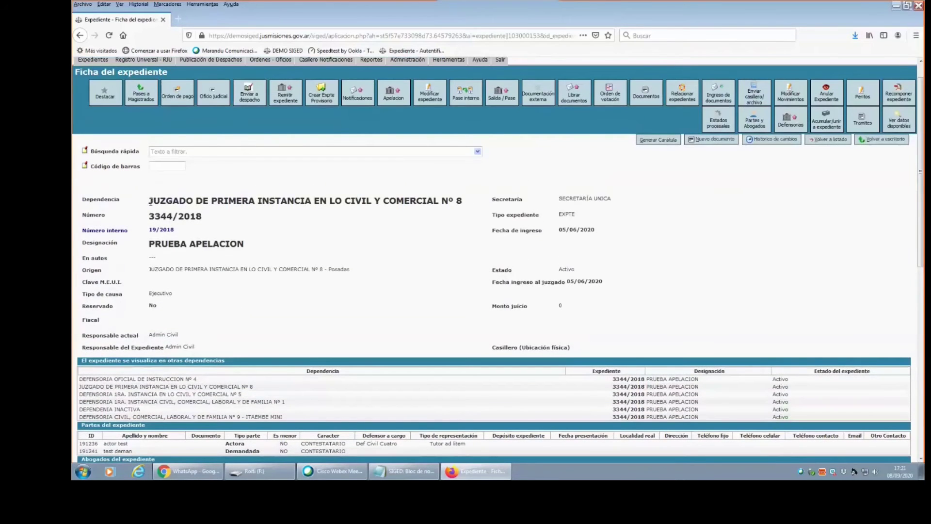
{"action": "scroll", "coordinate": [919, 262], "scroll_direction": "up", "scroll_amount": 1}
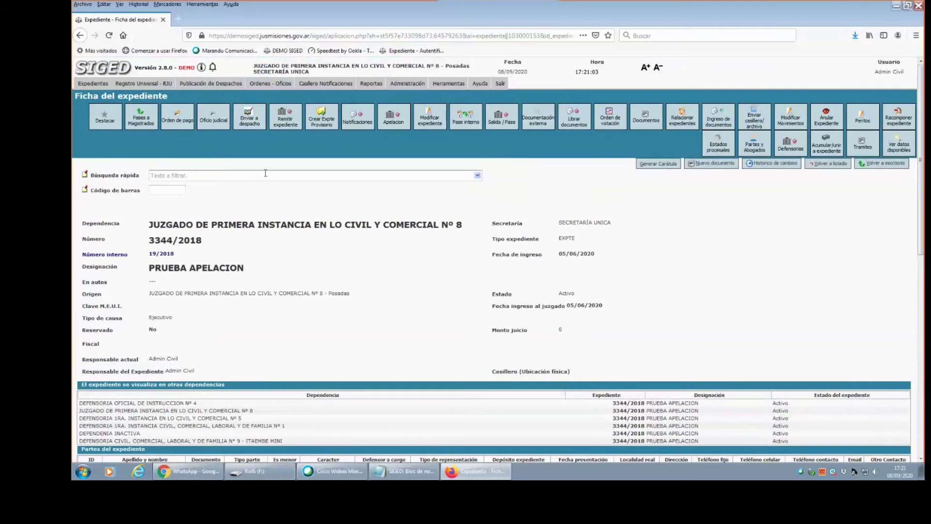
Start a new despacho from the publication options, then abandon it and return to Escritorio.
{"action": "left_click", "coordinate": [208, 84]}
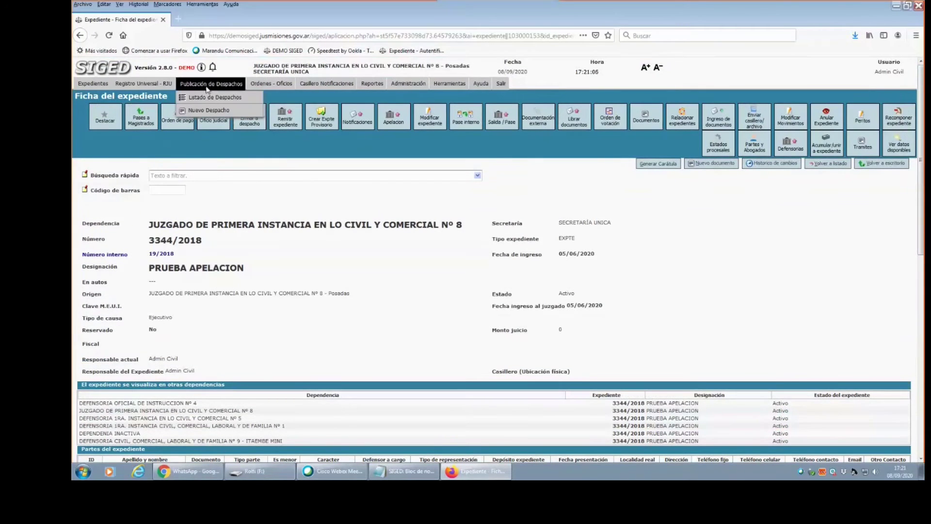
{"action": "left_click", "coordinate": [206, 110]}
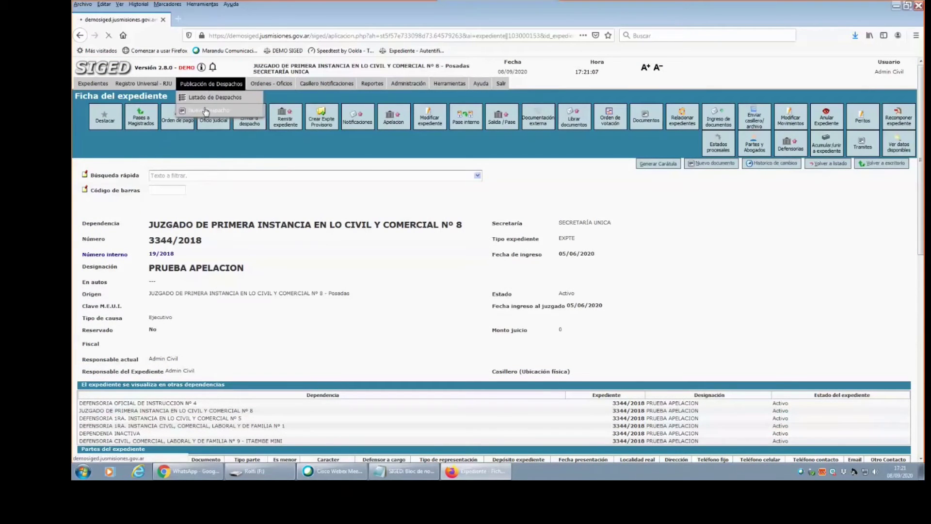
{"action": "left_click", "coordinate": [896, 162]}
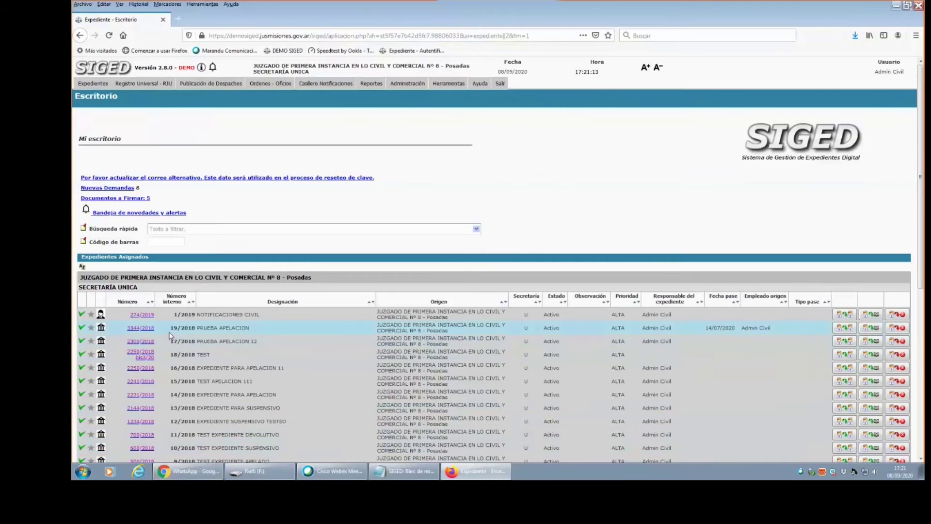
Open expediente 274/2019 and look through its record before jumping back to the top.
{"action": "left_click", "coordinate": [147, 316]}
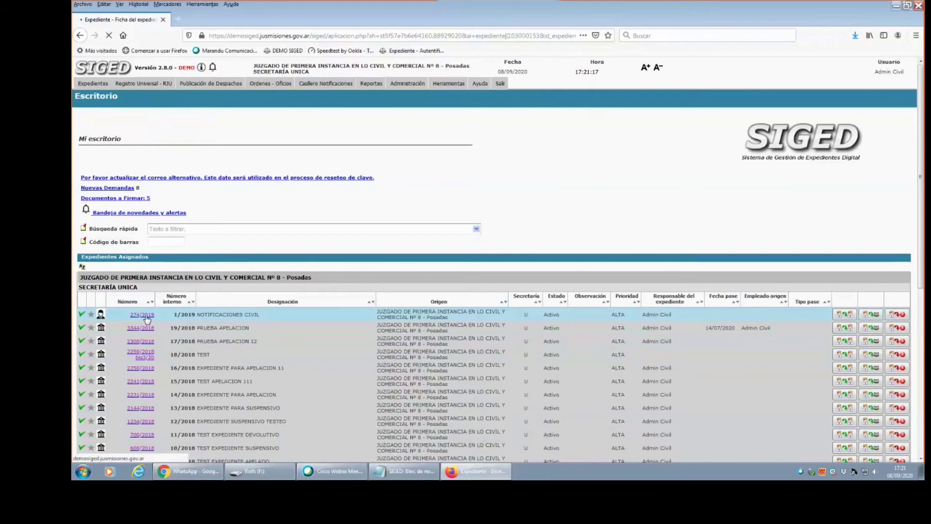
{"action": "scroll", "coordinate": [146, 317], "scroll_direction": "down", "scroll_amount": 5}
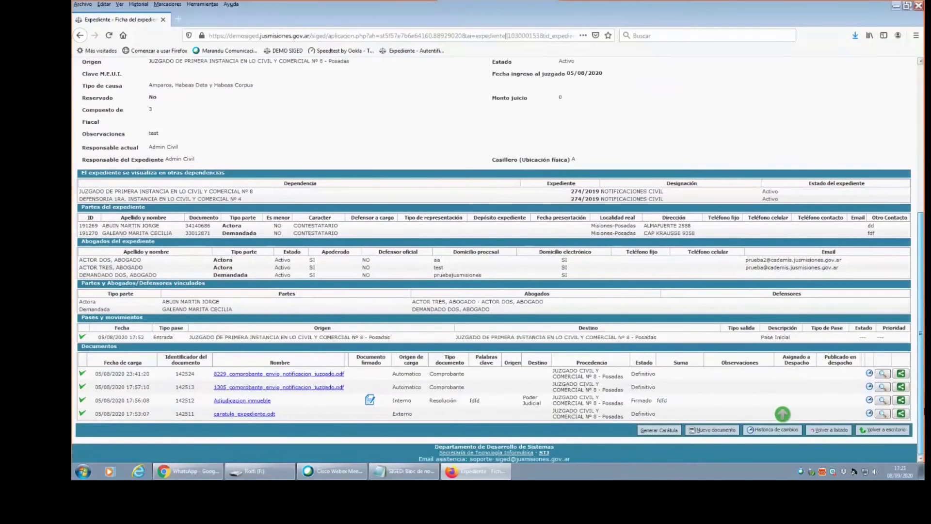
{"action": "left_click", "coordinate": [782, 413]}
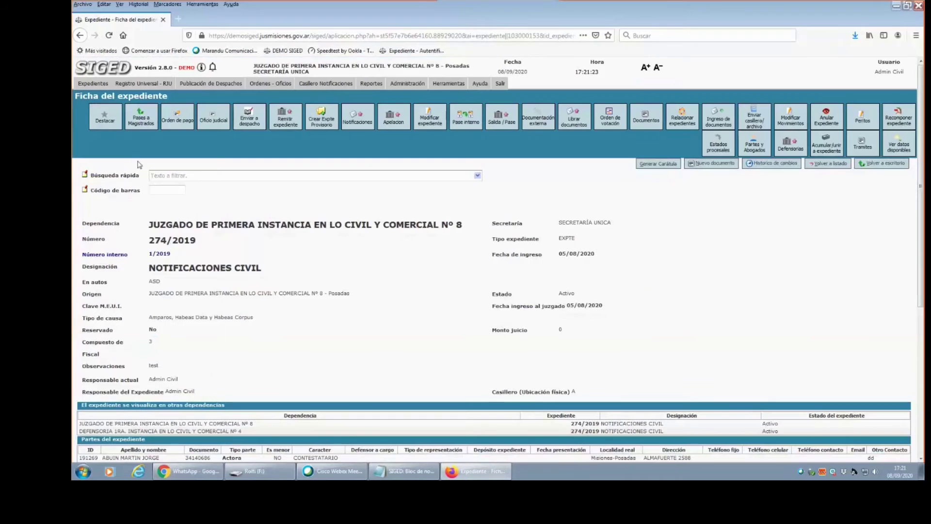
Abandon another new despacho form, then open the 11/09/2020 despacho from Listado de Despachos.
{"action": "mouse_move", "coordinate": [206, 84]}
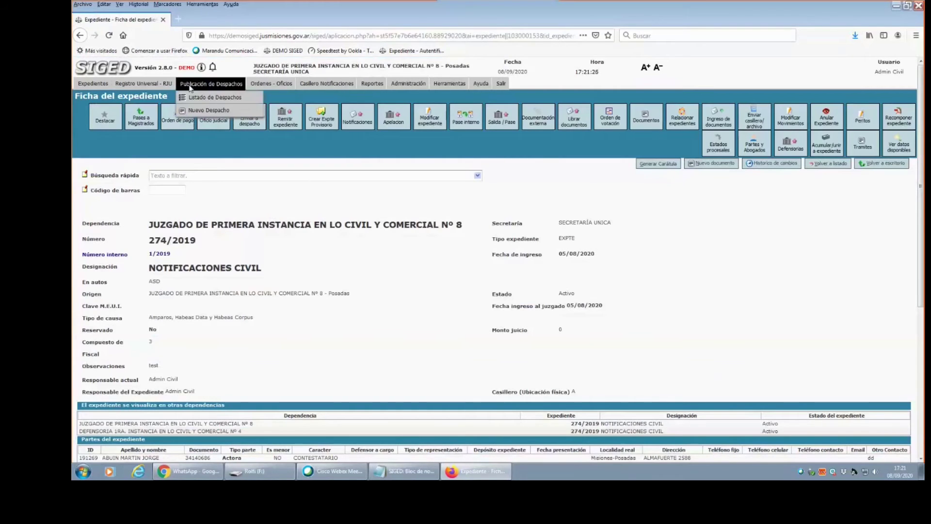
{"action": "left_click", "coordinate": [204, 111]}
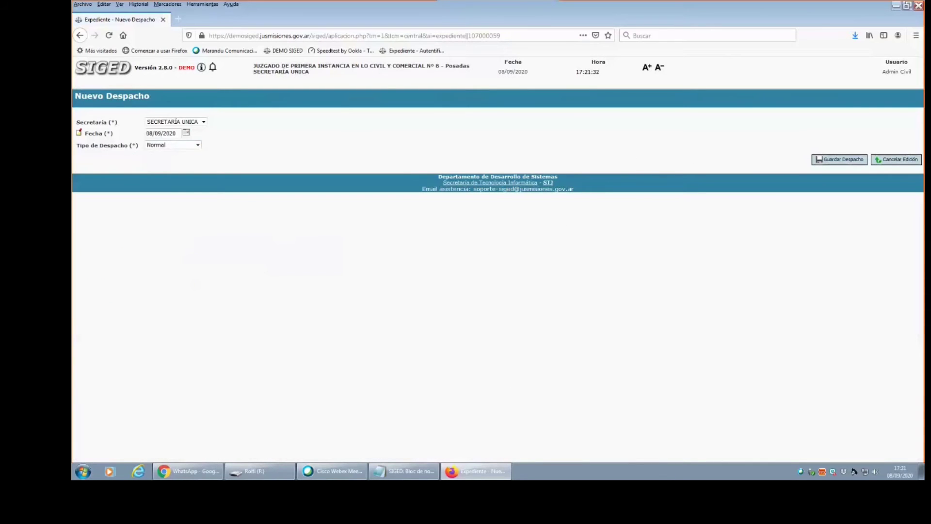
{"action": "left_click", "coordinate": [879, 161]}
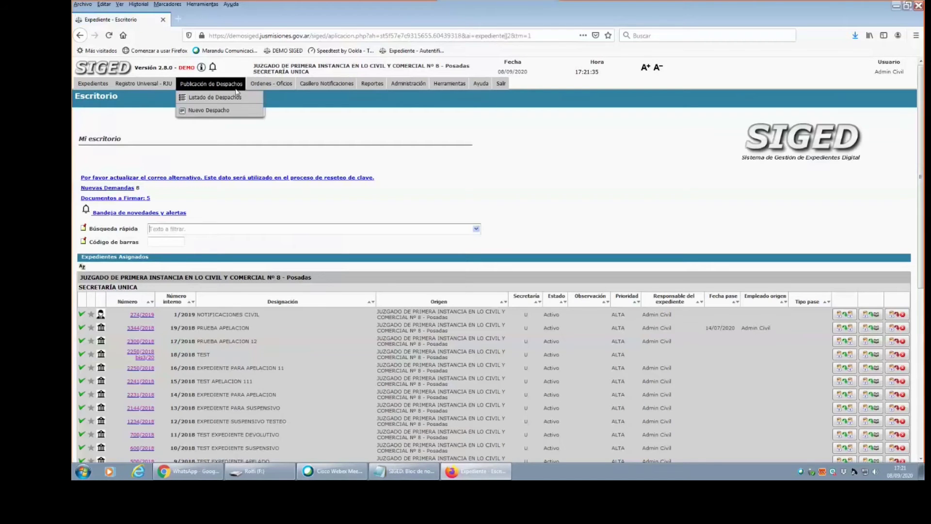
{"action": "left_click", "coordinate": [214, 97]}
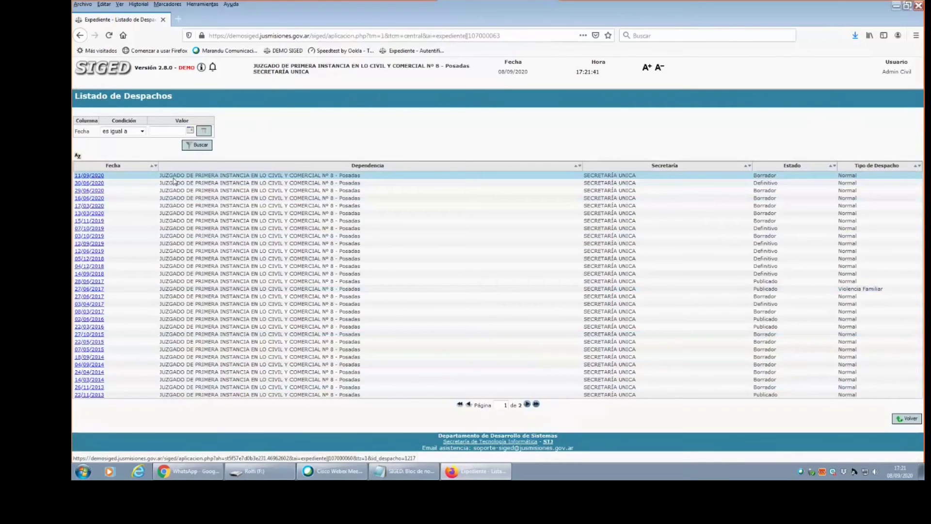
{"action": "left_click", "coordinate": [95, 178]}
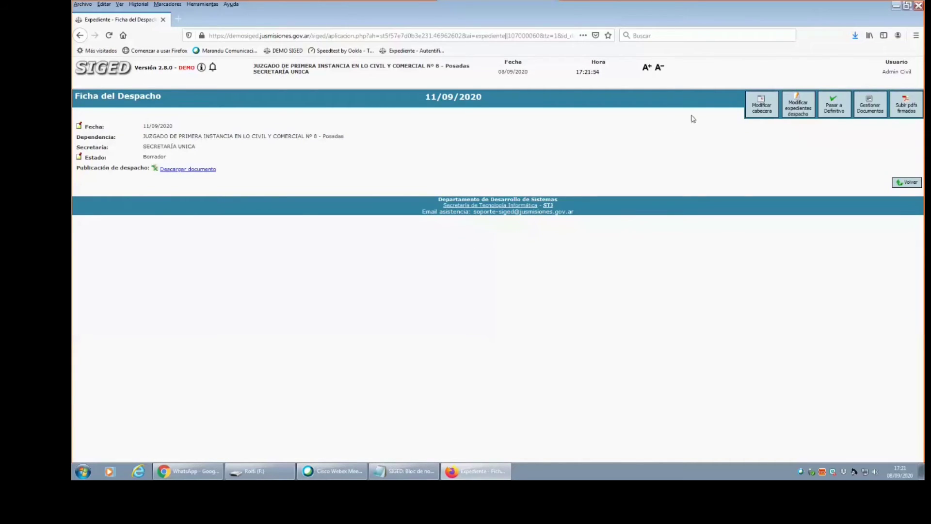
{"action": "left_click", "coordinate": [755, 111]}
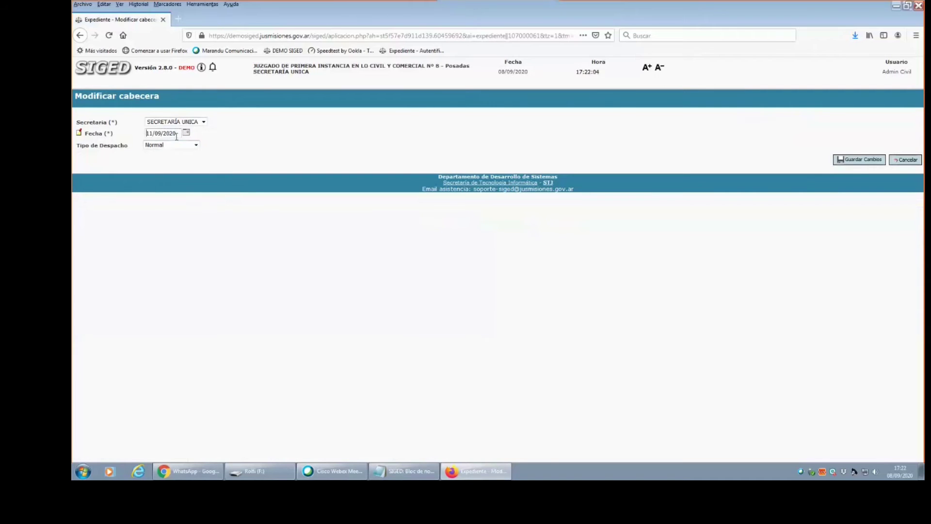
{"action": "left_click", "coordinate": [177, 135]}
{"action": "left_click", "coordinate": [186, 133]}
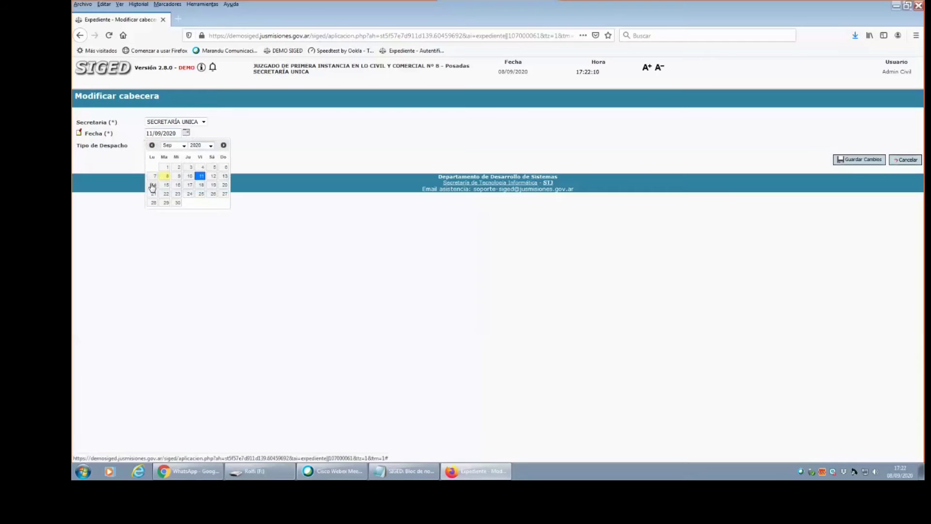
{"action": "left_click", "coordinate": [333, 152]}
{"action": "left_click", "coordinate": [904, 161]}
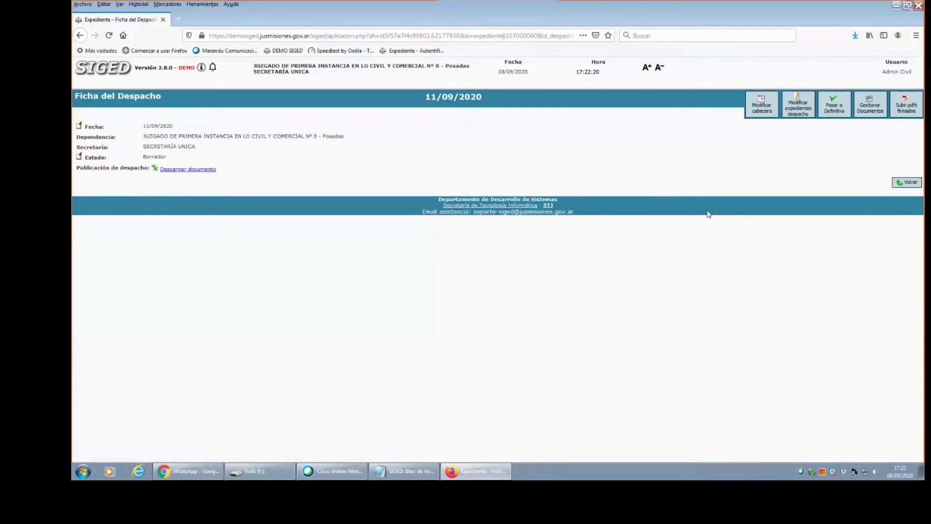
In Modificar expedientes despacho, filter by 274 and select expediente 274/2019 NOTIFICACIONES CIVIL.
{"action": "left_click", "coordinate": [800, 114]}
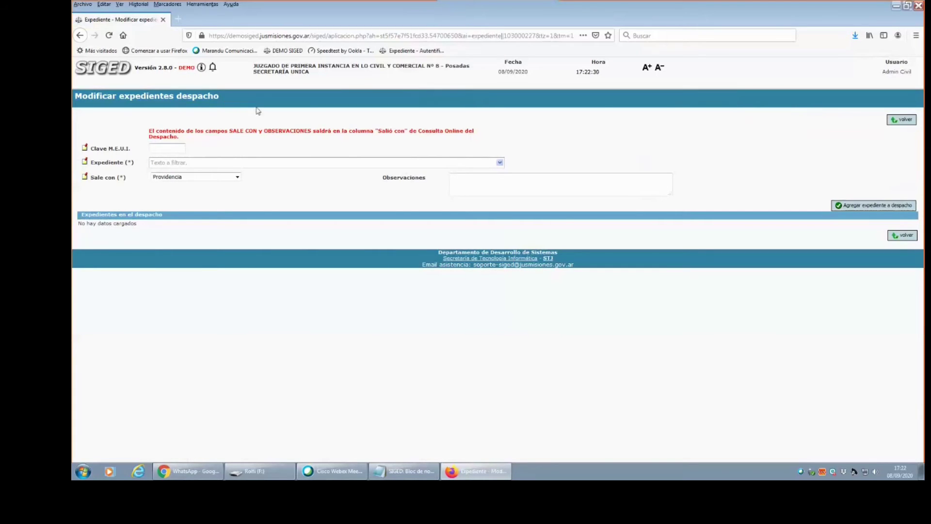
{"action": "left_click", "coordinate": [437, 163]}
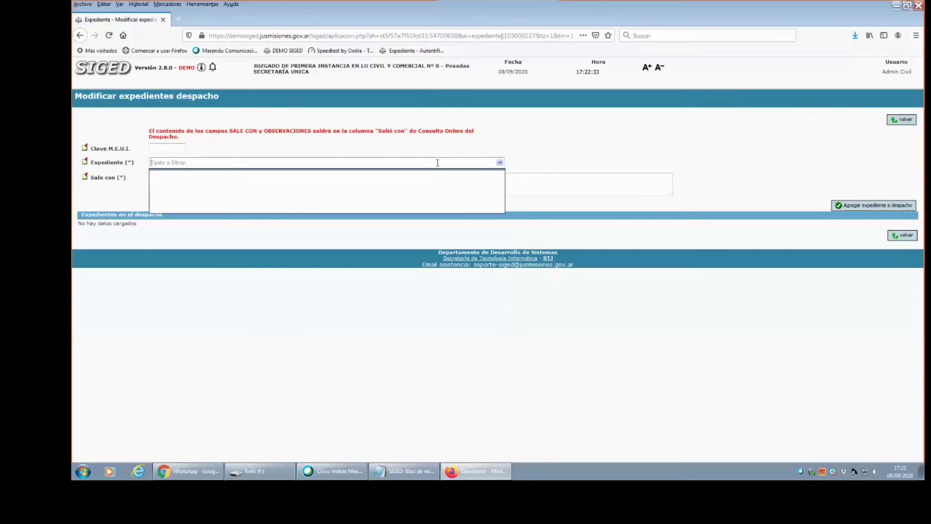
{"action": "type", "text": "274"}
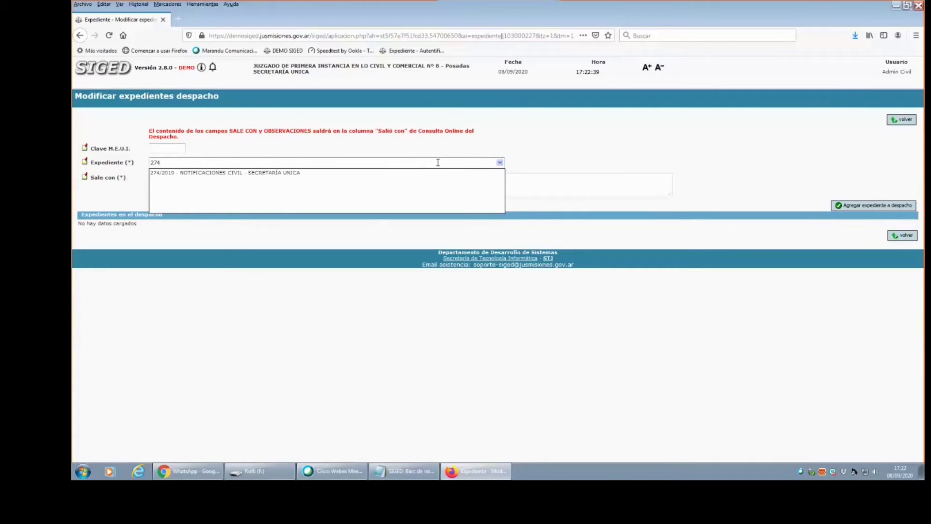
{"action": "left_click", "coordinate": [296, 173]}
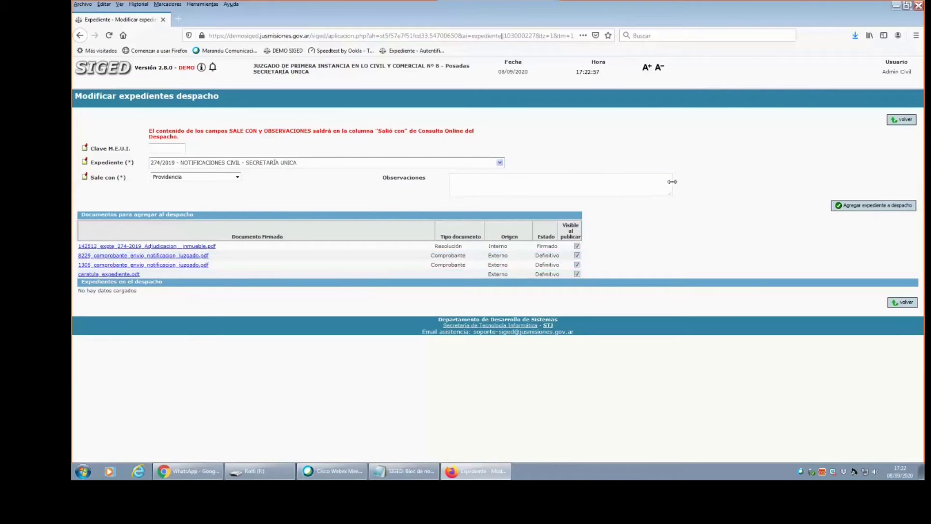
Set Sale con to Providencia, keep the 8229 comprobante visible, and add 274/2019 to the despacho.
{"action": "left_click", "coordinate": [203, 178]}
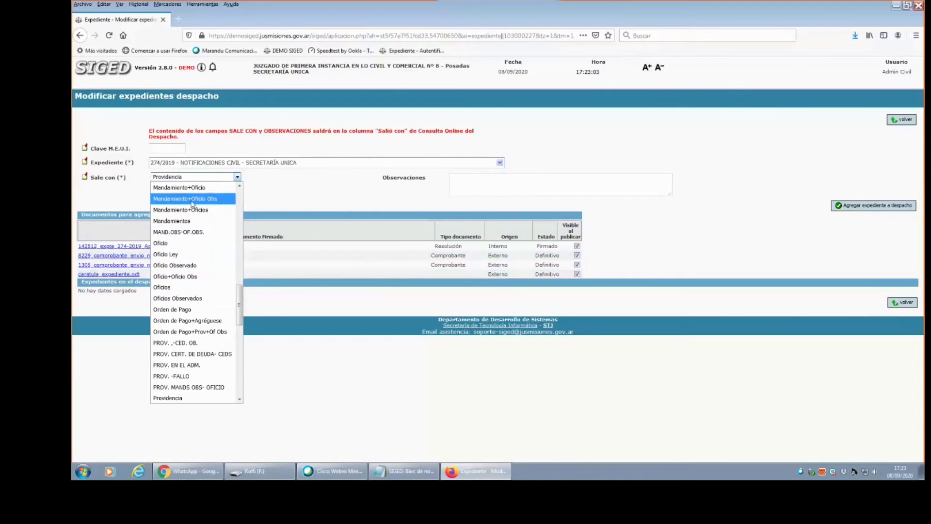
{"action": "scroll", "coordinate": [173, 359], "scroll_direction": "down", "scroll_amount": 2}
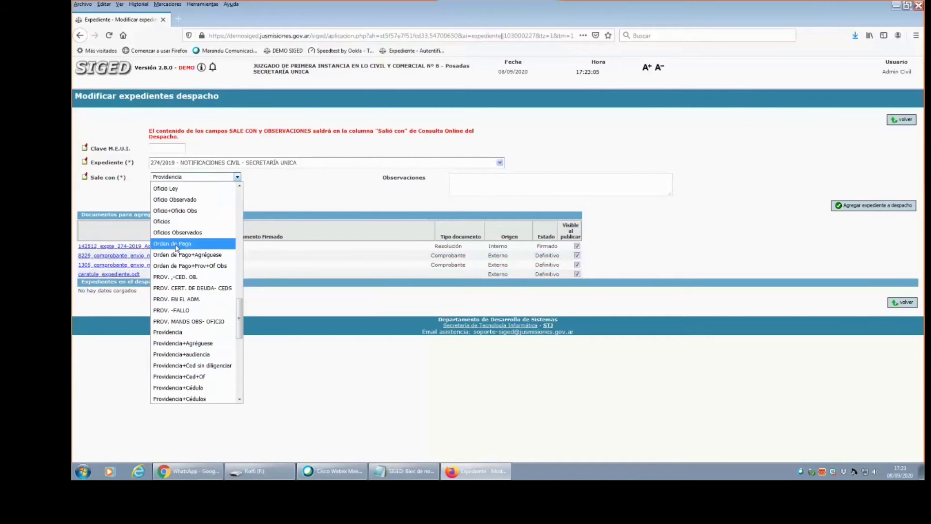
{"action": "key", "text": "Down"}
{"action": "key", "text": "Down"}
{"action": "key", "text": "Down"}
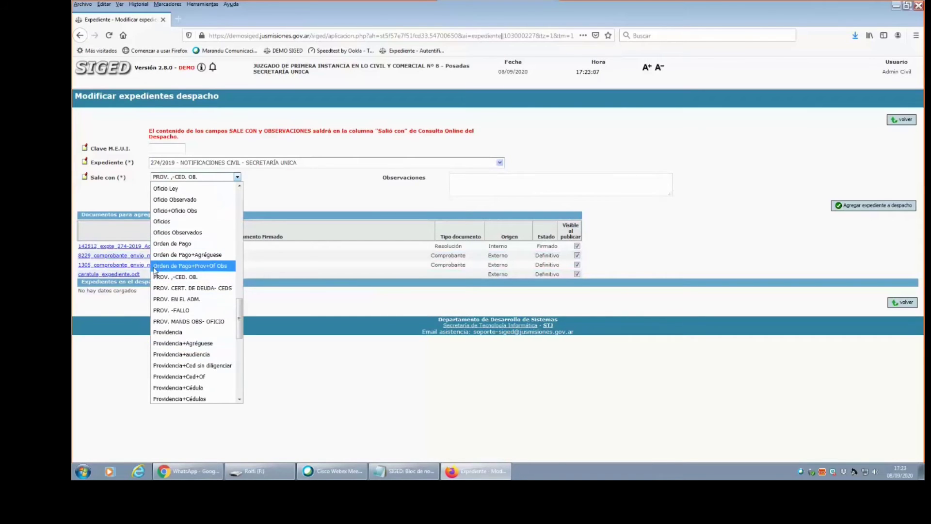
{"action": "scroll", "coordinate": [188, 337], "scroll_direction": "up", "scroll_amount": 2}
{"action": "left_click", "coordinate": [169, 398]}
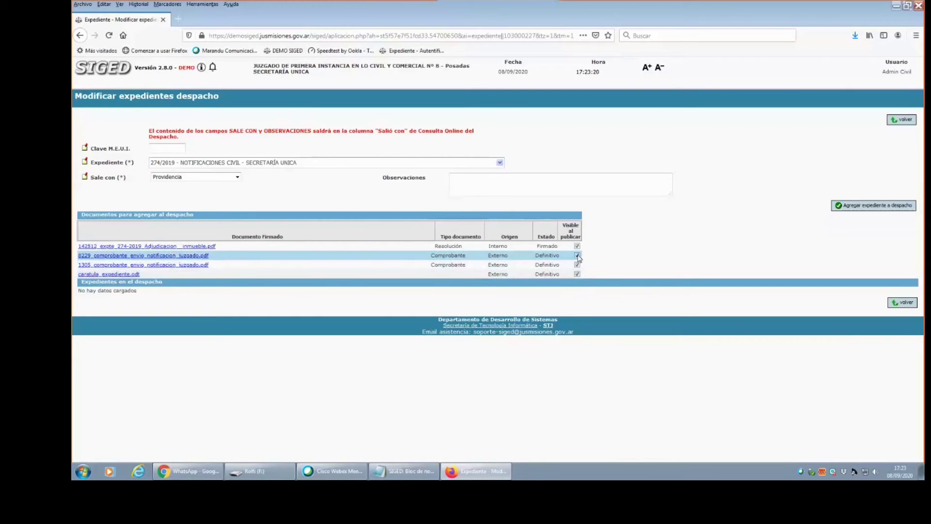
{"action": "left_click", "coordinate": [577, 256]}
{"action": "left_click", "coordinate": [577, 255]}
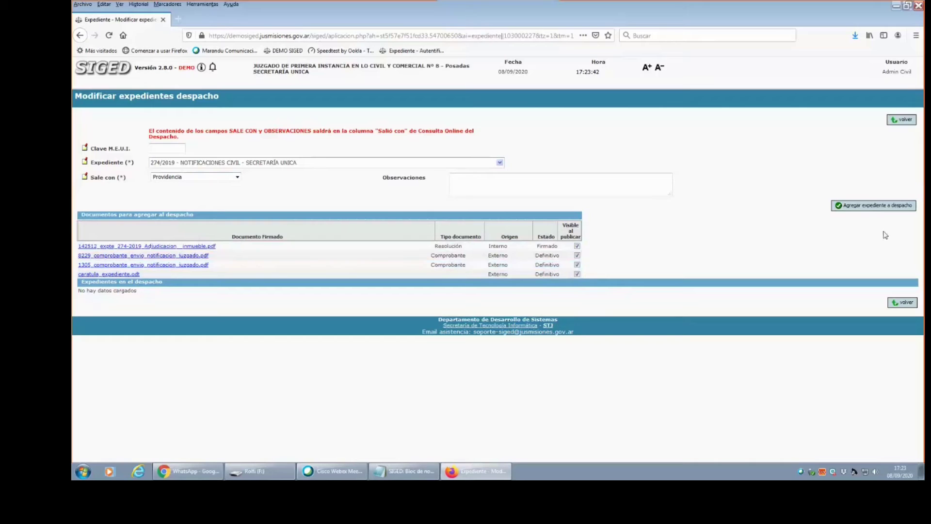
{"action": "left_click", "coordinate": [877, 205]}
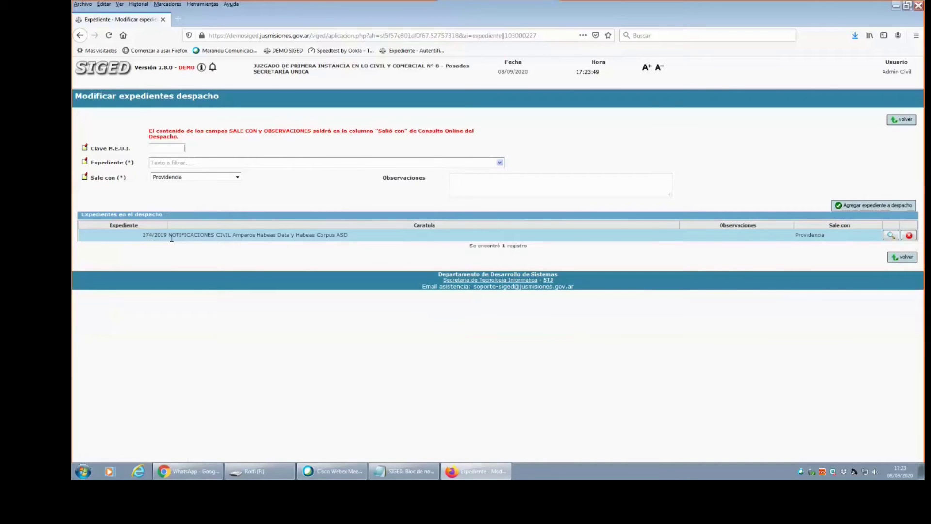
Return to the despacho record and check the 274/2019 row shows SI under Tiene documento.
{"action": "left_click", "coordinate": [914, 261]}
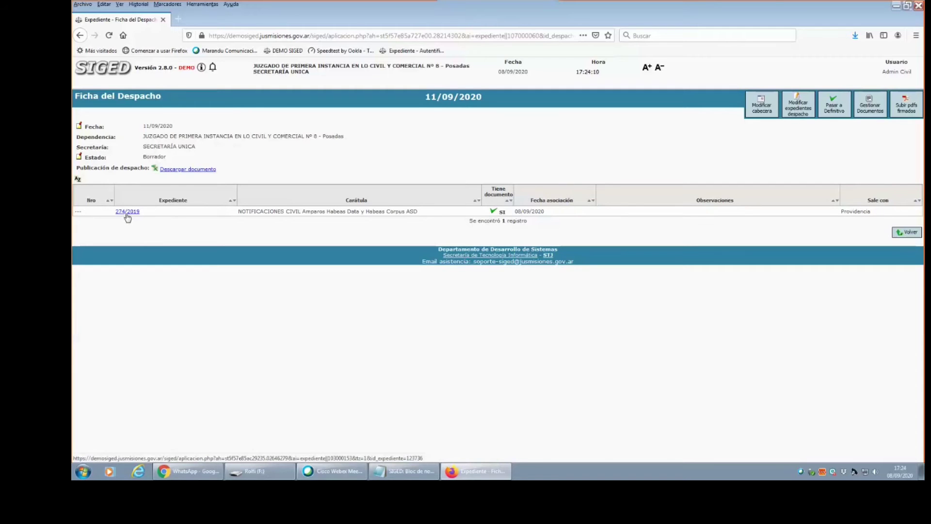
{"action": "left_click_drag", "start_coordinate": [142, 213], "coordinate": [112, 215]}
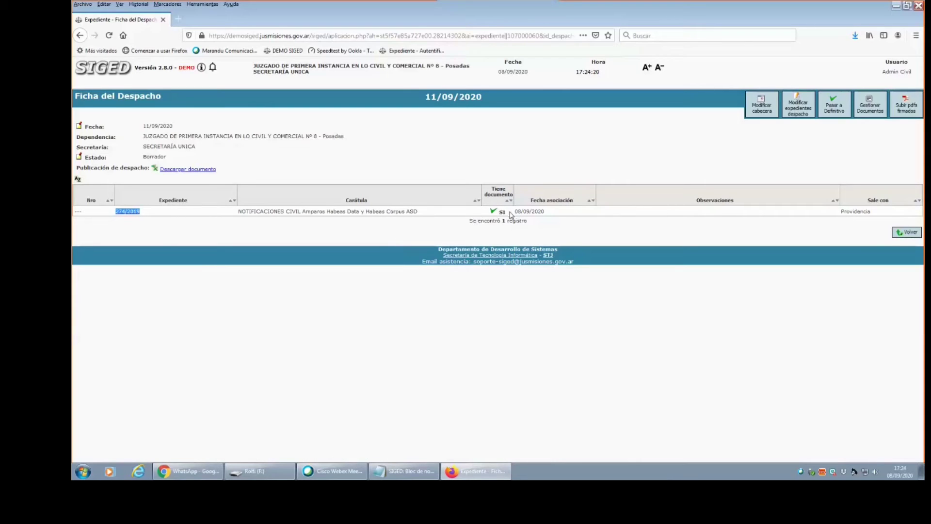
{"action": "left_click_drag", "start_coordinate": [506, 214], "coordinate": [502, 213]}
{"action": "left_click", "coordinate": [502, 214]}
{"action": "left_click_drag", "start_coordinate": [114, 215], "coordinate": [155, 216]}
Open expediente 274/2019 and check its document states, Definitivo and Firmado for Adjudicacion inmueble.
{"action": "left_click", "coordinate": [502, 212]}
{"action": "left_click", "coordinate": [123, 213]}
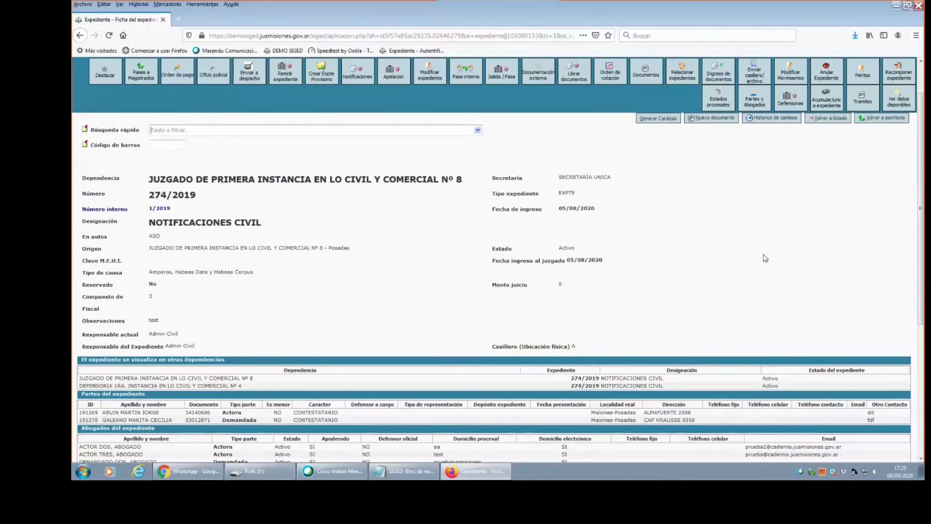
{"action": "left_click_drag", "start_coordinate": [918, 218], "coordinate": [918, 349]}
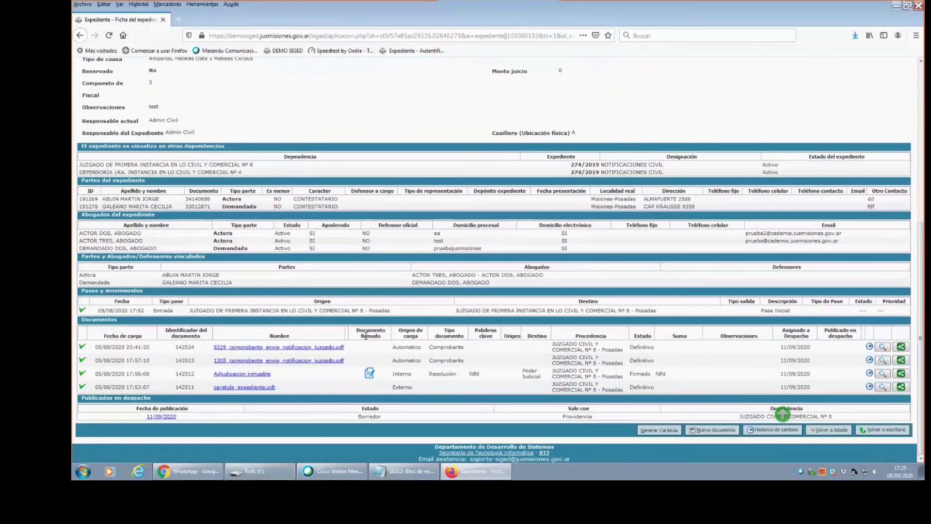
{"action": "double_click", "coordinate": [641, 347]}
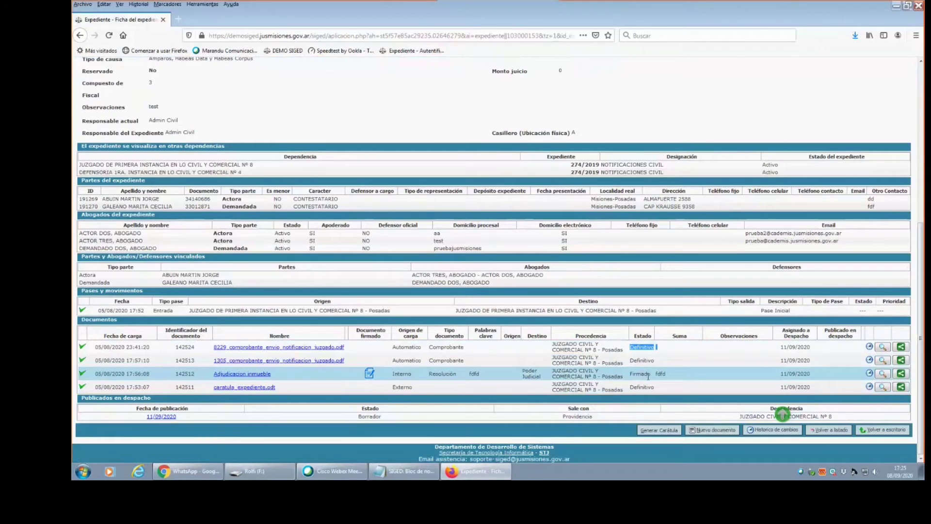
{"action": "left_click_drag", "start_coordinate": [650, 376], "coordinate": [624, 376]}
{"action": "mouse_move", "coordinate": [923, 368]}
{"action": "left_mouse_down"}
{"action": "mouse_move", "coordinate": [923, 300]}
{"action": "mouse_move", "coordinate": [924, 368]}
{"action": "left_mouse_up"}
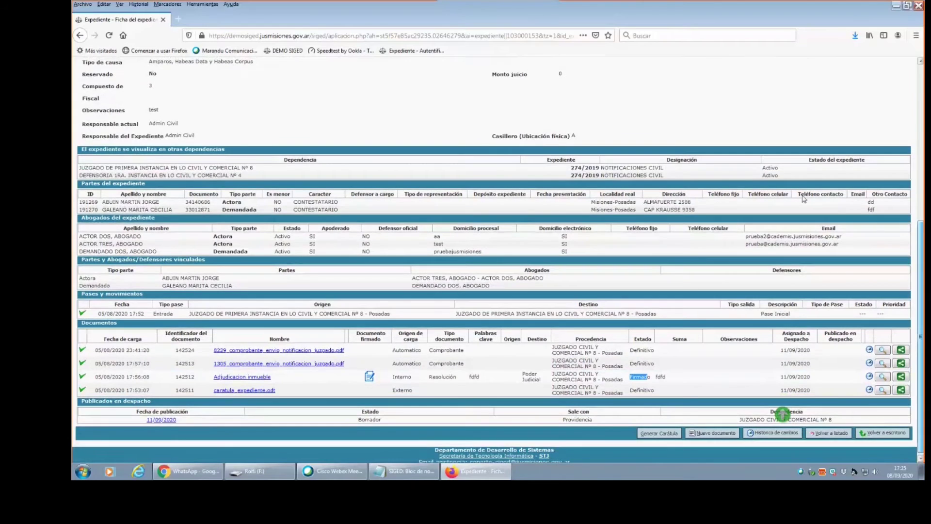
{"action": "scroll", "coordinate": [783, 413], "scroll_direction": "up", "scroll_amount": 5}
{"action": "left_click", "coordinate": [210, 83]}
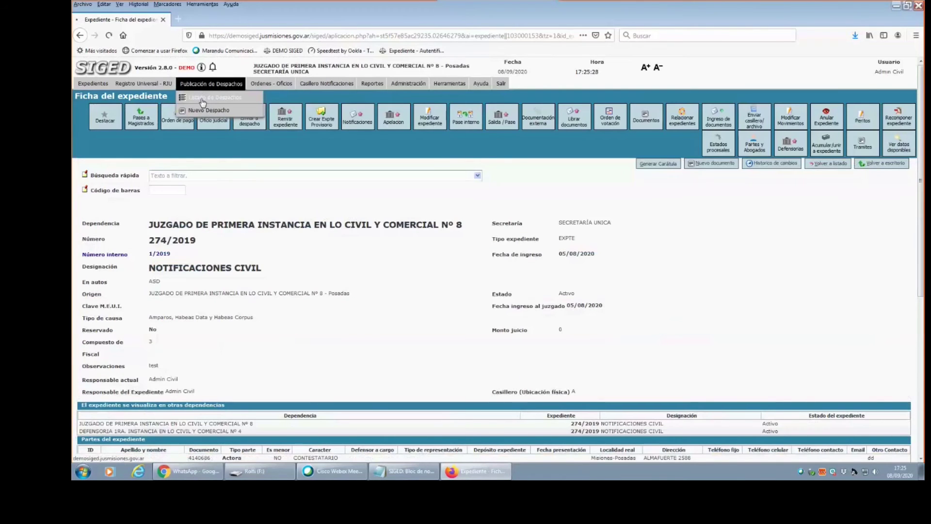
Delete the 274/2019 row from the 11/09/2020 despacho's expedientes, confirm, then return to Escritorio.
{"action": "left_click", "coordinate": [203, 99]}
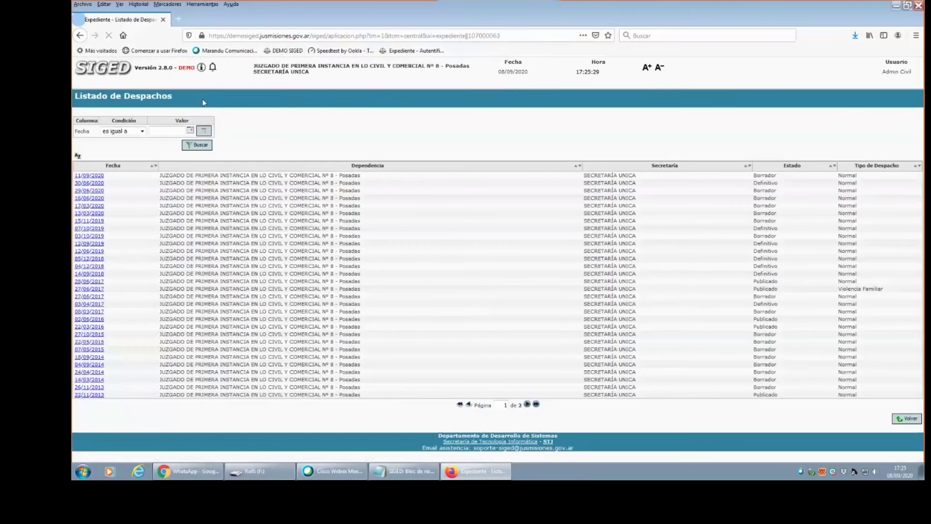
{"action": "left_click", "coordinate": [89, 175]}
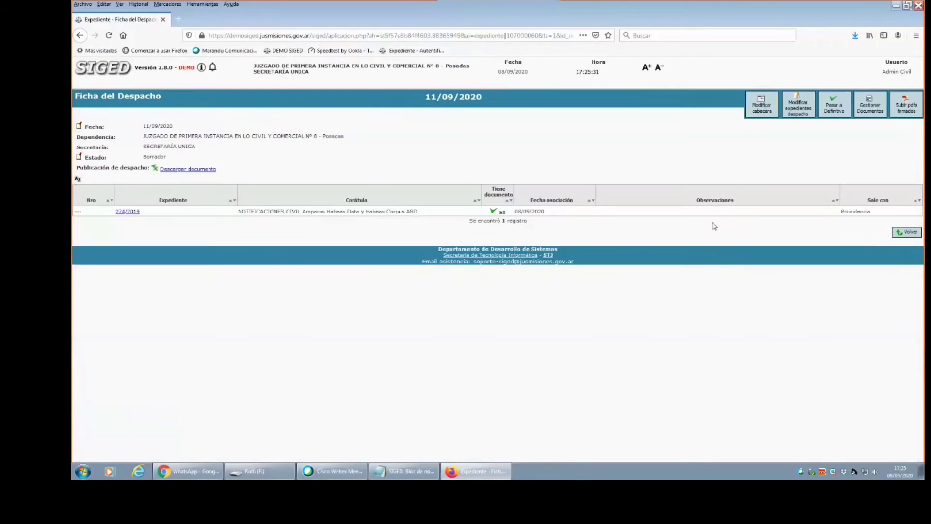
{"action": "left_click", "coordinate": [791, 111]}
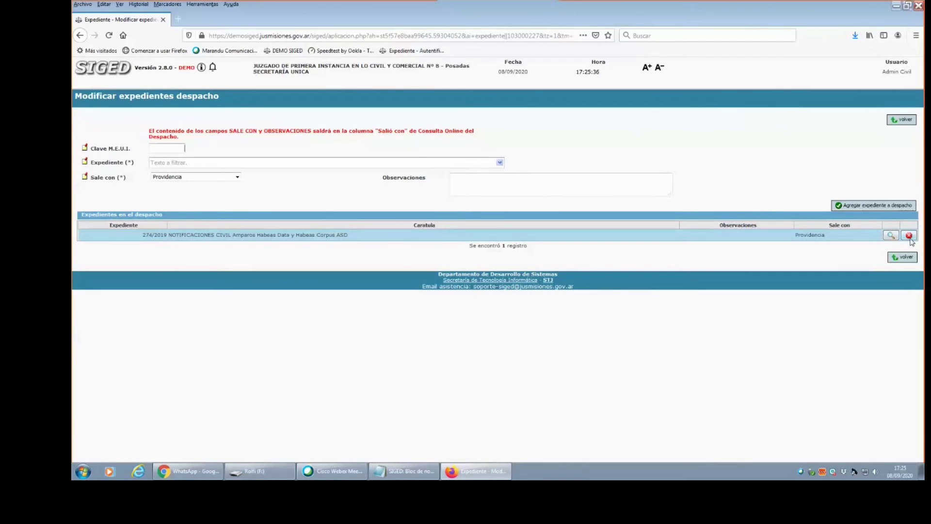
{"action": "left_click", "coordinate": [909, 236]}
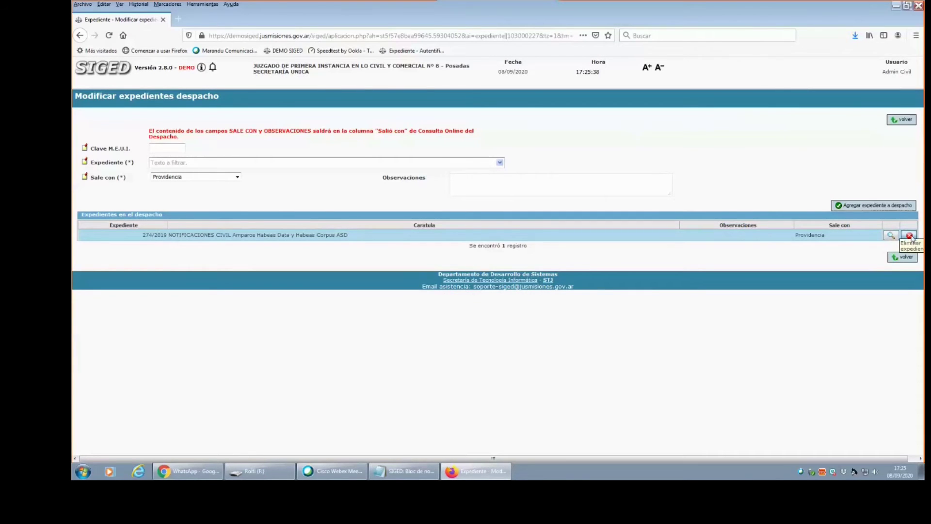
{"action": "left_click", "coordinate": [505, 221]}
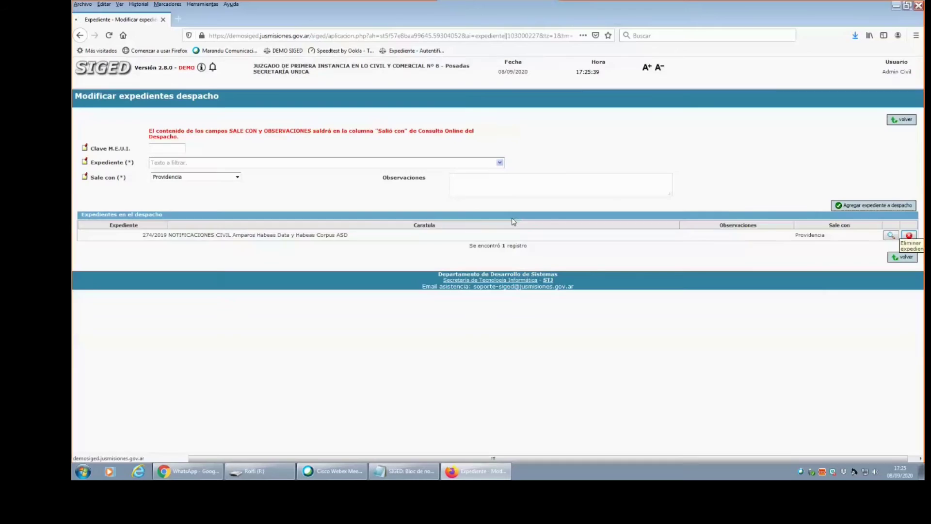
{"action": "left_click", "coordinate": [903, 236]}
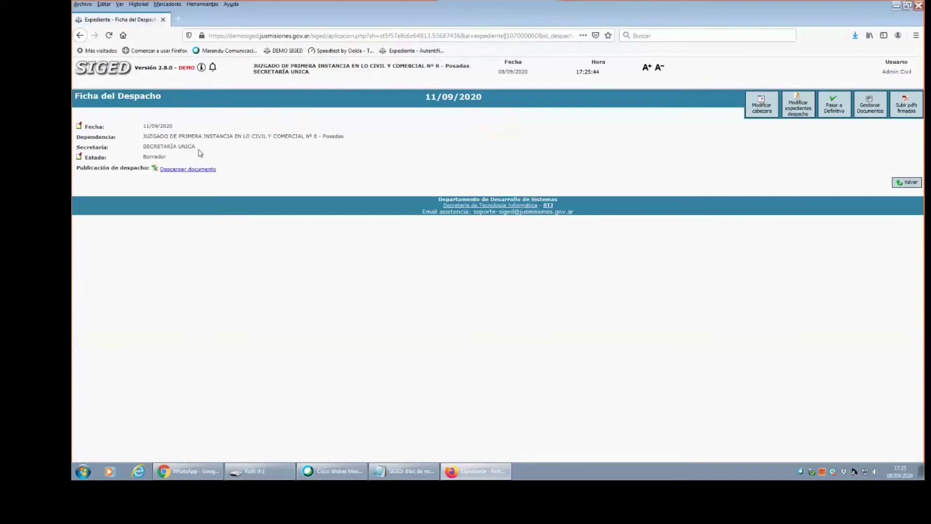
{"action": "left_click", "coordinate": [93, 76]}
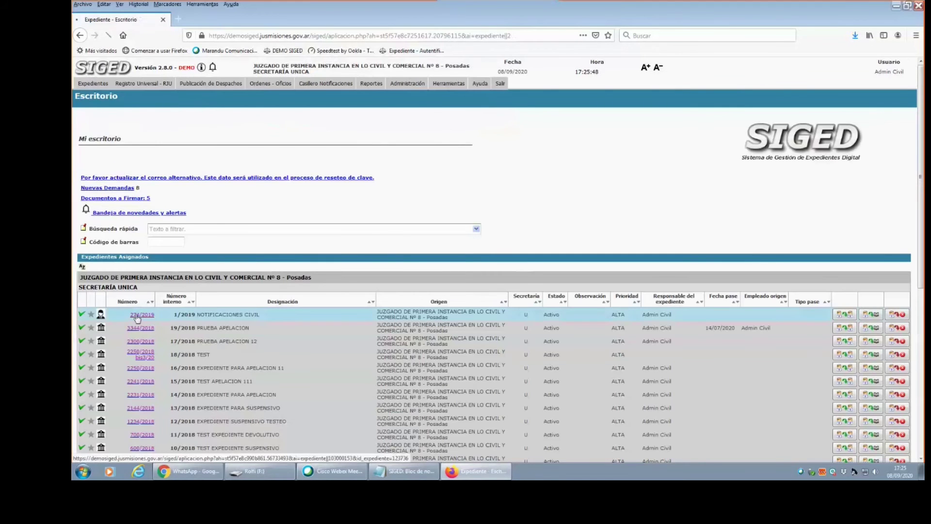
{"action": "left_click", "coordinate": [139, 314]}
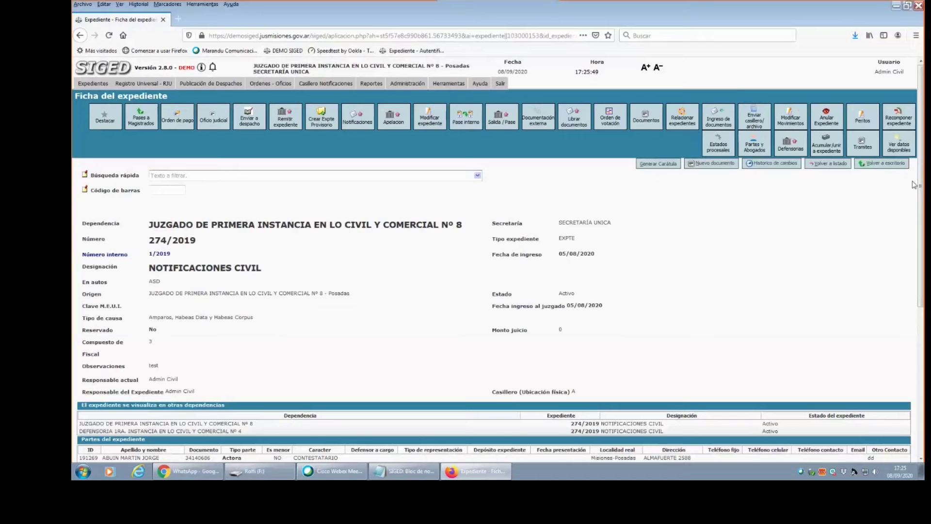
{"action": "scroll", "coordinate": [914, 184], "scroll_direction": "down", "scroll_amount": 5}
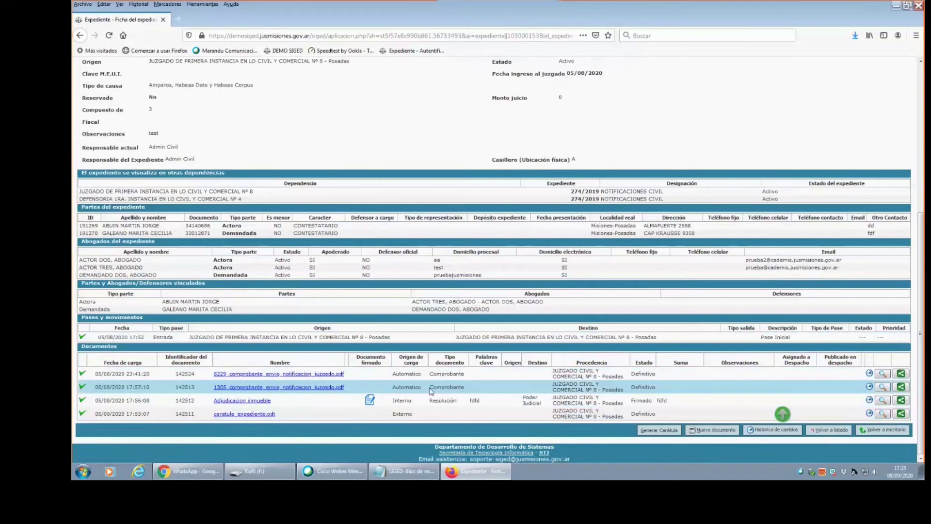
{"action": "left_click_drag", "start_coordinate": [392, 414], "coordinate": [429, 420]}
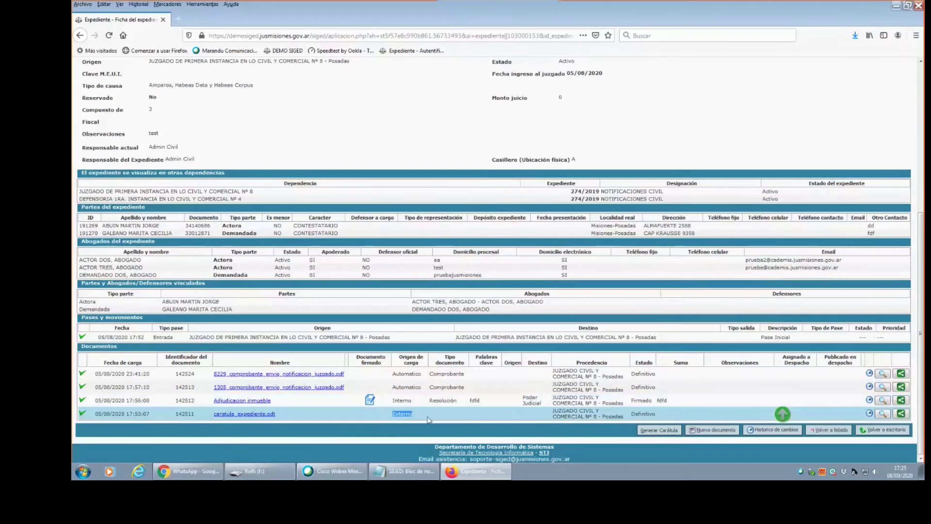
{"action": "double_click", "coordinate": [643, 413]}
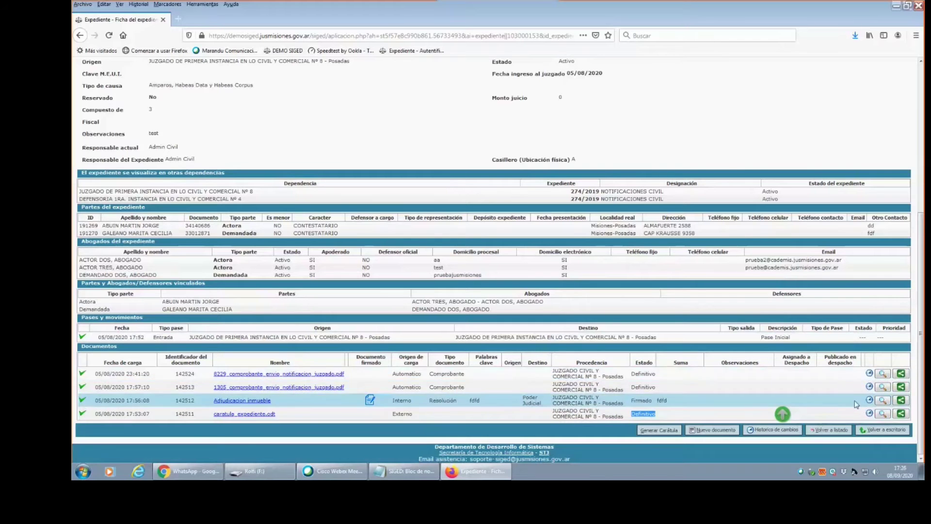
{"action": "scroll", "coordinate": [921, 332], "scroll_direction": "up", "scroll_amount": 3}
{"action": "scroll", "coordinate": [921, 339], "scroll_direction": "down", "scroll_amount": 3}
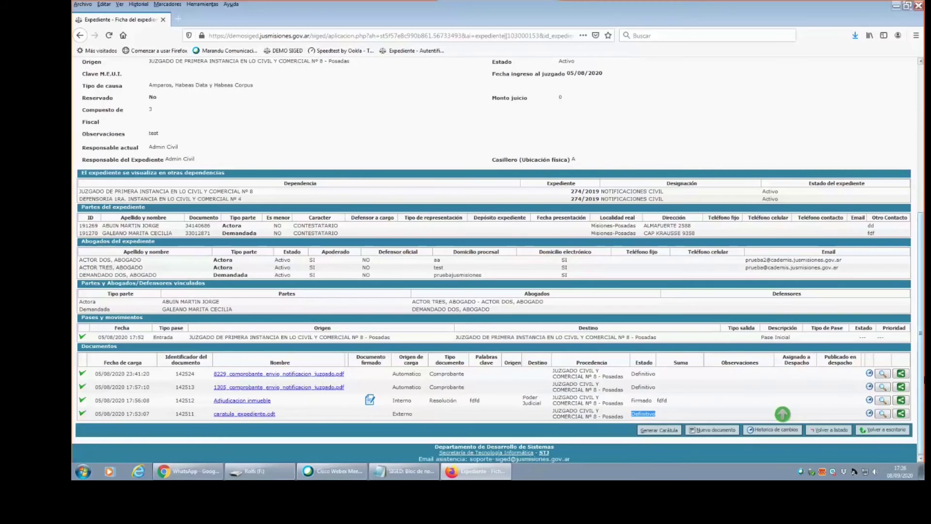
{"action": "scroll", "coordinate": [533, 385], "scroll_direction": "up", "scroll_amount": 5}
{"action": "scroll", "coordinate": [534, 386], "scroll_direction": "down", "scroll_amount": 5}
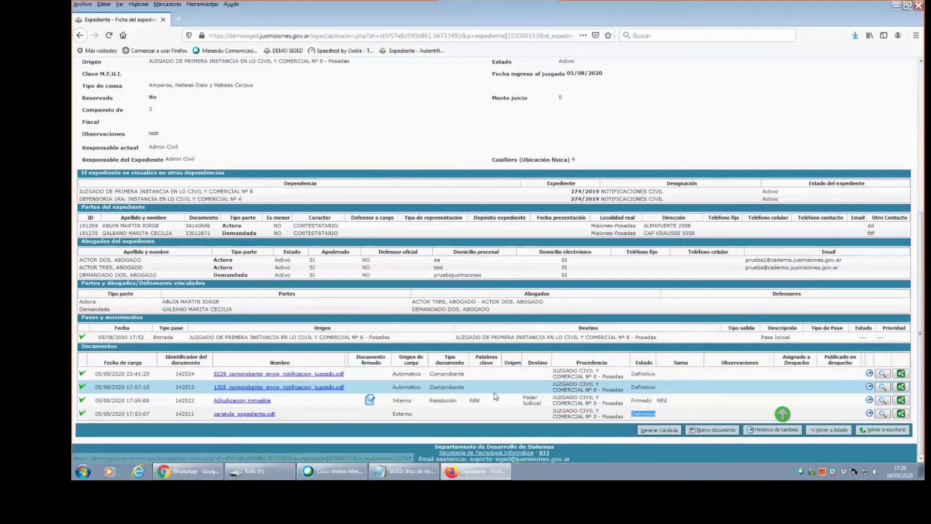
{"action": "left_click_drag", "start_coordinate": [924, 346], "coordinate": [924, 194]}
{"action": "scroll", "coordinate": [782, 414], "scroll_direction": "down", "scroll_amount": 4}
{"action": "scroll", "coordinate": [782, 414], "scroll_direction": "up", "scroll_amount": 4}
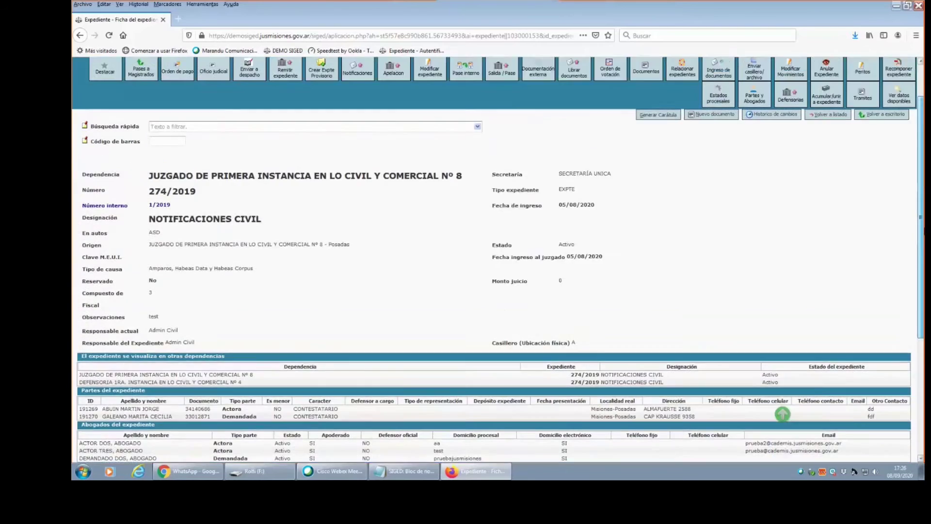
{"action": "scroll", "coordinate": [782, 414], "scroll_direction": "down", "scroll_amount": 8}
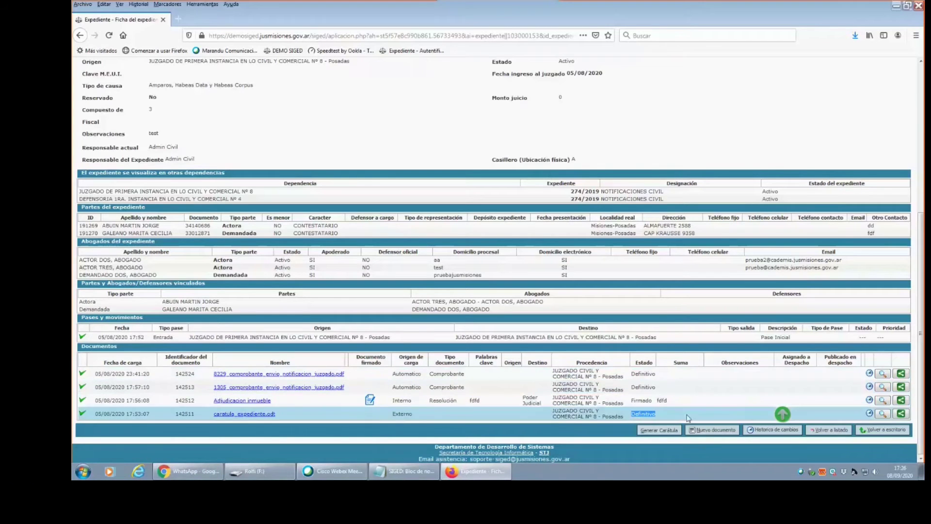
{"action": "left_click", "coordinate": [783, 414]}
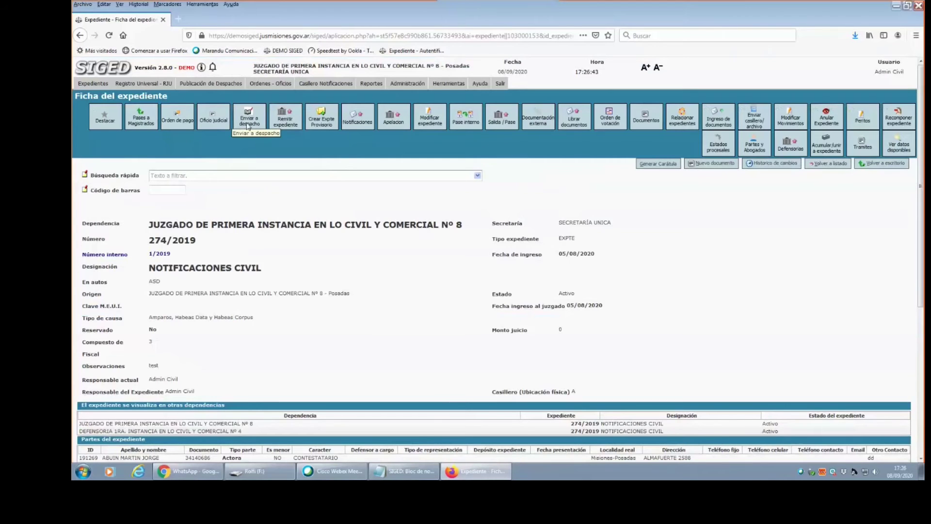
Send expediente 274/2019 to the draft despacho with Sale con set to Agréguese and save.
{"action": "left_click", "coordinate": [209, 84]}
{"action": "left_click", "coordinate": [247, 120]}
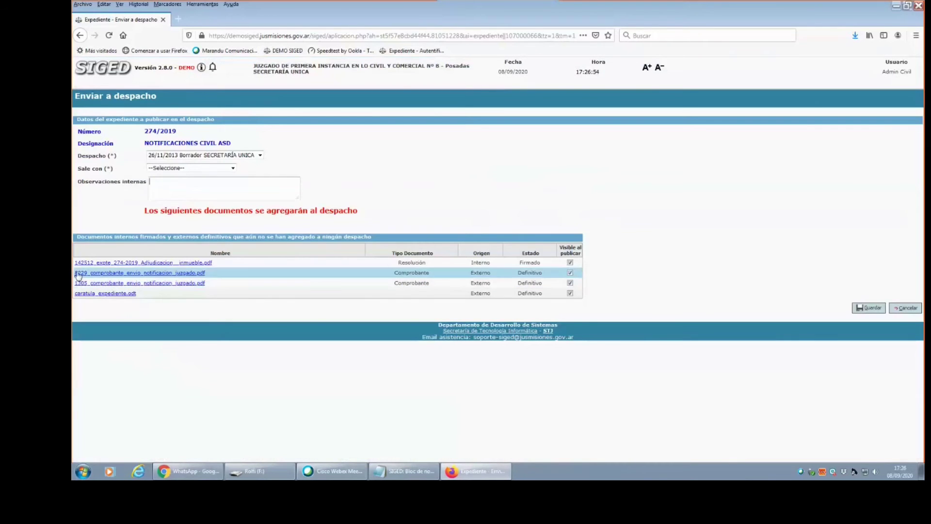
{"action": "left_click", "coordinate": [209, 168]}
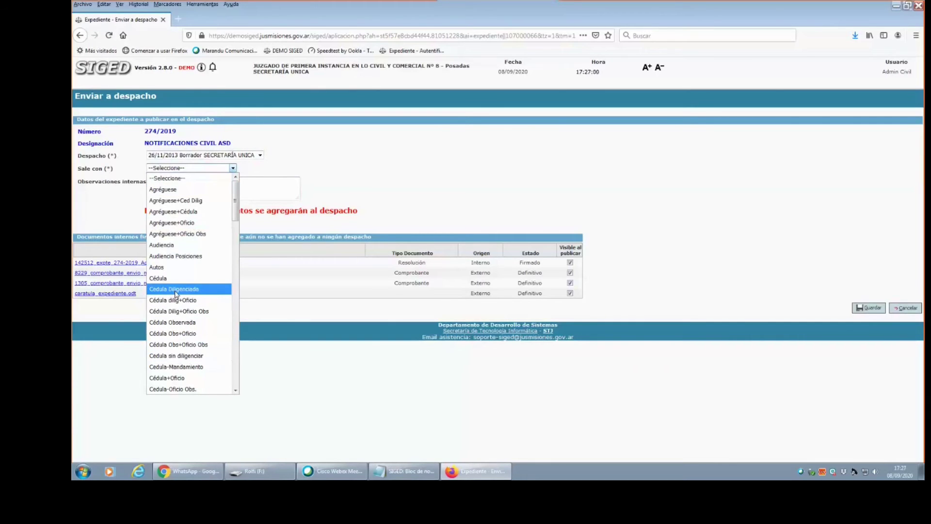
{"action": "key", "text": "Up"}
{"action": "key", "text": "Up"}
{"action": "key", "text": "Up"}
{"action": "key", "text": "Up"}
{"action": "key", "text": "Up"}
{"action": "key", "text": "Up"}
{"action": "key", "text": "Up"}
{"action": "key", "text": "Up"}
{"action": "key", "text": "Up"}
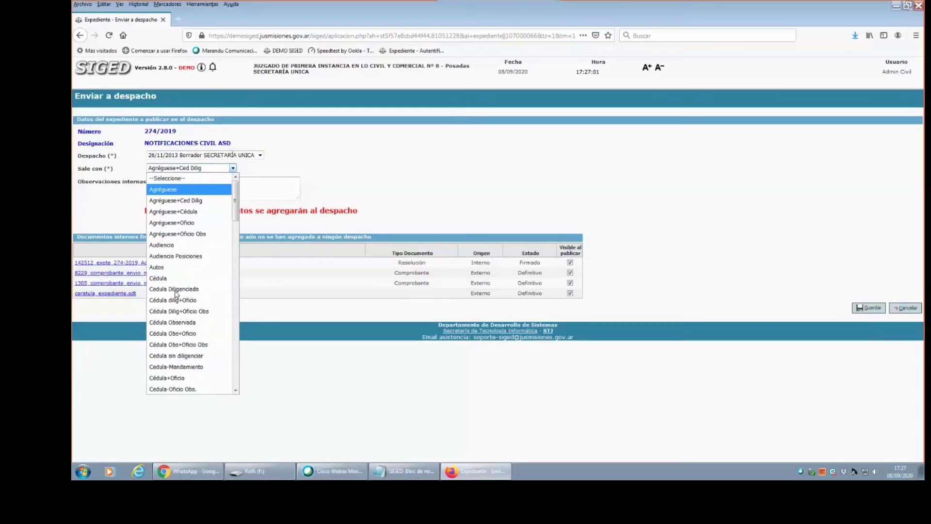
{"action": "key", "text": "Return"}
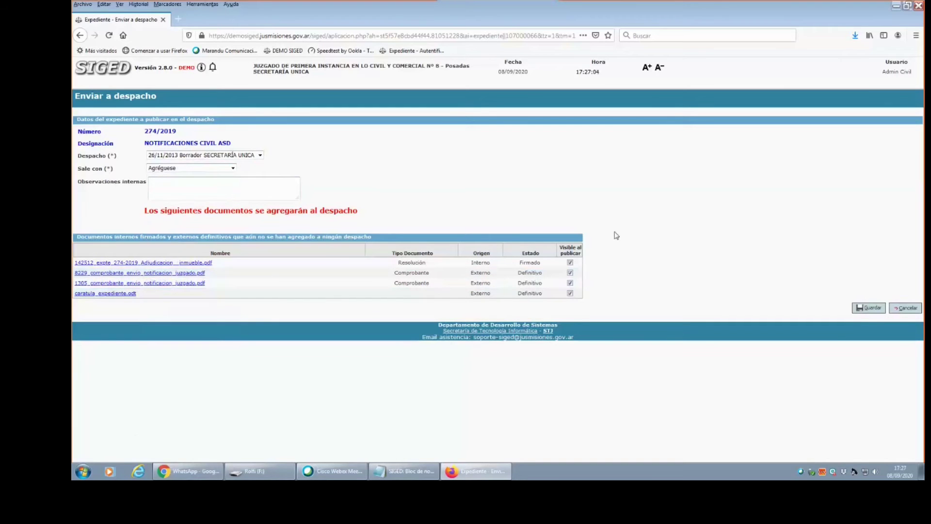
{"action": "left_click", "coordinate": [864, 307]}
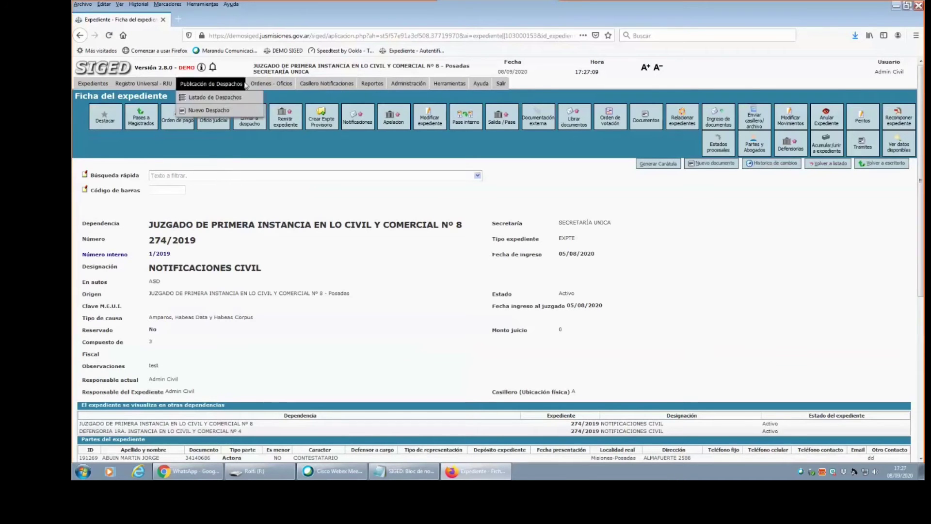
Navigate through Listado de Despachos to the 11/09/2020 Secretaría Única despacho record.
{"action": "left_click", "coordinate": [218, 96]}
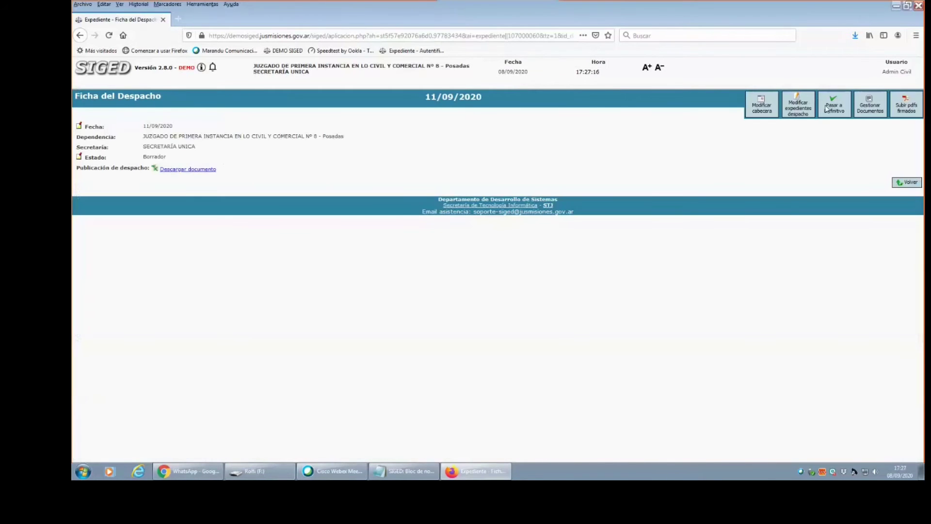
{"action": "left_click", "coordinate": [803, 114]}
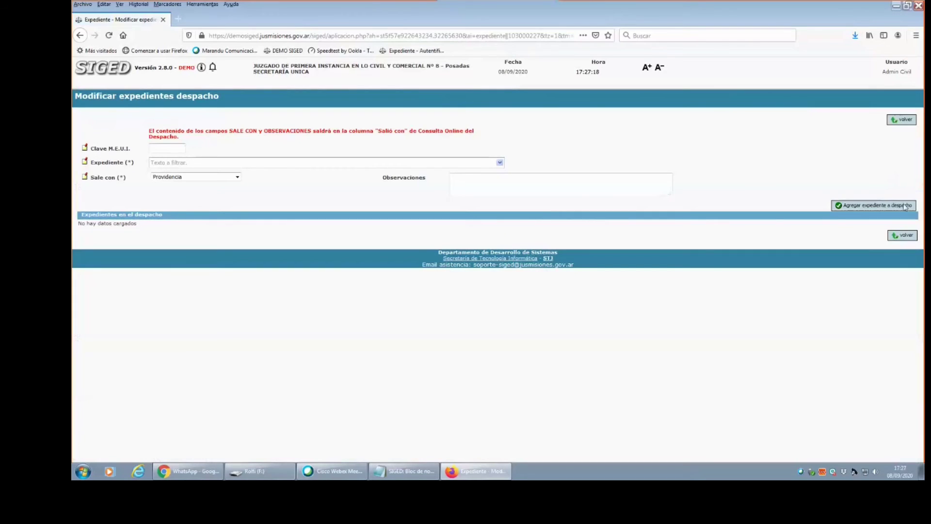
{"action": "left_click", "coordinate": [903, 236]}
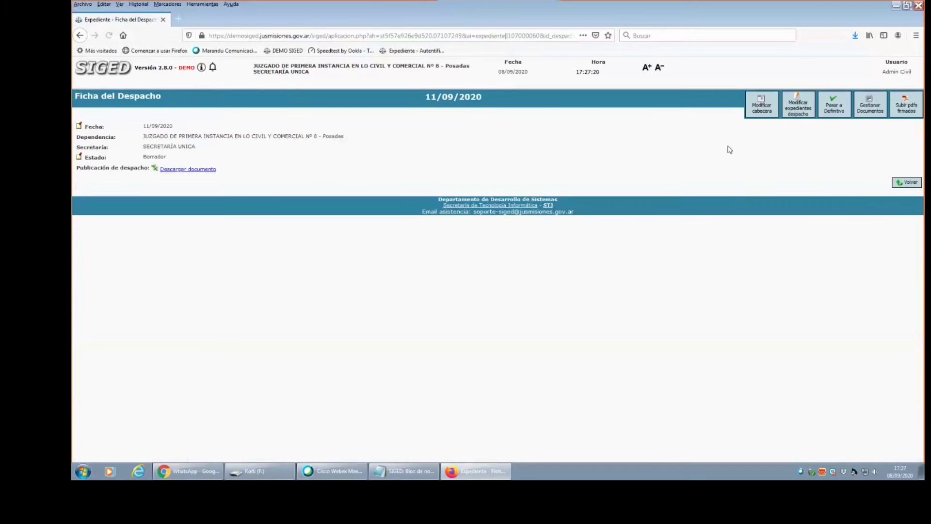
{"action": "left_click", "coordinate": [907, 183]}
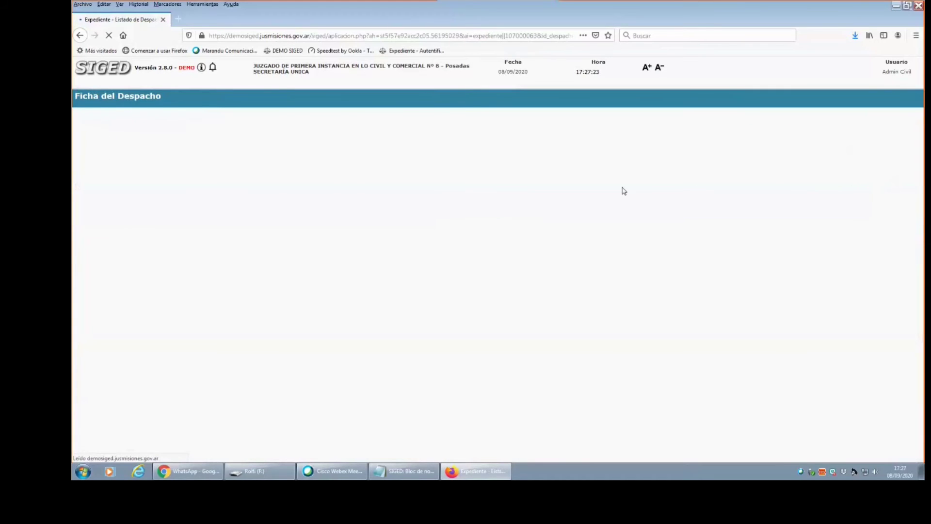
{"action": "left_click", "coordinate": [89, 175]}
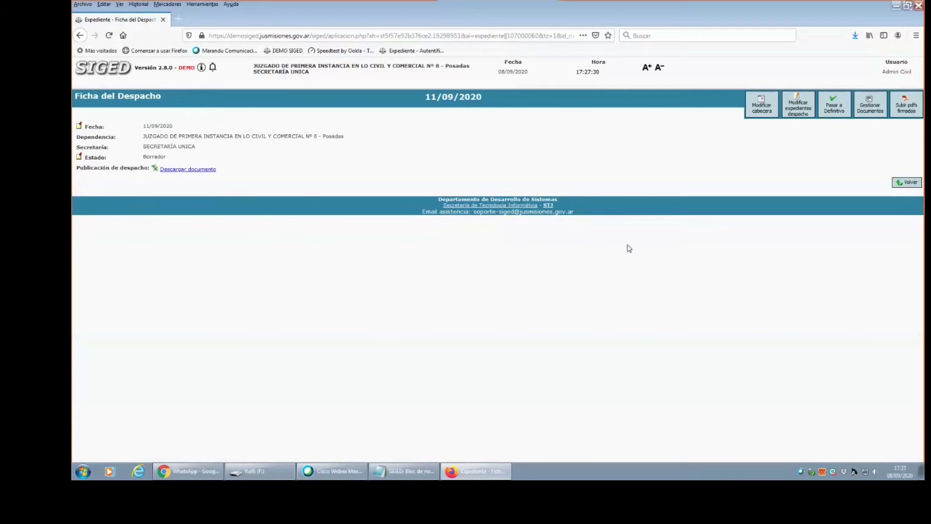
Add 274/2019 NOTIFICACIONES CIVIL, found by typing 274, going out as Agréguese, then return to the despacho sheet.
{"action": "left_click", "coordinate": [803, 107]}
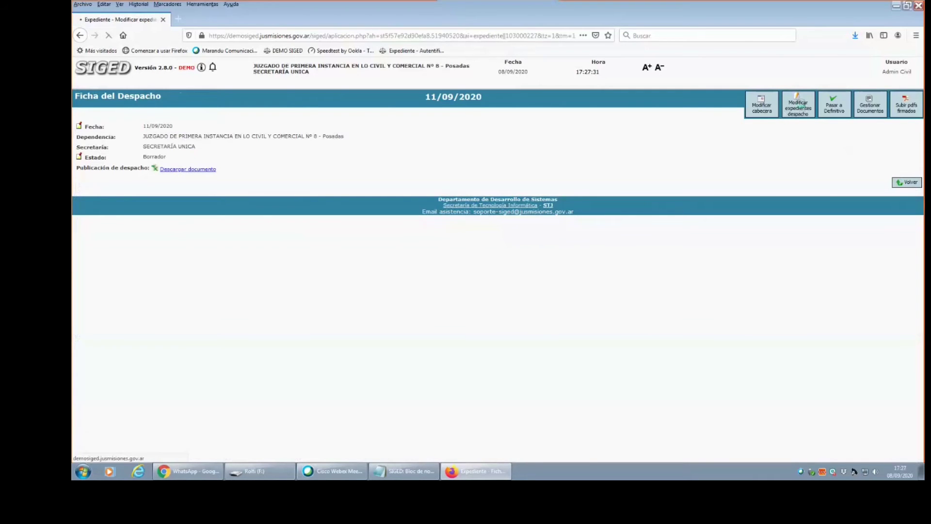
{"action": "type", "text": "274"}
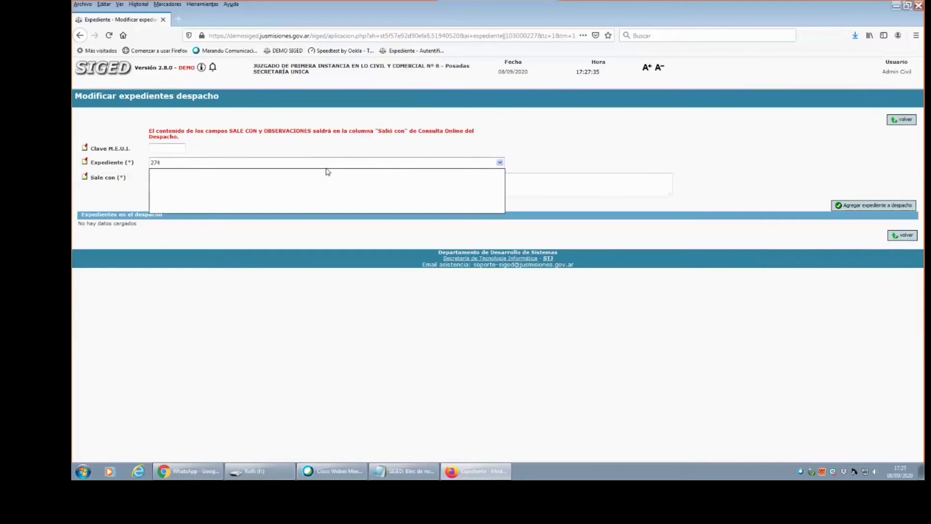
{"action": "left_click", "coordinate": [185, 170]}
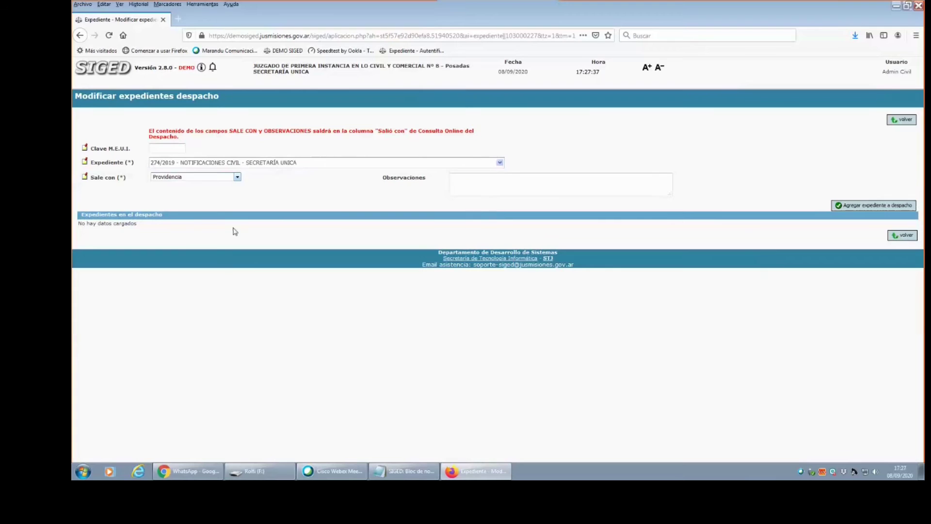
{"action": "left_click", "coordinate": [237, 177]}
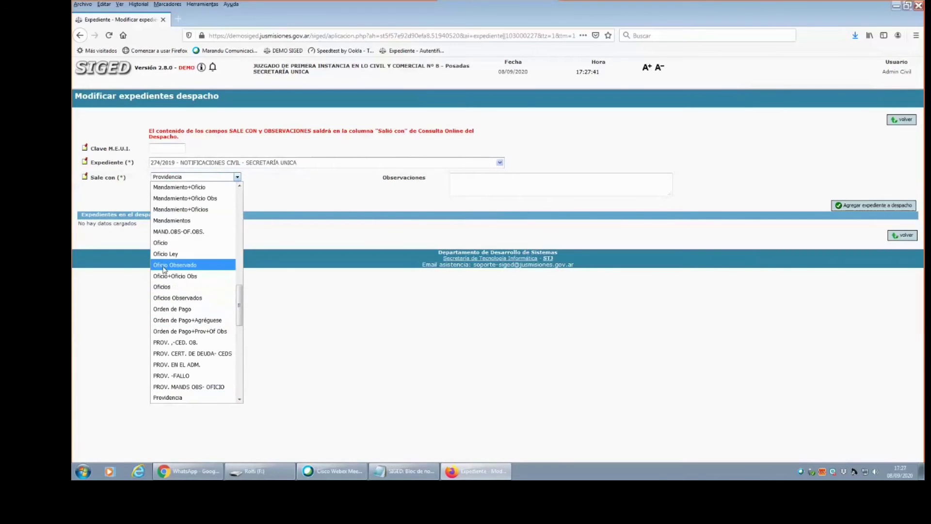
{"action": "key", "text": "a"}
{"action": "key", "text": "Return"}
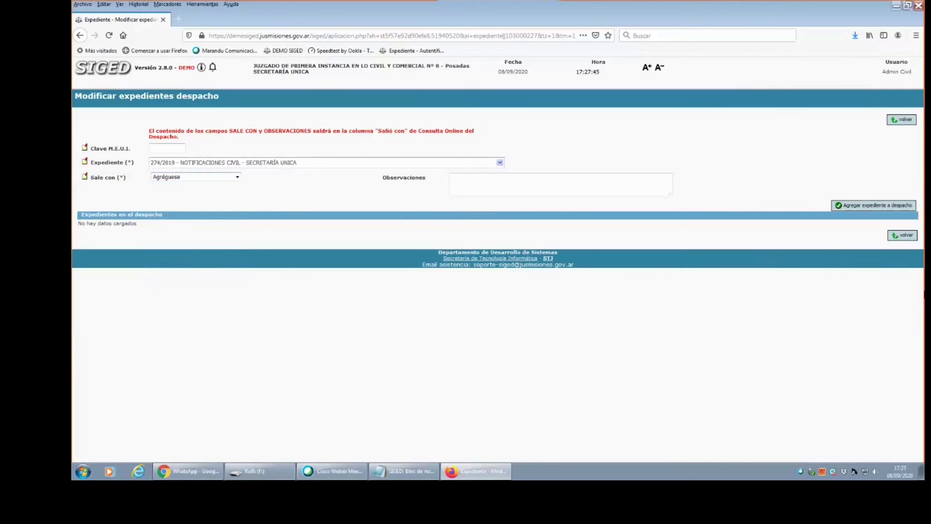
{"action": "left_click", "coordinate": [867, 208]}
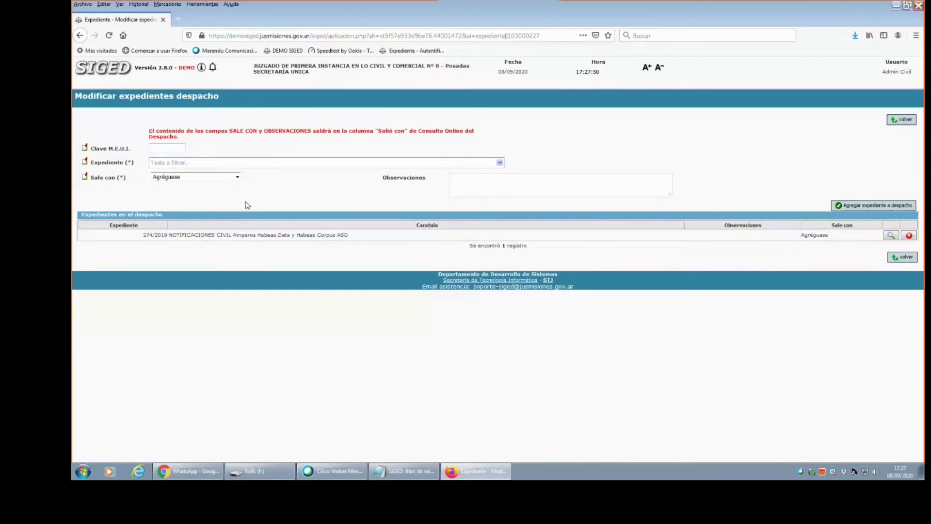
{"action": "left_click", "coordinate": [908, 262]}
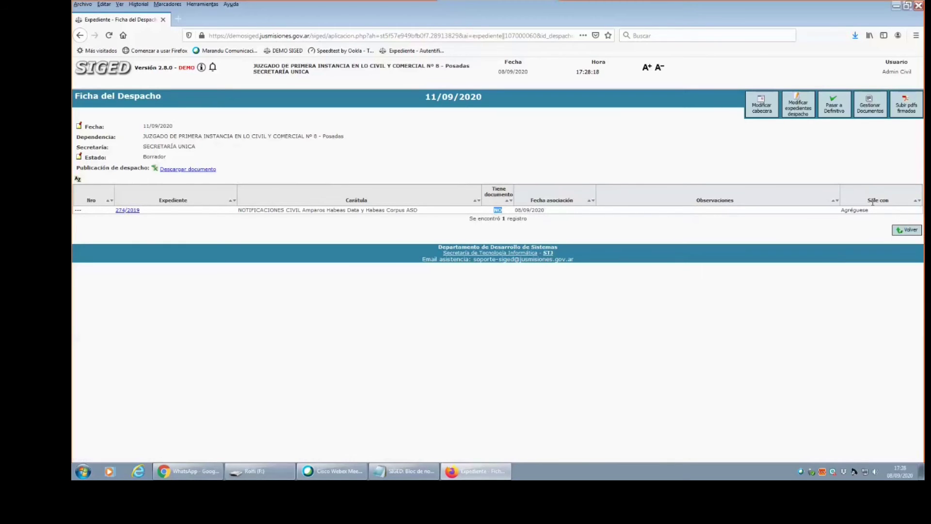
Remove case file 274/2019 from the 11/09/2020 despacho and go to the home desk page.
{"action": "left_click", "coordinate": [800, 110]}
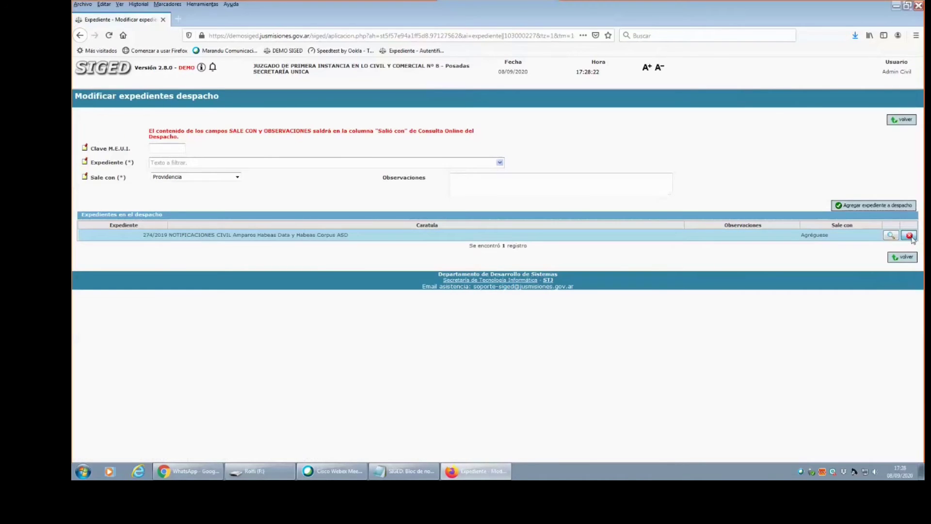
{"action": "left_click", "coordinate": [909, 236]}
{"action": "left_click", "coordinate": [504, 223]}
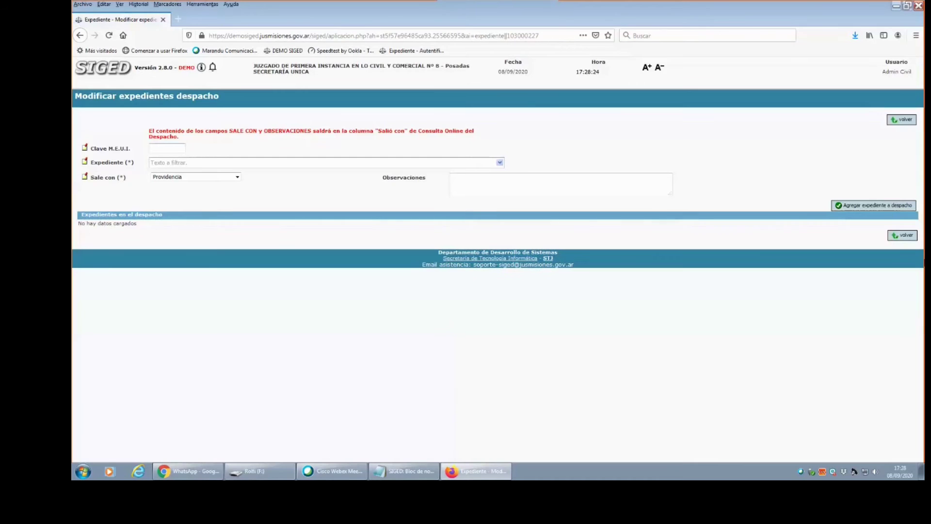
{"action": "left_click", "coordinate": [107, 69]}
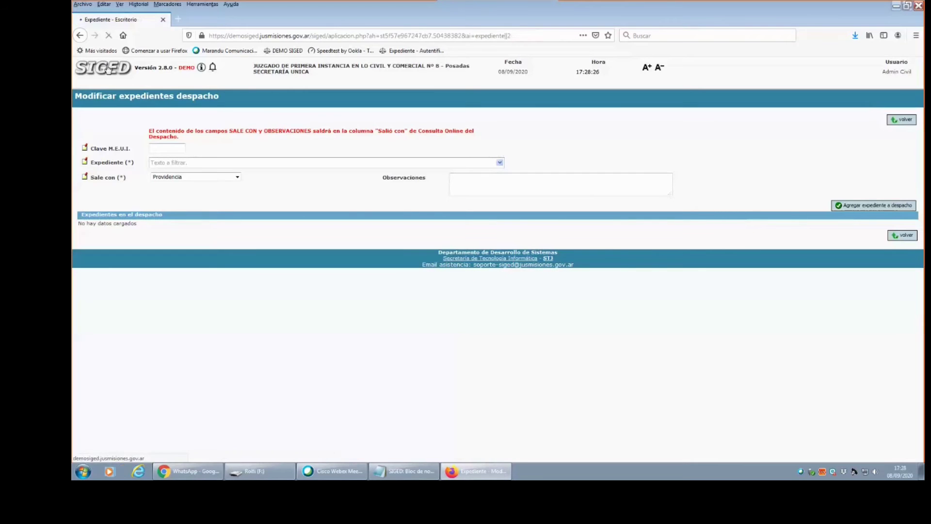
Open expediente 274/2019 and confirm it is published in the 26/11/2013 despacho.
{"action": "mouse_move", "coordinate": [110, 87]}
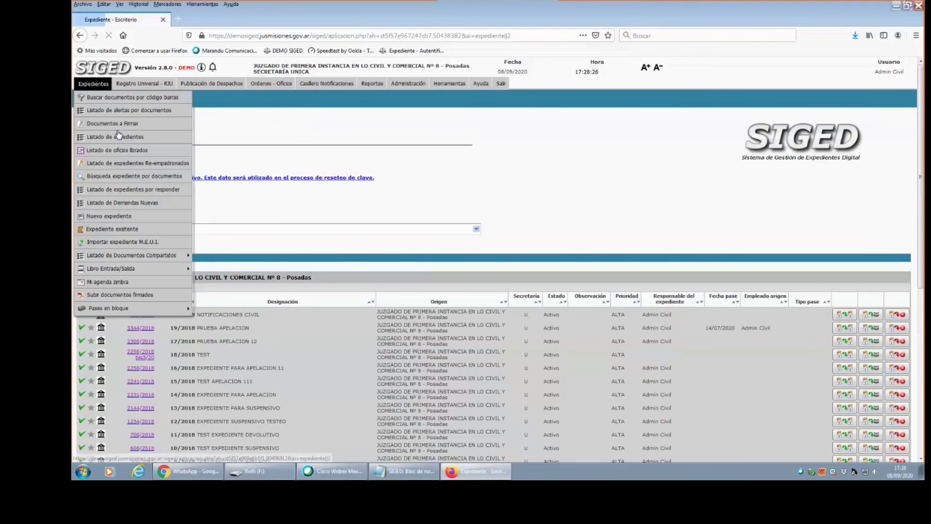
{"action": "left_click", "coordinate": [137, 315]}
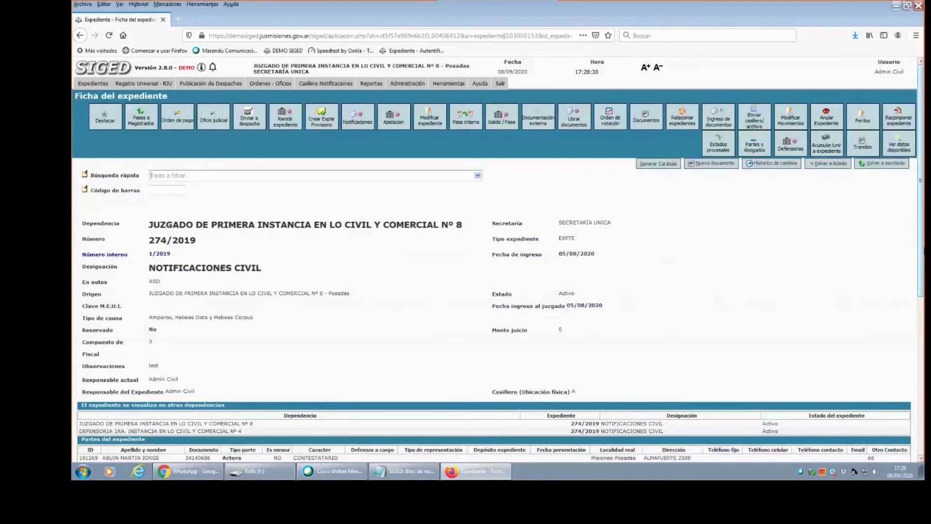
{"action": "scroll", "coordinate": [782, 413], "scroll_direction": "down", "scroll_amount": 8}
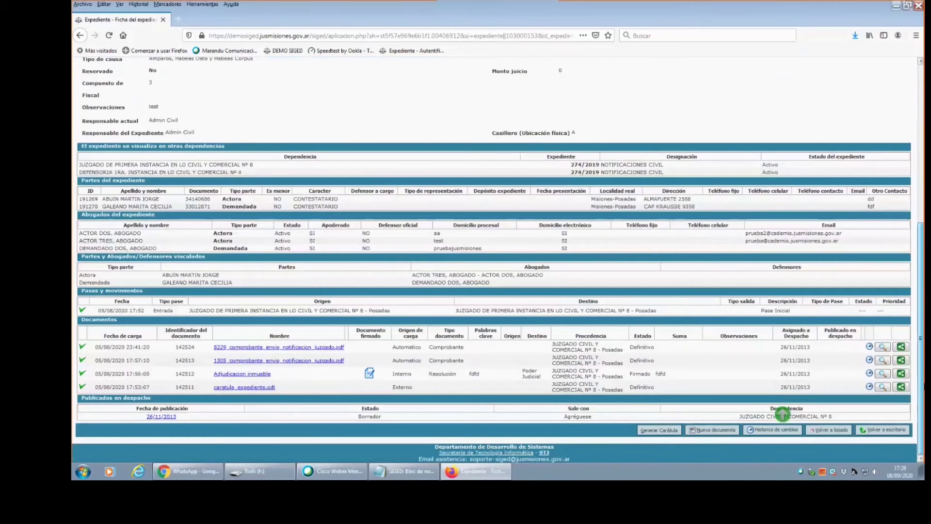
{"action": "scroll", "coordinate": [783, 413], "scroll_direction": "up", "scroll_amount": 2}
{"action": "scroll", "coordinate": [783, 413], "scroll_direction": "down", "scroll_amount": 2}
{"action": "scroll", "coordinate": [783, 413], "scroll_direction": "up", "scroll_amount": 3}
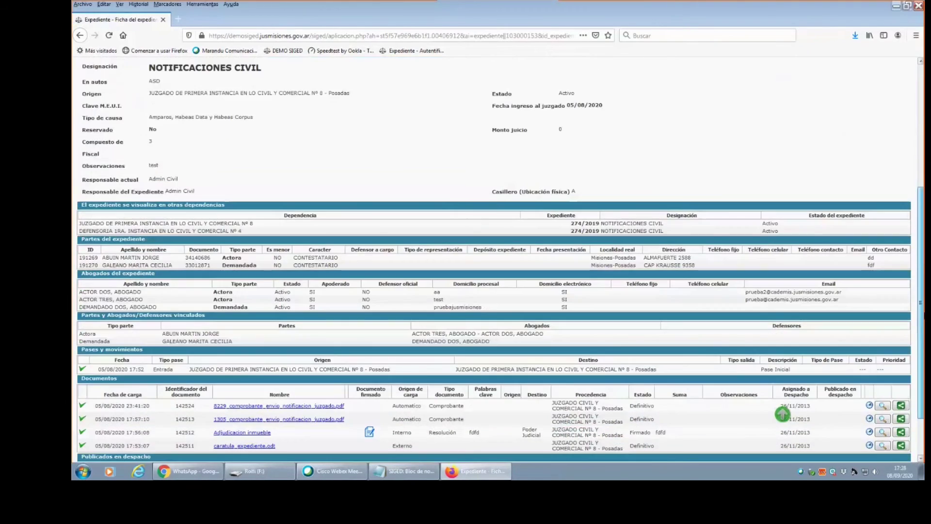
{"action": "scroll", "coordinate": [783, 413], "scroll_direction": "down", "scroll_amount": 3}
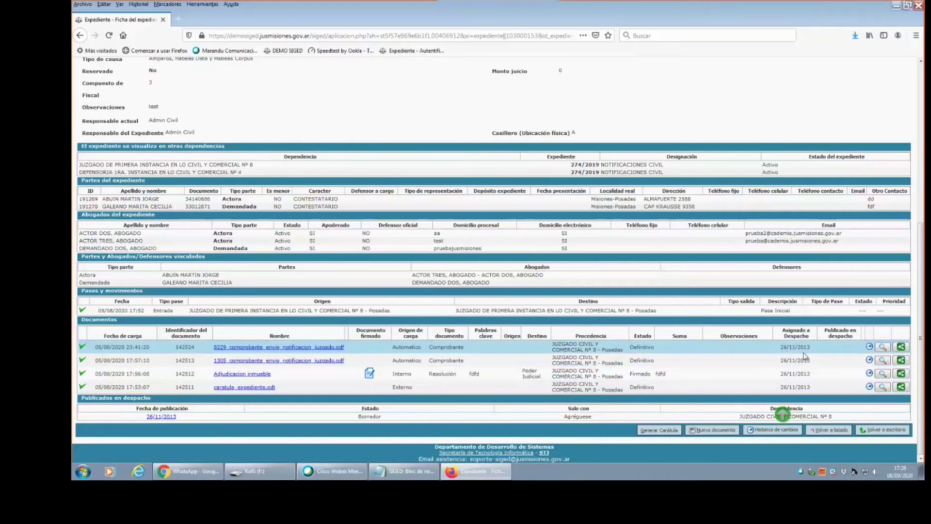
{"action": "left_click_drag", "start_coordinate": [780, 348], "coordinate": [810, 347]}
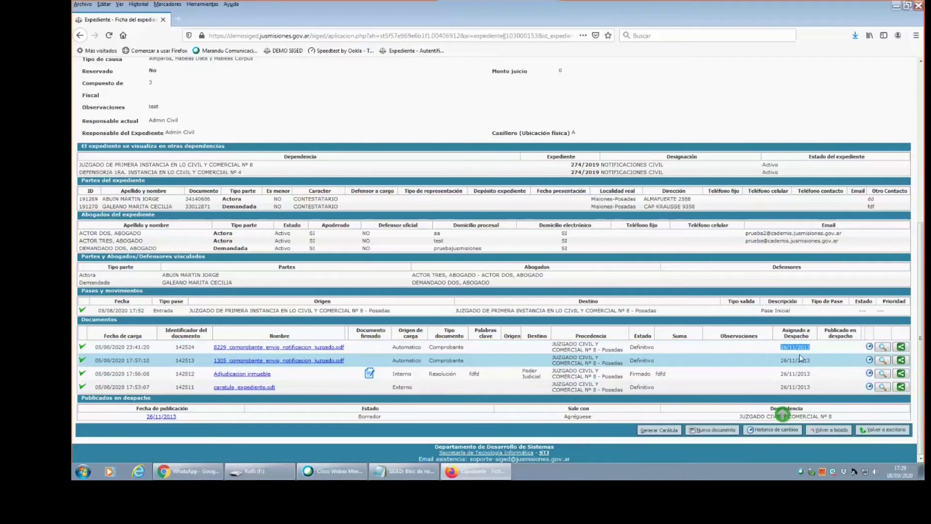
{"action": "left_click_drag", "start_coordinate": [778, 349], "coordinate": [808, 351]}
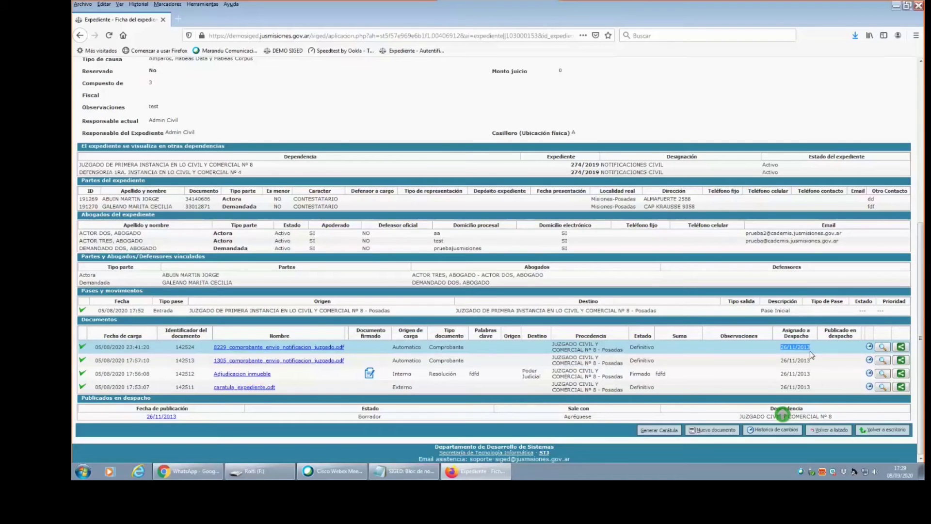
{"action": "left_click_drag", "start_coordinate": [922, 356], "coordinate": [922, 197]}
{"action": "left_click", "coordinate": [196, 85]}
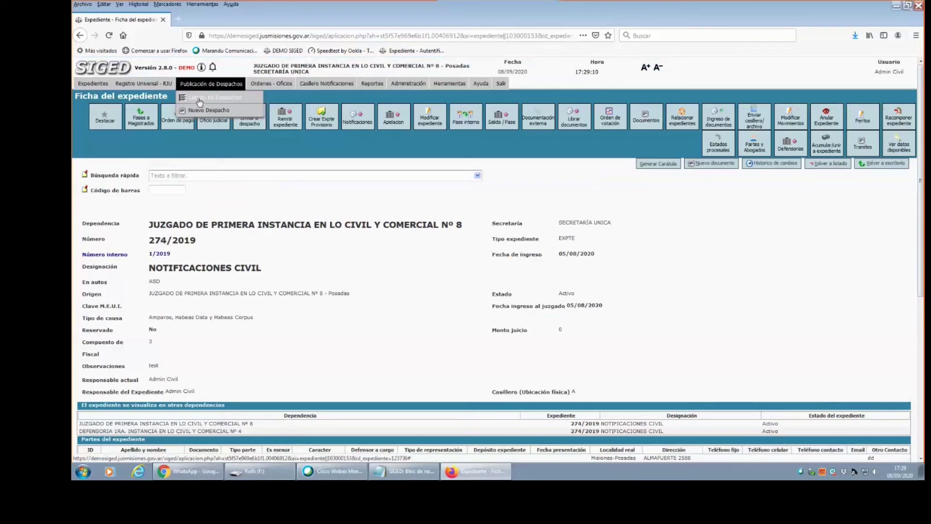
Open the 26/11/2013 despacho from the Listado de Despachos.
{"action": "mouse_move", "coordinate": [922, 194]}
{"action": "left_mouse_down"}
{"action": "mouse_move", "coordinate": [922, 301]}
{"action": "mouse_move", "coordinate": [921, 194]}
{"action": "left_mouse_up"}
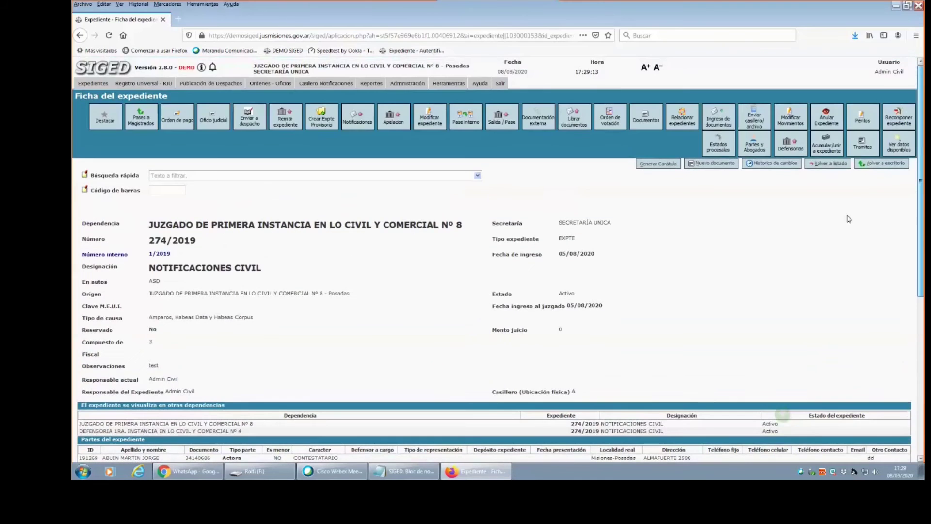
{"action": "left_click", "coordinate": [206, 84]}
{"action": "left_click", "coordinate": [198, 98]}
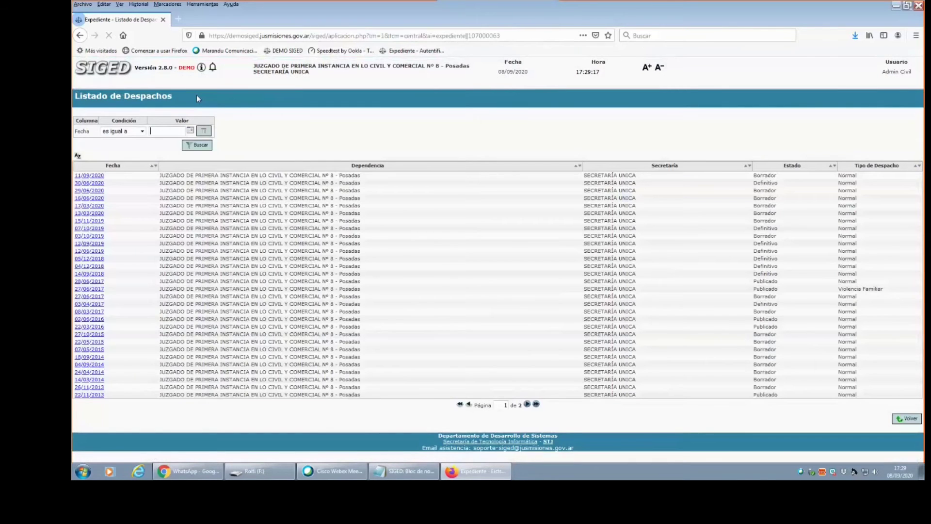
{"action": "left_click", "coordinate": [86, 395]}
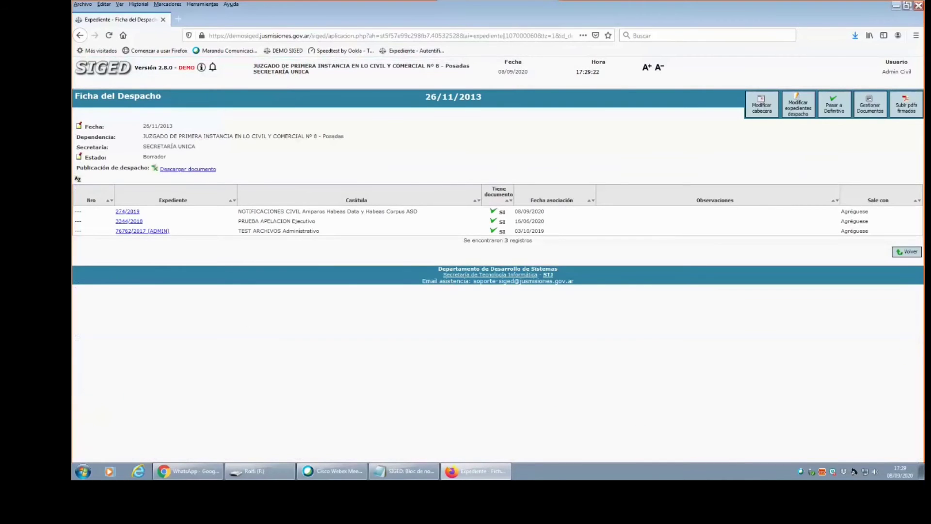
Delete case 274/2019 from it, leaving 3344/2018 and 76762/2017, then return to Escritorio.
{"action": "left_click_drag", "start_coordinate": [116, 212], "coordinate": [153, 214]}
{"action": "left_click", "coordinate": [800, 114]}
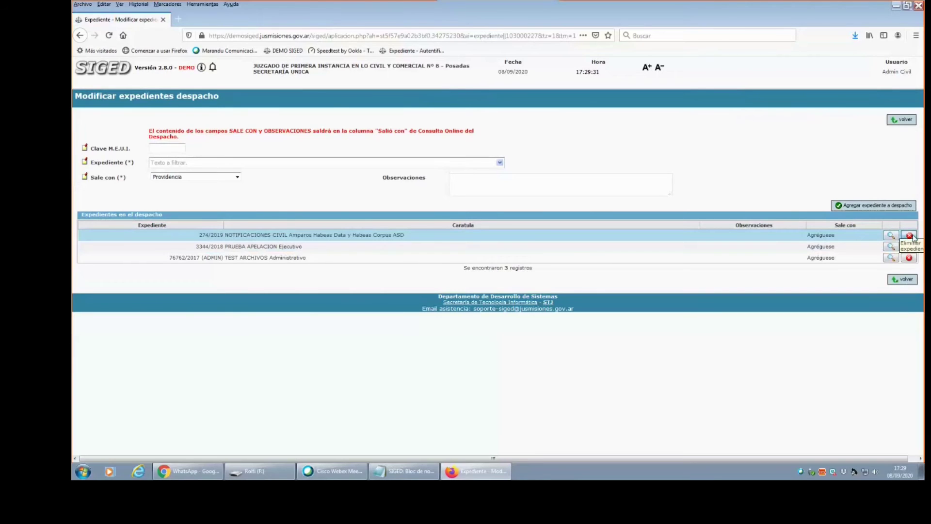
{"action": "left_click", "coordinate": [911, 236]}
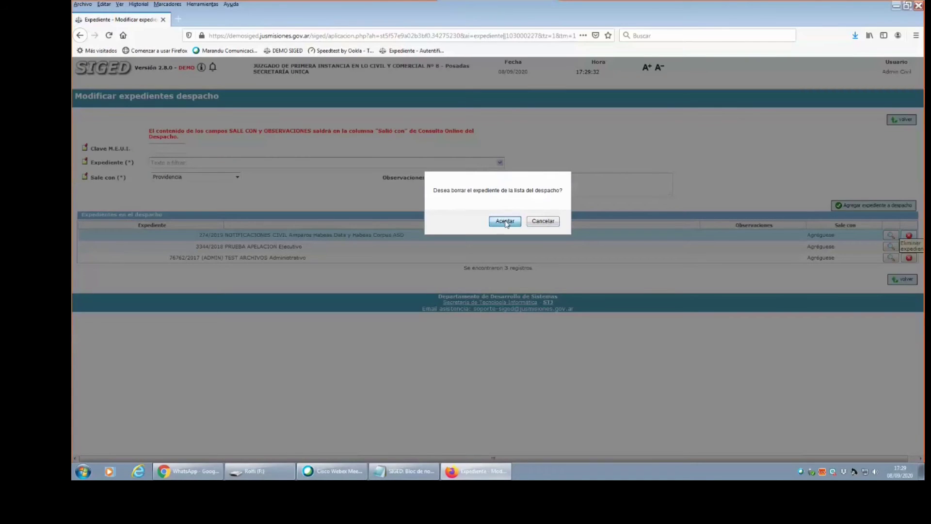
{"action": "left_click", "coordinate": [506, 221]}
{"action": "left_click", "coordinate": [900, 269]}
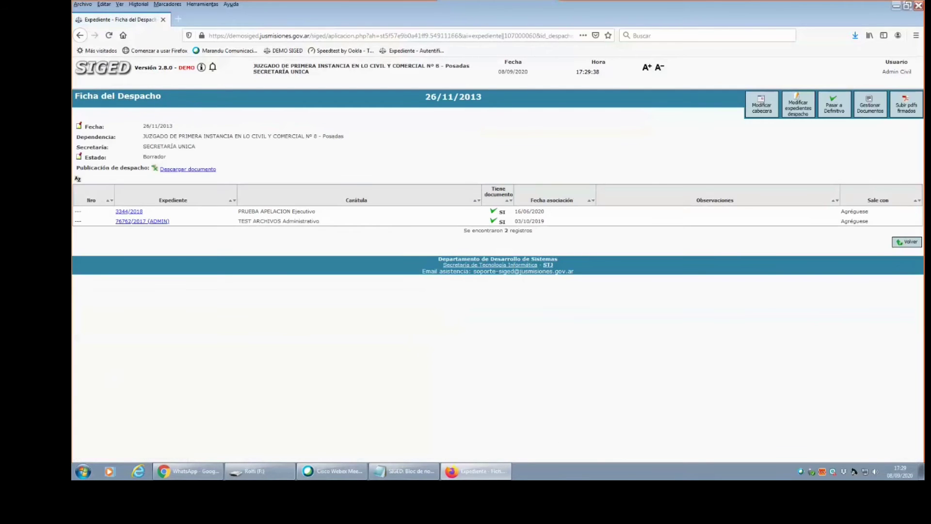
{"action": "left_click", "coordinate": [81, 72]}
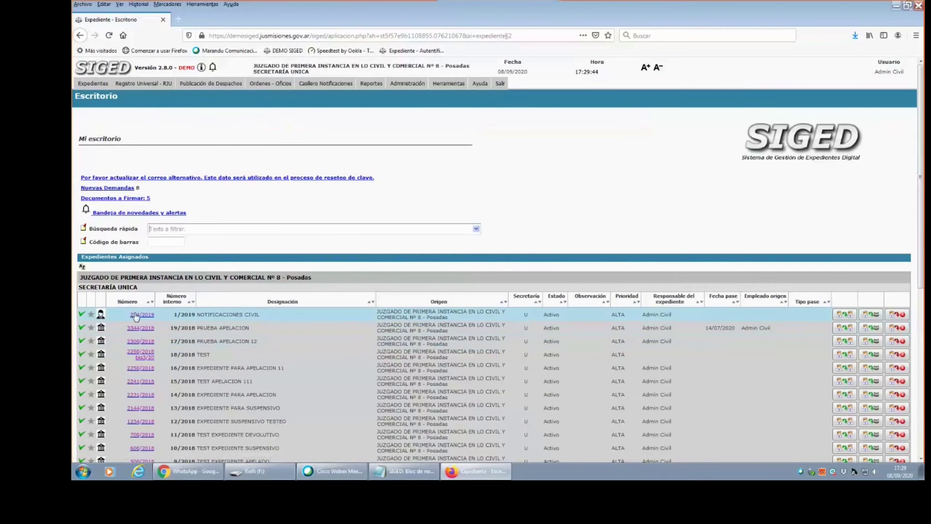
Send case 274/2019 to Despacho 11/09/2020, going out with Agréguese, and save.
{"action": "left_click", "coordinate": [137, 316]}
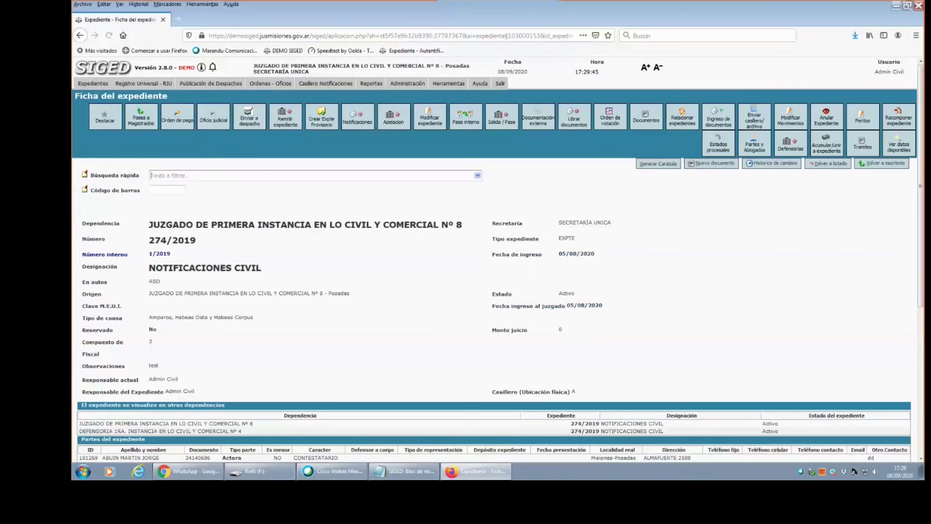
{"action": "left_click", "coordinate": [250, 119]}
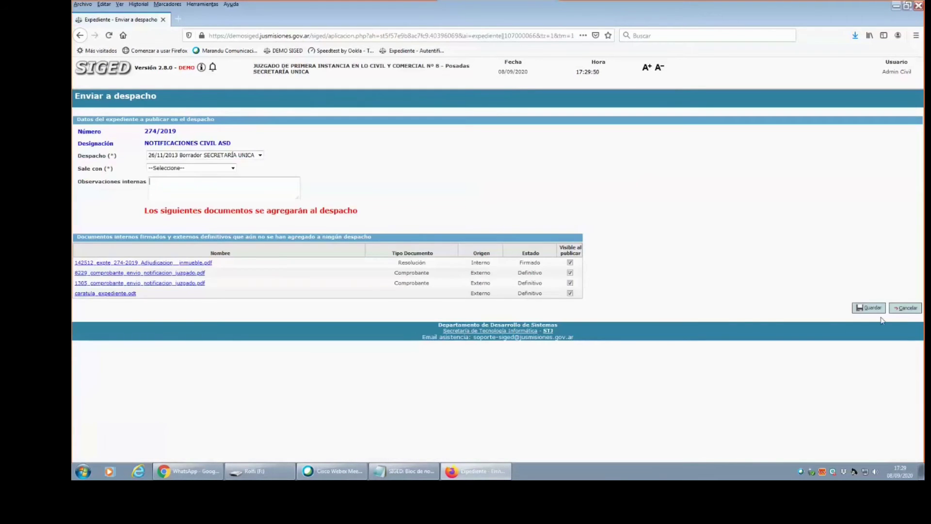
{"action": "left_click", "coordinate": [903, 310]}
{"action": "left_click", "coordinate": [260, 155]}
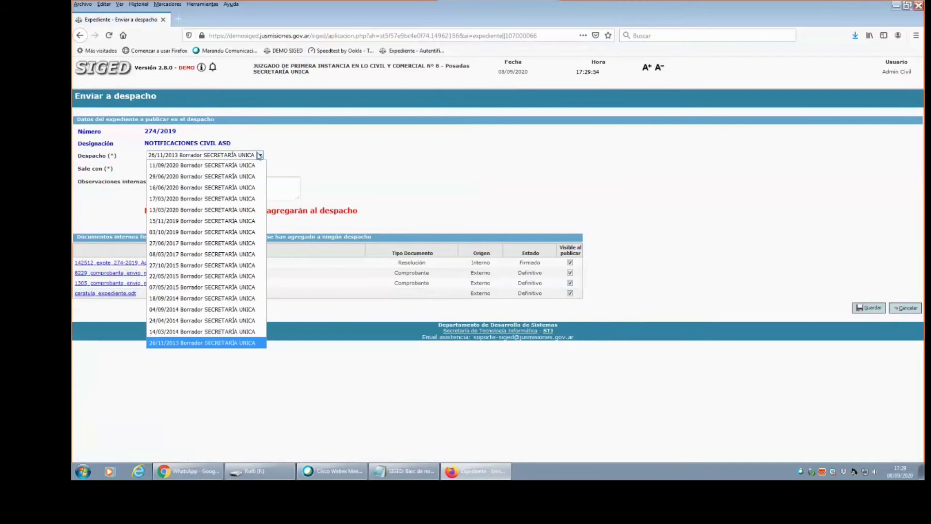
{"action": "left_click", "coordinate": [186, 167]}
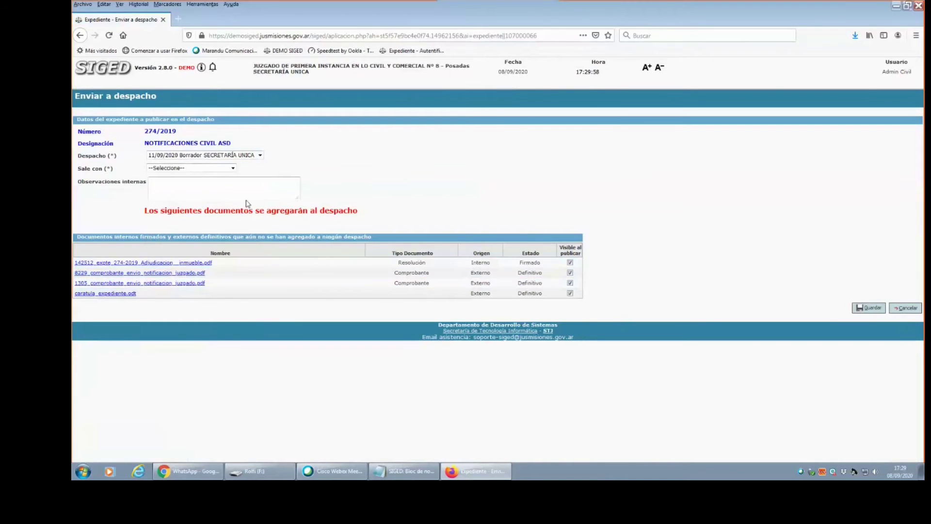
{"action": "left_click", "coordinate": [153, 168]}
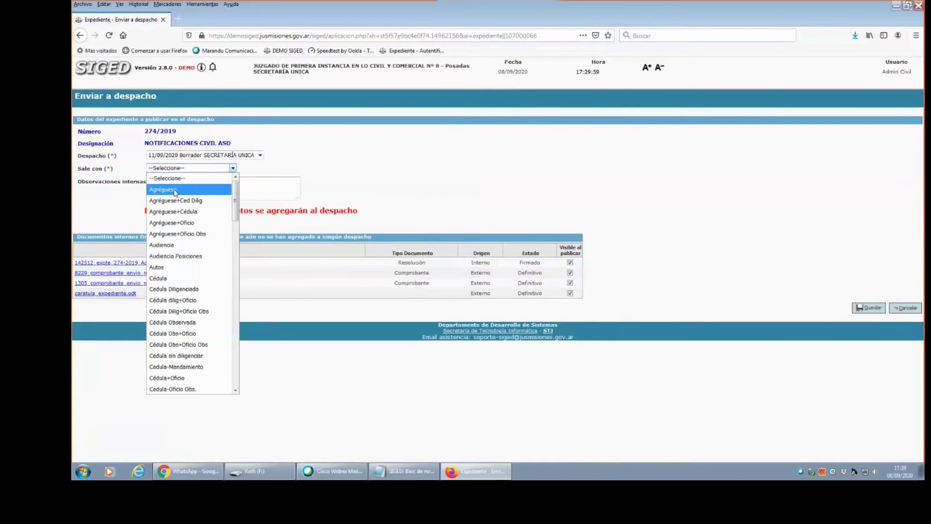
{"action": "left_click", "coordinate": [176, 191]}
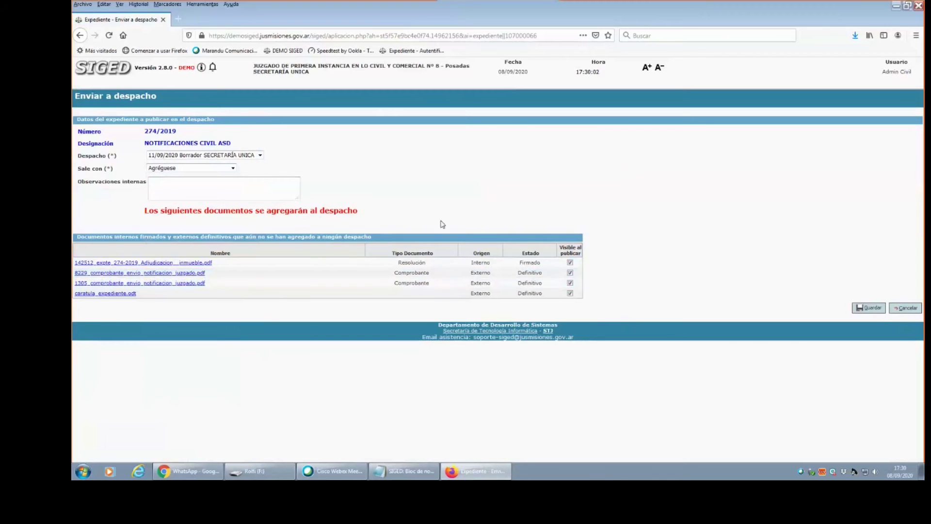
{"action": "left_click", "coordinate": [868, 308]}
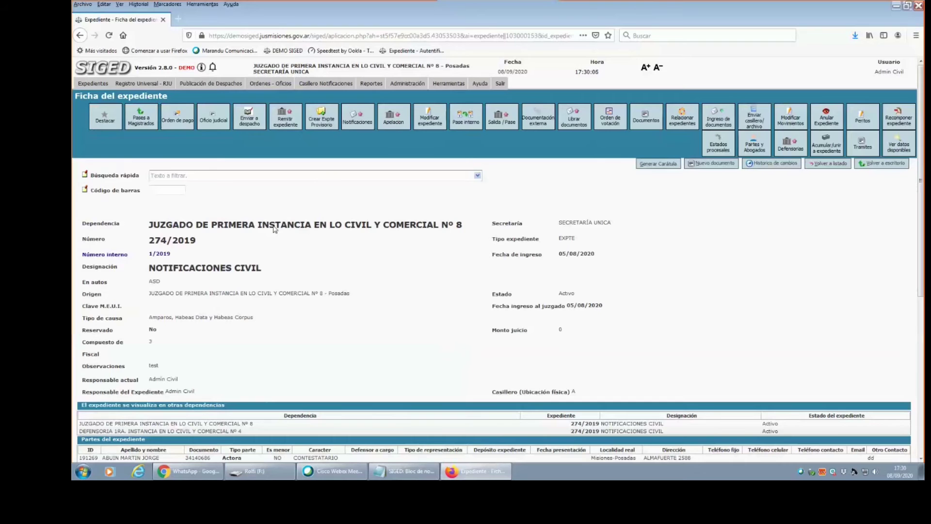
{"action": "left_click", "coordinate": [223, 84]}
Open the 11/09/2020 despacho and check that 274/2019 shows SI under Tiene documento.
{"action": "left_click", "coordinate": [213, 98]}
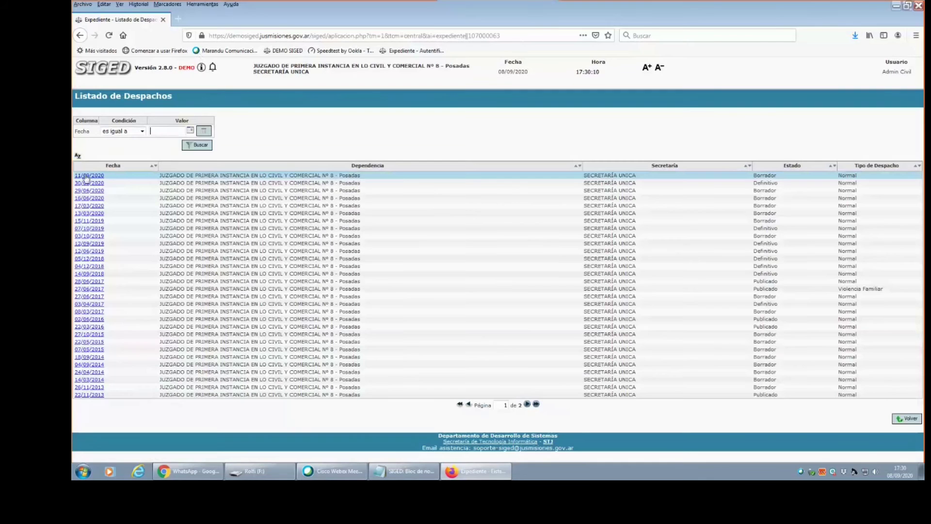
{"action": "left_click", "coordinate": [87, 175]}
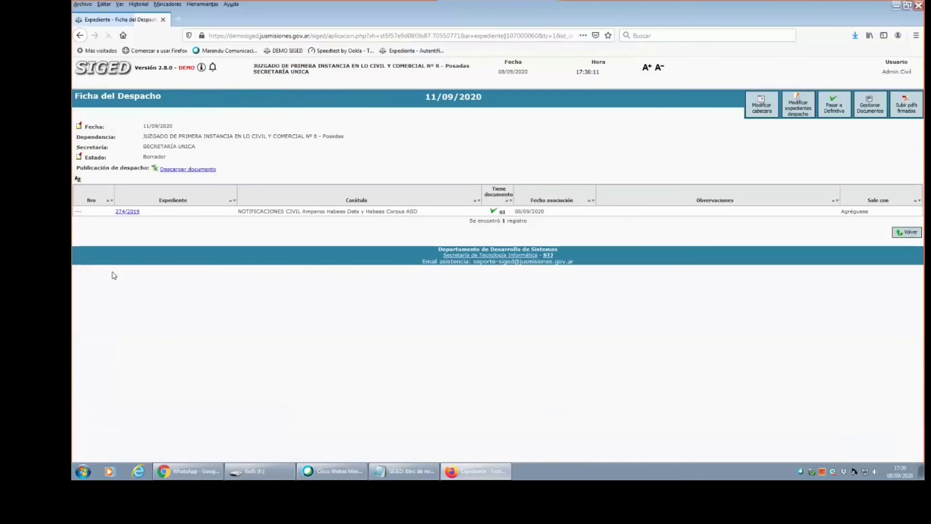
{"action": "double_click", "coordinate": [507, 215]}
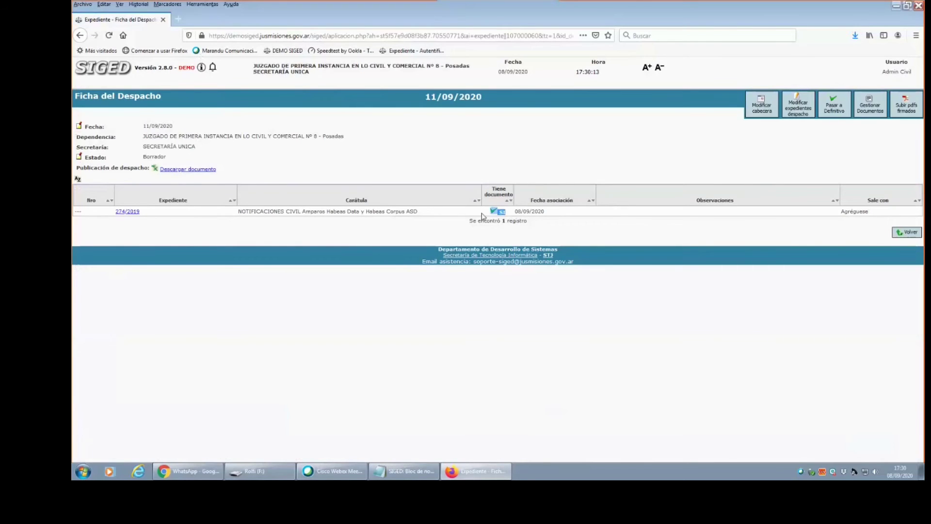
{"action": "left_click", "coordinate": [508, 215]}
{"action": "double_click", "coordinate": [506, 214]}
{"action": "left_click", "coordinate": [506, 212]}
{"action": "left_click_drag", "start_coordinate": [507, 213], "coordinate": [491, 212]}
{"action": "left_click", "coordinate": [514, 255]}
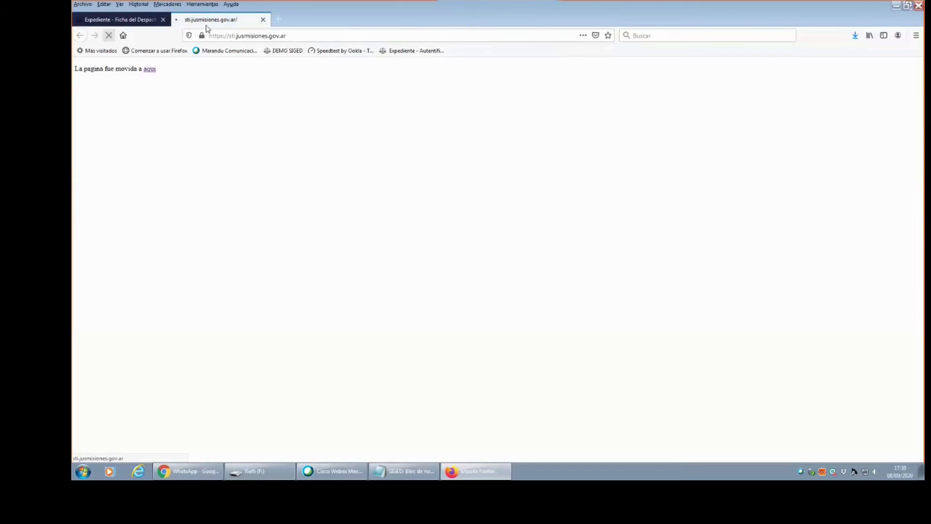
{"action": "left_click", "coordinate": [263, 19]}
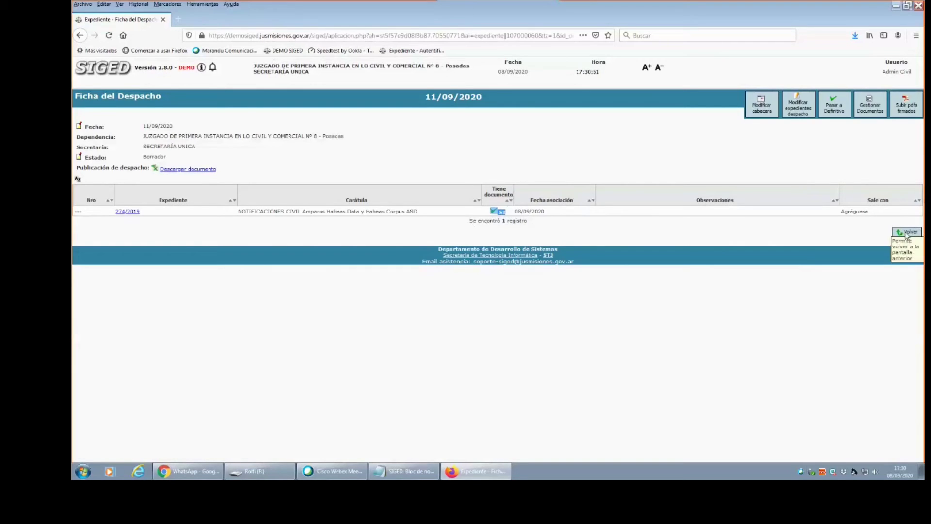
{"action": "left_click", "coordinate": [865, 110]}
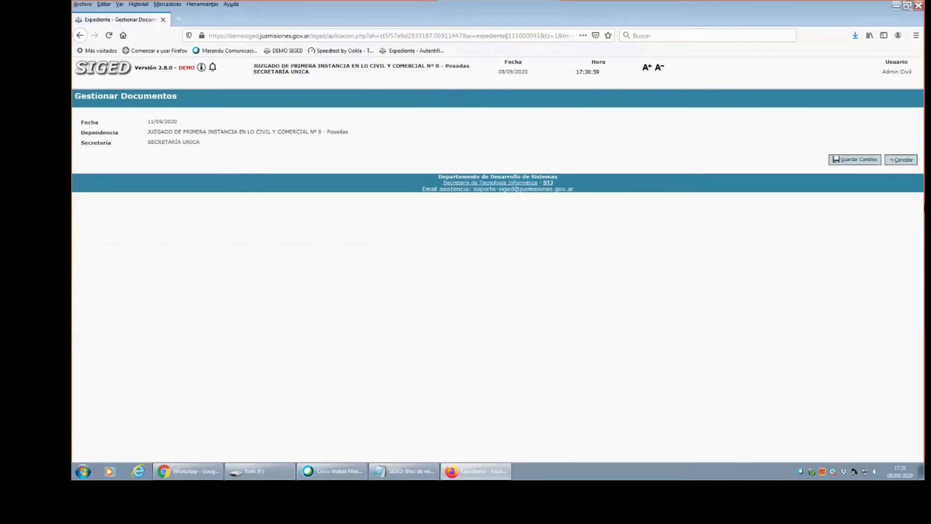
{"action": "left_click", "coordinate": [897, 162]}
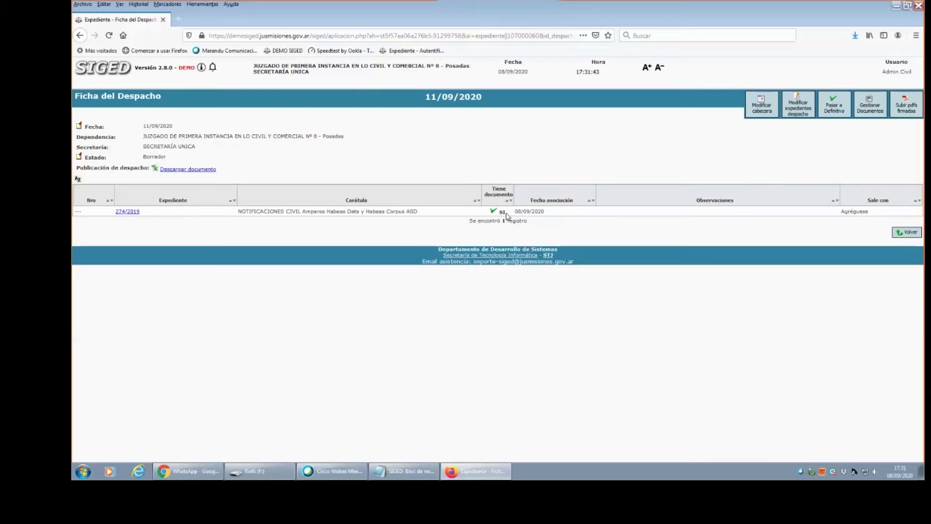
{"action": "left_click", "coordinate": [905, 235]}
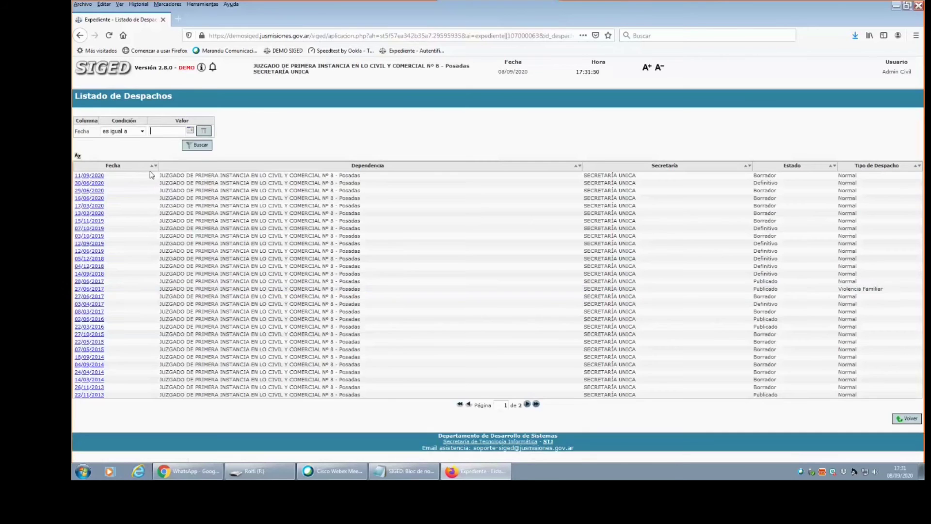
{"action": "left_click", "coordinate": [90, 73]}
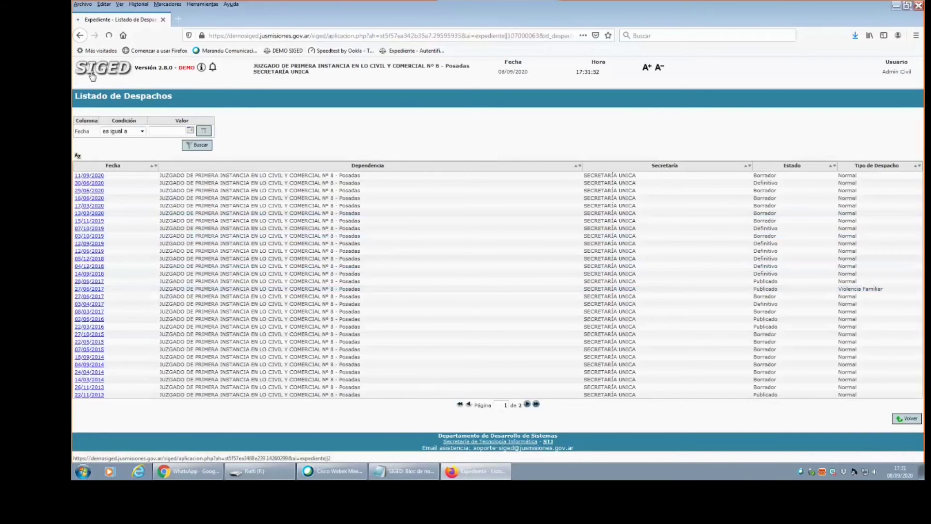
{"action": "mouse_move", "coordinate": [111, 86]}
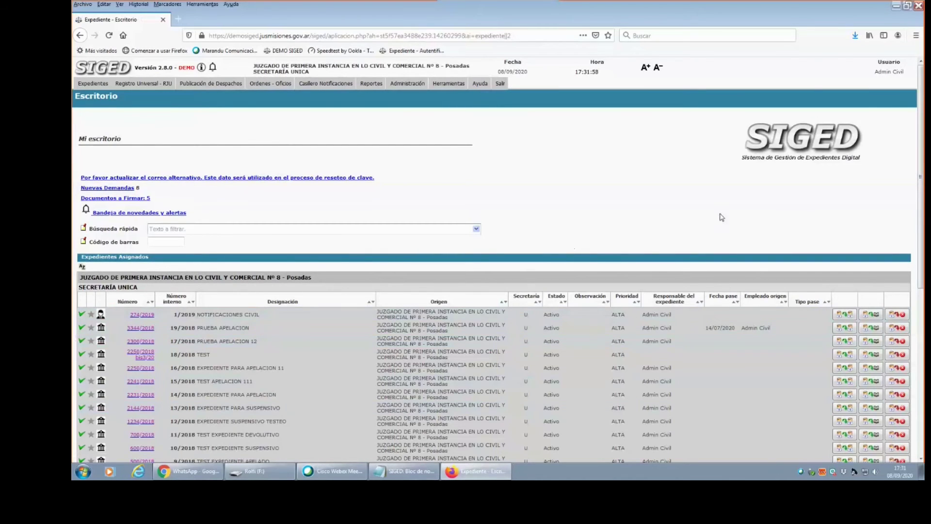
{"action": "scroll", "coordinate": [461, 333], "scroll_direction": "down", "scroll_amount": 2}
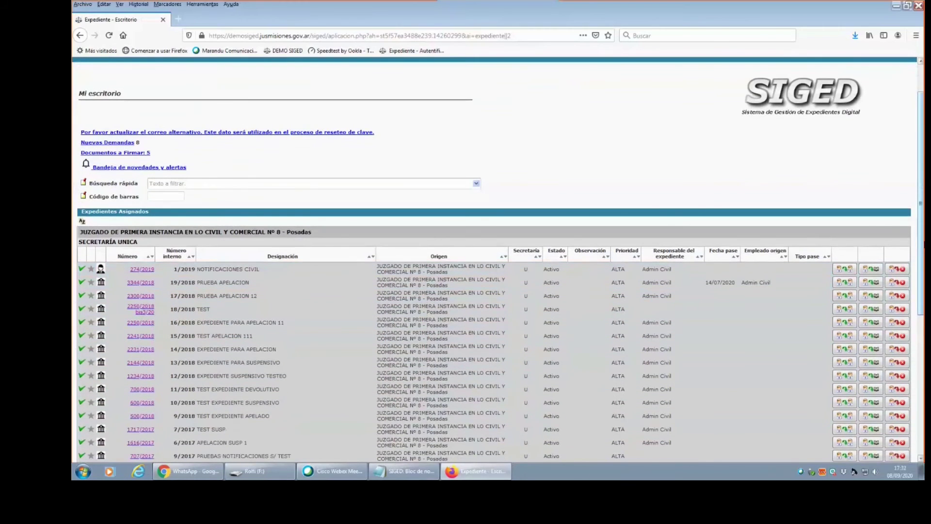
{"action": "scroll", "coordinate": [494, 260], "scroll_direction": "down", "scroll_amount": 4}
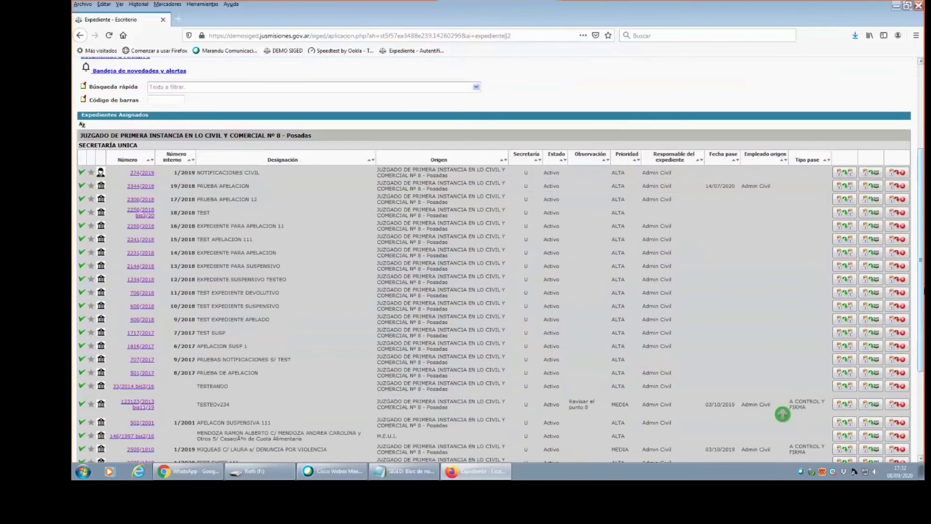
{"action": "scroll", "coordinate": [494, 281], "scroll_direction": "down", "scroll_amount": 4}
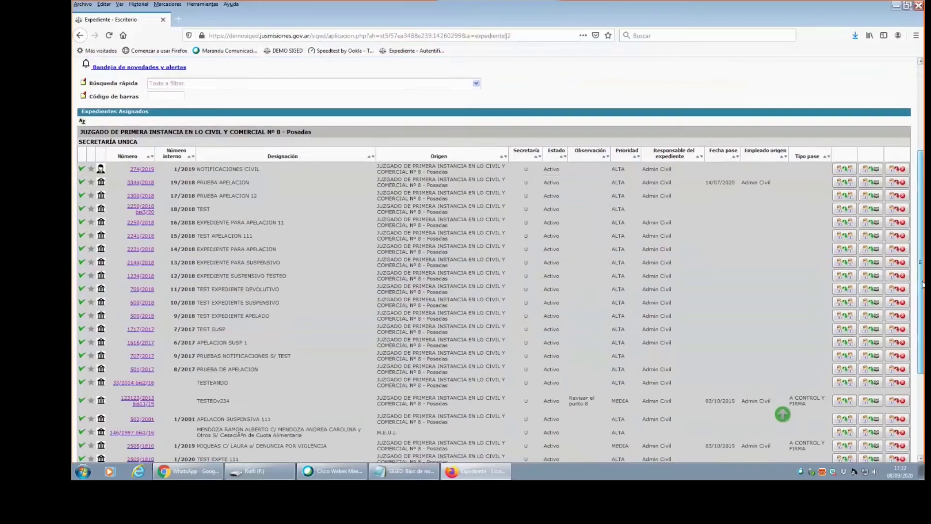
{"action": "left_click_drag", "start_coordinate": [924, 296], "coordinate": [922, 142]}
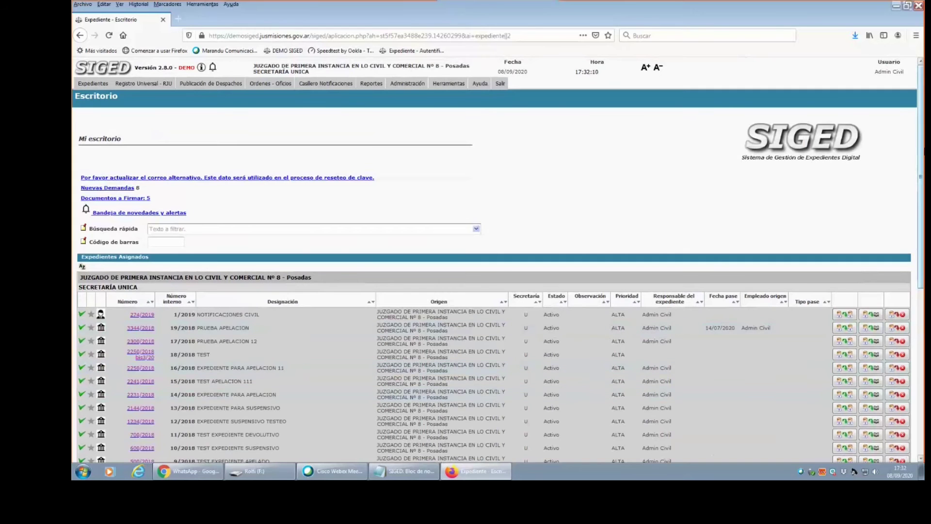
{"action": "mouse_move", "coordinate": [924, 167]}
{"action": "left_mouse_down"}
{"action": "mouse_move", "coordinate": [924, 369]}
{"action": "mouse_move", "coordinate": [923, 181]}
{"action": "left_mouse_up"}
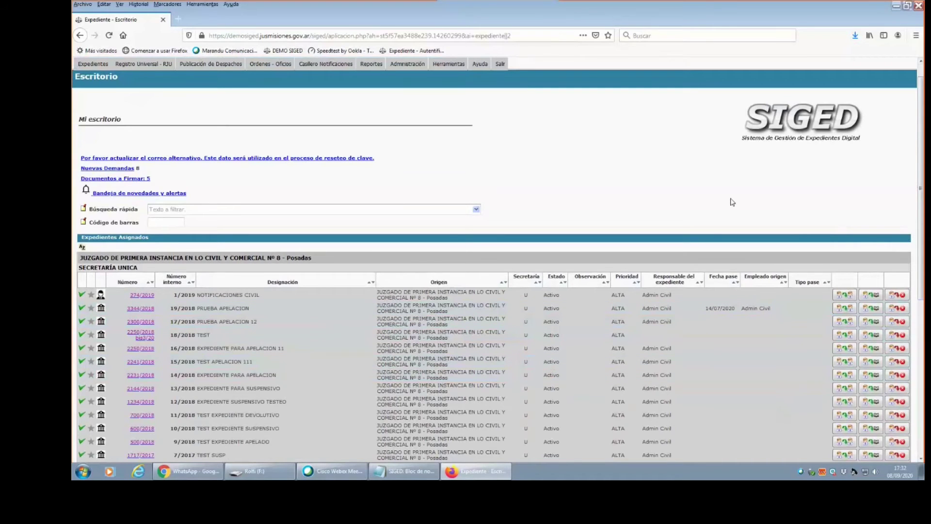
{"action": "mouse_move", "coordinate": [920, 178]}
{"action": "left_mouse_down"}
{"action": "mouse_move", "coordinate": [924, 234]}
{"action": "mouse_move", "coordinate": [921, 168]}
{"action": "left_mouse_up"}
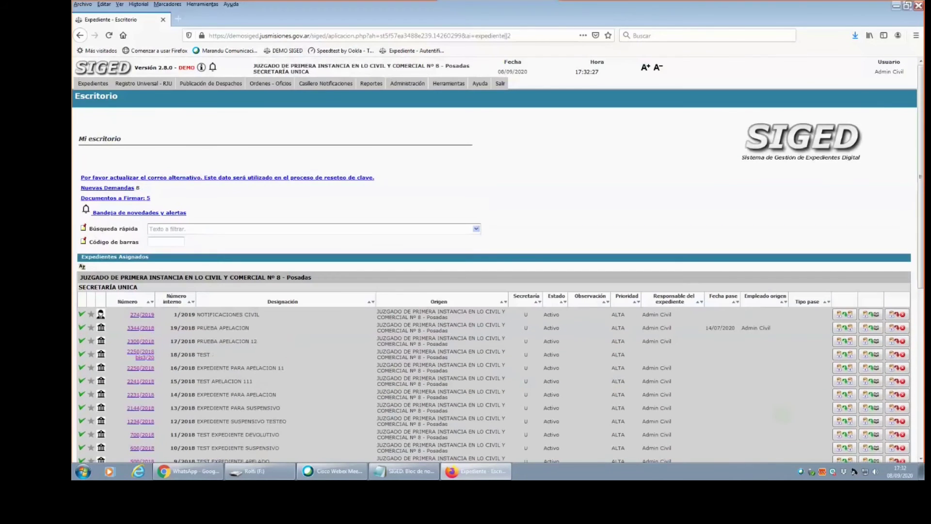
Delete 274/2019 from the 11/09/2020 despacho's expedientes and go back to the Listado de Despachos.
{"action": "mouse_move", "coordinate": [211, 84]}
{"action": "left_click", "coordinate": [190, 110]}
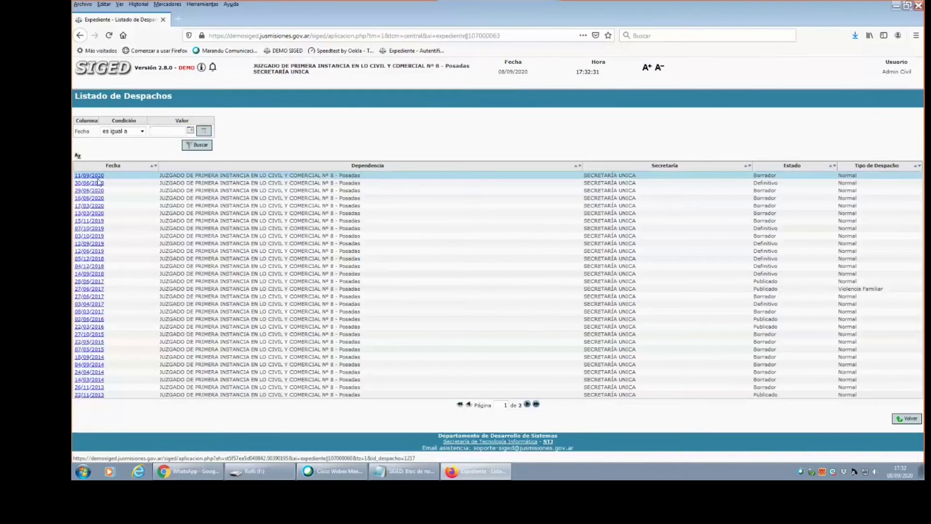
{"action": "left_click", "coordinate": [97, 177]}
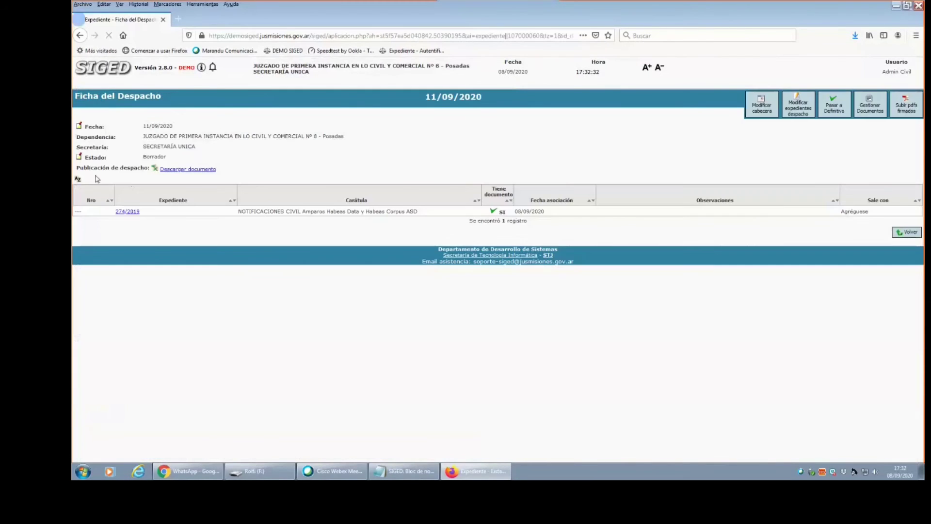
{"action": "left_click", "coordinate": [800, 113]}
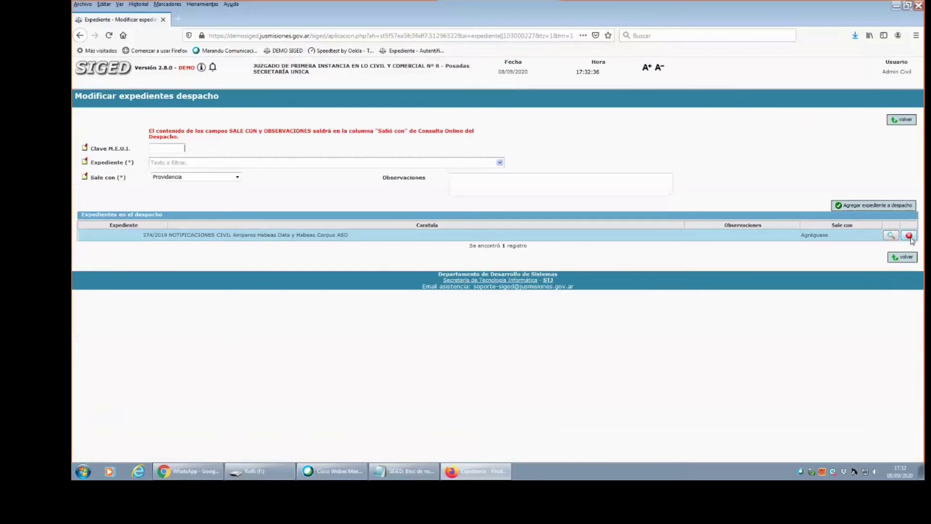
{"action": "left_click", "coordinate": [910, 236]}
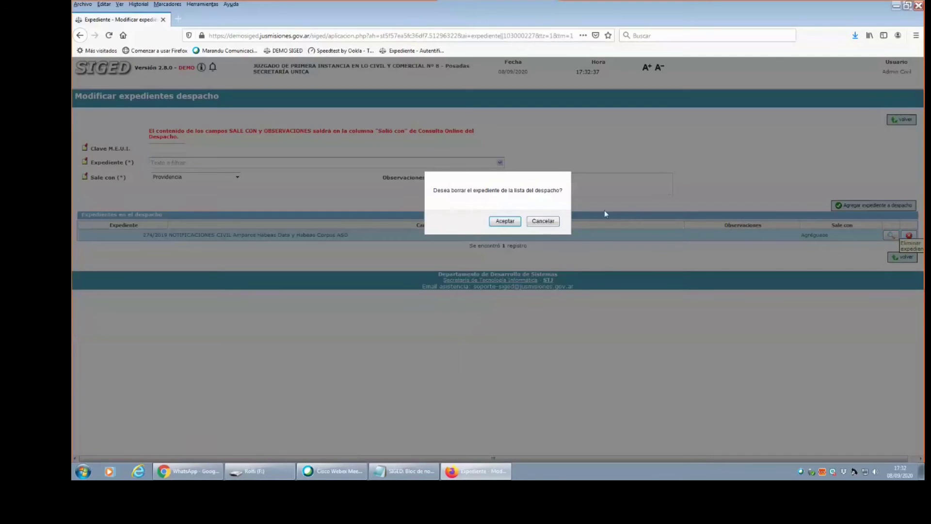
{"action": "left_click", "coordinate": [505, 222]}
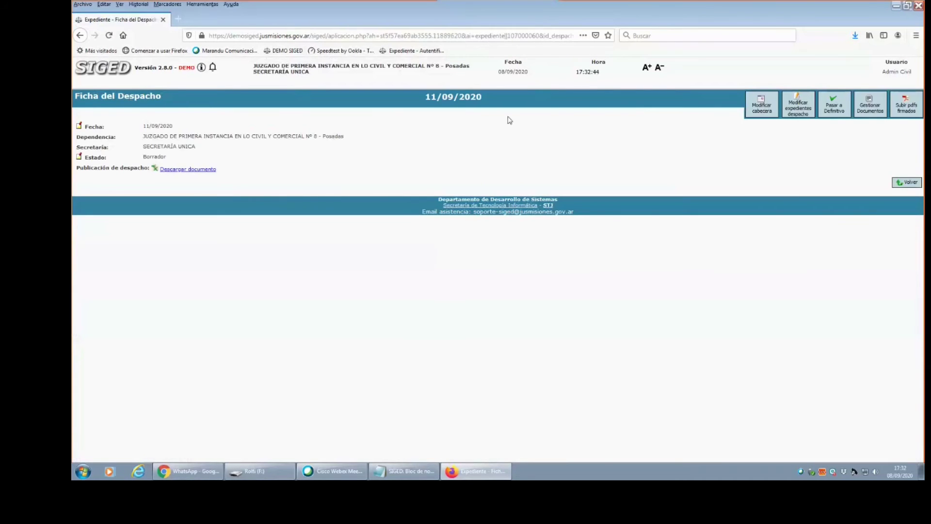
{"action": "left_click", "coordinate": [906, 186]}
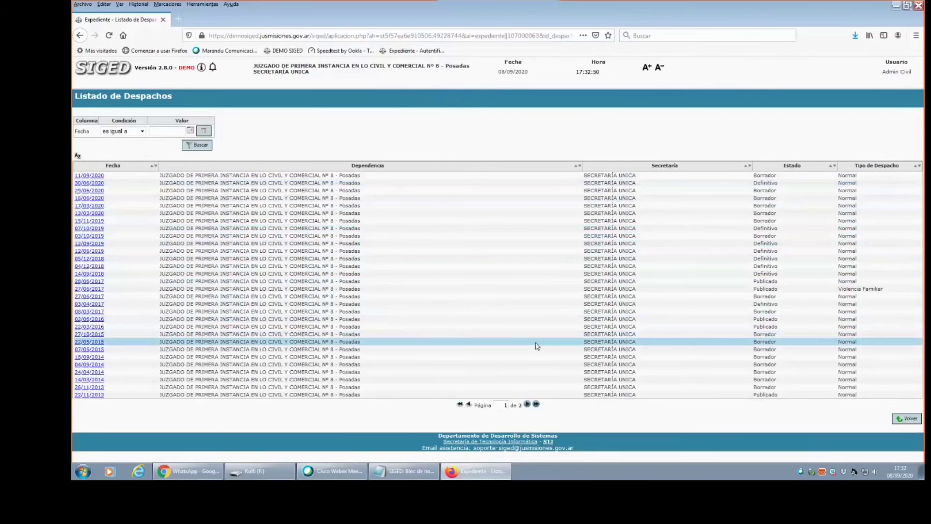
Open expediente 707/2017 PRUEBAS NOTIFICACIONES S/ TEST from the Escritorio desk.
{"action": "left_click", "coordinate": [103, 74]}
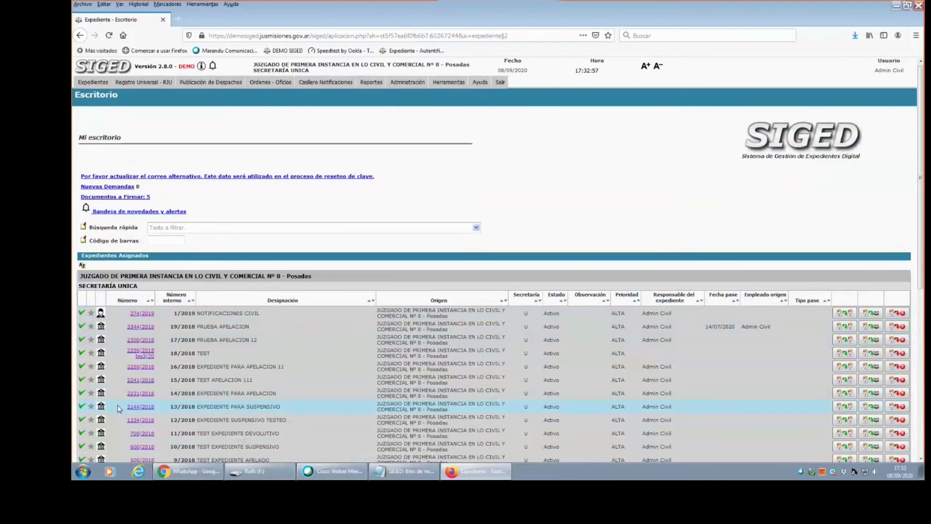
{"action": "scroll", "coordinate": [118, 409], "scroll_direction": "down", "scroll_amount": 2}
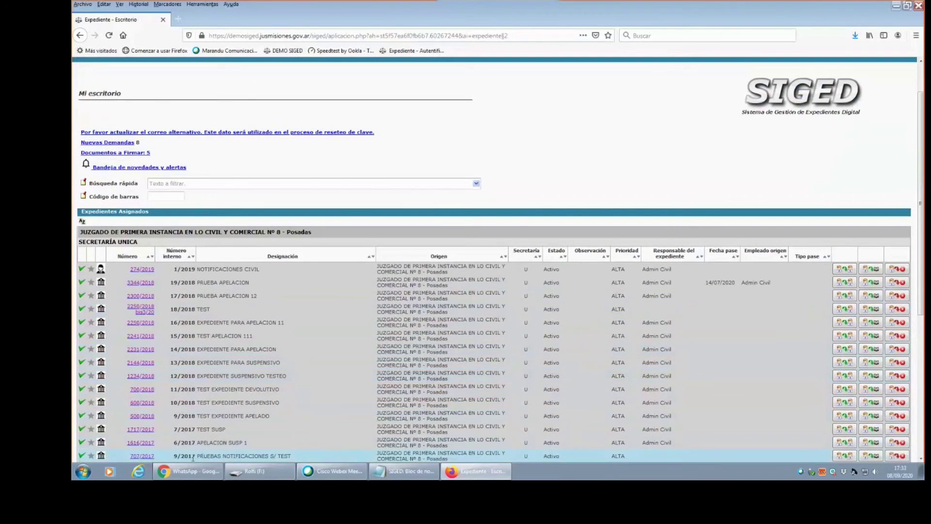
{"action": "left_click", "coordinate": [144, 456]}
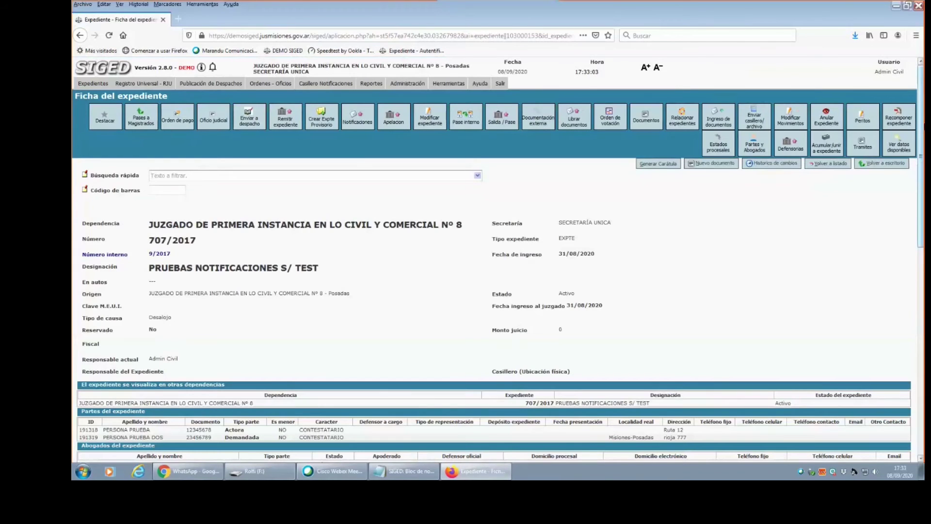
{"action": "scroll", "coordinate": [500, 259], "scroll_direction": "down", "scroll_amount": 7}
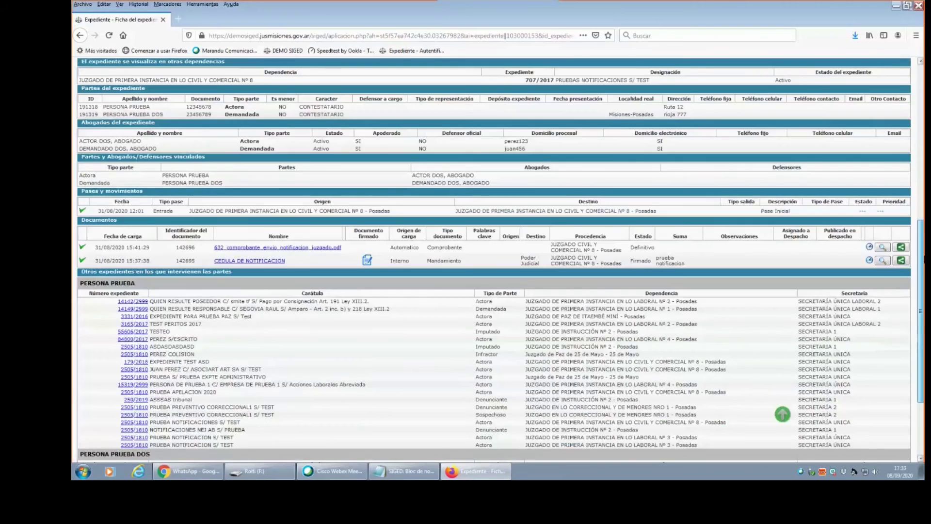
{"action": "scroll", "coordinate": [499, 260], "scroll_direction": "up", "scroll_amount": 1}
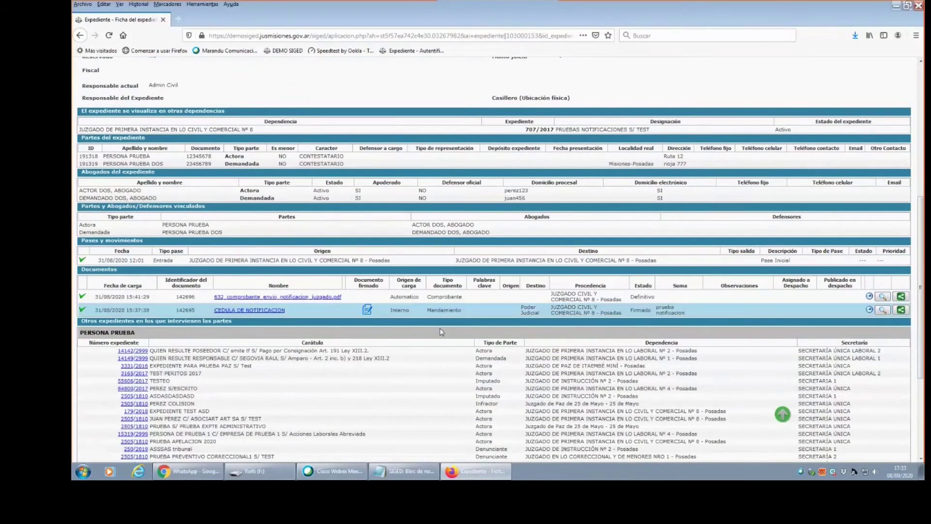
{"action": "scroll", "coordinate": [880, 335], "scroll_direction": "up", "scroll_amount": 6}
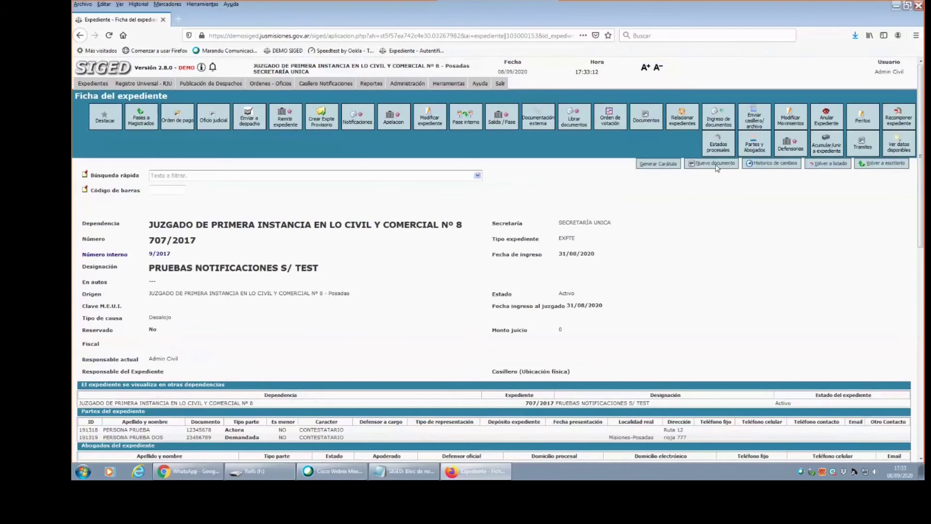
Create a new document from the Civil 8 template and enter 'prueba desapcho' as its Suma.
{"action": "left_click", "coordinate": [717, 165]}
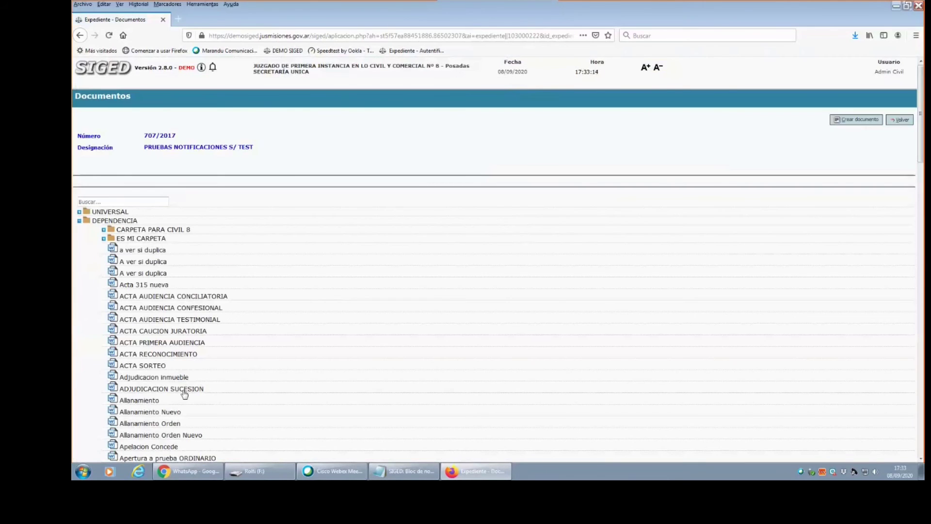
{"action": "scroll", "coordinate": [172, 198], "scroll_direction": "down", "scroll_amount": 7}
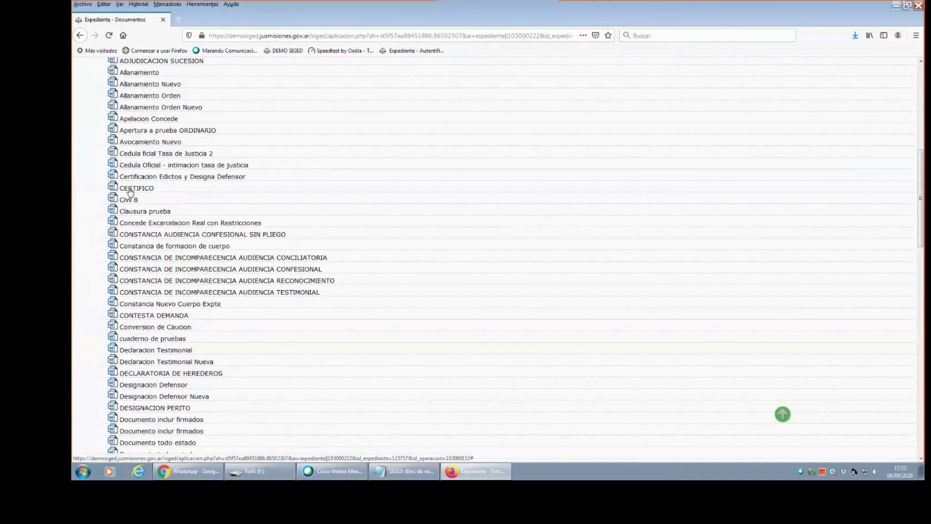
{"action": "left_click", "coordinate": [129, 201]}
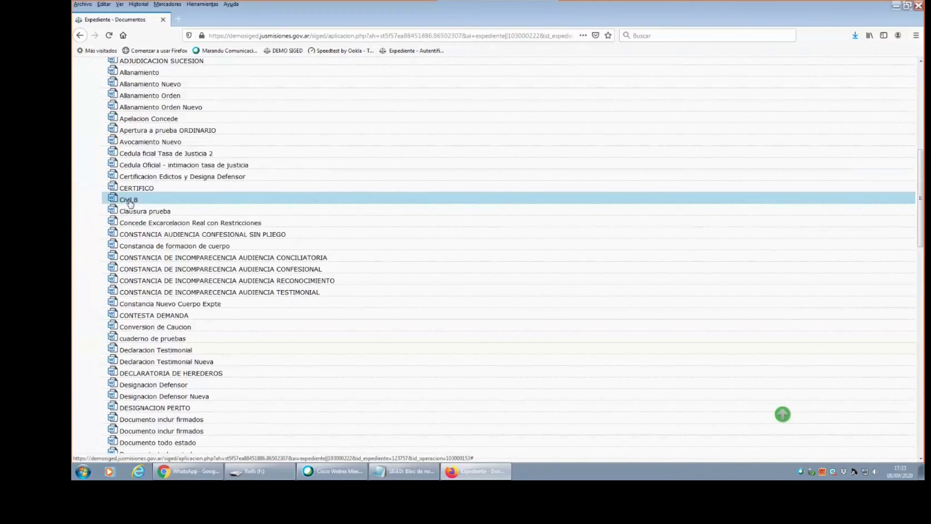
{"action": "scroll", "coordinate": [130, 203], "scroll_direction": "down", "scroll_amount": 20}
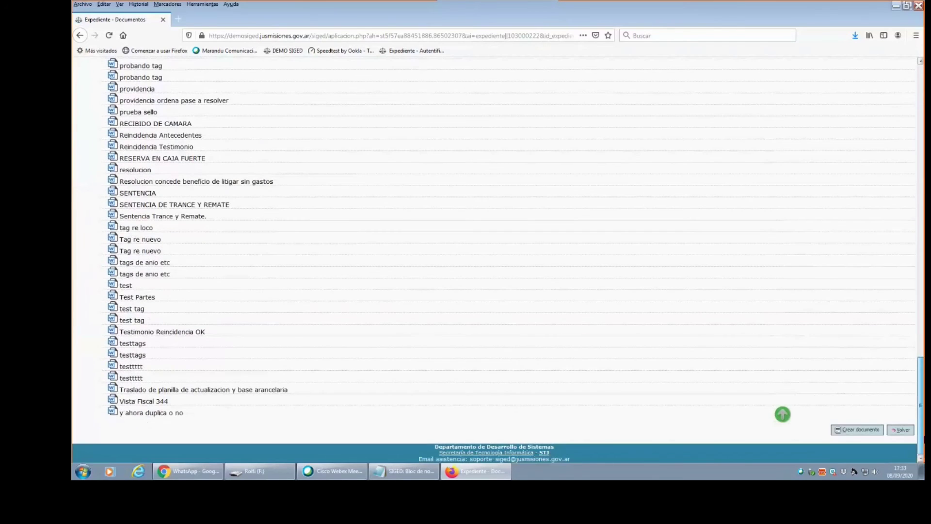
{"action": "scroll", "coordinate": [844, 121], "scroll_direction": "up", "scroll_amount": 20}
{"action": "left_click", "coordinate": [844, 121]}
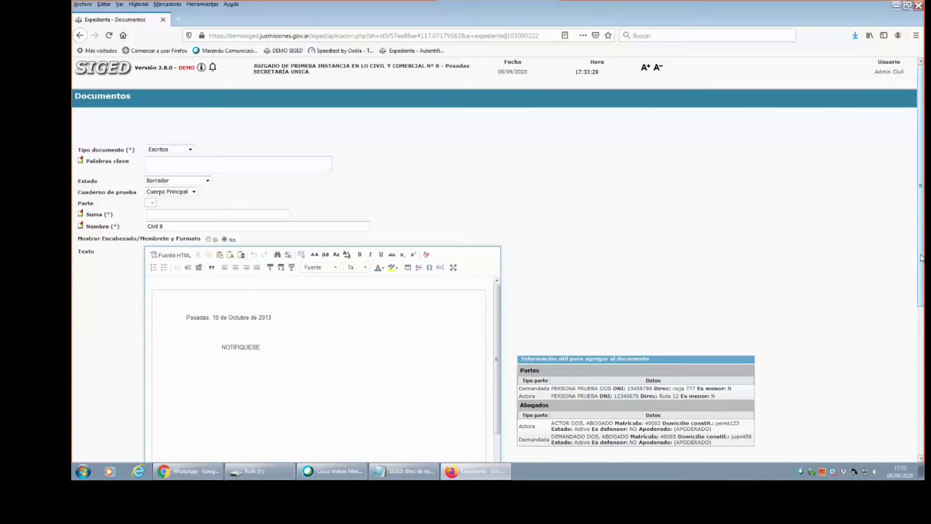
{"action": "scroll", "coordinate": [921, 239], "scroll_direction": "down", "scroll_amount": 2}
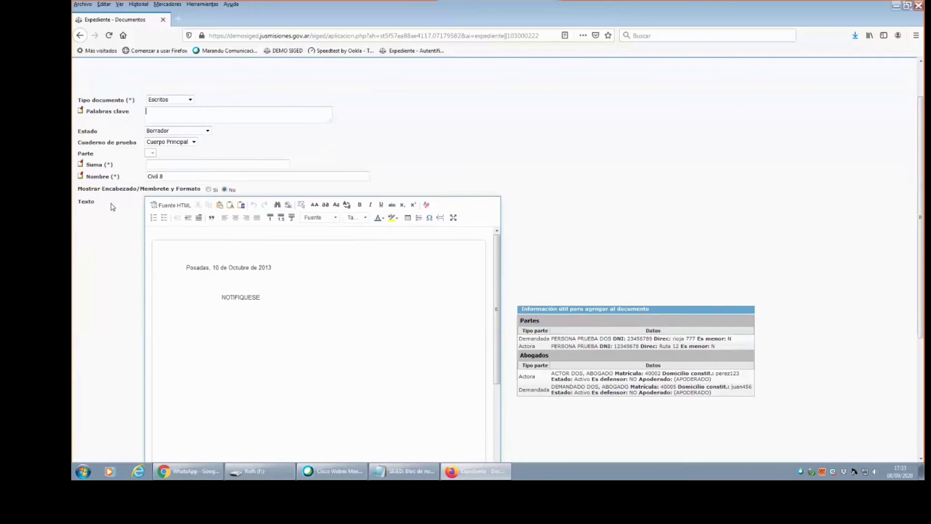
{"action": "type", "text": "p"}
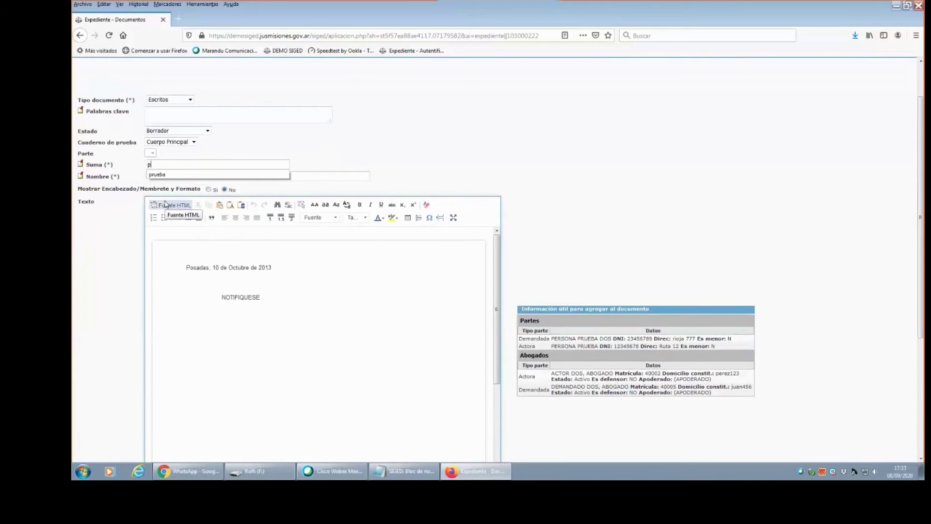
{"action": "type", "text": "rueba desapcho"}
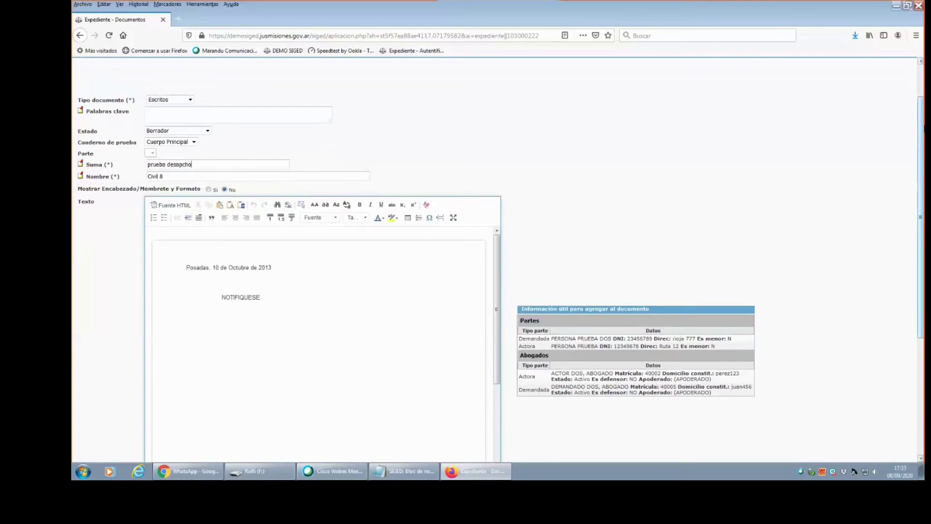
{"action": "scroll", "coordinate": [924, 129], "scroll_direction": "down", "scroll_amount": 5}
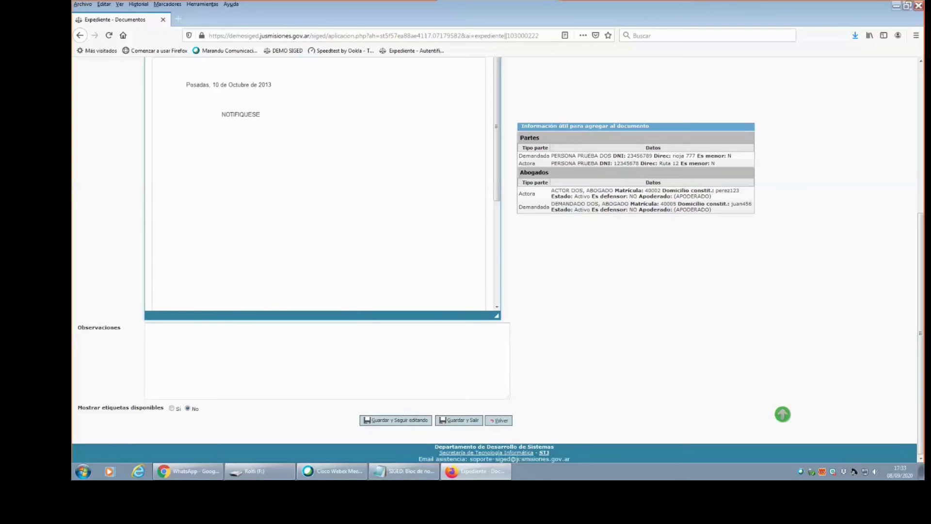
Save and exit the document, then check the Civil 8 row 142730 shows Borrador in Documentos.
{"action": "left_click", "coordinate": [470, 420]}
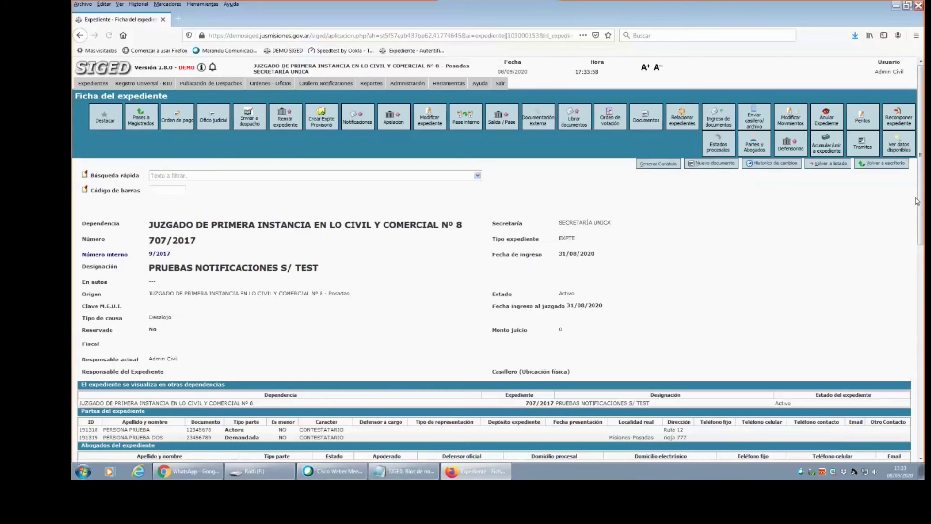
{"action": "scroll", "coordinate": [488, 433], "scroll_direction": "down", "scroll_amount": 5}
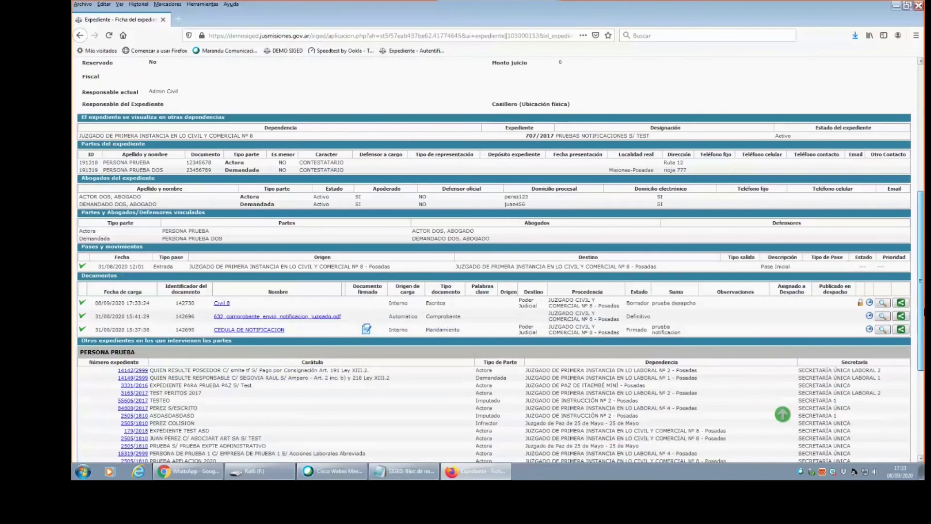
{"action": "scroll", "coordinate": [494, 262], "scroll_direction": "down", "scroll_amount": 3}
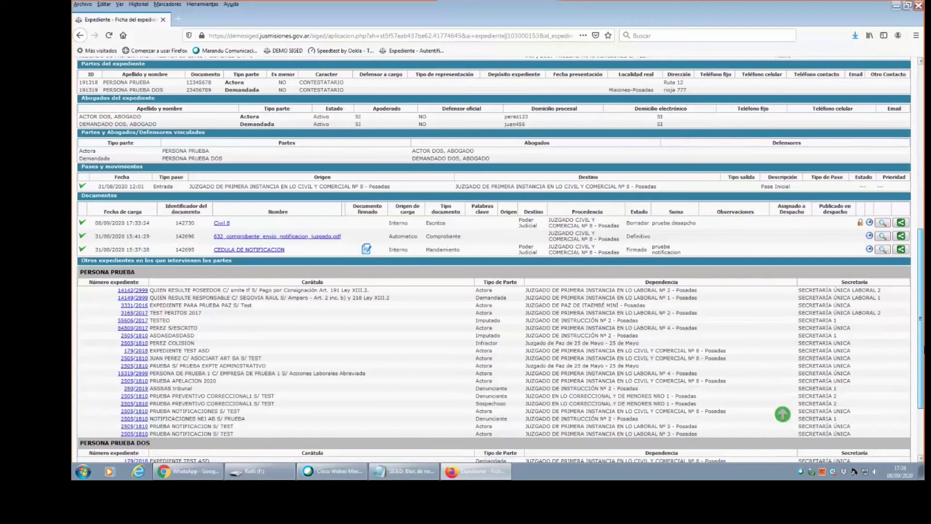
{"action": "scroll", "coordinate": [493, 261], "scroll_direction": "up", "scroll_amount": 3}
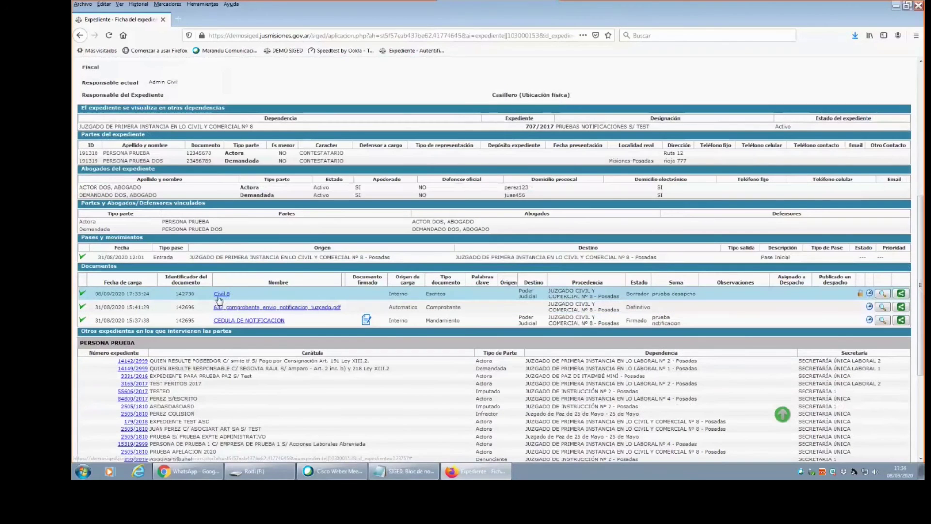
{"action": "left_click_drag", "start_coordinate": [153, 294], "coordinate": [98, 300]}
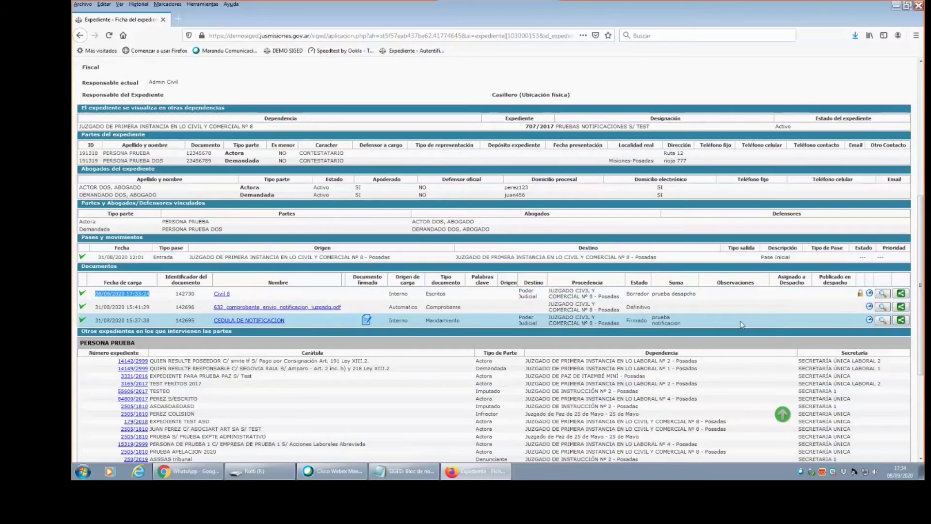
{"action": "left_click", "coordinate": [627, 300]}
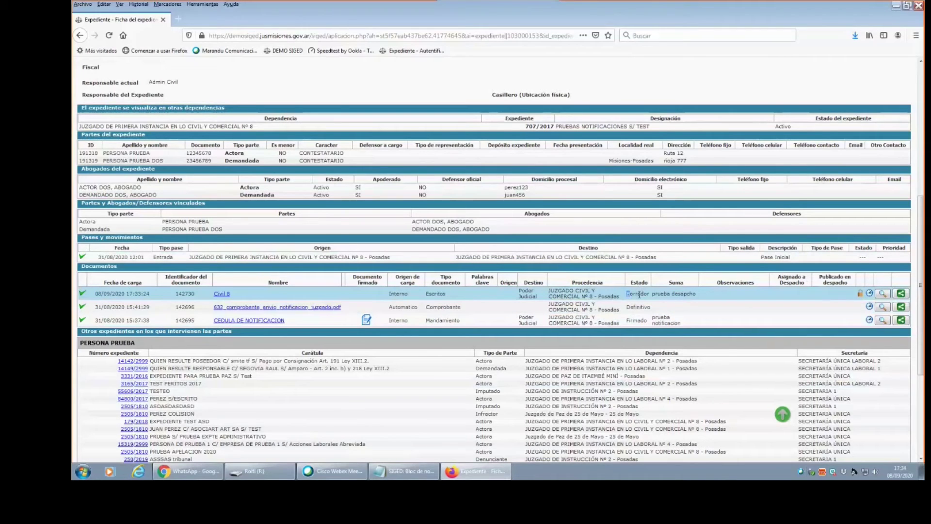
Reopen the Civil 8 document and save it again, returning to the expediente.
{"action": "left_click", "coordinate": [882, 294]}
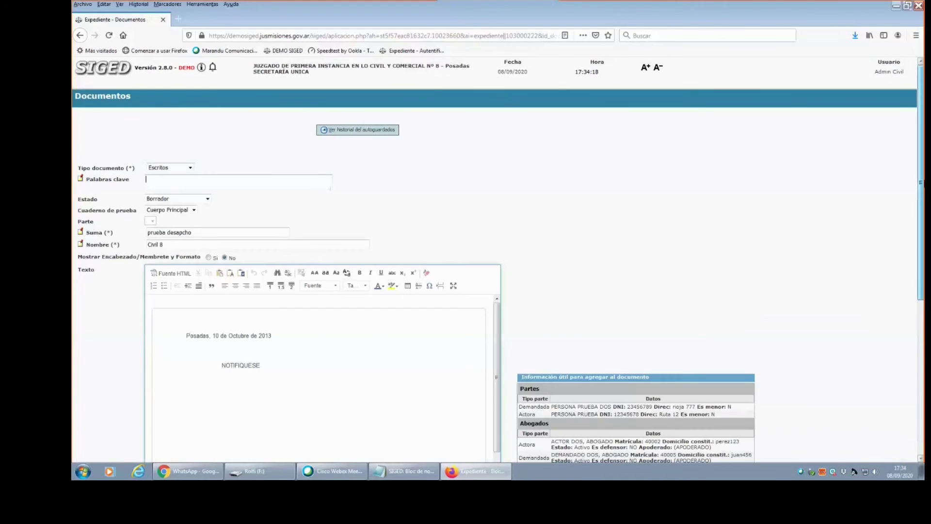
{"action": "scroll", "coordinate": [498, 262], "scroll_direction": "down", "scroll_amount": 4}
{"action": "scroll", "coordinate": [502, 437], "scroll_direction": "up", "scroll_amount": 2}
{"action": "scroll", "coordinate": [502, 436], "scroll_direction": "down", "scroll_amount": 4}
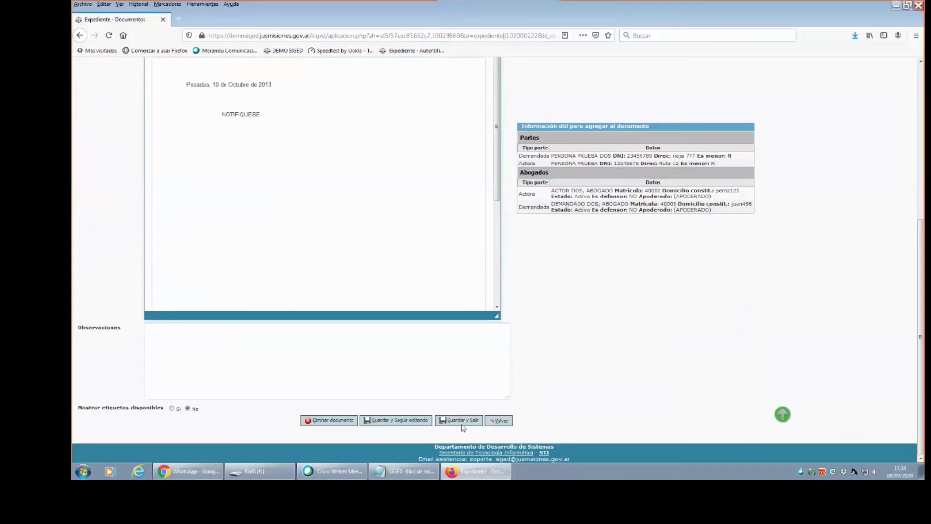
{"action": "left_click", "coordinate": [464, 421]}
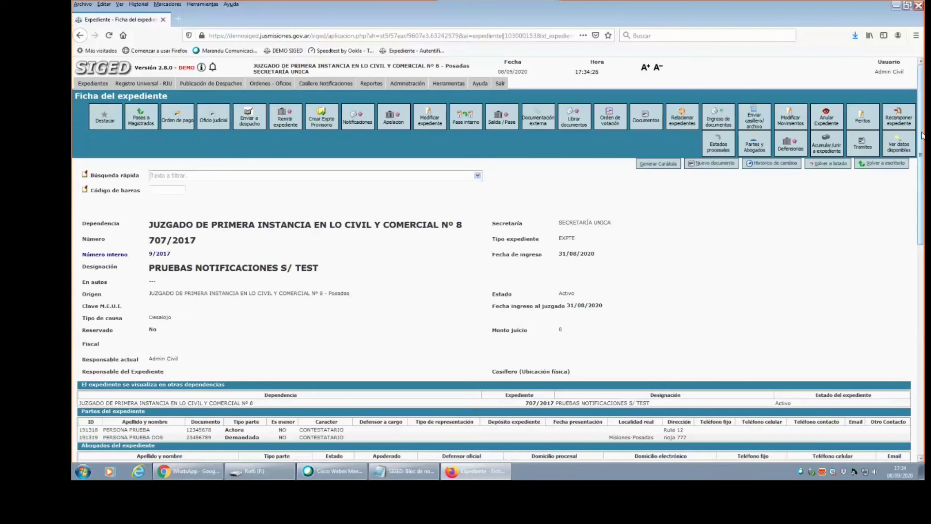
Mark Civil 8 document 142730 as Definitivo from the Documentos table.
{"action": "scroll", "coordinate": [922, 264], "scroll_direction": "down", "scroll_amount": 1}
{"action": "scroll", "coordinate": [922, 265], "scroll_direction": "down", "scroll_amount": 10}
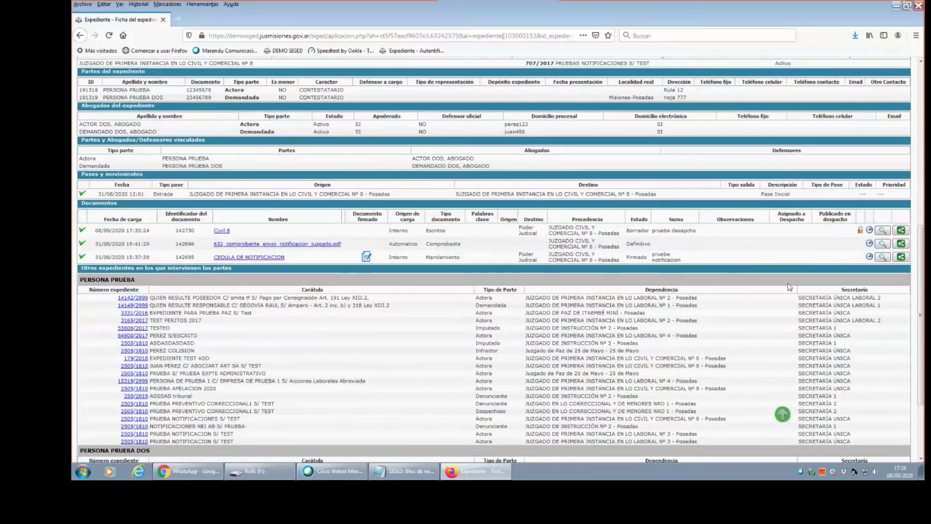
{"action": "left_click", "coordinate": [859, 231]}
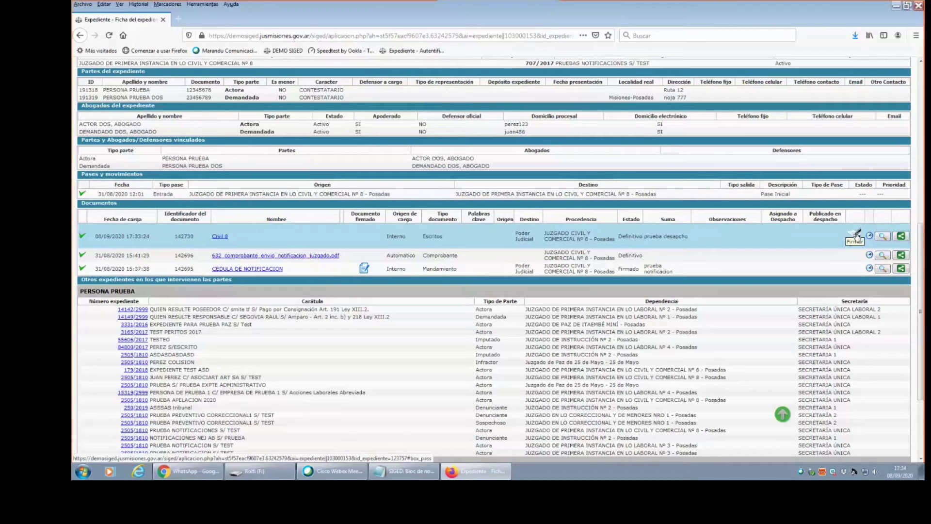
{"action": "left_click", "coordinate": [856, 235]}
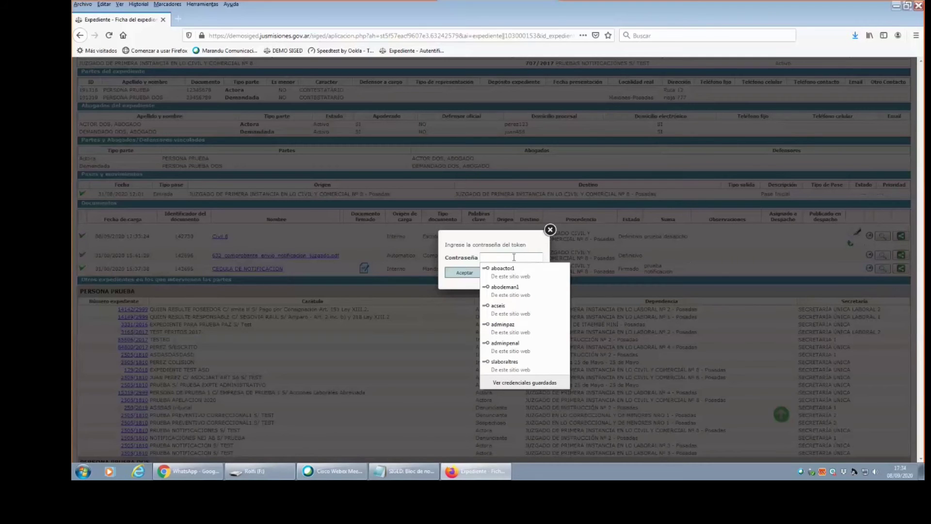
{"action": "left_click", "coordinate": [550, 230]}
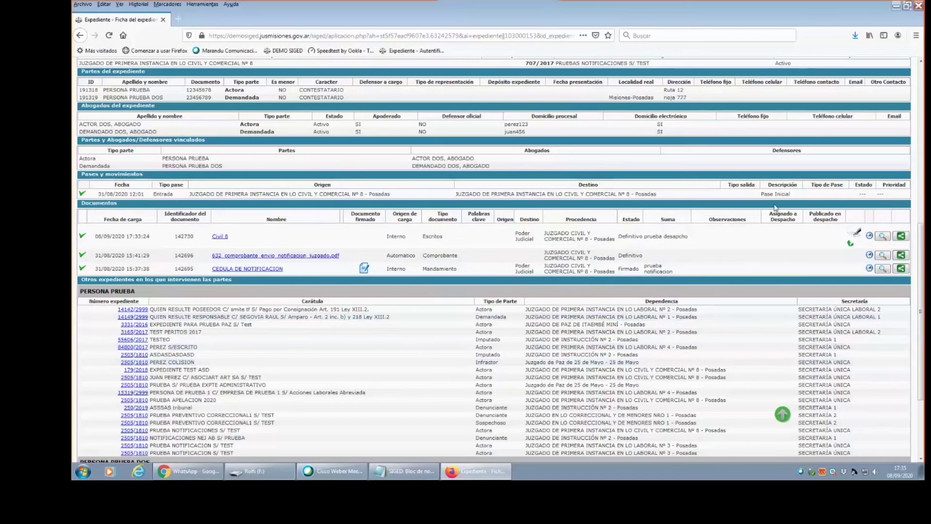
{"action": "left_click_drag", "start_coordinate": [921, 243], "coordinate": [923, 99]}
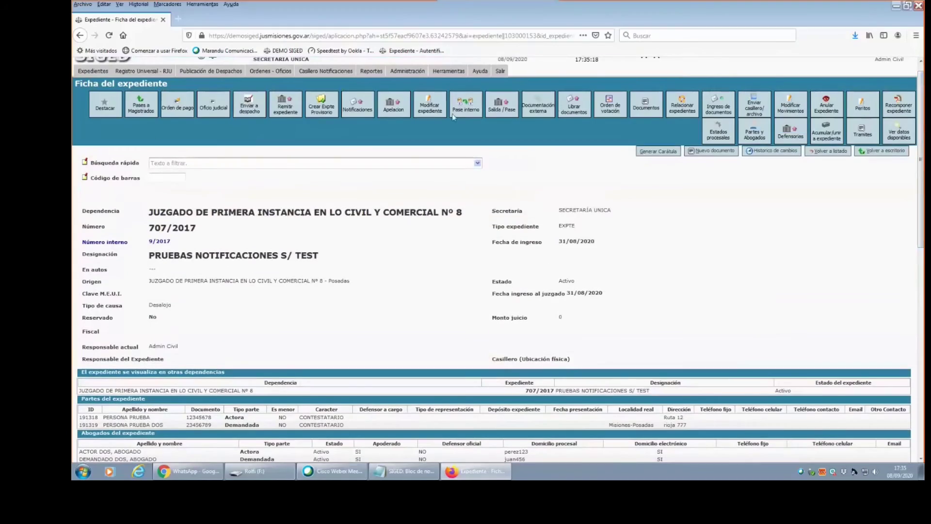
Download the Civil 8 document's PDF, choosing Guardar archivo in Firefox's prompt.
{"action": "left_click", "coordinate": [183, 74]}
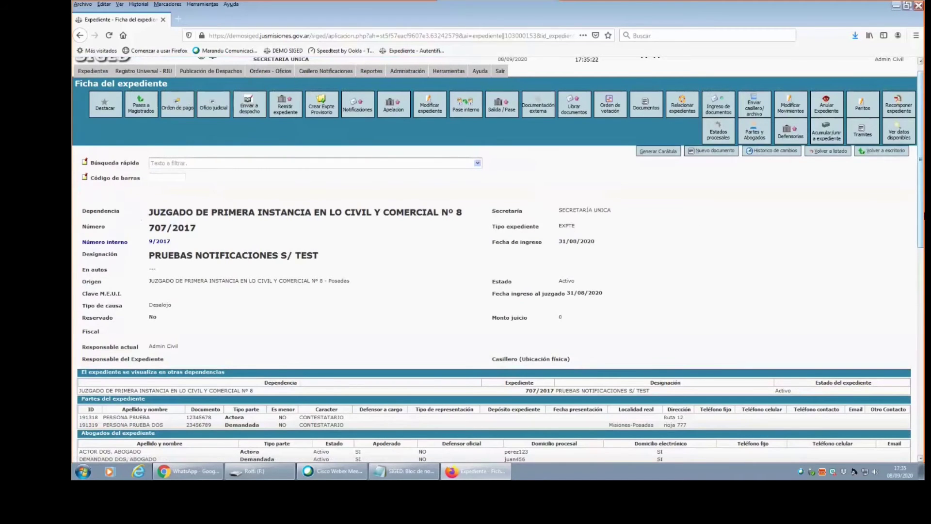
{"action": "scroll", "coordinate": [920, 160], "scroll_direction": "down", "scroll_amount": 3}
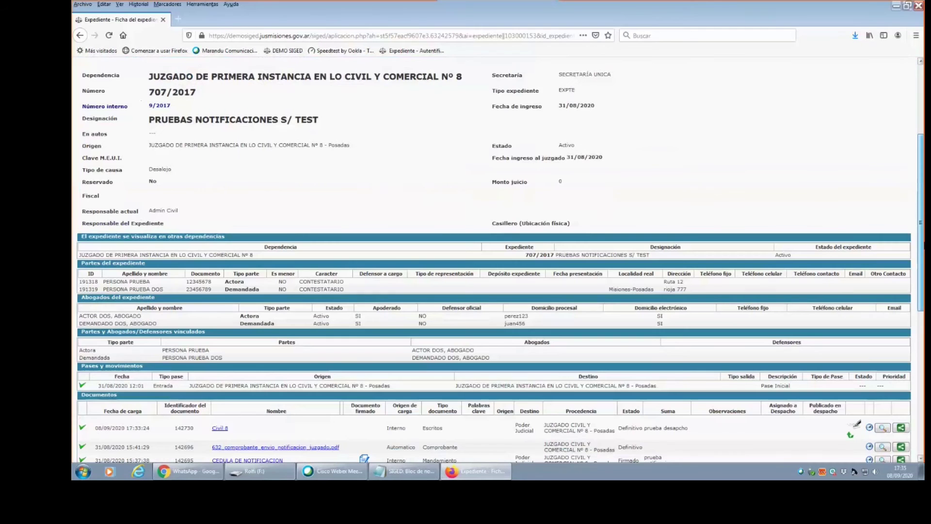
{"action": "scroll", "coordinate": [920, 160], "scroll_direction": "down", "scroll_amount": 5}
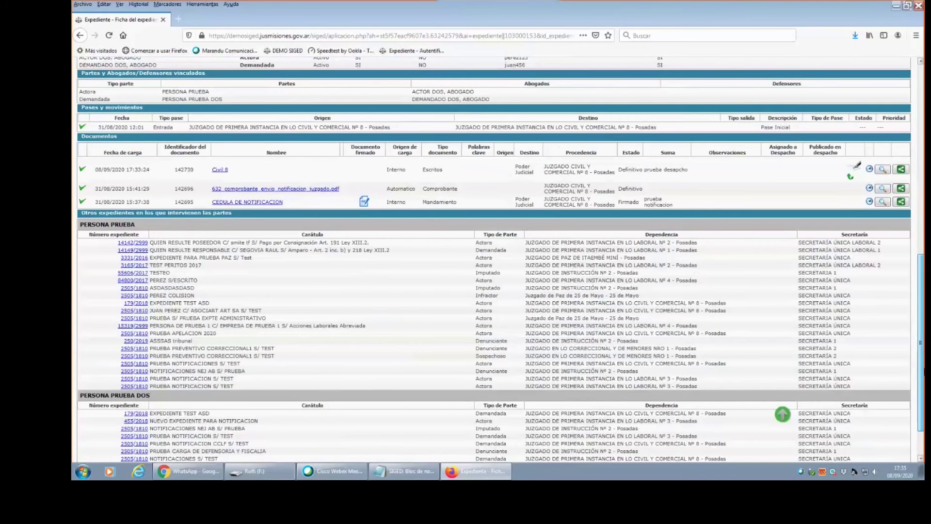
{"action": "scroll", "coordinate": [920, 160], "scroll_direction": "up", "scroll_amount": 1}
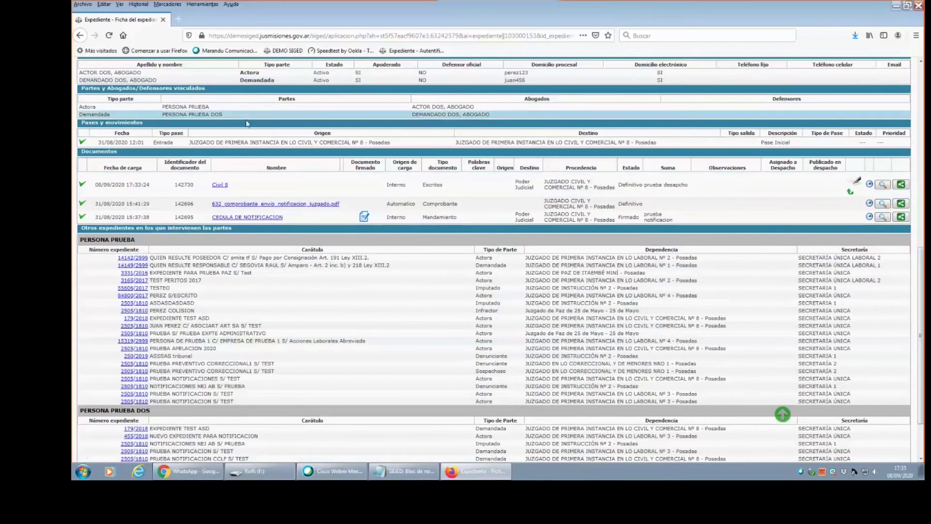
{"action": "left_click", "coordinate": [226, 186]}
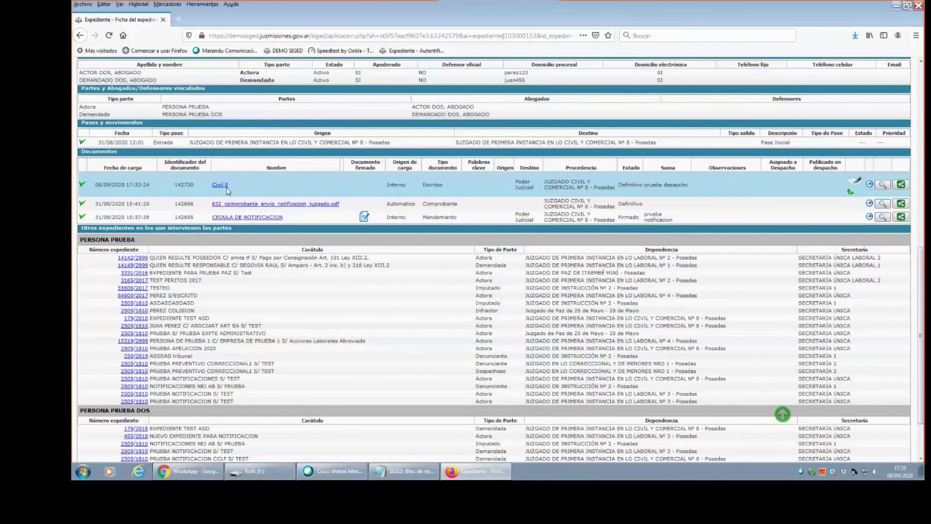
{"action": "left_click", "coordinate": [449, 257]}
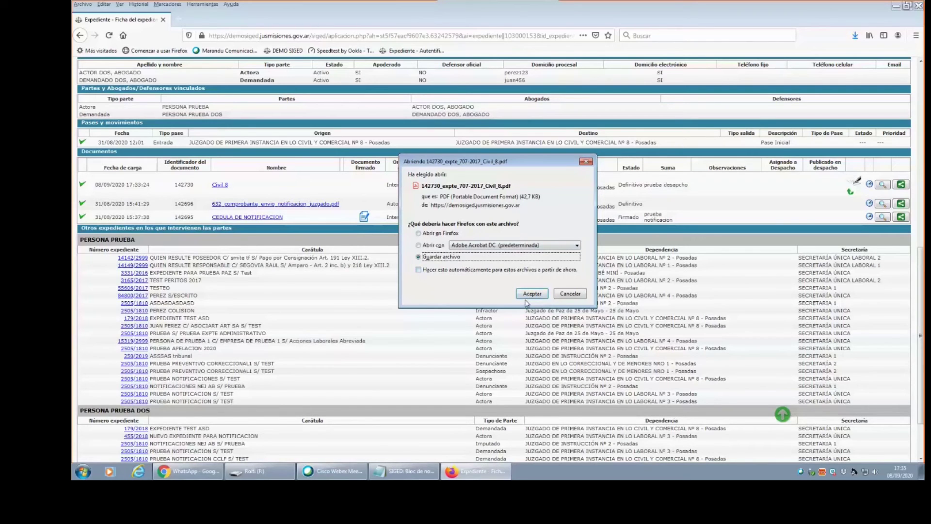
Save 142730_expte_707-2017_Civil_8.pdf to the Escritorio folder and go to Listado de Despachos.
{"action": "left_click", "coordinate": [528, 294]}
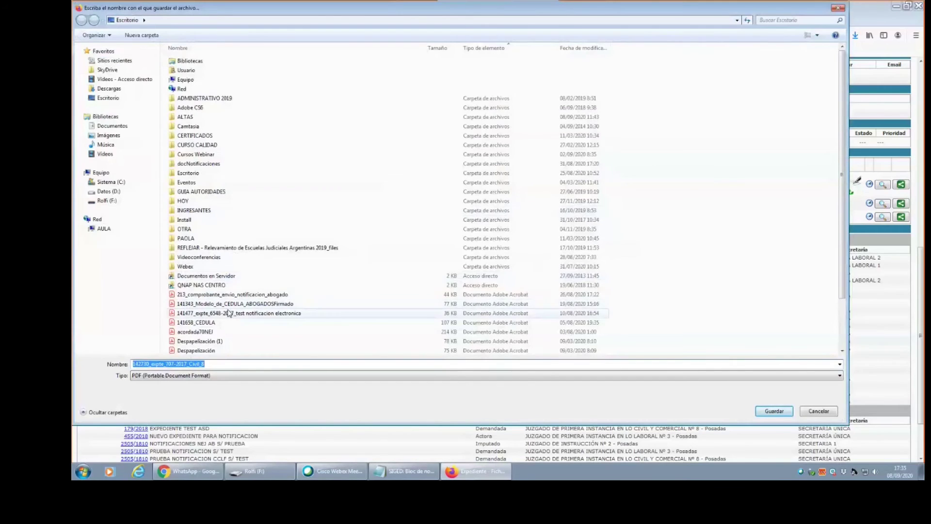
{"action": "left_click", "coordinate": [774, 411]}
{"action": "left_click_drag", "start_coordinate": [921, 302], "coordinate": [923, 114]}
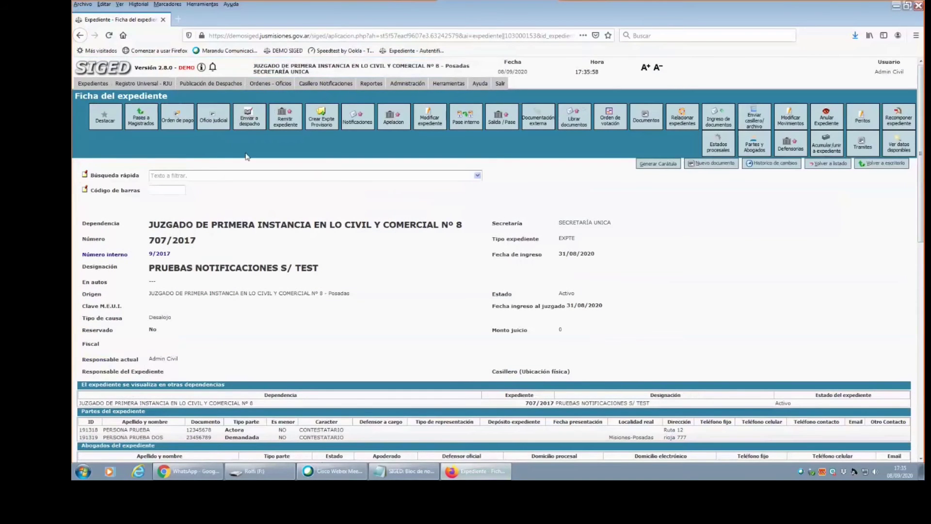
{"action": "left_click", "coordinate": [209, 103]}
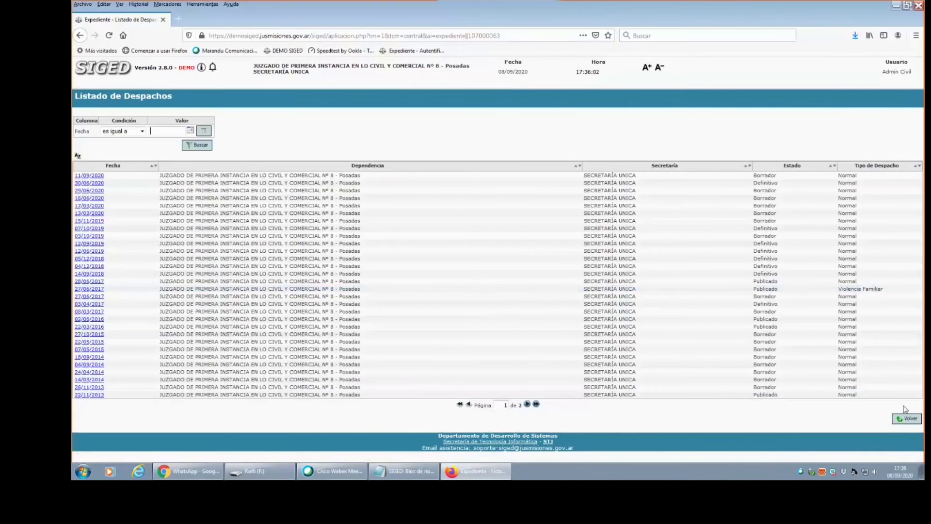
In the 11/09/2020 despacho, search '70' under Expediente and add expediente 707/2017.
{"action": "left_click", "coordinate": [80, 178]}
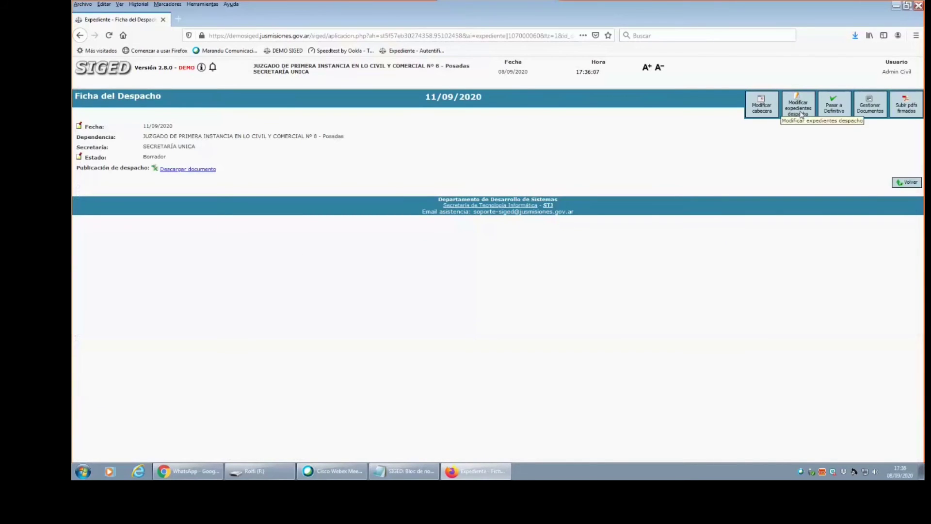
{"action": "left_click", "coordinate": [801, 114]}
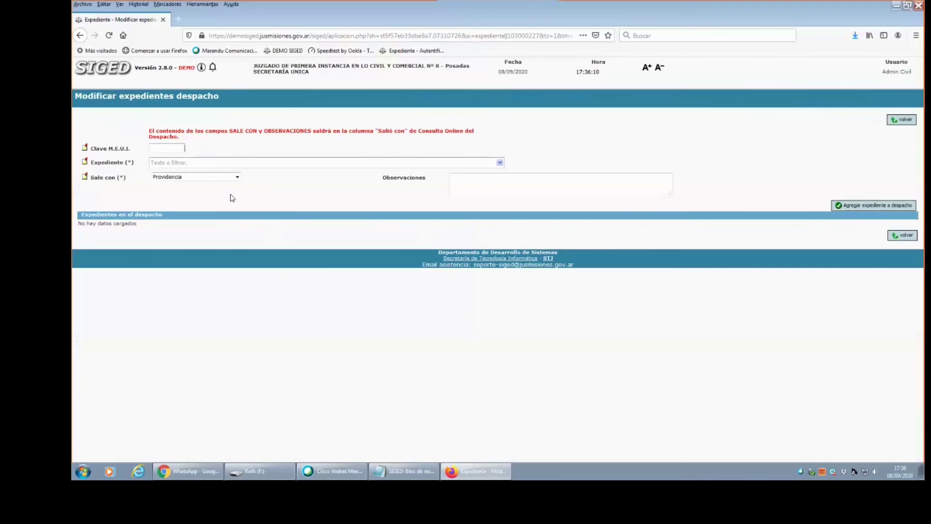
{"action": "left_click", "coordinate": [238, 163]}
{"action": "type", "text": "707"}
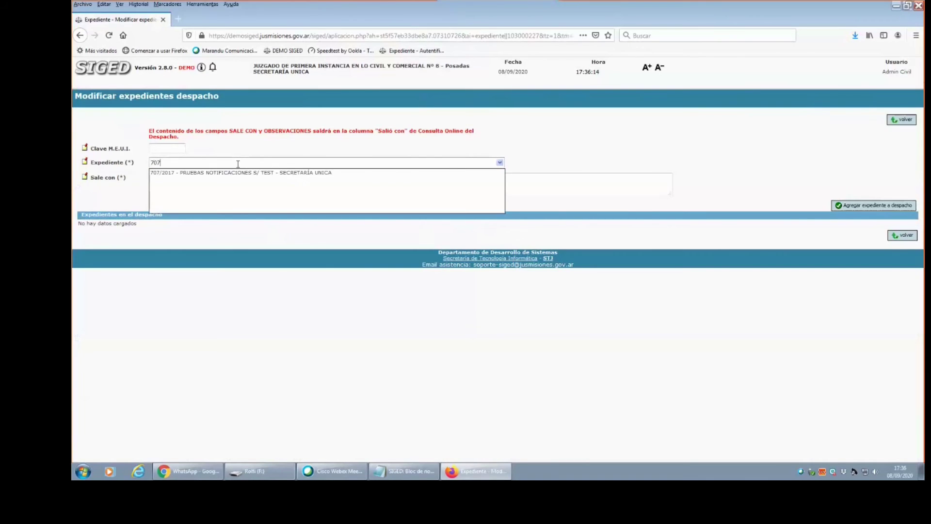
{"action": "left_click", "coordinate": [238, 173]}
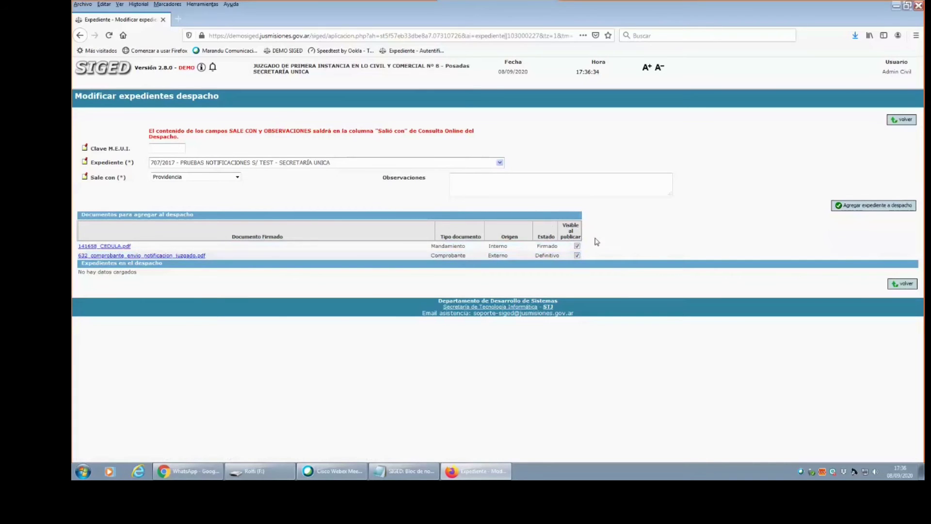
{"action": "left_click", "coordinate": [862, 205]}
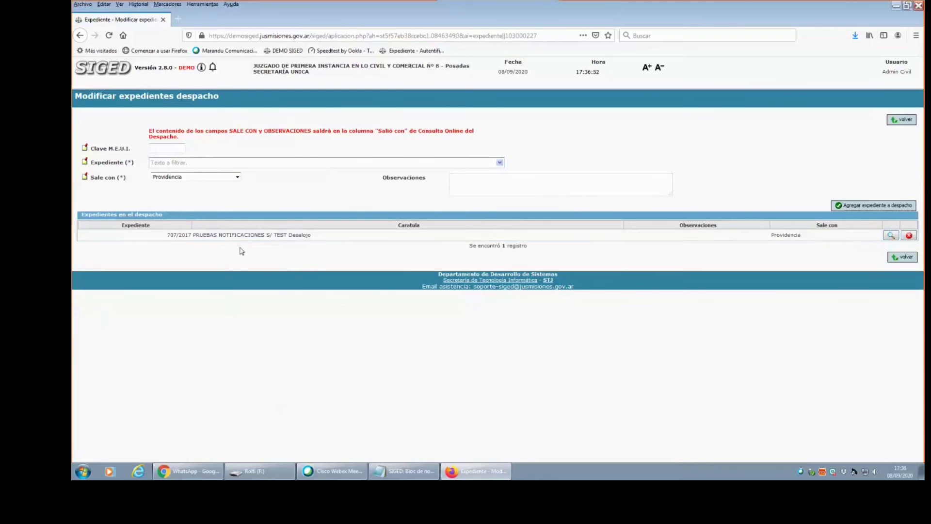
Go back to the Escritorio and open the expediente 707/2017 record.
{"action": "left_click", "coordinate": [111, 68]}
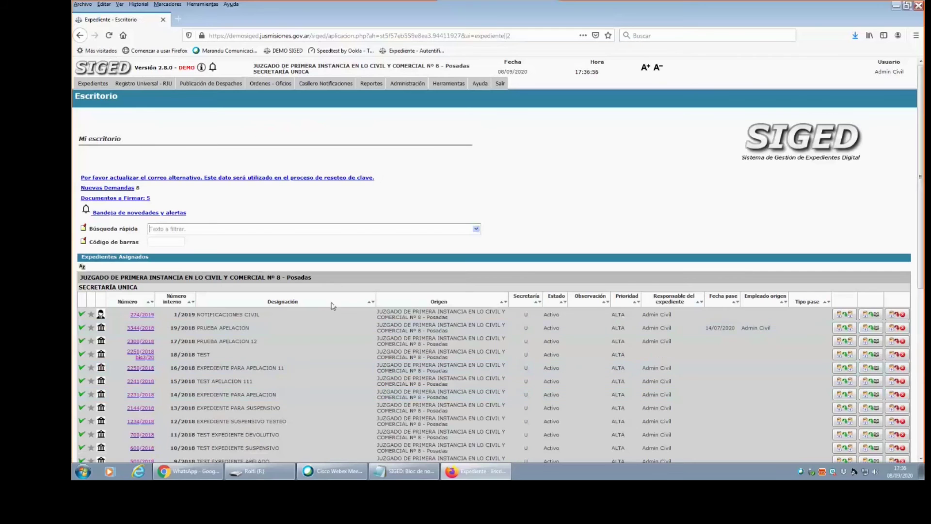
{"action": "scroll", "coordinate": [154, 399], "scroll_direction": "down", "scroll_amount": 1}
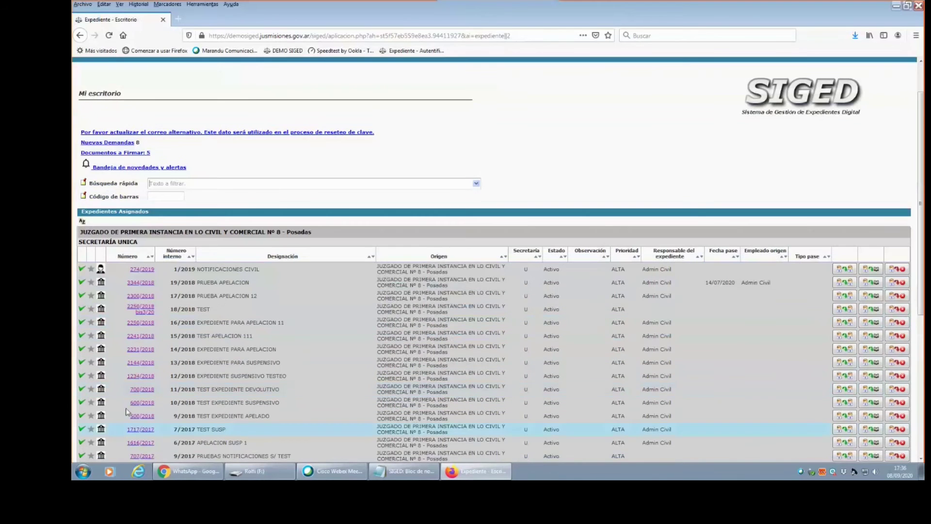
{"action": "scroll", "coordinate": [139, 430], "scroll_direction": "up", "scroll_amount": 1}
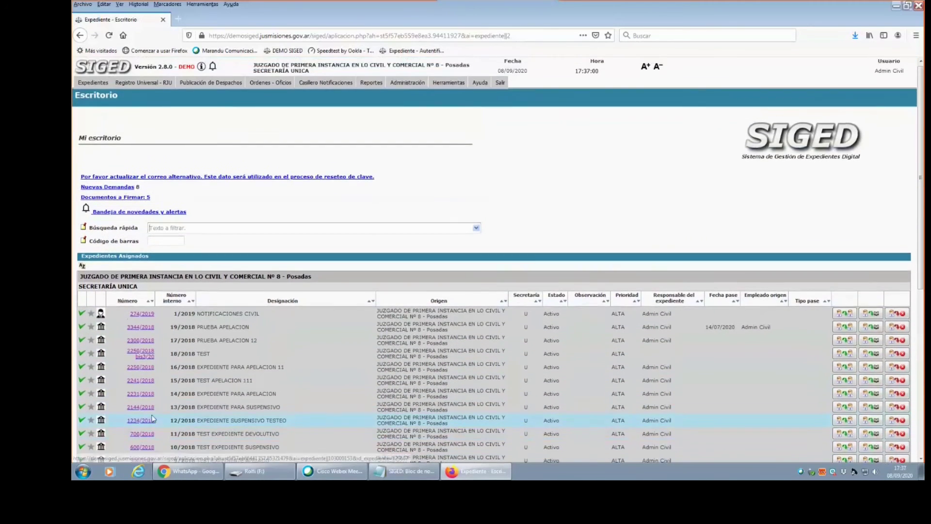
{"action": "scroll", "coordinate": [534, 320], "scroll_direction": "down", "scroll_amount": 1}
{"action": "left_click_drag", "start_coordinate": [922, 208], "coordinate": [921, 345]}
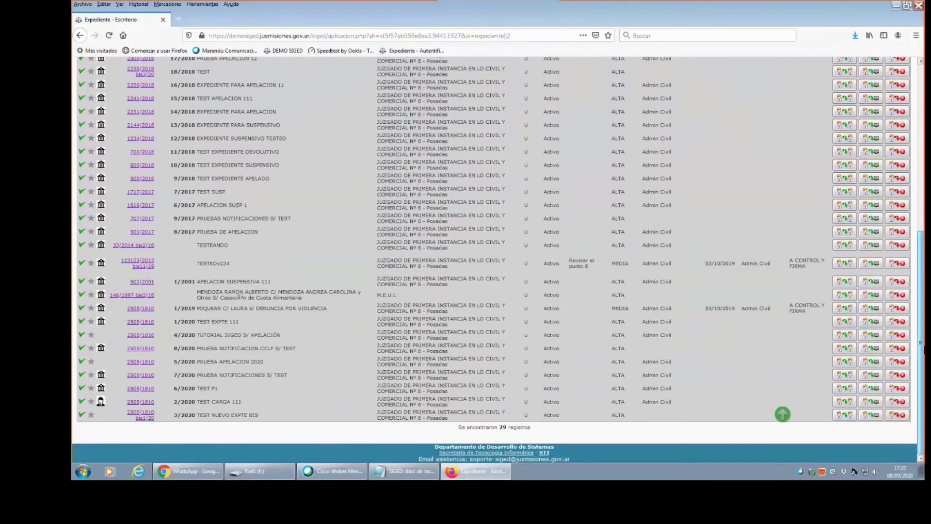
{"action": "left_click", "coordinate": [139, 221]}
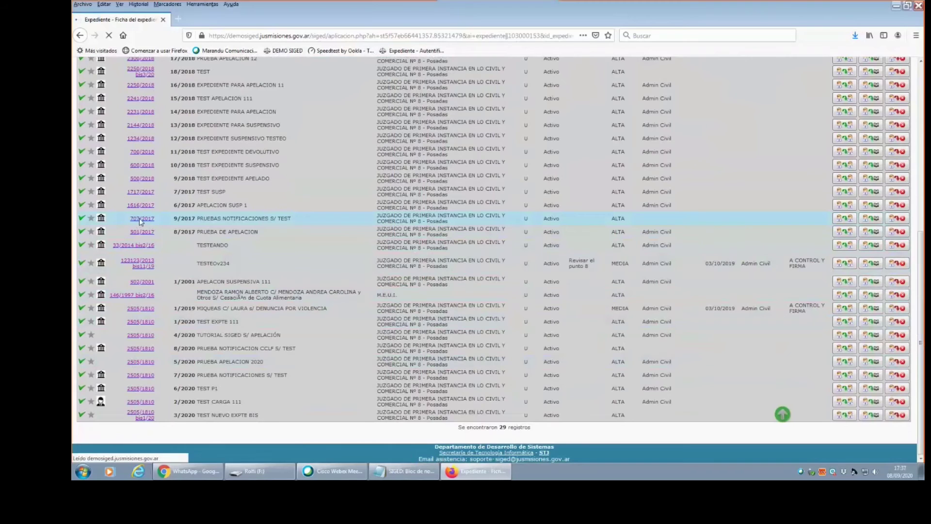
Review the record's Civil 8 document and the 707/2017 expediente number.
{"action": "scroll", "coordinate": [231, 359], "scroll_direction": "down", "scroll_amount": 6}
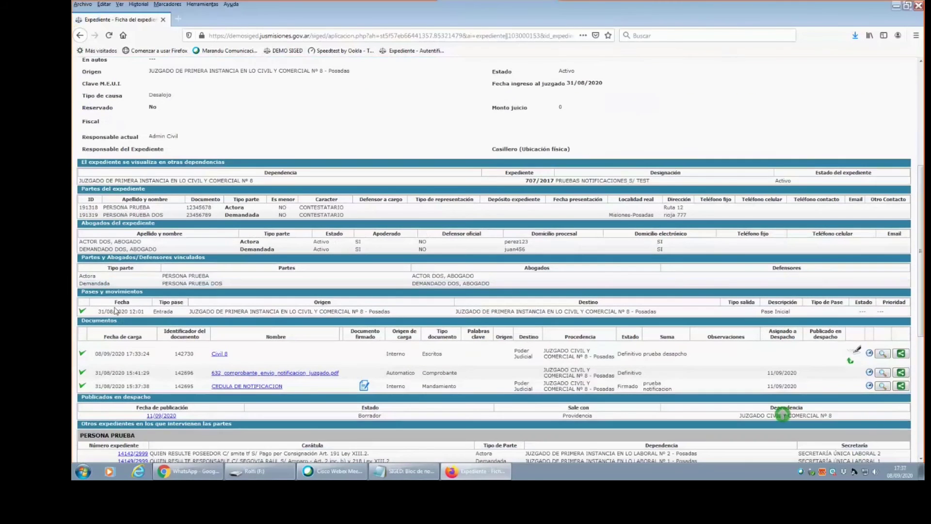
{"action": "left_click_drag", "start_coordinate": [231, 359], "coordinate": [210, 355]}
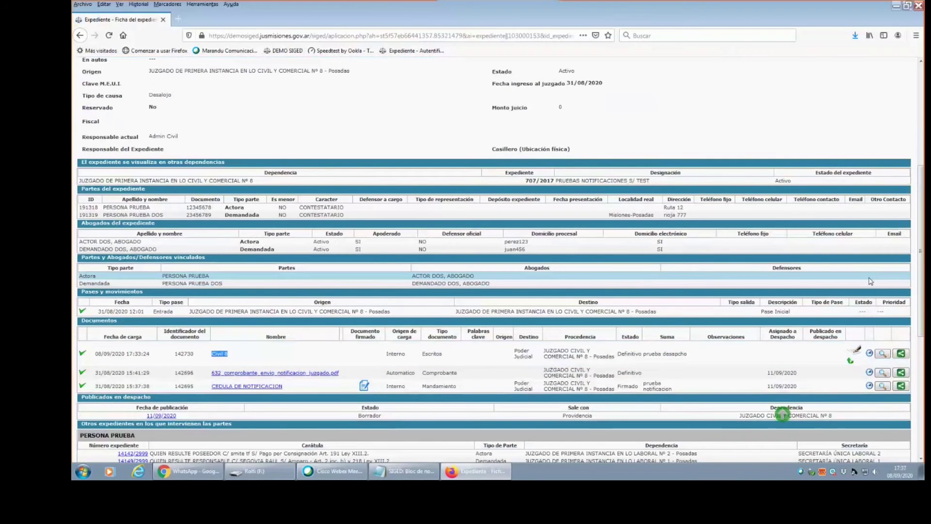
{"action": "scroll", "coordinate": [910, 278], "scroll_direction": "up", "scroll_amount": 5}
{"action": "left_click_drag", "start_coordinate": [149, 216], "coordinate": [212, 221]}
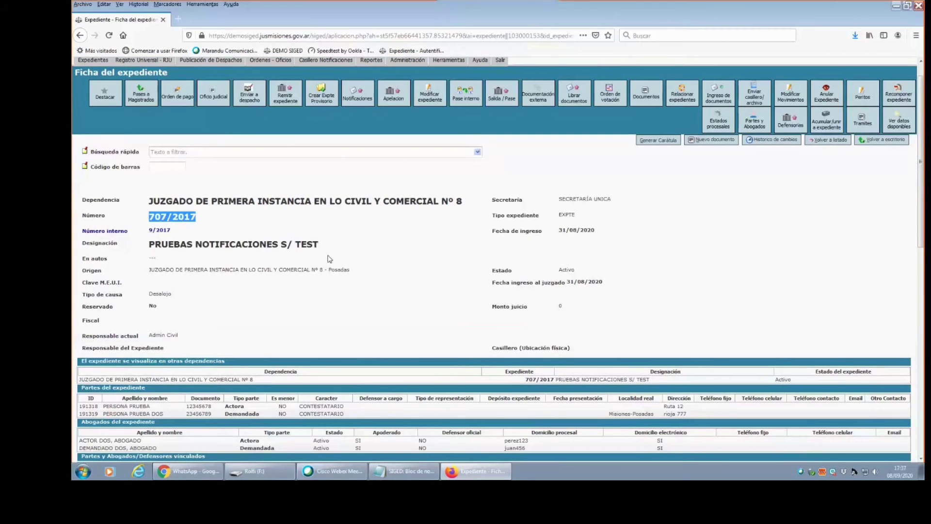
{"action": "left_click_drag", "start_coordinate": [921, 214], "coordinate": [121, 247]}
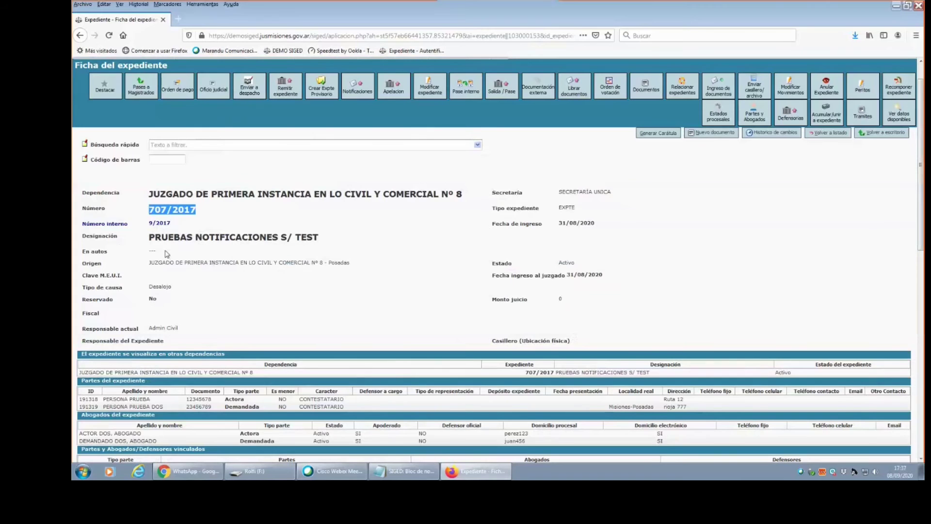
{"action": "left_click_drag", "start_coordinate": [922, 214], "coordinate": [924, 262]}
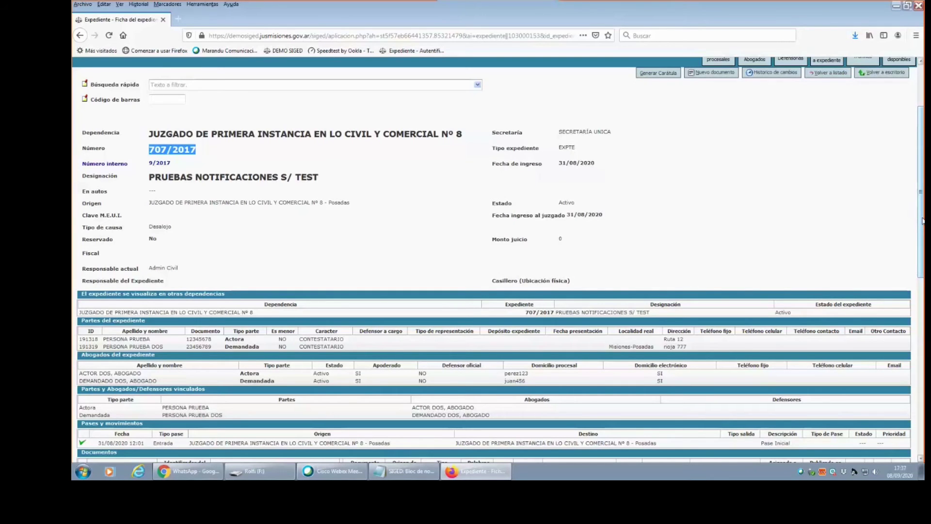
{"action": "scroll", "coordinate": [922, 219], "scroll_direction": "up", "scroll_amount": 3}
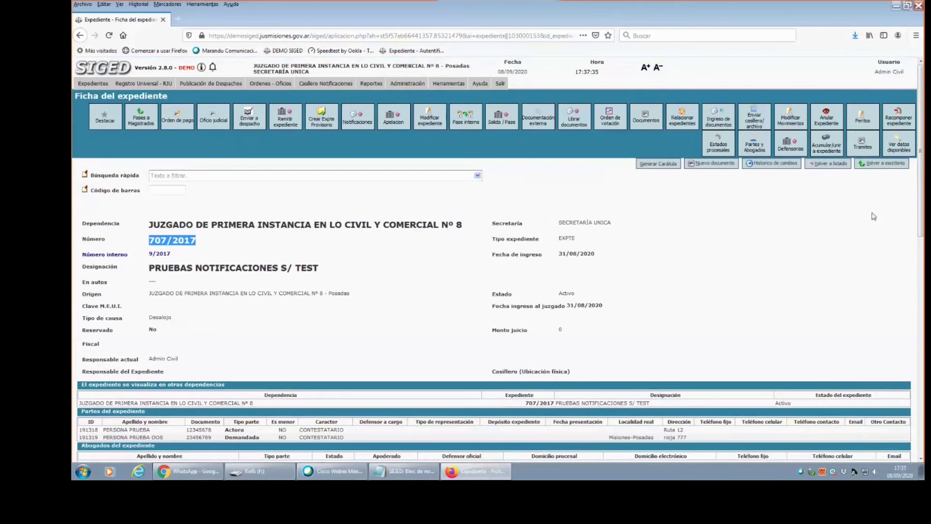
{"action": "scroll", "coordinate": [815, 180], "scroll_direction": "down", "scroll_amount": 1}
{"action": "scroll", "coordinate": [811, 177], "scroll_direction": "up", "scroll_amount": 1}
{"action": "left_click", "coordinate": [213, 97]}
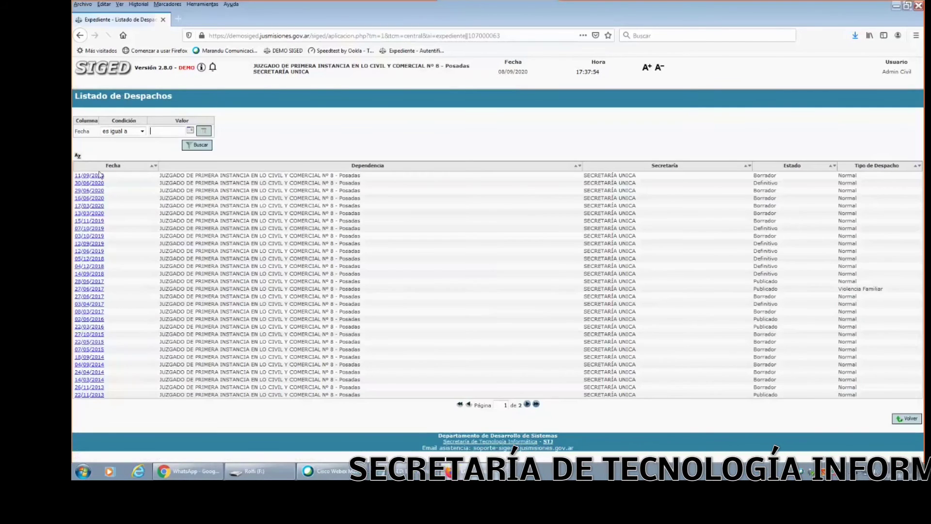
{"action": "left_click", "coordinate": [90, 175]}
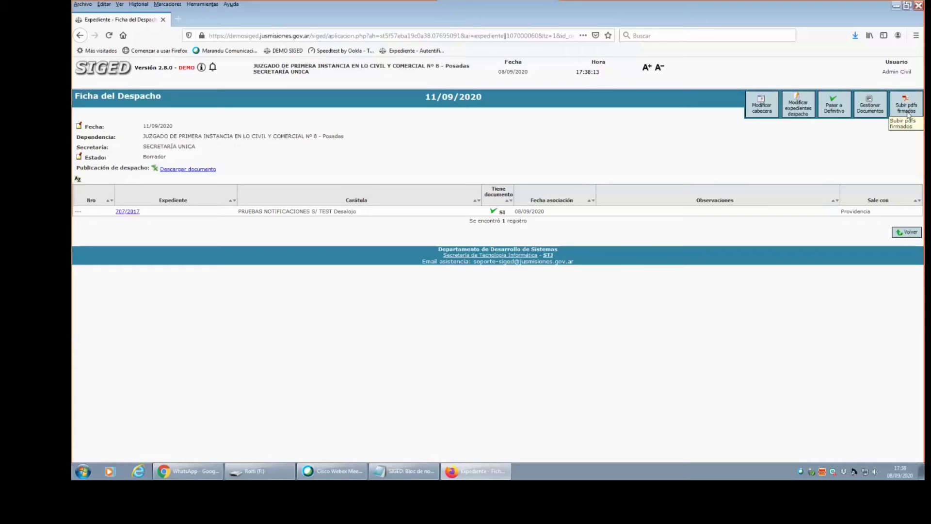
{"action": "left_click", "coordinate": [908, 109]}
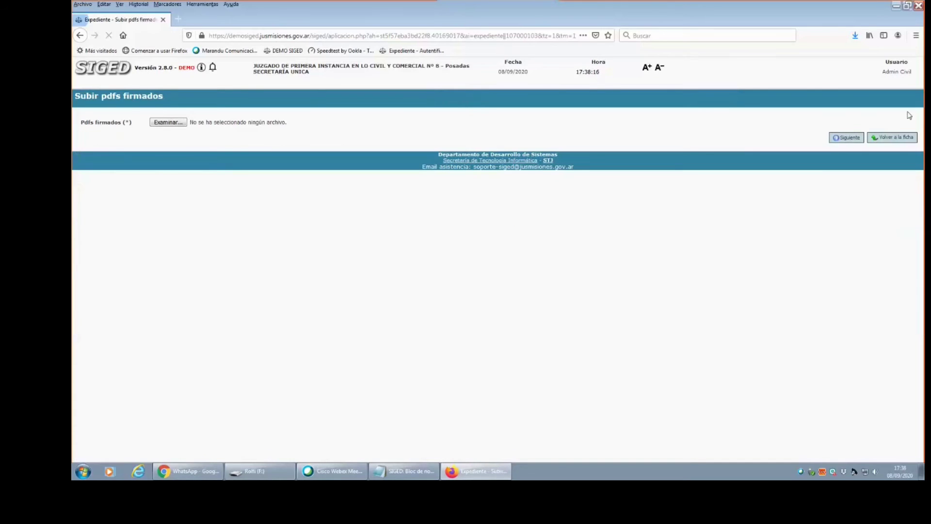
{"action": "left_click", "coordinate": [891, 138]}
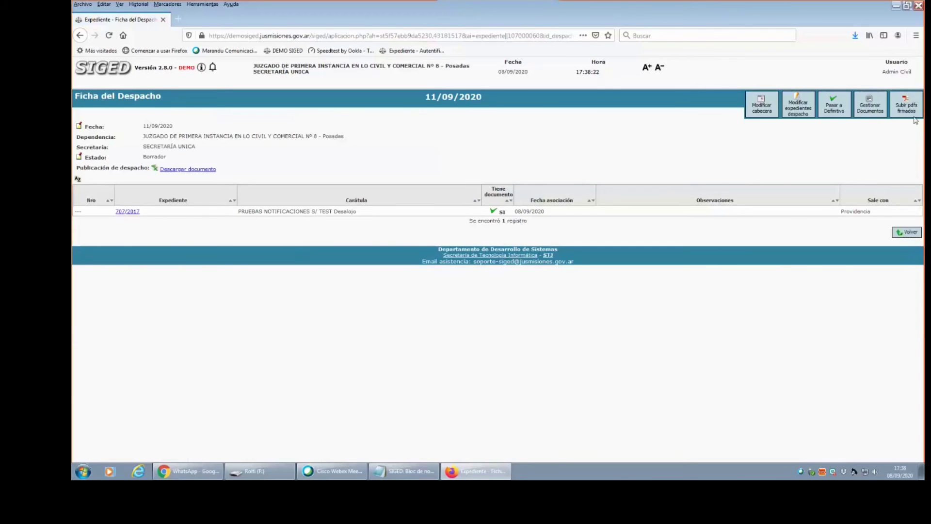
Open expediente 707/2017's record and highlight the Civil 8 document's name and identifier.
{"action": "left_click", "coordinate": [125, 213]}
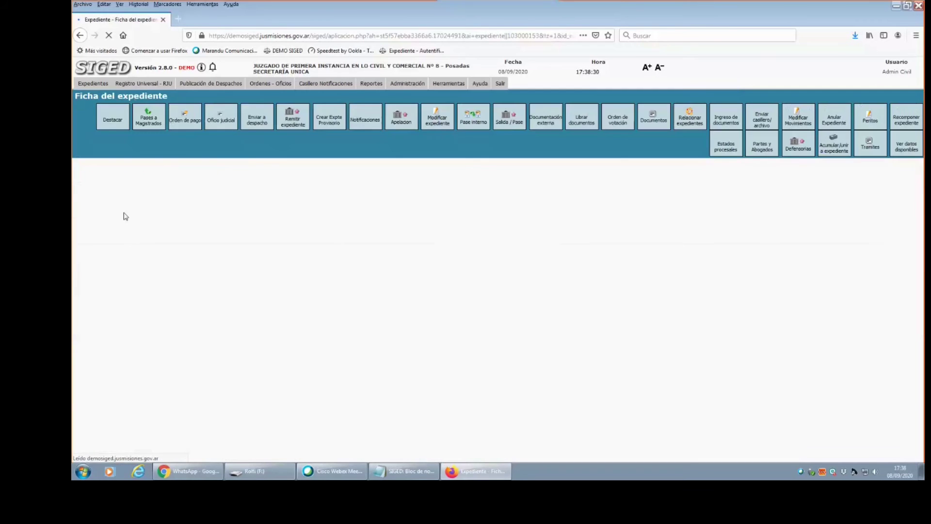
{"action": "scroll", "coordinate": [414, 312], "scroll_direction": "down", "scroll_amount": 5}
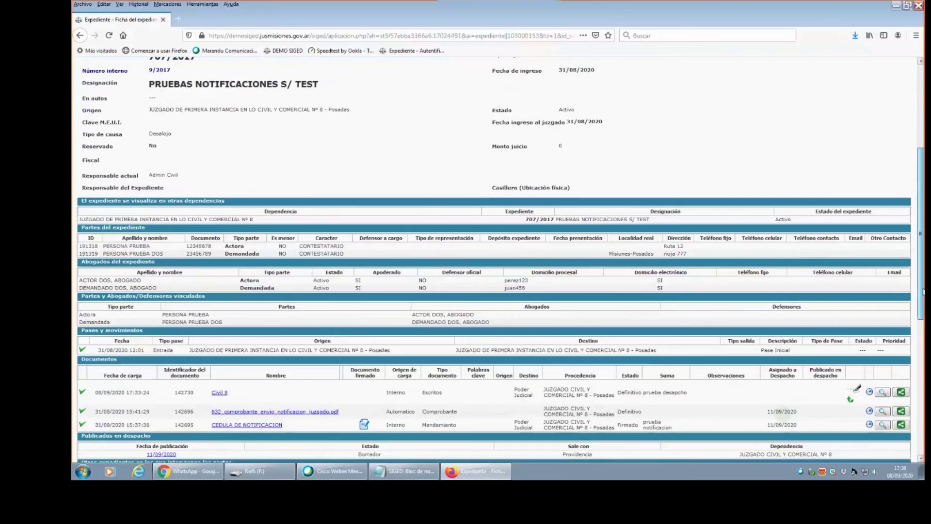
{"action": "left_click_drag", "start_coordinate": [212, 335], "coordinate": [238, 333]}
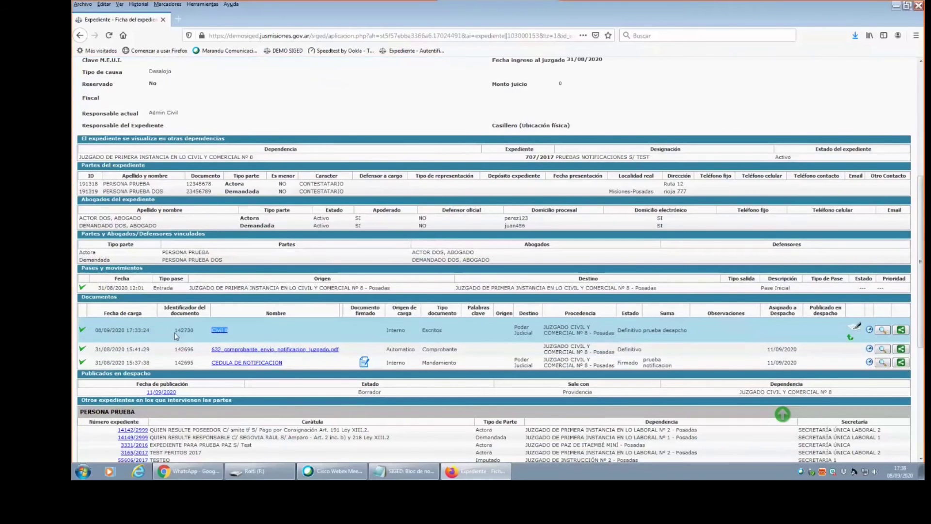
{"action": "left_click_drag", "start_coordinate": [174, 331], "coordinate": [198, 335]}
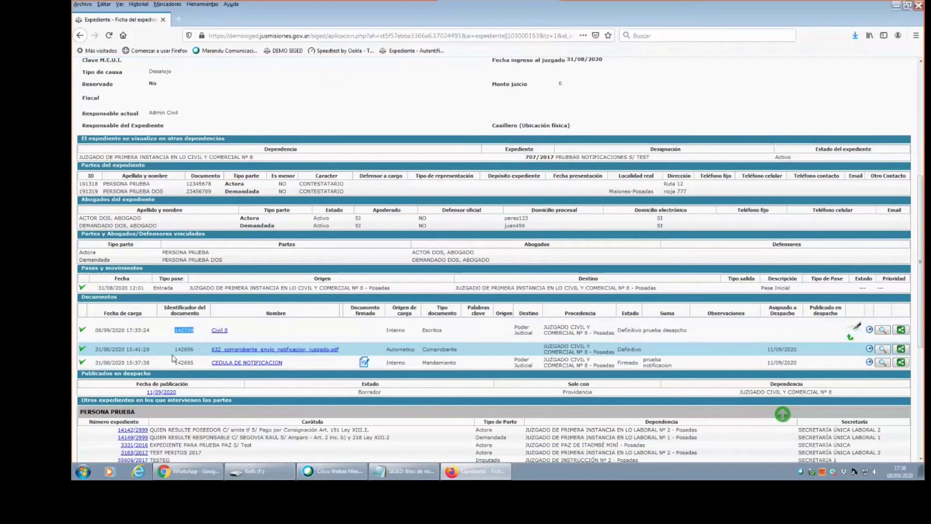
{"action": "left_click_drag", "start_coordinate": [920, 321], "coordinate": [911, 238]}
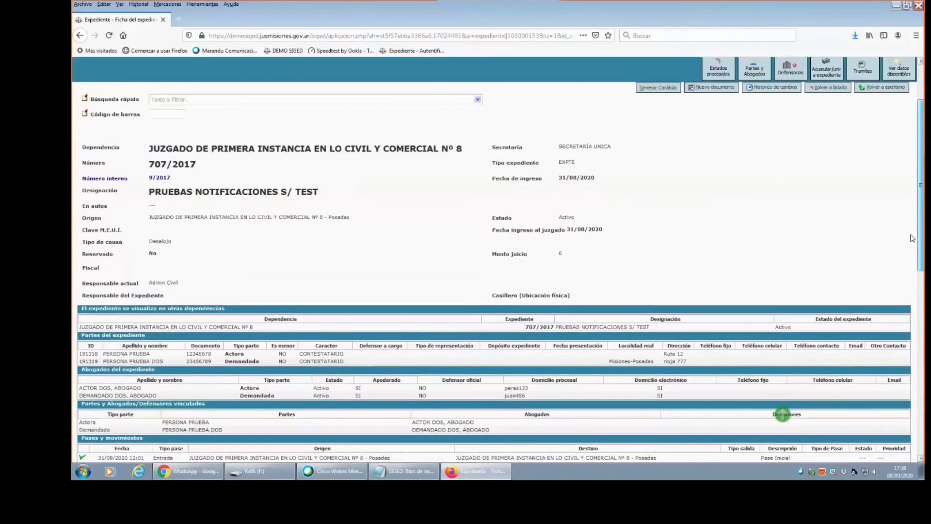
Check Civil 8's identifier 142730 and Definitivo status, then open Publicación de Despachos.
{"action": "scroll", "coordinate": [916, 238], "scroll_direction": "down", "scroll_amount": 1}
{"action": "scroll", "coordinate": [916, 238], "scroll_direction": "down", "scroll_amount": 3}
{"action": "scroll", "coordinate": [912, 233], "scroll_direction": "up", "scroll_amount": 3}
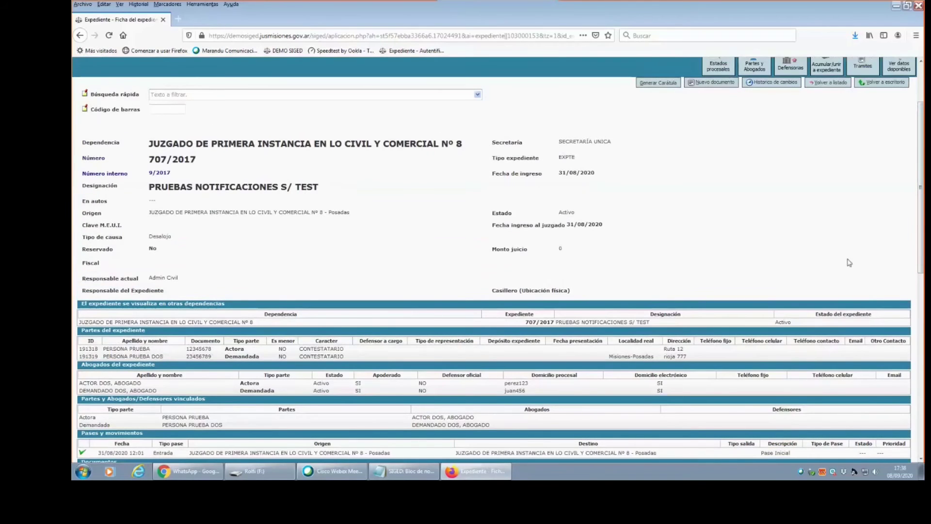
{"action": "scroll", "coordinate": [917, 228], "scroll_direction": "down", "scroll_amount": 7}
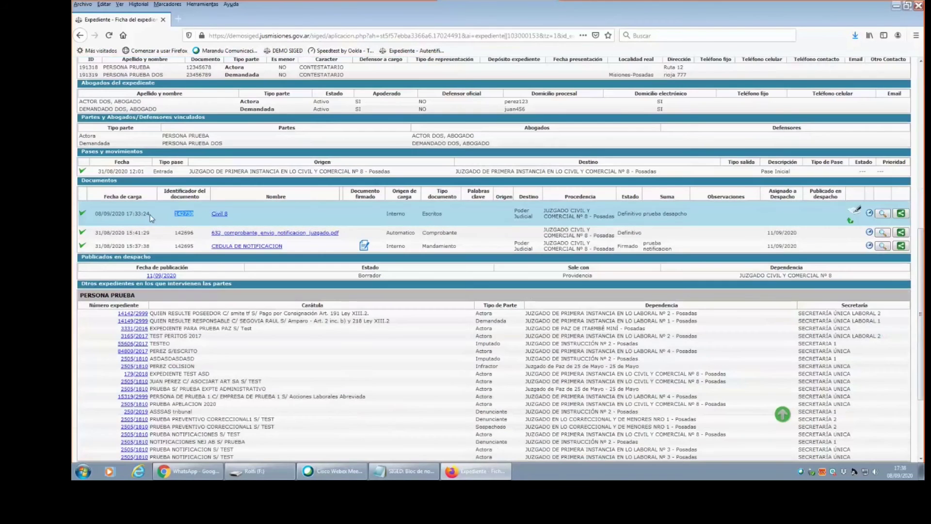
{"action": "left_click", "coordinate": [176, 215]}
{"action": "left_click_drag", "start_coordinate": [176, 214], "coordinate": [191, 222]}
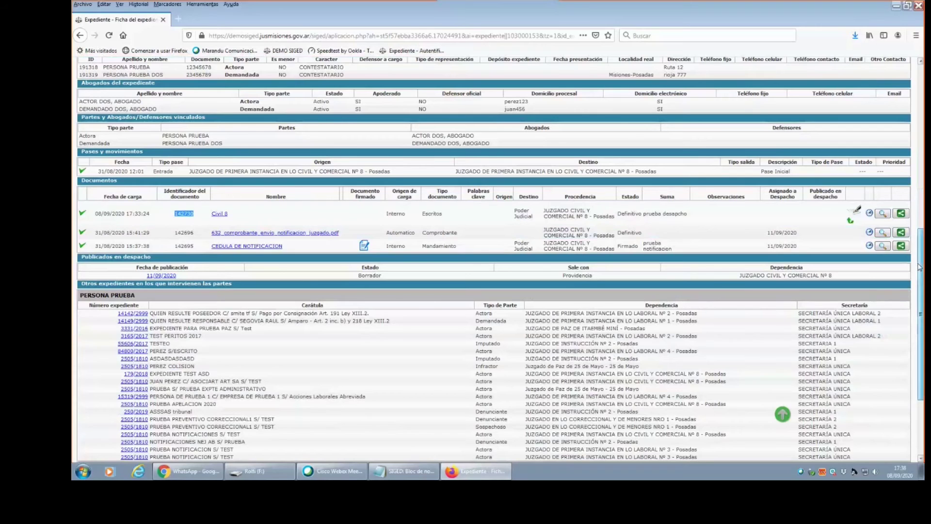
{"action": "left_click_drag", "start_coordinate": [920, 253], "coordinate": [919, 255]}
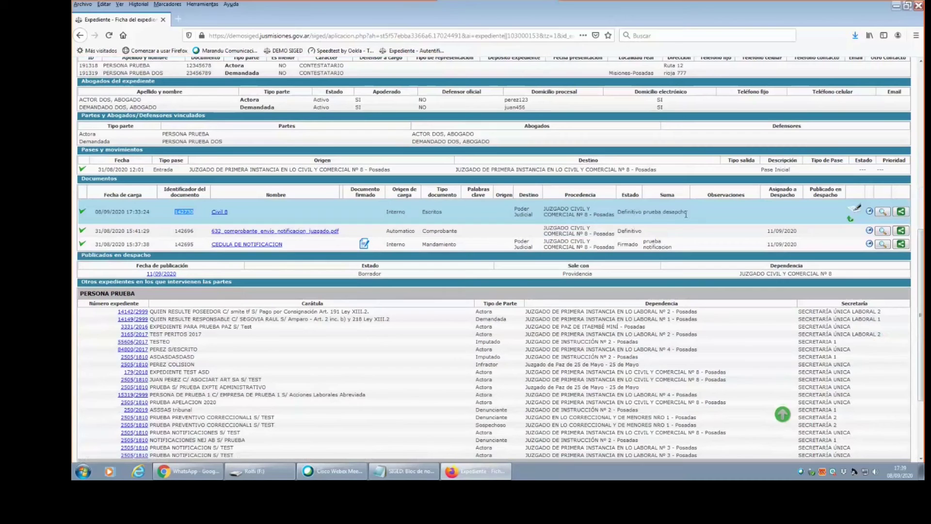
{"action": "left_click", "coordinate": [619, 213]}
{"action": "left_click_drag", "start_coordinate": [618, 213], "coordinate": [643, 212]}
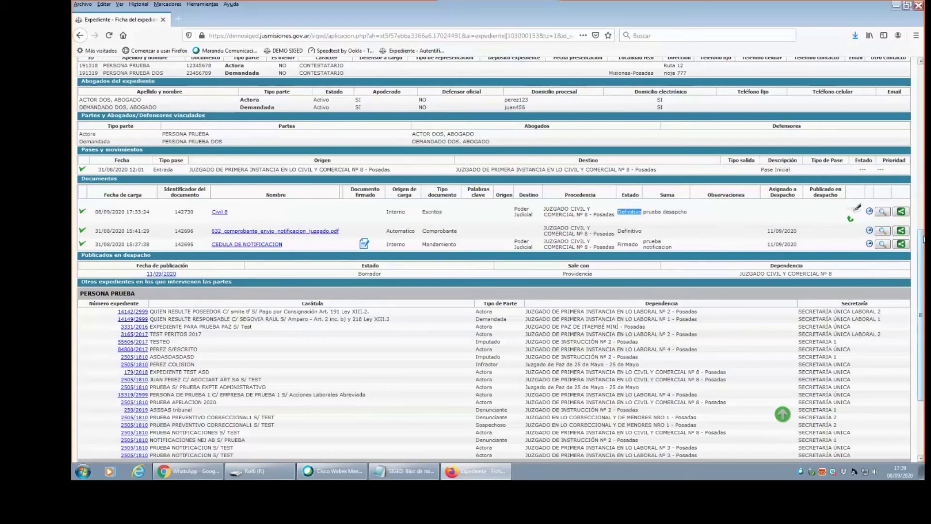
{"action": "scroll", "coordinate": [154, 263], "scroll_direction": "up", "scroll_amount": 15}
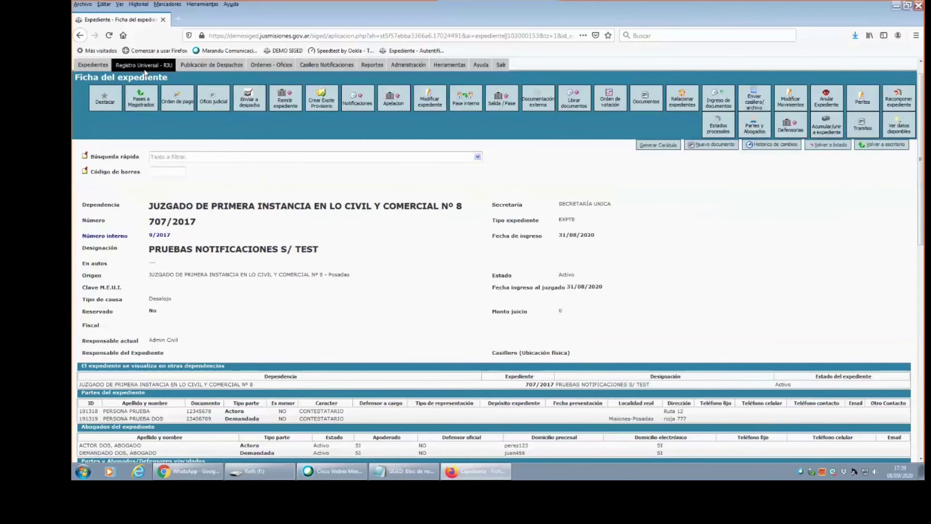
{"action": "left_click", "coordinate": [211, 65]}
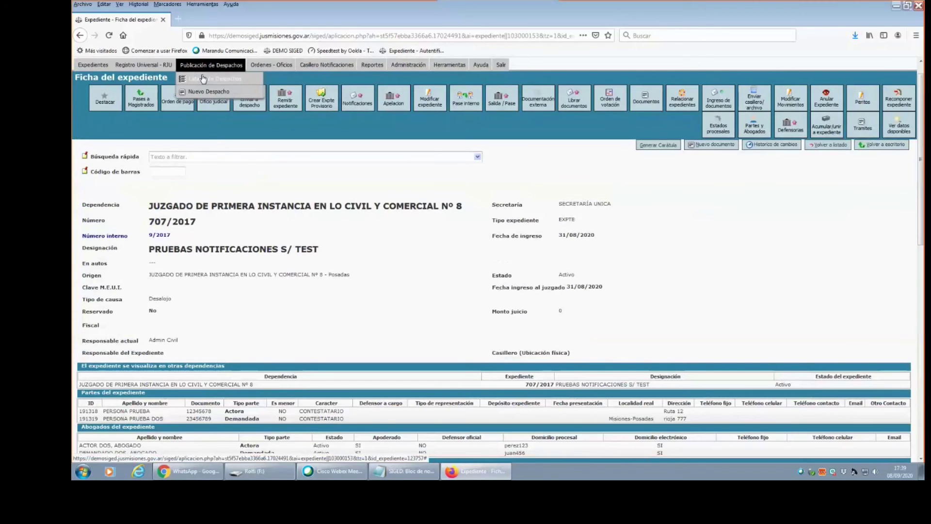
Open the 11/09/2020 despacho's Subir pdfs firmados form and its file chooser.
{"action": "left_click", "coordinate": [203, 78]}
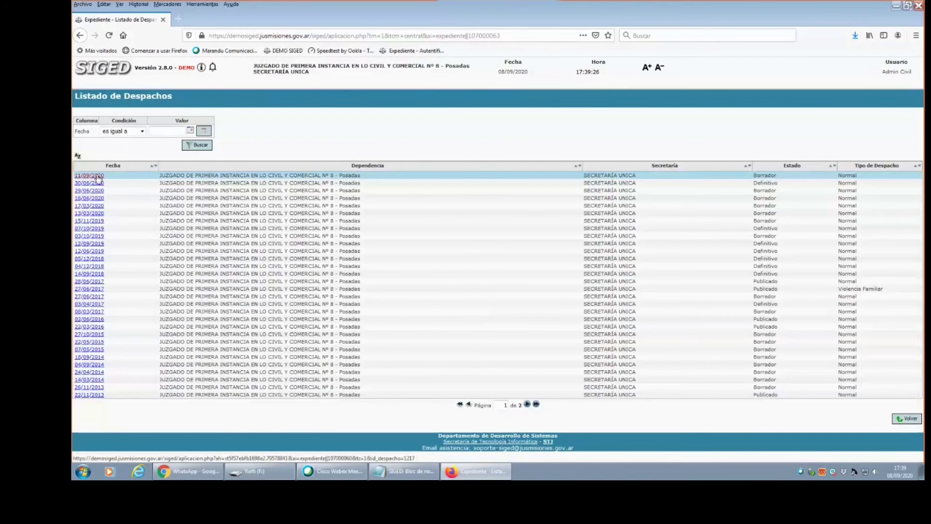
{"action": "left_click", "coordinate": [98, 176]}
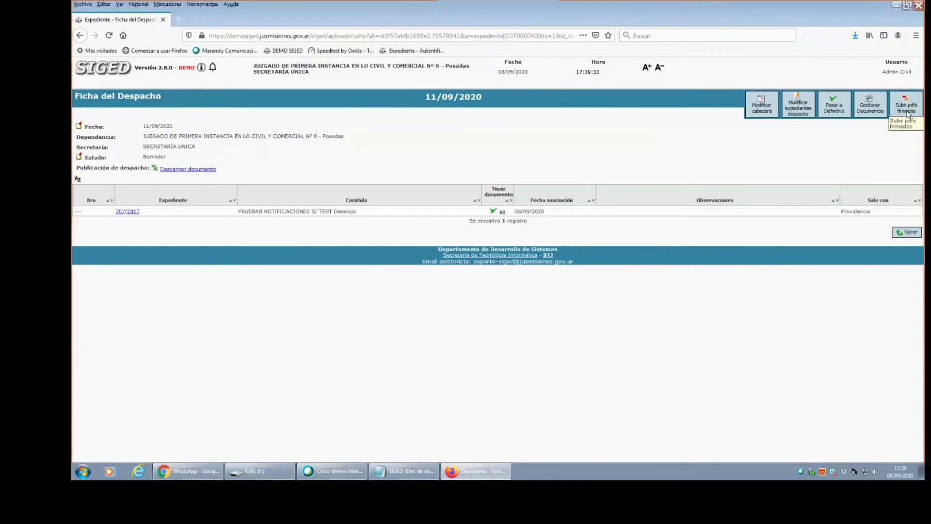
{"action": "left_click", "coordinate": [907, 107]}
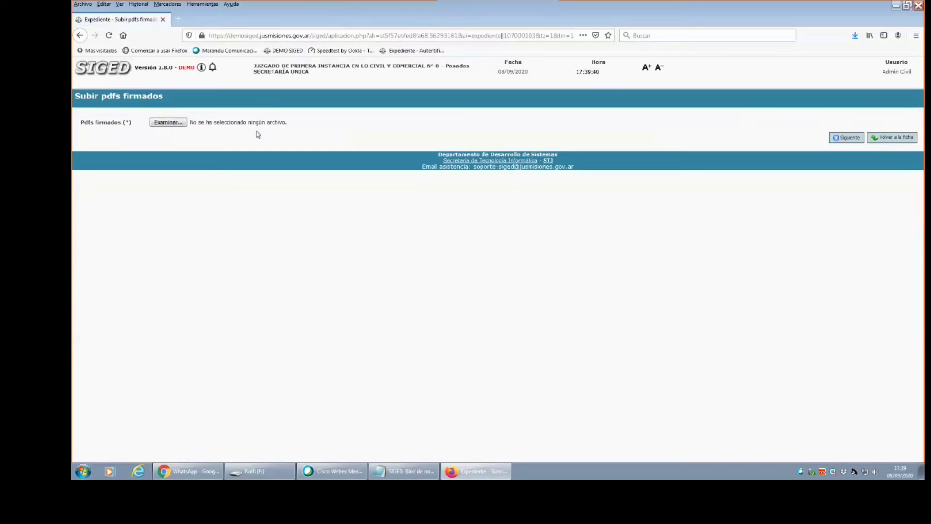
{"action": "left_click", "coordinate": [162, 125]}
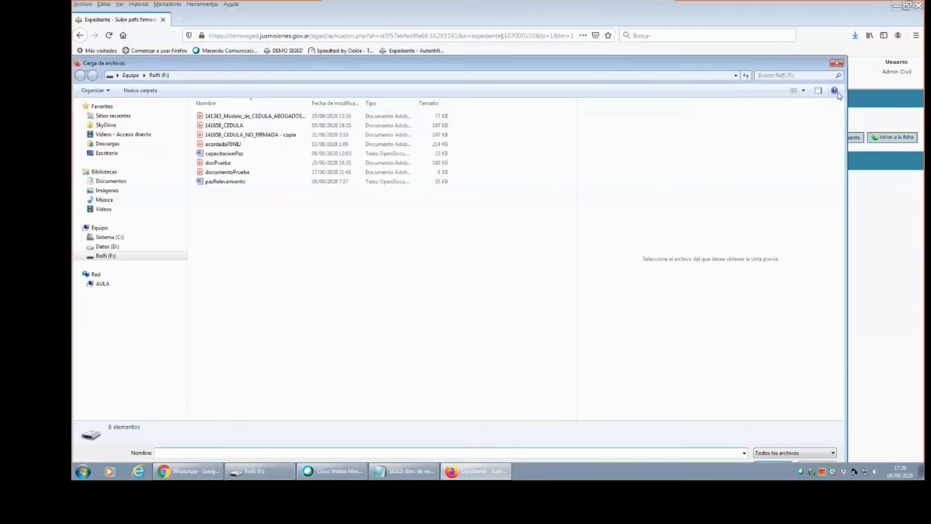
Choose docPrueba.pdf as the signed PDF and continue with Siguiente.
{"action": "left_click", "coordinate": [751, 18]}
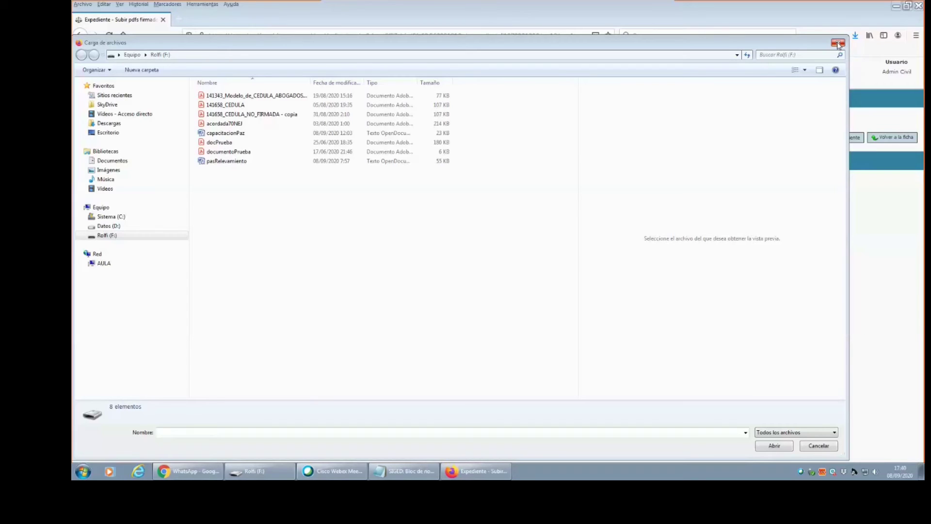
{"action": "left_click", "coordinate": [838, 44]}
{"action": "left_click", "coordinate": [160, 124]}
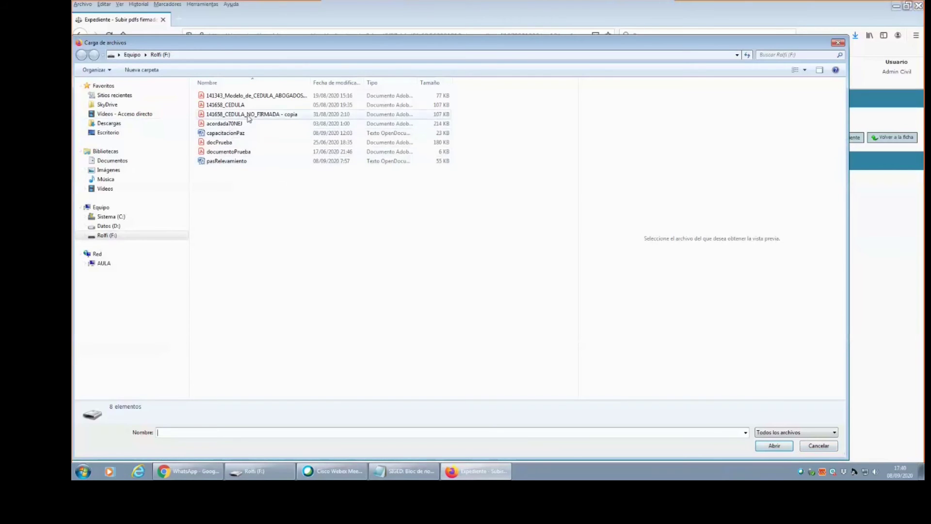
{"action": "double_click", "coordinate": [243, 145]}
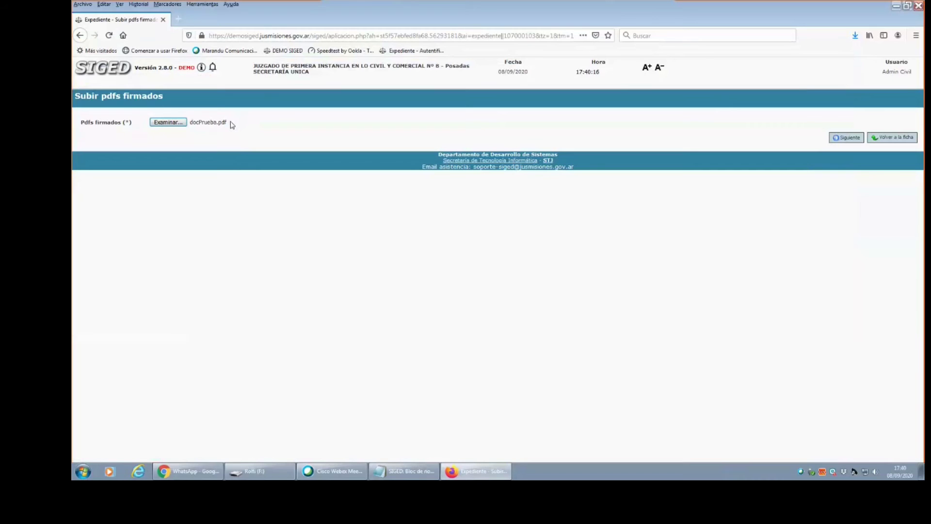
{"action": "left_click", "coordinate": [215, 124]}
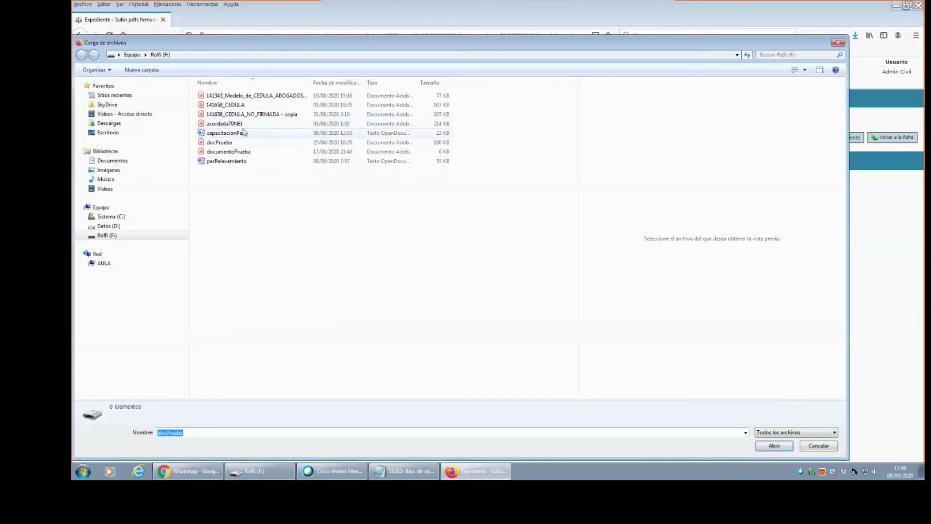
{"action": "left_click", "coordinate": [832, 448]}
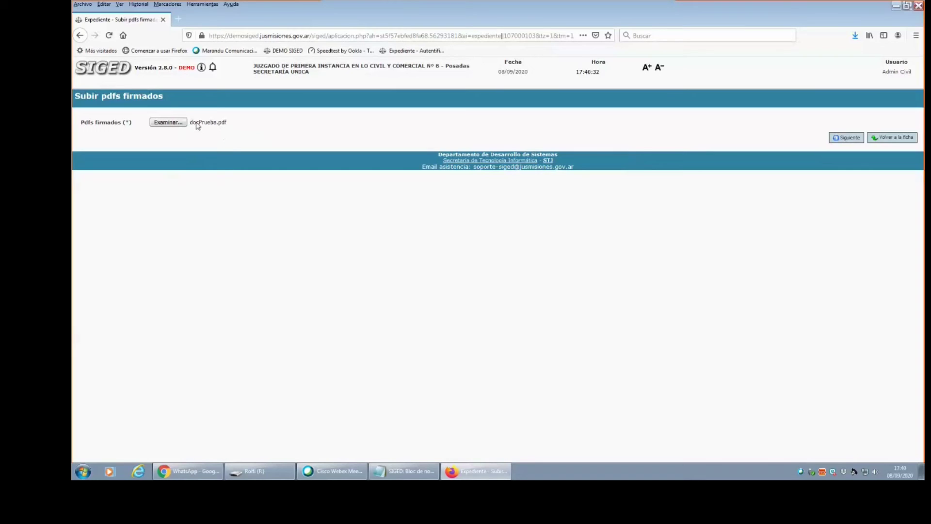
{"action": "left_click", "coordinate": [838, 143]}
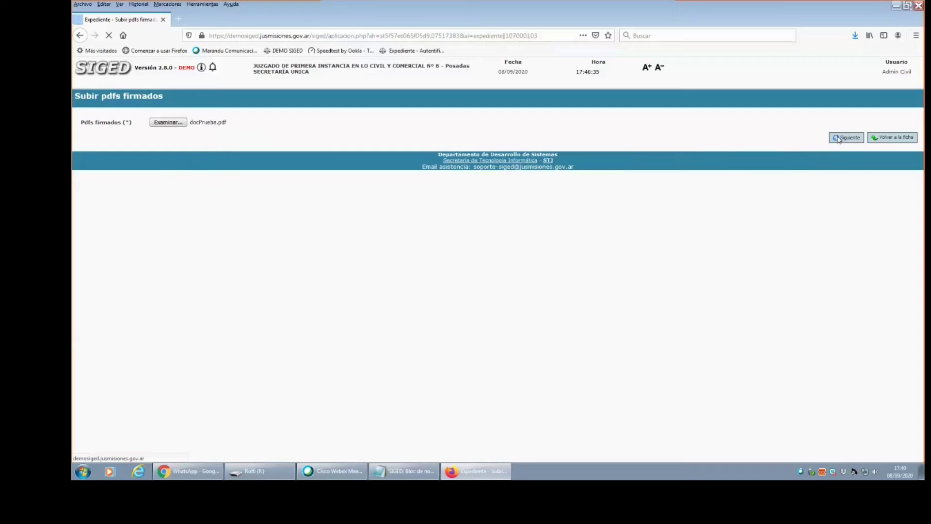
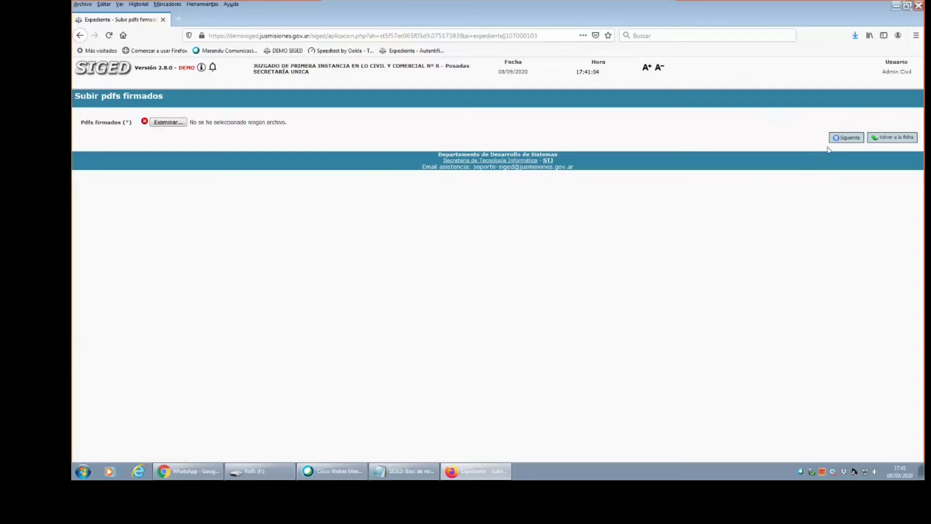
Return to the 11/09/2020 despacho record, check that it lists 707/2017, then go back to the despacho list.
{"action": "left_click", "coordinate": [885, 139]}
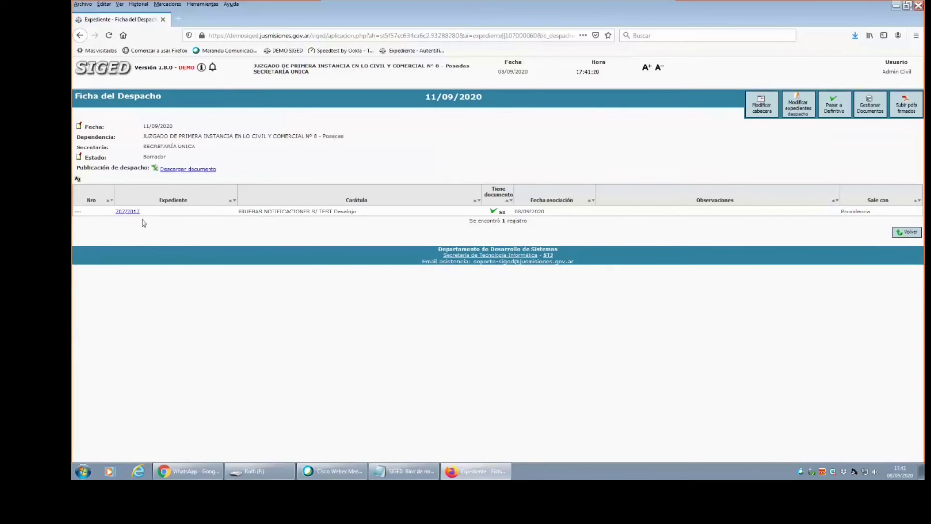
{"action": "left_click_drag", "start_coordinate": [115, 212], "coordinate": [150, 238]}
{"action": "left_click", "coordinate": [907, 233]}
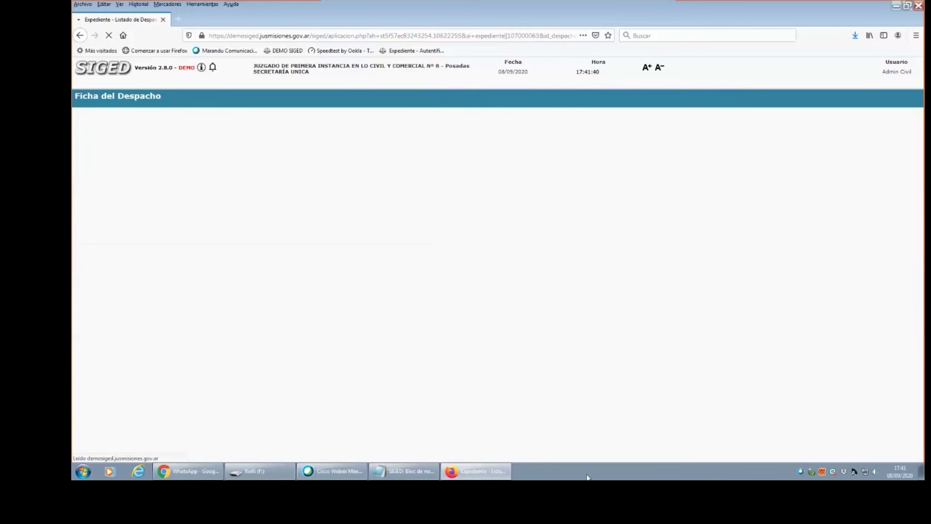
Open expediente 707/2017's record from the Escritorio desk.
{"action": "left_click", "coordinate": [122, 67]}
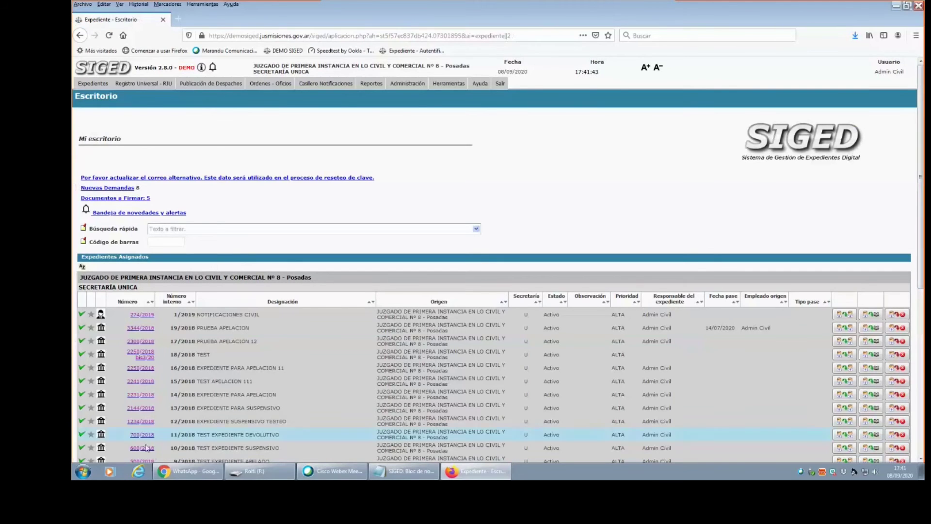
{"action": "scroll", "coordinate": [920, 234], "scroll_direction": "down", "scroll_amount": 5}
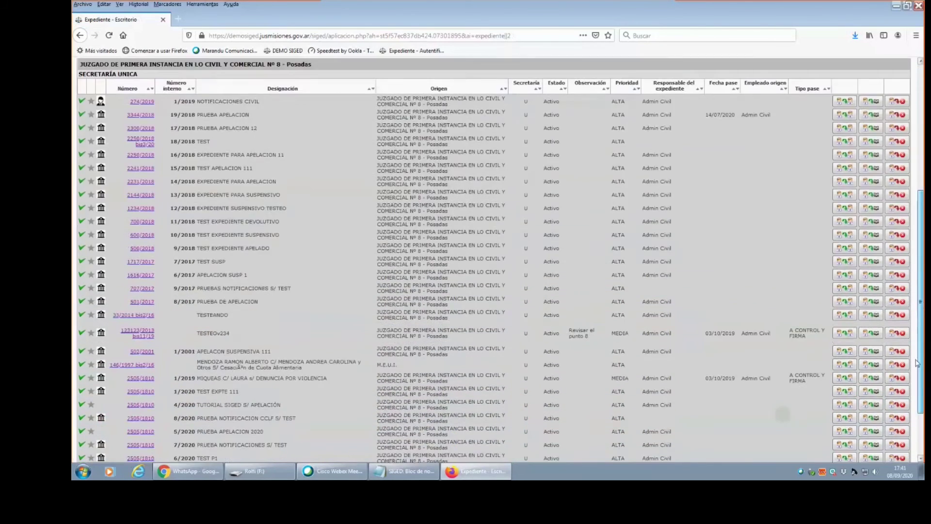
{"action": "scroll", "coordinate": [873, 371], "scroll_direction": "up", "scroll_amount": 1}
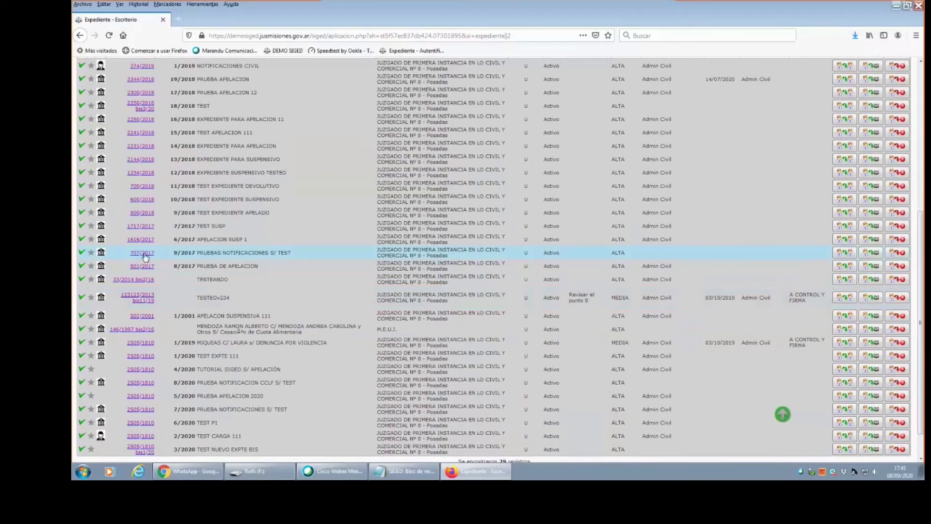
{"action": "left_click", "coordinate": [143, 253]}
{"action": "scroll", "coordinate": [887, 170], "scroll_direction": "down", "scroll_amount": 10}
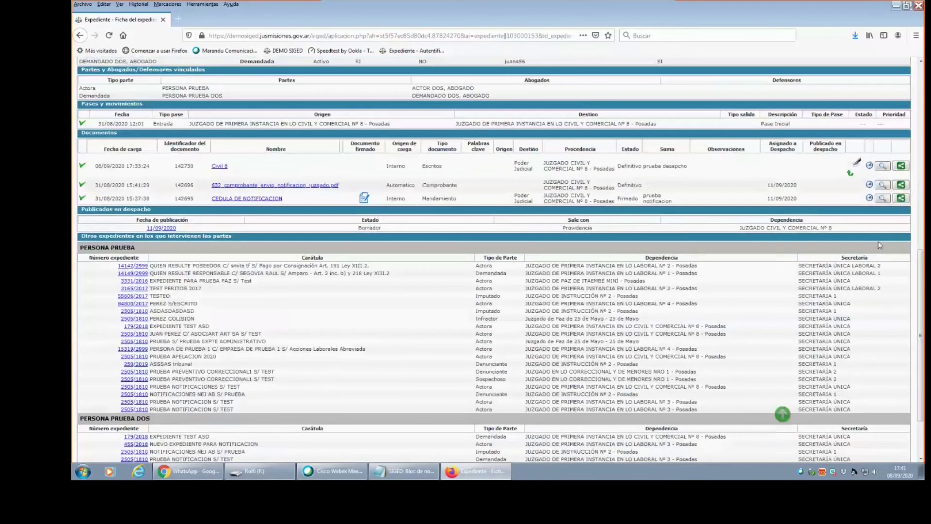
Attach 141658_CEDULA as the Civil 8 document's signed PDF and save it.
{"action": "left_click", "coordinate": [884, 167]}
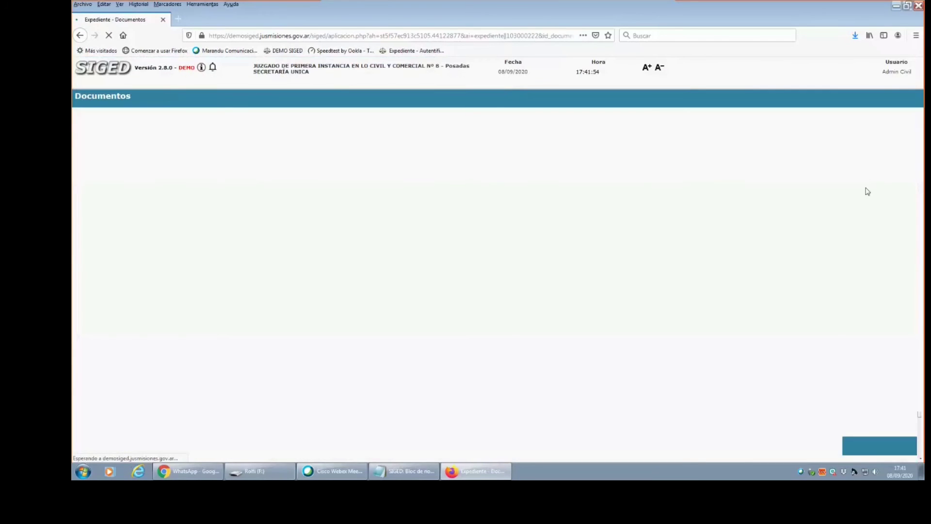
{"action": "left_click", "coordinate": [176, 246]}
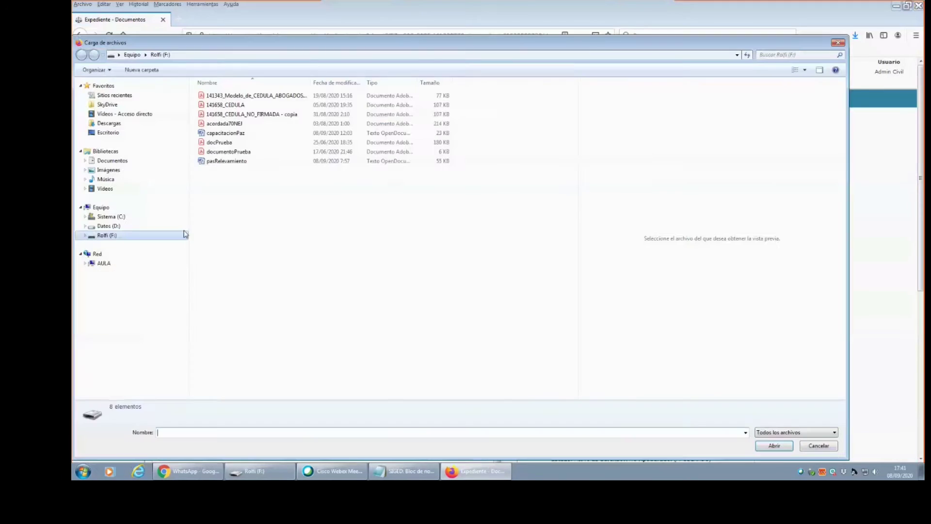
{"action": "left_click", "coordinate": [236, 106]}
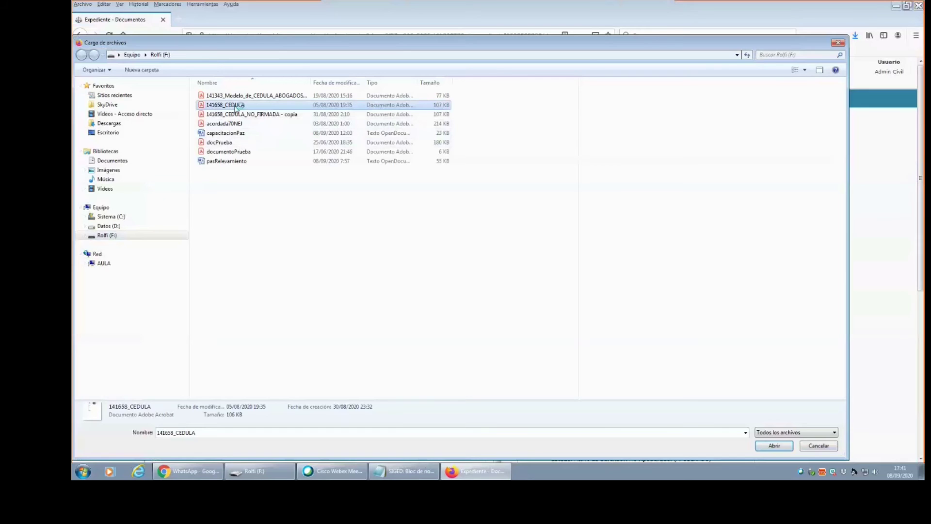
{"action": "double_click", "coordinate": [236, 106]}
{"action": "left_click_drag", "start_coordinate": [921, 201], "coordinate": [803, 343]}
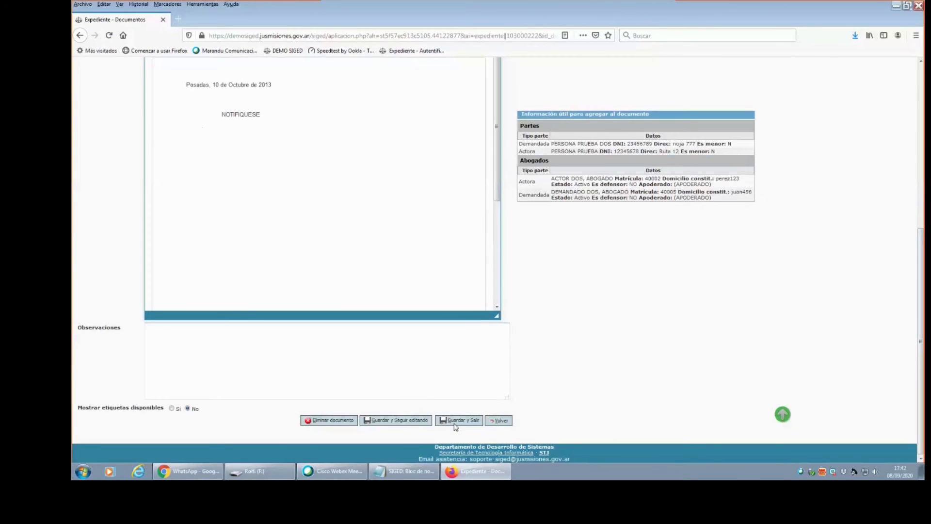
{"action": "left_click", "coordinate": [455, 421]}
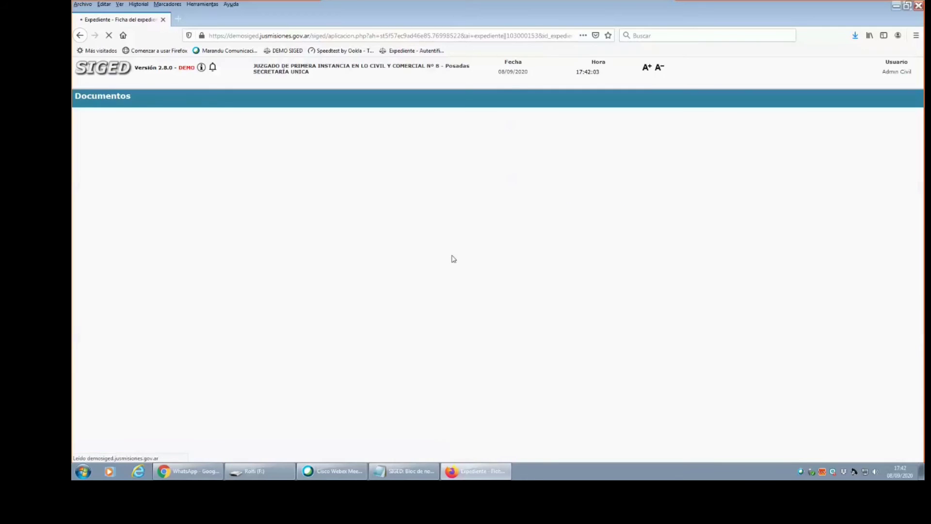
{"action": "scroll", "coordinate": [783, 414], "scroll_direction": "down", "scroll_amount": 3}
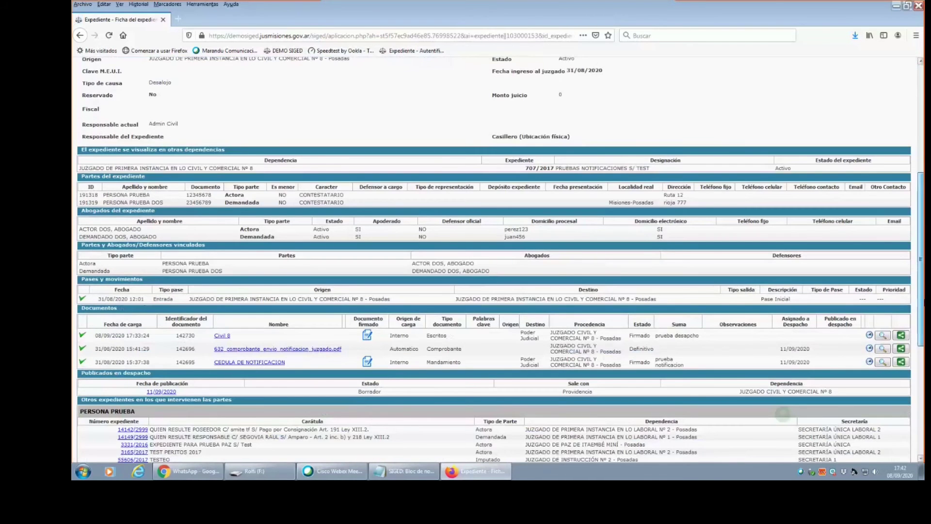
{"action": "scroll", "coordinate": [573, 256], "scroll_direction": "down", "scroll_amount": 2}
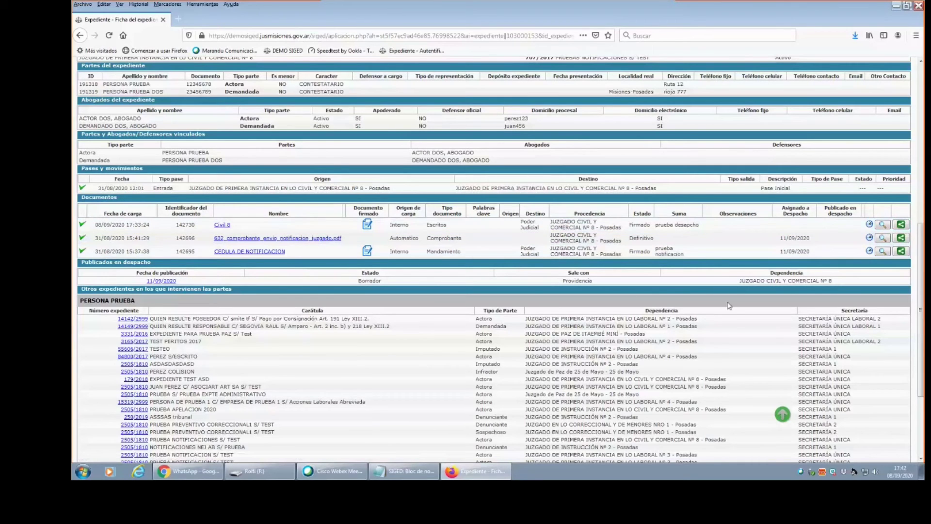
{"action": "mouse_move", "coordinate": [920, 310]}
{"action": "left_mouse_down"}
{"action": "mouse_move", "coordinate": [920, 158]}
{"action": "mouse_move", "coordinate": [924, 323]}
{"action": "left_mouse_up"}
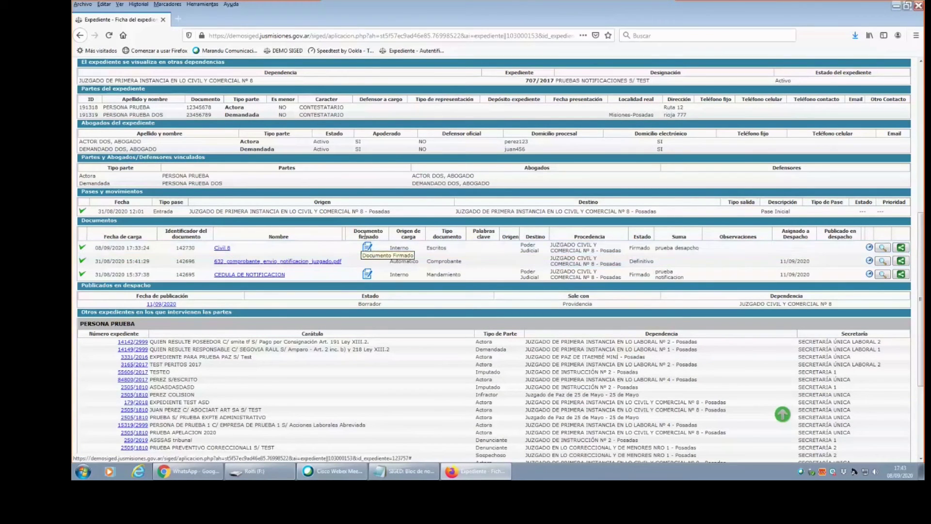
{"action": "left_click_drag", "start_coordinate": [354, 231], "coordinate": [393, 235]}
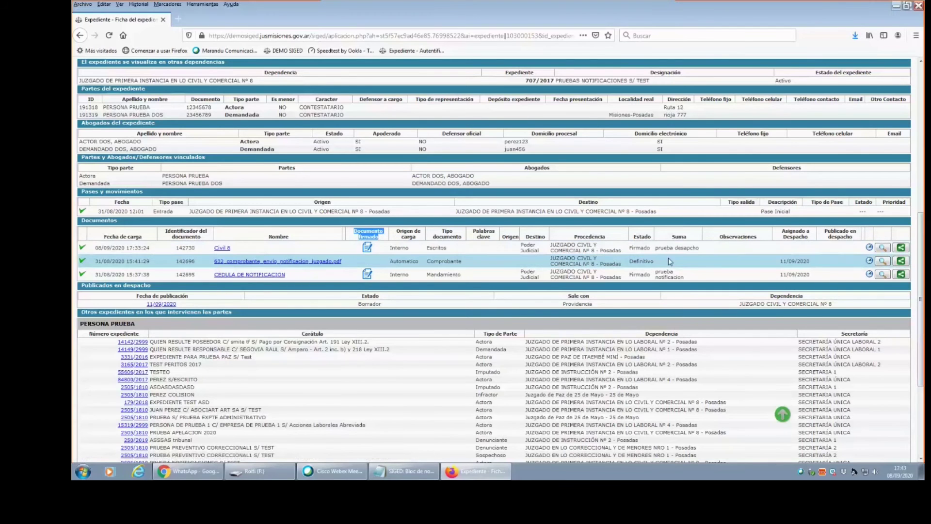
{"action": "left_click", "coordinate": [640, 249]}
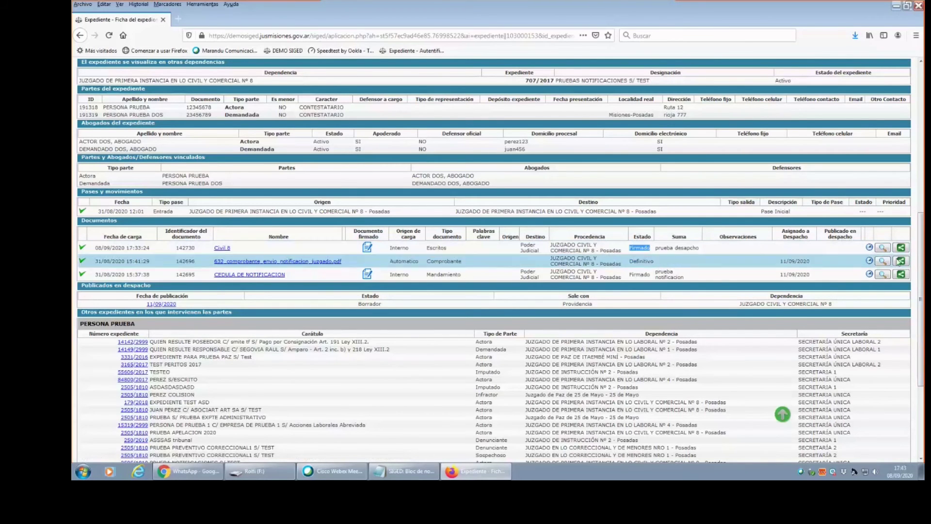
{"action": "scroll", "coordinate": [776, 271], "scroll_direction": "up", "scroll_amount": 10}
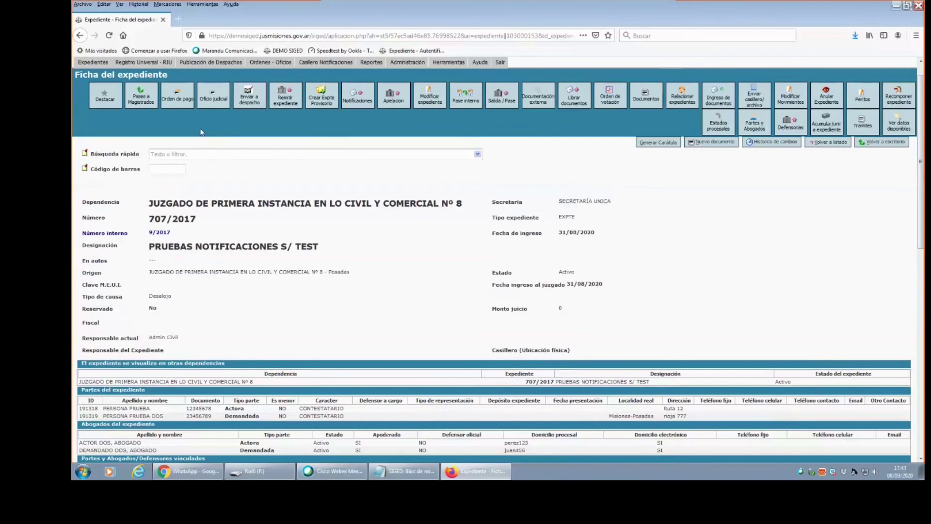
{"action": "left_click", "coordinate": [211, 62]}
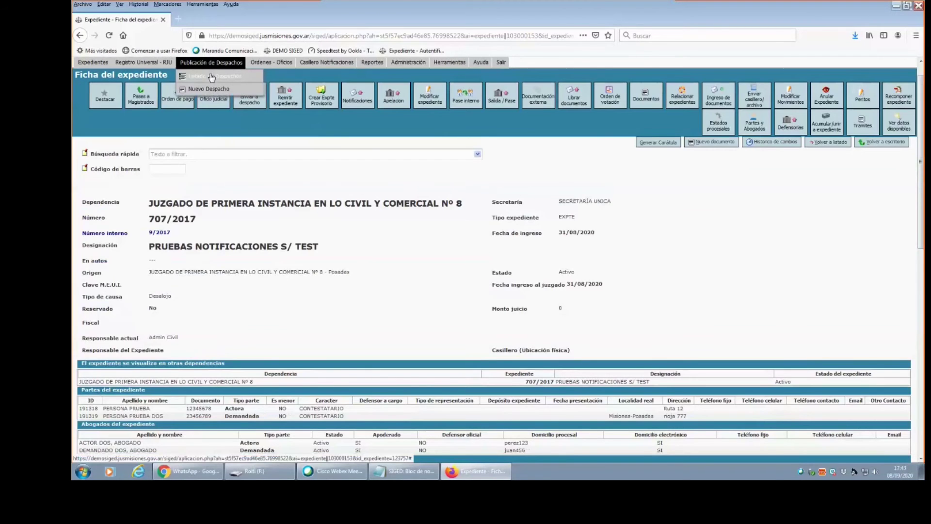
{"action": "left_click", "coordinate": [211, 76]}
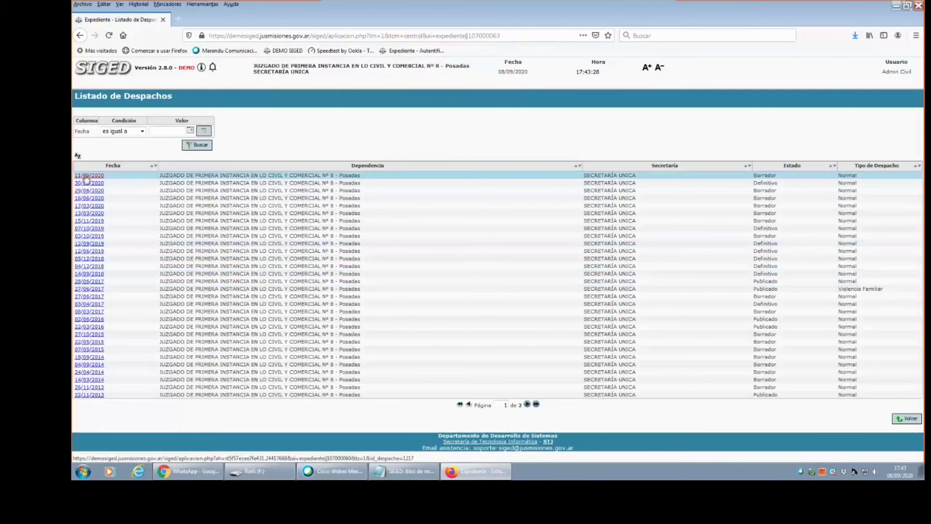
{"action": "left_click", "coordinate": [86, 177]}
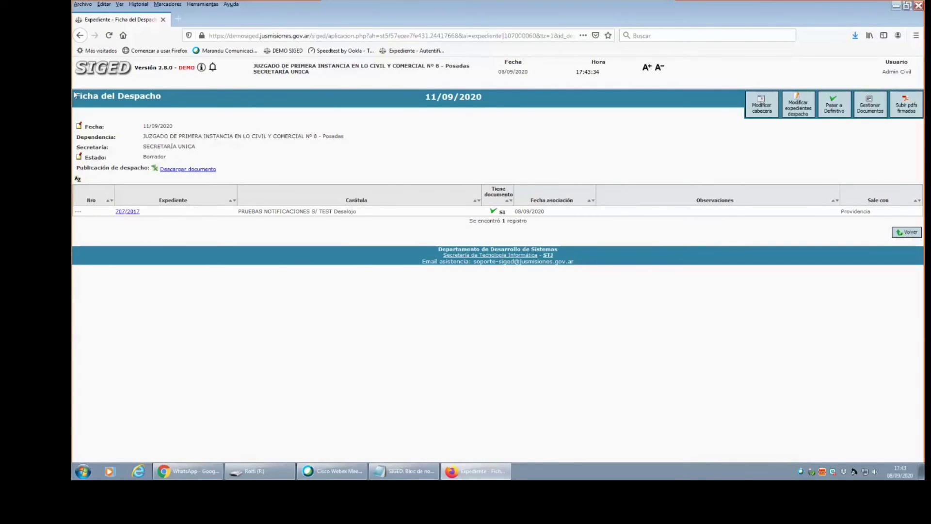
{"action": "left_click", "coordinate": [86, 73]}
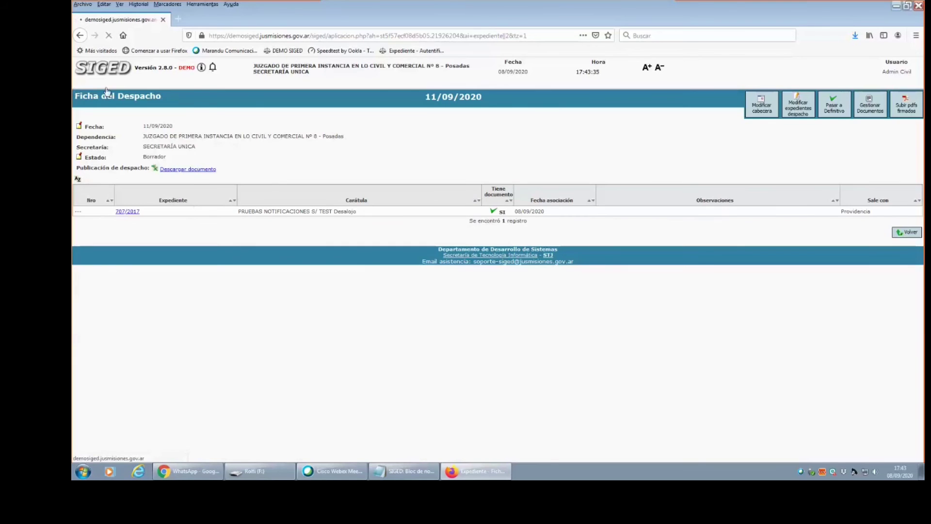
{"action": "mouse_move", "coordinate": [107, 90]}
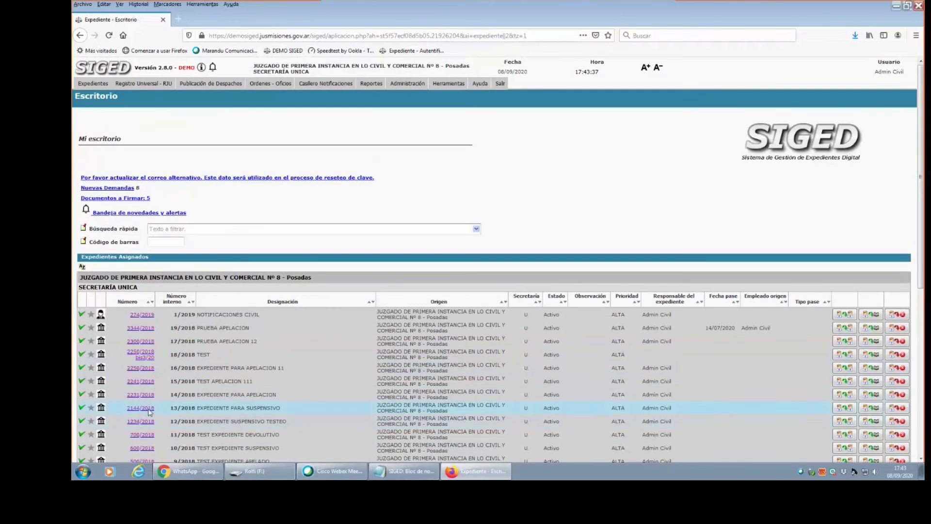
{"action": "scroll", "coordinate": [241, 350], "scroll_direction": "down", "scroll_amount": 4}
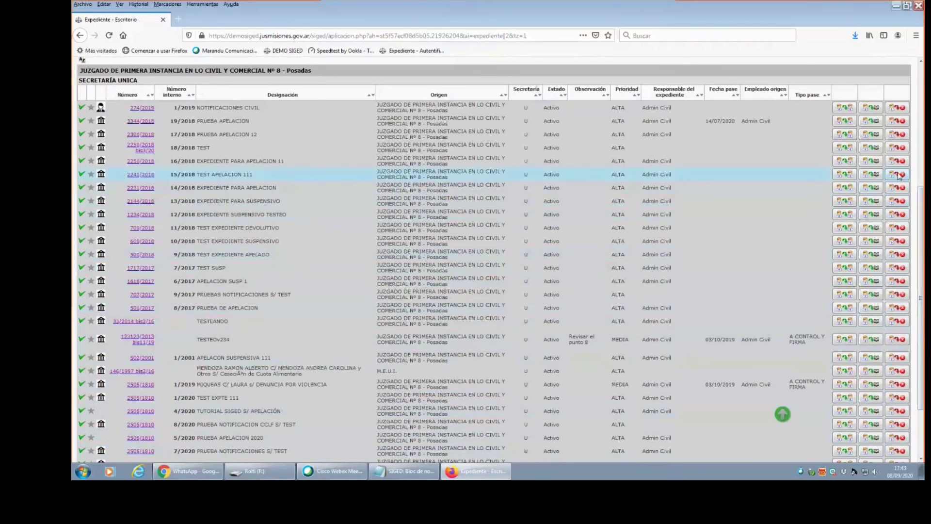
{"action": "left_click", "coordinate": [145, 298]}
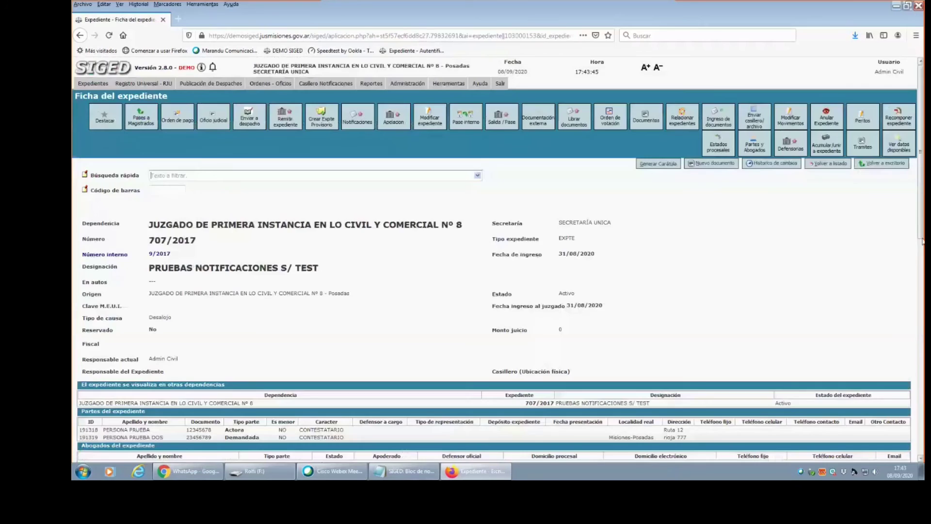
Scroll 707/2017's record to the Documentos table showing Civil 8 and CEDULA DE NOTIFICACION as Firmado.
{"action": "scroll", "coordinate": [570, 359], "scroll_direction": "down", "scroll_amount": 5}
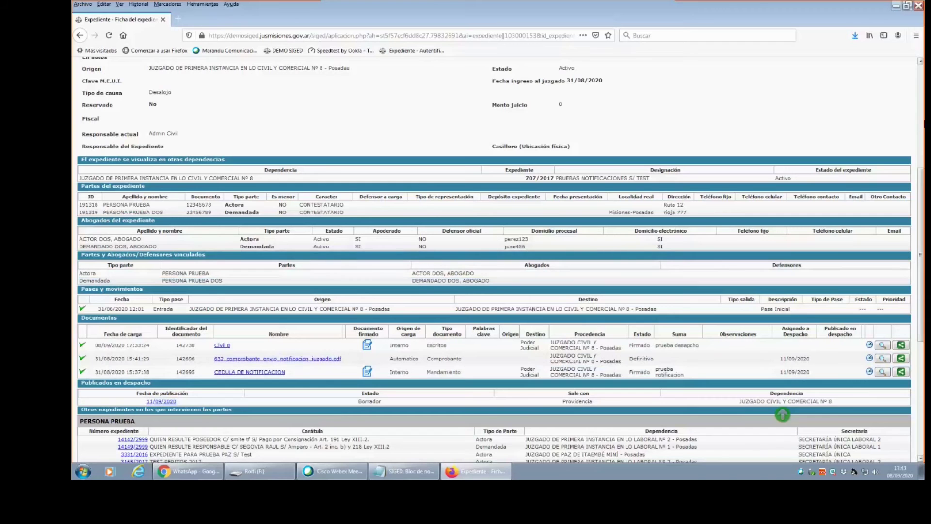
{"action": "scroll", "coordinate": [494, 262], "scroll_direction": "up", "scroll_amount": 5}
{"action": "scroll", "coordinate": [493, 262], "scroll_direction": "up", "scroll_amount": 2}
{"action": "scroll", "coordinate": [494, 262], "scroll_direction": "down", "scroll_amount": 6}
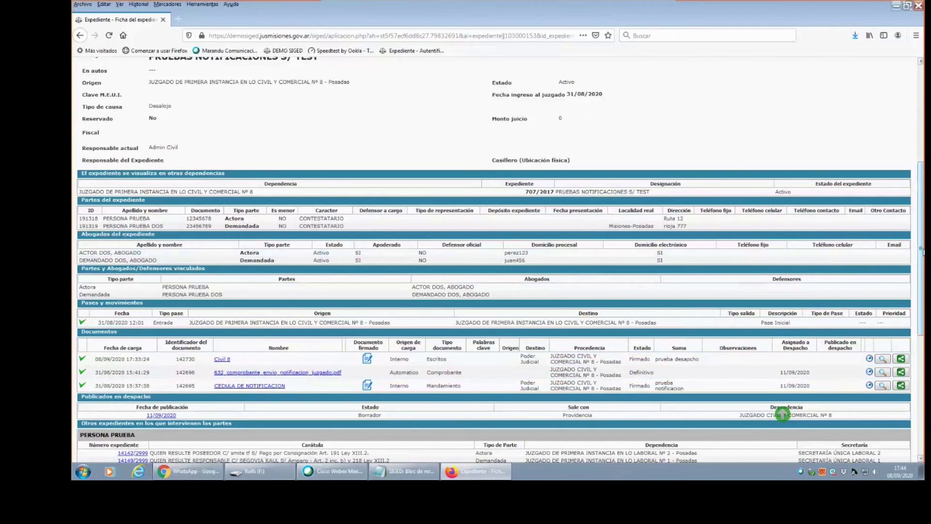
{"action": "left_click_drag", "start_coordinate": [924, 251], "coordinate": [920, 289]}
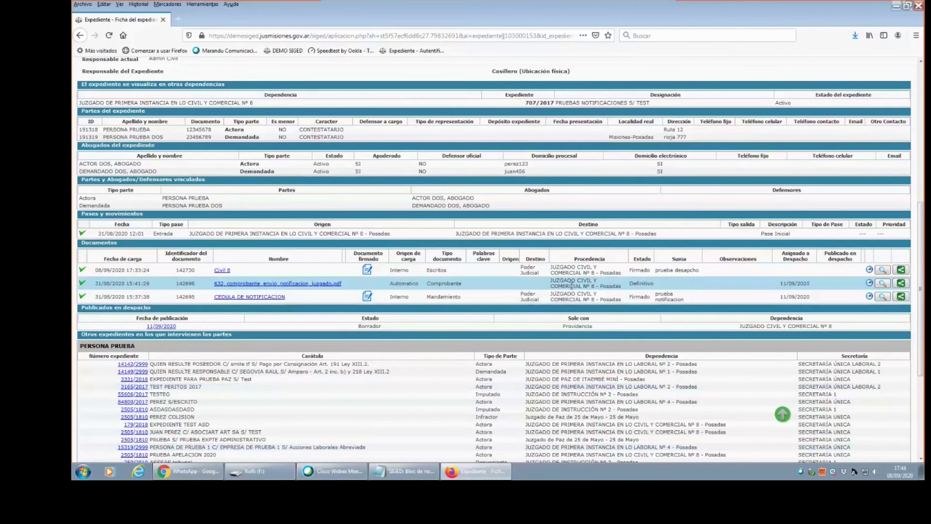
{"action": "left_click_drag", "start_coordinate": [921, 260], "coordinate": [925, 152]}
{"action": "scroll", "coordinate": [495, 259], "scroll_direction": "down", "scroll_amount": 10}
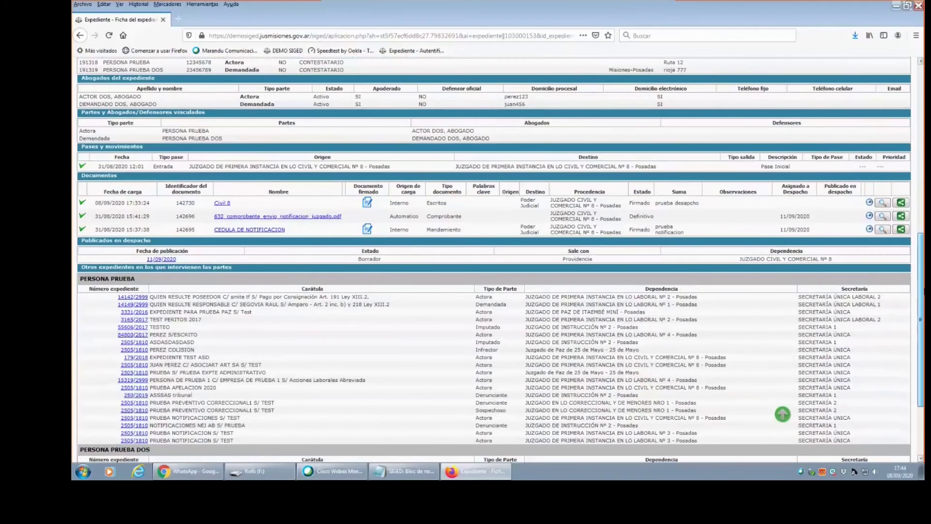
{"action": "scroll", "coordinate": [590, 379], "scroll_direction": "up", "scroll_amount": 1}
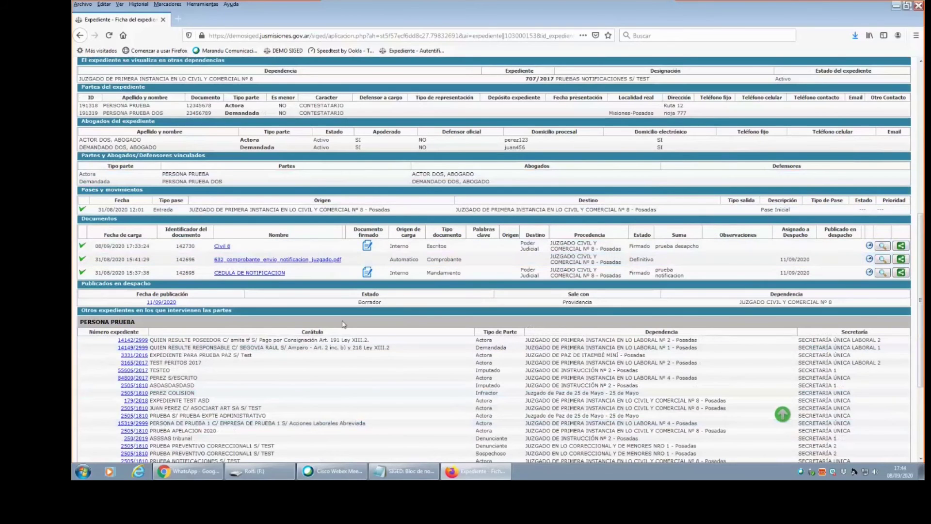
{"action": "left_click", "coordinate": [221, 246]}
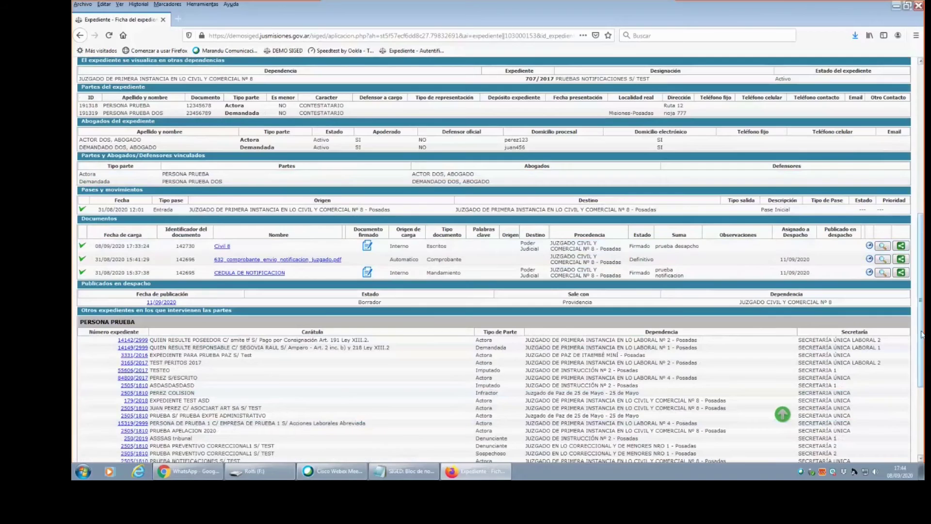
{"action": "scroll", "coordinate": [217, 270], "scroll_direction": "down", "scroll_amount": 6}
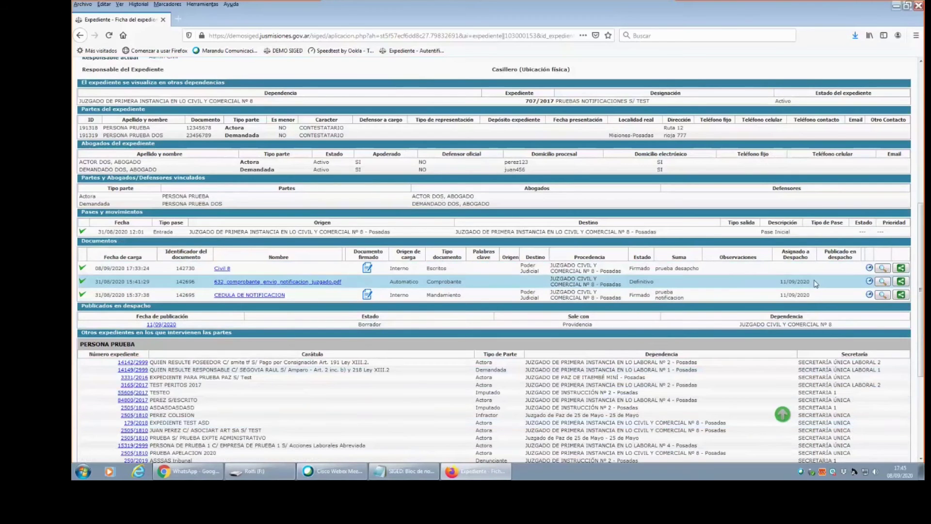
{"action": "left_click_drag", "start_coordinate": [817, 283], "coordinate": [771, 285]}
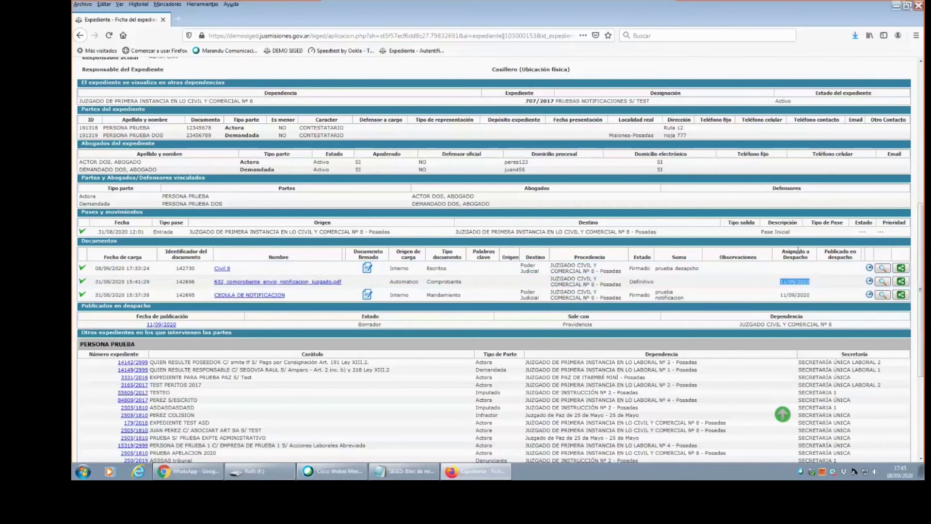
{"action": "left_click", "coordinate": [794, 286]}
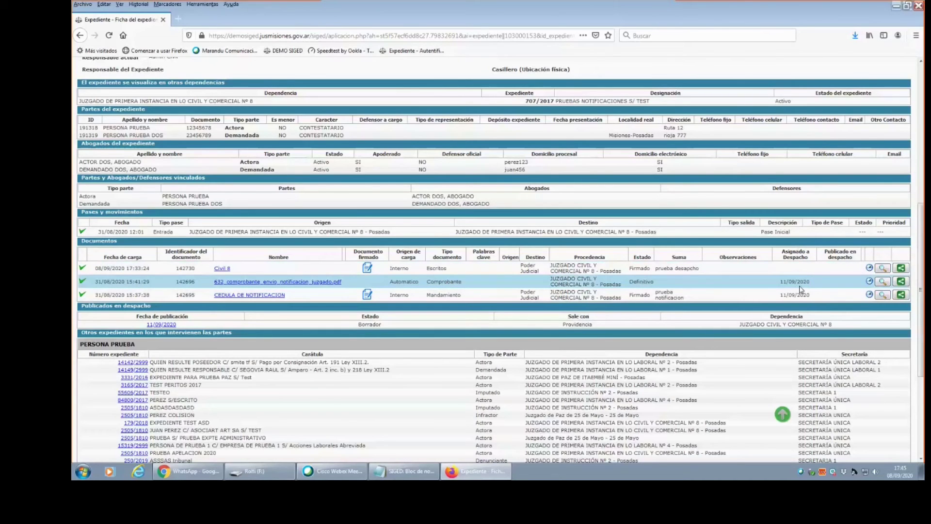
{"action": "left_click_drag", "start_coordinate": [813, 288], "coordinate": [776, 286]}
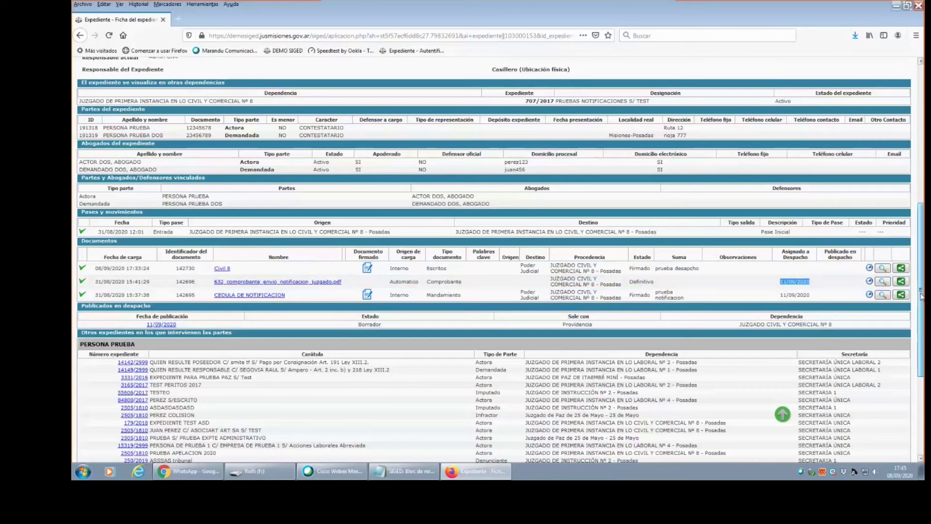
{"action": "left_click", "coordinate": [784, 288]}
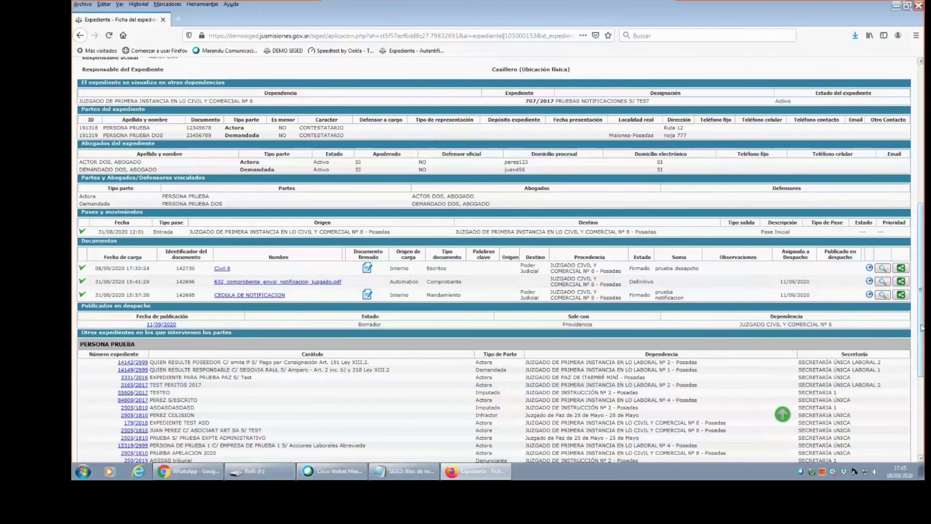
{"action": "left_click_drag", "start_coordinate": [922, 328], "coordinate": [922, 235]}
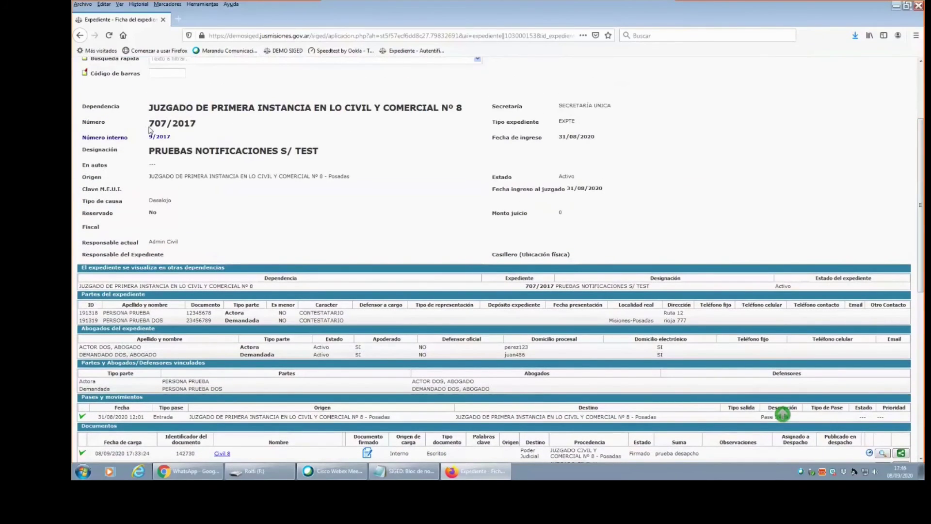
{"action": "left_click_drag", "start_coordinate": [149, 127], "coordinate": [196, 127]}
{"action": "left_click_drag", "start_coordinate": [922, 198], "coordinate": [920, 149]}
{"action": "scroll", "coordinate": [631, 373], "scroll_direction": "down", "scroll_amount": 10}
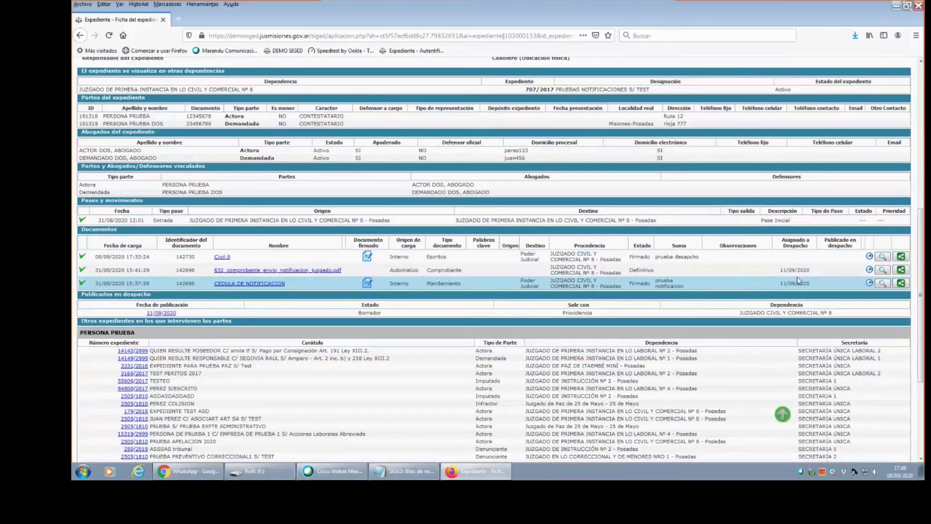
{"action": "left_click_drag", "start_coordinate": [797, 280], "coordinate": [832, 266]}
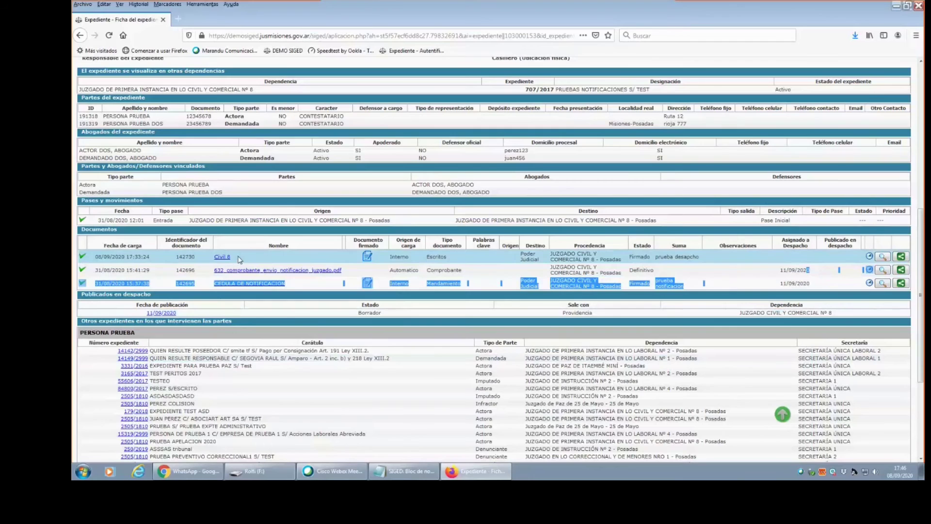
{"action": "left_click", "coordinate": [724, 280]}
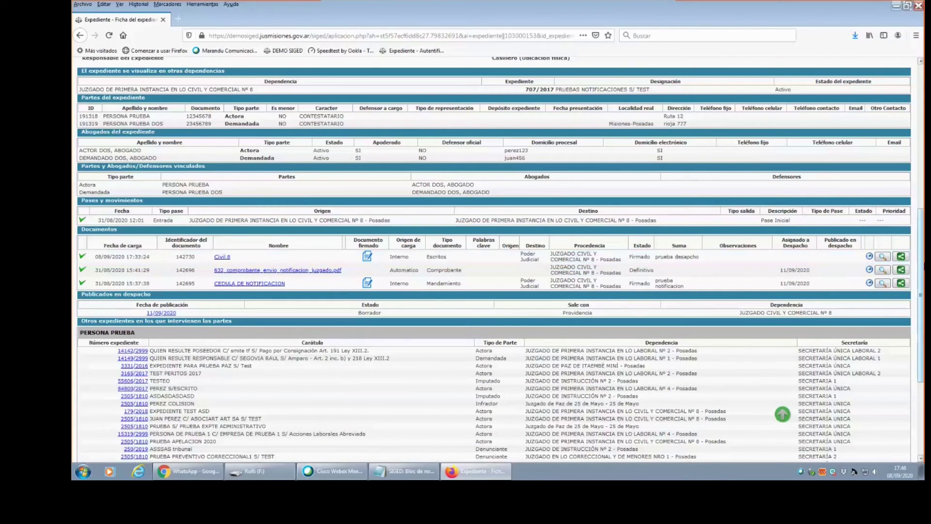
{"action": "key", "text": "Home"}
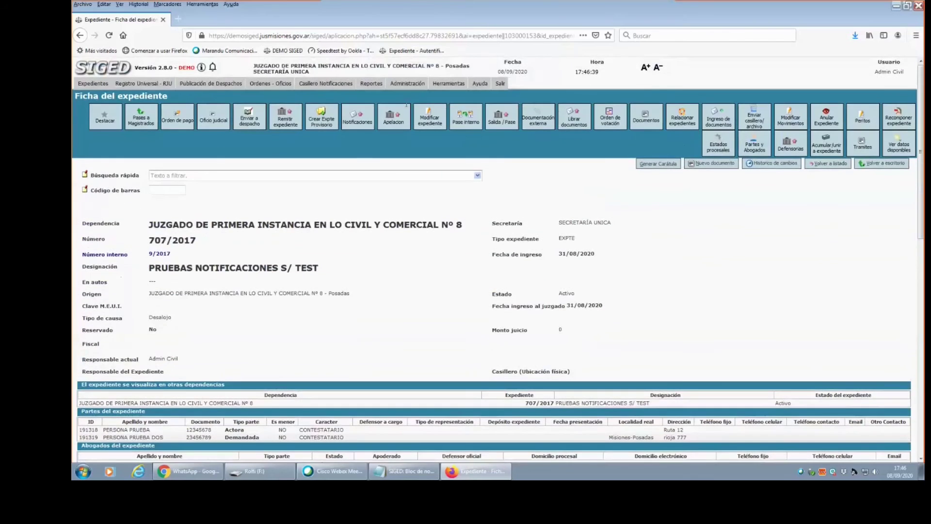
Open Listado de Despachos from the Publicación de Despachos menu.
{"action": "mouse_move", "coordinate": [236, 83]}
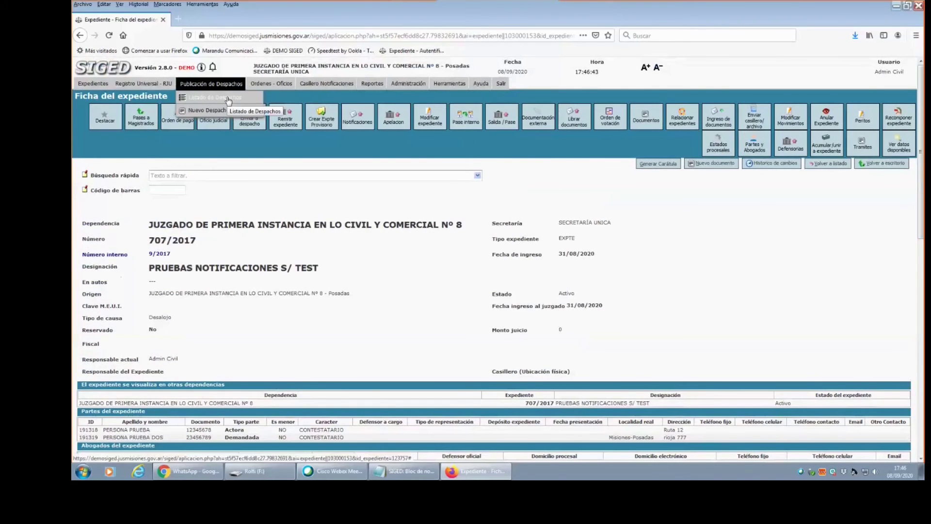
{"action": "left_click", "coordinate": [228, 99]}
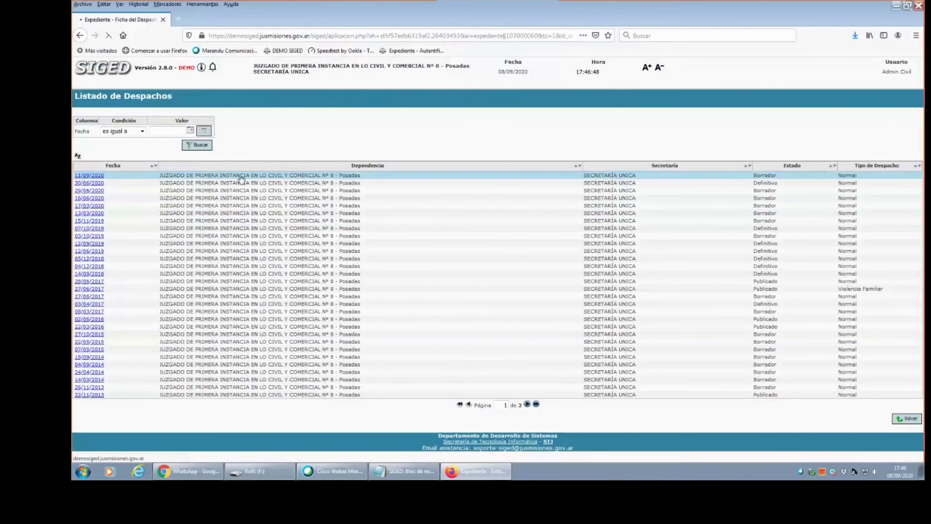
Add 707/2017's signed 141658_CEDULA.pdf to the 11/09/2020 despacho as visible for publication and save.
{"action": "left_click", "coordinate": [879, 108]}
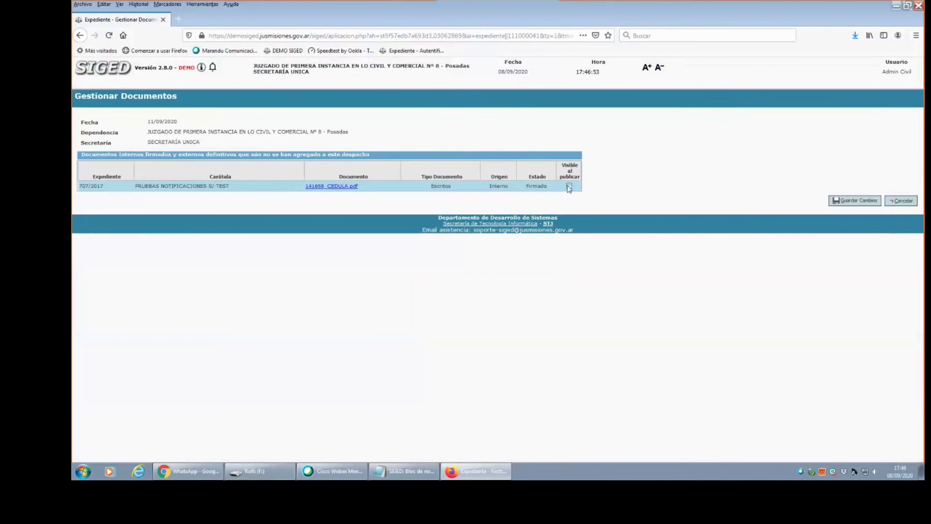
{"action": "left_click_drag", "start_coordinate": [525, 187], "coordinate": [552, 191]}
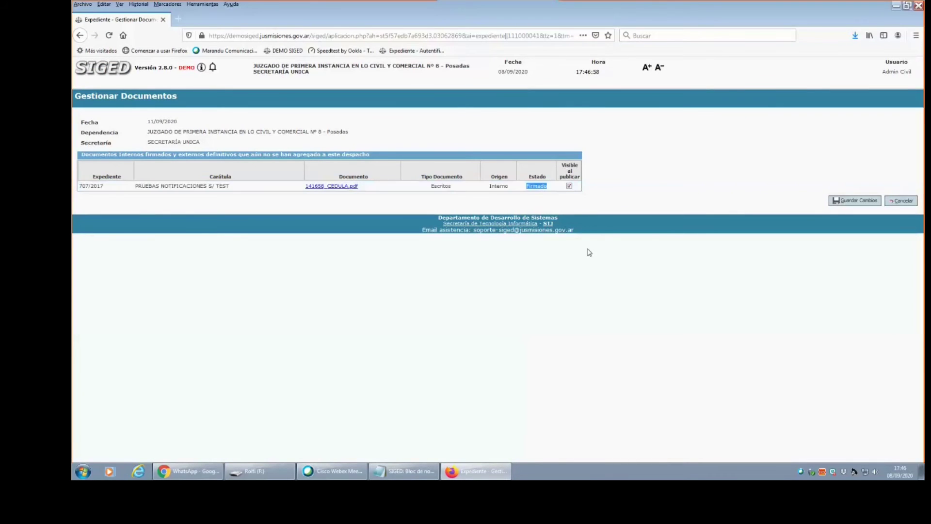
{"action": "left_click", "coordinate": [872, 202]}
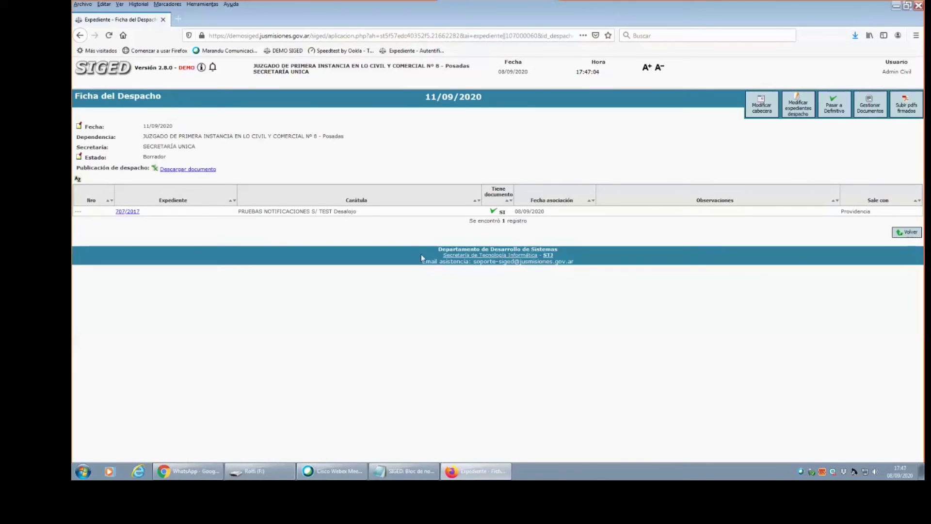
Reopen the 11/09/2020 despacho from the list and verify 707/2017 now has a document.
{"action": "left_click", "coordinate": [909, 233]}
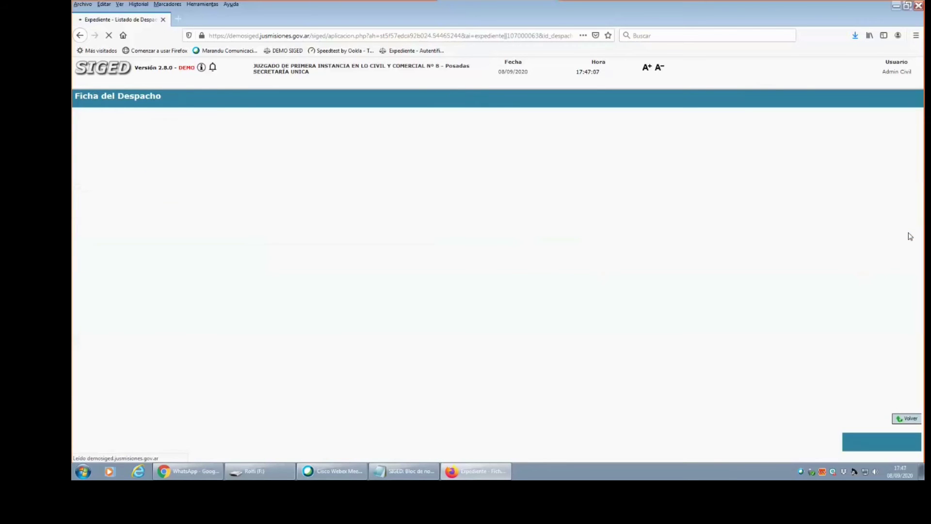
{"action": "left_click", "coordinate": [88, 192]}
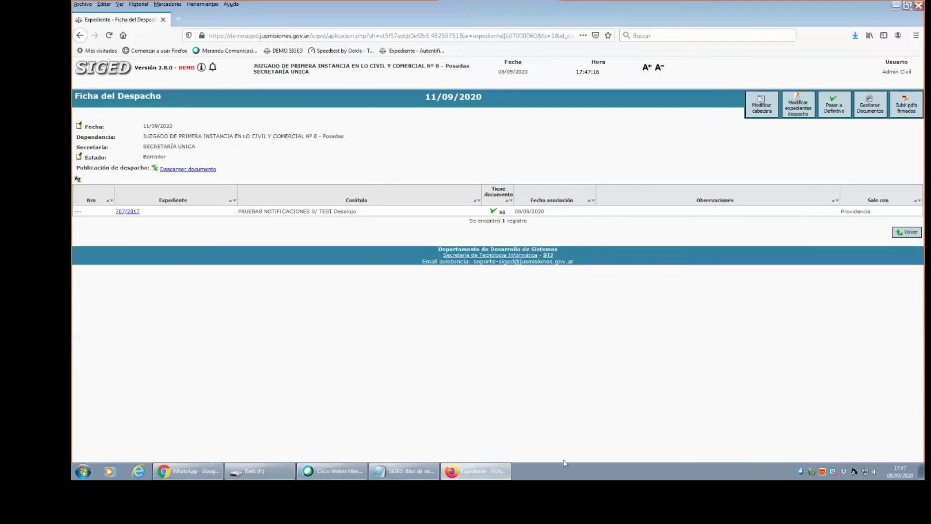
{"action": "left_click_drag", "start_coordinate": [509, 214], "coordinate": [490, 212]}
Pass the 11/09/2020 despacho to Definitivo, confirming the pase and accepting the prompt.
{"action": "left_click", "coordinate": [844, 112]}
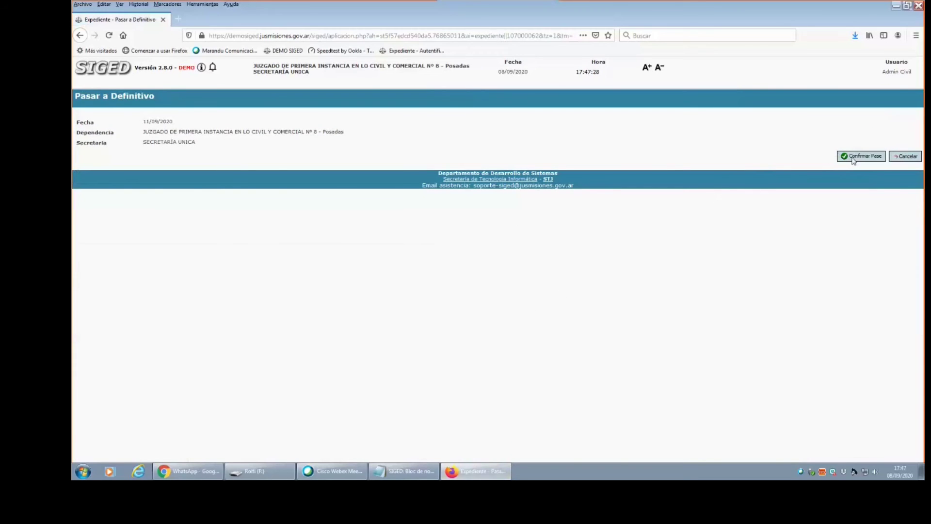
{"action": "left_click", "coordinate": [854, 158]}
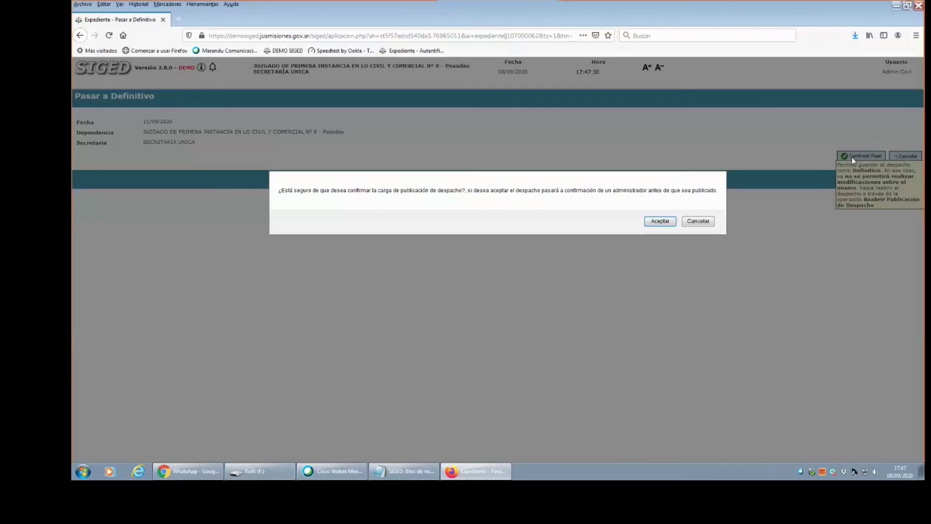
{"action": "left_click", "coordinate": [665, 222]}
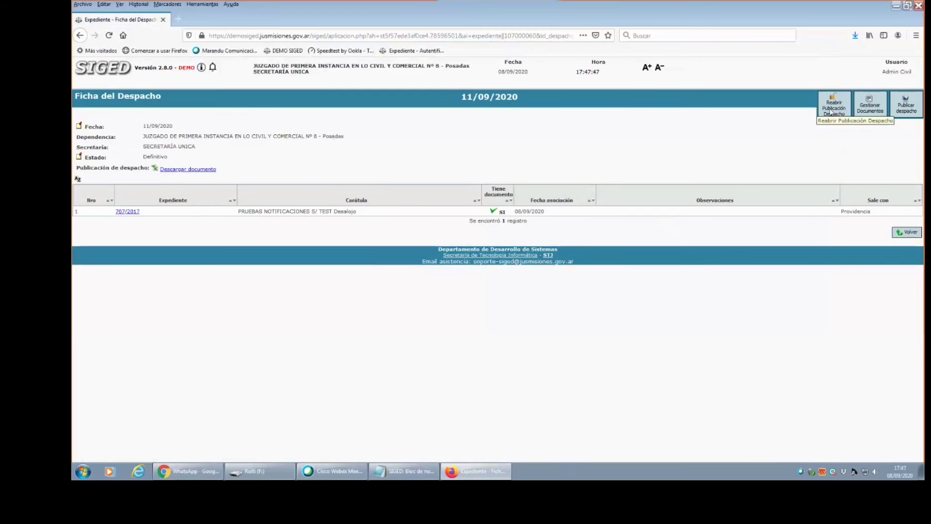
Reopen the 11/09/2020 despacho so its status returns to Borrador.
{"action": "left_click", "coordinate": [831, 110]}
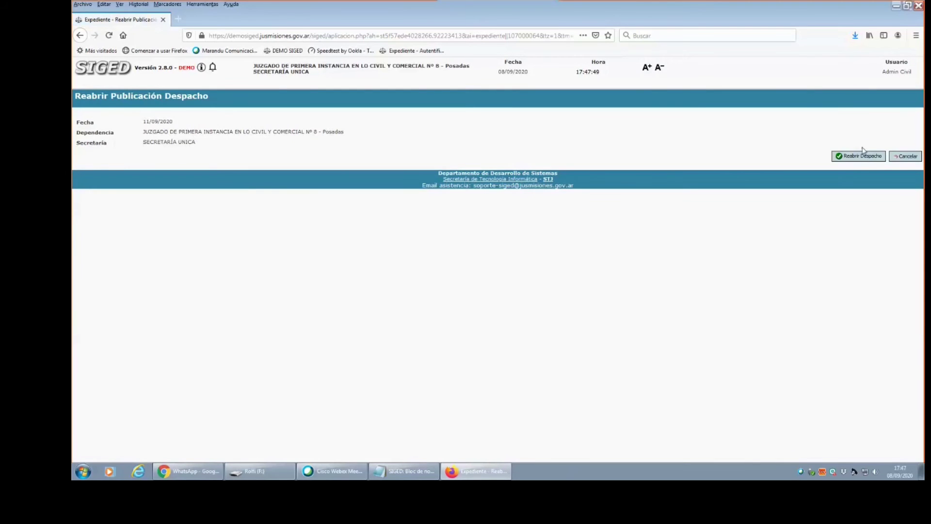
{"action": "left_click", "coordinate": [863, 154]}
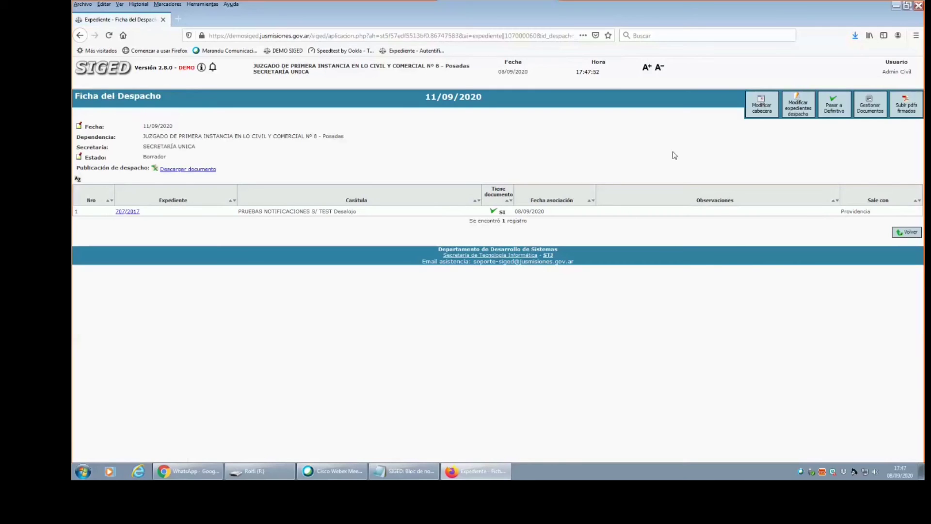
{"action": "left_click_drag", "start_coordinate": [136, 156], "coordinate": [200, 159]}
Confirm the 11/09/2020 despacho as Definitivo once more, with 707/2017's document included.
{"action": "left_click", "coordinate": [834, 105]}
{"action": "left_click", "coordinate": [864, 157]}
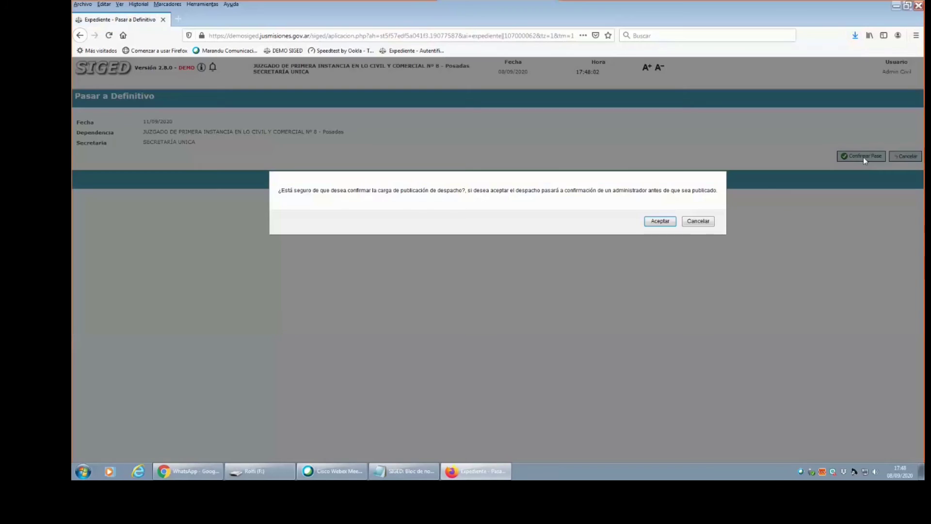
{"action": "left_click", "coordinate": [661, 221]}
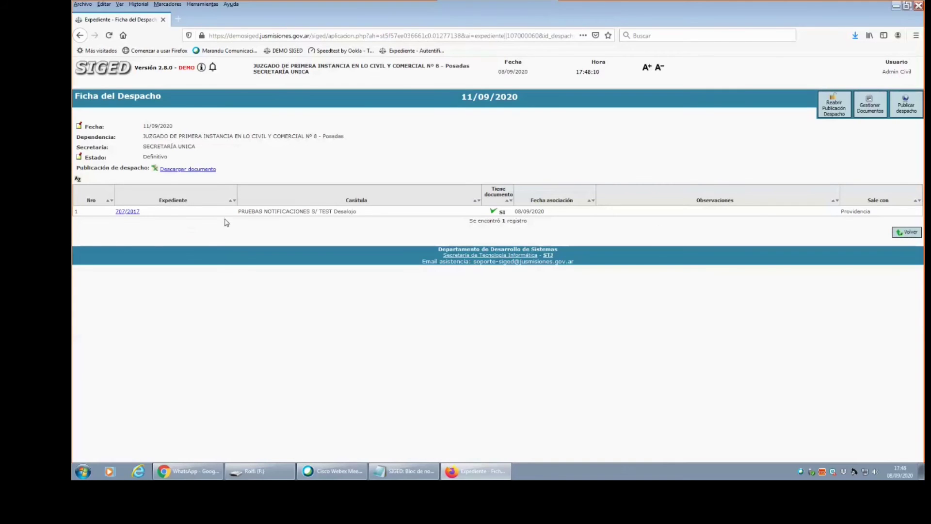
{"action": "left_click_drag", "start_coordinate": [503, 210], "coordinate": [512, 213]}
{"action": "left_click", "coordinate": [99, 72]}
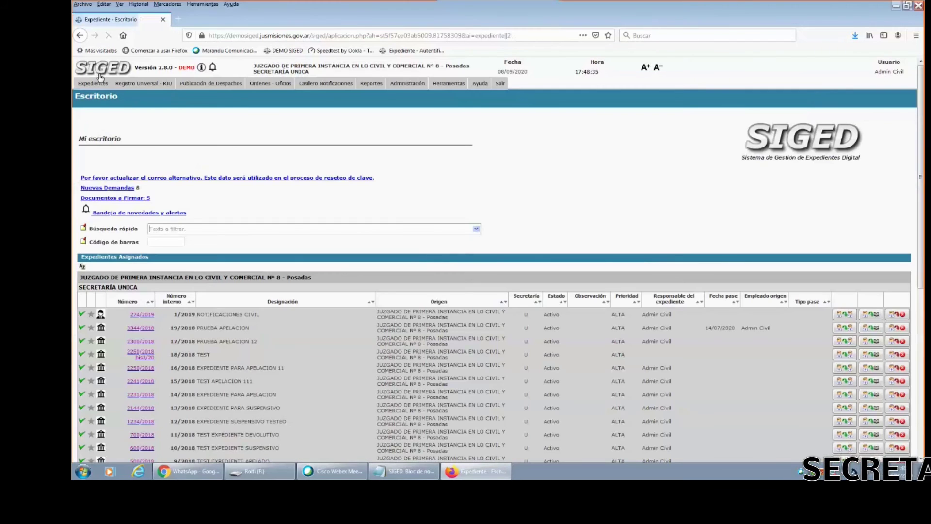
{"action": "scroll", "coordinate": [186, 461], "scroll_direction": "down", "scroll_amount": 3}
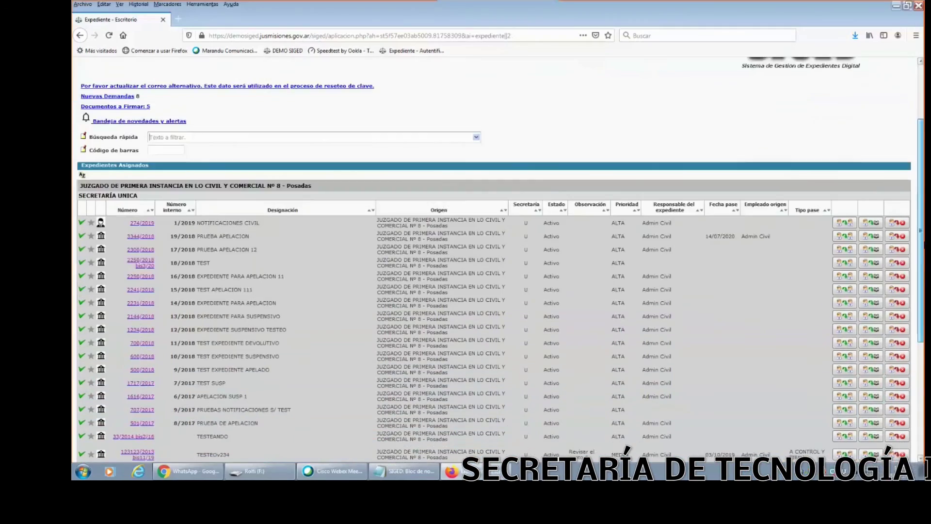
{"action": "left_click", "coordinate": [139, 334]}
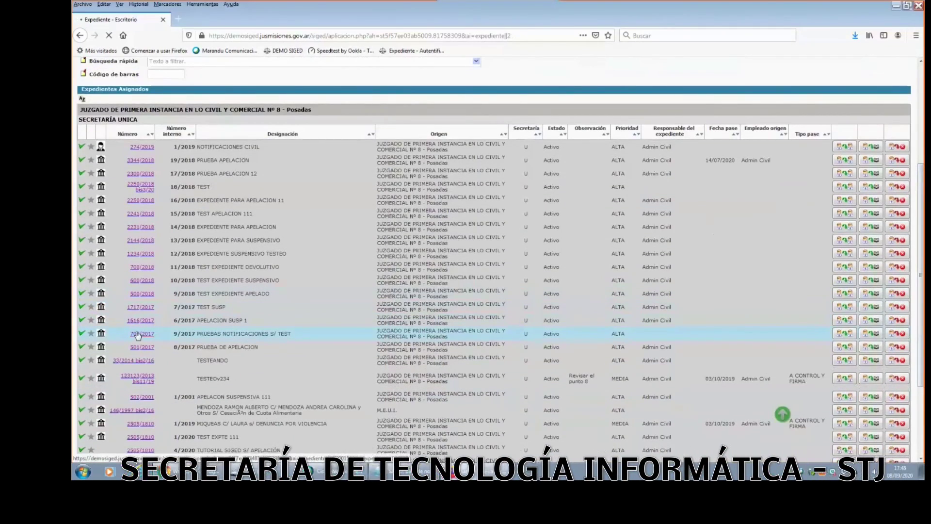
{"action": "left_click_drag", "start_coordinate": [148, 240], "coordinate": [221, 241]}
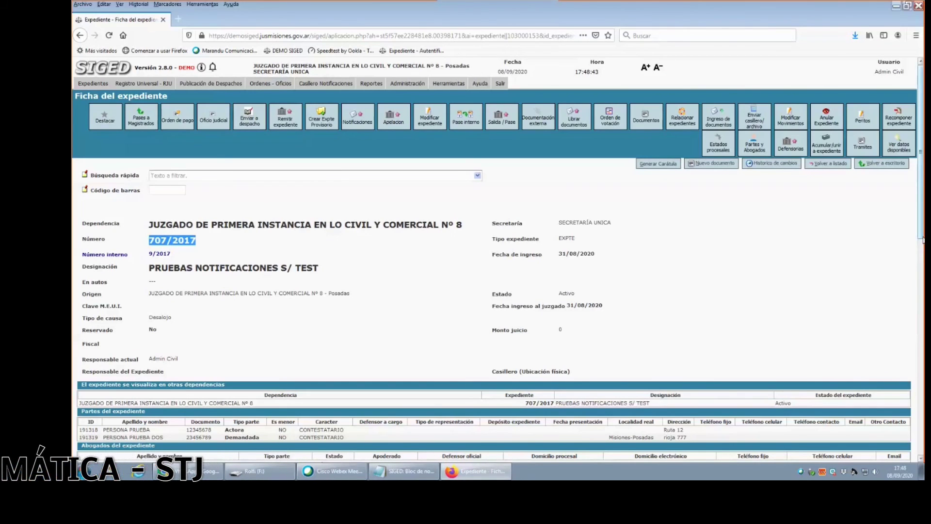
{"action": "scroll", "coordinate": [571, 237], "scroll_direction": "down", "scroll_amount": 2}
{"action": "scroll", "coordinate": [570, 236], "scroll_direction": "down", "scroll_amount": 3}
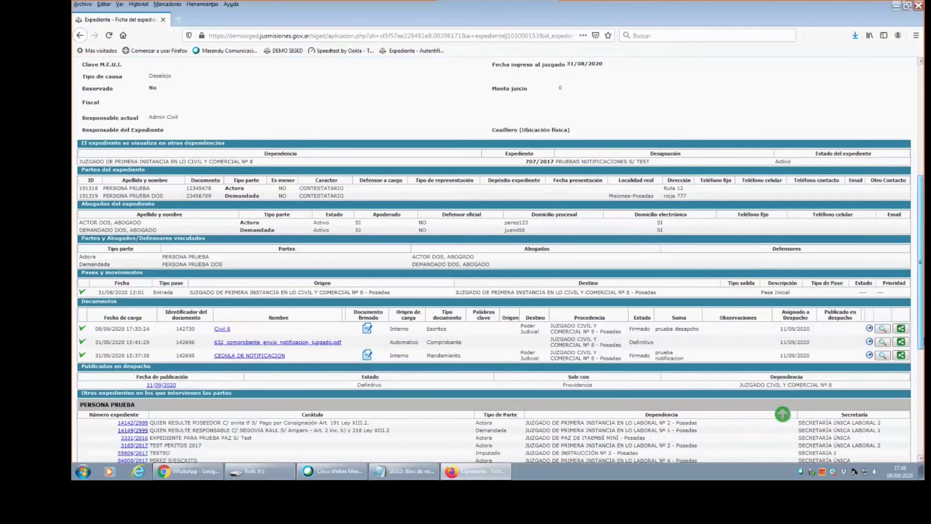
{"action": "left_click_drag", "start_coordinate": [213, 329], "coordinate": [238, 332]}
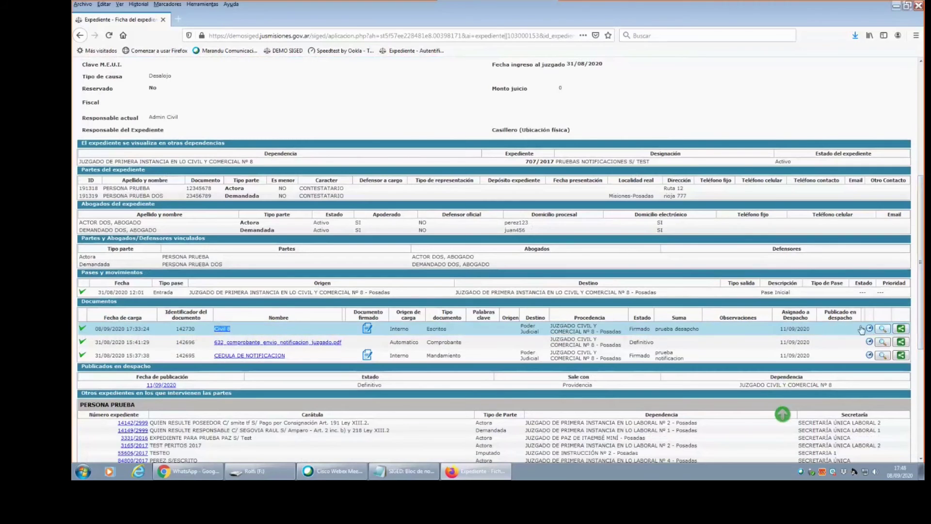
{"action": "left_click_drag", "start_coordinate": [820, 330], "coordinate": [779, 330]}
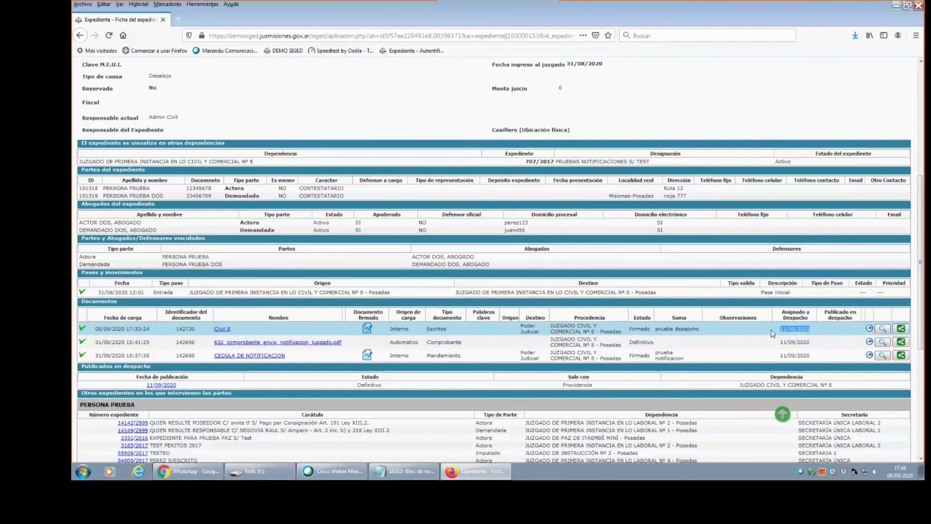
{"action": "left_click", "coordinate": [839, 330]}
{"action": "scroll", "coordinate": [848, 336], "scroll_direction": "up", "scroll_amount": 5}
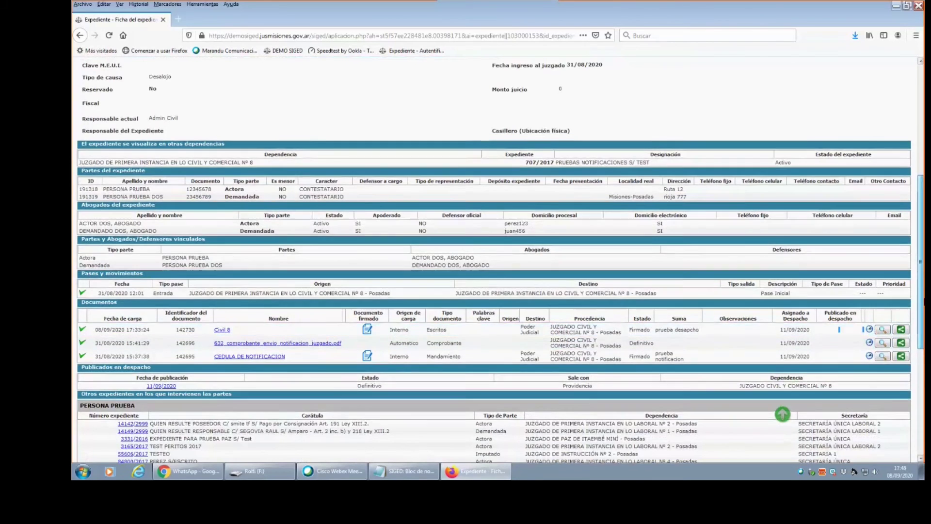
{"action": "scroll", "coordinate": [783, 414], "scroll_direction": "down", "scroll_amount": 7}
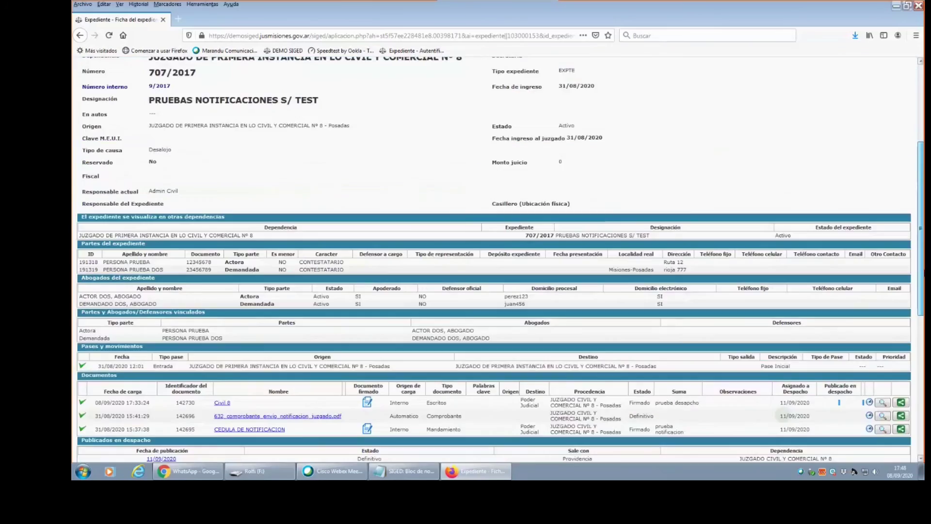
{"action": "scroll", "coordinate": [782, 415], "scroll_direction": "up", "scroll_amount": 4}
{"action": "scroll", "coordinate": [783, 414], "scroll_direction": "up", "scroll_amount": 3}
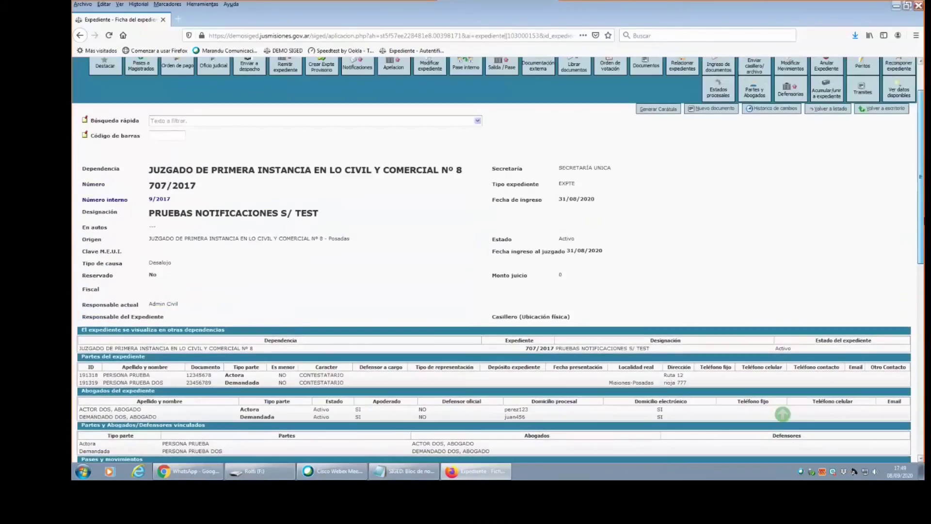
{"action": "scroll", "coordinate": [783, 415], "scroll_direction": "up", "scroll_amount": 1}
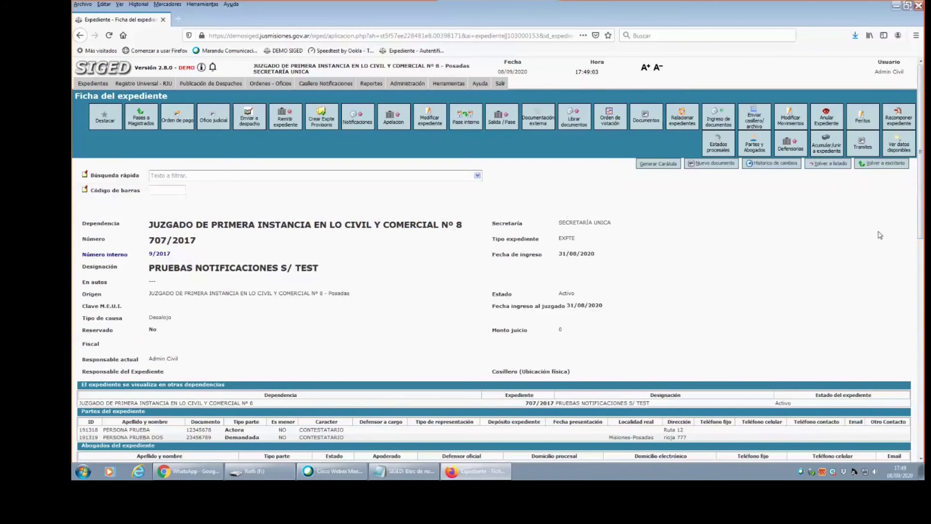
{"action": "left_click_drag", "start_coordinate": [921, 213], "coordinate": [920, 325]}
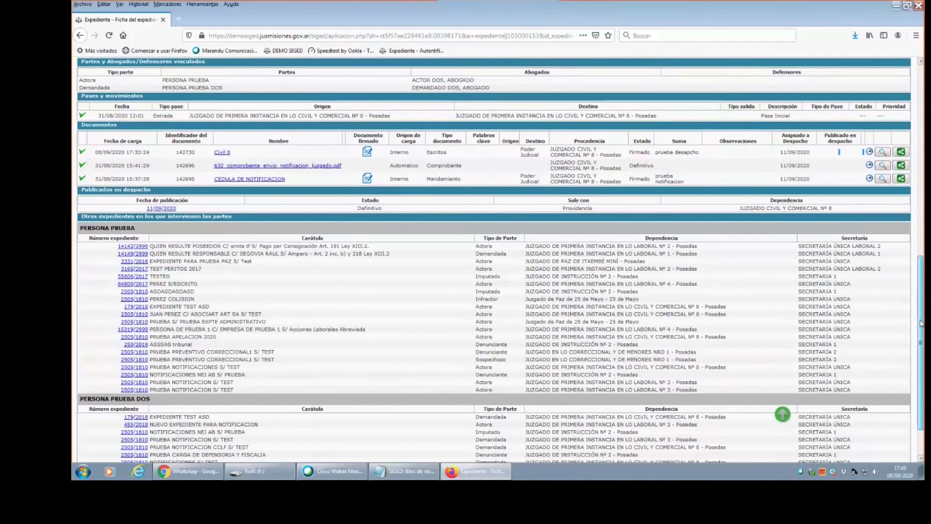
{"action": "left_click_drag", "start_coordinate": [921, 324], "coordinate": [920, 224]}
{"action": "scroll", "coordinate": [782, 413], "scroll_direction": "up", "scroll_amount": 7}
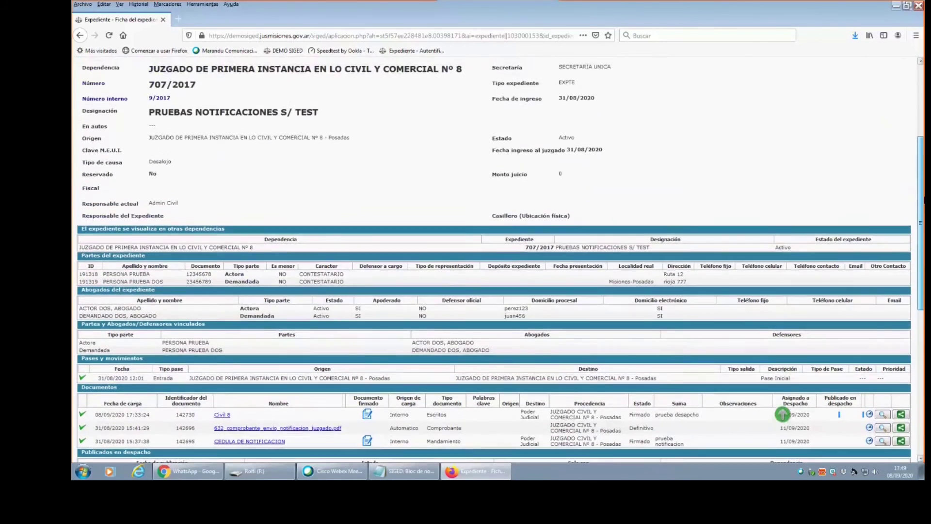
{"action": "scroll", "coordinate": [782, 414], "scroll_direction": "down", "scroll_amount": 6}
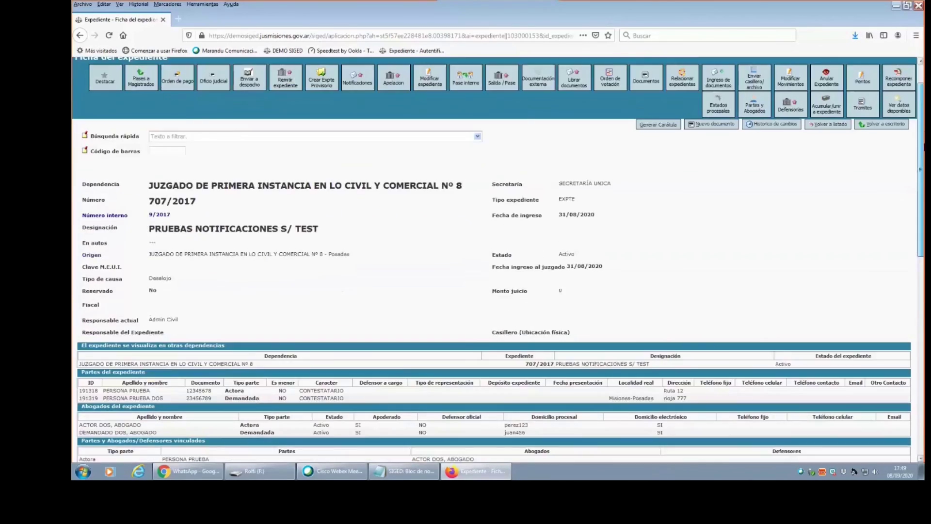
{"action": "scroll", "coordinate": [782, 413], "scroll_direction": "down", "scroll_amount": 4}
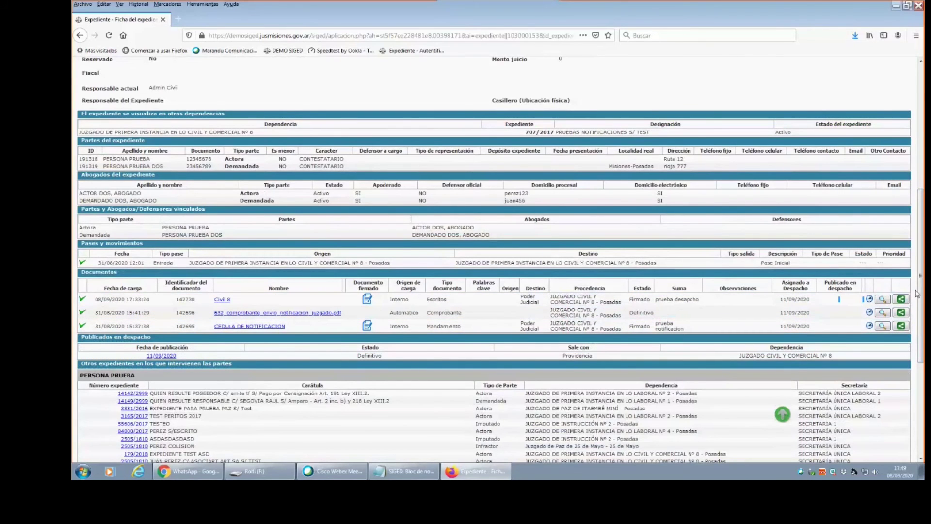
{"action": "scroll", "coordinate": [917, 294], "scroll_direction": "up", "scroll_amount": 9}
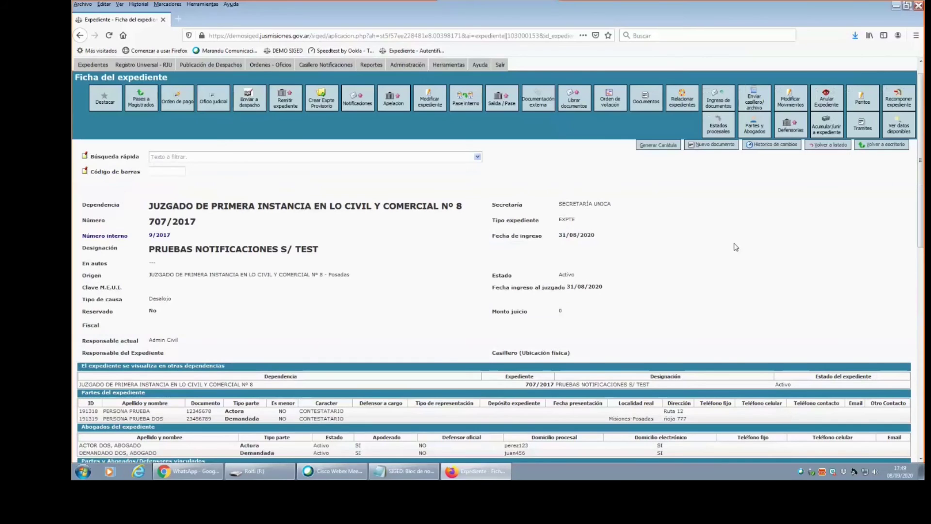
{"action": "left_click_drag", "start_coordinate": [371, 276], "coordinate": [86, 282]}
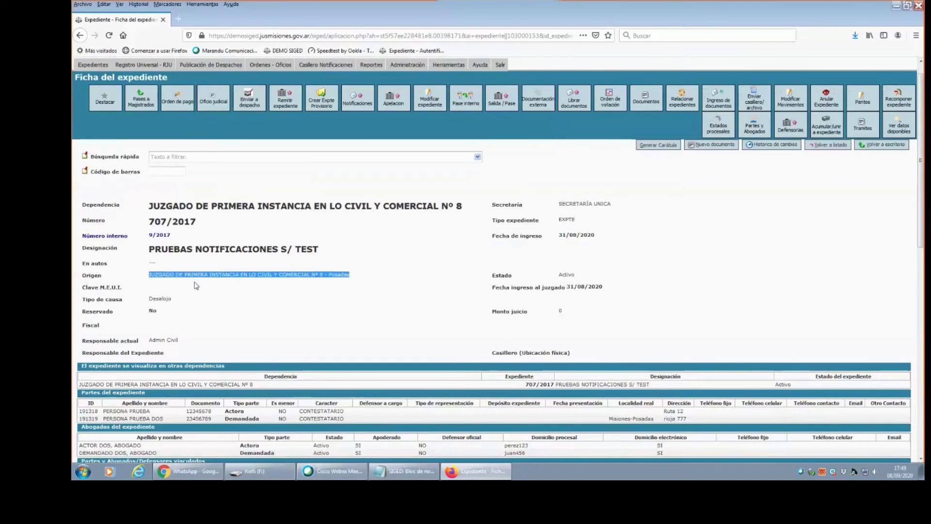
{"action": "left_click_drag", "start_coordinate": [922, 190], "coordinate": [923, 293]}
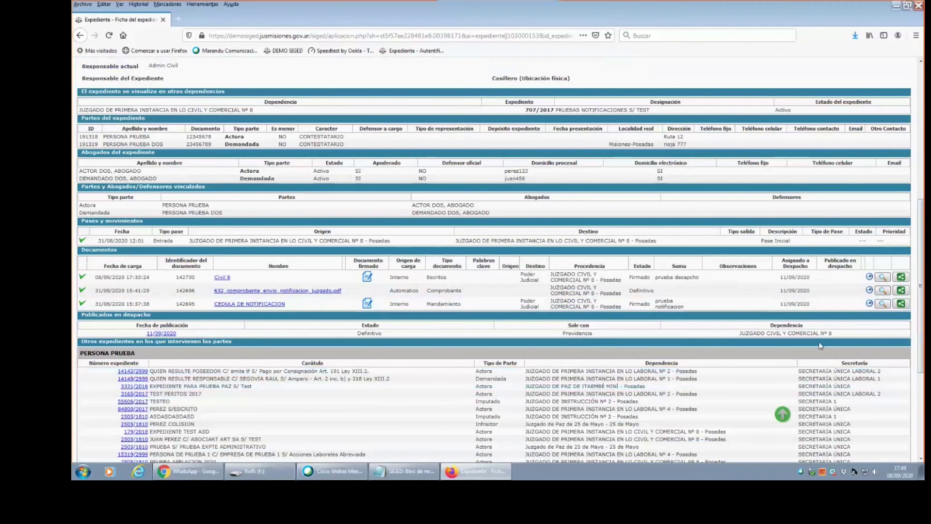
{"action": "left_click_drag", "start_coordinate": [919, 290], "coordinate": [920, 359]}
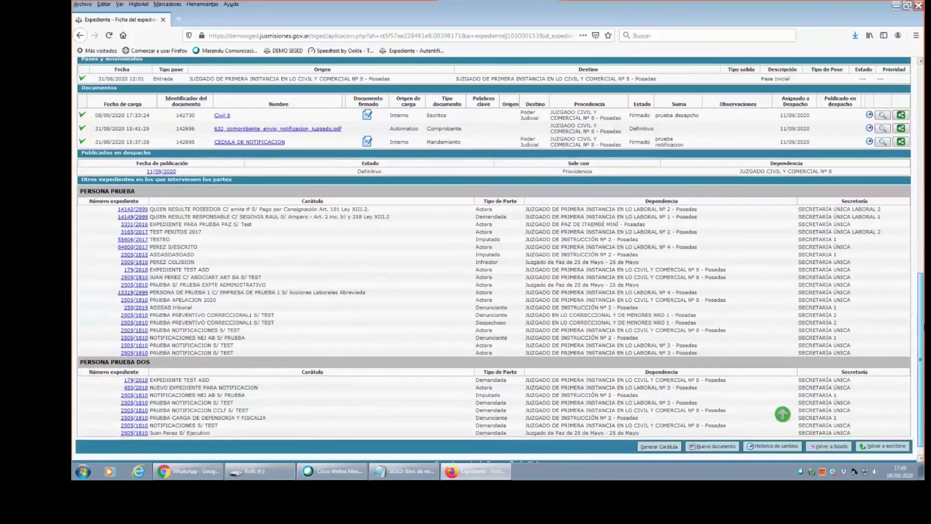
{"action": "left_click", "coordinate": [782, 414]}
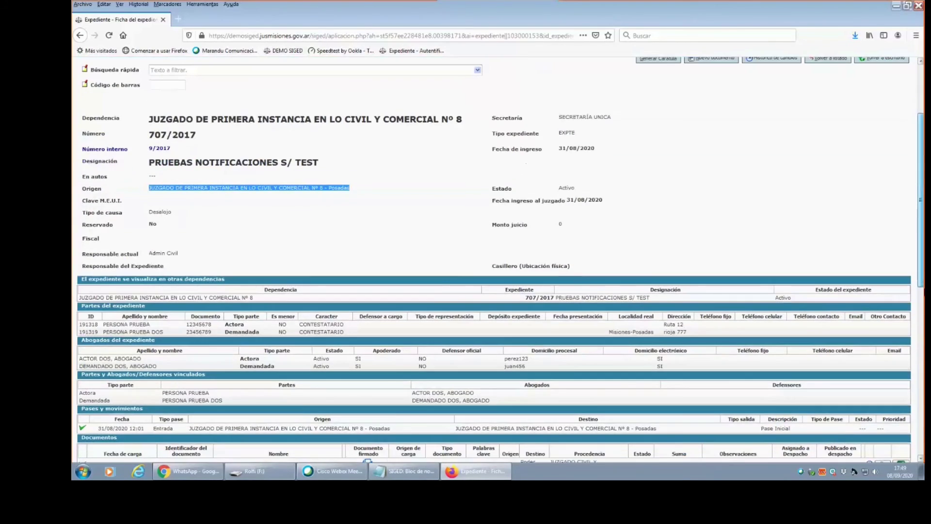
{"action": "scroll", "coordinate": [782, 414], "scroll_direction": "down", "scroll_amount": 7}
{"action": "left_click", "coordinate": [782, 413]}
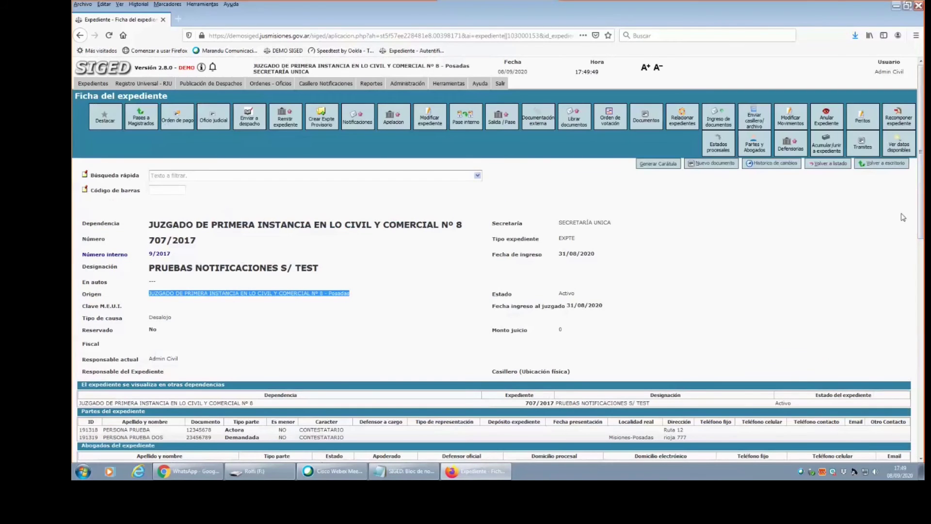
{"action": "left_click_drag", "start_coordinate": [921, 198], "coordinate": [890, 416]}
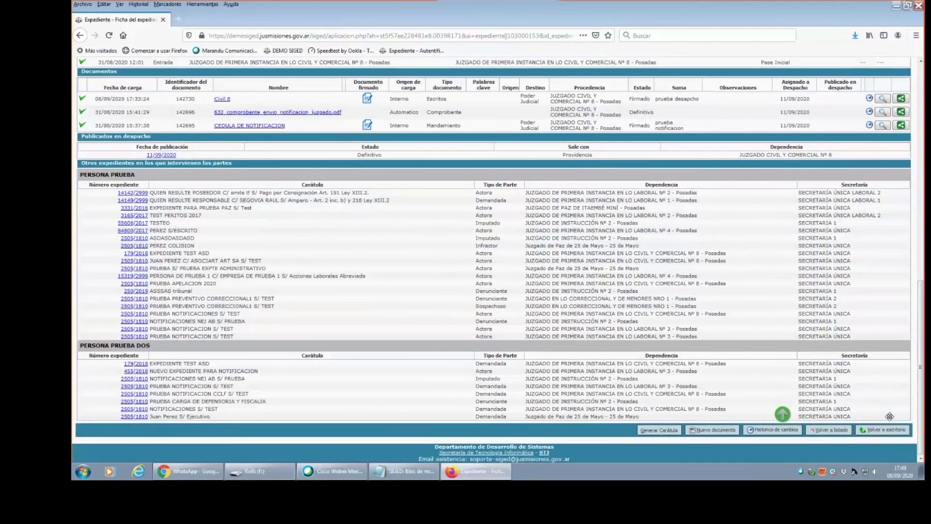
{"action": "scroll", "coordinate": [923, 335], "scroll_direction": "up", "scroll_amount": 4}
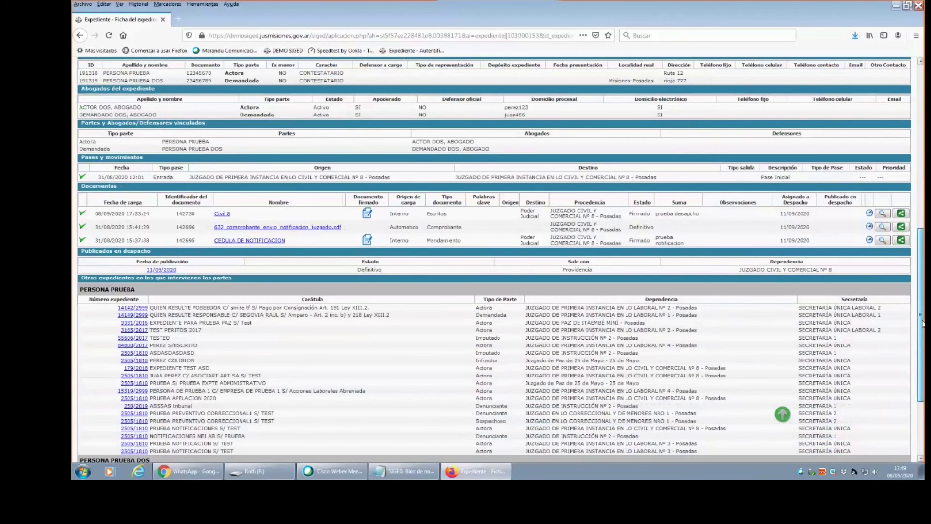
{"action": "scroll", "coordinate": [922, 323], "scroll_direction": "up", "scroll_amount": 12}
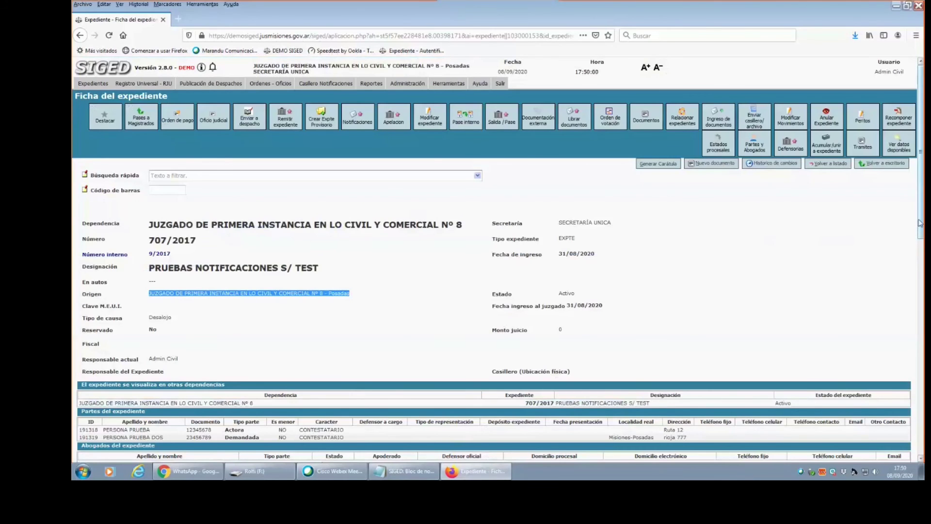
{"action": "left_click_drag", "start_coordinate": [920, 223], "coordinate": [919, 286]}
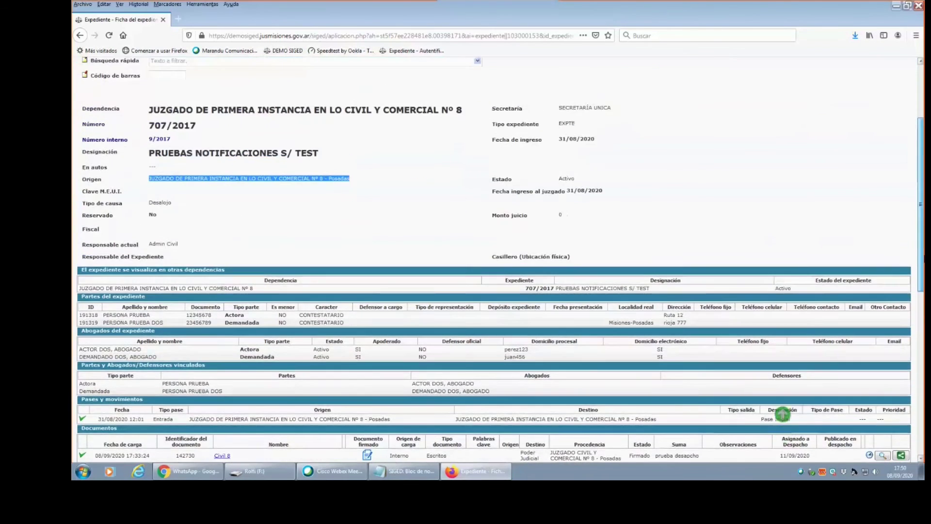
{"action": "scroll", "coordinate": [782, 415], "scroll_direction": "up", "scroll_amount": 3}
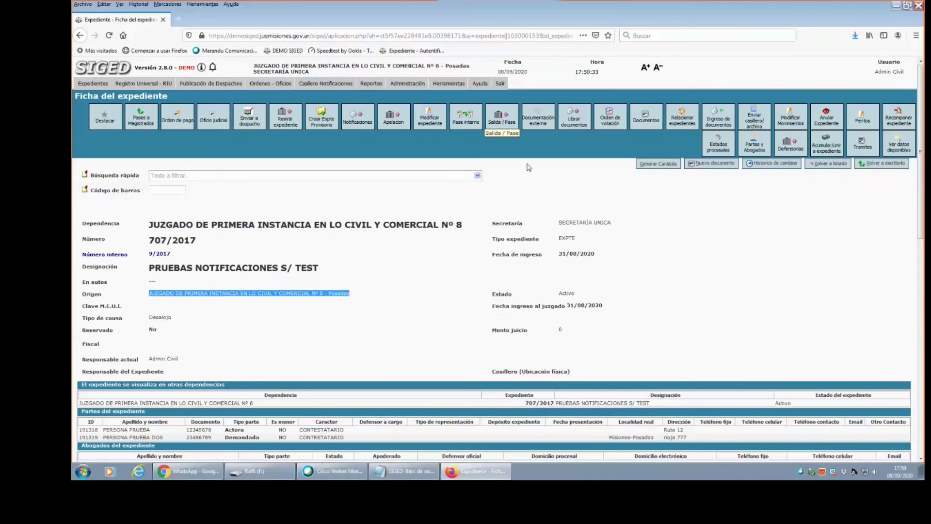
{"action": "left_click", "coordinate": [160, 294]}
{"action": "left_click_drag", "start_coordinate": [160, 293], "coordinate": [355, 299]}
Address 707/2017's salida to Primera circunscripción, Civil y Comercial, Defensoría Nº 4, Secretaría Única.
{"action": "left_click", "coordinate": [502, 125]}
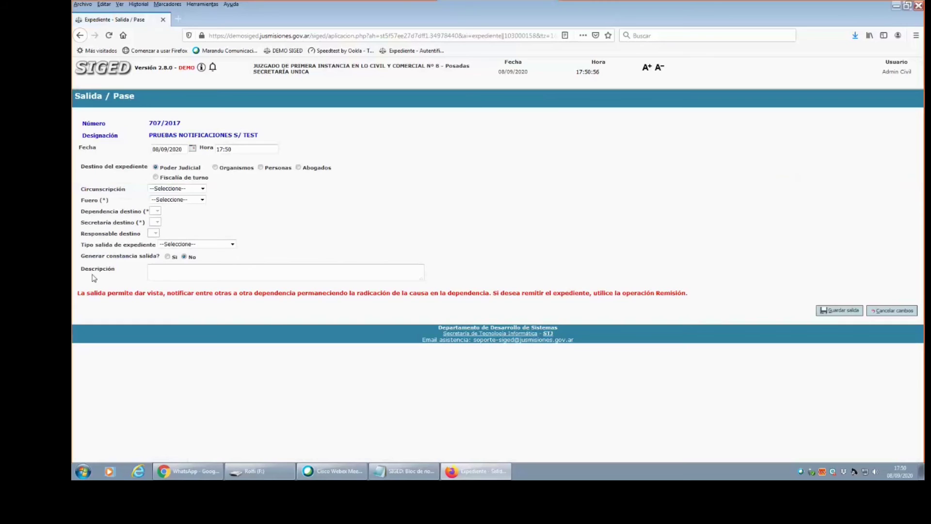
{"action": "left_click", "coordinate": [202, 189]}
{"action": "left_click", "coordinate": [176, 221]}
{"action": "left_click", "coordinate": [202, 199]}
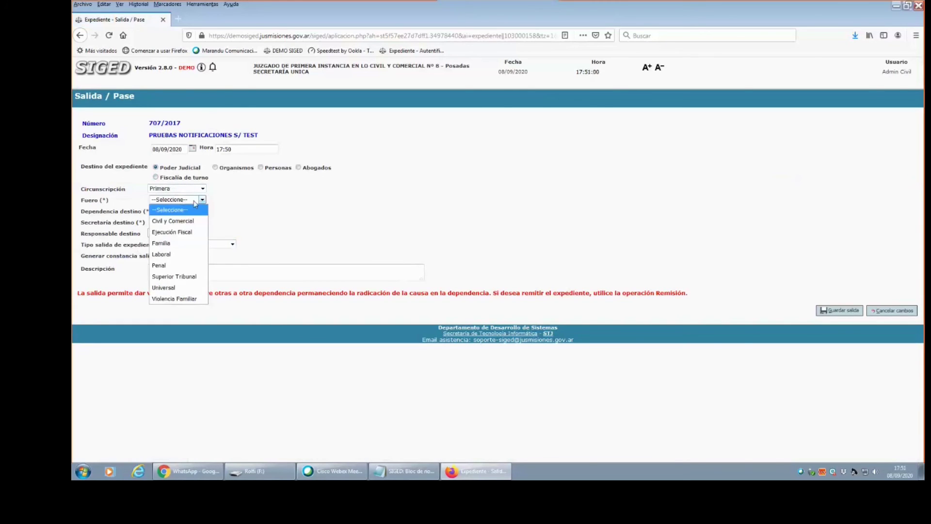
{"action": "left_click", "coordinate": [175, 221]}
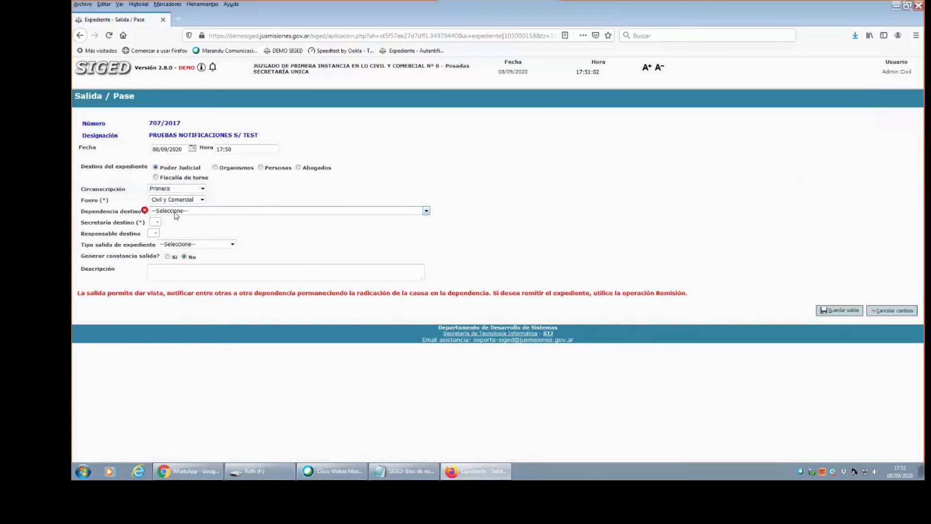
{"action": "left_click", "coordinate": [176, 213]}
{"action": "left_click", "coordinate": [235, 277]}
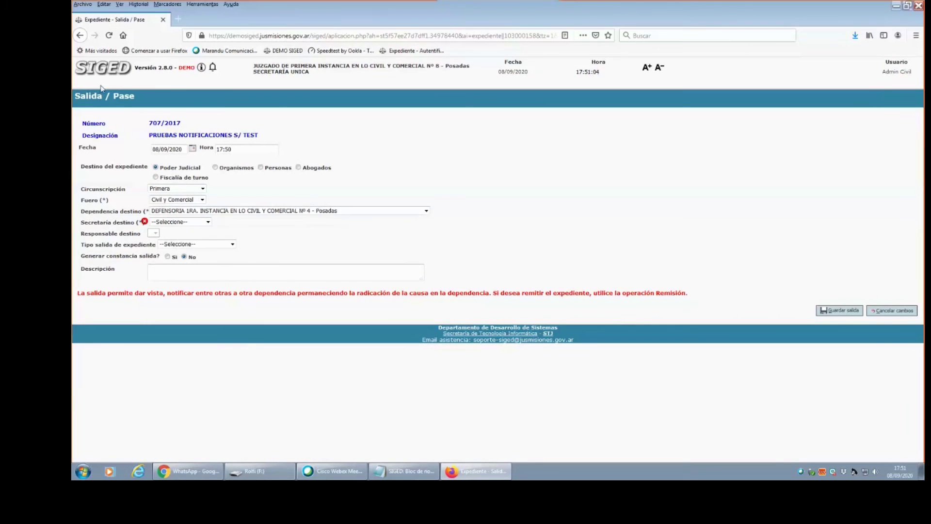
{"action": "left_click", "coordinate": [173, 224]}
{"action": "left_click", "coordinate": [179, 239]}
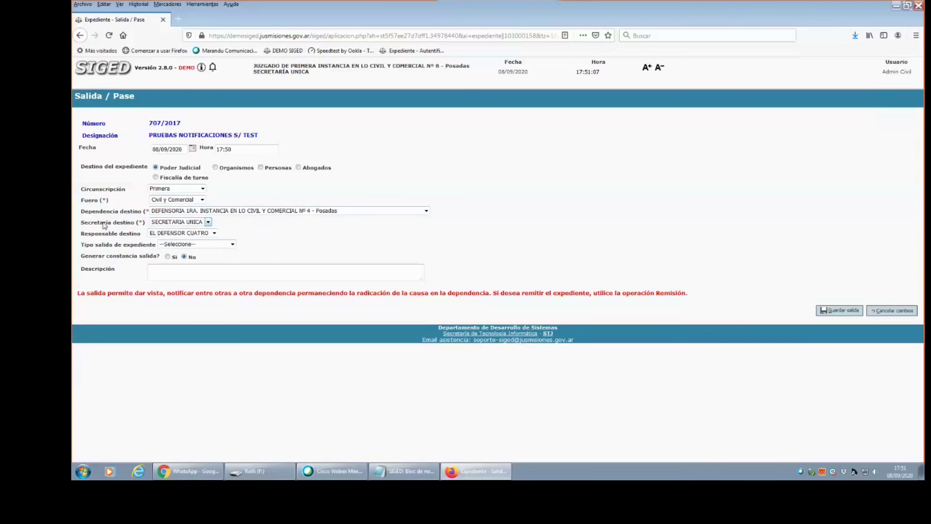
{"action": "left_click", "coordinate": [214, 234]}
{"action": "left_click", "coordinate": [215, 235]}
Set the exit type to VISTA, add a description, and save the salida.
{"action": "left_click", "coordinate": [206, 246]}
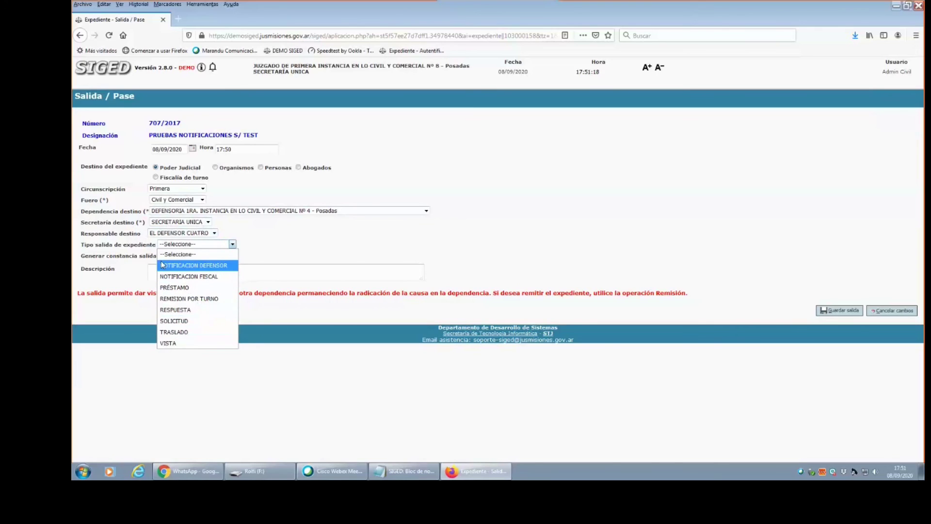
{"action": "left_click", "coordinate": [167, 343]}
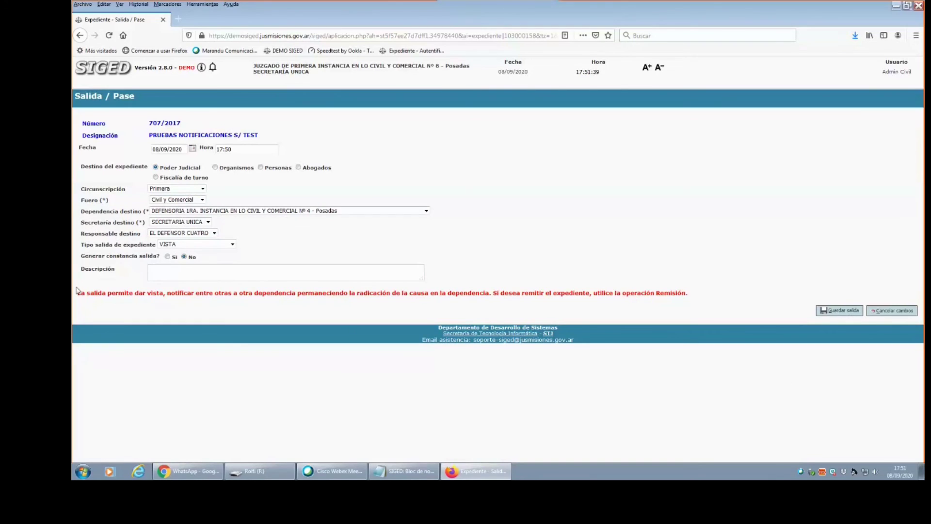
{"action": "left_click", "coordinate": [152, 270]}
{"action": "left_click", "coordinate": [842, 310]}
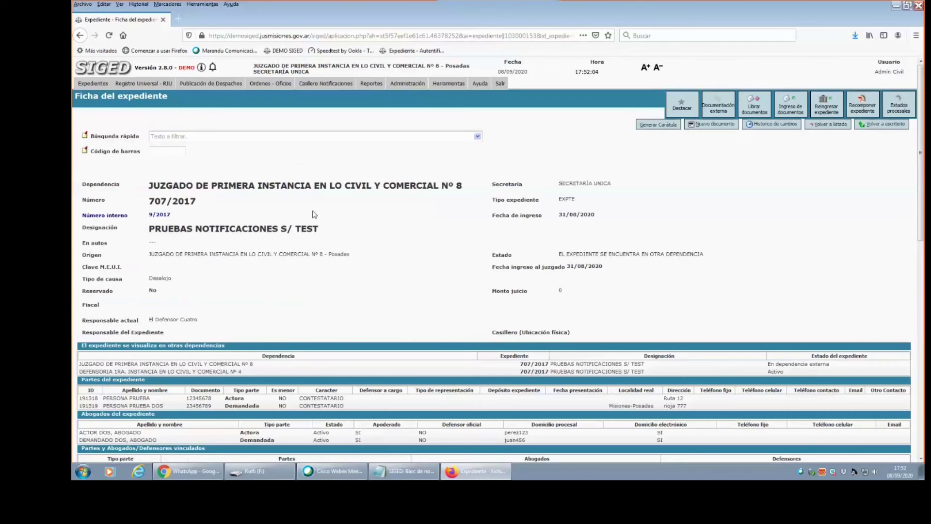
{"action": "scroll", "coordinate": [923, 190], "scroll_direction": "down", "scroll_amount": 5}
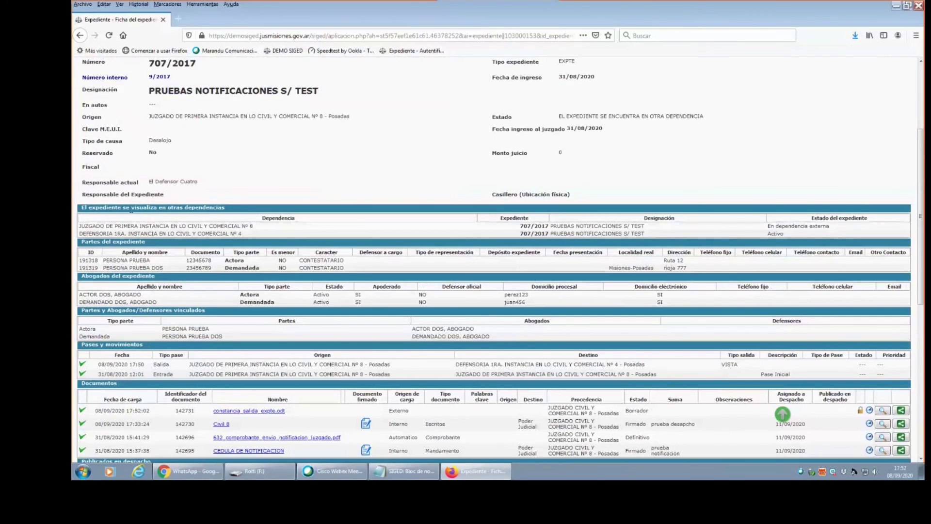
{"action": "left_click_drag", "start_coordinate": [80, 225], "coordinate": [255, 226]}
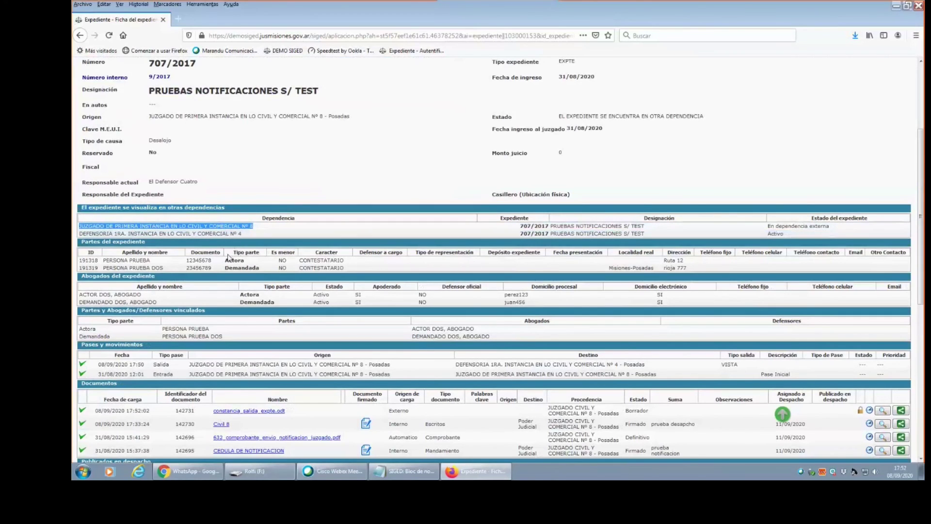
{"action": "left_click_drag", "start_coordinate": [81, 233], "coordinate": [251, 240]}
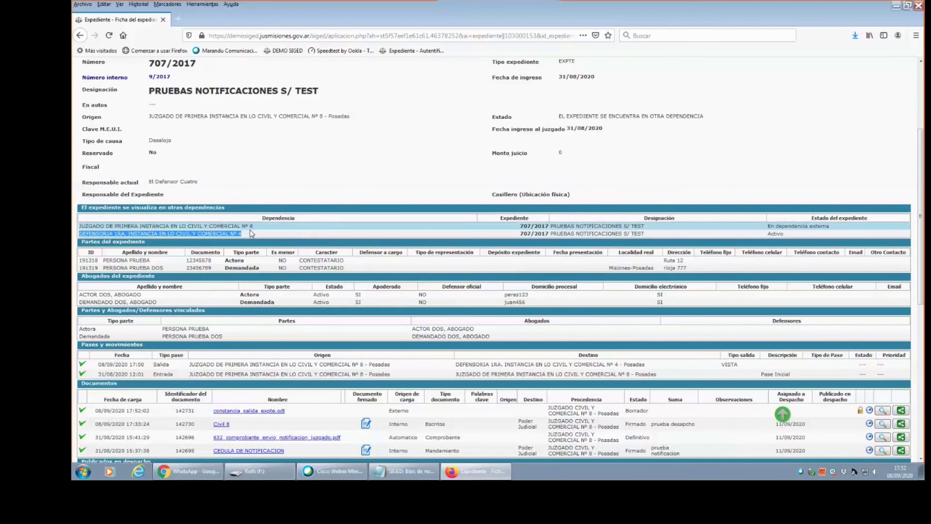
{"action": "scroll", "coordinate": [923, 197], "scroll_direction": "up", "scroll_amount": 3}
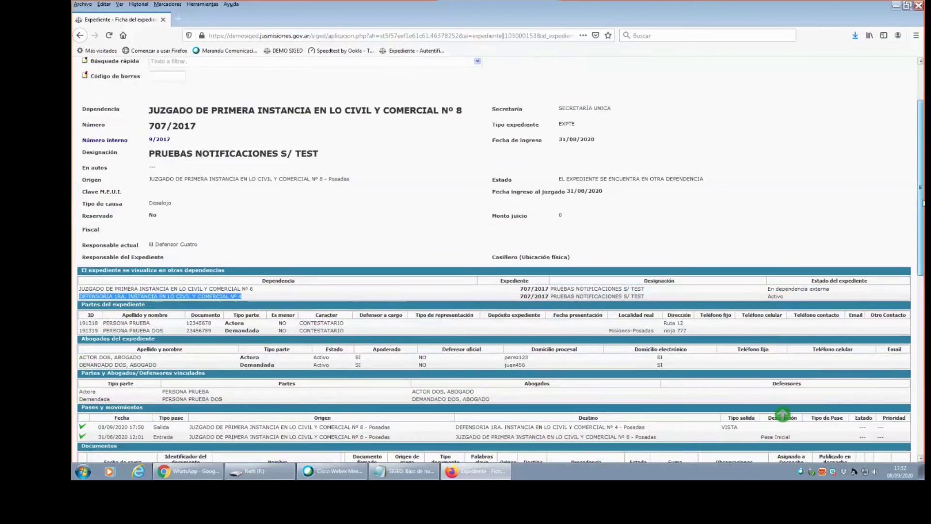
{"action": "left_click_drag", "start_coordinate": [923, 197], "coordinate": [920, 178]}
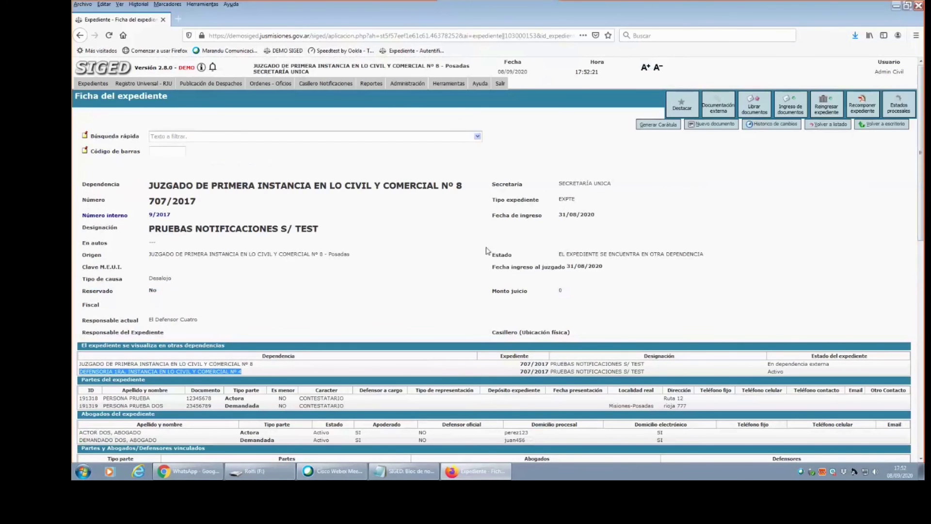
{"action": "left_click_drag", "start_coordinate": [350, 253], "coordinate": [207, 265]}
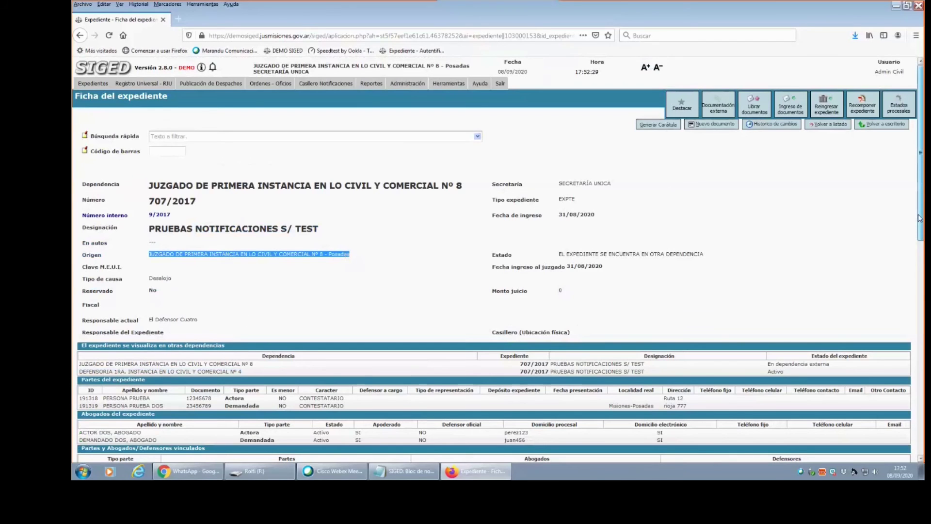
{"action": "scroll", "coordinate": [822, 294], "scroll_direction": "down", "scroll_amount": 3}
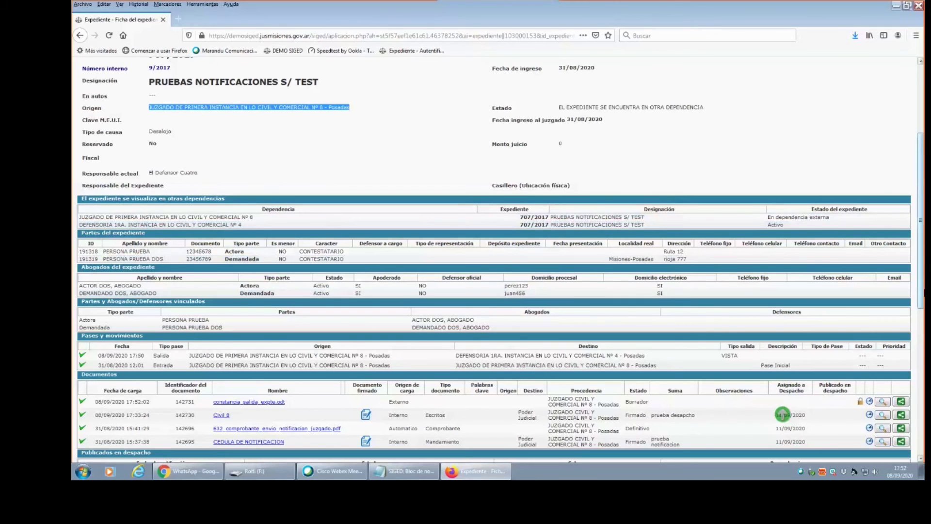
{"action": "scroll", "coordinate": [922, 252], "scroll_direction": "up", "scroll_amount": 1}
{"action": "scroll", "coordinate": [923, 252], "scroll_direction": "up", "scroll_amount": 4}
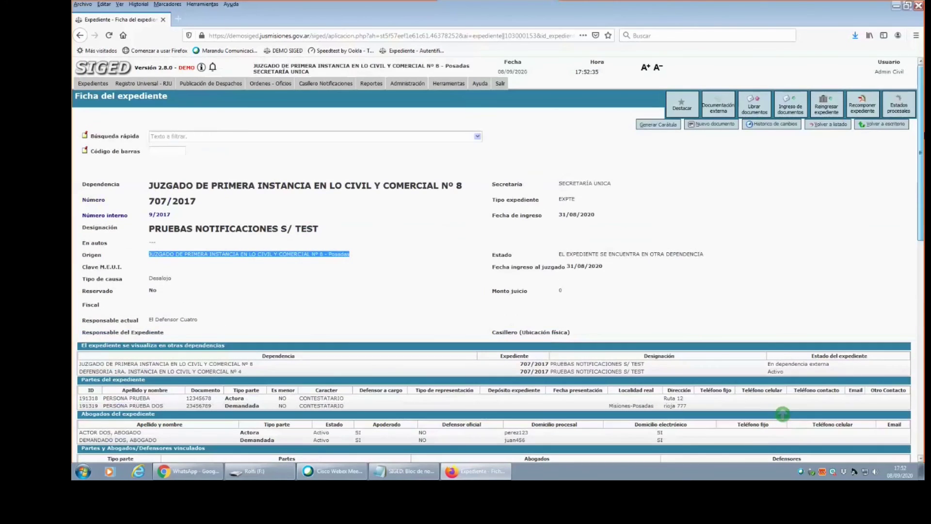
{"action": "scroll", "coordinate": [783, 413], "scroll_direction": "down", "scroll_amount": 7}
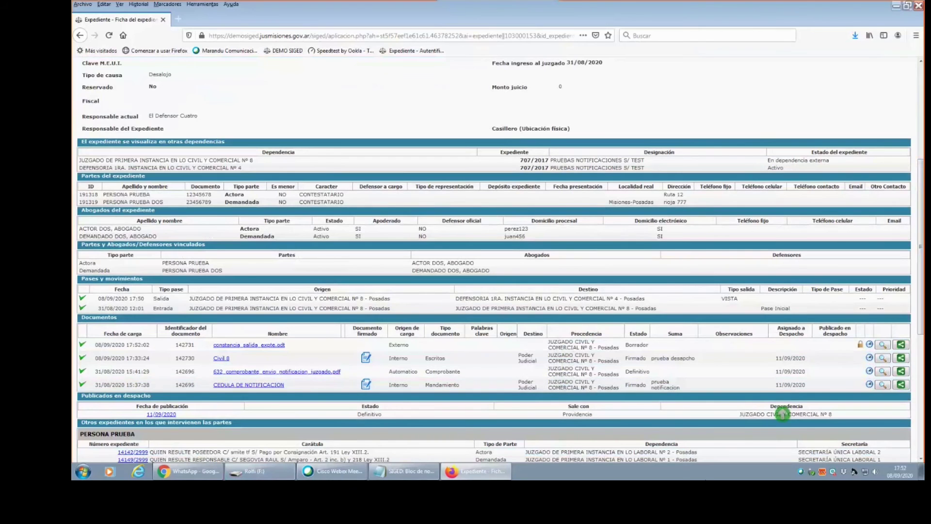
{"action": "left_click_drag", "start_coordinate": [920, 242], "coordinate": [920, 238]}
{"action": "scroll", "coordinate": [783, 413], "scroll_direction": "up", "scroll_amount": 5}
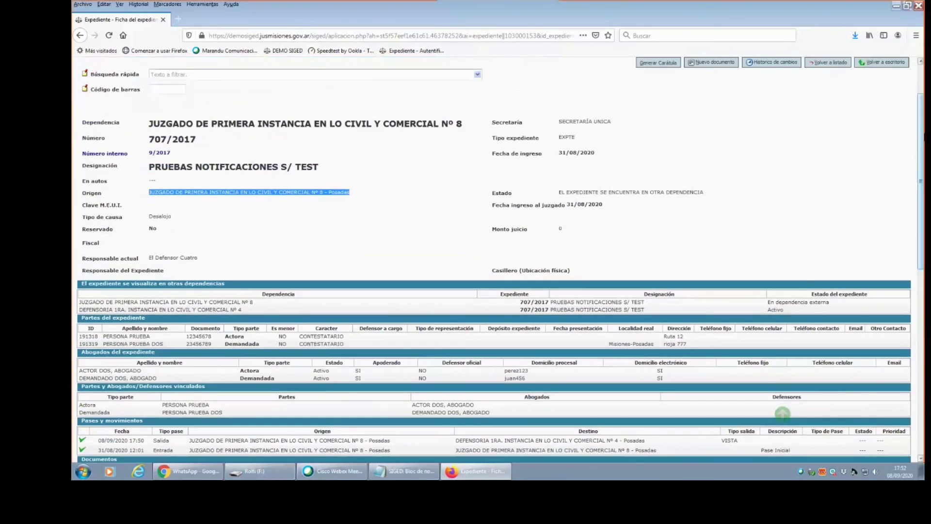
{"action": "scroll", "coordinate": [782, 413], "scroll_direction": "up", "scroll_amount": 3}
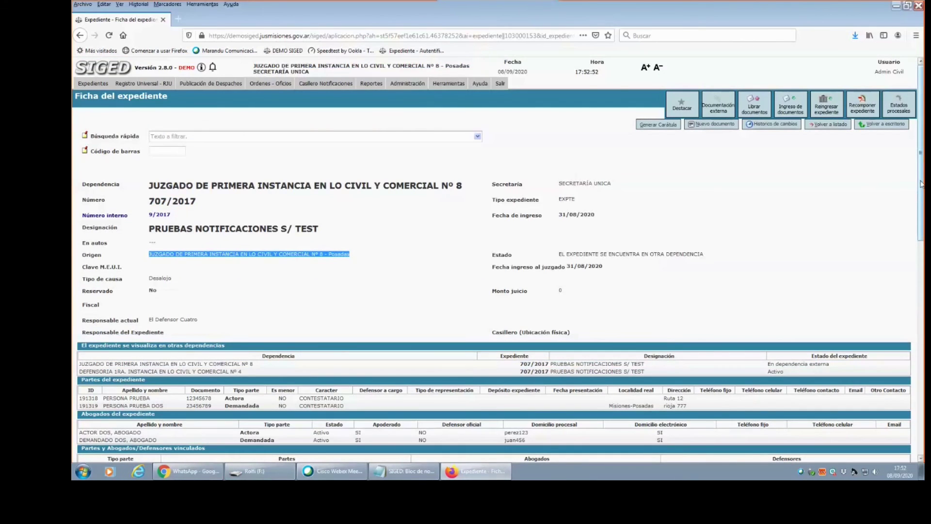
{"action": "left_click_drag", "start_coordinate": [921, 185], "coordinate": [921, 351]}
{"action": "left_click", "coordinate": [782, 413]}
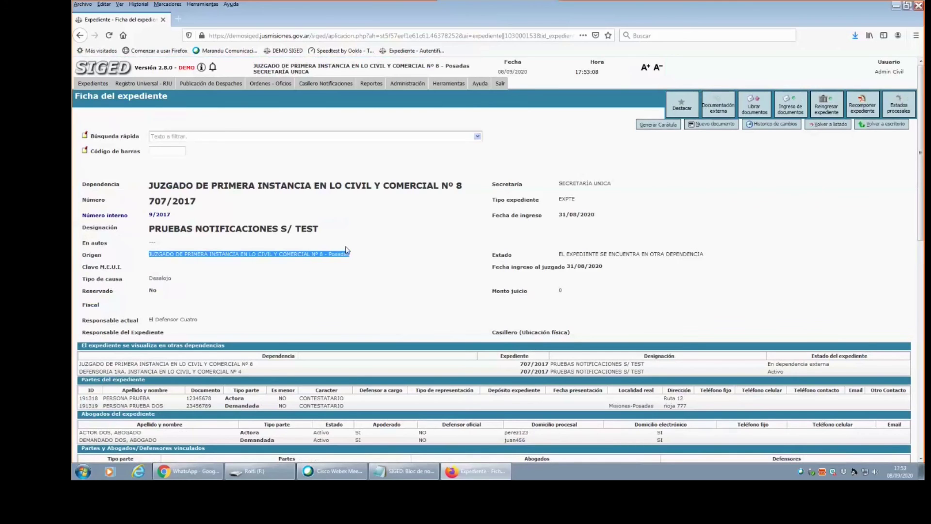
{"action": "mouse_move", "coordinate": [337, 470]}
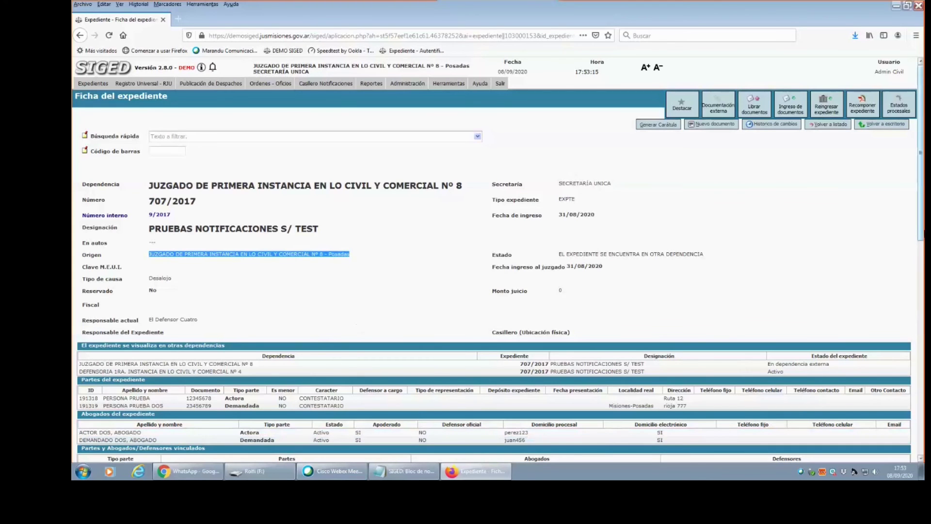
{"action": "left_click_drag", "start_coordinate": [924, 222], "coordinate": [923, 285]}
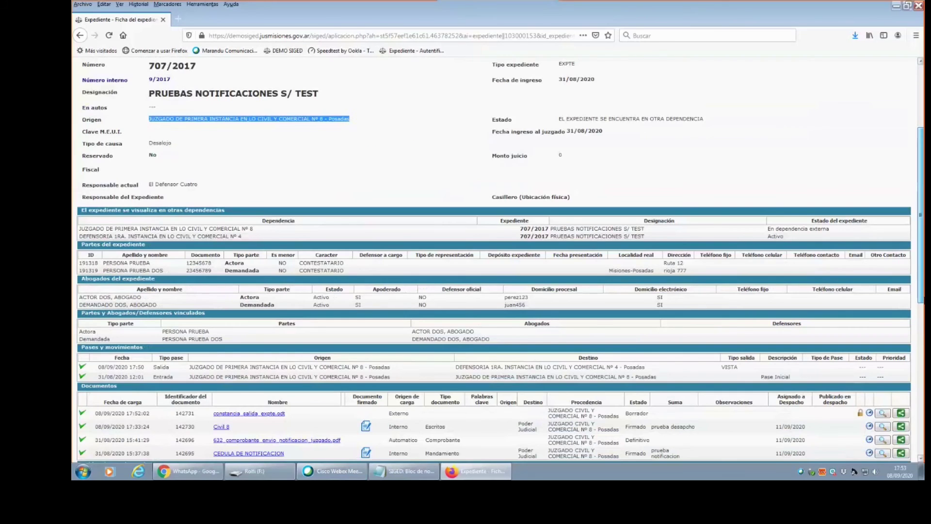
{"action": "scroll", "coordinate": [898, 168], "scroll_direction": "up", "scroll_amount": 3}
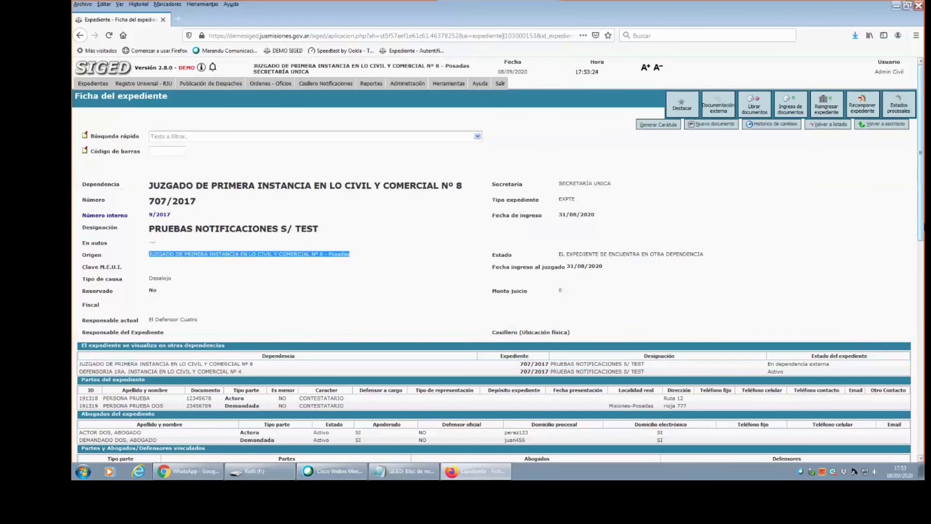
{"action": "scroll", "coordinate": [498, 259], "scroll_direction": "down", "scroll_amount": 5}
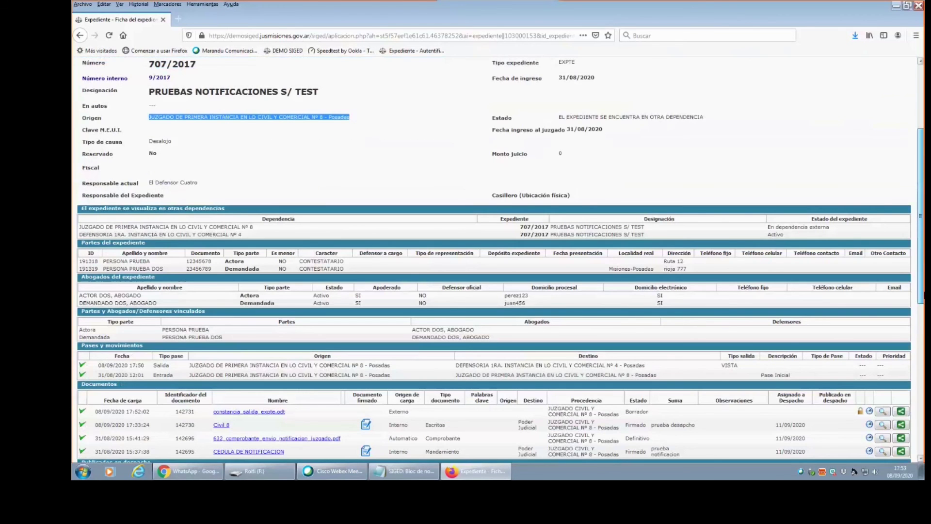
{"action": "scroll", "coordinate": [498, 259], "scroll_direction": "down", "scroll_amount": 10}
{"action": "scroll", "coordinate": [498, 259], "scroll_direction": "up", "scroll_amount": 15}
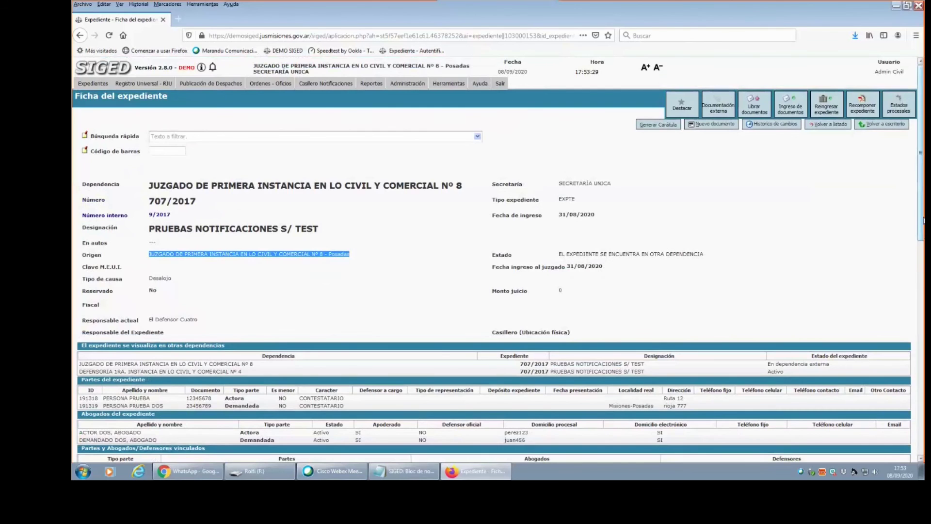
{"action": "scroll", "coordinate": [923, 220], "scroll_direction": "down", "scroll_amount": 7}
{"action": "scroll", "coordinate": [921, 209], "scroll_direction": "up", "scroll_amount": 6}
{"action": "left_click_drag", "start_coordinate": [918, 194], "coordinate": [920, 232]}
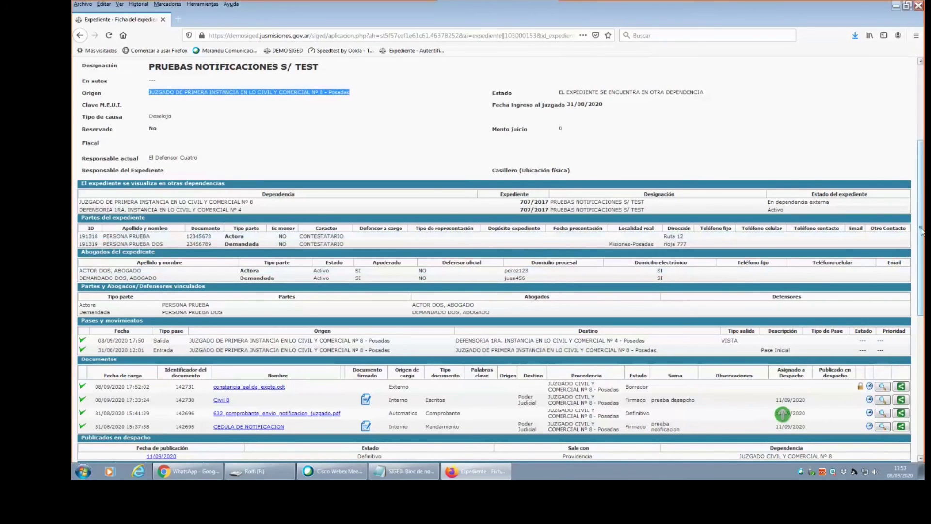
{"action": "scroll", "coordinate": [782, 413], "scroll_direction": "up", "scroll_amount": 2}
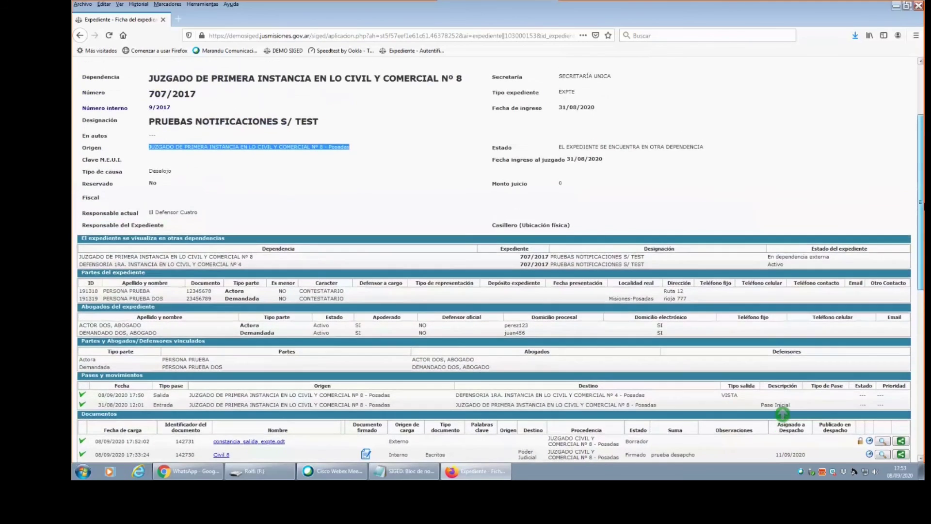
{"action": "scroll", "coordinate": [782, 413], "scroll_direction": "up", "scroll_amount": 1}
{"action": "scroll", "coordinate": [782, 413], "scroll_direction": "up", "scroll_amount": 3}
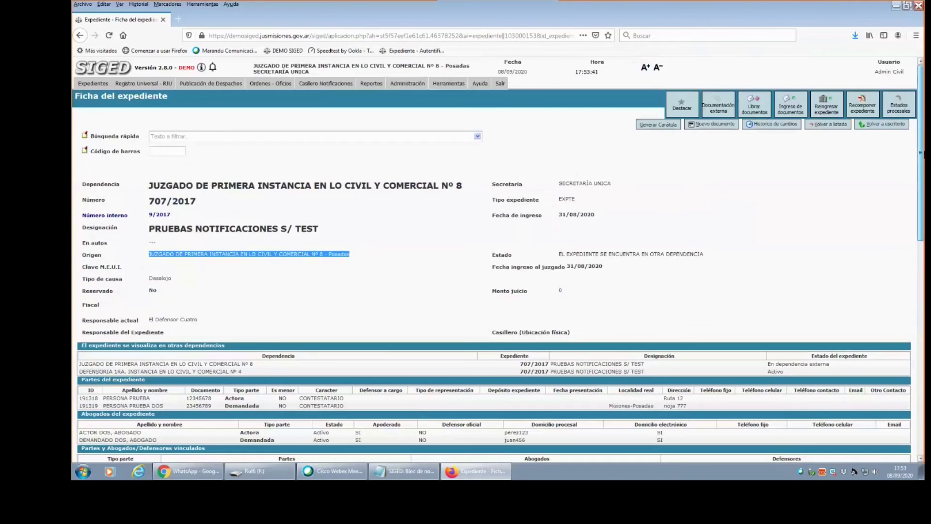
{"action": "scroll", "coordinate": [880, 234], "scroll_direction": "down", "scroll_amount": 3}
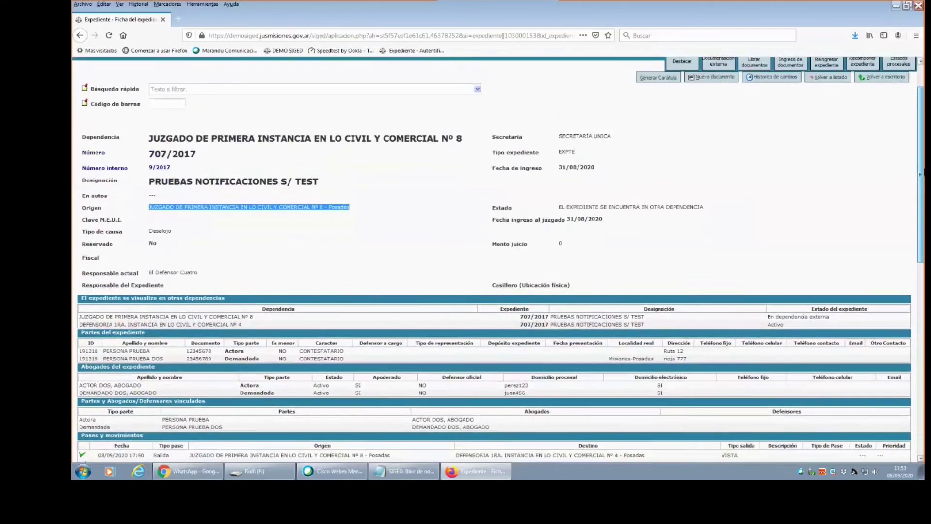
{"action": "scroll", "coordinate": [879, 234], "scroll_direction": "up", "scroll_amount": 3}
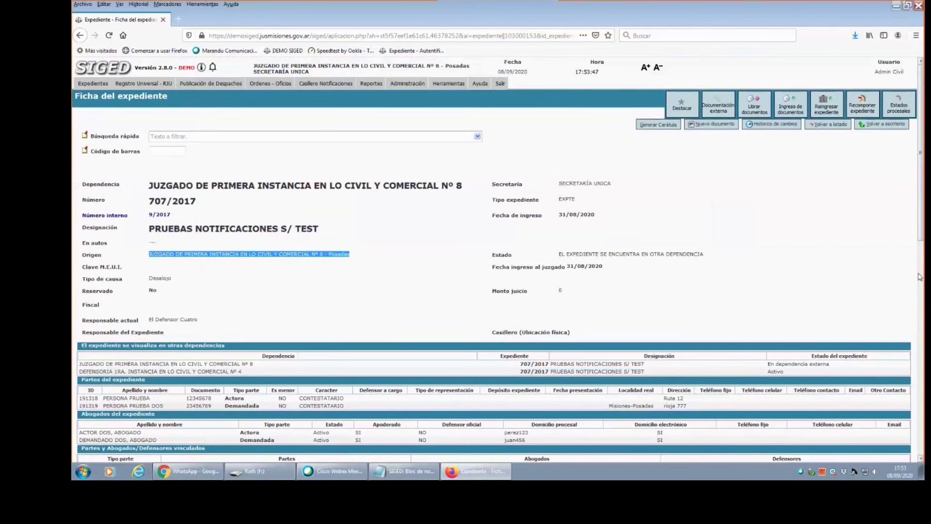
{"action": "scroll", "coordinate": [920, 277], "scroll_direction": "down", "scroll_amount": 10}
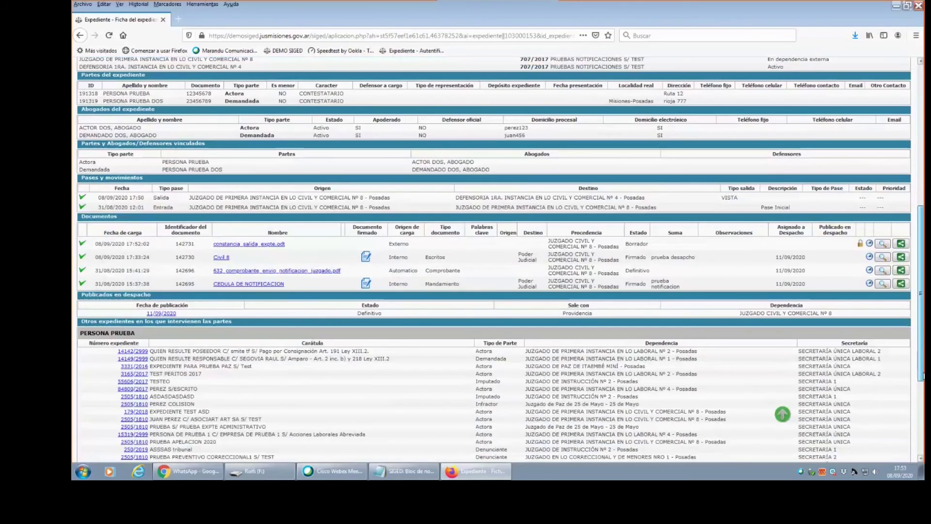
{"action": "left_click_drag", "start_coordinate": [921, 376], "coordinate": [920, 202]}
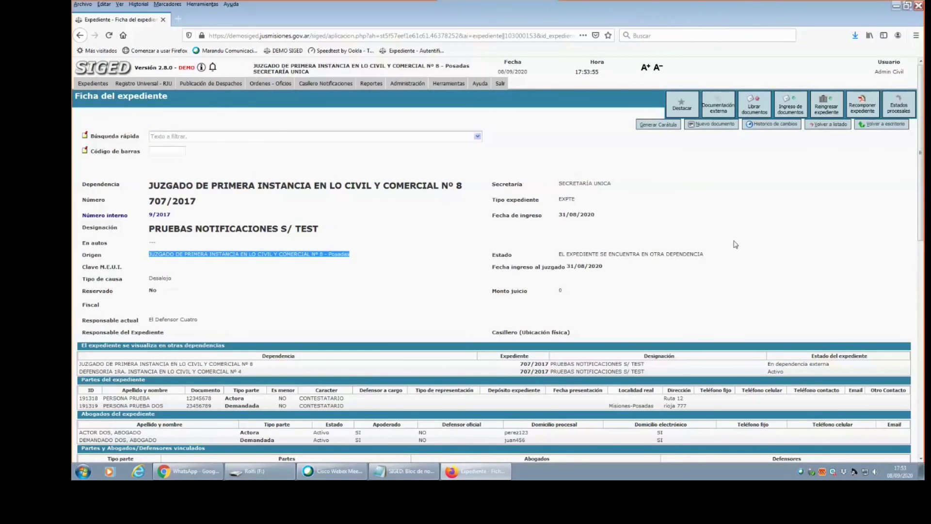
Re-enter 707/2017 under Civil y Comercial from Garupá's Defensoría Nº 8, assigned to Admin Civil.
{"action": "left_click", "coordinate": [834, 111]}
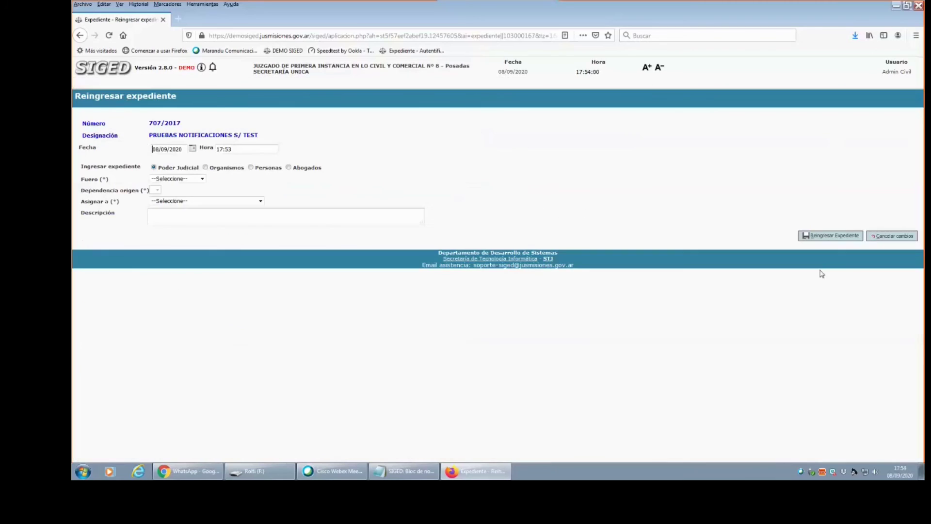
{"action": "left_click", "coordinate": [200, 178]}
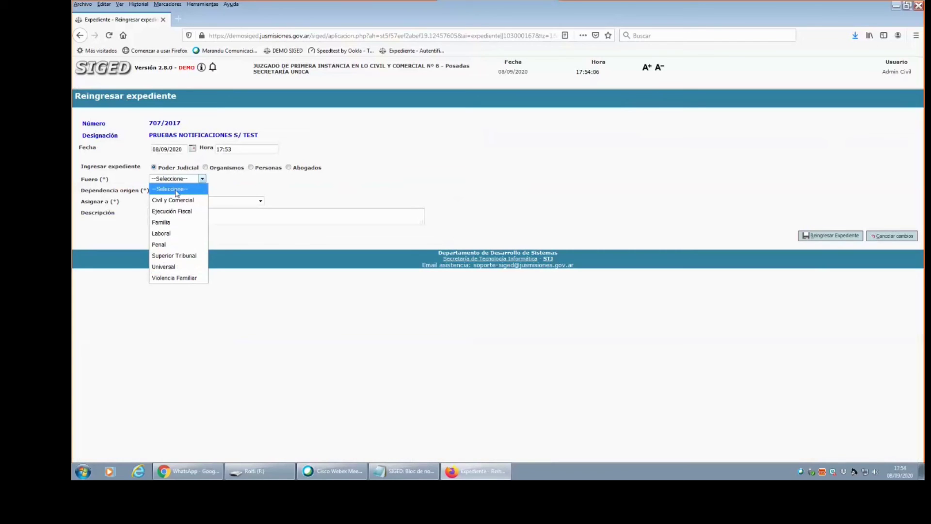
{"action": "left_click", "coordinate": [175, 200]}
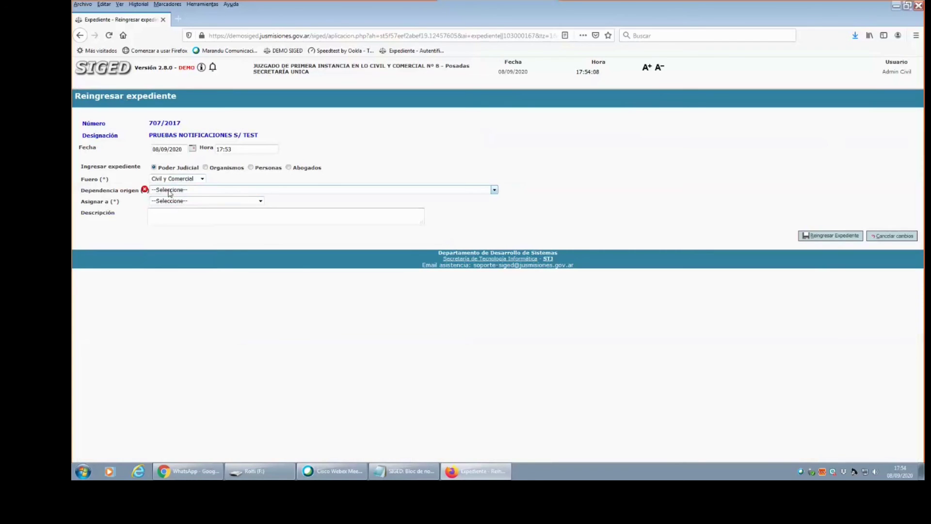
{"action": "left_click", "coordinate": [170, 190]}
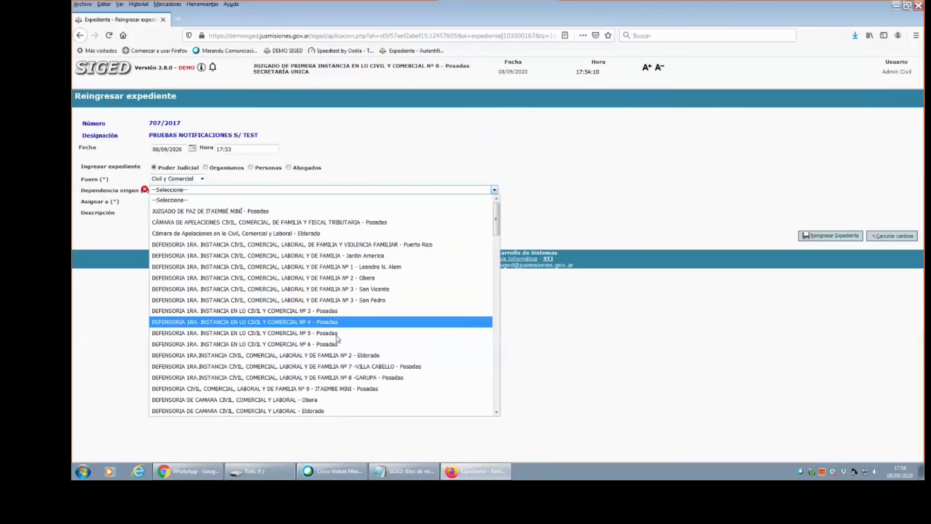
{"action": "left_click", "coordinate": [327, 378]}
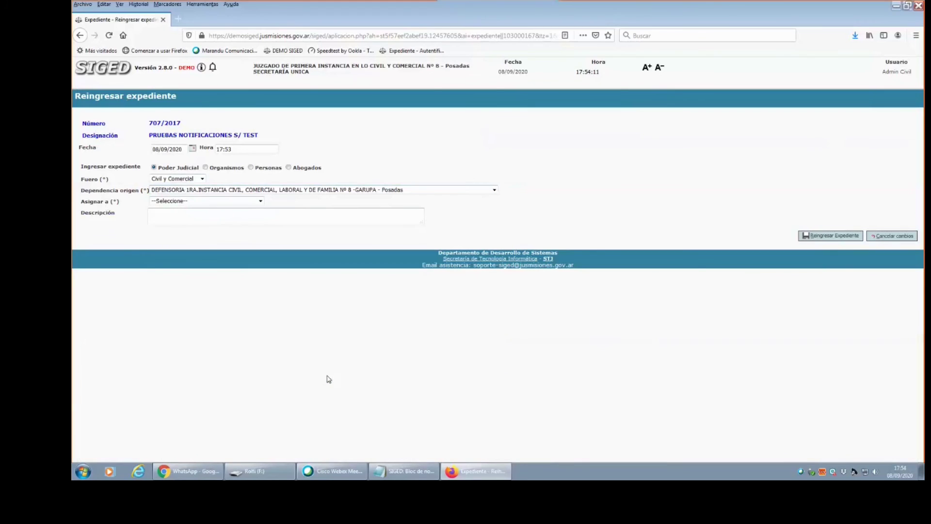
{"action": "left_click", "coordinate": [213, 201]}
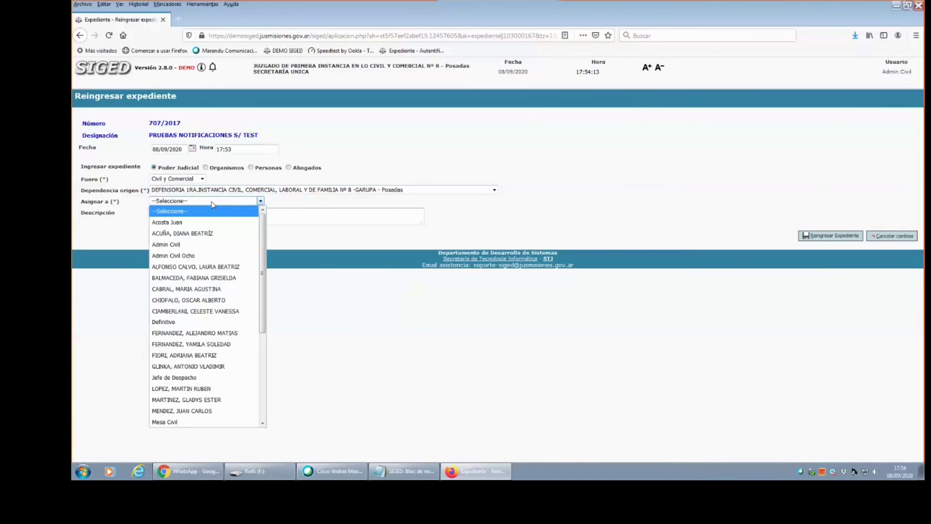
{"action": "left_click", "coordinate": [195, 243]}
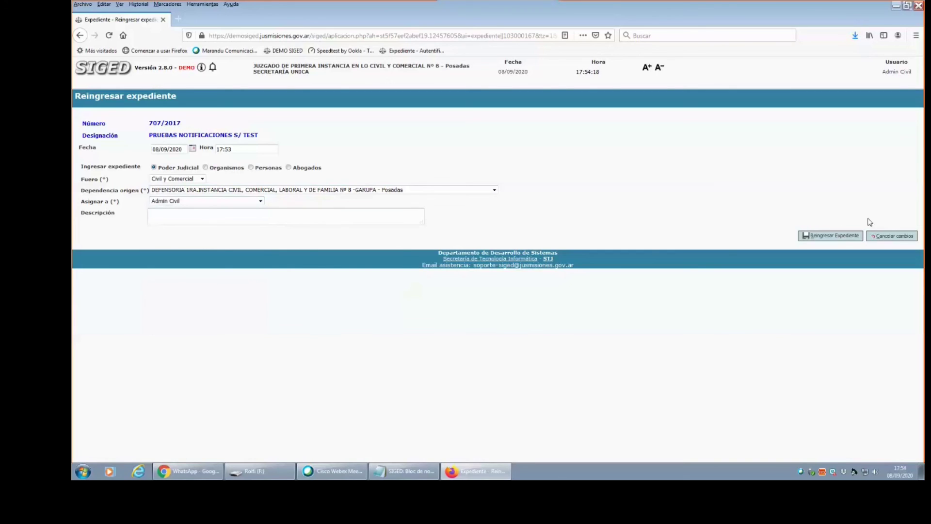
{"action": "left_click", "coordinate": [843, 236]}
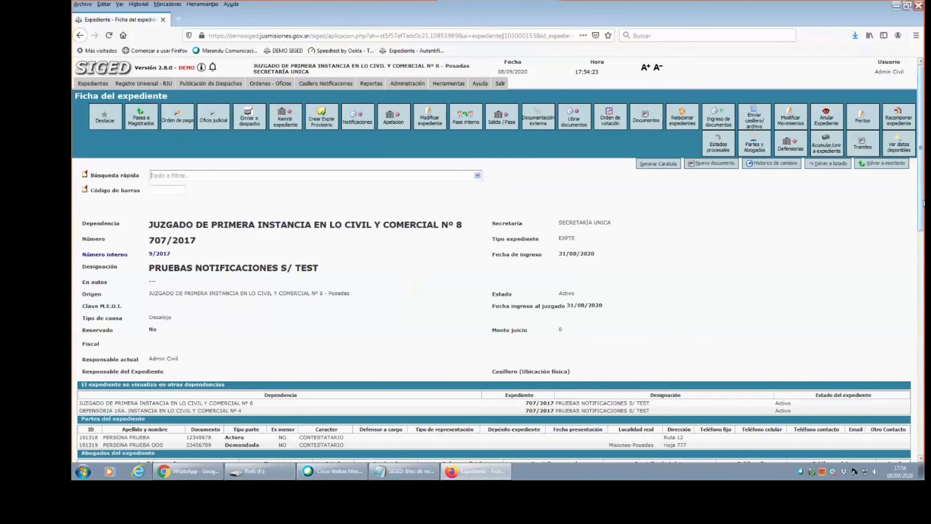
{"action": "scroll", "coordinate": [920, 213], "scroll_direction": "down", "scroll_amount": 3}
{"action": "scroll", "coordinate": [498, 259], "scroll_direction": "down", "scroll_amount": 5}
{"action": "scroll", "coordinate": [498, 259], "scroll_direction": "up", "scroll_amount": 10}
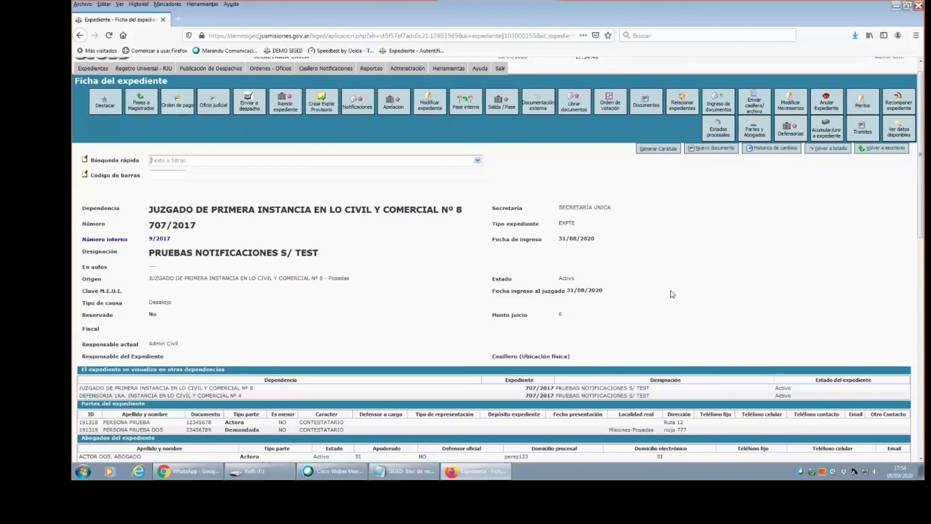
{"action": "left_click", "coordinate": [289, 110]}
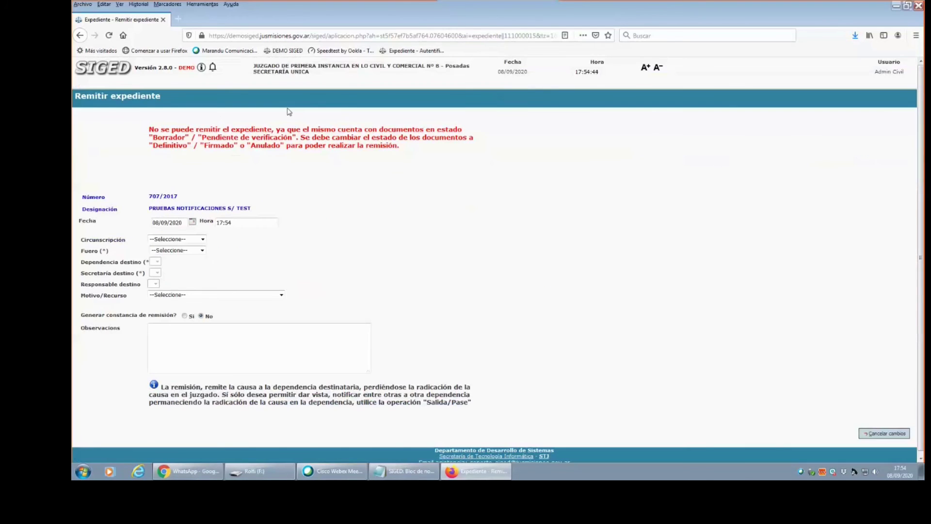
{"action": "triple_click", "coordinate": [178, 130]}
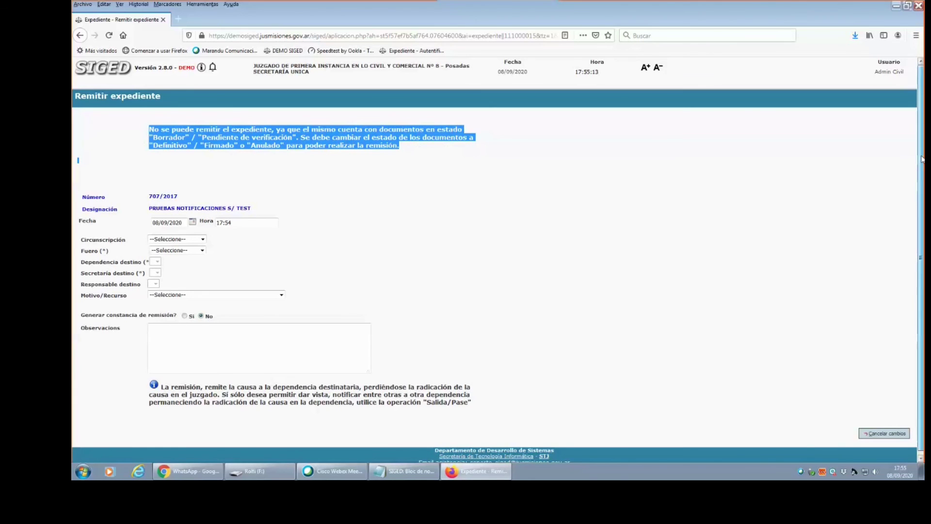
{"action": "scroll", "coordinate": [922, 160], "scroll_direction": "down", "scroll_amount": 1}
{"action": "left_click", "coordinate": [125, 66]}
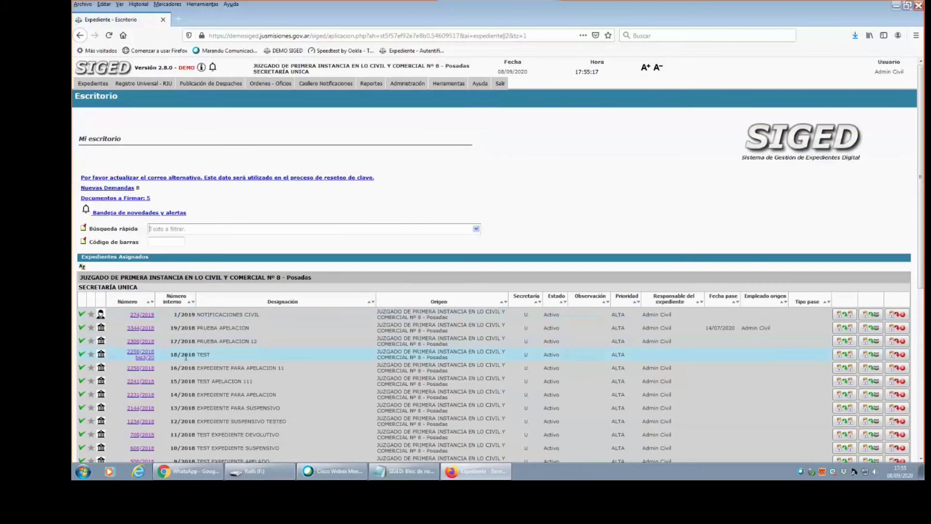
Open expediente 707/2017 from the Escritorio and scroll down to its documents.
{"action": "scroll", "coordinate": [193, 420], "scroll_direction": "down", "scroll_amount": 5}
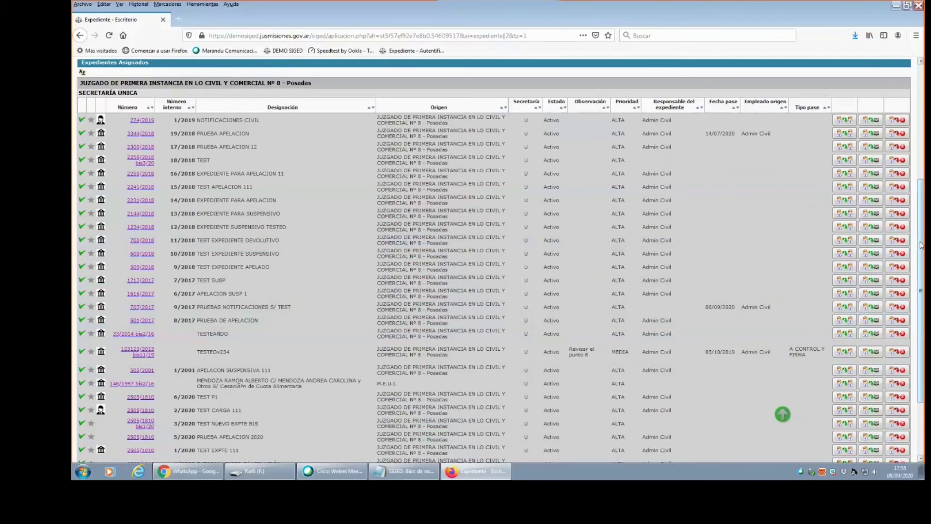
{"action": "scroll", "coordinate": [921, 245], "scroll_direction": "down", "scroll_amount": 3}
{"action": "left_click", "coordinate": [138, 219]}
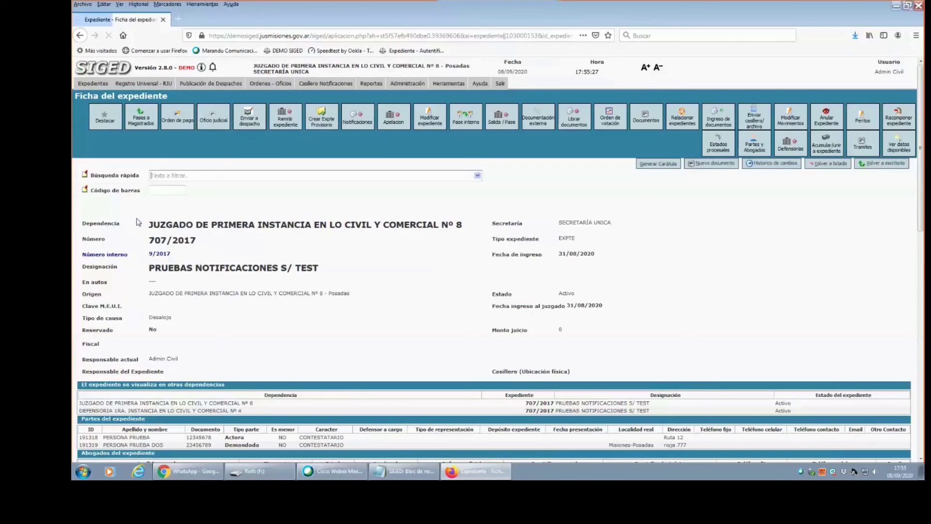
{"action": "left_click_drag", "start_coordinate": [921, 216], "coordinate": [921, 232]}
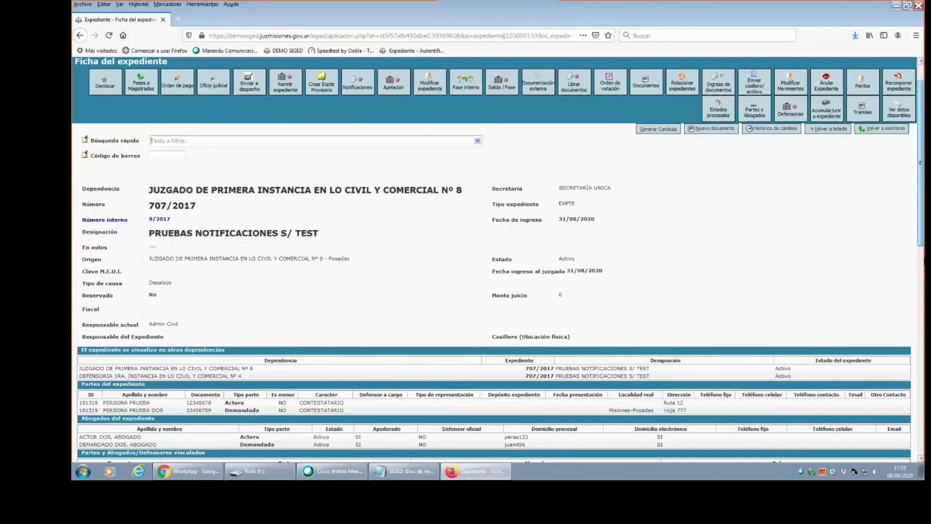
{"action": "scroll", "coordinate": [248, 265], "scroll_direction": "down", "scroll_amount": 6}
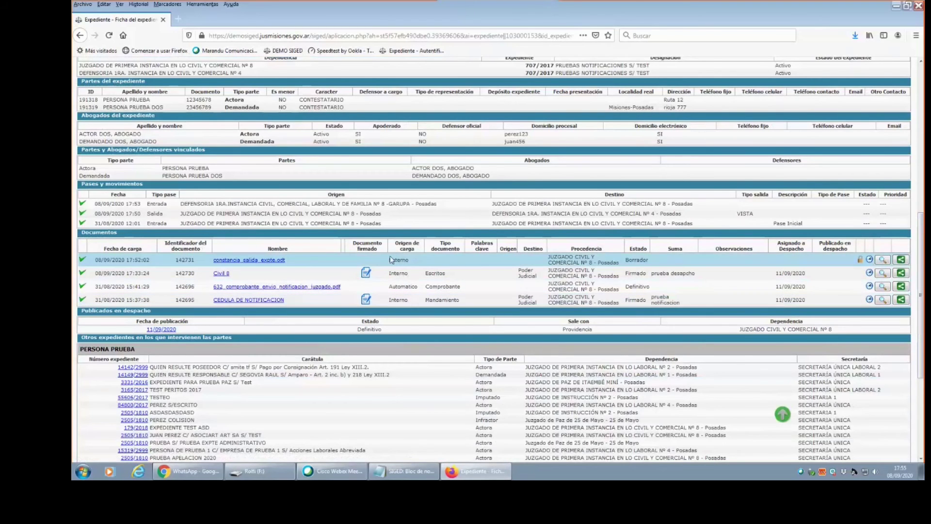
Switch constancia_salida_expte.odt from Borrador to Definitivo and open the Remitir expediente form.
{"action": "left_click_drag", "start_coordinate": [389, 260], "coordinate": [416, 264]}
{"action": "left_click_drag", "start_coordinate": [624, 260], "coordinate": [701, 259]}
{"action": "left_click", "coordinate": [860, 261]}
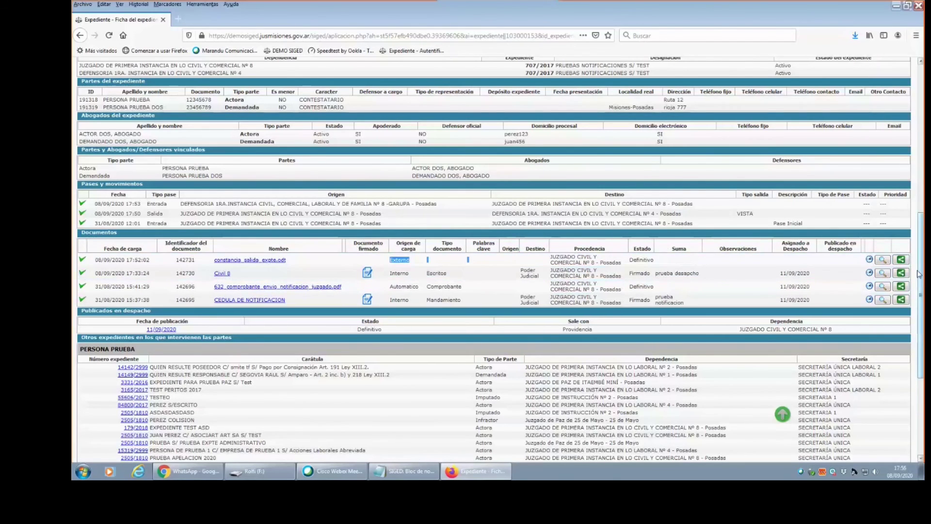
{"action": "scroll", "coordinate": [235, 135], "scroll_direction": "up", "scroll_amount": 10}
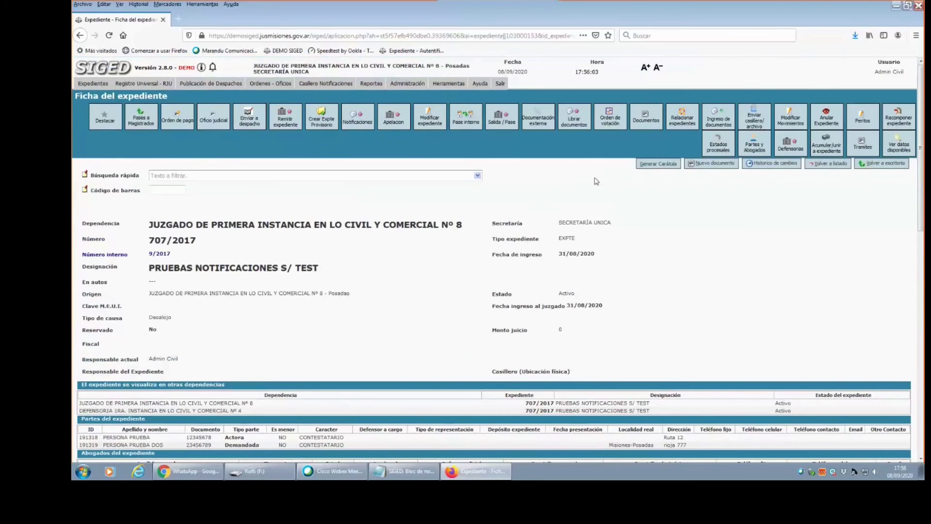
{"action": "left_click", "coordinate": [281, 123]}
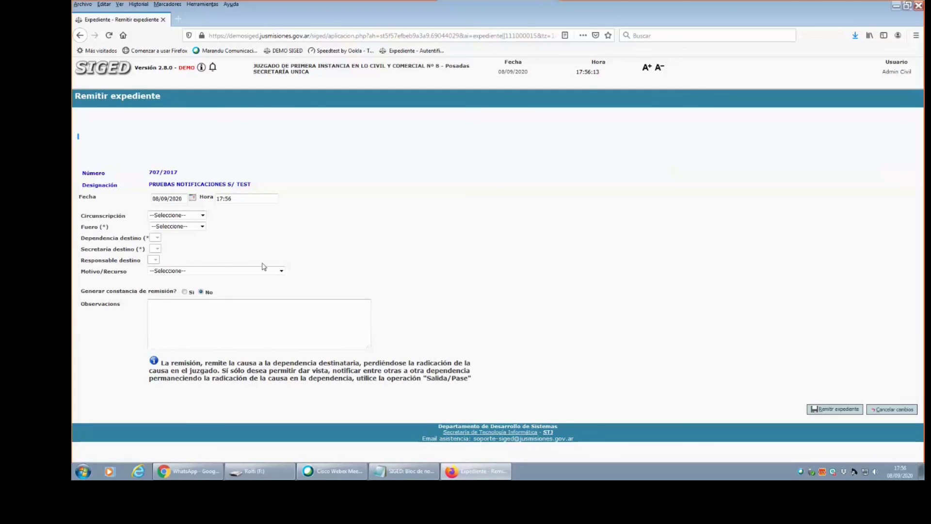
Set the remission's circunscripción to Primera and fuero to Civil y Comercial.
{"action": "left_click", "coordinate": [199, 217]}
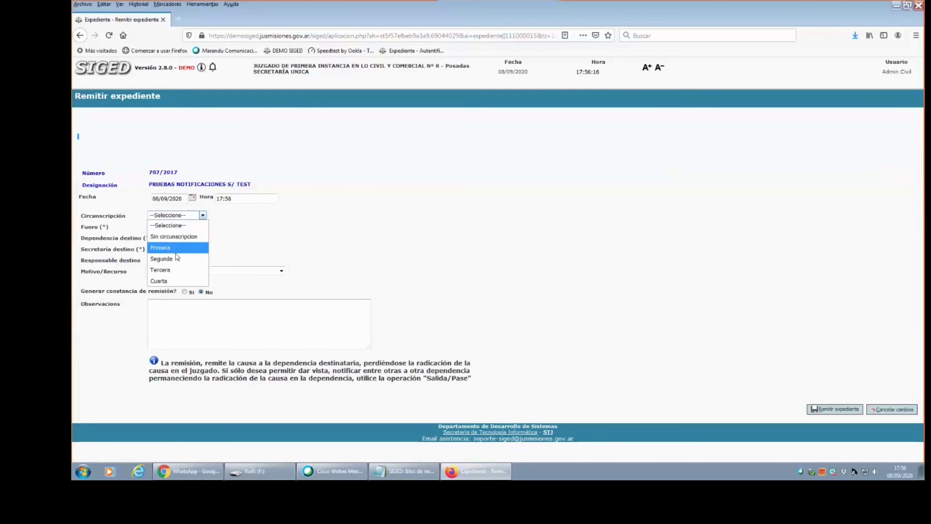
{"action": "left_click", "coordinate": [397, 220]}
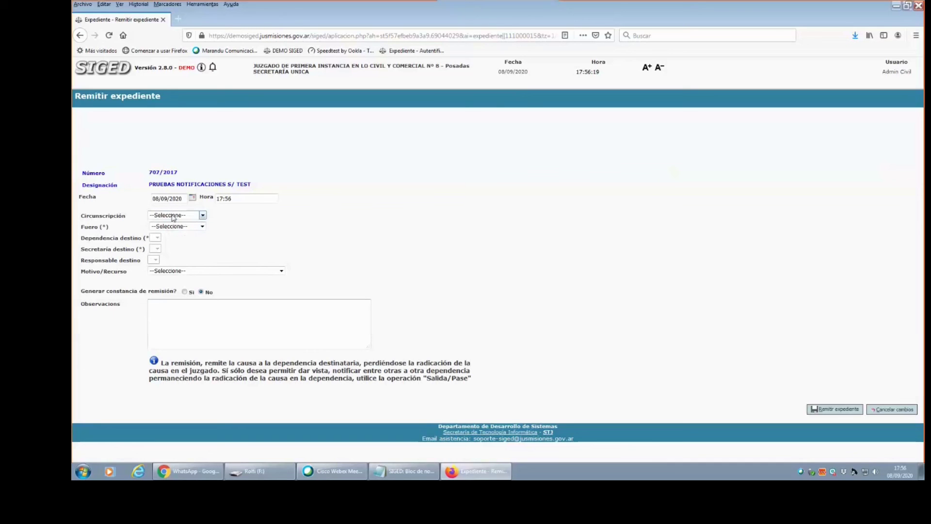
{"action": "left_click", "coordinate": [173, 217]}
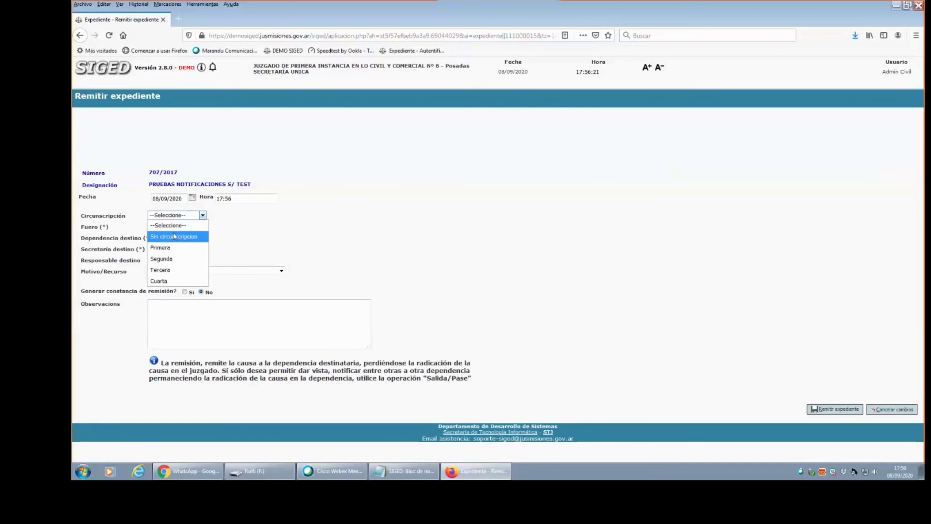
{"action": "left_click", "coordinate": [173, 236]}
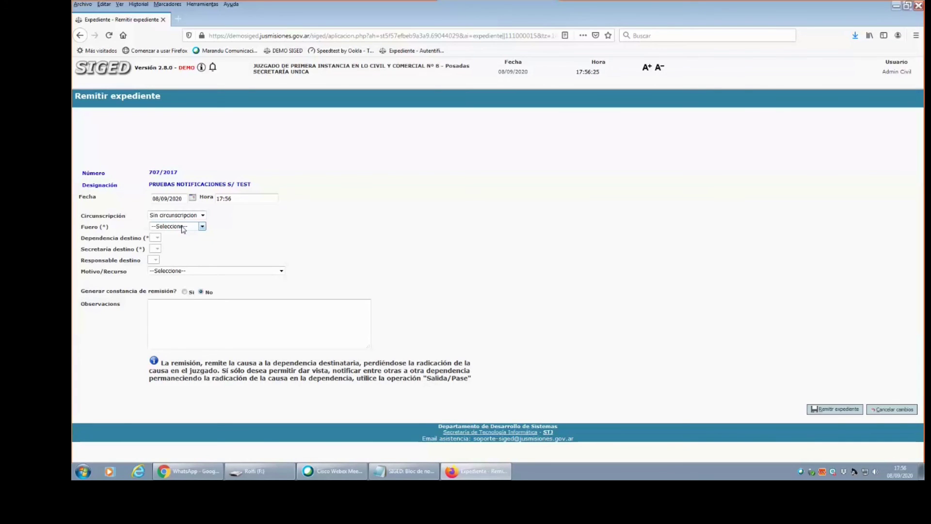
{"action": "left_click", "coordinate": [184, 228]}
{"action": "left_click", "coordinate": [175, 245]}
{"action": "left_click", "coordinate": [202, 214]}
{"action": "left_click", "coordinate": [165, 248]}
{"action": "left_click", "coordinate": [180, 228]}
{"action": "left_click", "coordinate": [176, 249]}
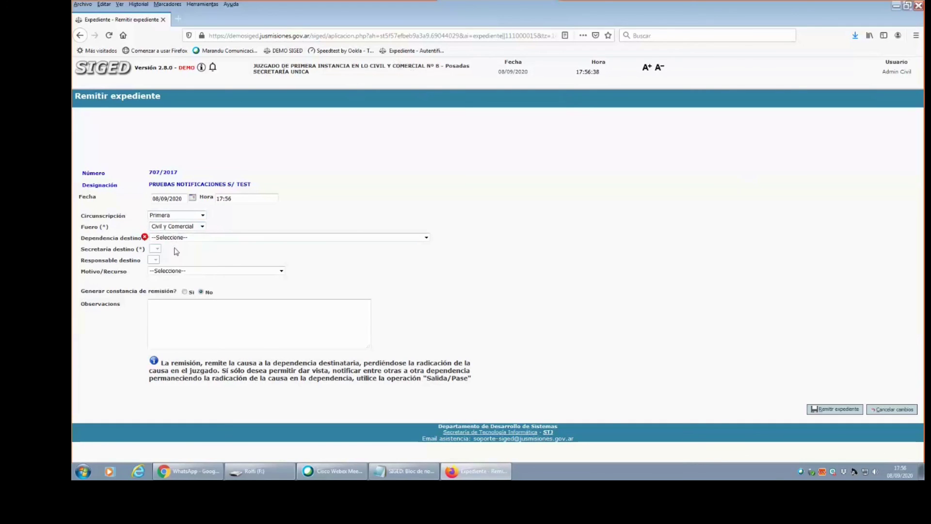
Choose destination Defensoría Nº 4, responsible EL DEFENSOR CUATRO and reason EXCUSACIÓN.
{"action": "left_click", "coordinate": [183, 237]}
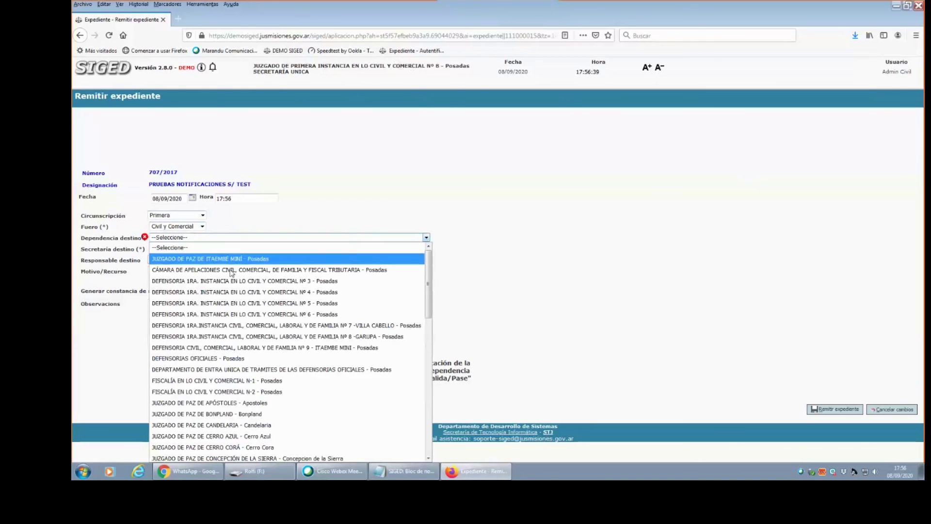
{"action": "left_click", "coordinate": [257, 292]}
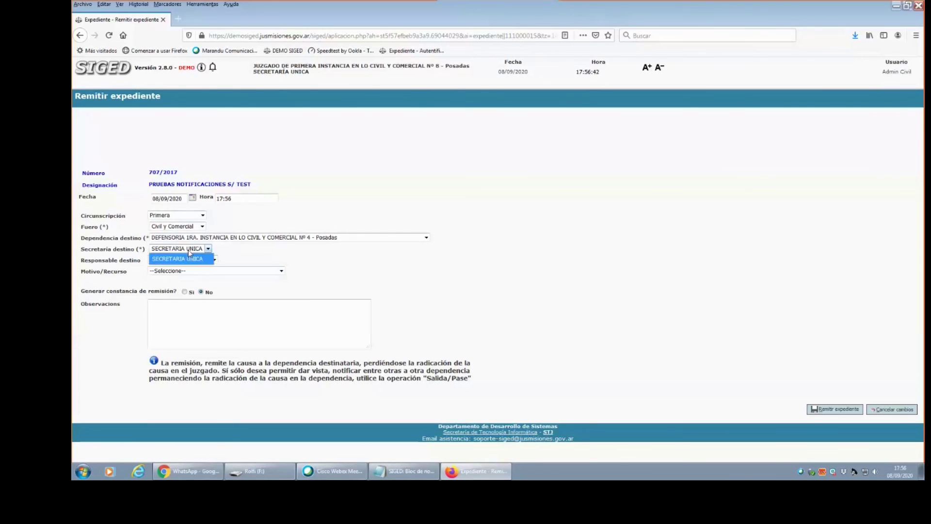
{"action": "left_click", "coordinate": [213, 261]}
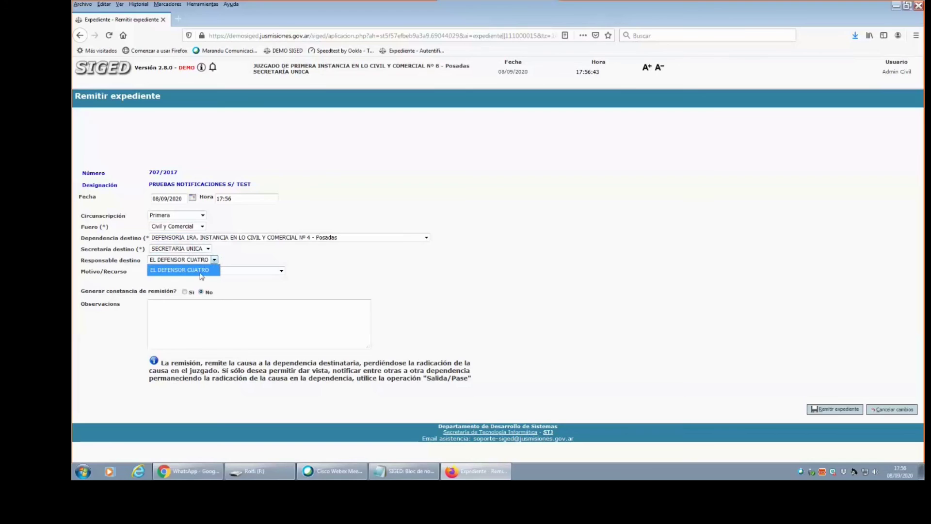
{"action": "left_click", "coordinate": [203, 269]}
{"action": "left_click", "coordinate": [235, 270]}
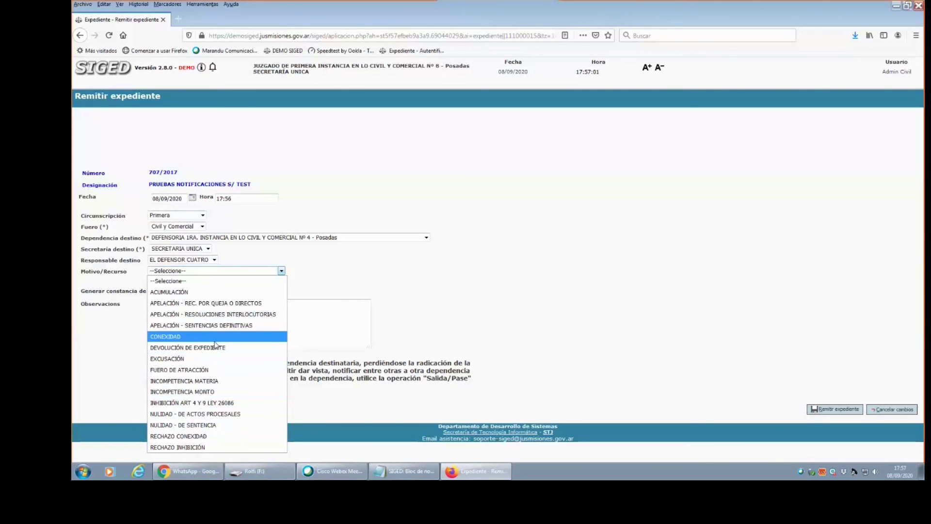
{"action": "left_click", "coordinate": [167, 358]}
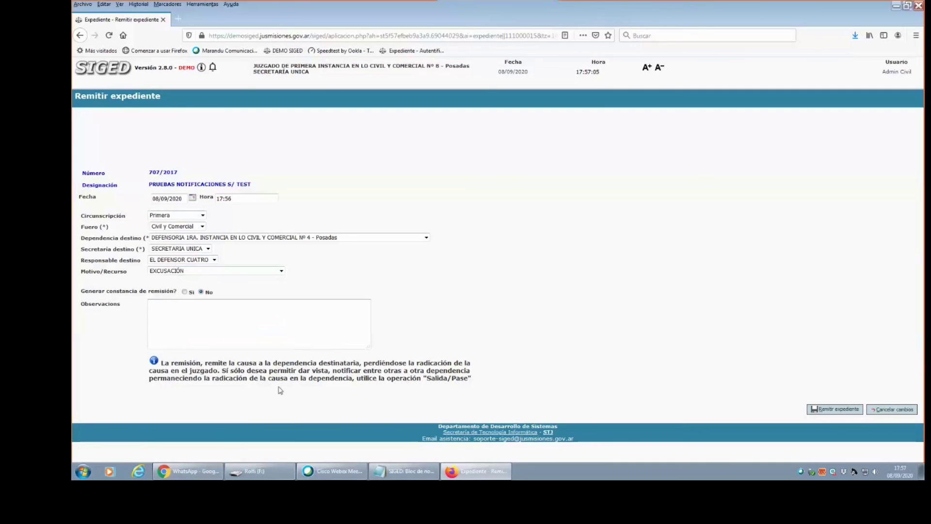
Set Generar constancia de remisión to Sí, submit, then cancel the confirmation.
{"action": "left_click", "coordinate": [181, 331]}
{"action": "left_click_drag", "start_coordinate": [162, 363], "coordinate": [461, 387]}
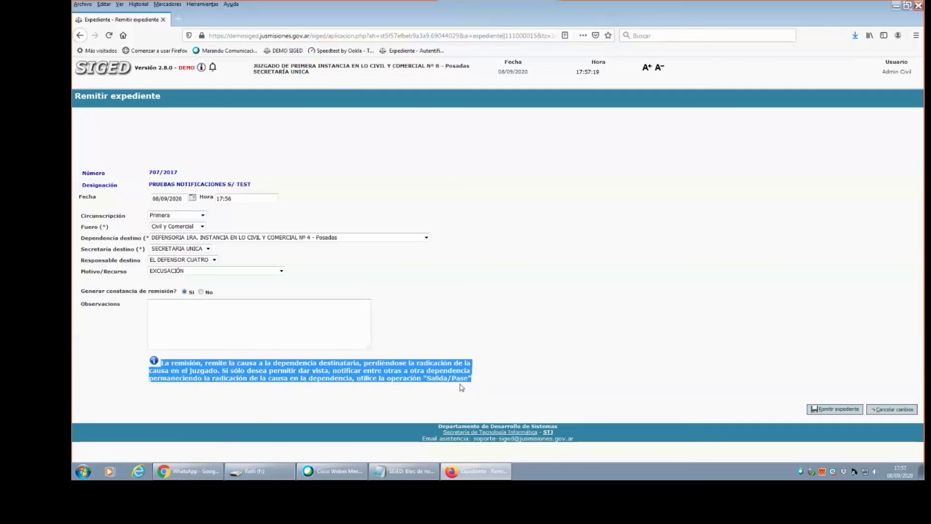
{"action": "left_click", "coordinate": [406, 397]}
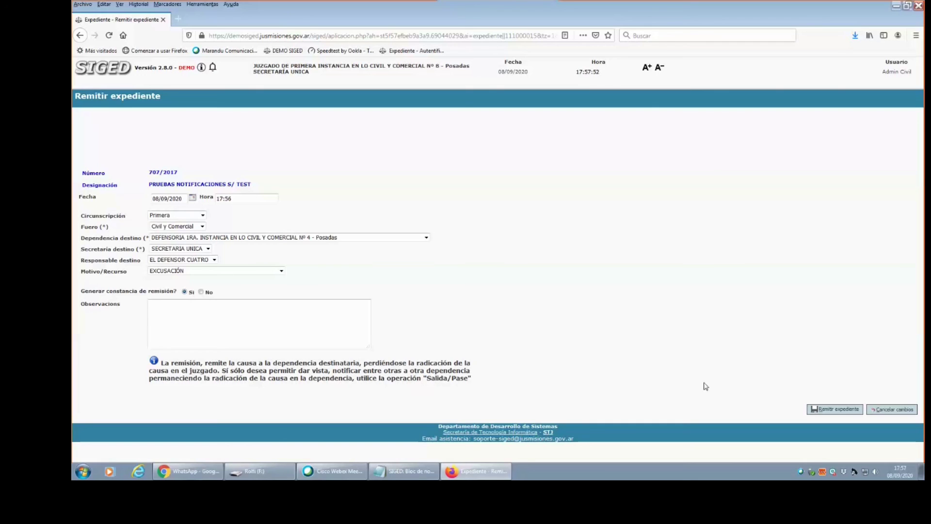
{"action": "left_click", "coordinate": [827, 409]}
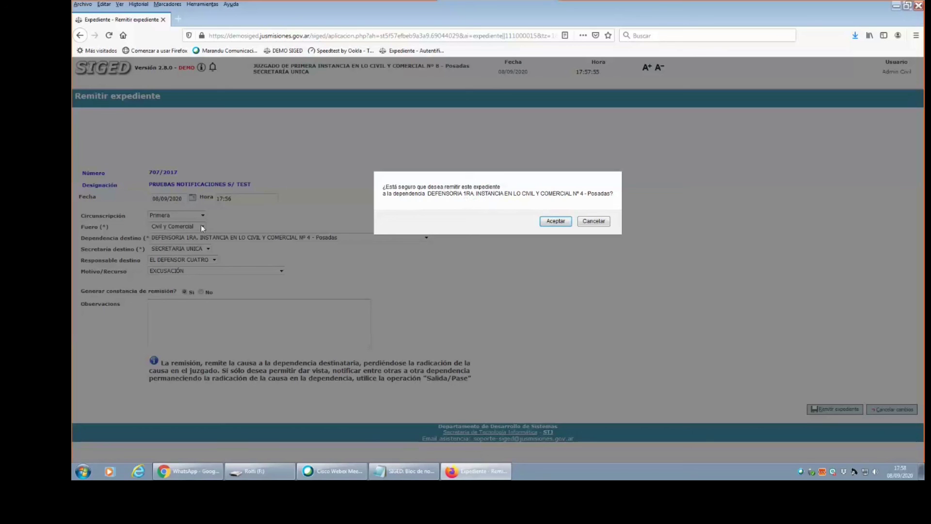
{"action": "left_click", "coordinate": [600, 221]}
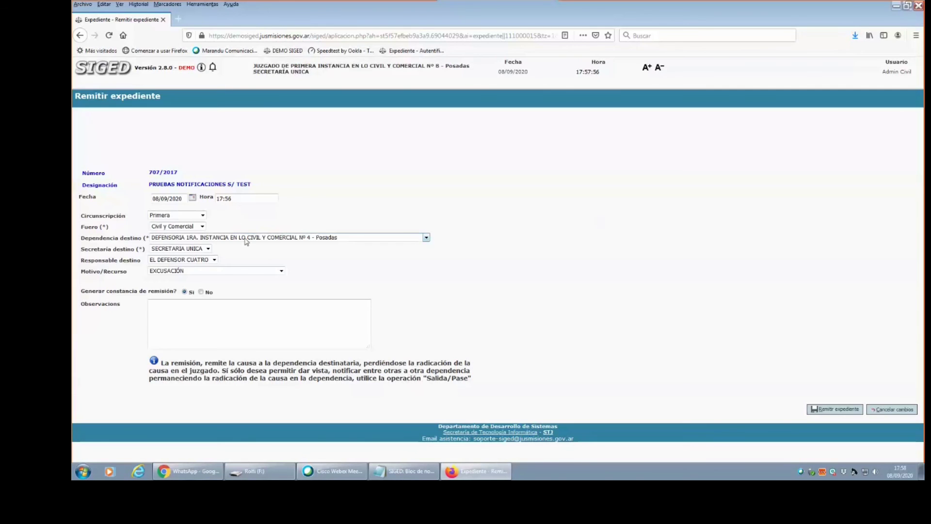
Change the destination to Juzgado de Primera Instancia Civil y Comercial Nº 4 and confirm the remission.
{"action": "left_click", "coordinate": [201, 226]}
{"action": "left_click", "coordinate": [166, 238]}
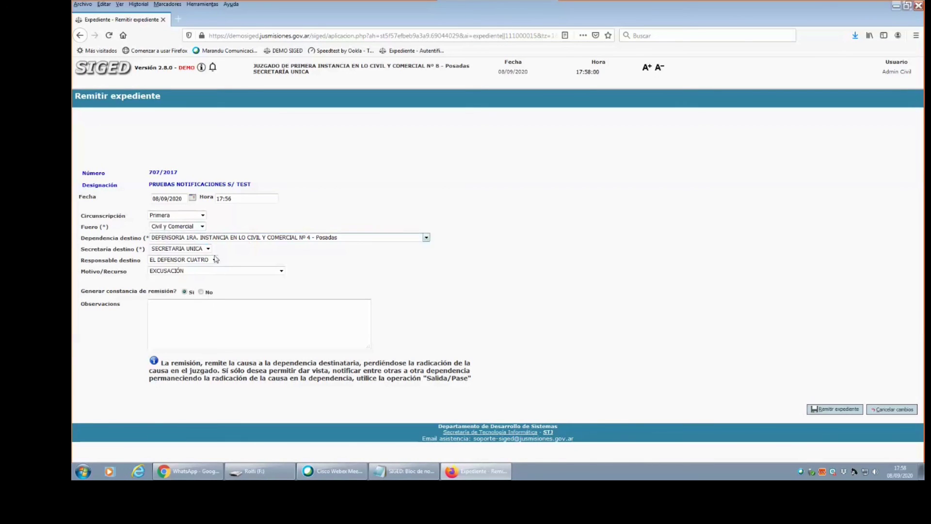
{"action": "left_click", "coordinate": [238, 238]}
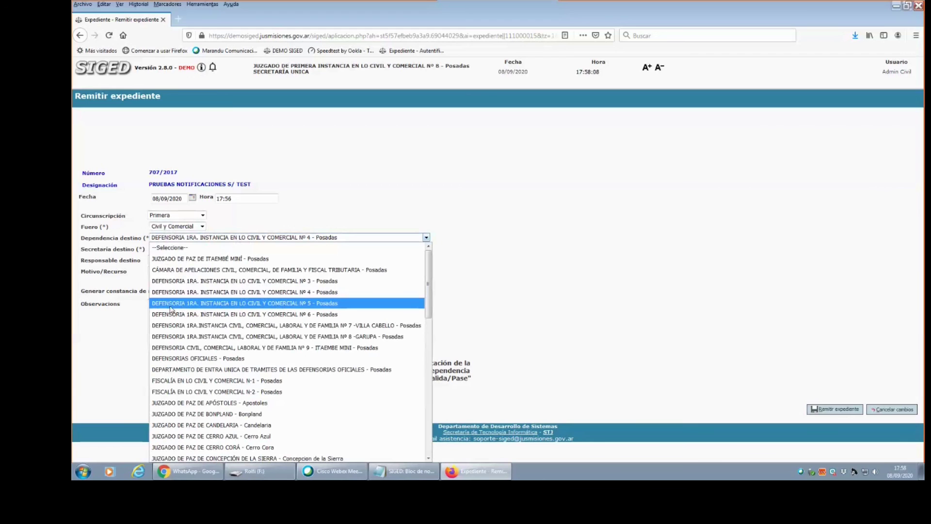
{"action": "left_click_drag", "start_coordinate": [429, 280], "coordinate": [429, 348]}
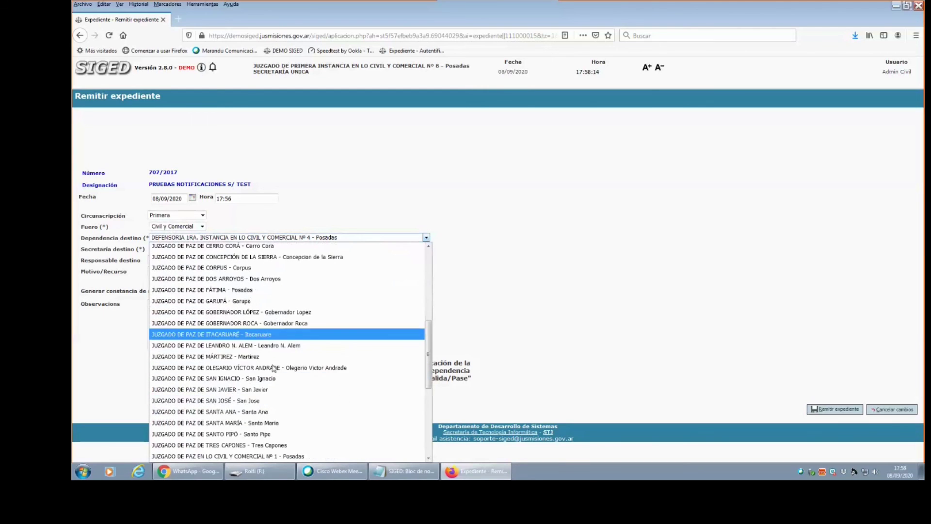
{"action": "left_click_drag", "start_coordinate": [428, 351], "coordinate": [436, 405]}
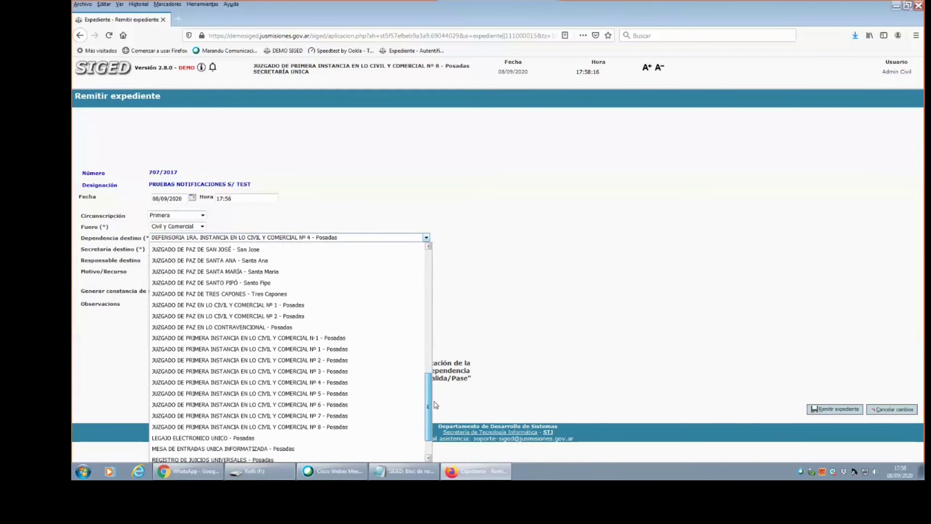
{"action": "left_click", "coordinate": [243, 377]}
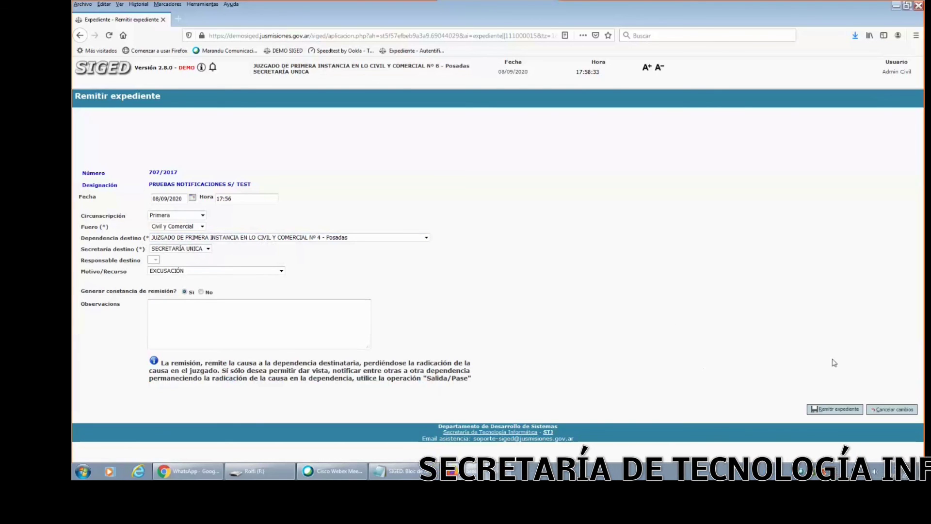
{"action": "left_click", "coordinate": [833, 410]}
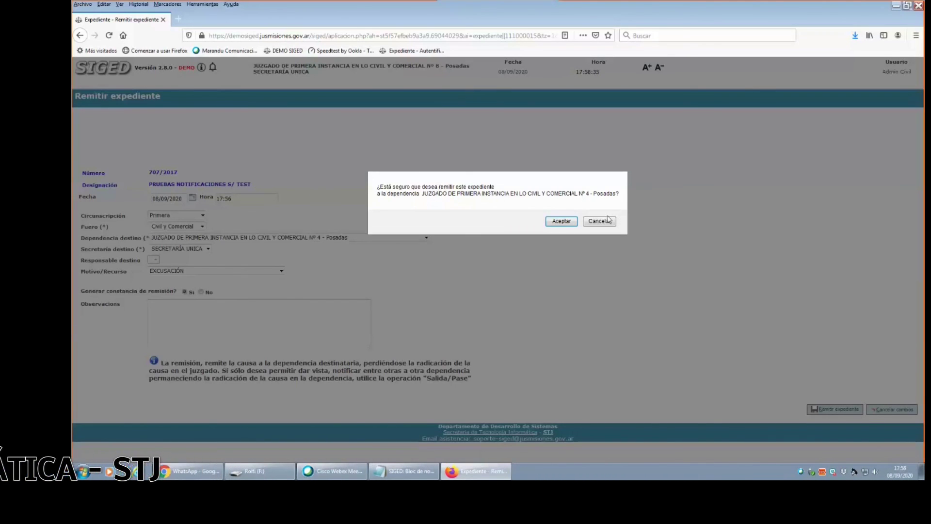
{"action": "left_click", "coordinate": [561, 220]}
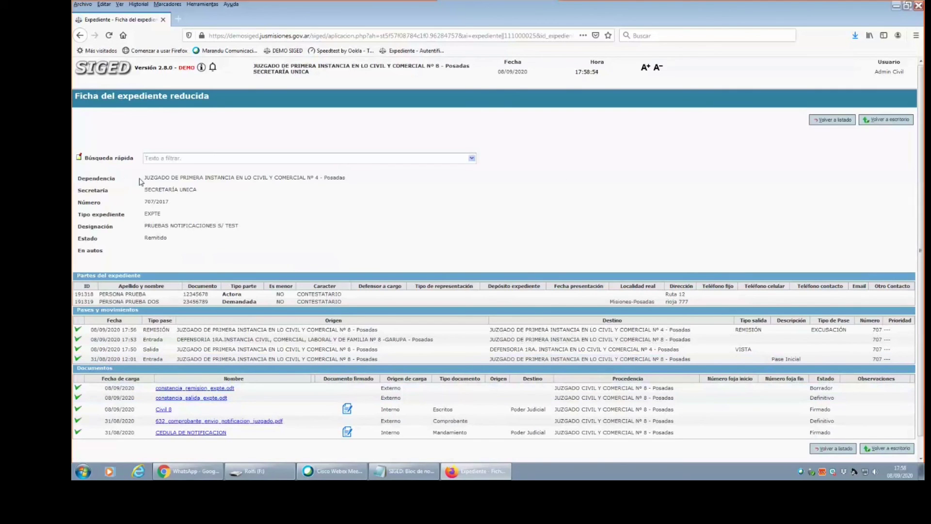
Go back from the 707/2017 record to the expedientes list and then the Escritorio.
{"action": "left_click_drag", "start_coordinate": [203, 179], "coordinate": [353, 183]}
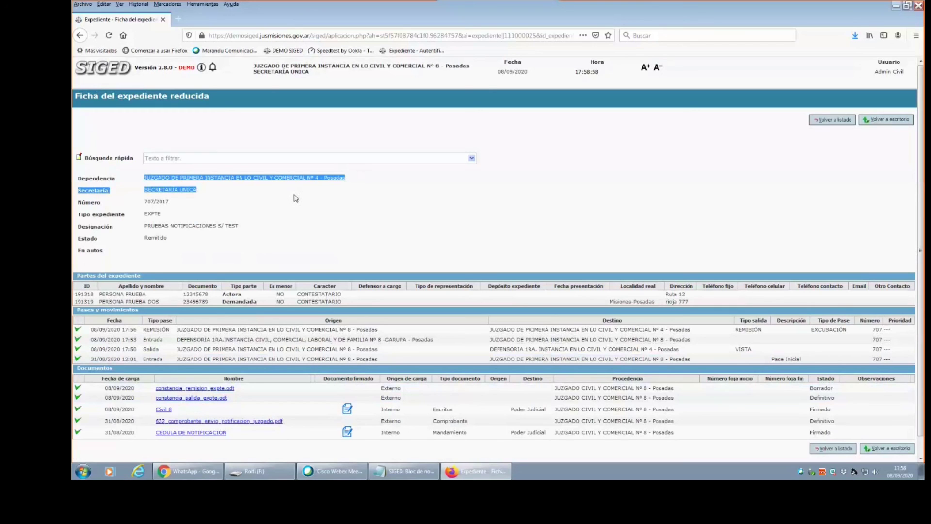
{"action": "left_click", "coordinate": [429, 208]}
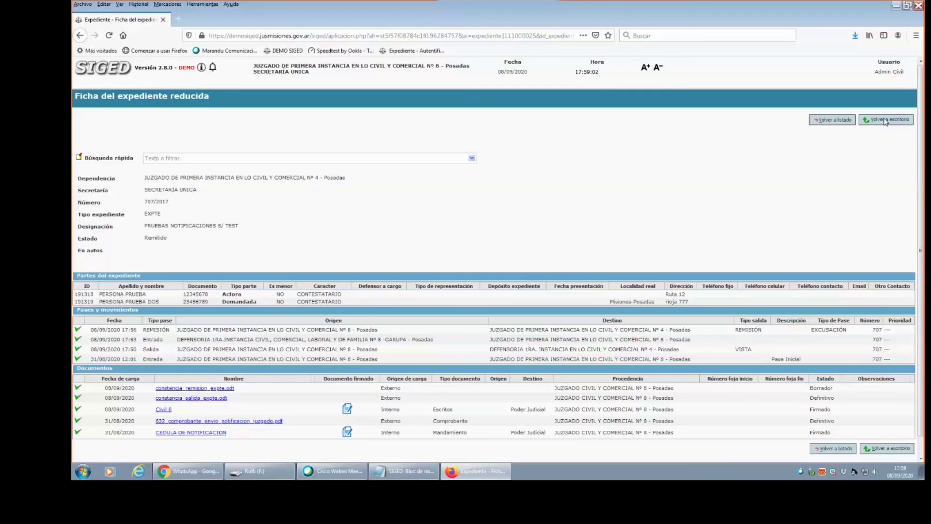
{"action": "left_click", "coordinate": [835, 120]}
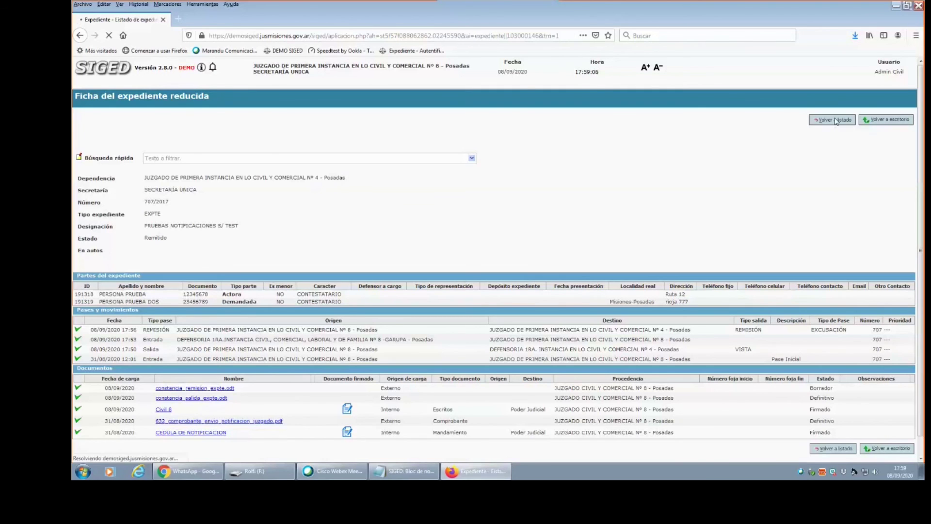
{"action": "left_click", "coordinate": [112, 65]}
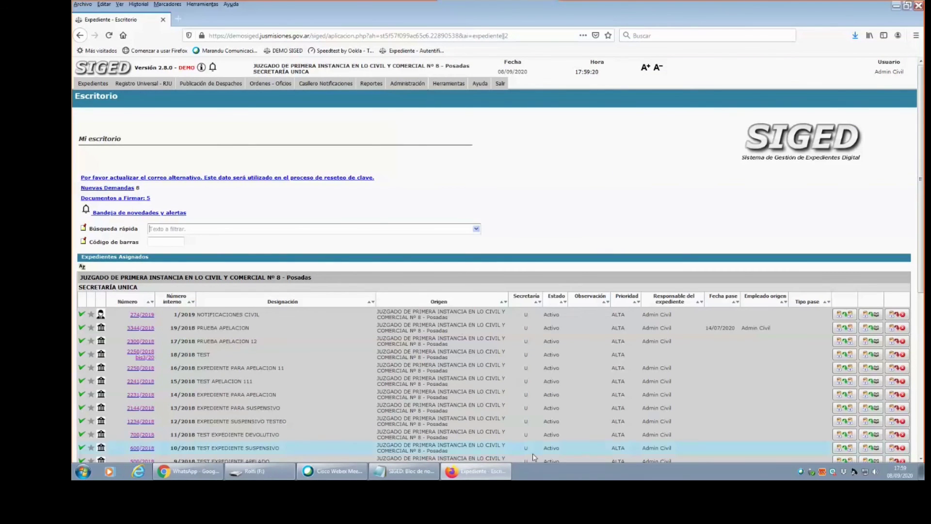
Search 707/2017 in Administración > Mantenimiento > Revertir Remisión and begin reverting, then return to the desktop.
{"action": "left_click", "coordinate": [406, 86]}
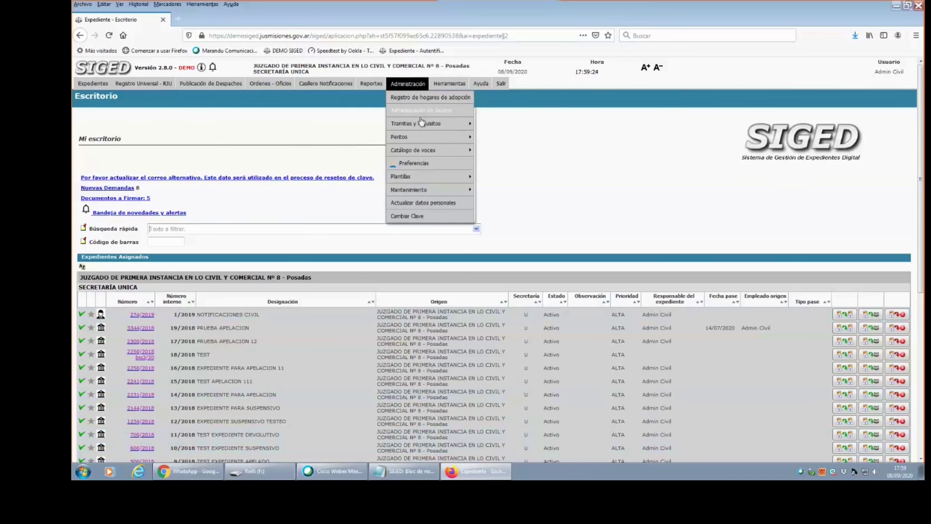
{"action": "mouse_move", "coordinate": [468, 190]}
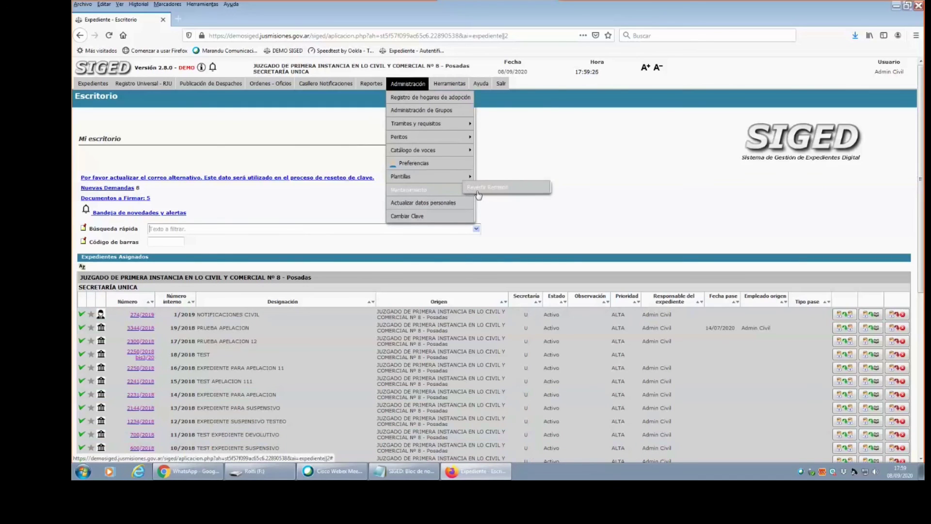
{"action": "left_click", "coordinate": [484, 189]}
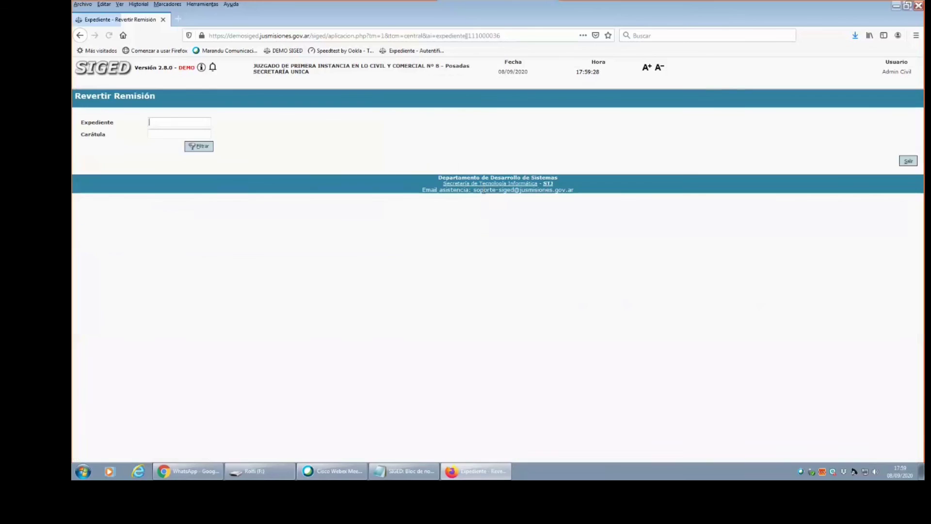
{"action": "type", "text": "707/2017"}
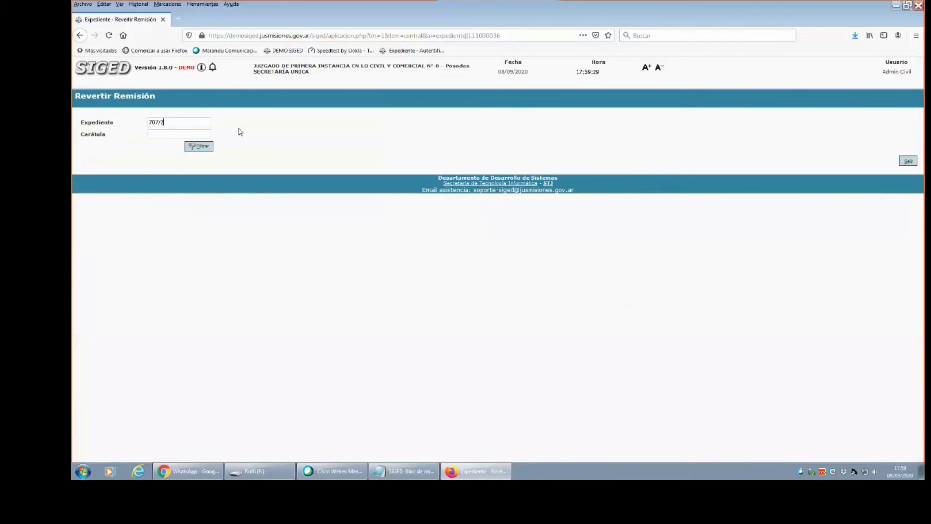
{"action": "left_click", "coordinate": [204, 147]}
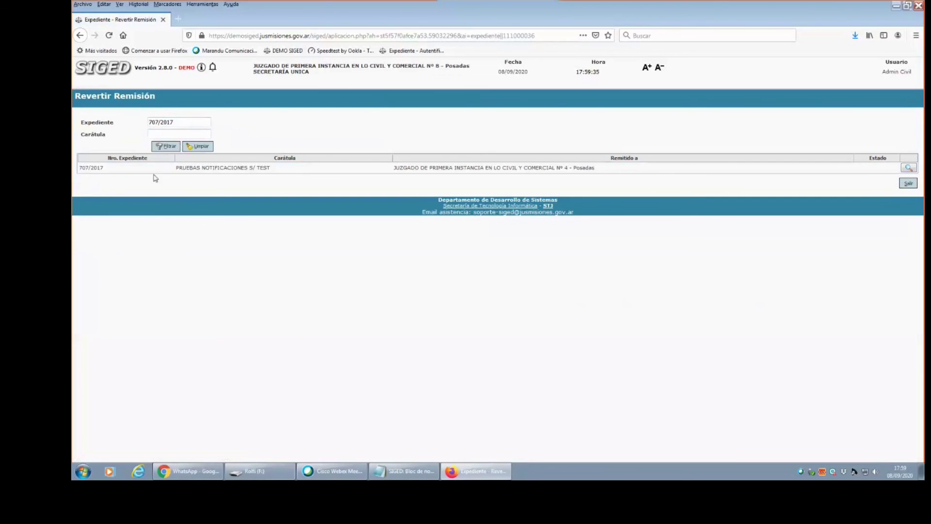
{"action": "left_click", "coordinate": [909, 169]}
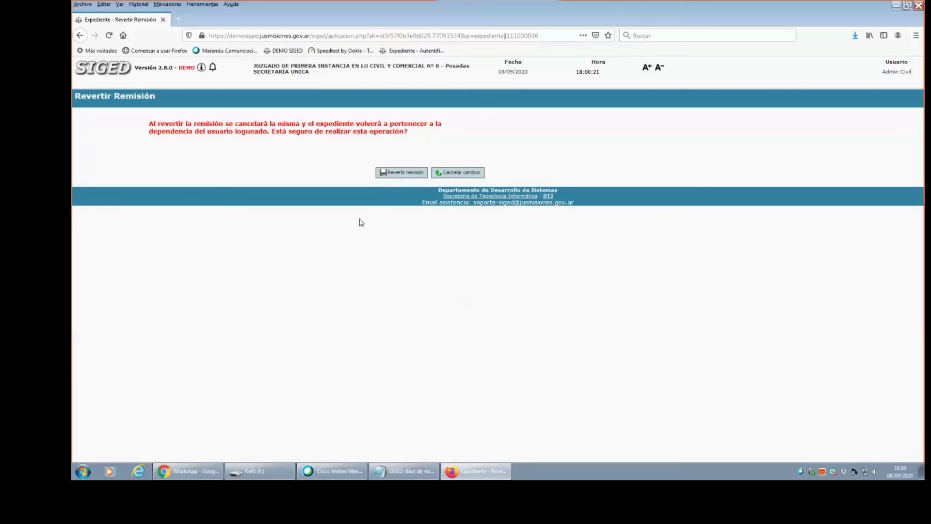
{"action": "left_click", "coordinate": [78, 68]}
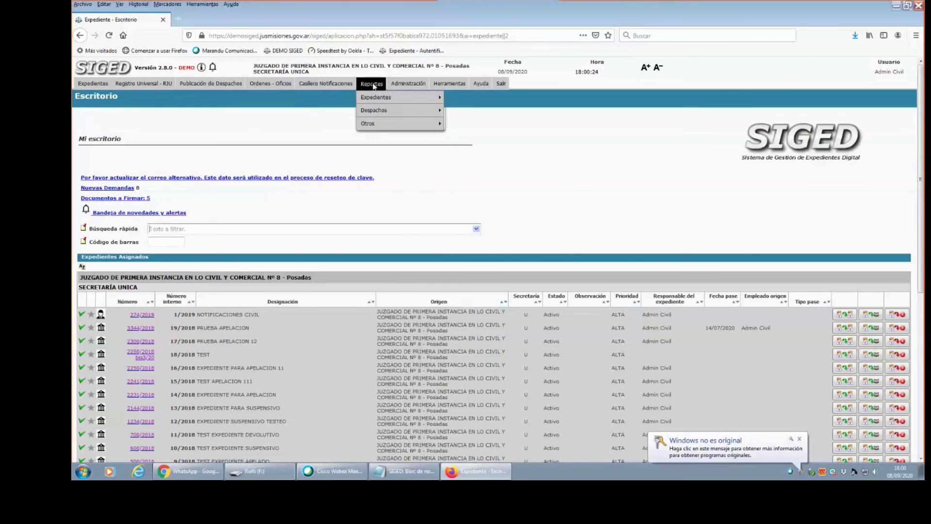
Reopen Revertir Remisión, pick 707/2017 from the suggestions, and confirm reverting its remission.
{"action": "mouse_move", "coordinate": [408, 84]}
{"action": "mouse_move", "coordinate": [429, 189]}
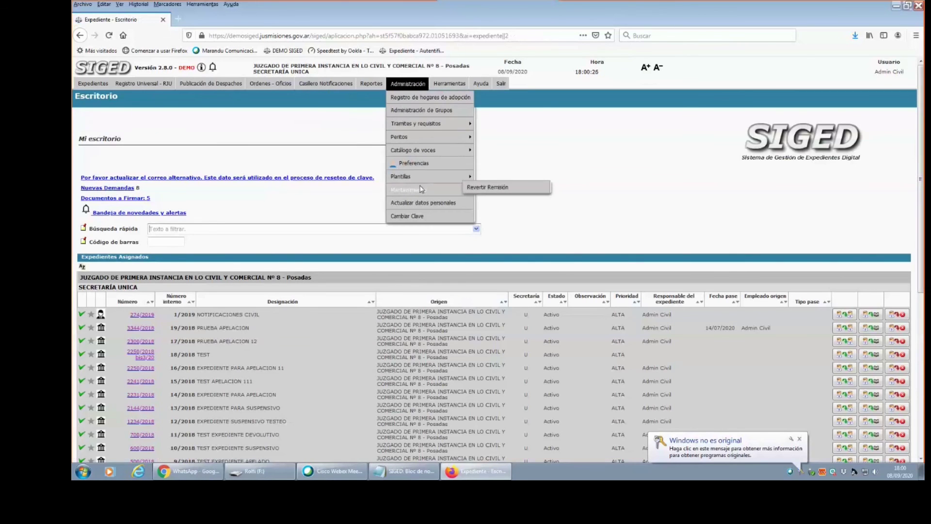
{"action": "left_click", "coordinate": [488, 187]}
{"action": "left_click", "coordinate": [188, 122]}
{"action": "type", "text": "707"}
{"action": "key", "text": "Down"}
{"action": "key", "text": "Return"}
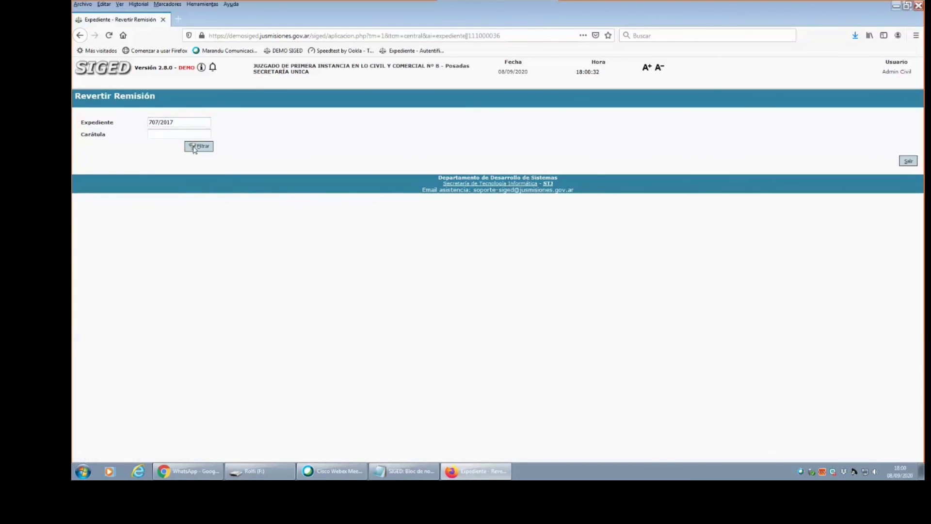
{"action": "left_click", "coordinate": [195, 146]}
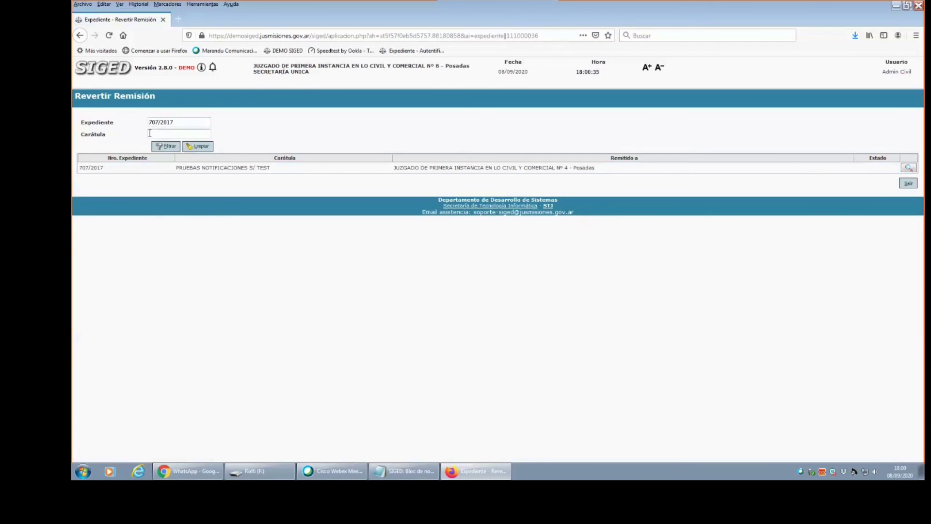
{"action": "left_click", "coordinate": [909, 168]}
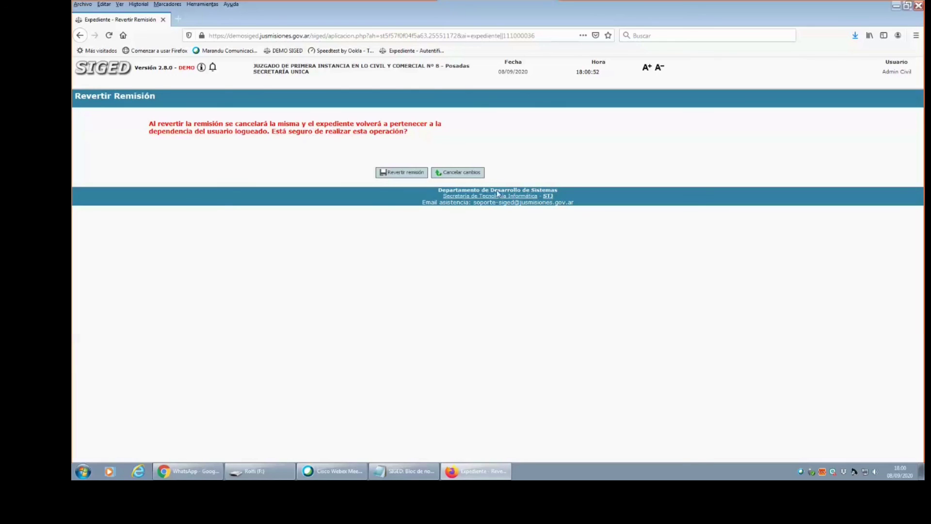
{"action": "left_click", "coordinate": [402, 172]}
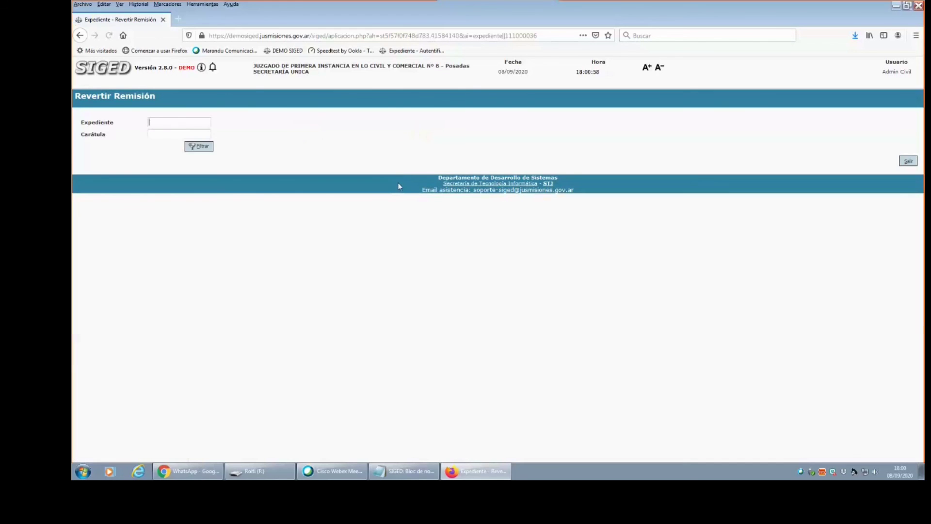
Find 707/2017 in Búsqueda rápida and open the PRUEBAS NOTIFICACIONES S/ TEST case record.
{"action": "left_click", "coordinate": [94, 74]}
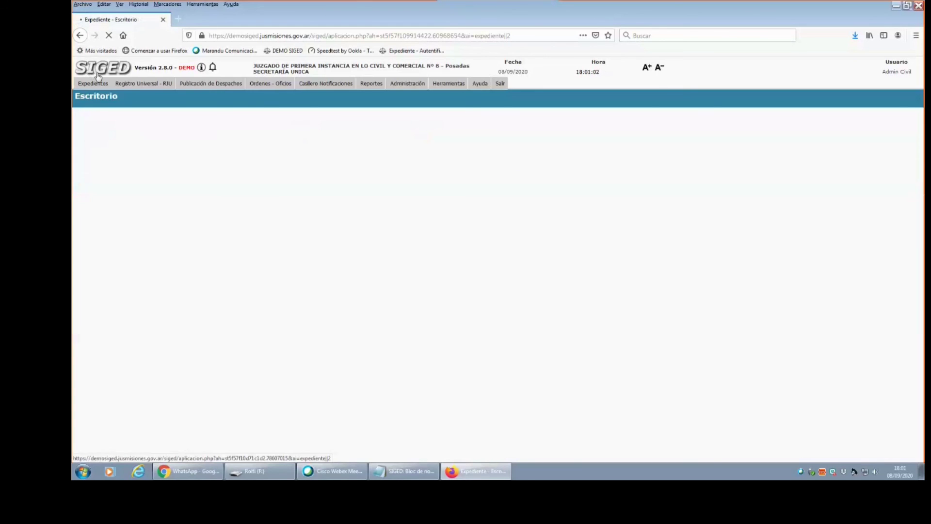
{"action": "type", "text": "7"}
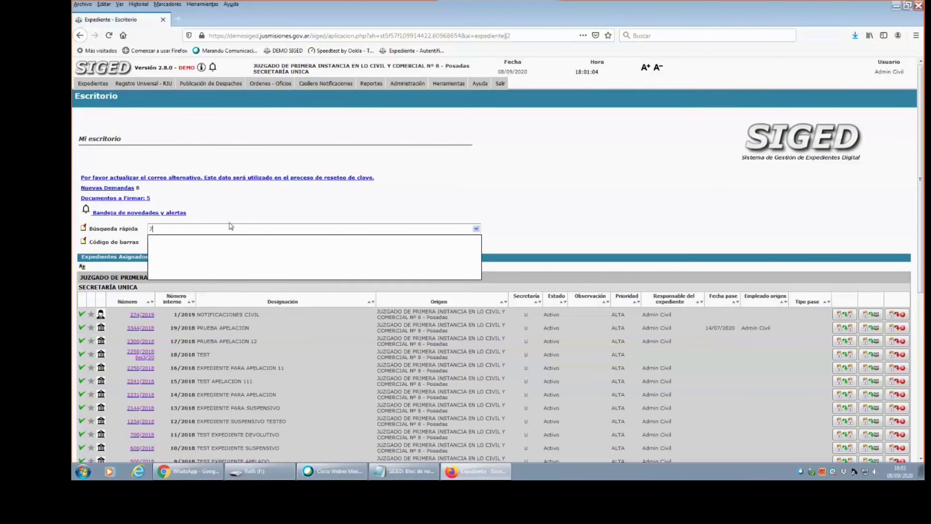
{"action": "type", "text": "07/2017"}
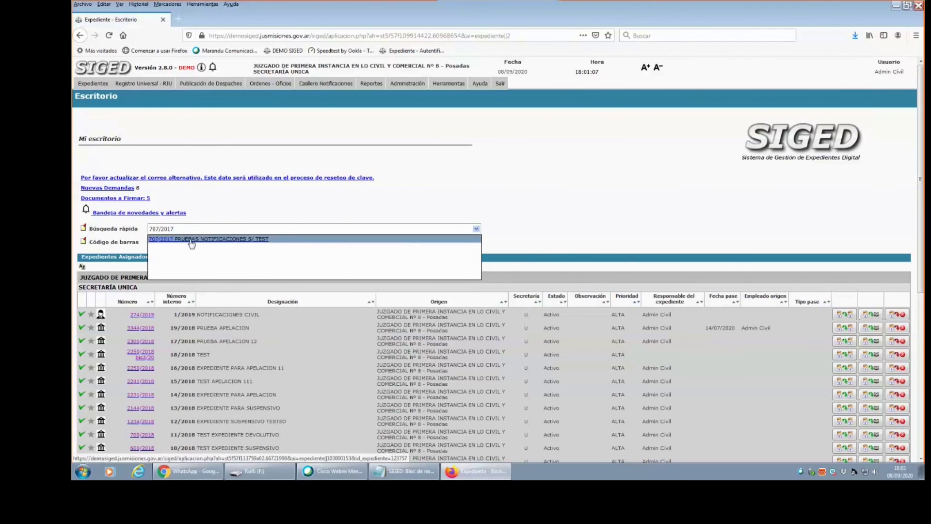
{"action": "left_click", "coordinate": [191, 240]}
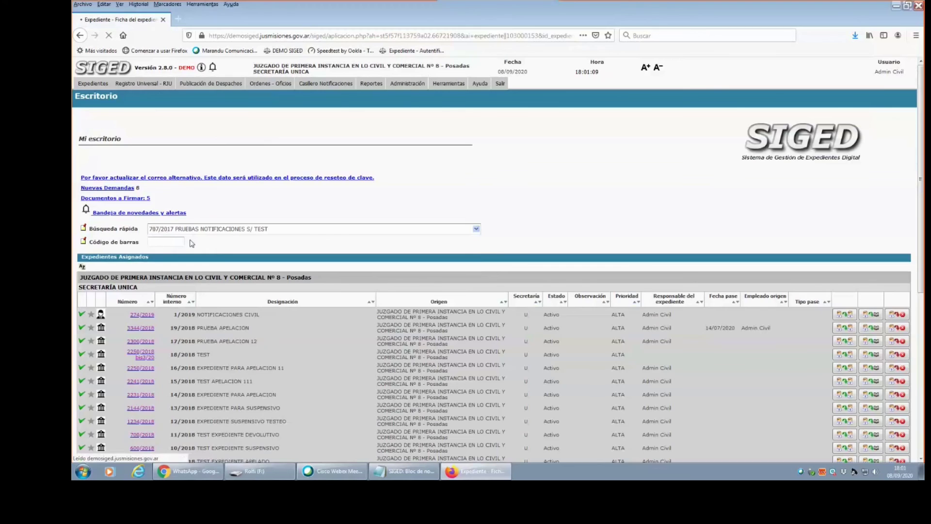
{"action": "scroll", "coordinate": [569, 179], "scroll_direction": "down", "scroll_amount": 3}
{"action": "scroll", "coordinate": [569, 180], "scroll_direction": "up", "scroll_amount": 3}
{"action": "scroll", "coordinate": [569, 179], "scroll_direction": "down", "scroll_amount": 1}
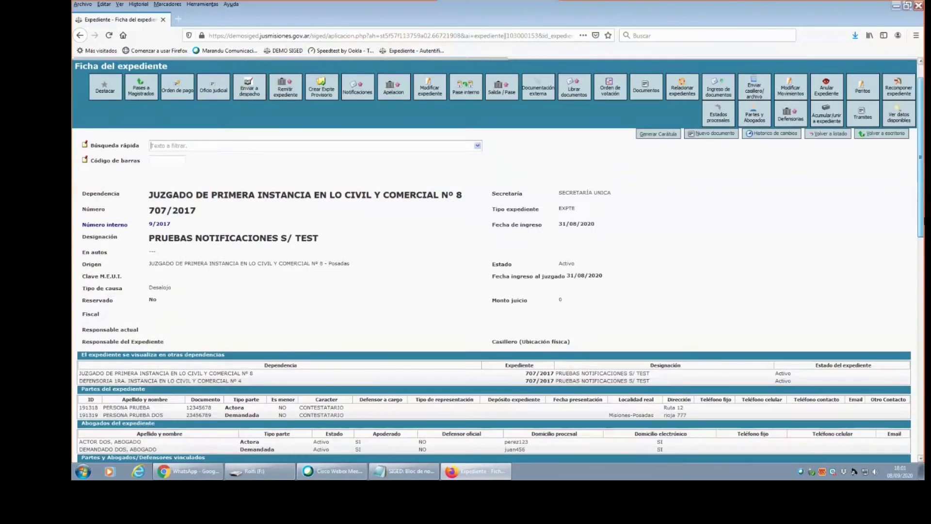
{"action": "scroll", "coordinate": [921, 206], "scroll_direction": "down", "scroll_amount": 11}
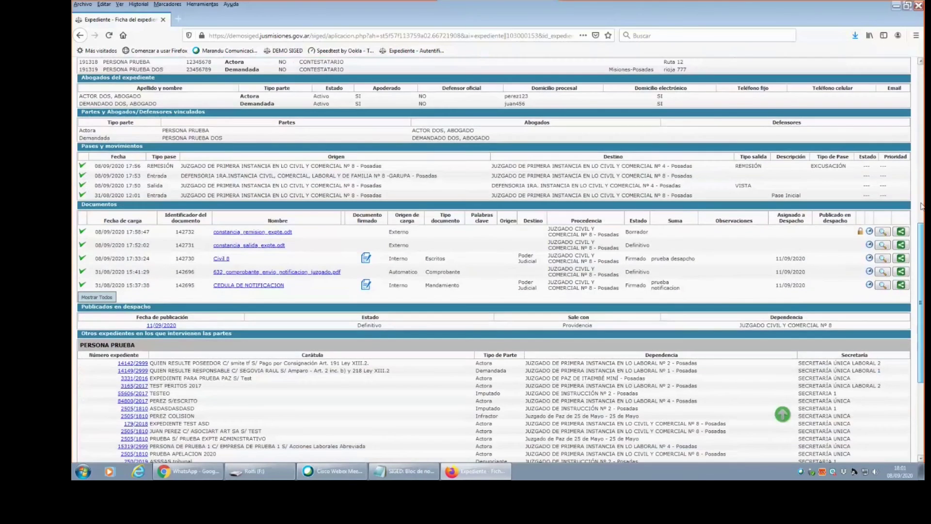
{"action": "scroll", "coordinate": [921, 206], "scroll_direction": "up", "scroll_amount": 12}
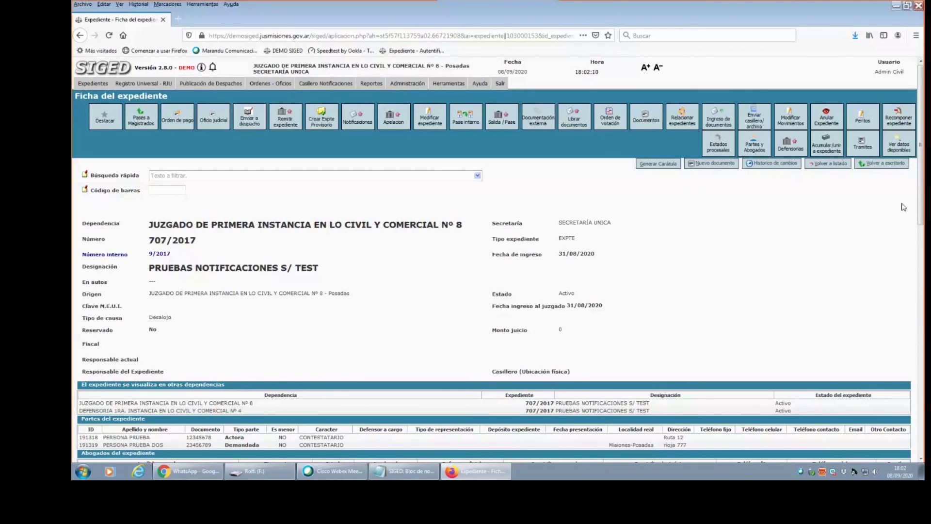
{"action": "left_click_drag", "start_coordinate": [922, 182], "coordinate": [848, 276]}
{"action": "scroll", "coordinate": [852, 282], "scroll_direction": "down", "scroll_amount": 5}
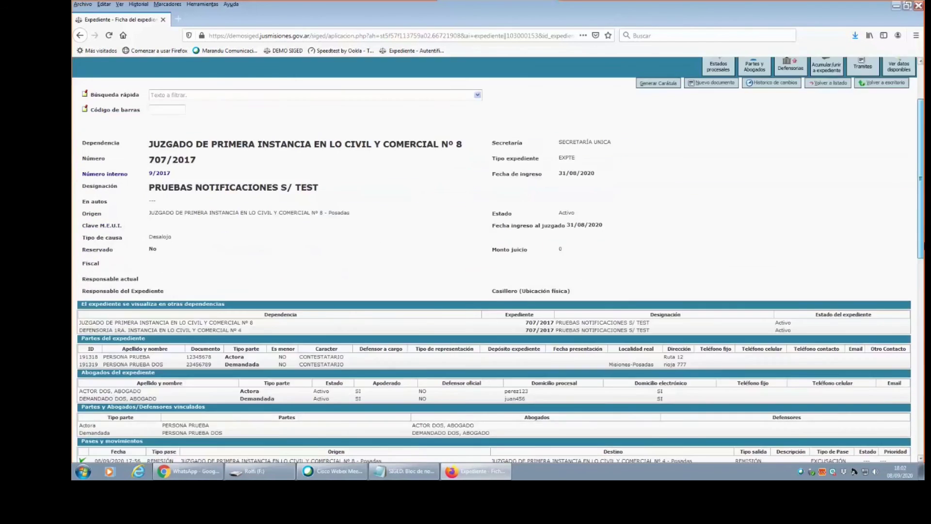
{"action": "scroll", "coordinate": [782, 414], "scroll_direction": "down", "scroll_amount": 3}
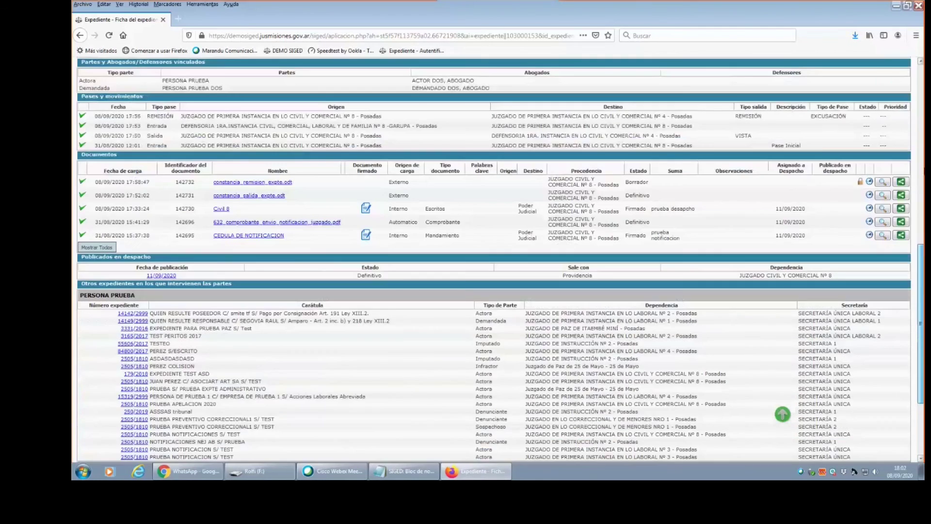
{"action": "scroll", "coordinate": [782, 415], "scroll_direction": "up", "scroll_amount": 10}
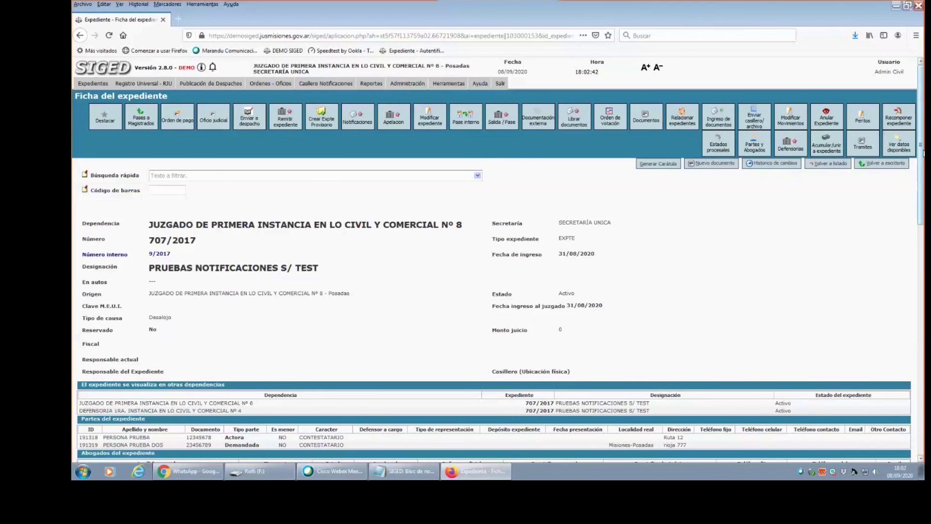
{"action": "scroll", "coordinate": [880, 192], "scroll_direction": "down", "scroll_amount": 5}
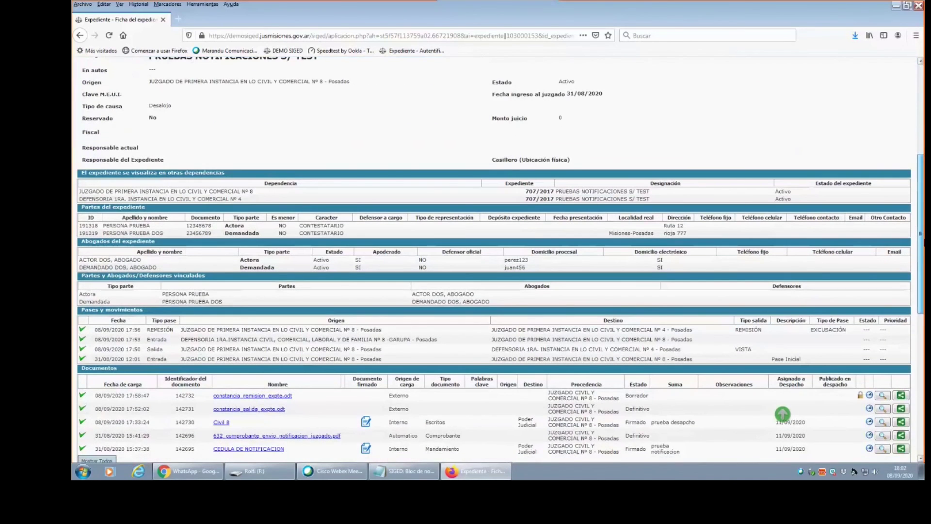
{"action": "scroll", "coordinate": [923, 180], "scroll_direction": "up", "scroll_amount": 5}
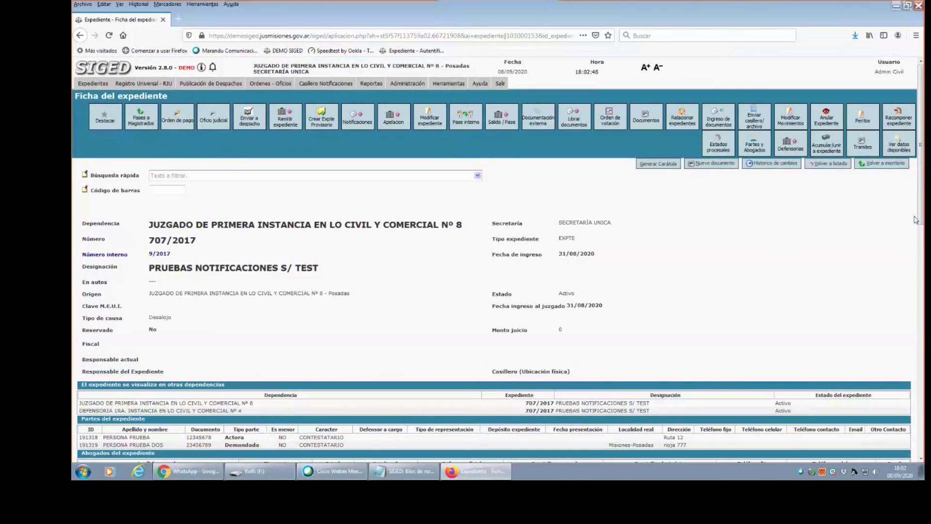
{"action": "scroll", "coordinate": [923, 180], "scroll_direction": "down", "scroll_amount": 7}
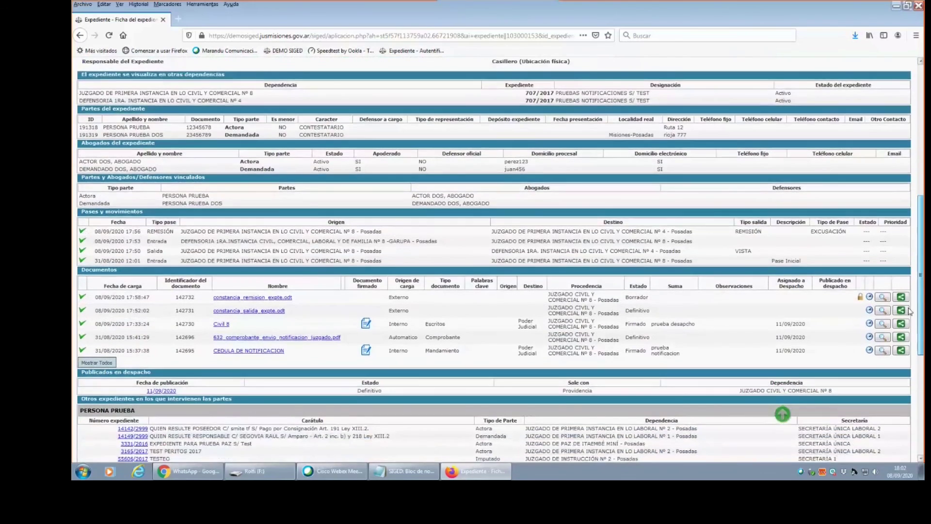
{"action": "scroll", "coordinate": [916, 265], "scroll_direction": "up", "scroll_amount": 3}
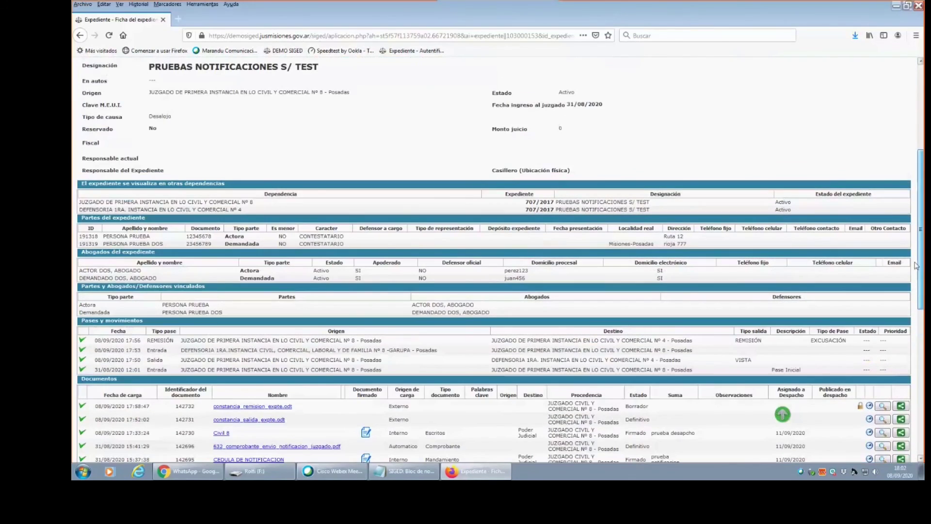
{"action": "scroll", "coordinate": [916, 266], "scroll_direction": "up", "scroll_amount": 6}
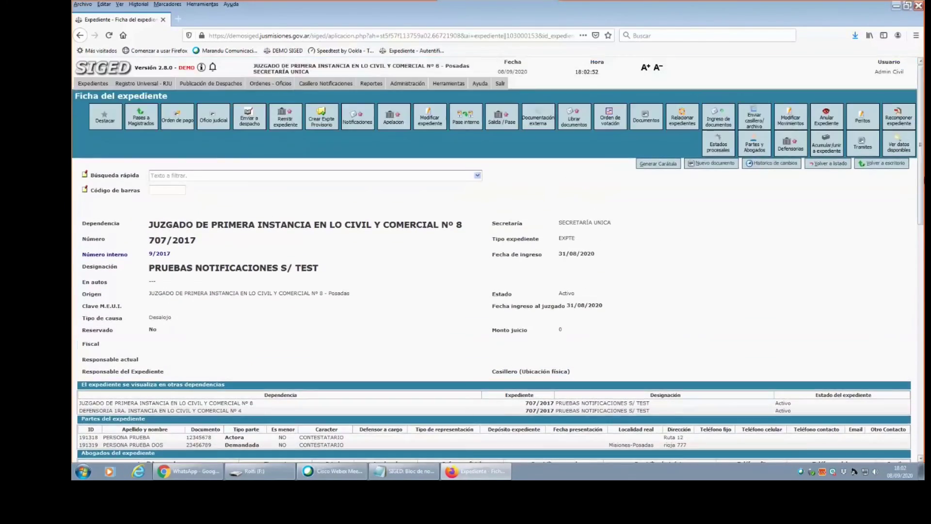
{"action": "left_click_drag", "start_coordinate": [921, 183], "coordinate": [913, 259]}
{"action": "scroll", "coordinate": [912, 259], "scroll_direction": "down", "scroll_amount": 6}
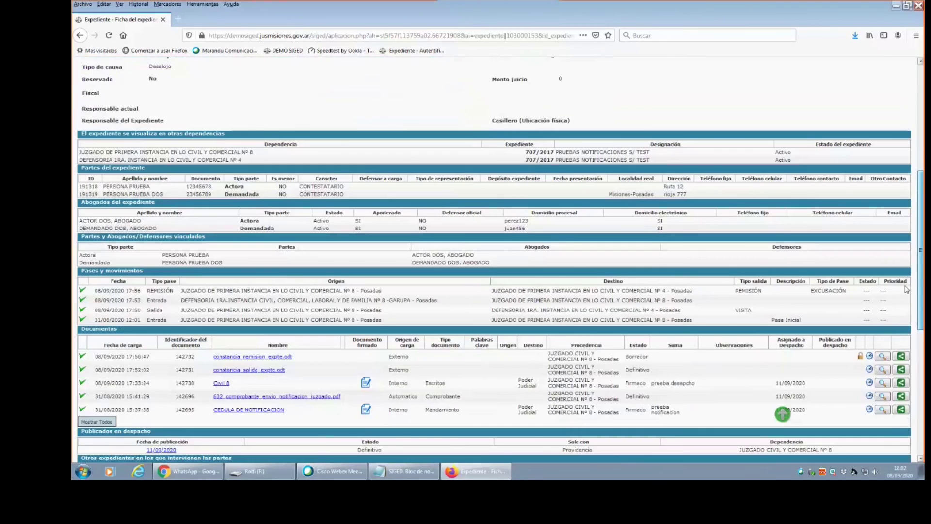
{"action": "scroll", "coordinate": [875, 359], "scroll_direction": "up", "scroll_amount": 10}
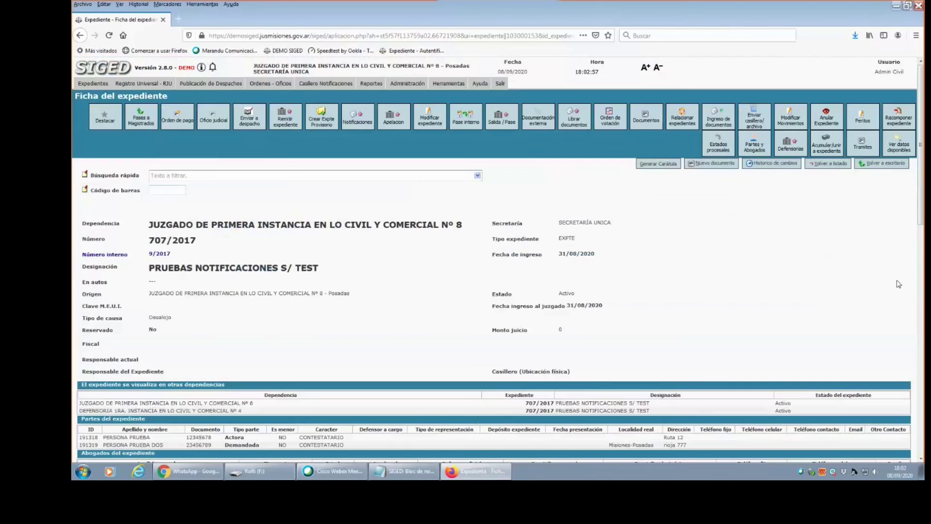
{"action": "left_click_drag", "start_coordinate": [921, 189], "coordinate": [921, 283]}
{"action": "scroll", "coordinate": [782, 413], "scroll_direction": "down", "scroll_amount": 1}
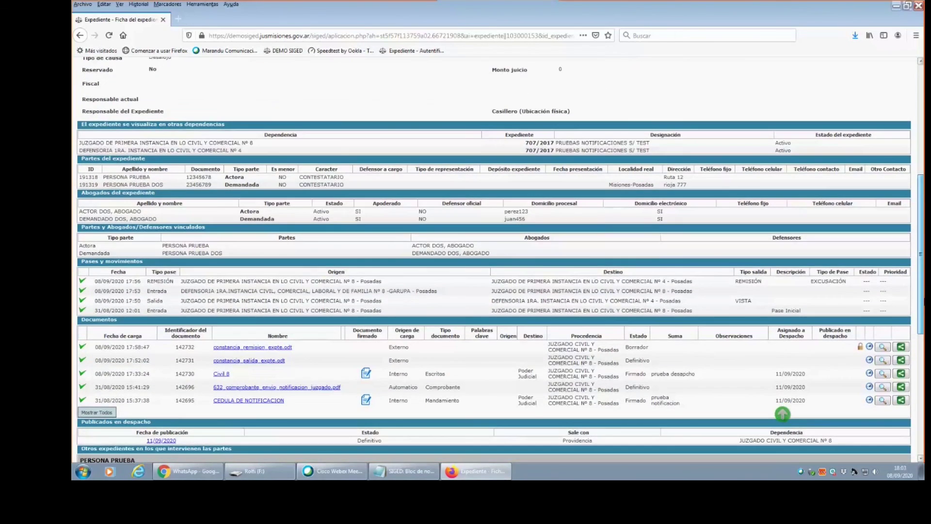
{"action": "scroll", "coordinate": [500, 260], "scroll_direction": "down", "scroll_amount": 5}
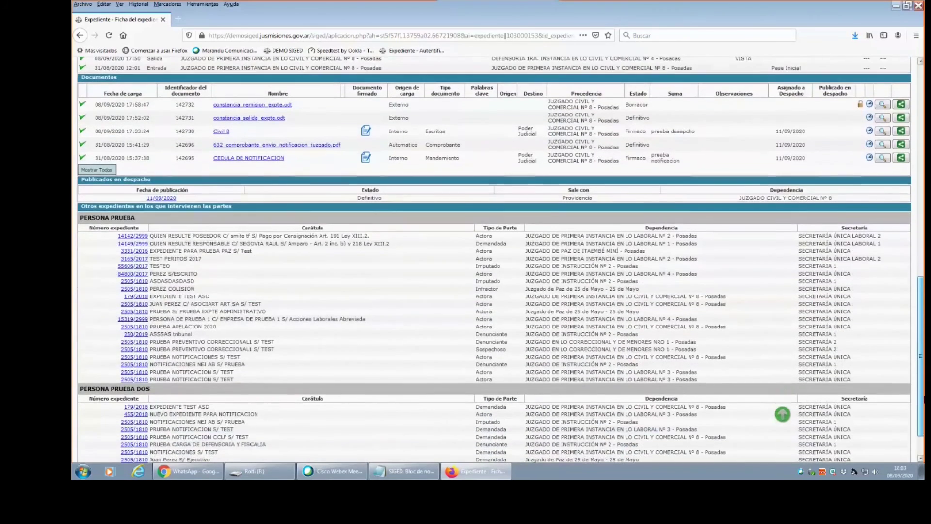
{"action": "left_click", "coordinate": [782, 413]}
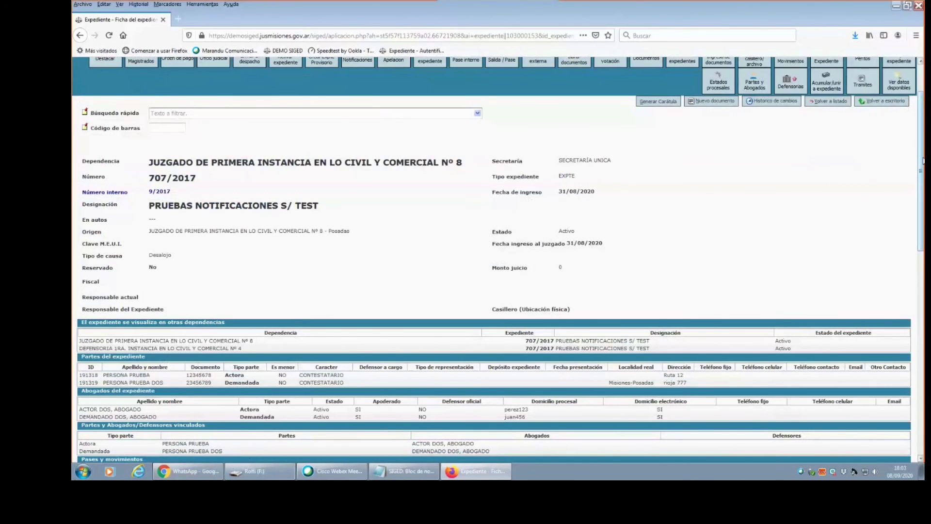
{"action": "left_click_drag", "start_coordinate": [923, 162], "coordinate": [913, 315]}
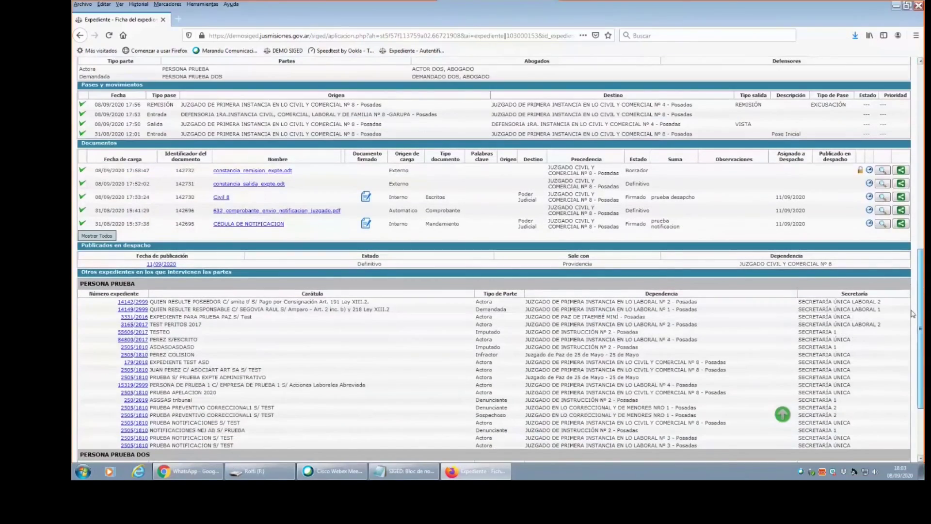
{"action": "scroll", "coordinate": [914, 333], "scroll_direction": "up", "scroll_amount": 3}
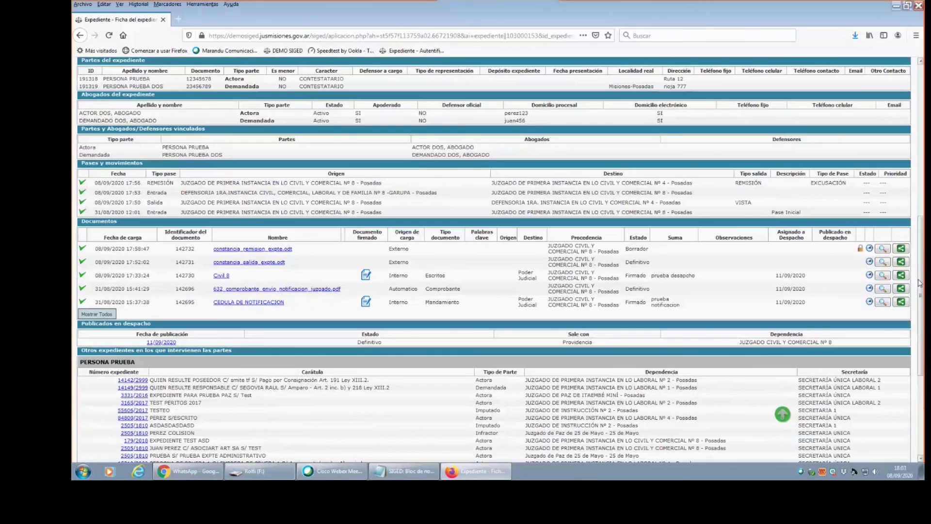
{"action": "scroll", "coordinate": [920, 283], "scroll_direction": "up", "scroll_amount": 14}
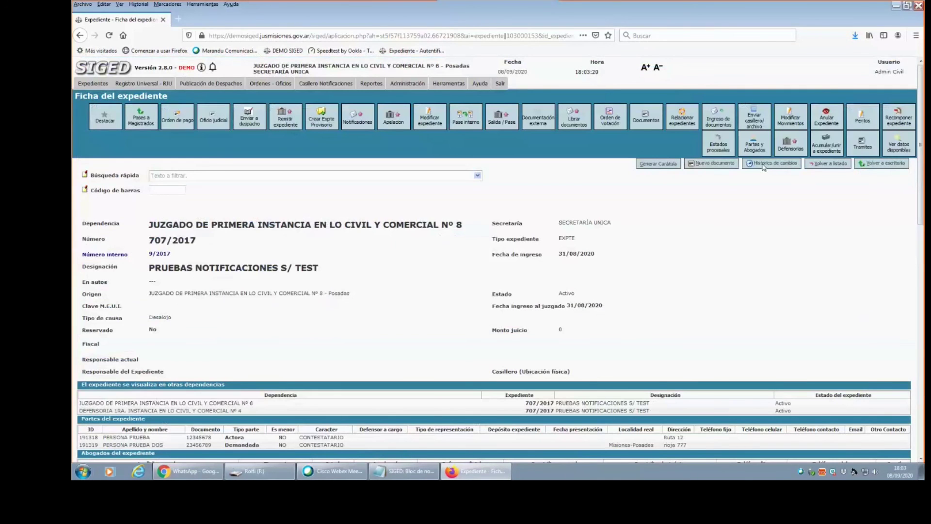
Create a new document for 707/2017 from the providencia template.
{"action": "left_click", "coordinate": [719, 167]}
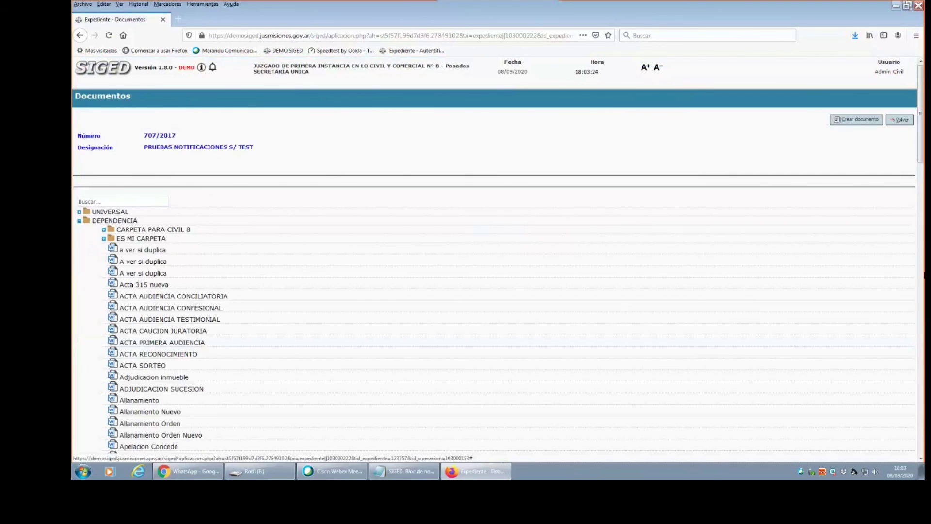
{"action": "scroll", "coordinate": [920, 161], "scroll_direction": "down", "scroll_amount": 6}
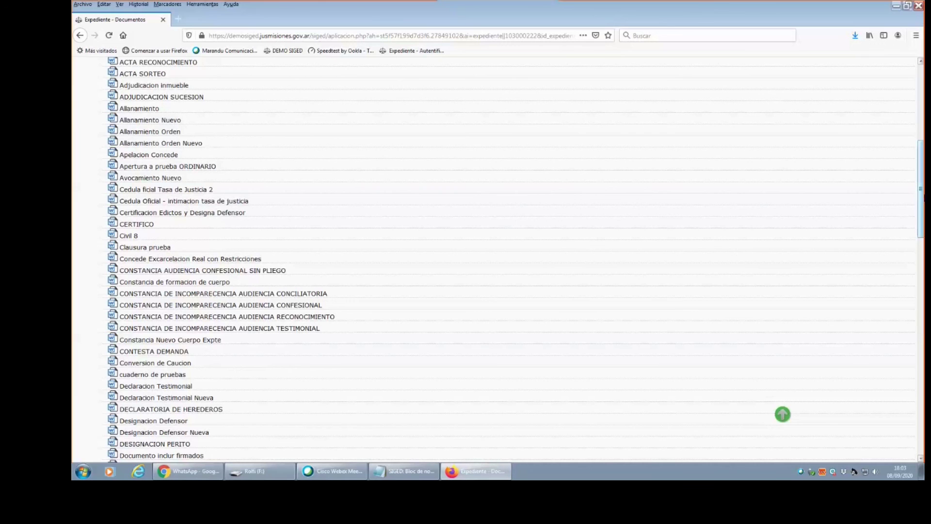
{"action": "left_click_drag", "start_coordinate": [922, 190], "coordinate": [911, 357]}
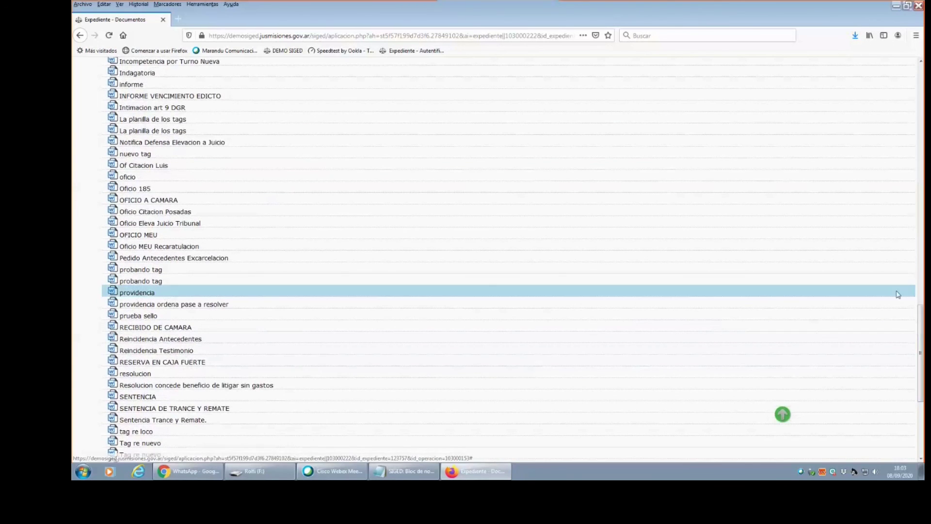
{"action": "left_click_drag", "start_coordinate": [920, 320], "coordinate": [920, 92]}
{"action": "left_click", "coordinate": [865, 86]}
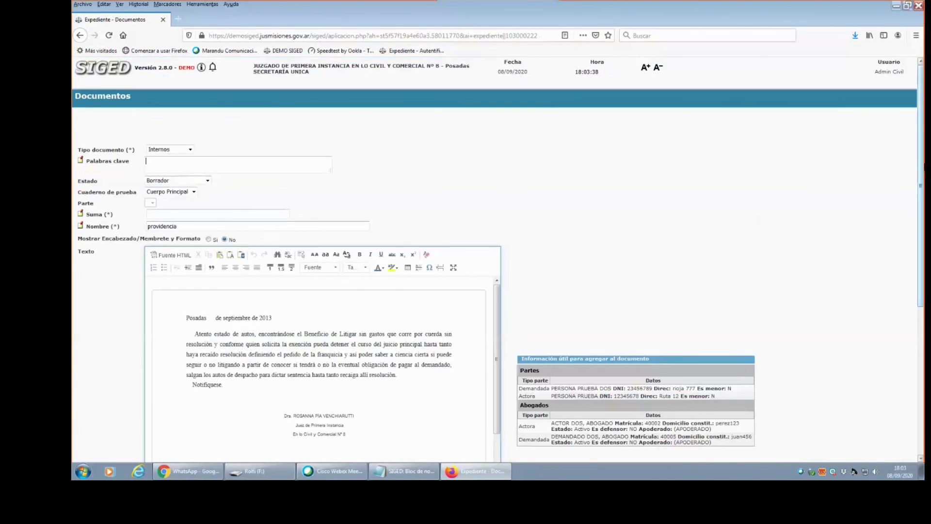
{"action": "left_click_drag", "start_coordinate": [920, 165], "coordinate": [920, 315]}
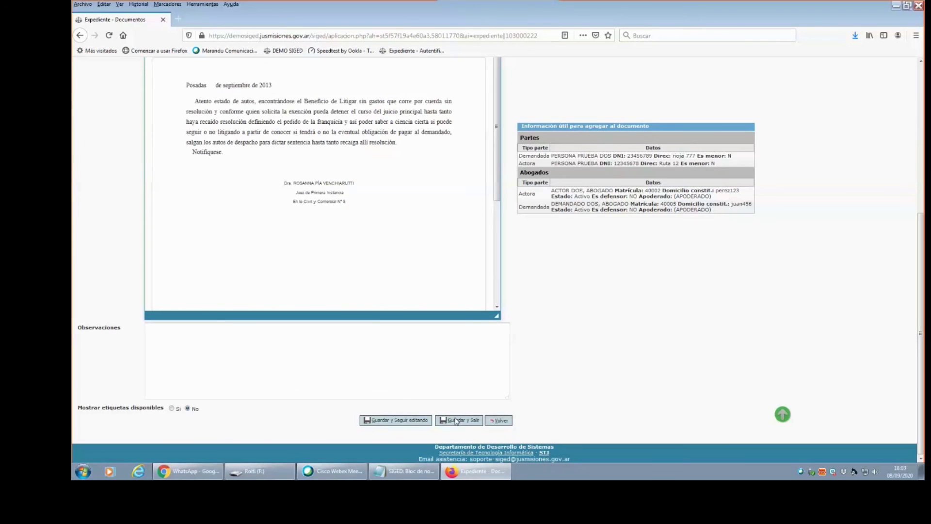
Save the providencia draft summarized 'providencia ordena habilitacion cuenta' and return to the case record.
{"action": "left_click", "coordinate": [456, 420]}
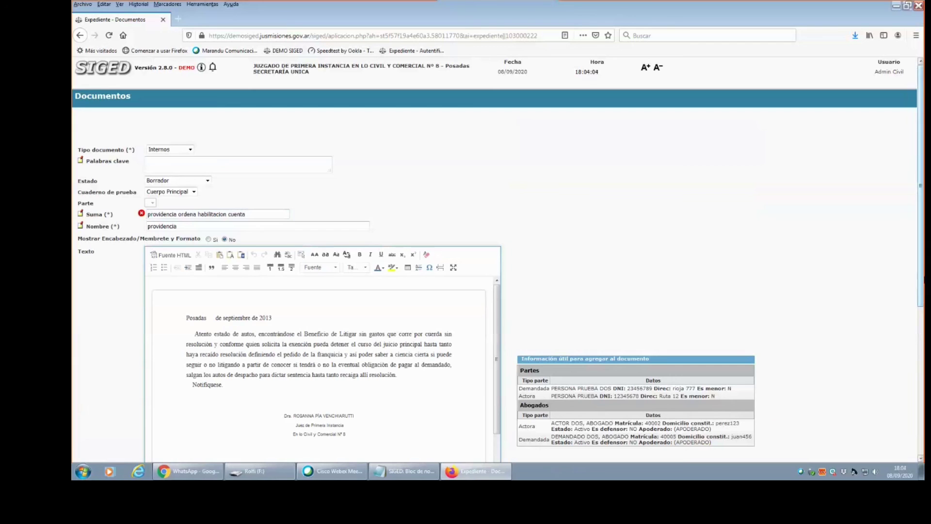
{"action": "scroll", "coordinate": [330, 448], "scroll_direction": "down", "scroll_amount": 5}
{"action": "left_click", "coordinate": [456, 420]}
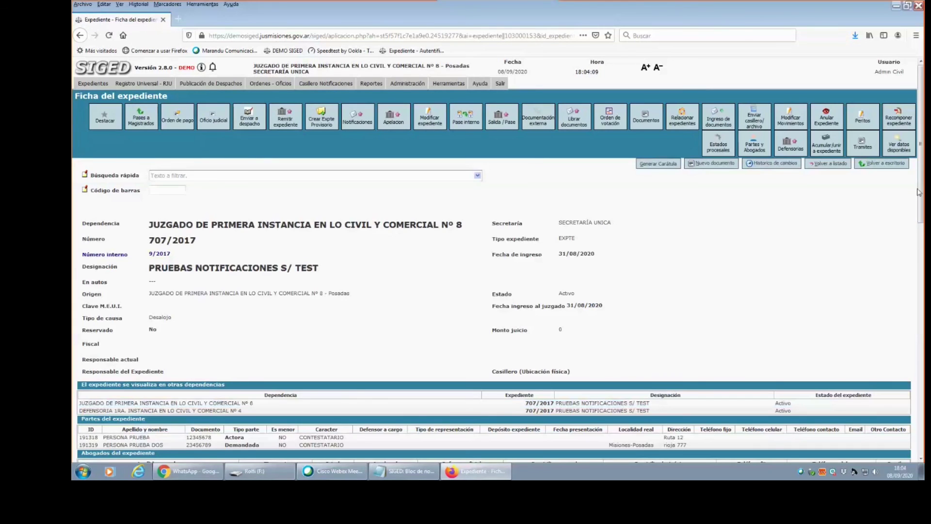
{"action": "scroll", "coordinate": [493, 262], "scroll_direction": "down", "scroll_amount": 3}
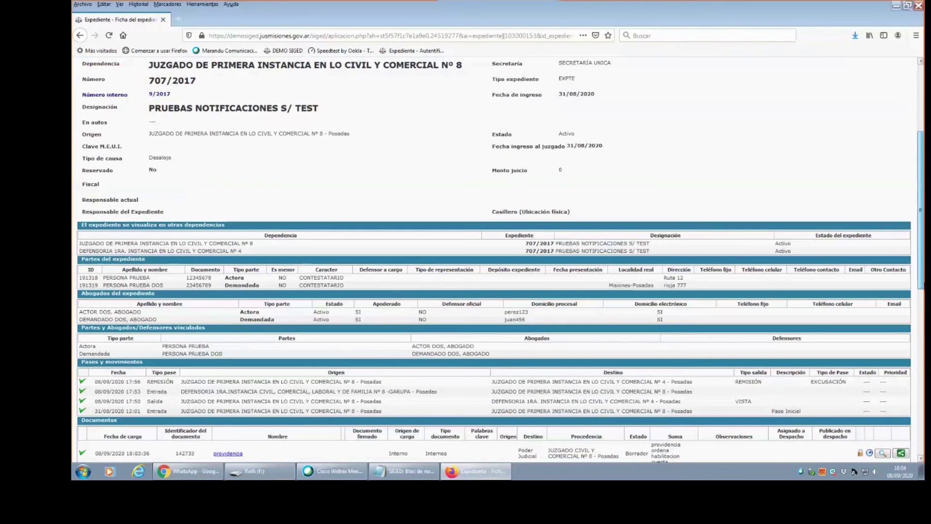
{"action": "scroll", "coordinate": [782, 413], "scroll_direction": "down", "scroll_amount": 3}
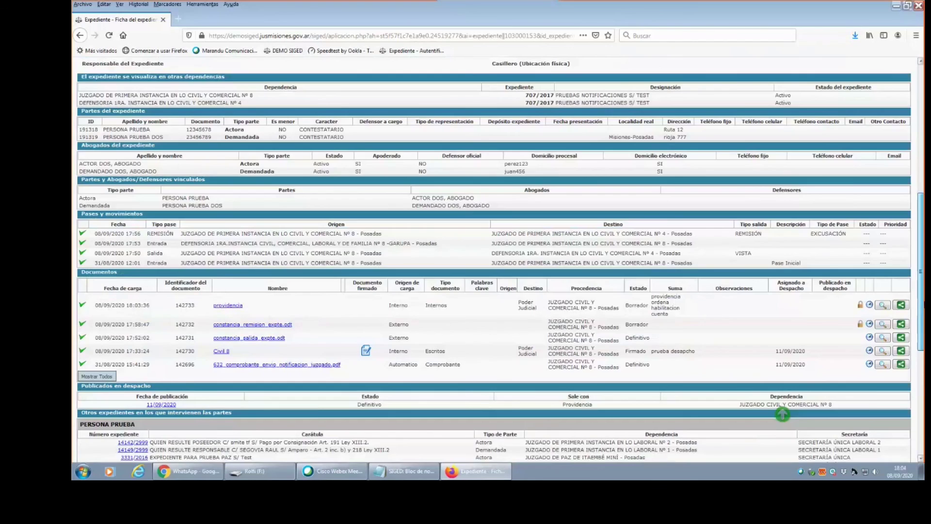
{"action": "left_click", "coordinate": [782, 414]}
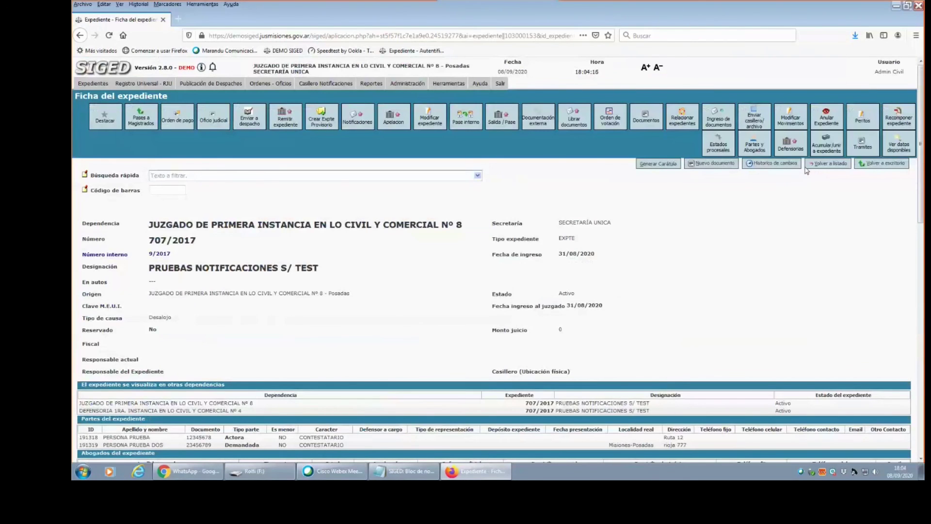
{"action": "left_click", "coordinate": [723, 165]}
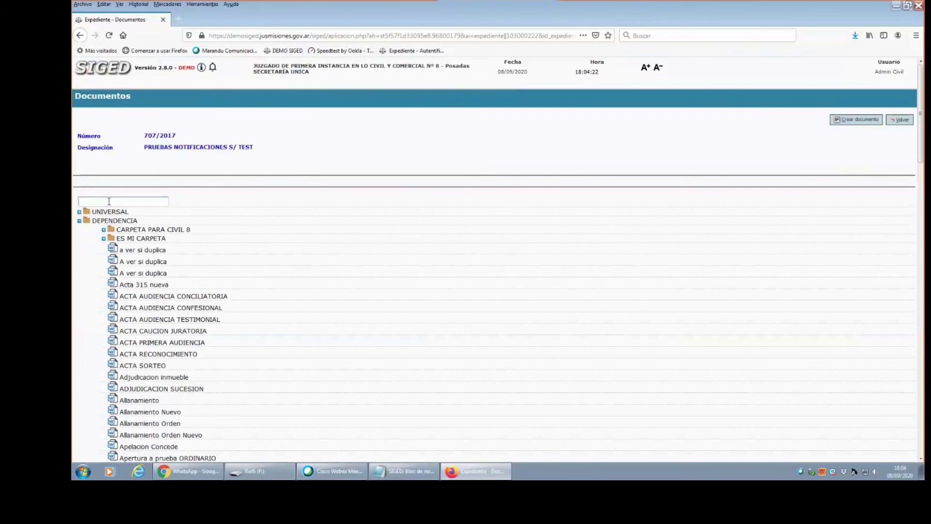
Create a document from the oficio template with Suma 'oficio apertura de cuenta' and save it.
{"action": "left_click", "coordinate": [109, 202]}
{"action": "type", "text": "oficio"}
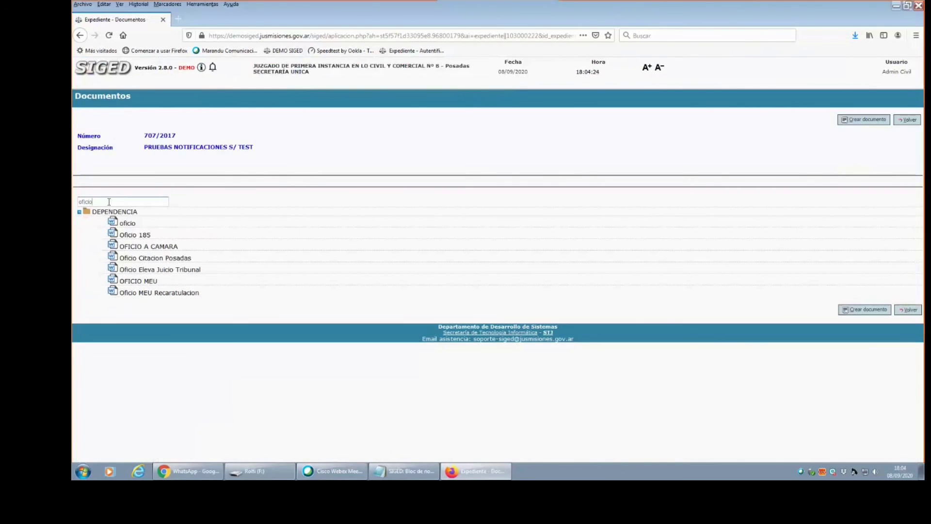
{"action": "left_click", "coordinate": [131, 227]}
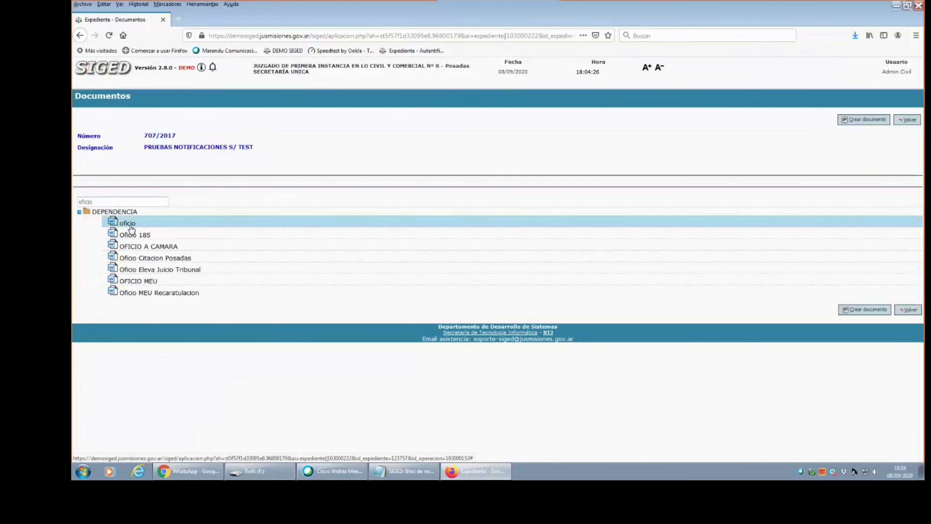
{"action": "left_click", "coordinate": [864, 313]}
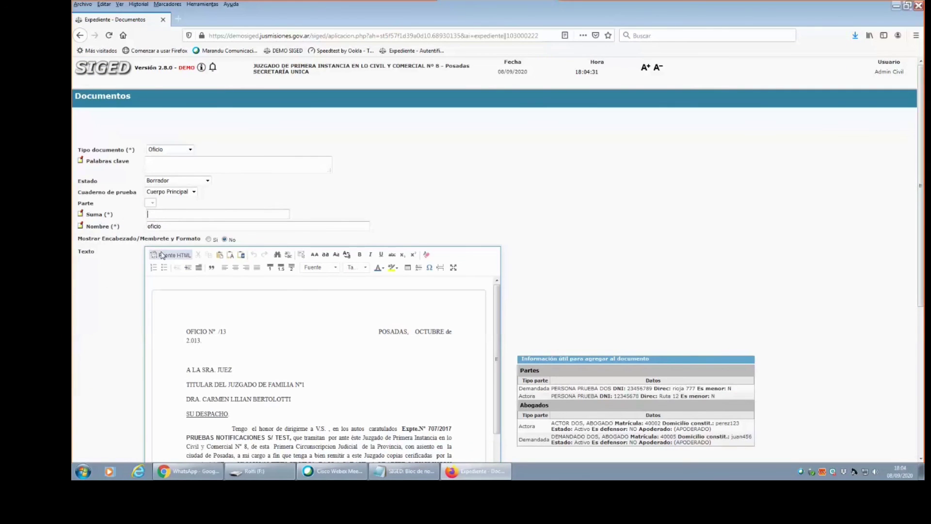
{"action": "type", "text": "oficio apertura de cuenta"}
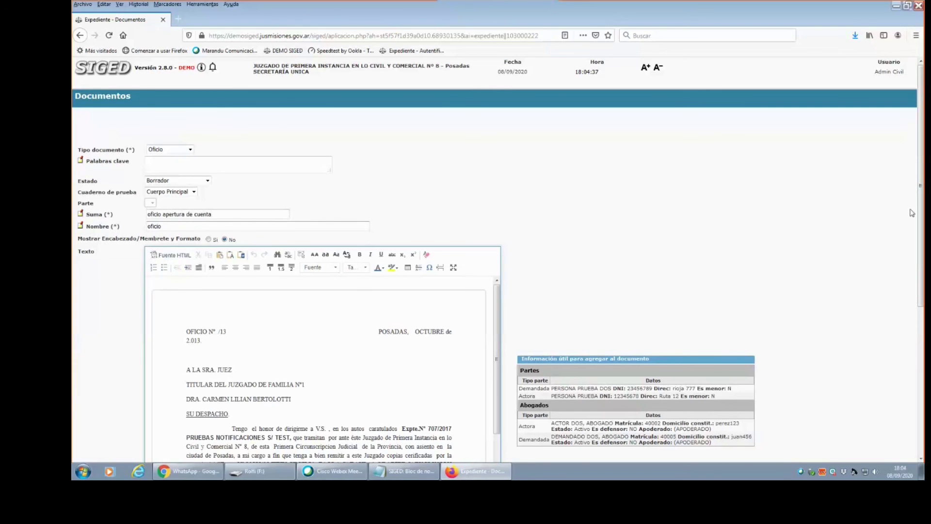
{"action": "scroll", "coordinate": [913, 214], "scroll_direction": "down", "scroll_amount": 5}
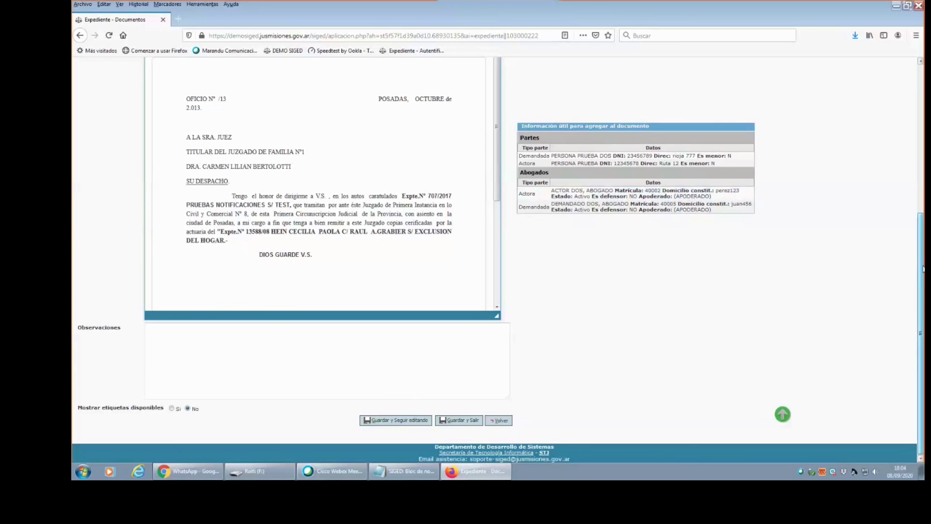
{"action": "left_click", "coordinate": [462, 420]}
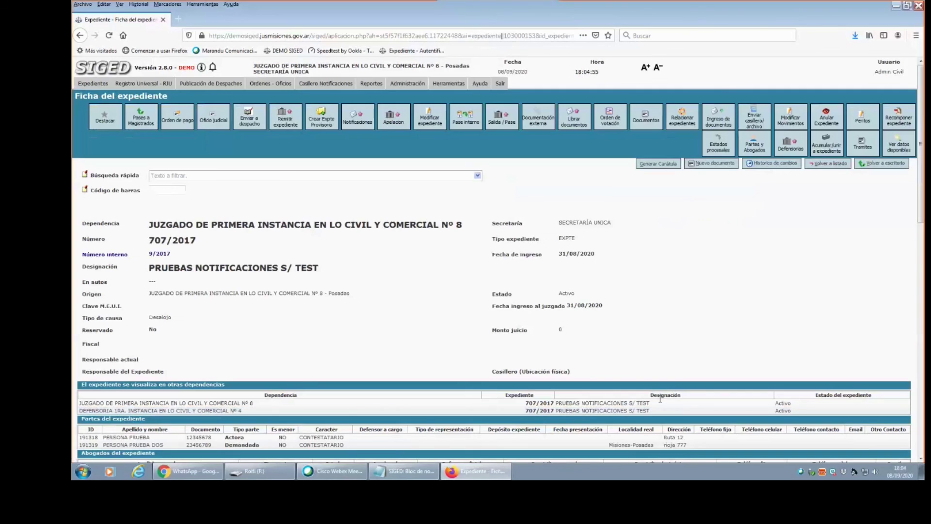
Make both the providencia and the 'oficio apertura de cuenta' documents Definitivo.
{"action": "scroll", "coordinate": [781, 278], "scroll_direction": "down", "scroll_amount": 10}
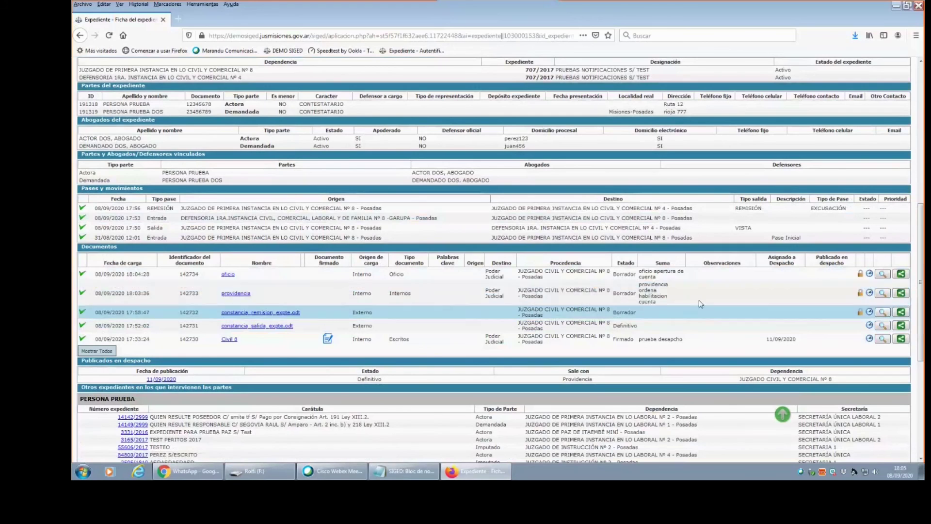
{"action": "left_click", "coordinate": [860, 292]}
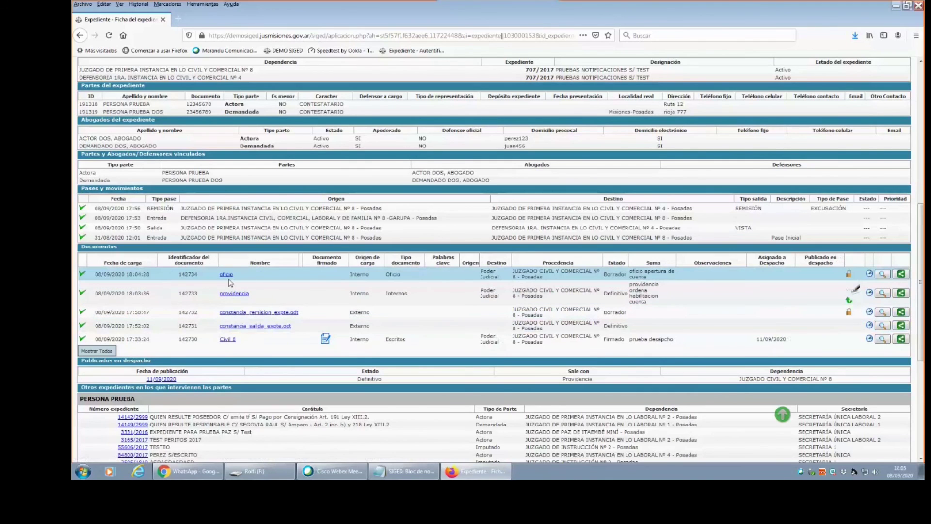
{"action": "left_click", "coordinate": [849, 274]}
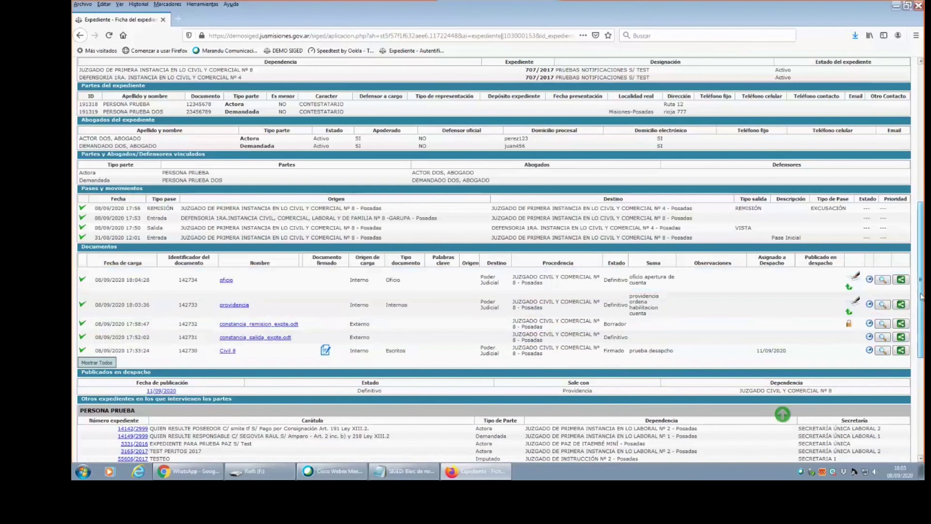
{"action": "left_click", "coordinate": [782, 413]}
{"action": "scroll", "coordinate": [331, 448], "scroll_direction": "down", "scroll_amount": 10}
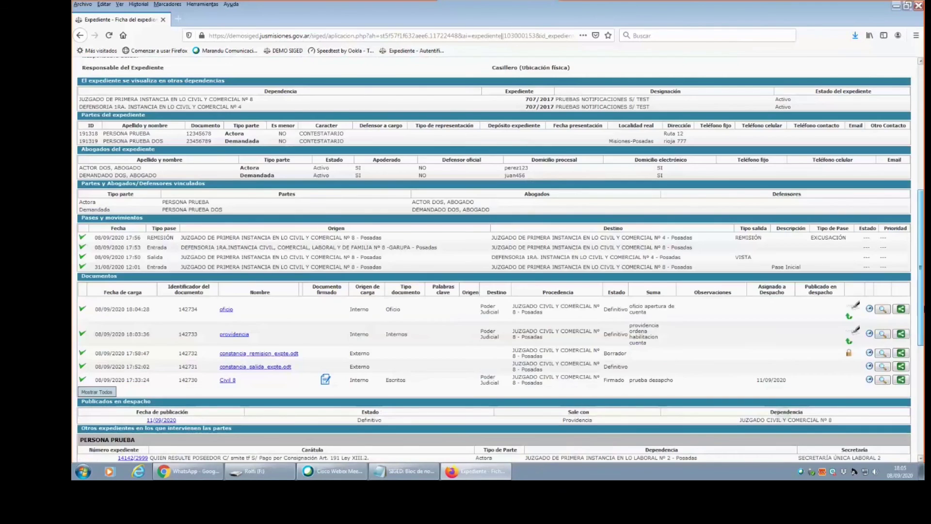
{"action": "scroll", "coordinate": [331, 449], "scroll_direction": "up", "scroll_amount": 4}
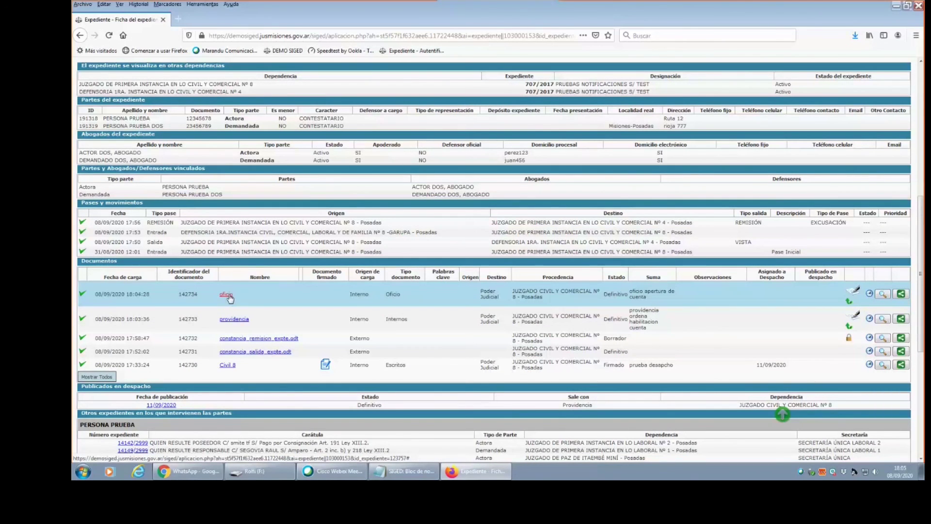
Save the oficio PDF as 142734_expte_707-2017_oficio to the Escritorio, then return to the record's top.
{"action": "left_click", "coordinate": [230, 296]}
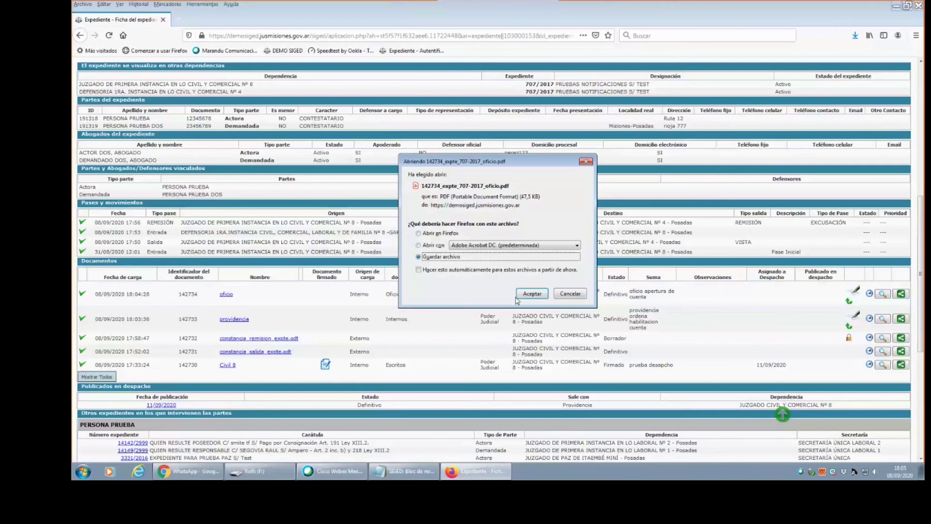
{"action": "left_click", "coordinate": [532, 294]}
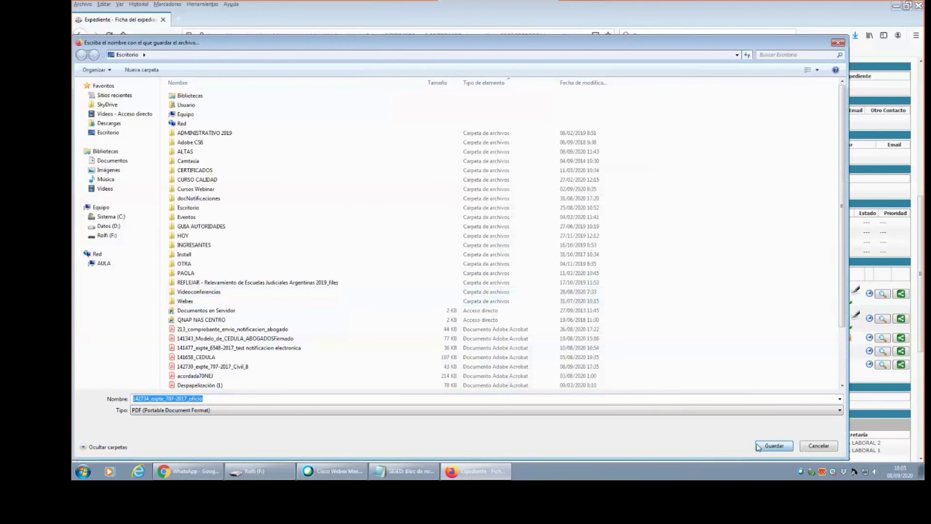
{"action": "left_click", "coordinate": [773, 446]}
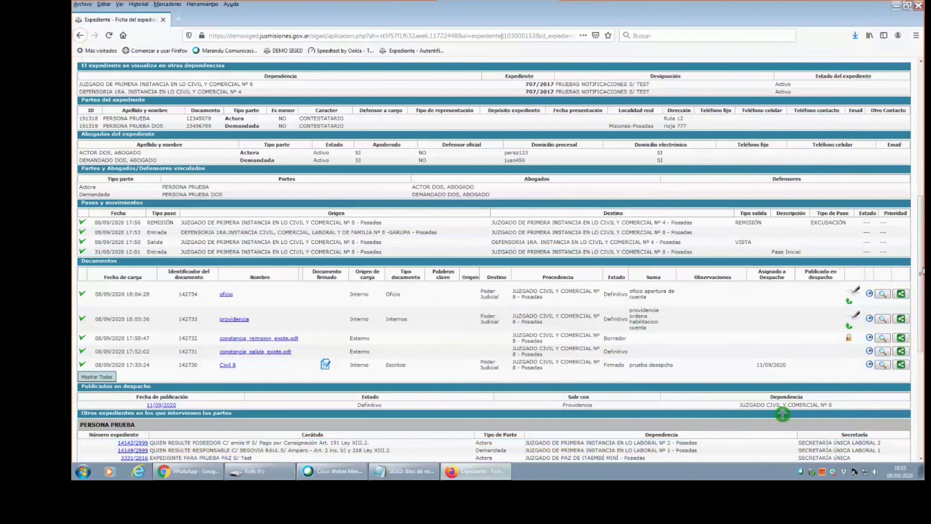
{"action": "scroll", "coordinate": [921, 270], "scroll_direction": "up", "scroll_amount": 10}
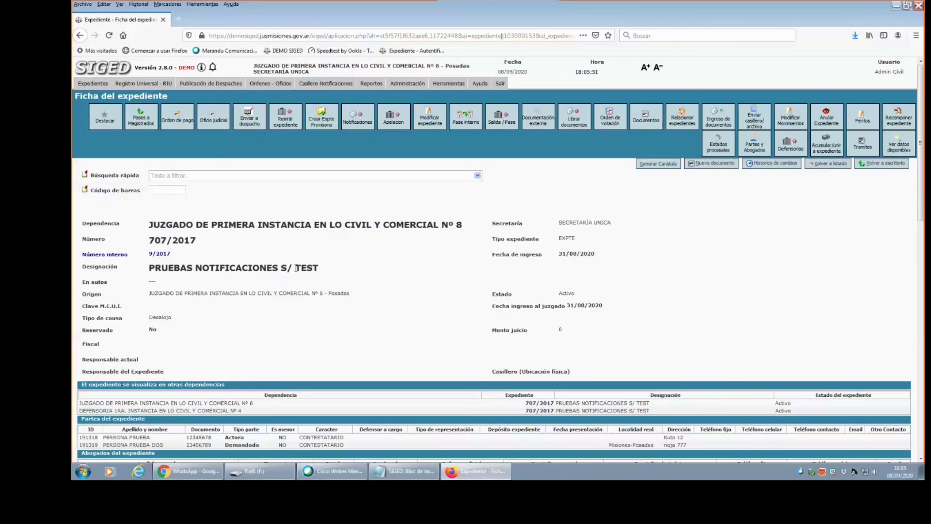
{"action": "mouse_move", "coordinate": [920, 198]}
{"action": "left_mouse_down"}
{"action": "mouse_move", "coordinate": [913, 296]}
{"action": "mouse_move", "coordinate": [920, 187]}
{"action": "left_mouse_up"}
{"action": "left_click_drag", "start_coordinate": [922, 143], "coordinate": [883, 165]}
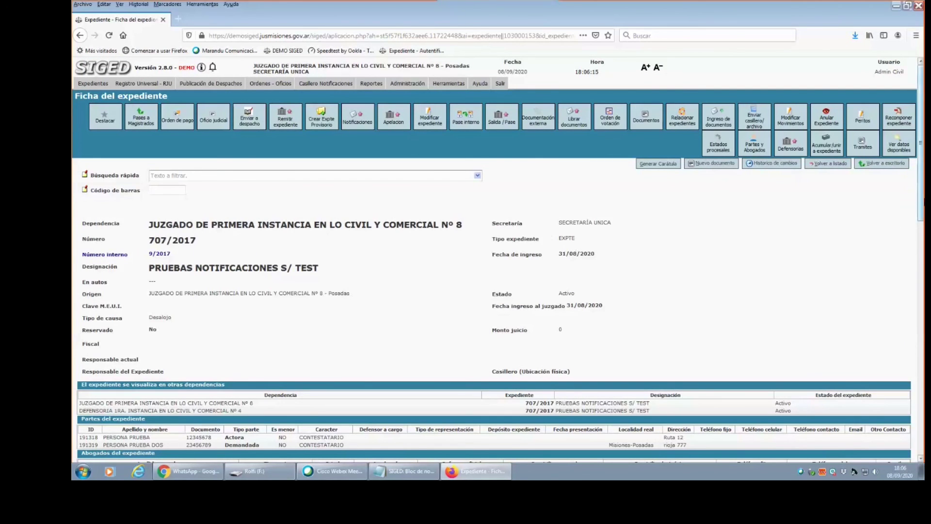
{"action": "scroll", "coordinate": [922, 189], "scroll_direction": "down", "scroll_amount": 2}
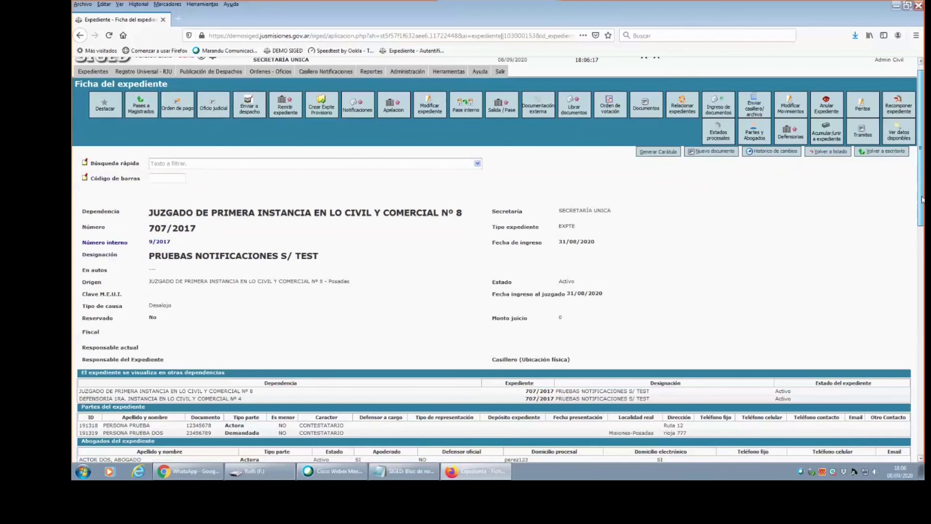
{"action": "left_click_drag", "start_coordinate": [922, 233], "coordinate": [906, 409]}
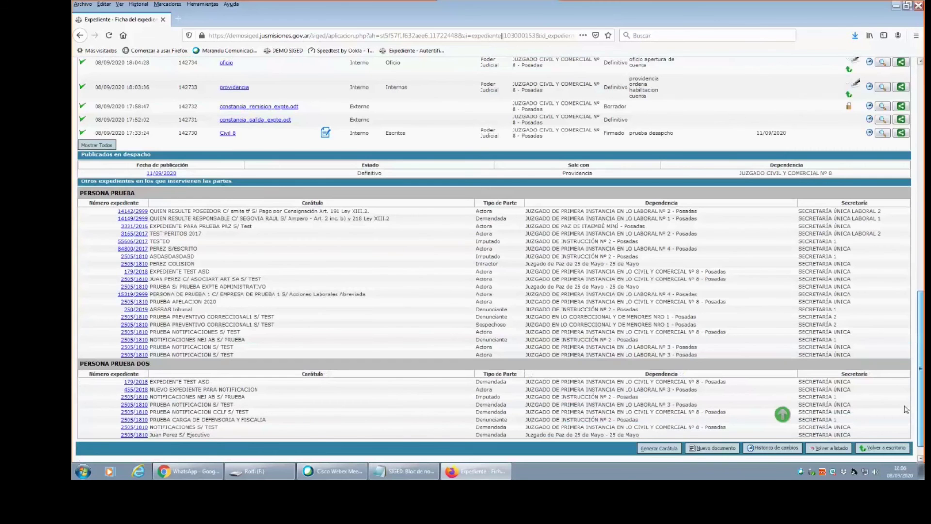
{"action": "left_click", "coordinate": [782, 414]}
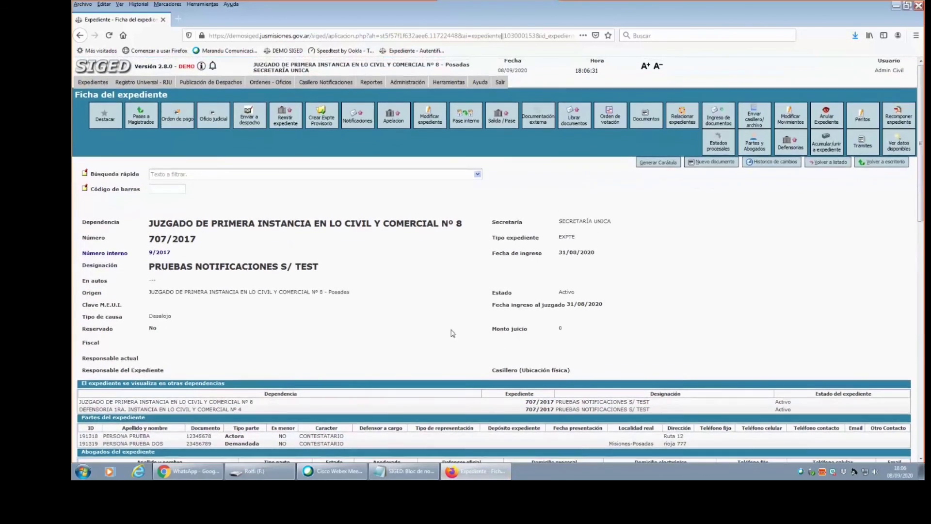
{"action": "scroll", "coordinate": [489, 418], "scroll_direction": "down", "scroll_amount": 1}
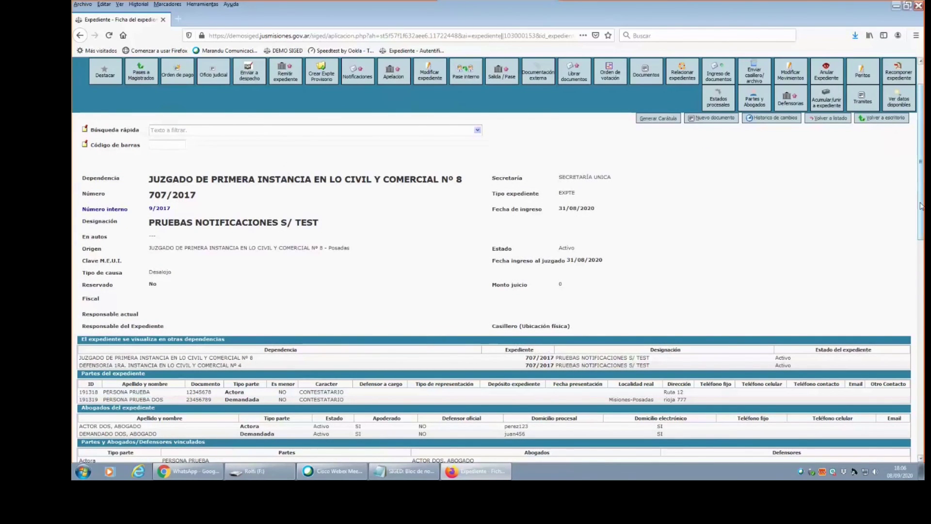
{"action": "left_click_drag", "start_coordinate": [921, 205], "coordinate": [921, 145]}
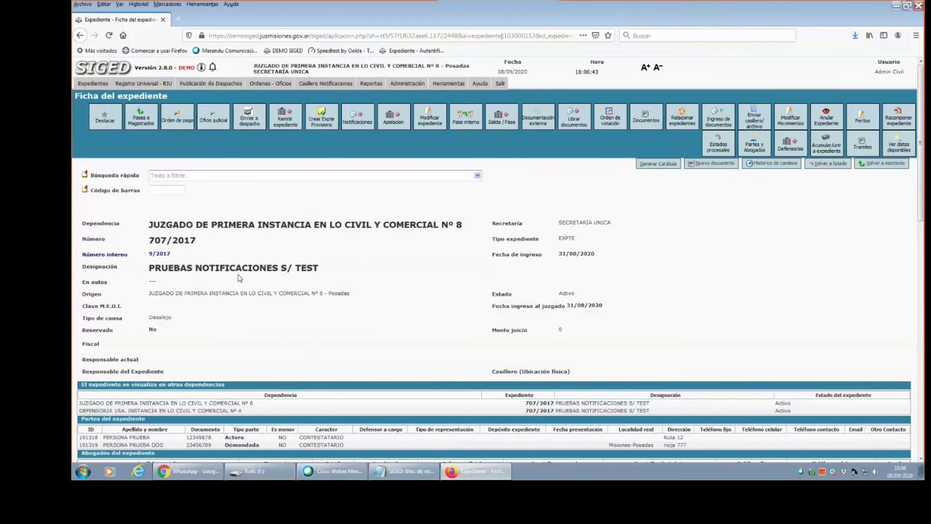
{"action": "left_click_drag", "start_coordinate": [333, 273], "coordinate": [252, 284]}
{"action": "left_click", "coordinate": [331, 304]}
{"action": "left_click", "coordinate": [212, 125]}
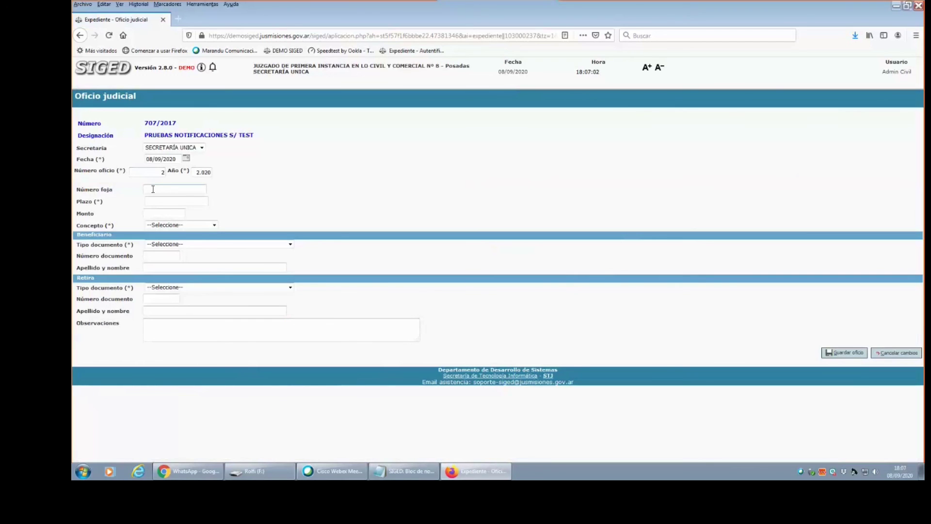
Fill the Oficio judicial form with oficio number 125, foja 15, plazo 3 and concept CESACION DE CUENTAS.
{"action": "type", "text": "25"}
{"action": "left_click", "coordinate": [155, 190]}
{"action": "type", "text": "15"}
{"action": "left_click_drag", "start_coordinate": [125, 172], "coordinate": [116, 173]}
{"action": "left_click", "coordinate": [162, 210]}
{"action": "left_click", "coordinate": [214, 225]}
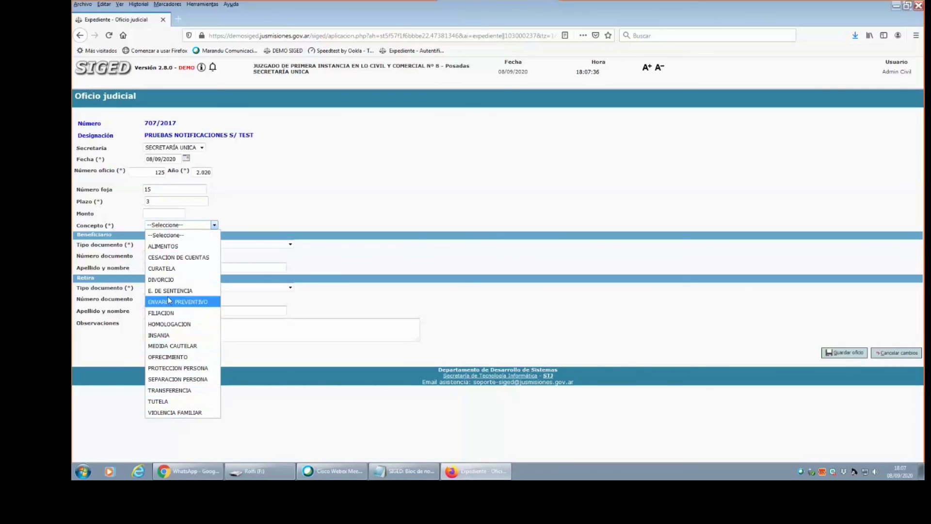
{"action": "left_click", "coordinate": [190, 260]}
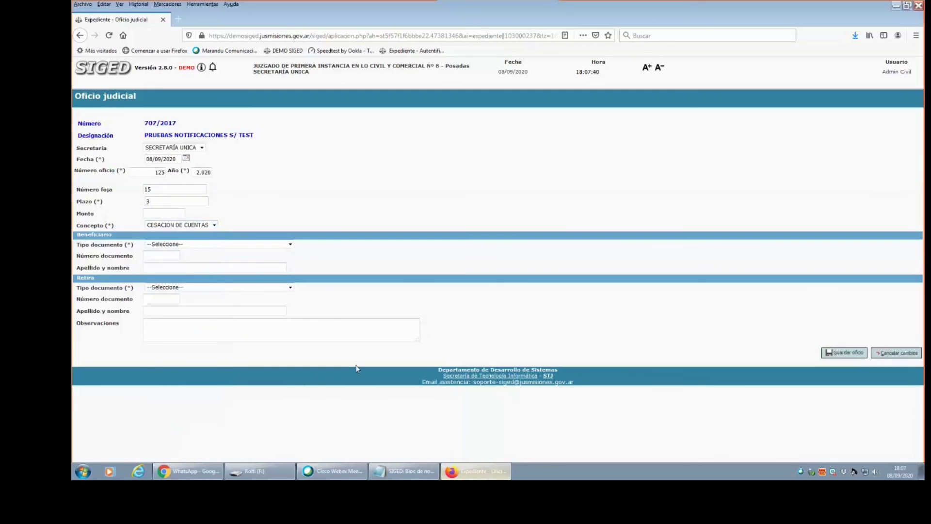
{"action": "left_click", "coordinate": [201, 245]}
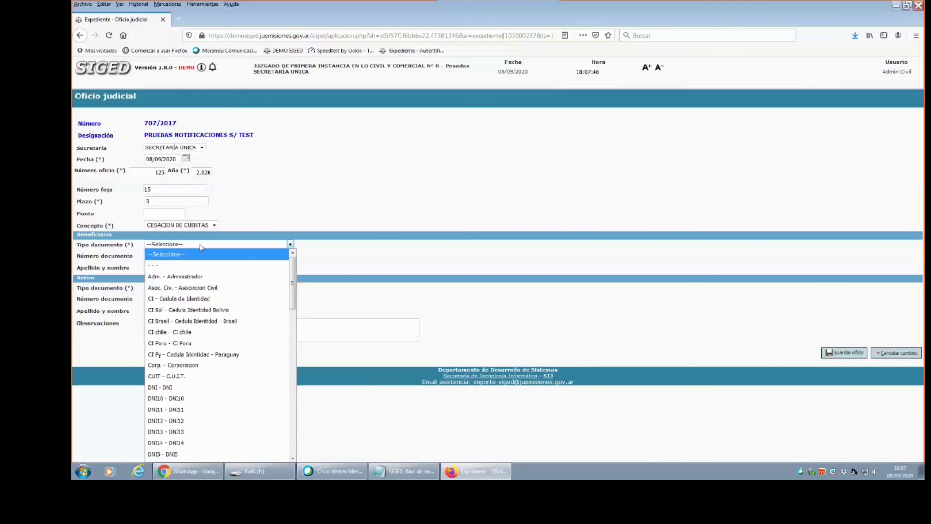
Set the beneficiary's document type to DNI and enter their document number.
{"action": "key", "text": "d"}
{"action": "key", "text": "Down"}
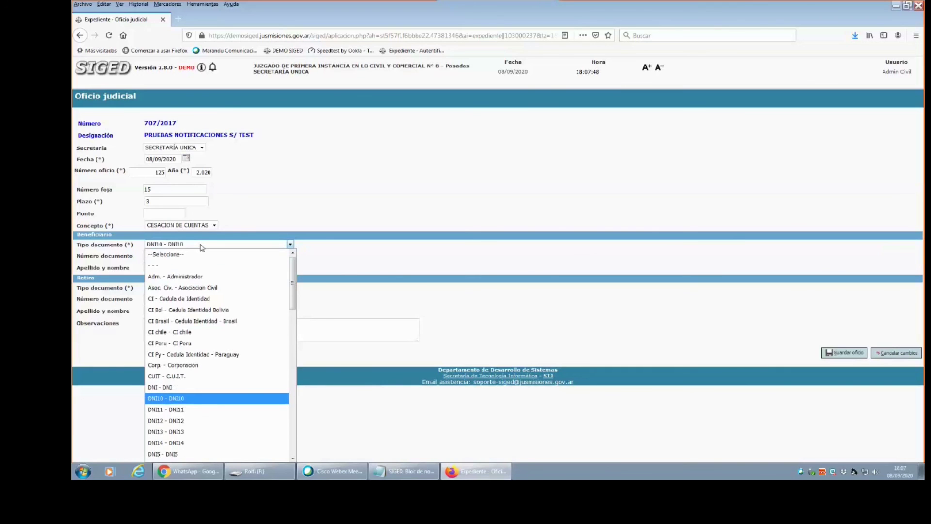
{"action": "key", "text": "Down"}
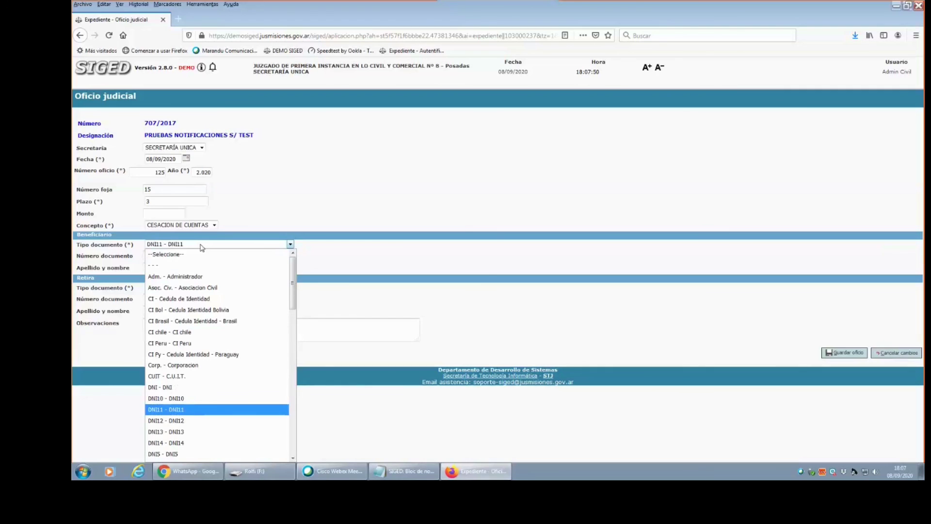
{"action": "key", "text": "Up"}
{"action": "key", "text": "Up"}
{"action": "key", "text": "Return"}
{"action": "left_click", "coordinate": [172, 255]}
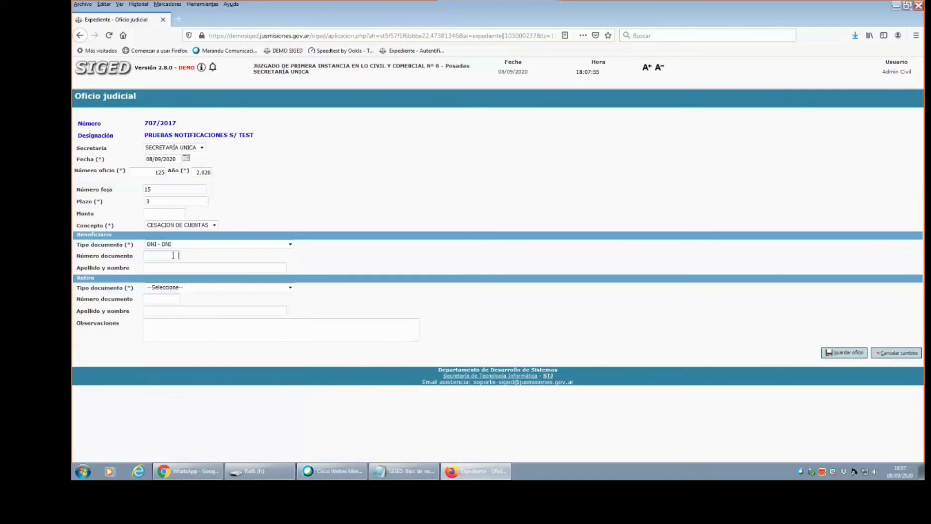
{"action": "type", "text": "123.456.789"}
{"action": "key", "text": "Tab"}
Correct the beneficiary's document number and re-enter their full name.
{"action": "type", "text": "juan pere"}
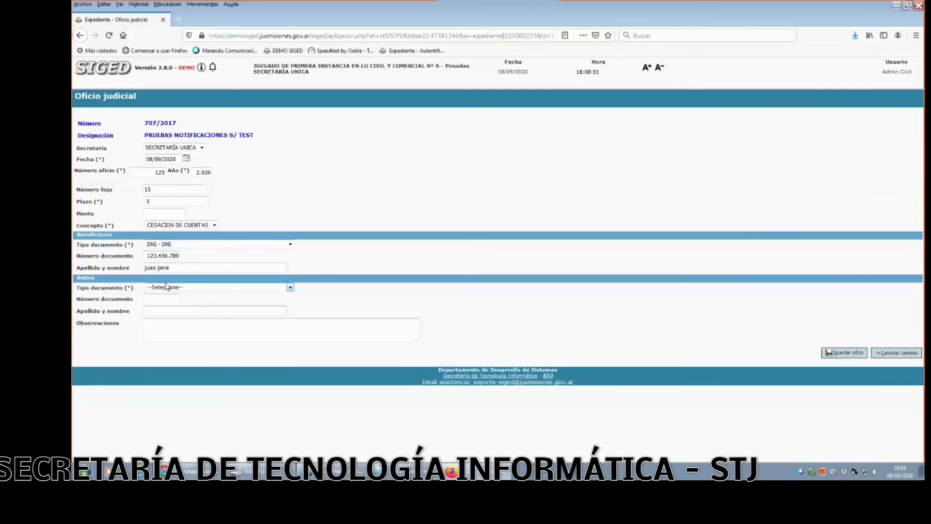
{"action": "left_click_drag", "start_coordinate": [170, 268], "coordinate": [144, 268]}
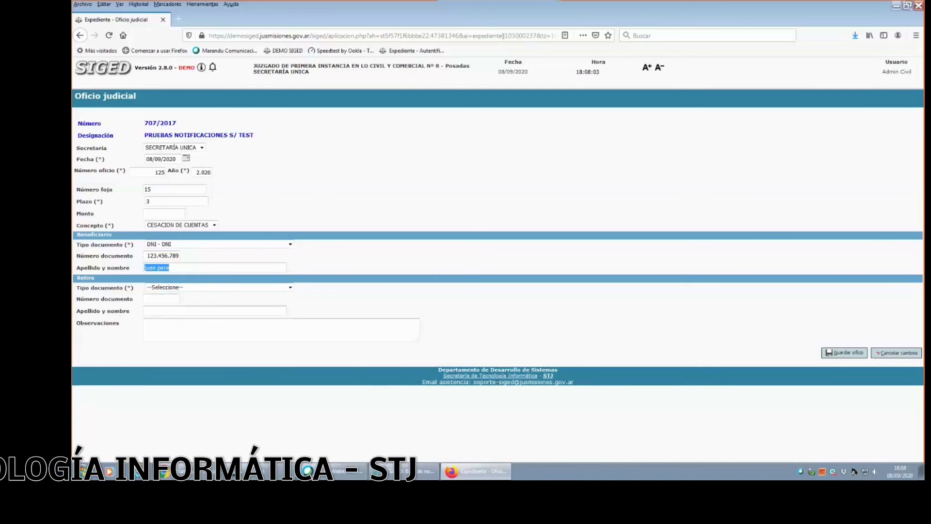
{"action": "key", "text": "BackSpace"}
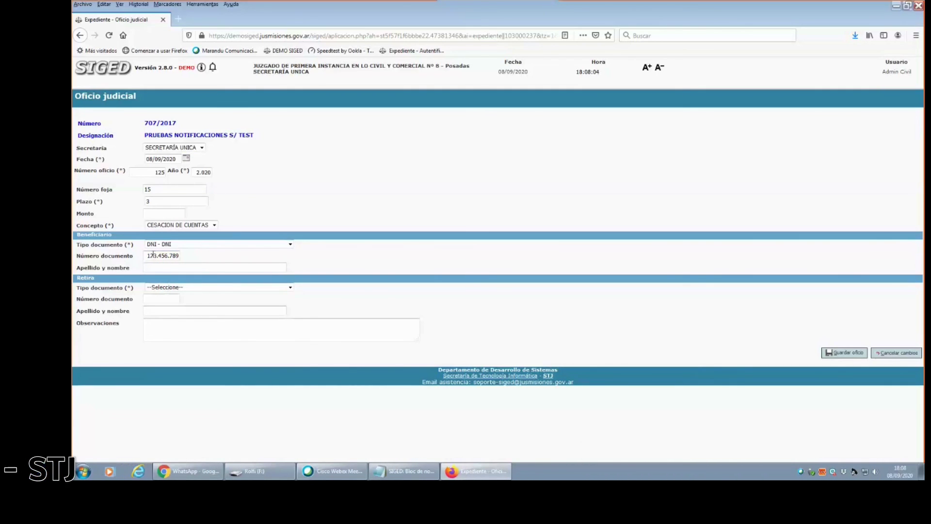
{"action": "left_click_drag", "start_coordinate": [152, 255], "coordinate": [218, 256]}
{"action": "type", "text": "123.456.789"}
{"action": "key", "text": "Tab"}
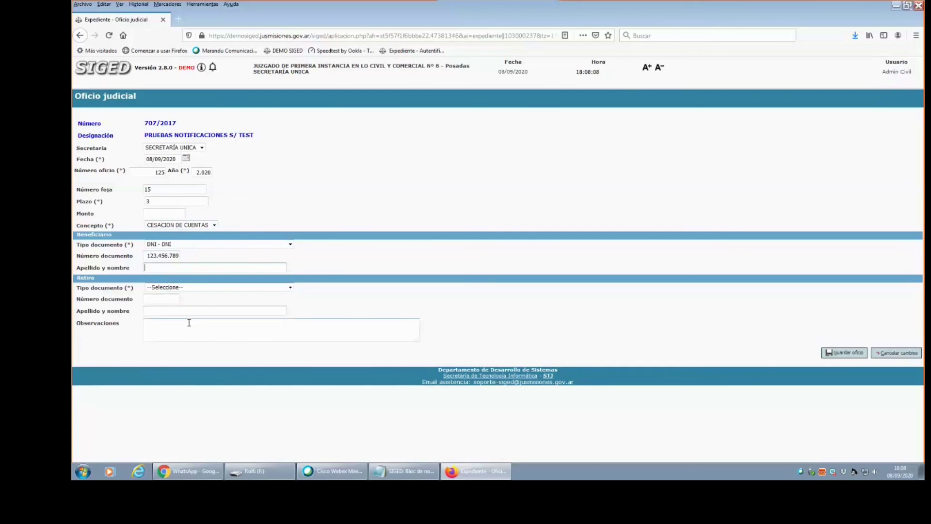
{"action": "left_click", "coordinate": [172, 256]}
{"action": "left_click", "coordinate": [179, 266]}
{"action": "type", "text": "Juan pere"}
{"action": "key", "text": "BackSpace"}
{"action": "key", "text": "BackSpace"}
{"action": "key", "text": "BackSpace"}
{"action": "key", "text": "BackSpace"}
{"action": "key", "text": "BackSpace"}
{"action": "key", "text": "BackSpace"}
{"action": "key", "text": "BackSpace"}
{"action": "key", "text": "BackSpace"}
{"action": "key", "text": "BackSpace"}
{"action": "type", "text": "Perezx"}
{"action": "key", "text": "Tab"}
Set the retrieving person's document type to DNI and enter their document number and full name.
{"action": "left_click", "coordinate": [174, 287]}
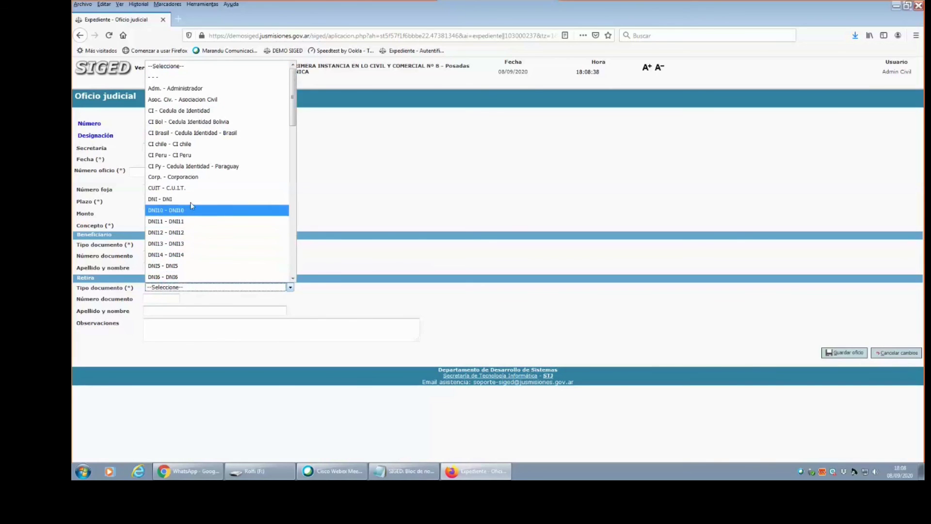
{"action": "scroll", "coordinate": [185, 111], "scroll_direction": "down", "scroll_amount": 3}
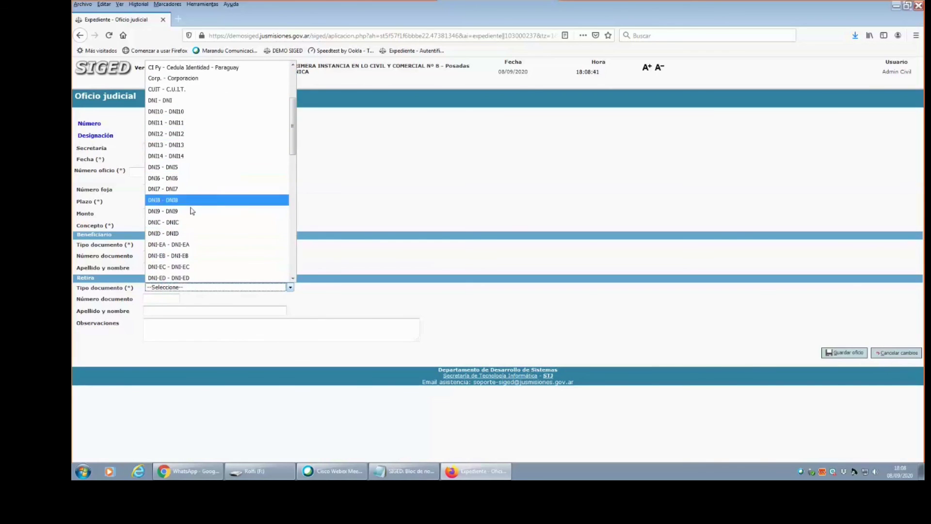
{"action": "left_click", "coordinate": [165, 101]}
{"action": "left_click", "coordinate": [147, 299]}
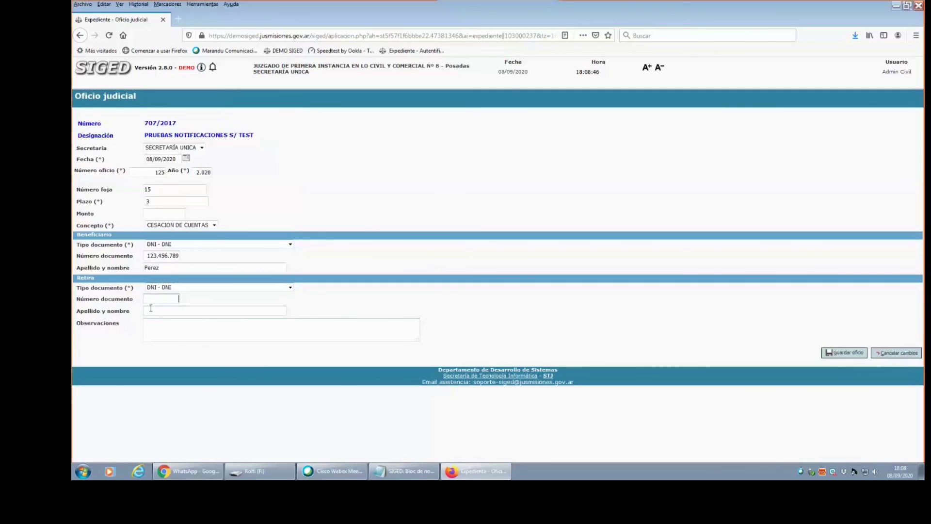
{"action": "type", "text": "23.456.798"}
{"action": "left_click", "coordinate": [151, 312]}
{"action": "left_click", "coordinate": [206, 334]}
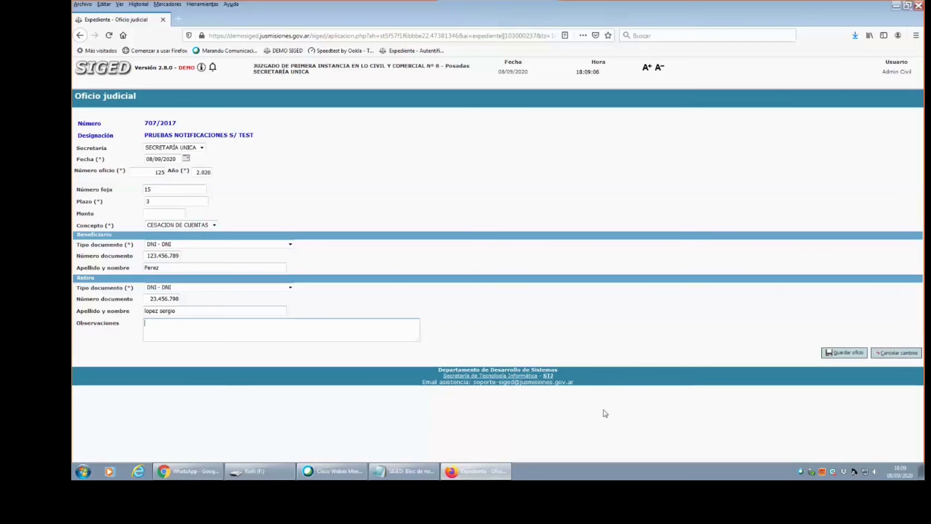
Save oficio judicial 125 and scroll expediente 707/2017's record down to the Documentos table.
{"action": "left_click", "coordinate": [847, 354]}
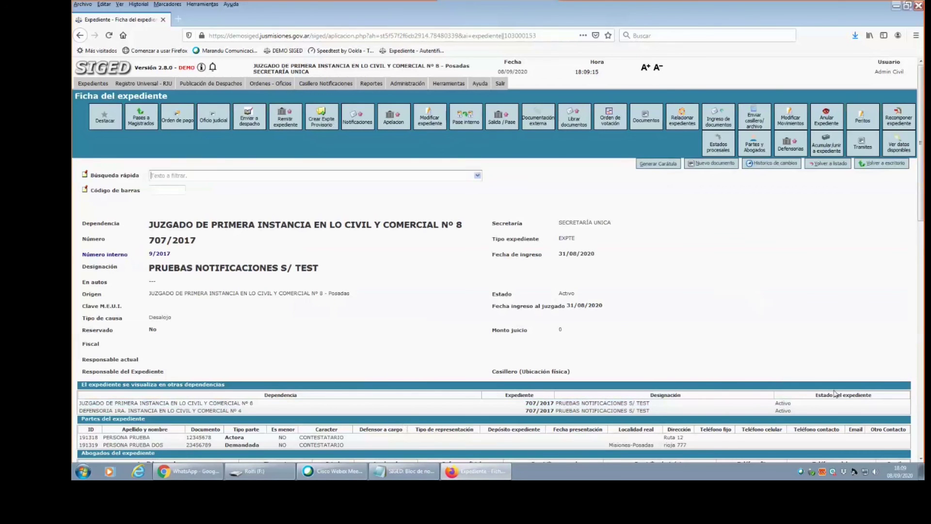
{"action": "left_click_drag", "start_coordinate": [919, 171], "coordinate": [919, 347]}
{"action": "left_click", "coordinate": [783, 413]}
{"action": "scroll", "coordinate": [921, 313], "scroll_direction": "down", "scroll_amount": 5}
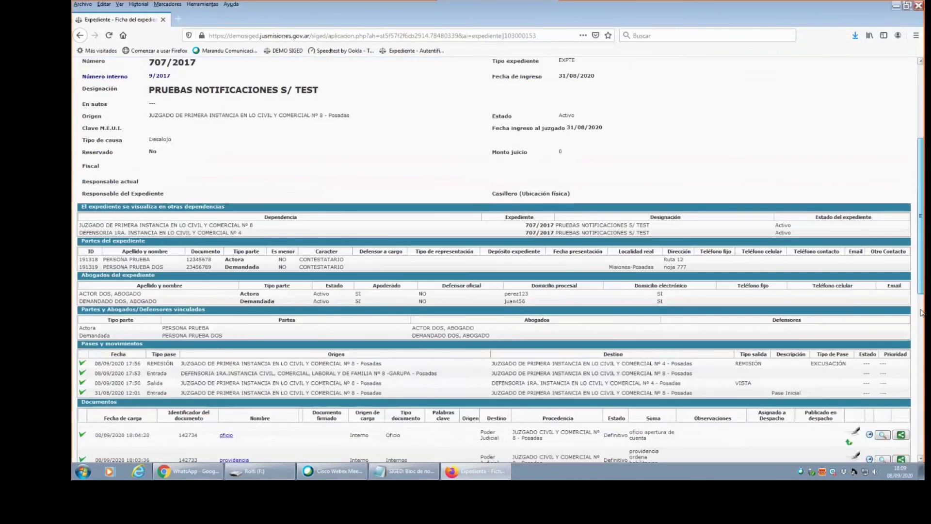
{"action": "scroll", "coordinate": [922, 313], "scroll_direction": "down", "scroll_amount": 4}
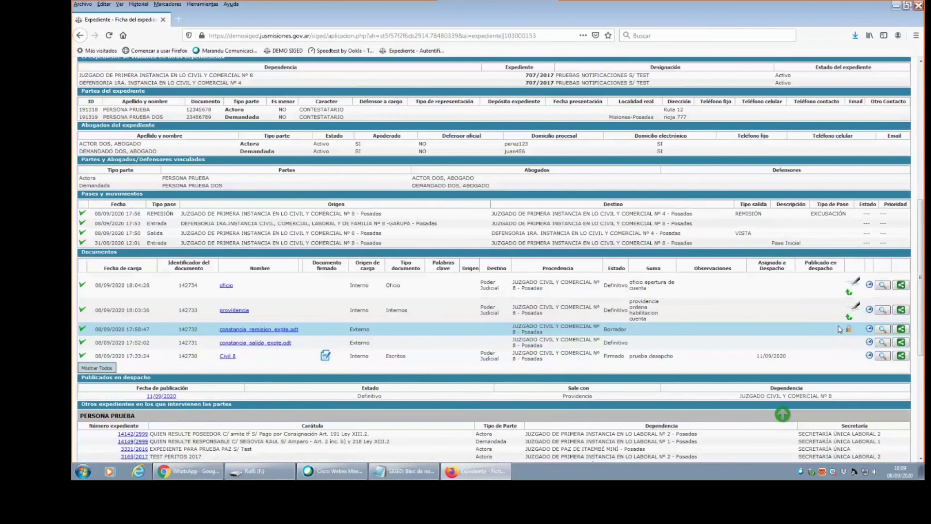